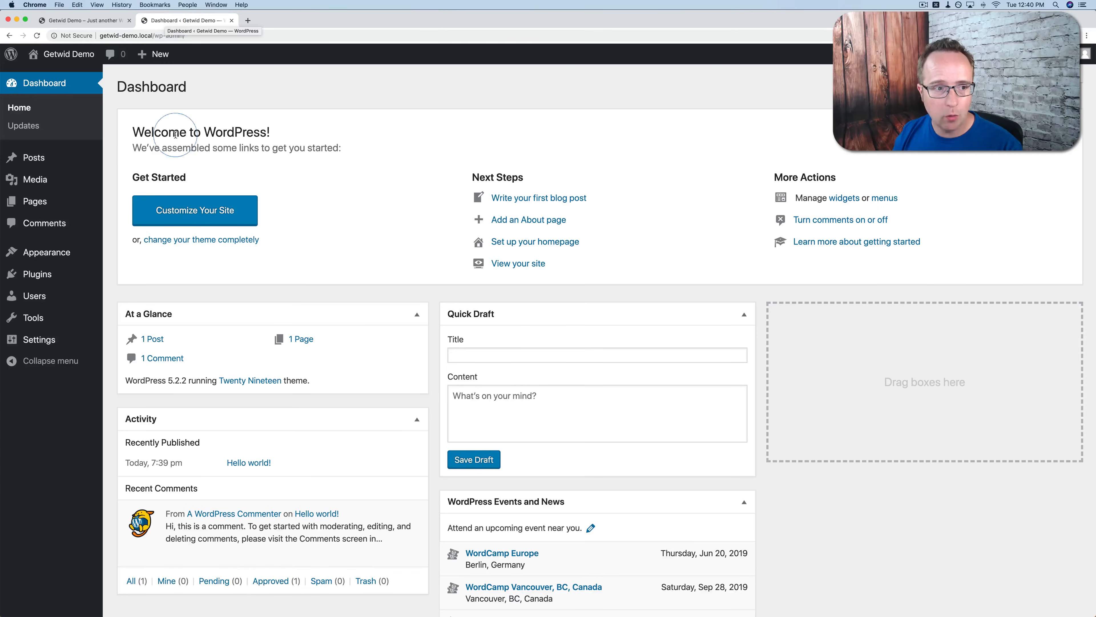
Look over the site's existing posts and pages.
left_click(24, 160)
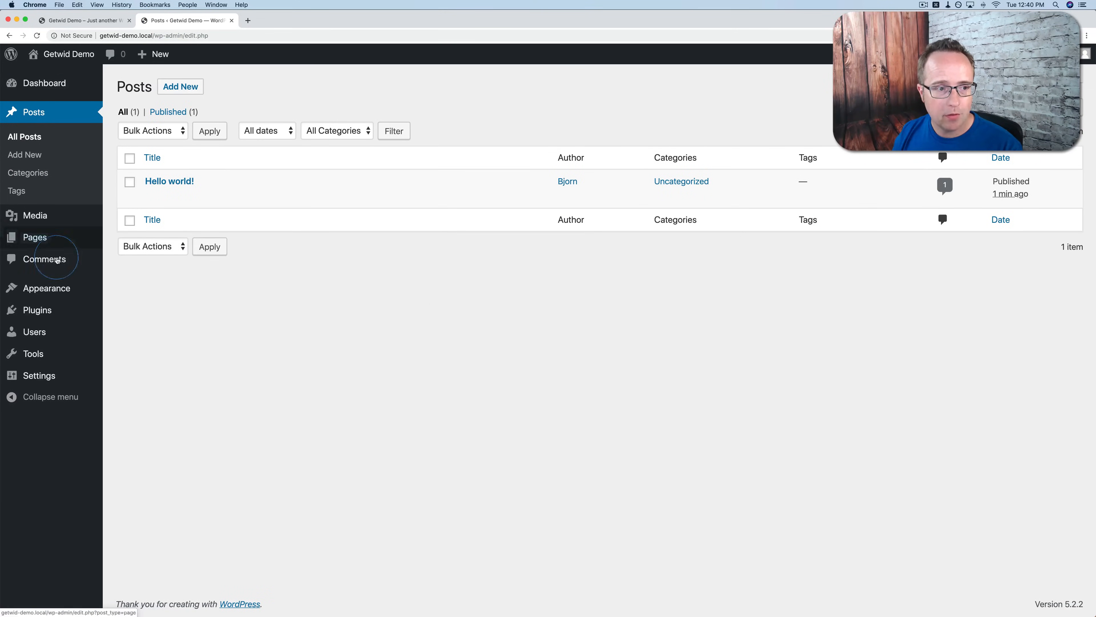
left_click(32, 246)
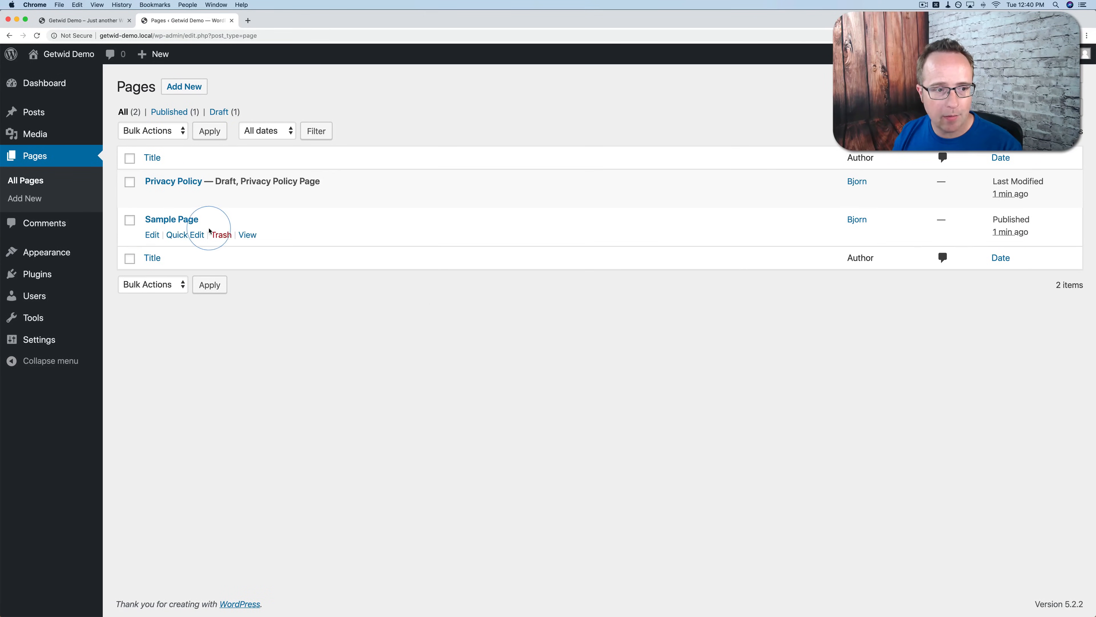
Search the theme directory for "Getwid", and install and activate the Getwid Base theme.
left_click(43, 252)
left_click(26, 249)
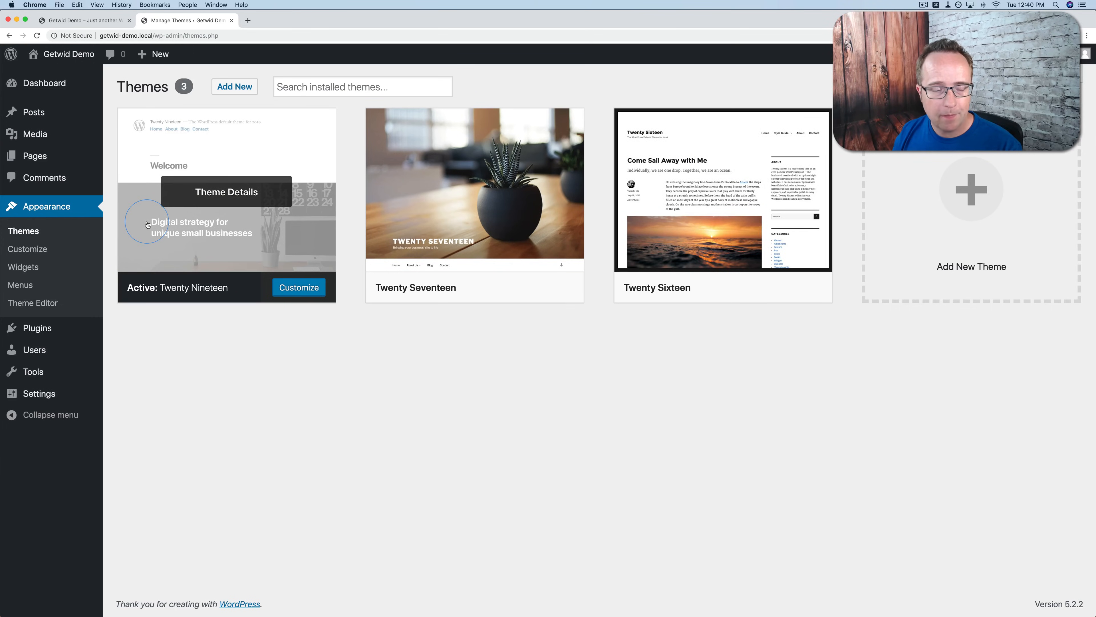
left_click(234, 87)
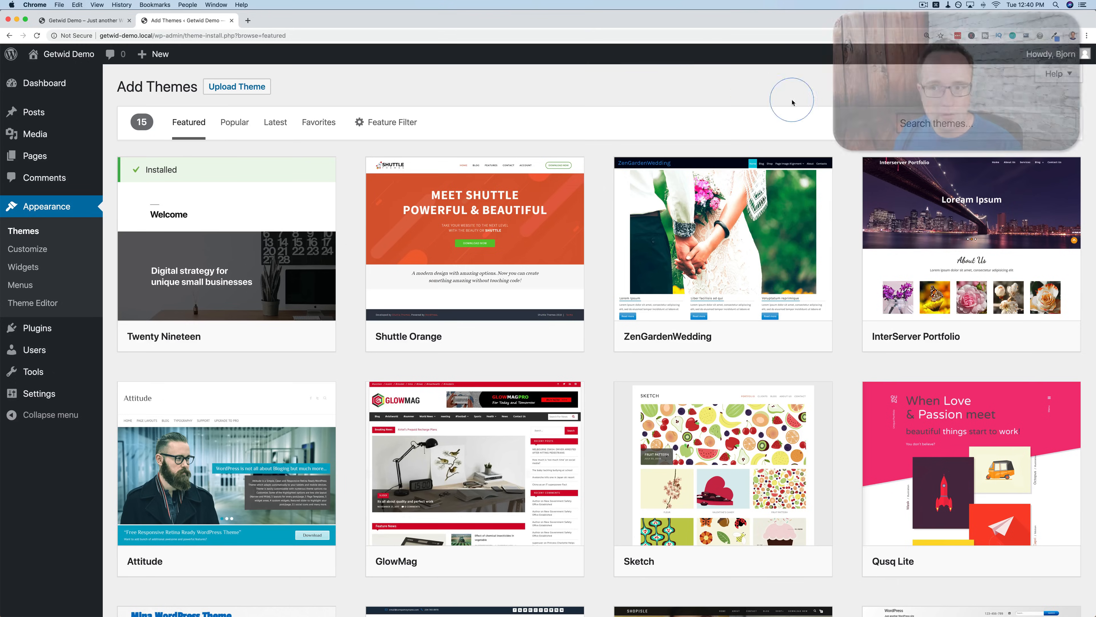
left_click(913, 122)
type("Getwid")
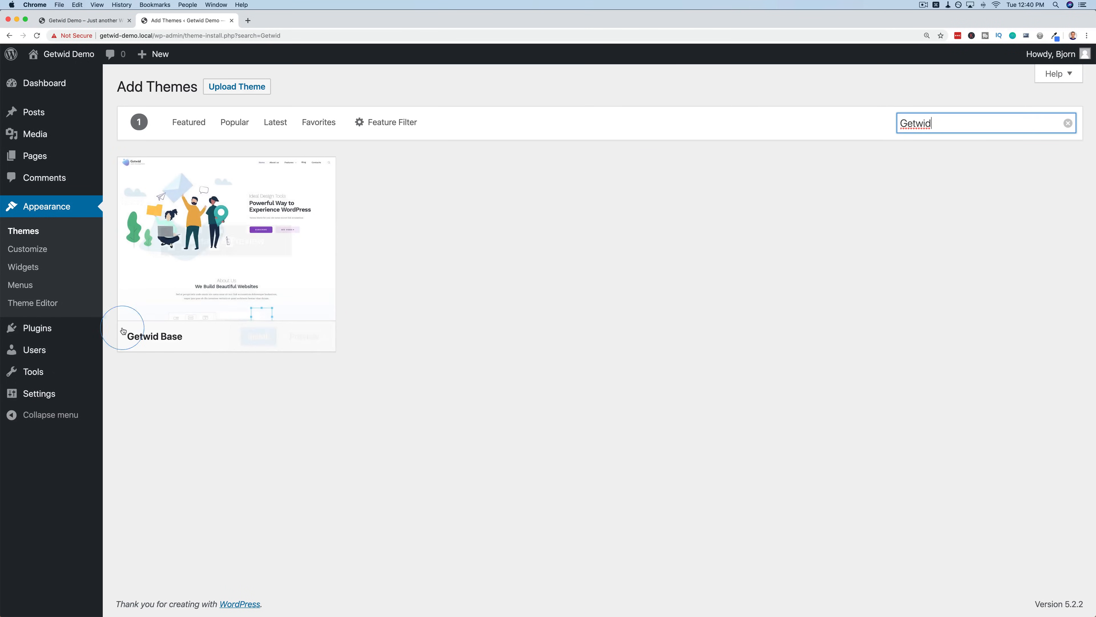
left_click(258, 336)
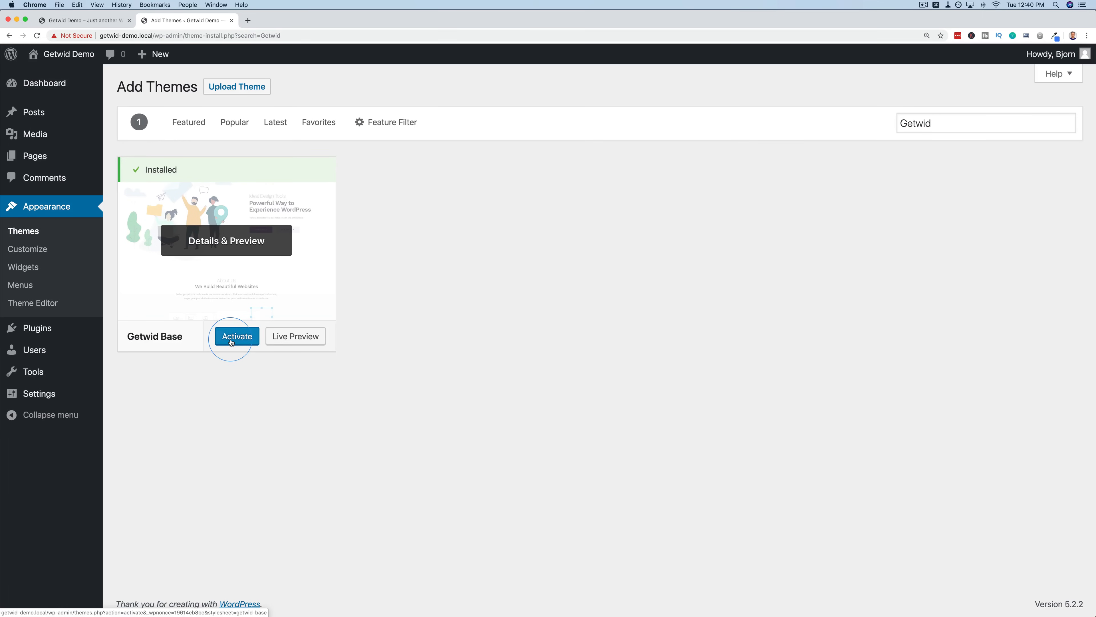
left_click(231, 341)
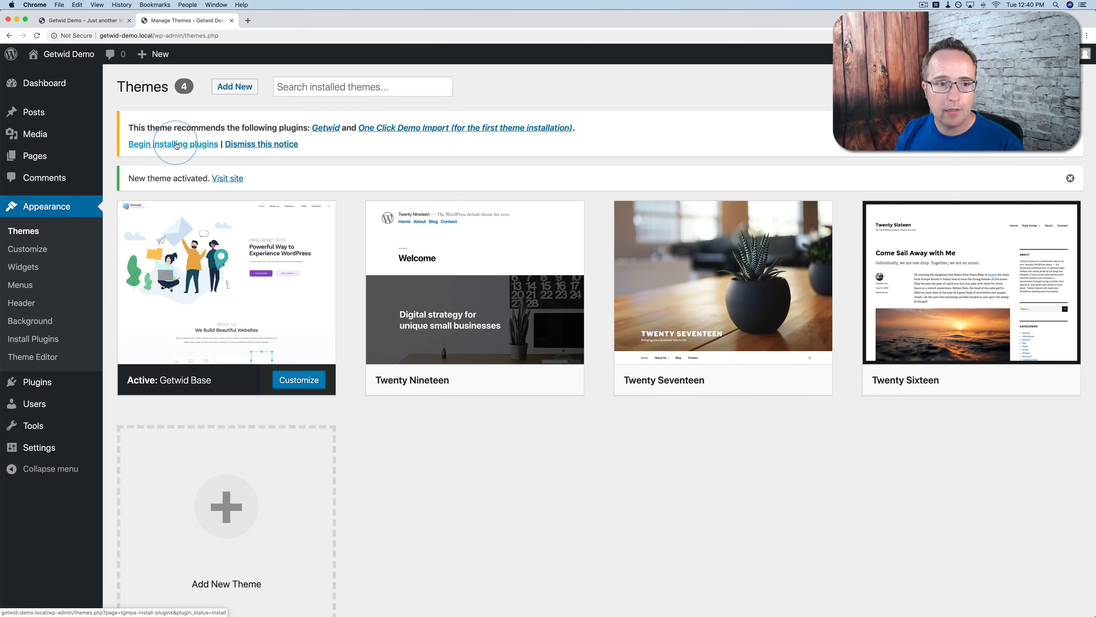
Bulk-install the theme's two recommended plugins, Getwid and One Click Demo Import.
left_click(164, 144)
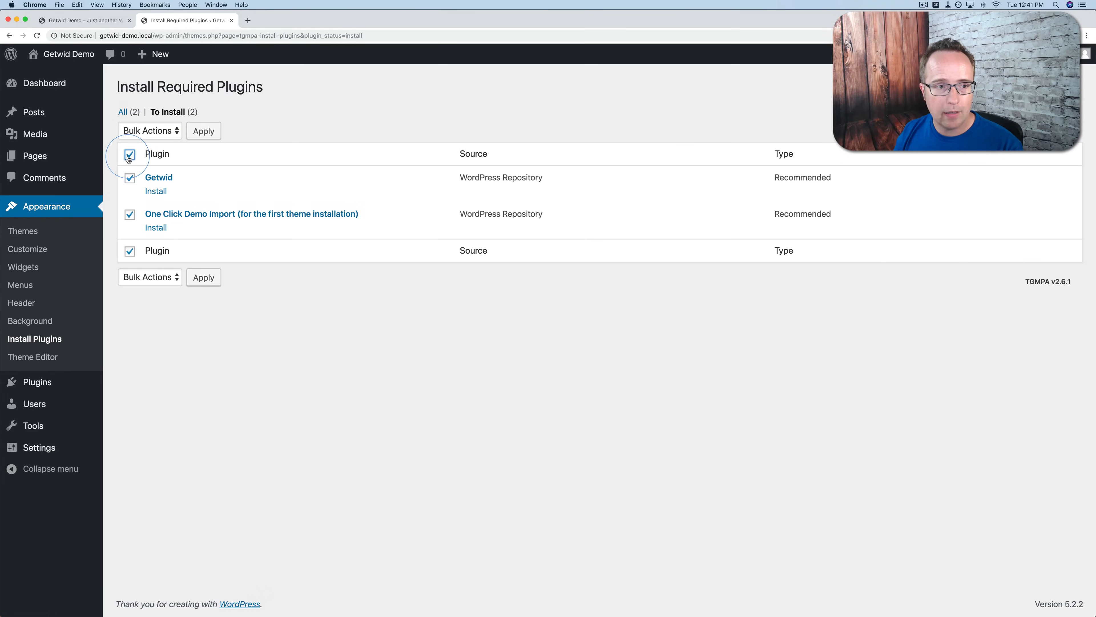
left_click(125, 132)
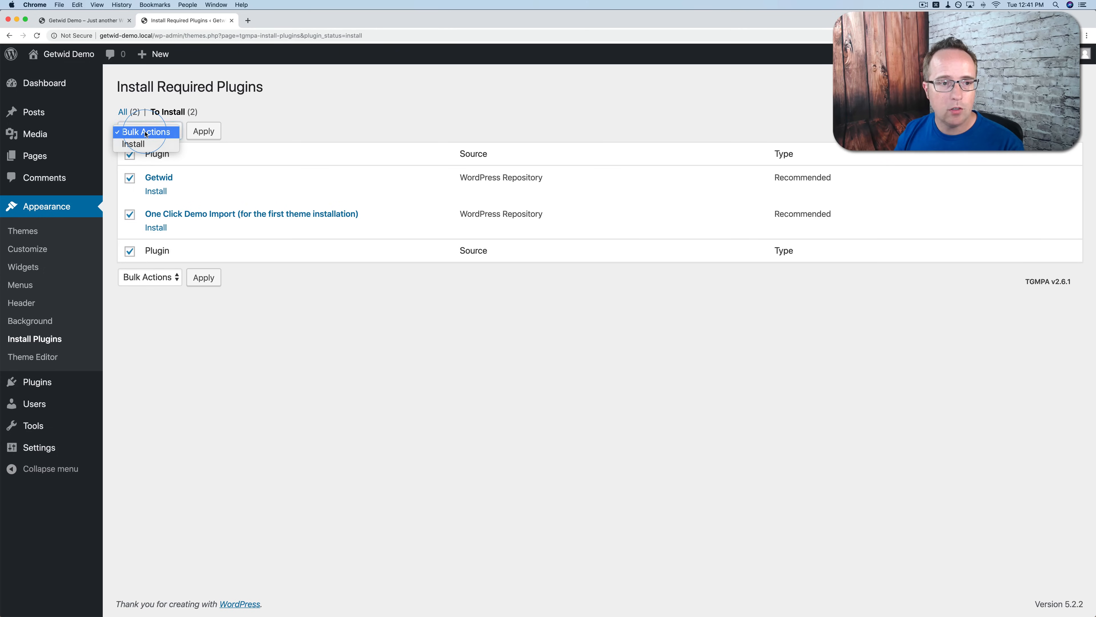
left_click(132, 144)
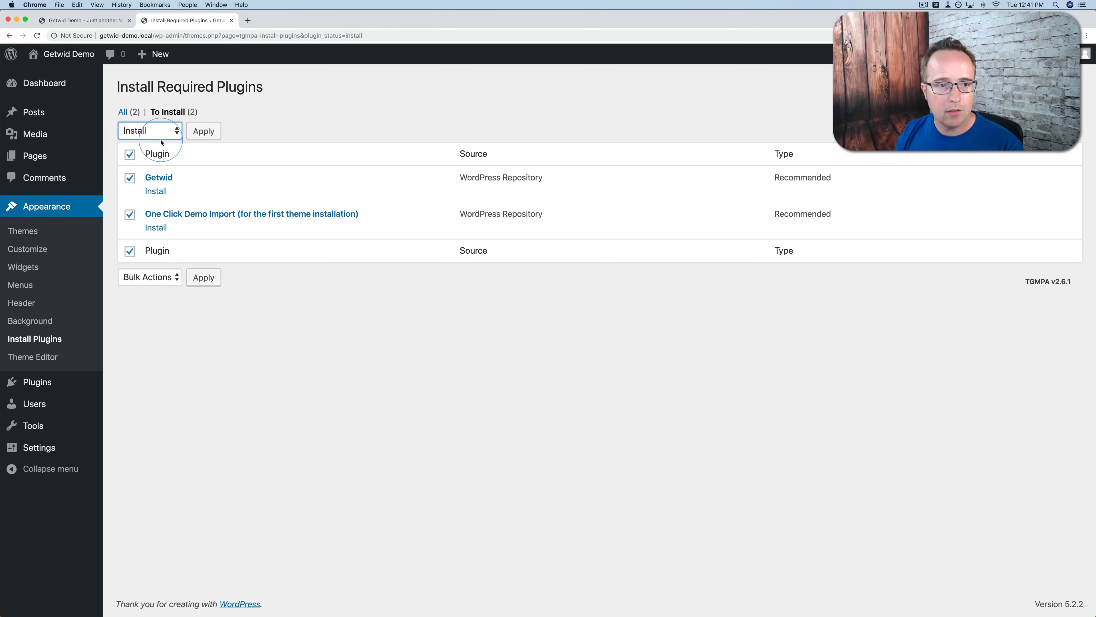
left_click(204, 131)
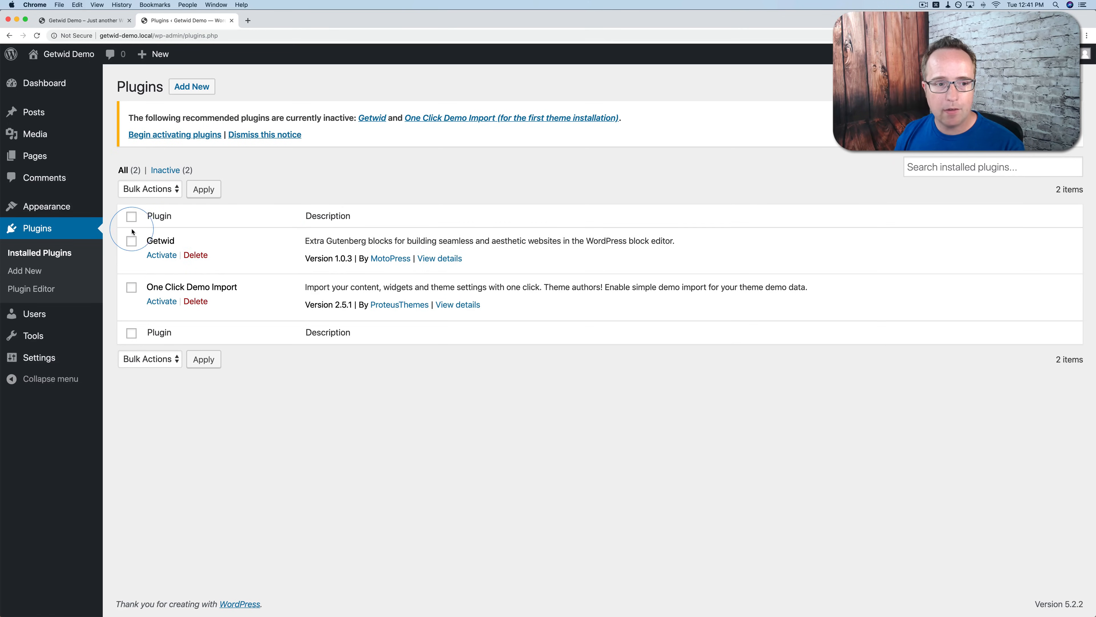
Bulk-activate the Getwid and One Click Demo Import plugins.
left_click(147, 189)
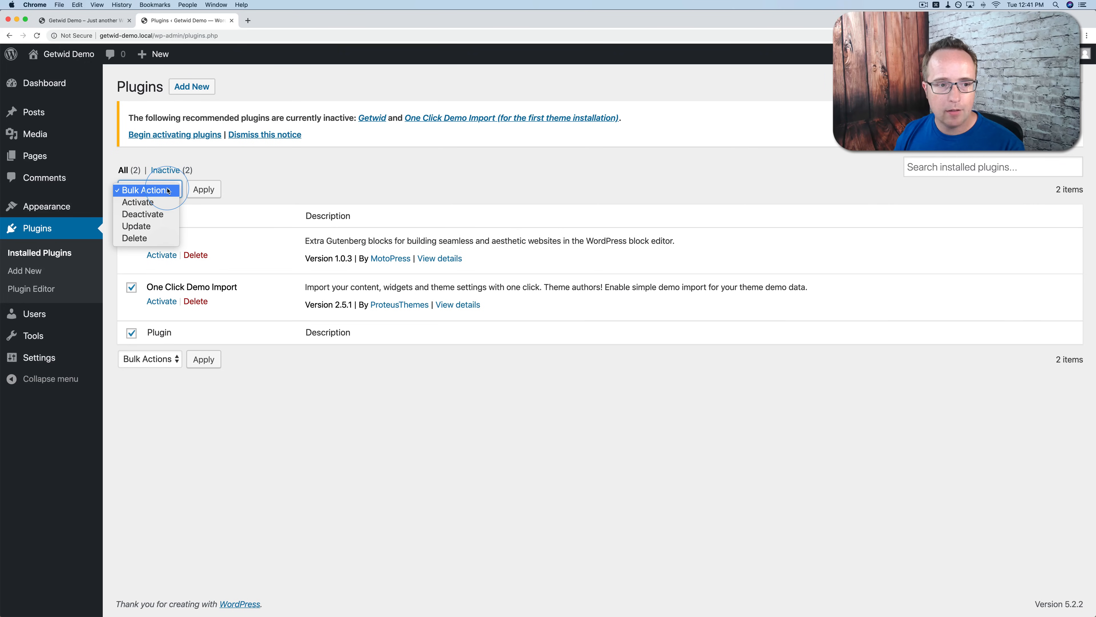
left_click(144, 203)
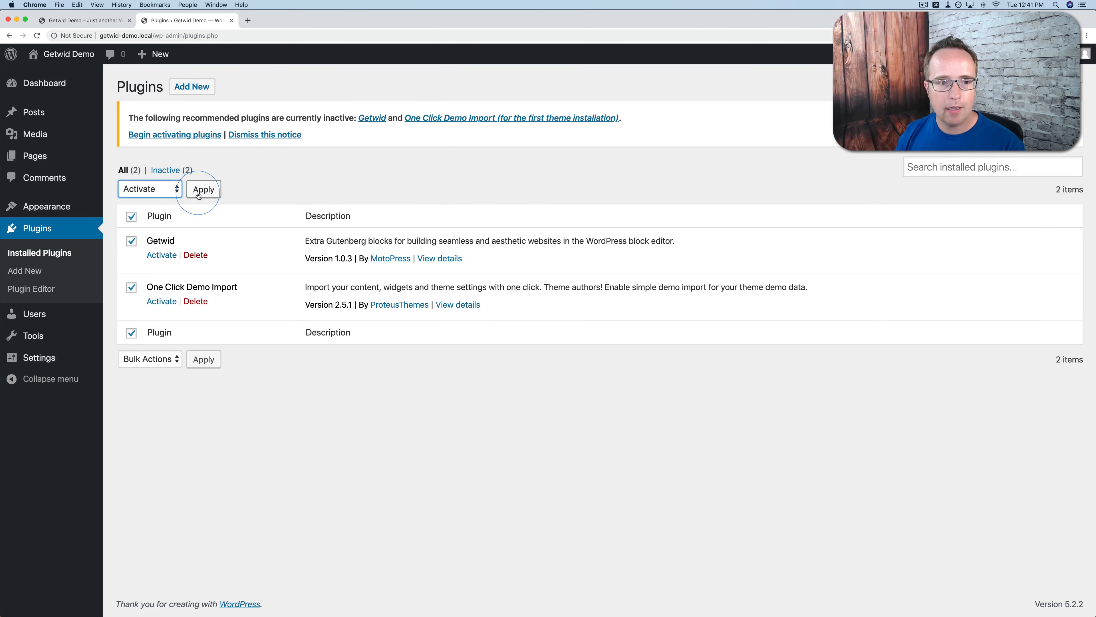
left_click(203, 189)
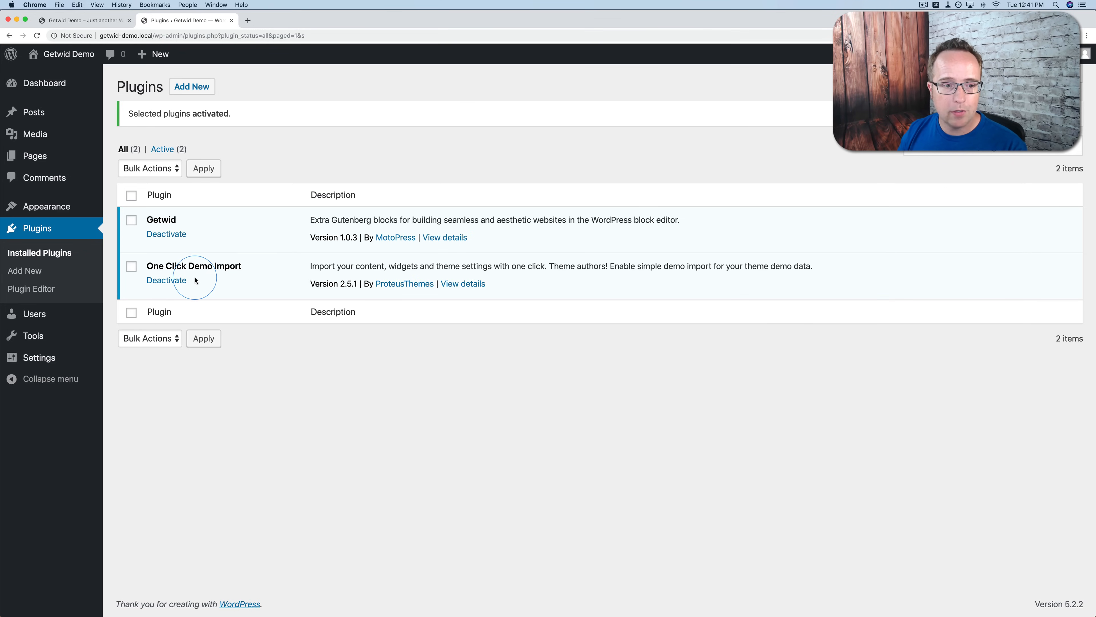
Import the theme's demo data with One Click Demo Import and read the import's result messages.
mouse_move(69, 205)
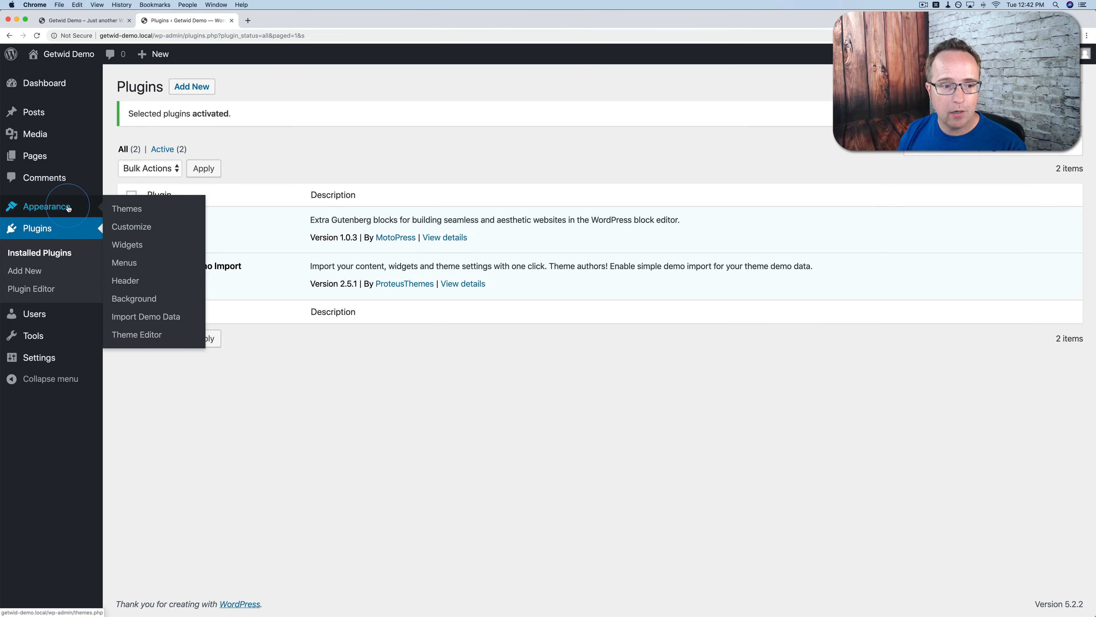
left_click(157, 320)
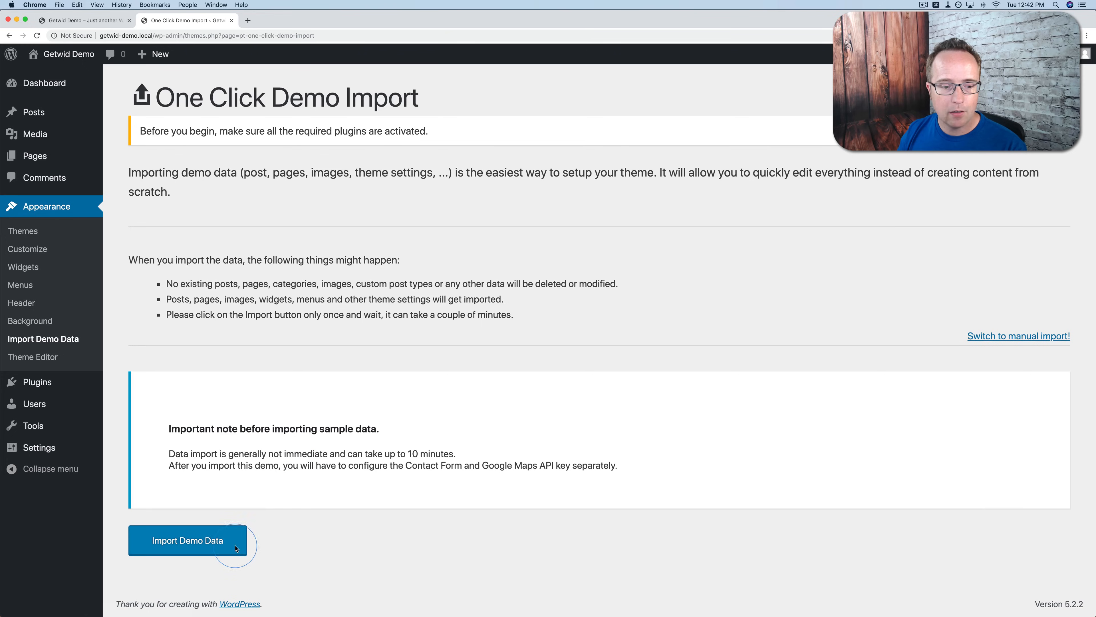
left_click(168, 549)
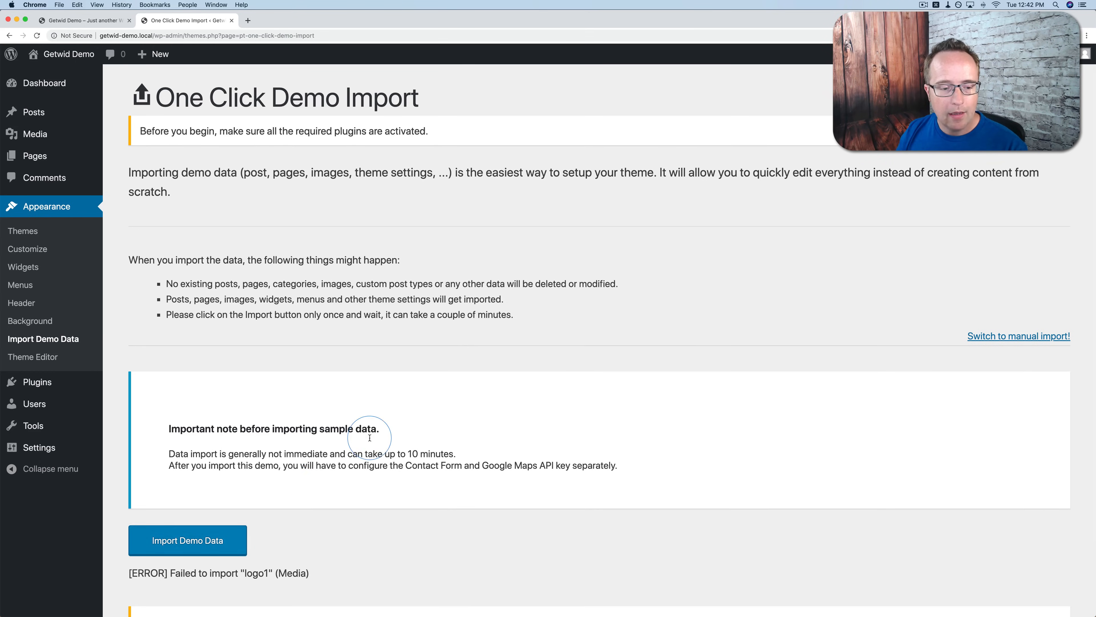
scroll(370, 446, "down", 1)
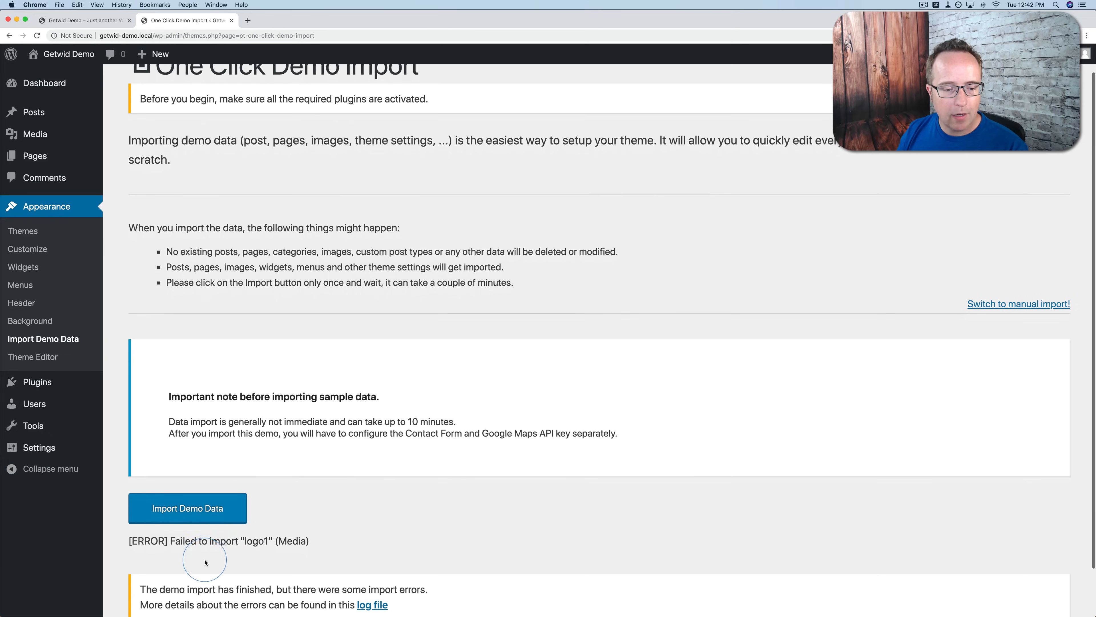
left_click_drag(171, 545, 270, 544)
double_click(261, 543)
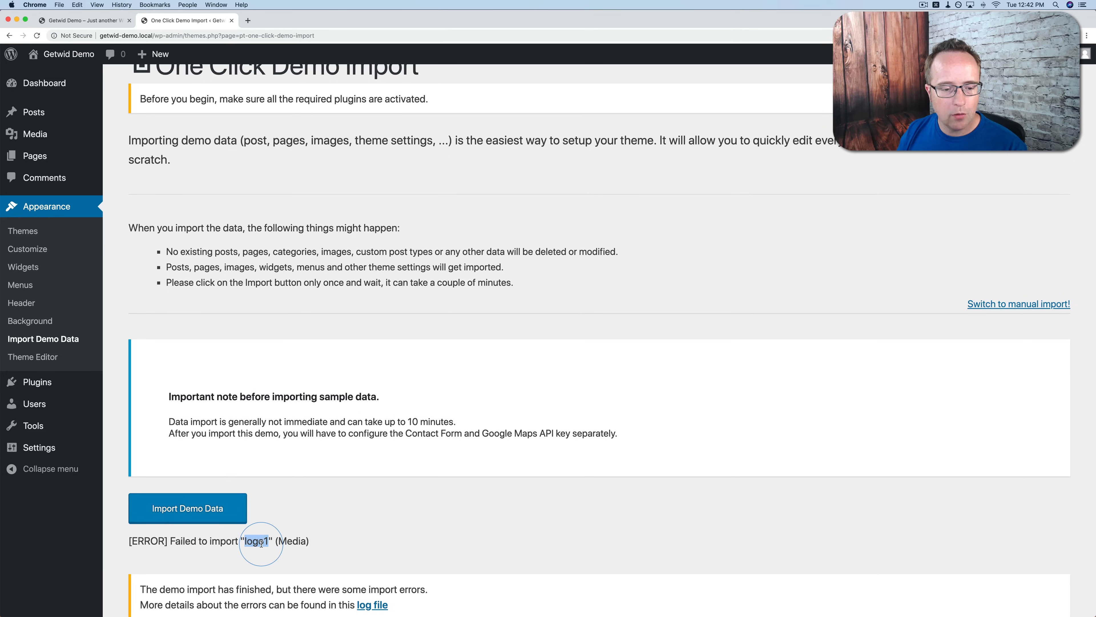
scroll(316, 524, "up", 1)
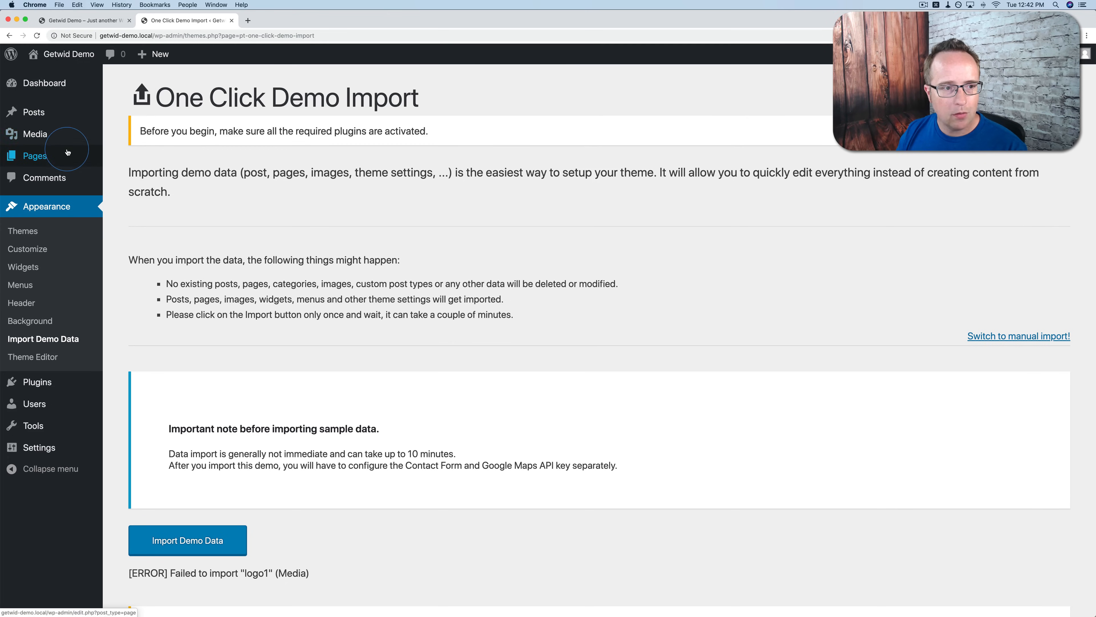
Review the imported content in the media library, the pages list and the posts list.
mouse_move(37, 161)
left_click(41, 137)
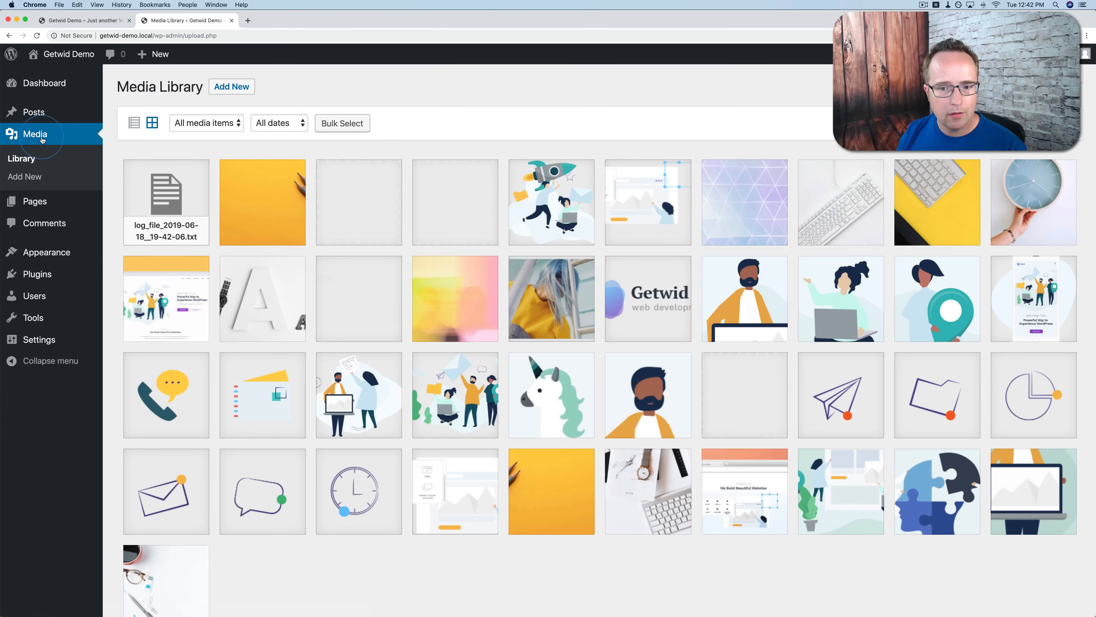
left_click(34, 202)
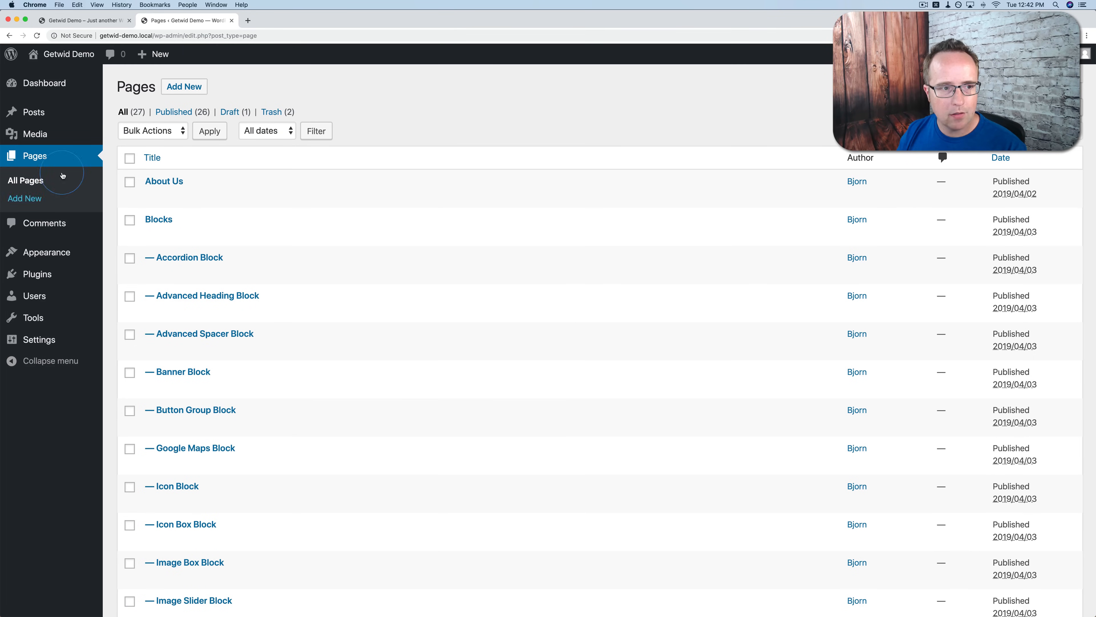
left_click(41, 113)
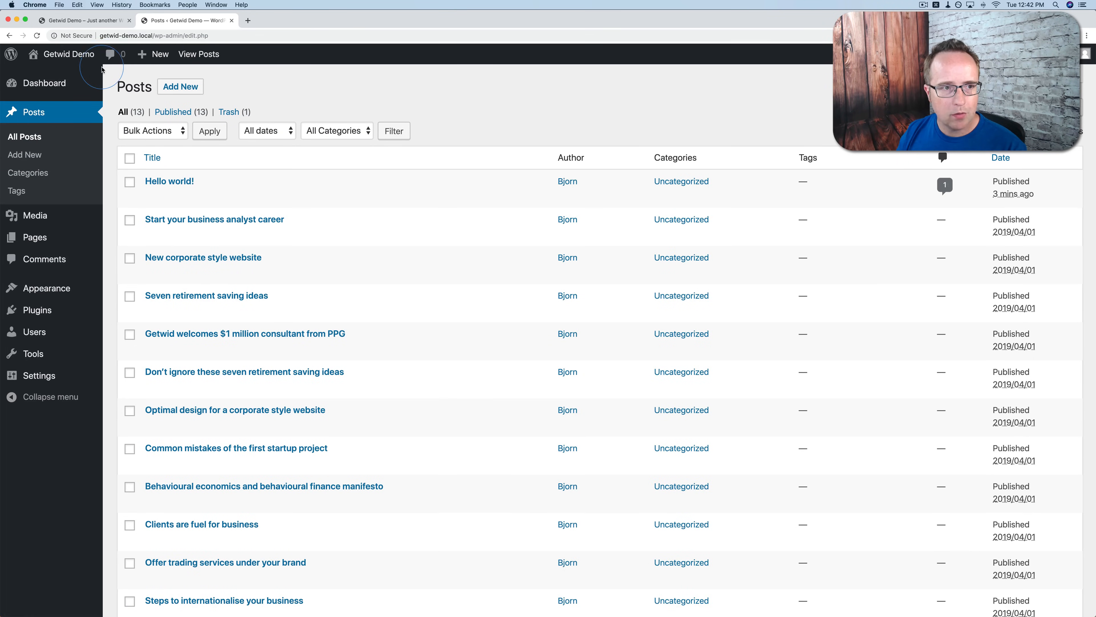
Reload the site's front end and examine the imported homepage's sections down to the footer and back up.
left_click(99, 22)
key("super+r")
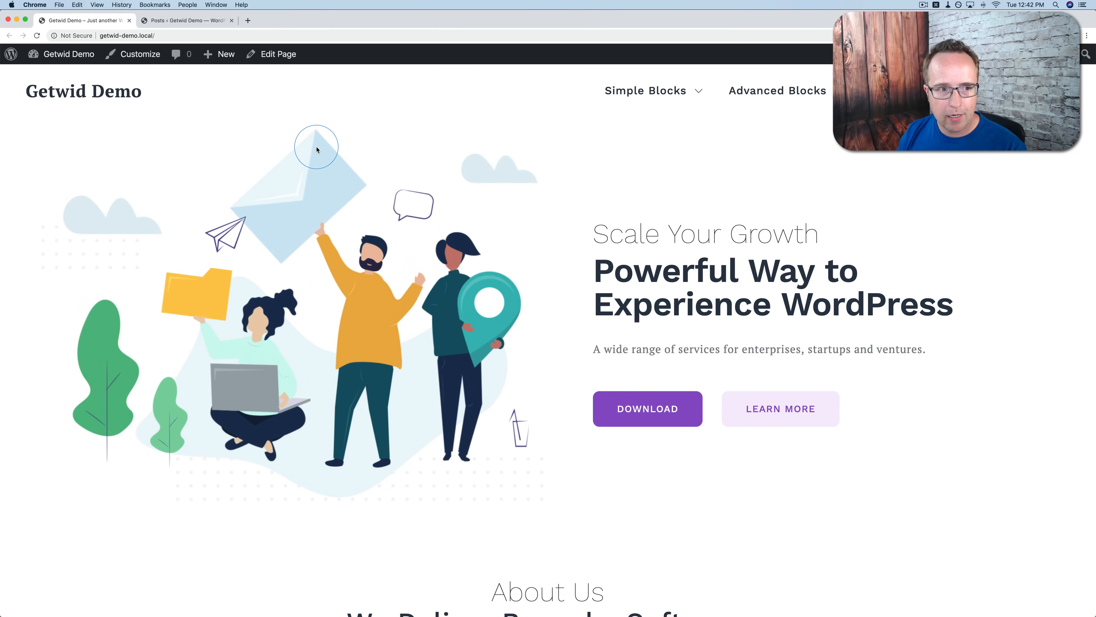
scroll(209, 282, "down", 6)
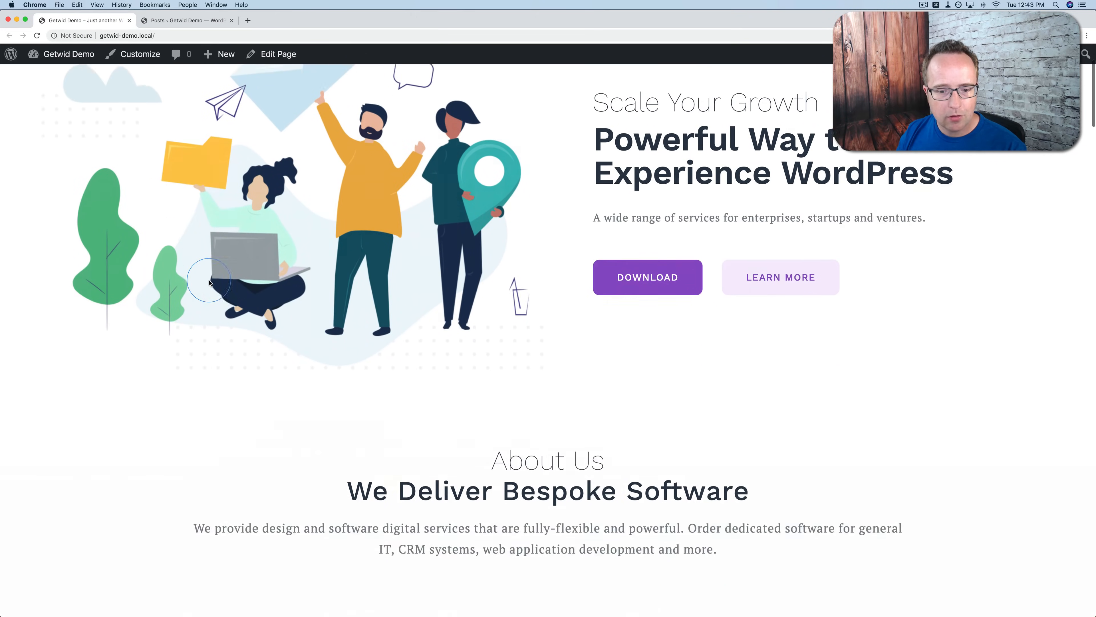
scroll(209, 283, "down", 9)
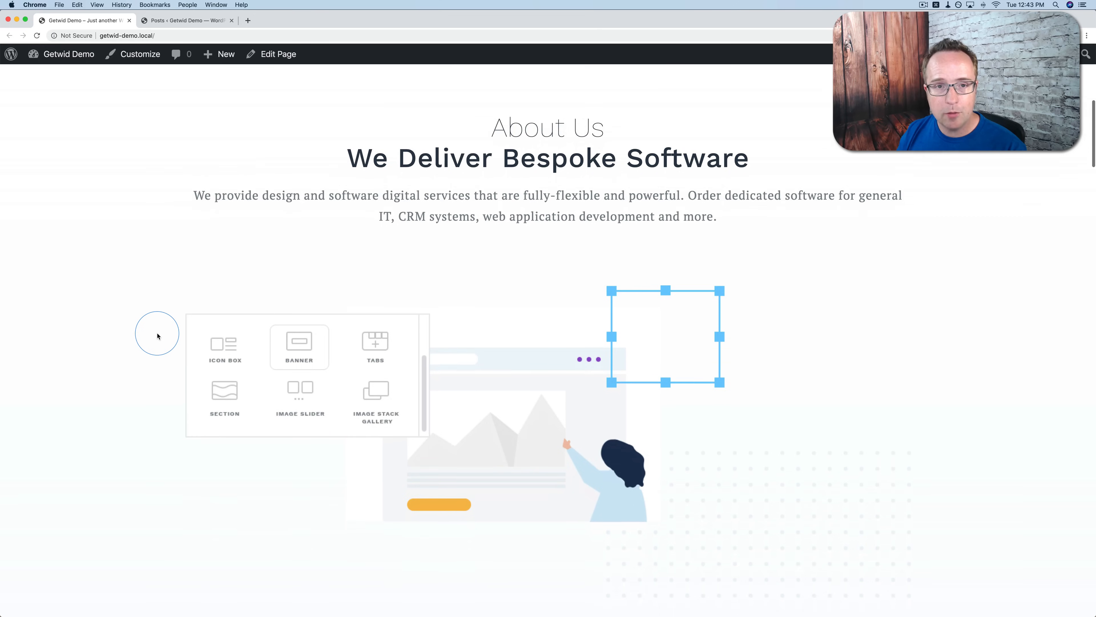
scroll(157, 336, "down", 12)
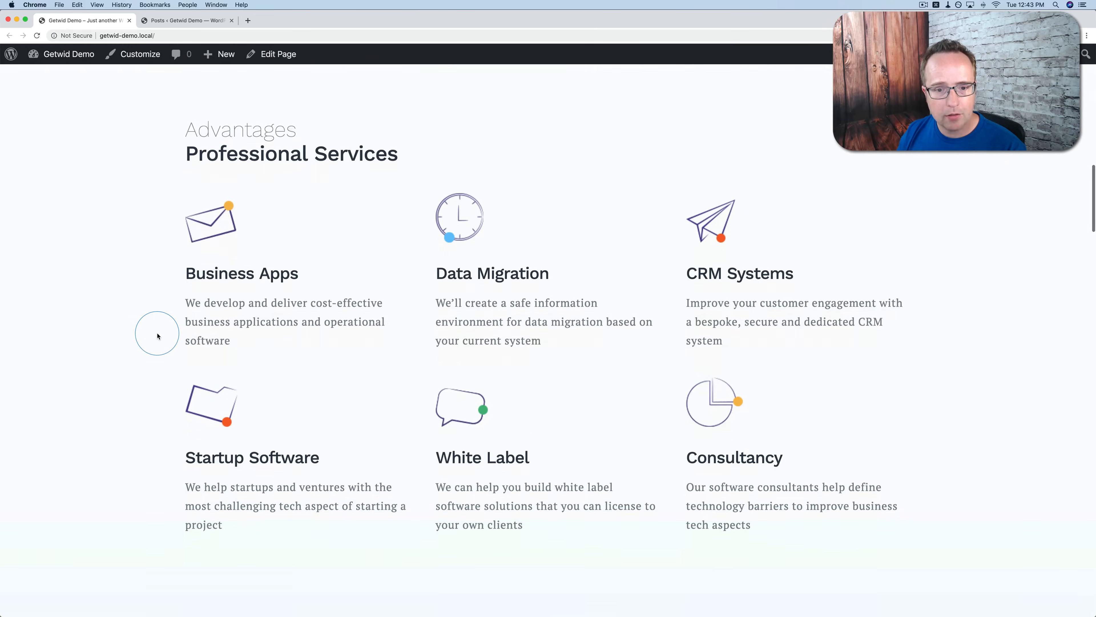
scroll(157, 336, "down", 17)
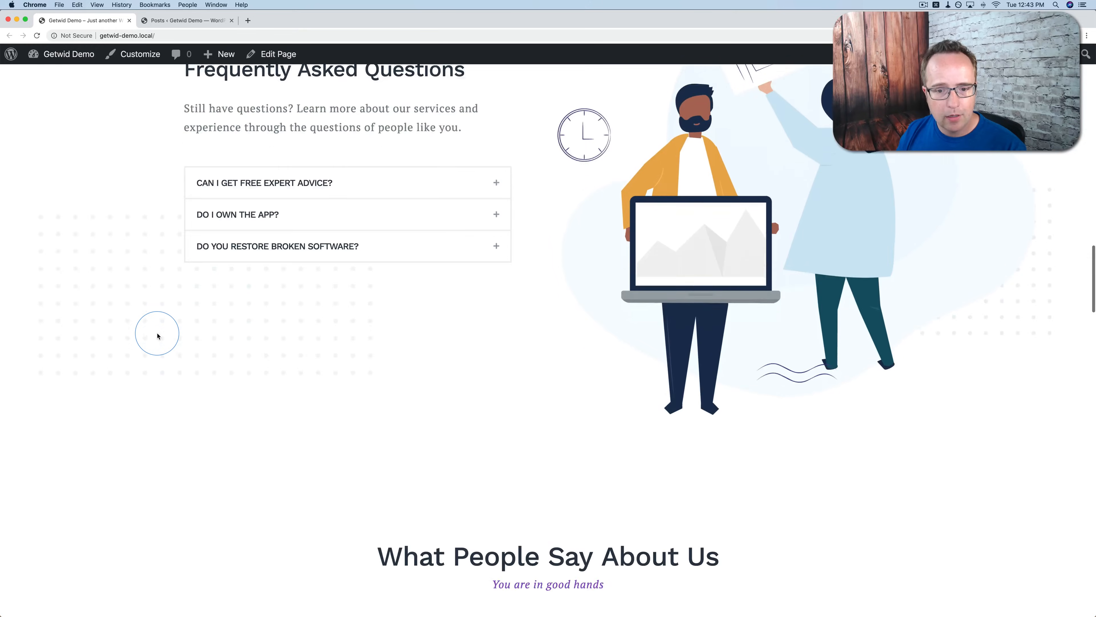
scroll(157, 336, "down", 12)
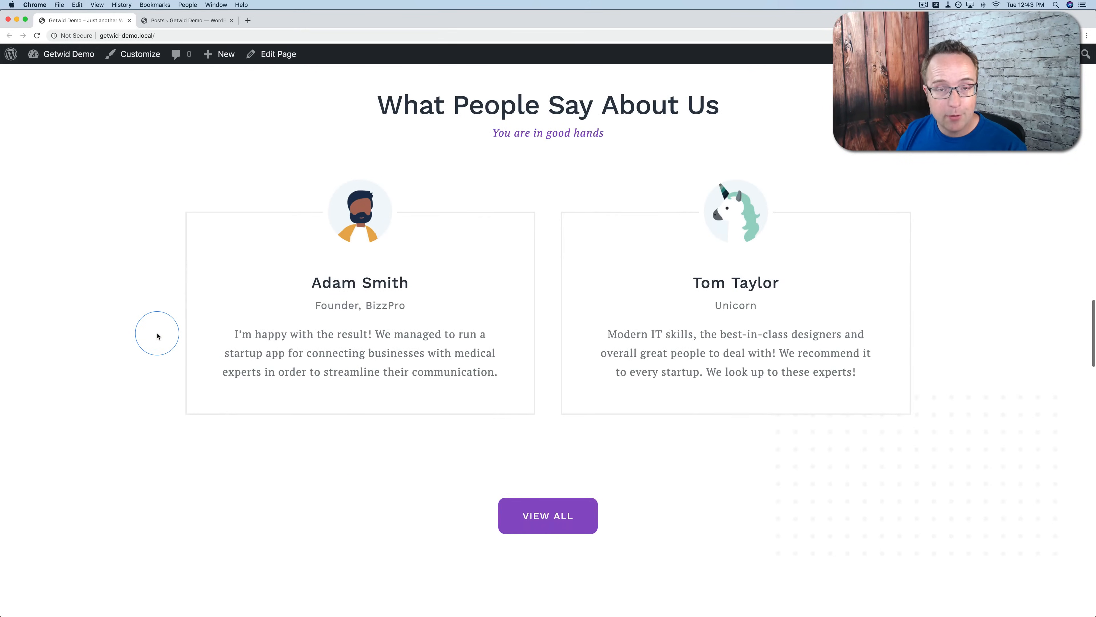
scroll(157, 336, "down", 15)
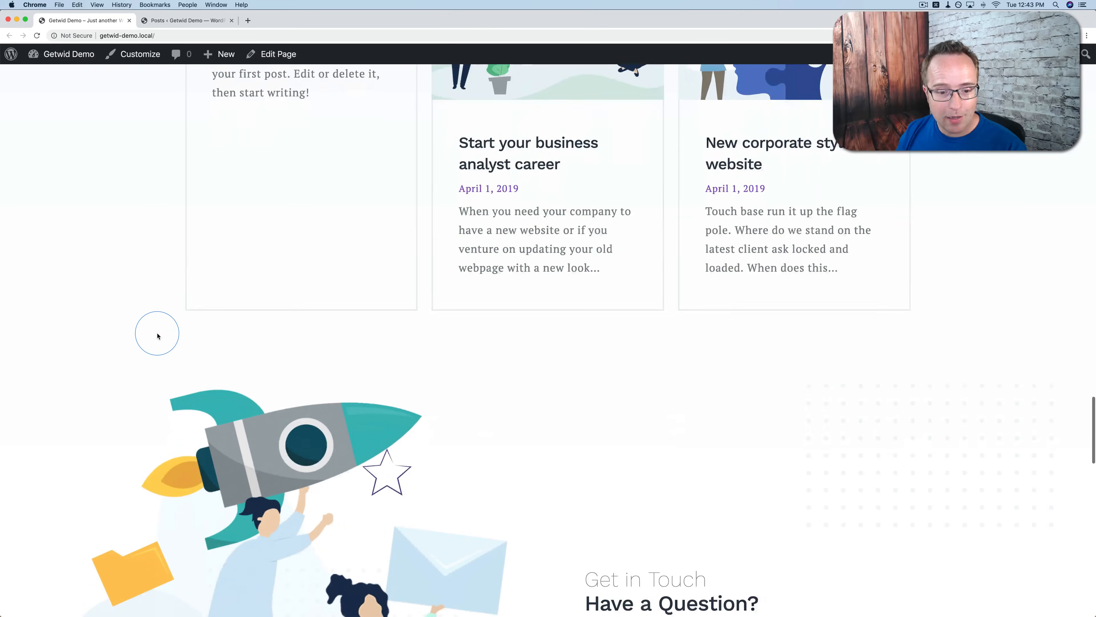
scroll(157, 336, "down", 13)
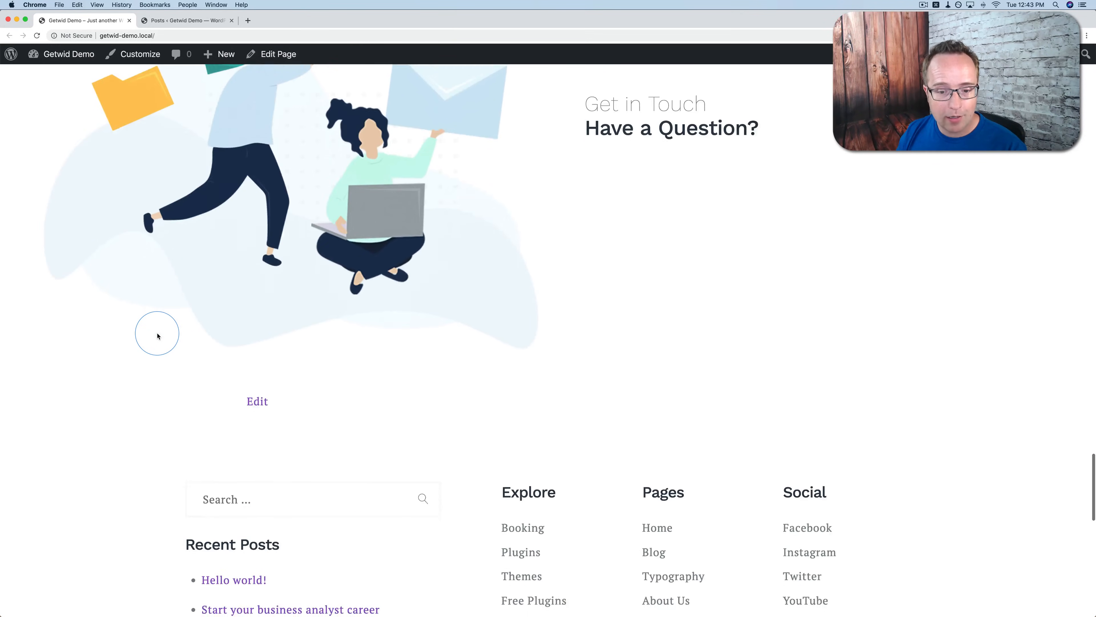
scroll(157, 336, "down", 2)
scroll(157, 336, "up", 12)
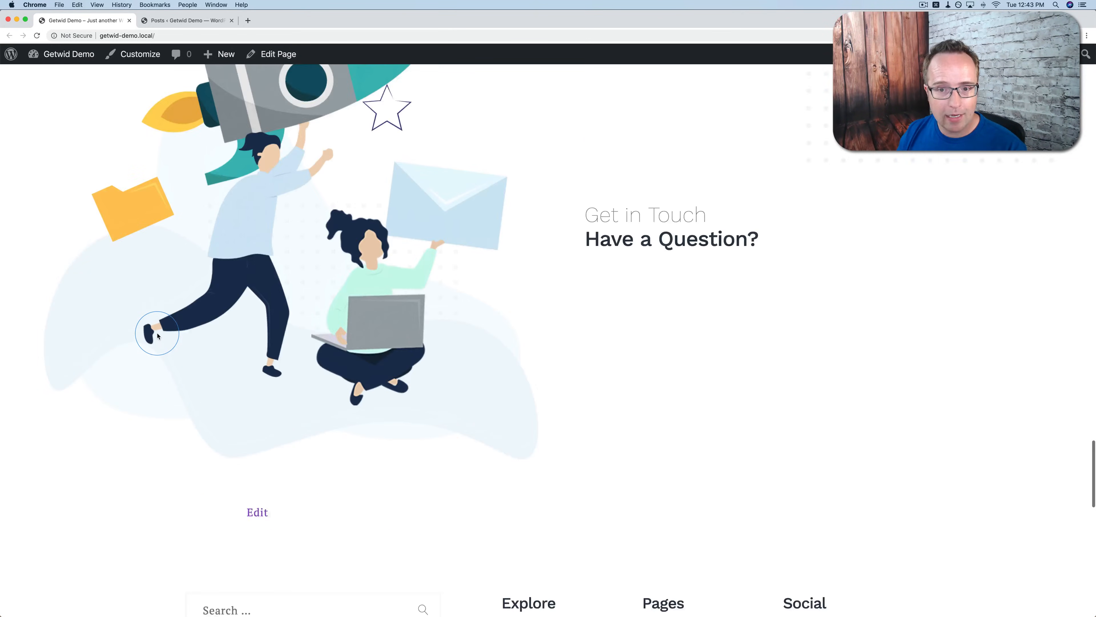
scroll(157, 336, "up", 15)
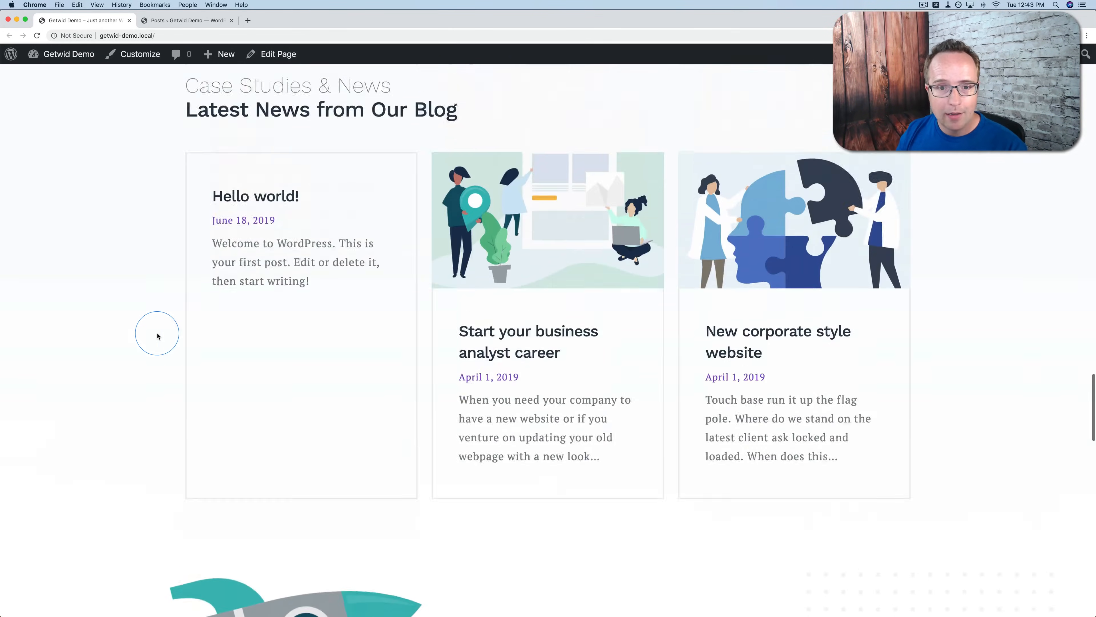
scroll(157, 336, "up", 20)
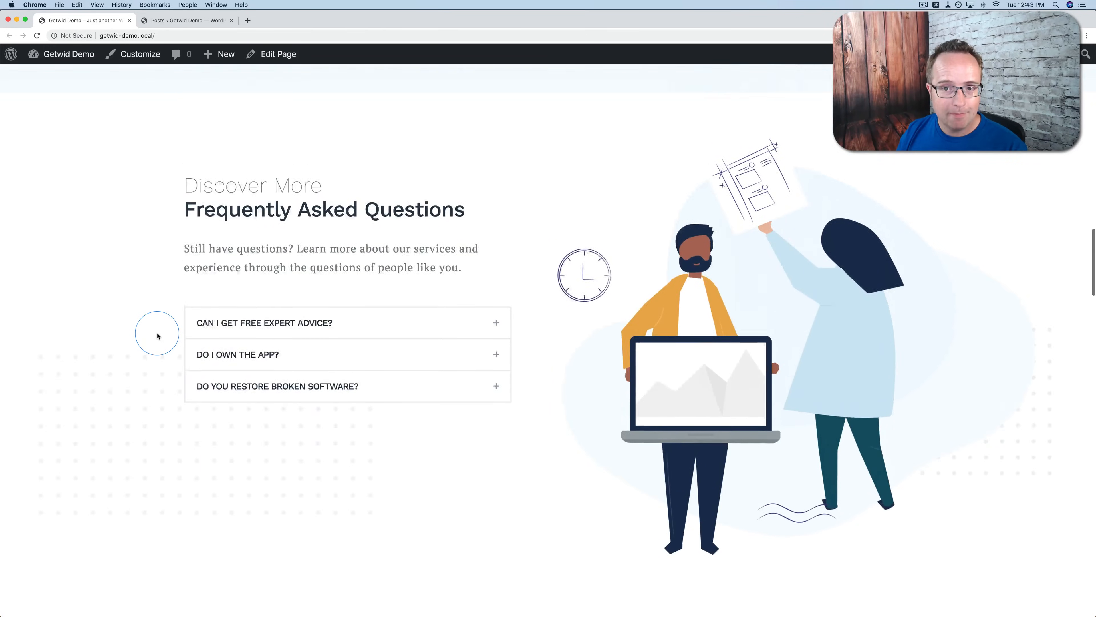
scroll(157, 336, "up", 20)
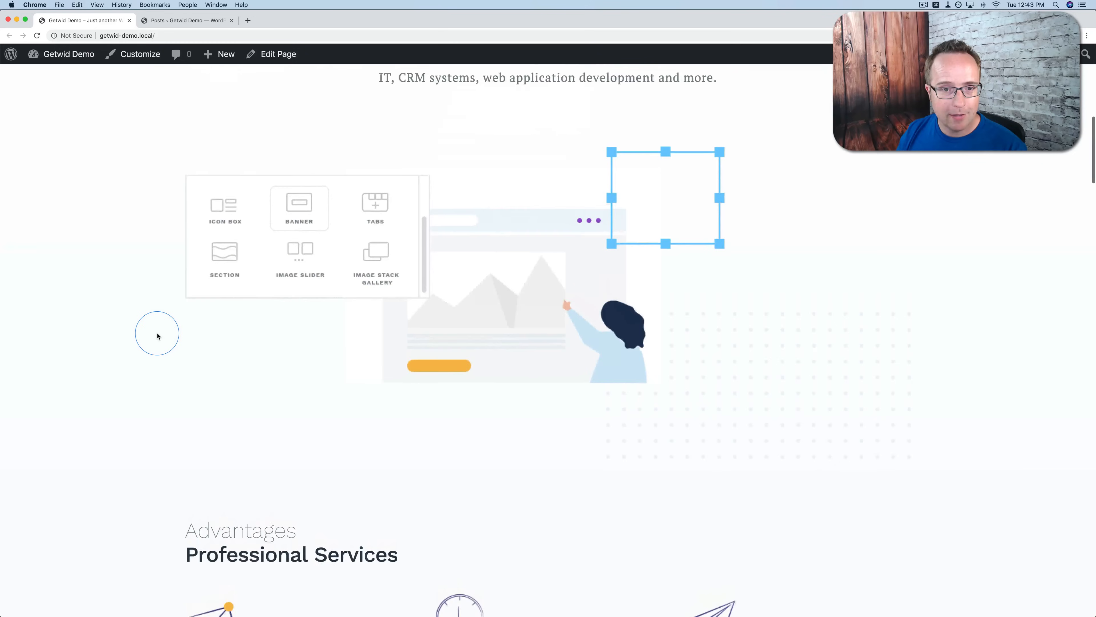
Open the Icon block's demo page among the site's simple blocks and examine its icon styles.
scroll(157, 336, "up", 6)
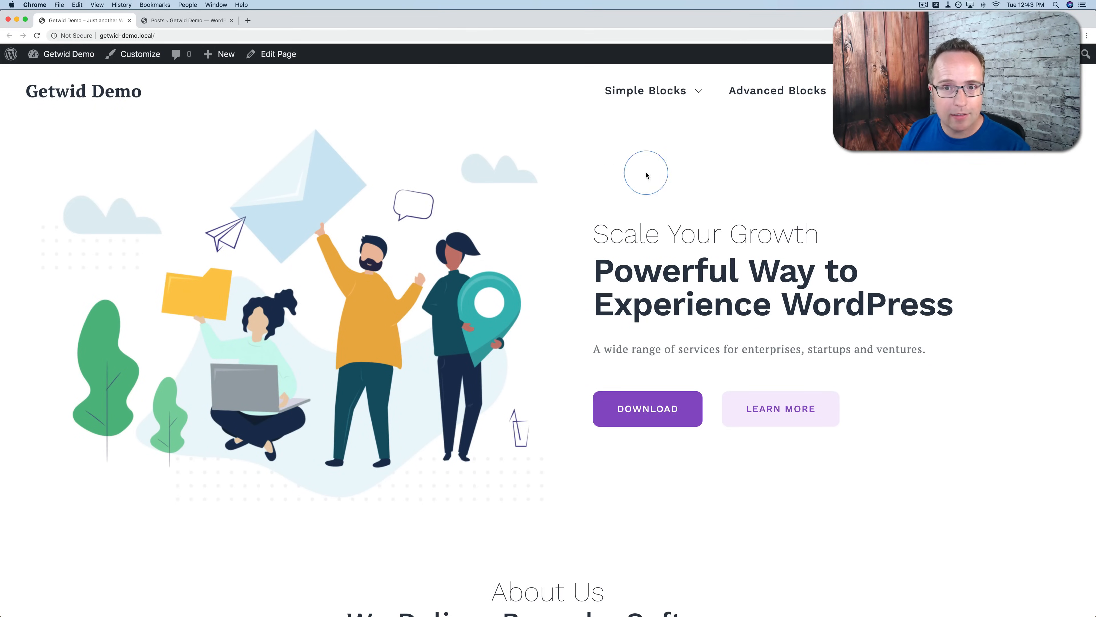
mouse_move(691, 92)
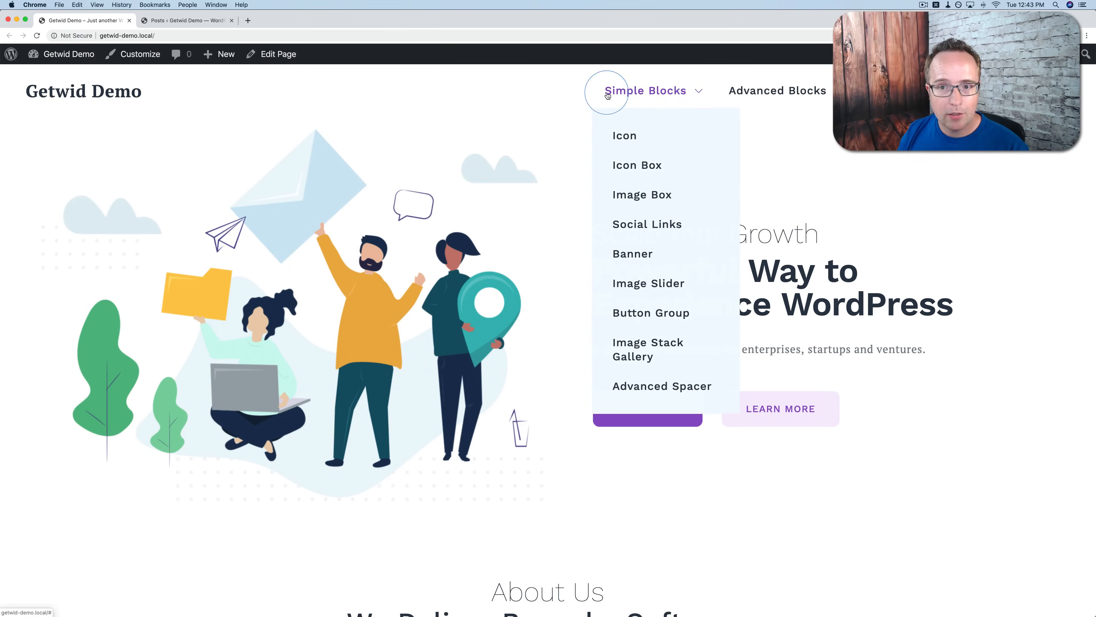
left_click(628, 136)
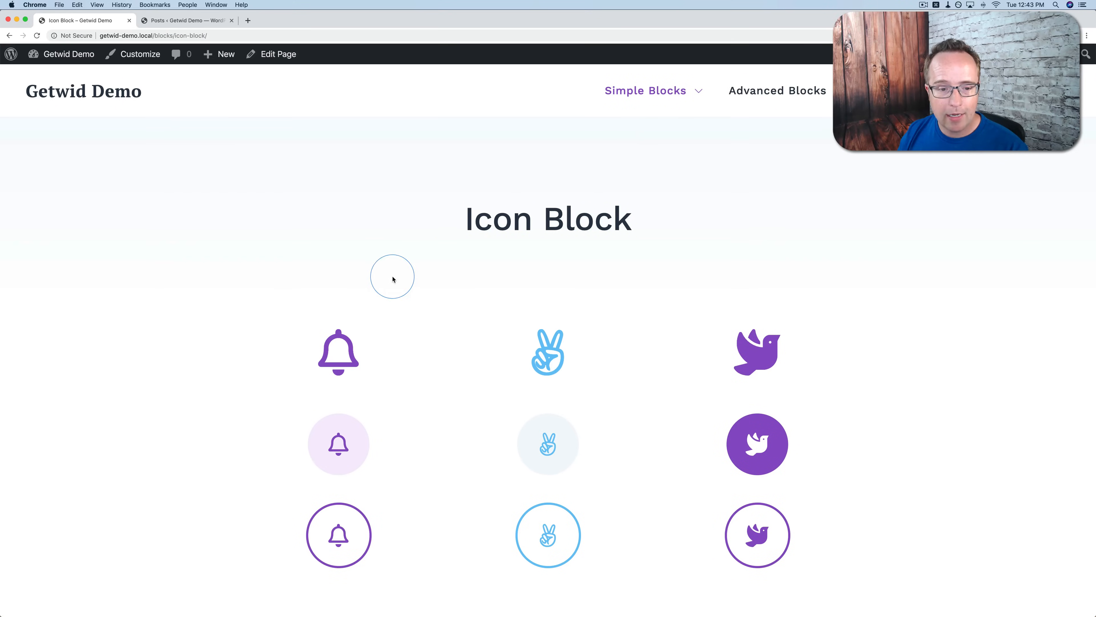
scroll(390, 277, "down", 3)
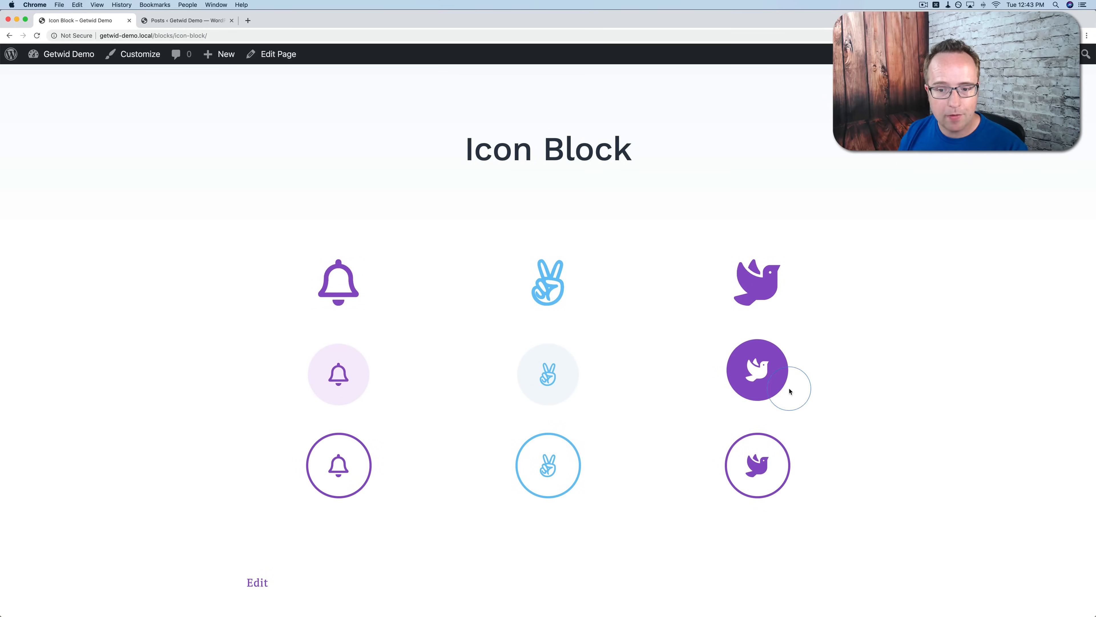
scroll(589, 153, "up", 3)
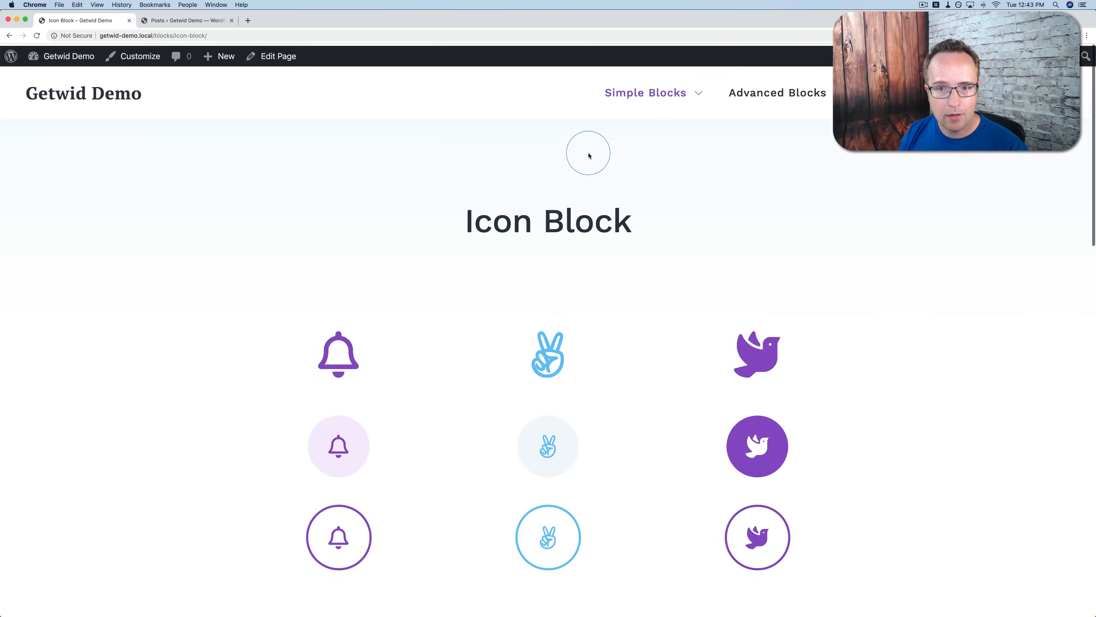
Open the Icon Box block's demo page and examine its icon box layouts down to the last row.
mouse_move(673, 92)
left_click(634, 148)
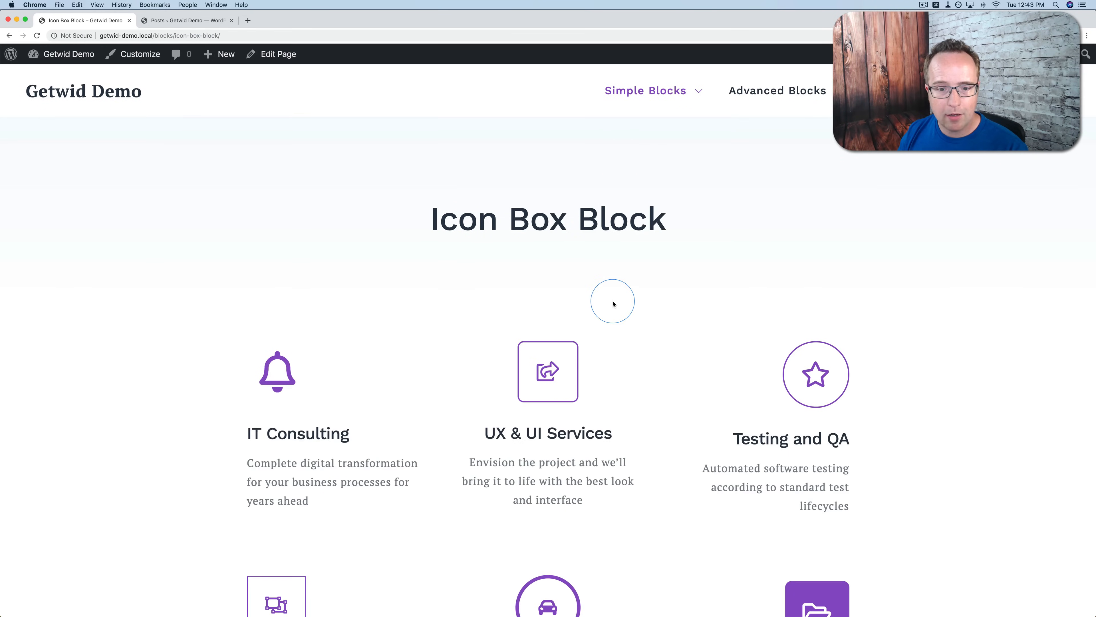
scroll(613, 303, "down", 5)
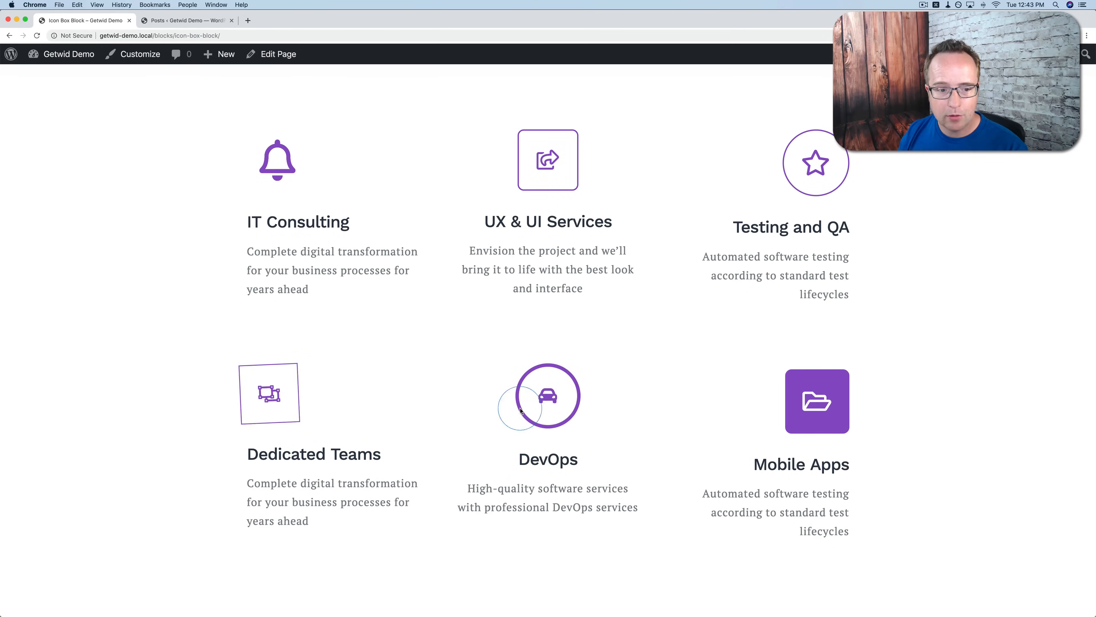
scroll(483, 181, "down", 6)
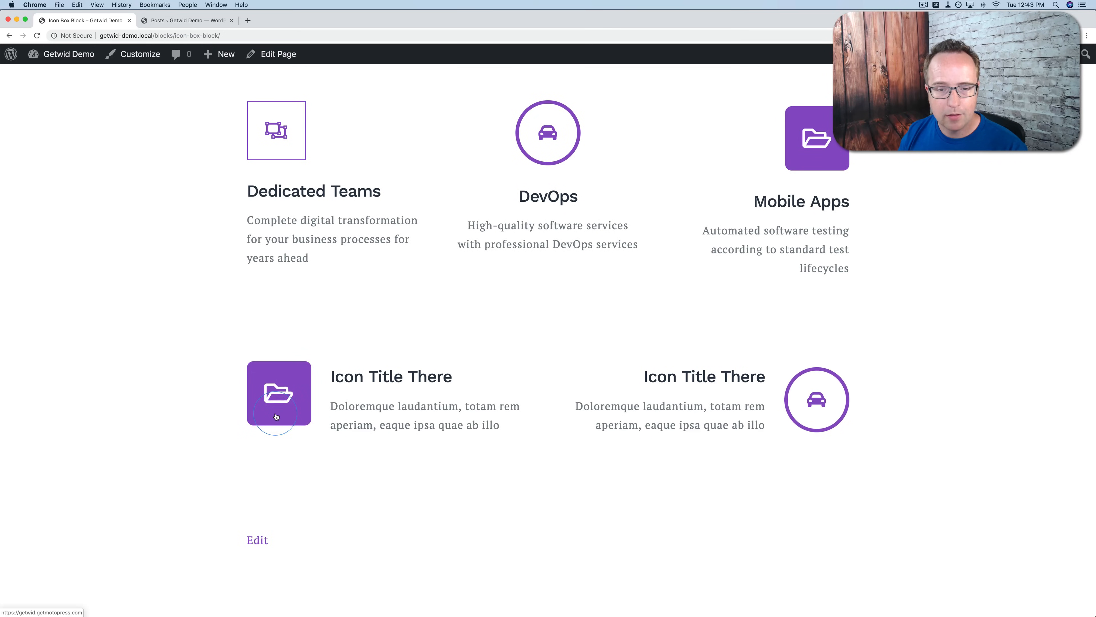
scroll(391, 311, "up", 10)
scroll(641, 174, "up", 1)
View the Image Box block's demo page with its alignment variants, and open the Social Links block's demo page.
mouse_move(673, 91)
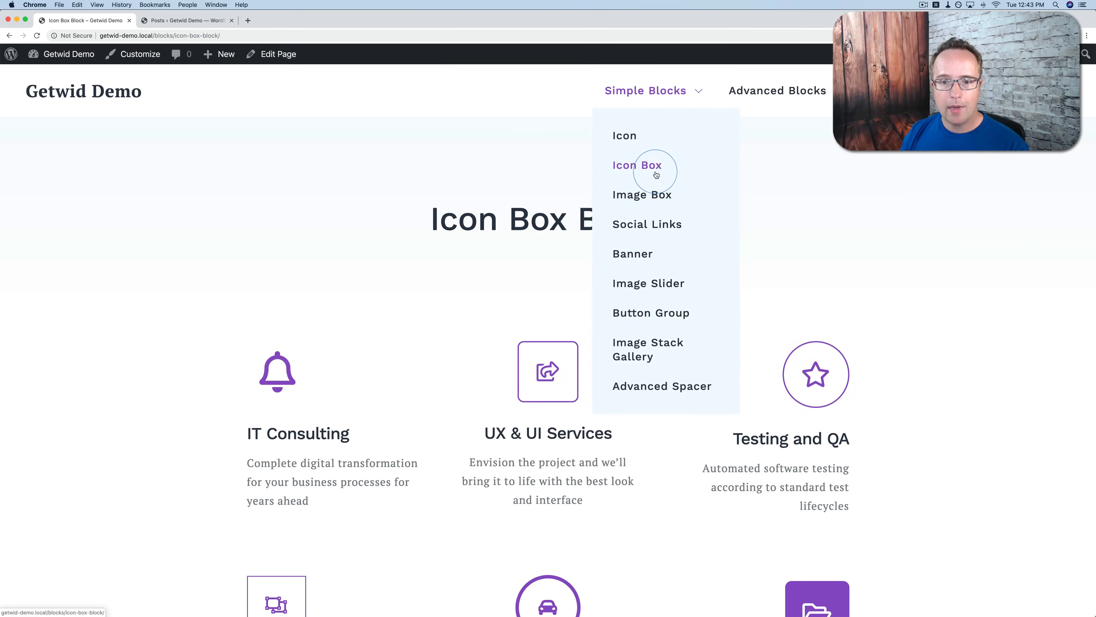
left_click(657, 193)
scroll(595, 300, "down", 6)
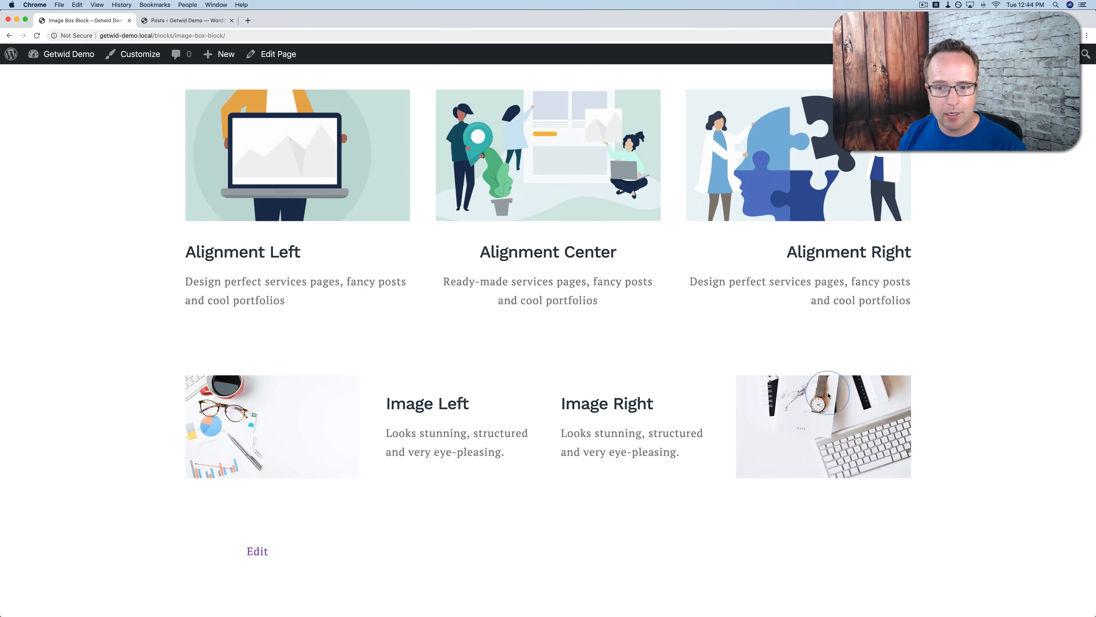
scroll(679, 269, "up", 6)
mouse_move(688, 92)
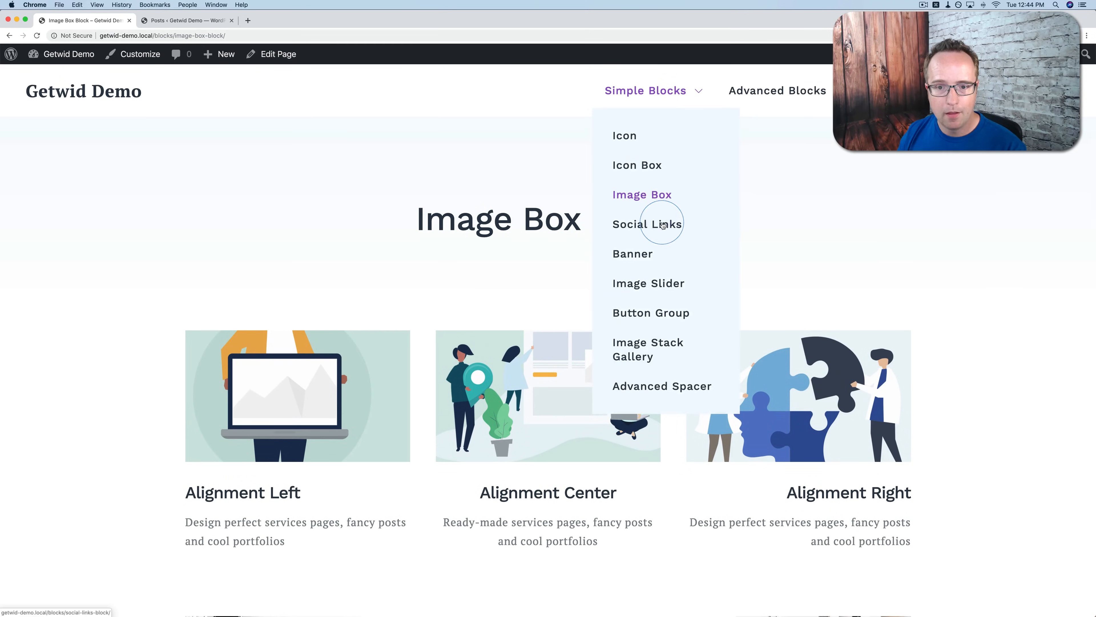
left_click(658, 231)
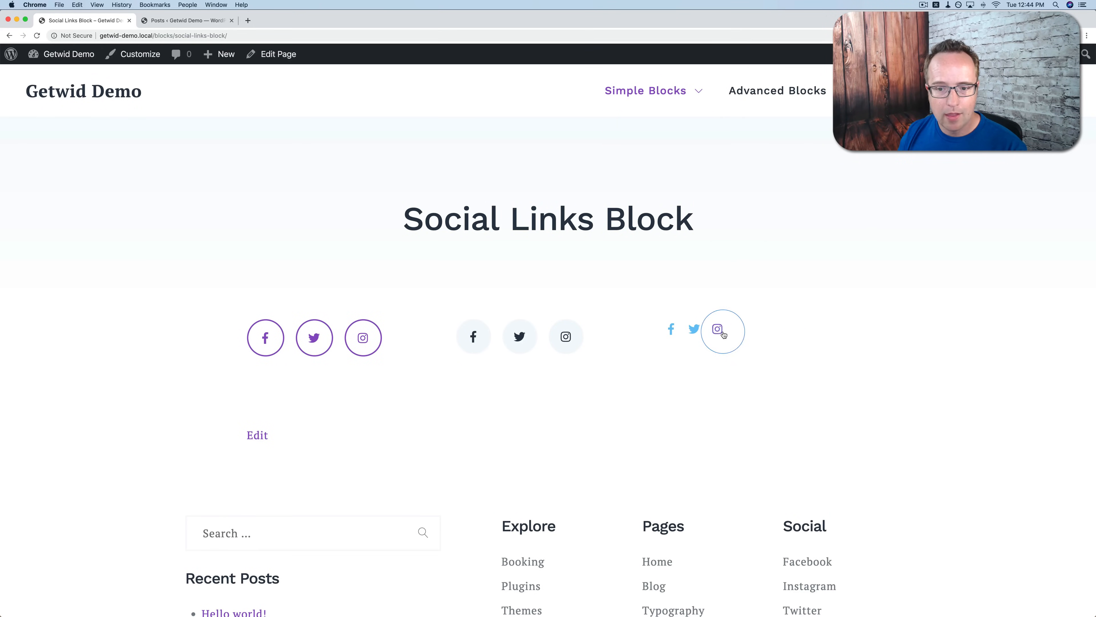
Open the Banner block's demo page and examine each sample banner down to the business analyst one.
mouse_move(694, 95)
scroll(692, 93, "down", 1)
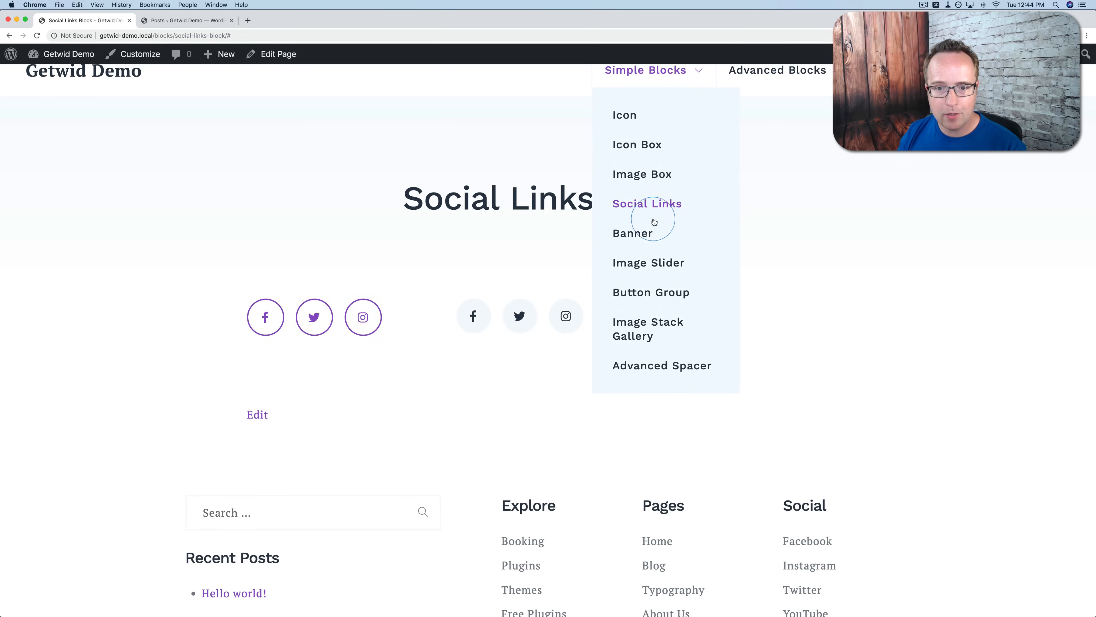
left_click(639, 235)
scroll(536, 254, "down", 3)
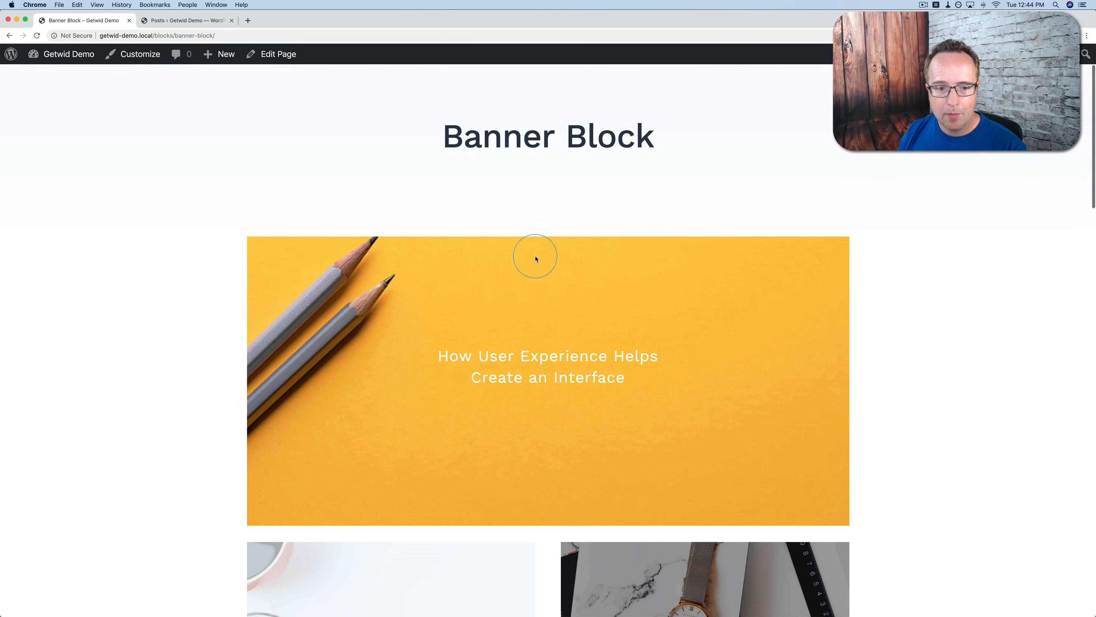
scroll(869, 283, "down", 3)
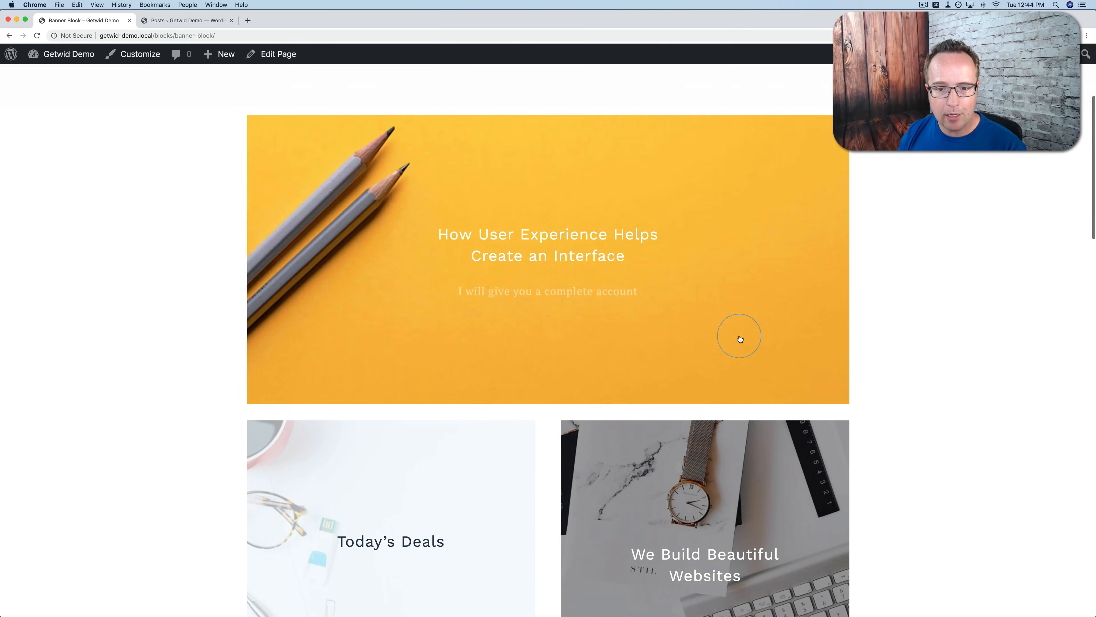
scroll(873, 310, "down", 6)
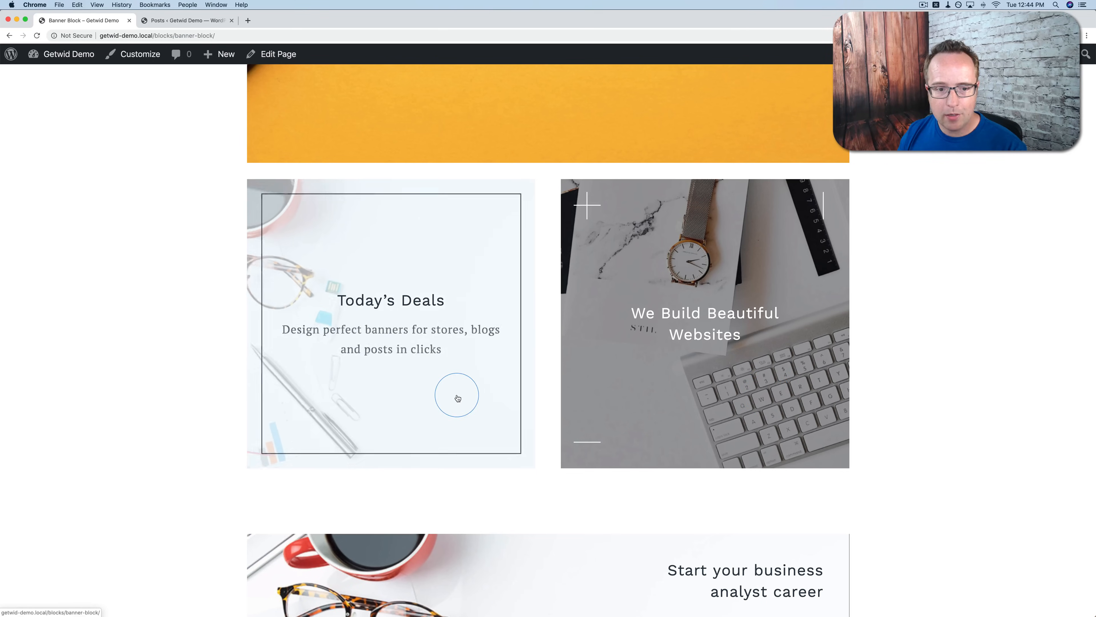
scroll(523, 410, "down", 4)
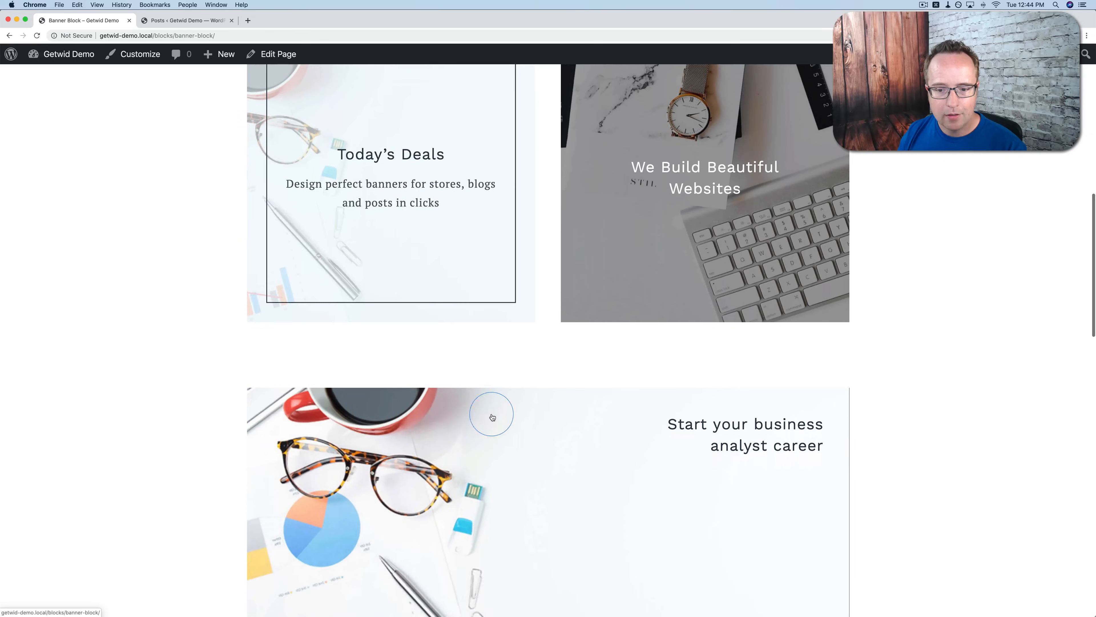
scroll(535, 482, "down", 3)
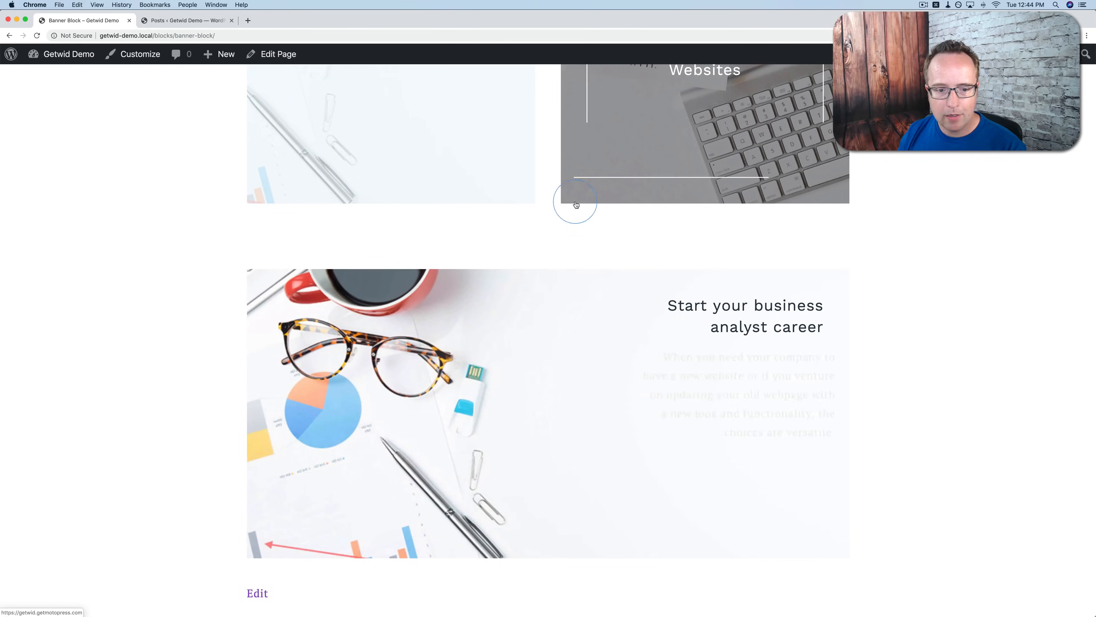
scroll(581, 389, "up", 15)
Open the Image Slider block's demo page and cycle forward through all of its slides.
mouse_move(687, 97)
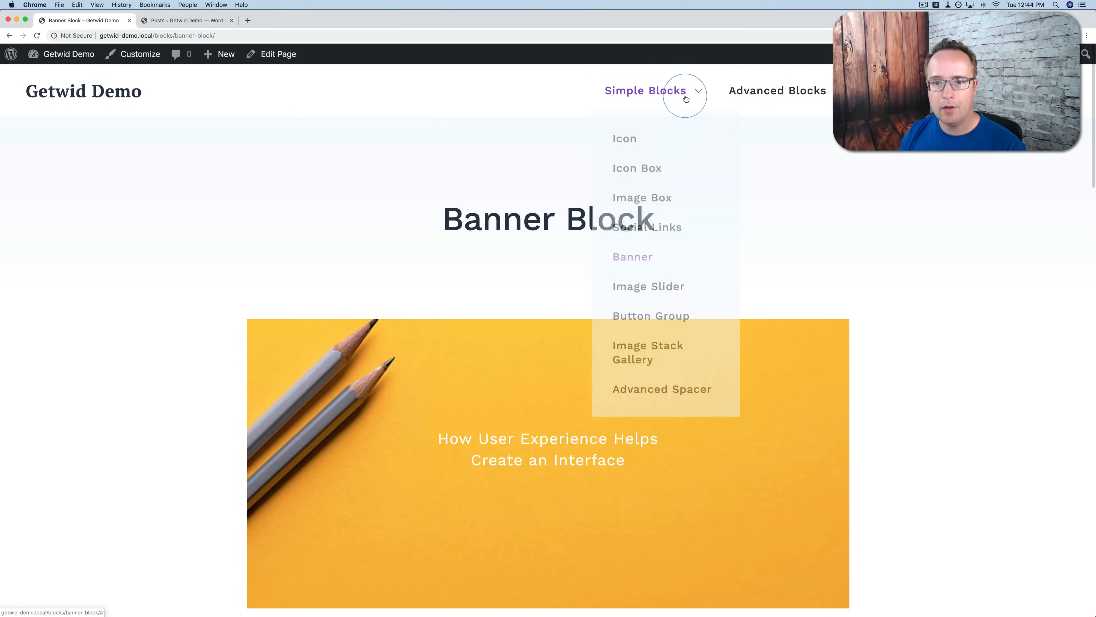
left_click(643, 284)
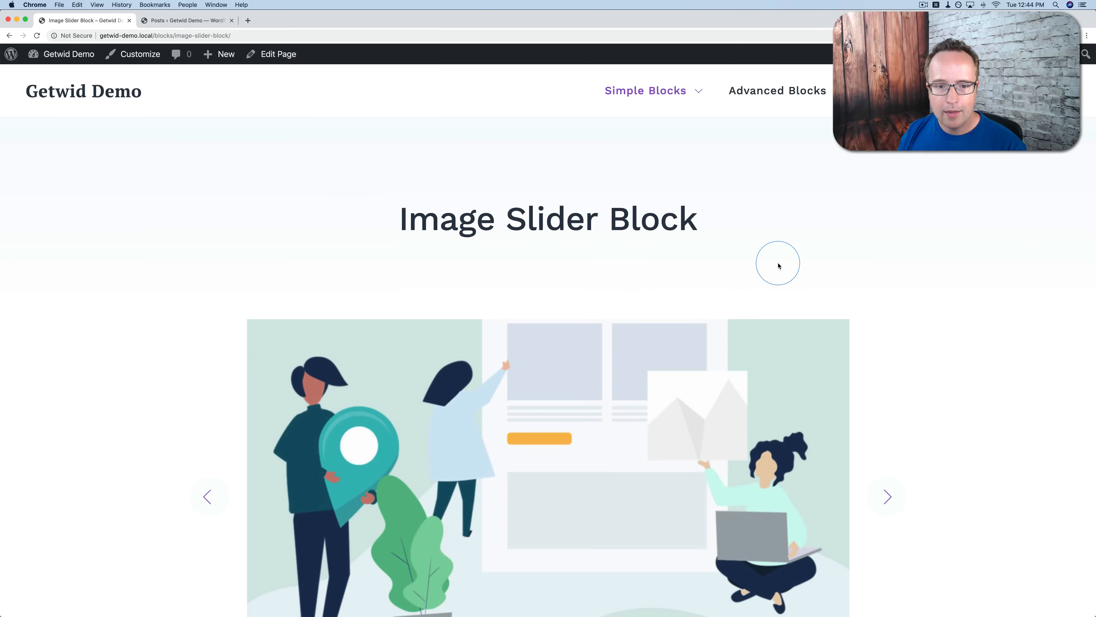
scroll(778, 265, "down", 3)
left_click(885, 357)
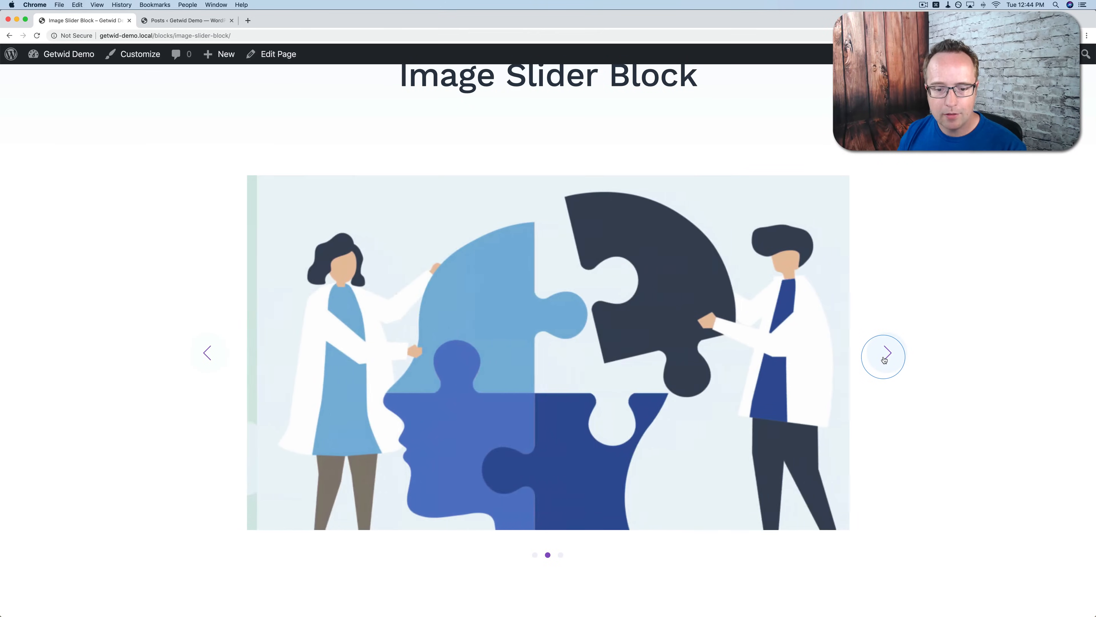
left_click(883, 359)
left_click(884, 357)
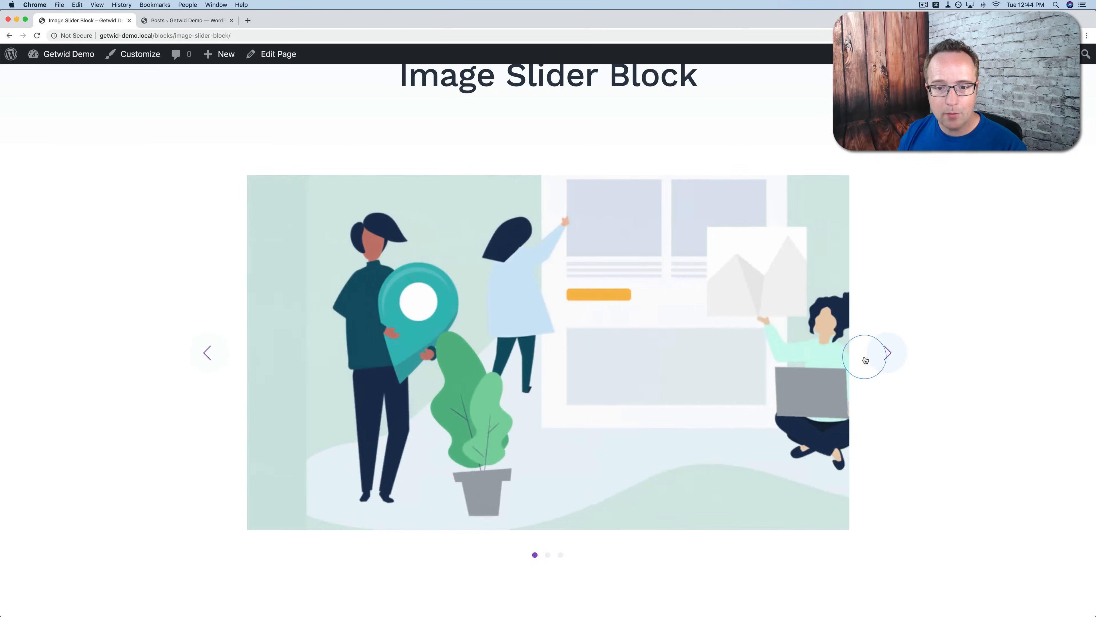
scroll(780, 365, "up", 3)
Open the Button Group block's demo page and examine the default, custom width and custom direction button groups.
mouse_move(692, 94)
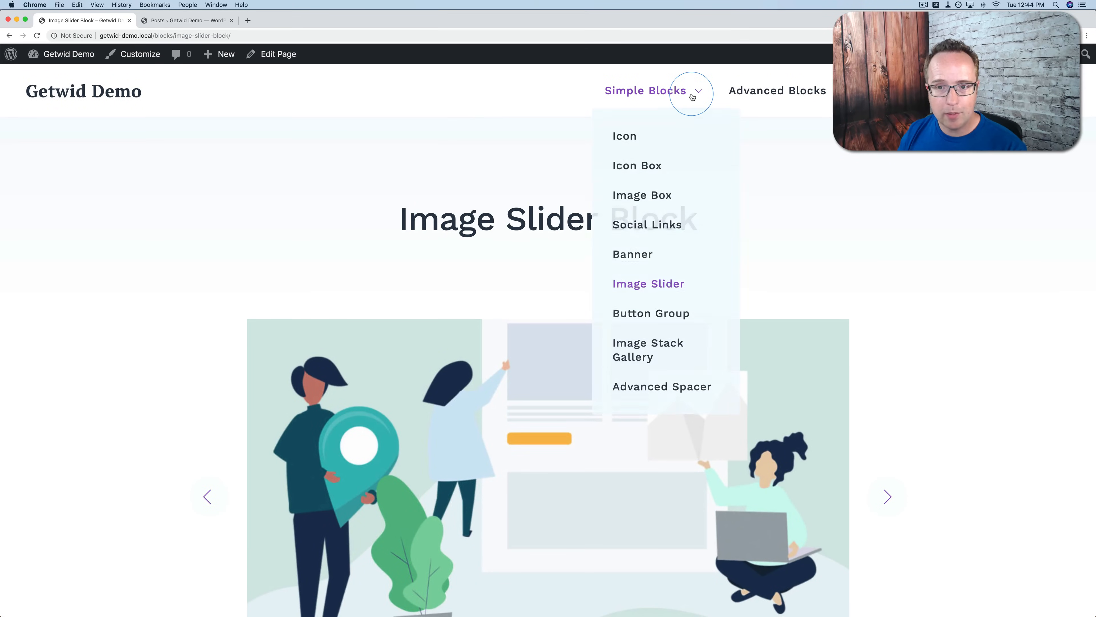
left_click(652, 313)
scroll(658, 317, "down", 3)
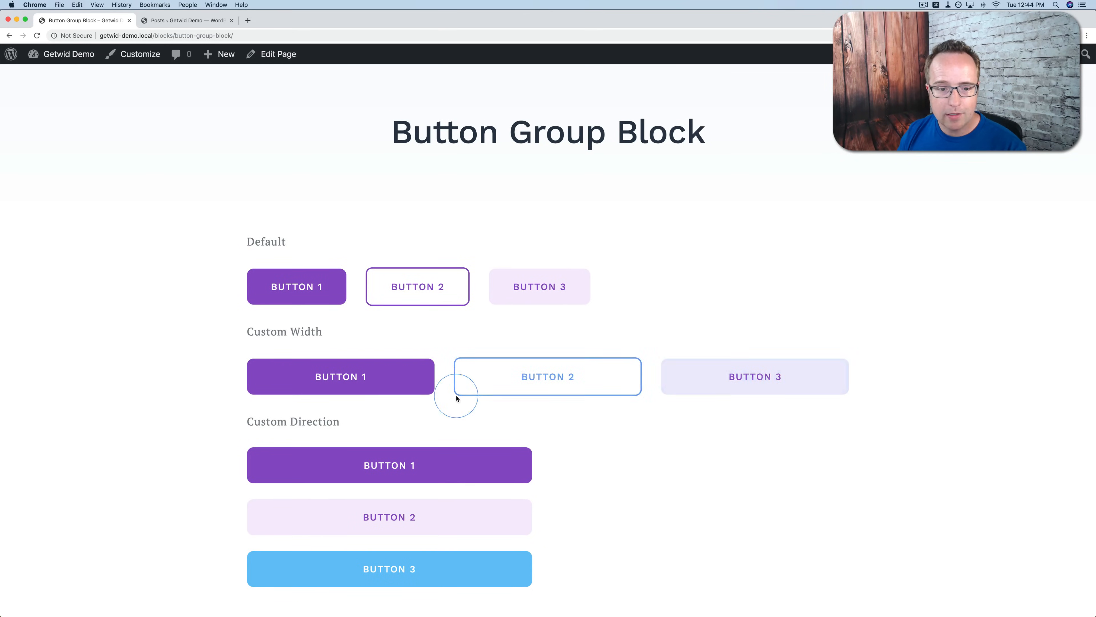
scroll(443, 418, "down", 1)
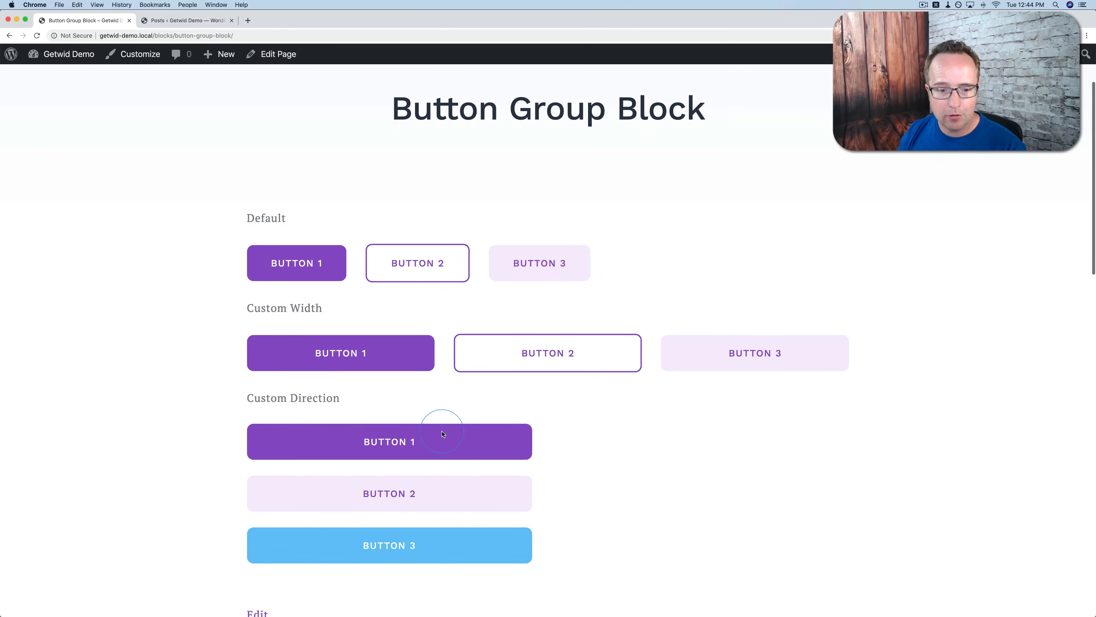
scroll(544, 502, "down", 2)
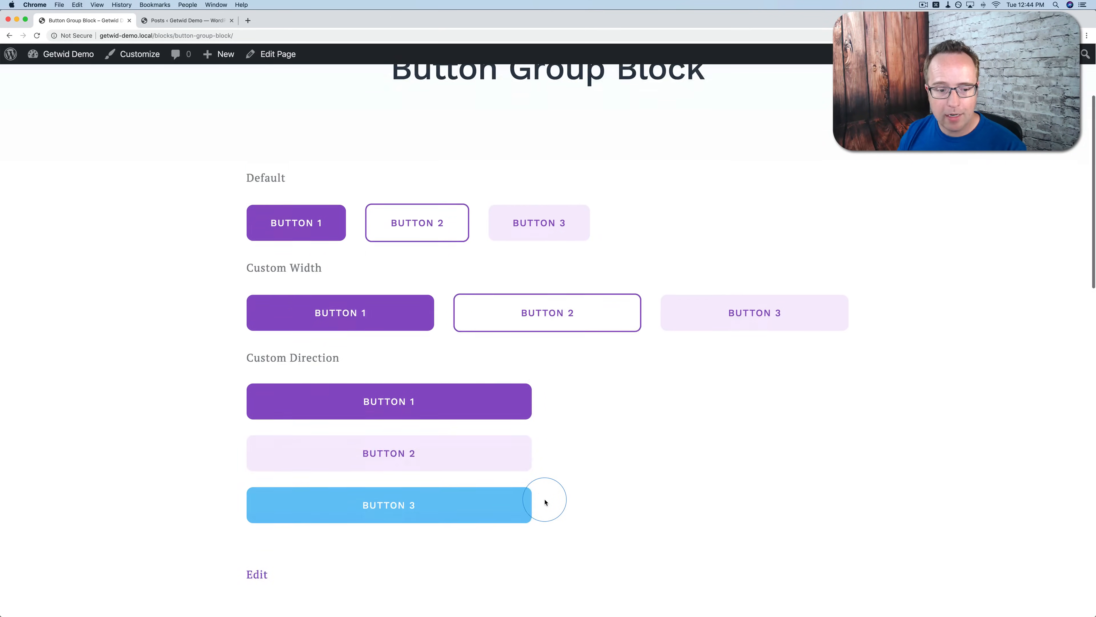
scroll(545, 501, "up", 5)
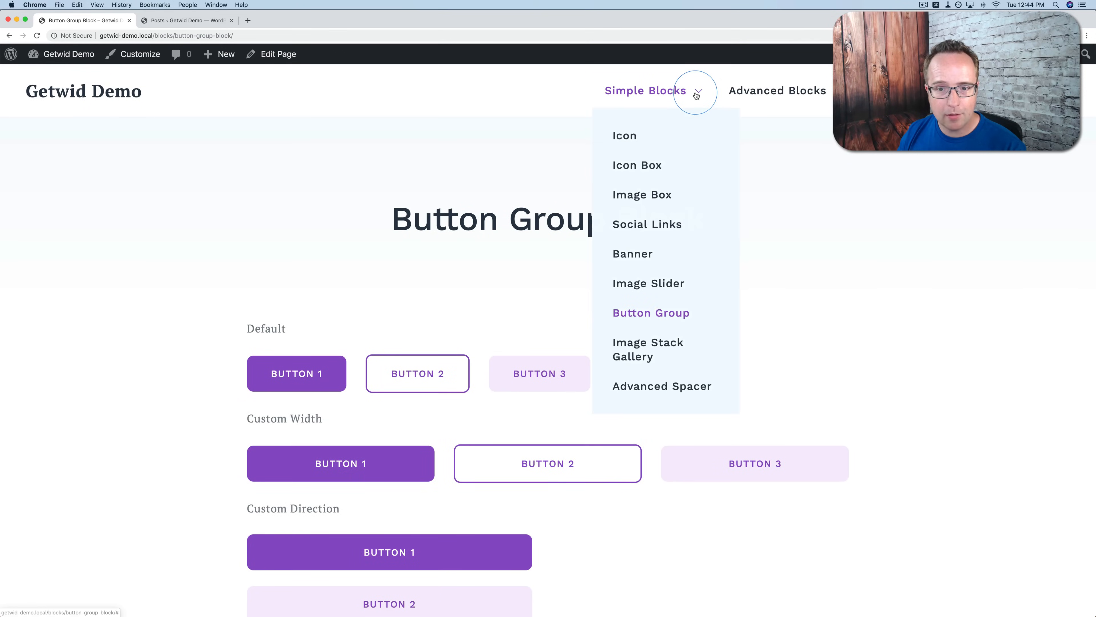
Open the Image Stack Gallery block's demo page and examine its stacked image layouts.
left_click(650, 349)
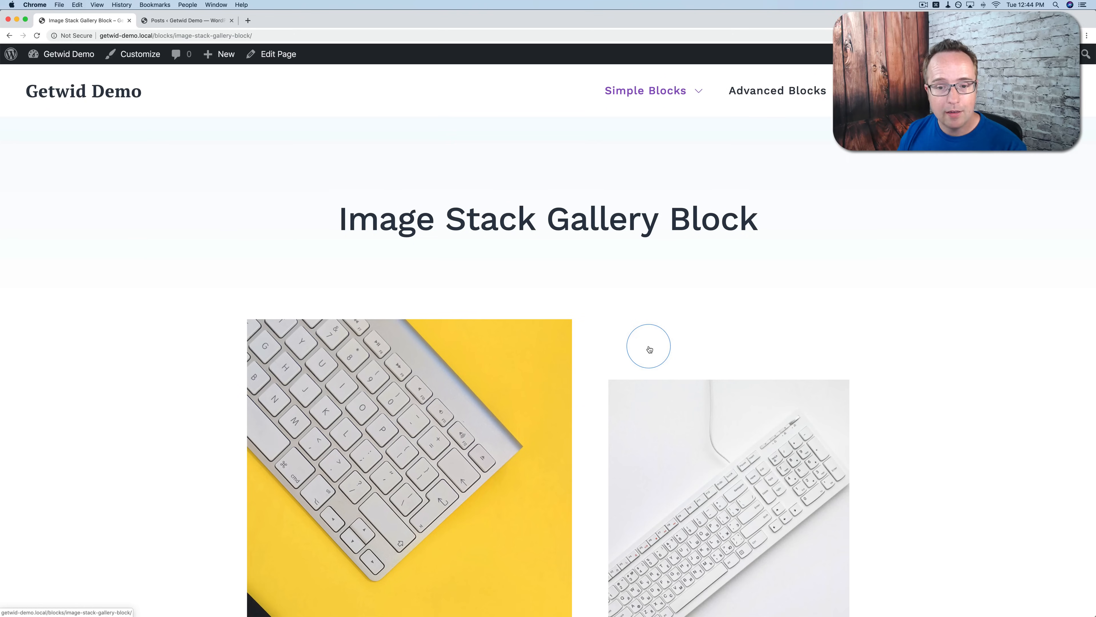
scroll(606, 308, "down", 7)
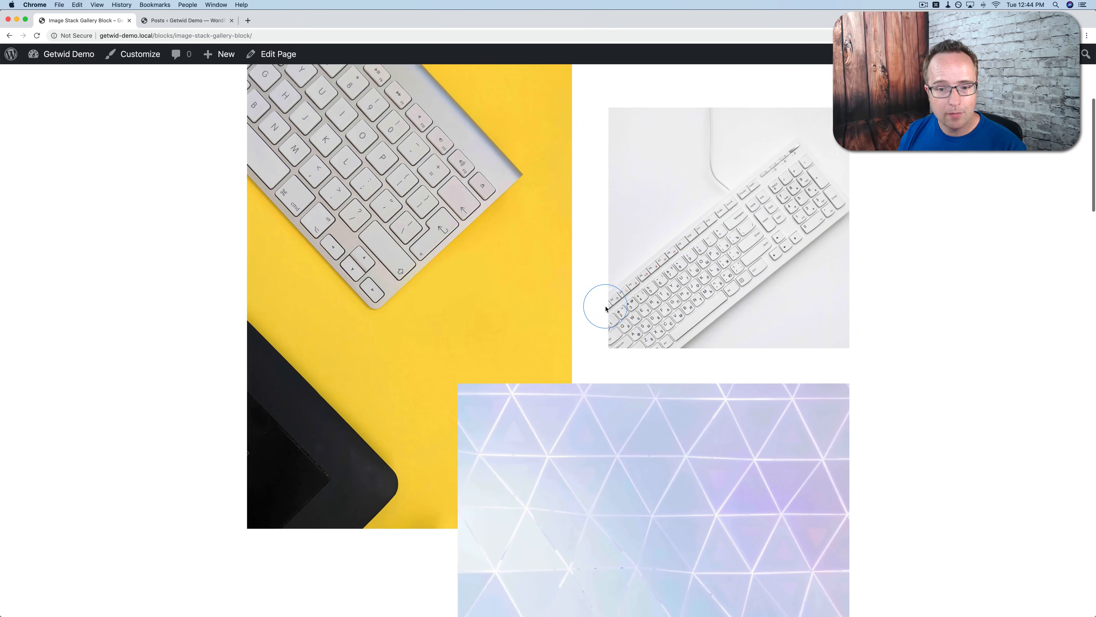
scroll(563, 358, "down", 10)
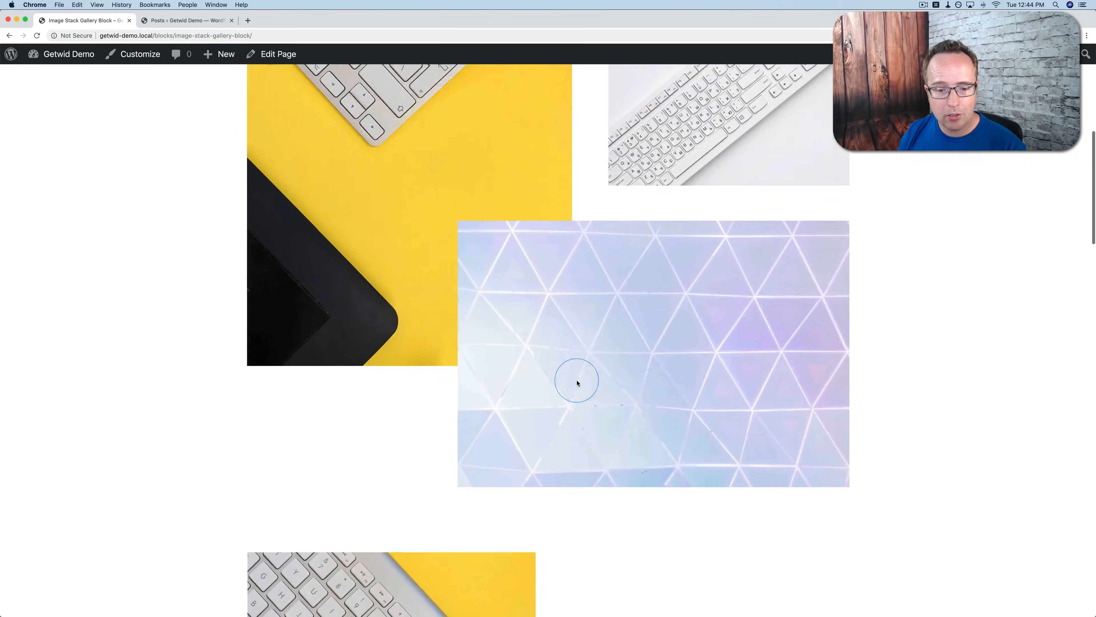
scroll(576, 382, "down", 4)
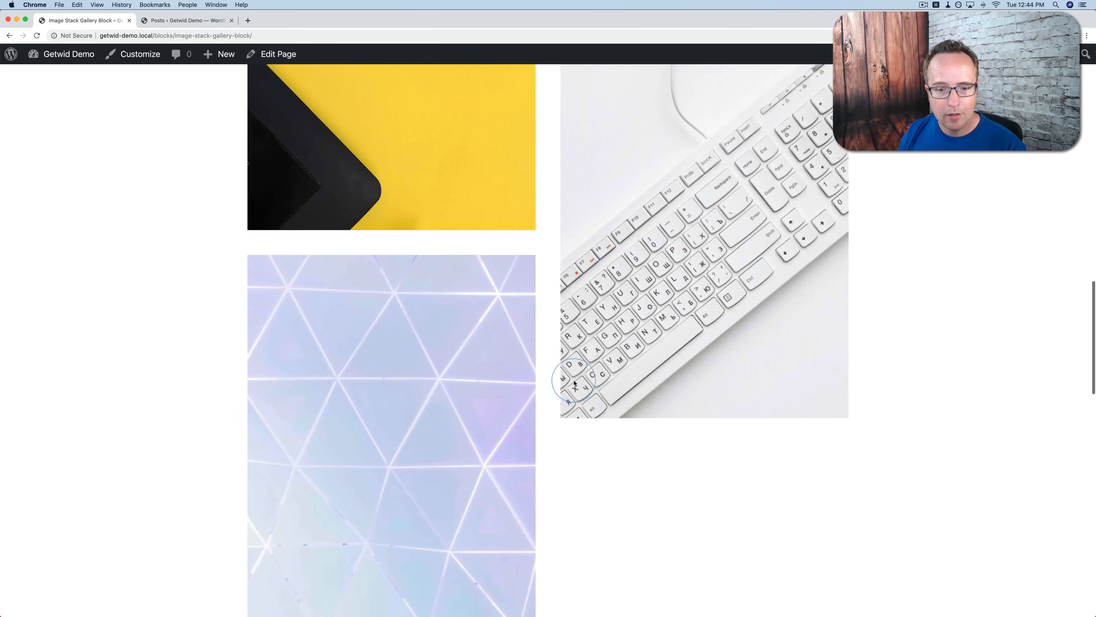
scroll(634, 406, "down", 3)
scroll(634, 403, "up", 20)
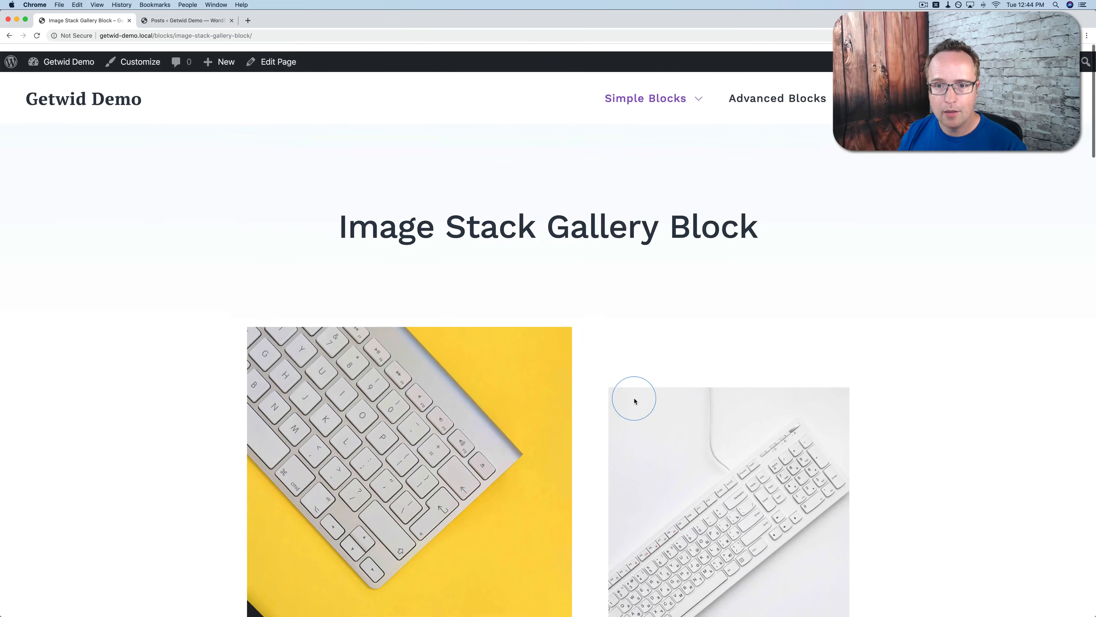
Open the Advanced Spacer block's demo page and examine the spacing between its sample paragraphs.
mouse_move(668, 92)
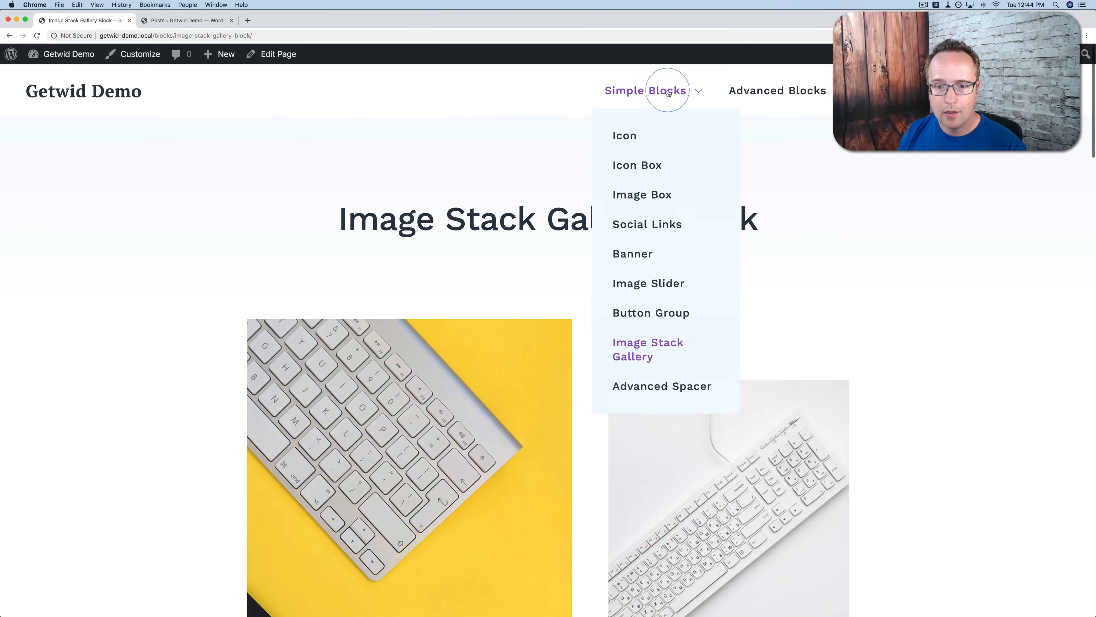
left_click(659, 394)
scroll(613, 302, "down", 3)
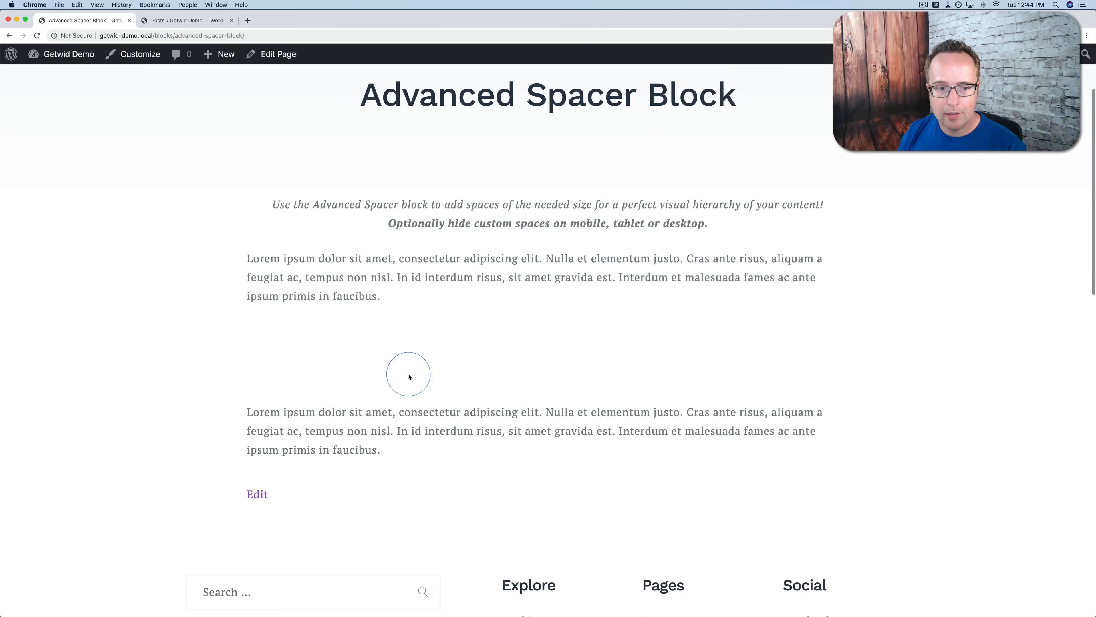
scroll(696, 227, "up", 3)
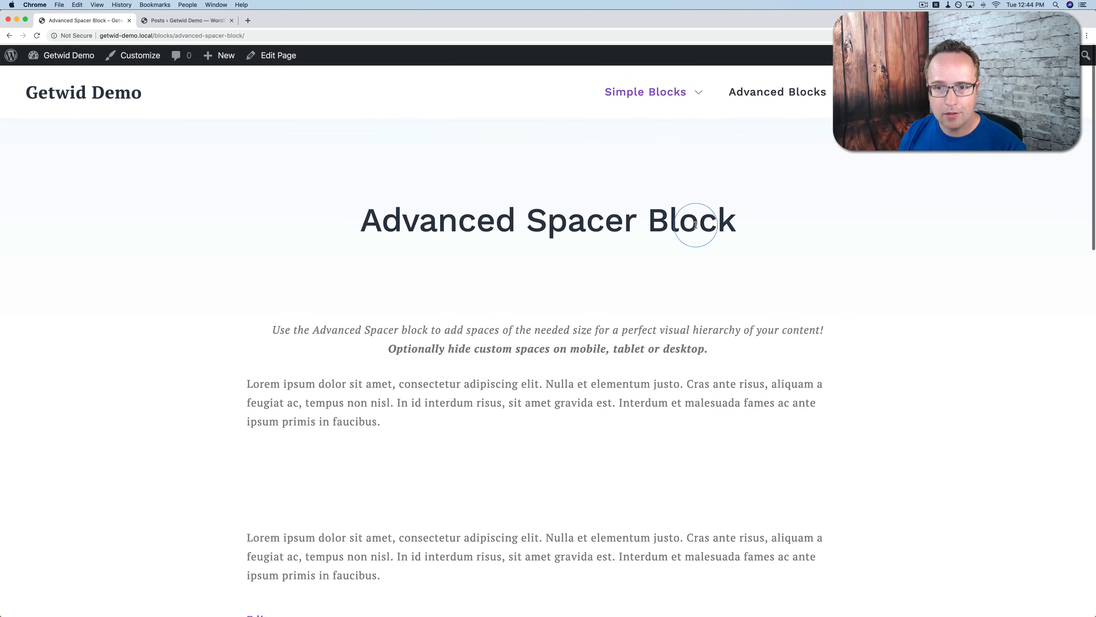
Open the Section block's demo page and examine its slanted image section and wave-shaped gradient section.
mouse_move(777, 90)
left_click(776, 128)
scroll(592, 235, "down", 4)
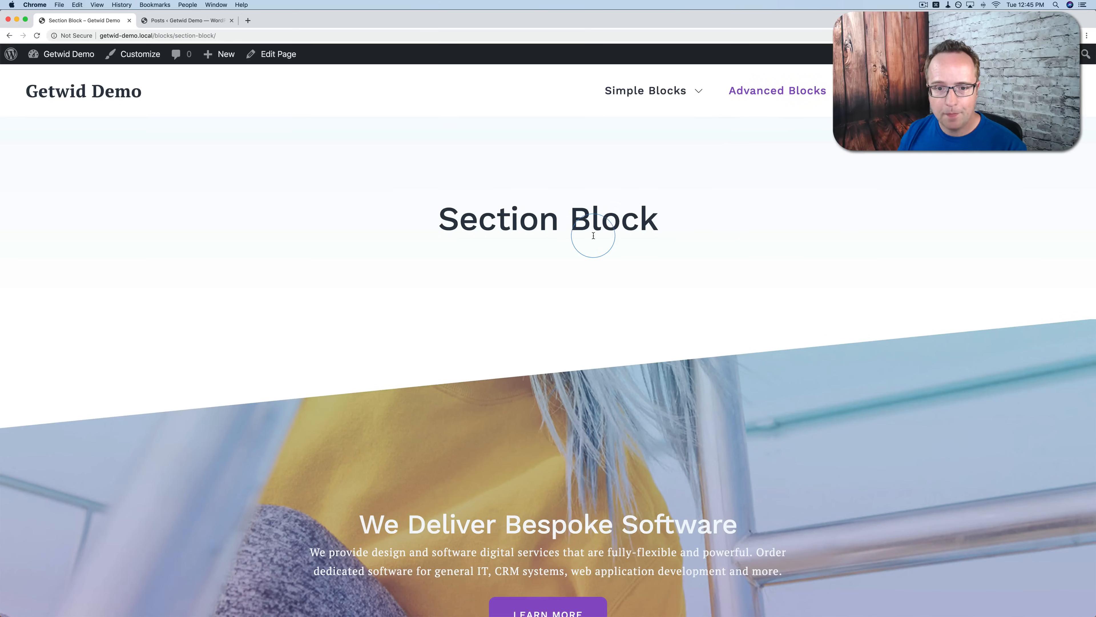
scroll(591, 236, "down", 8)
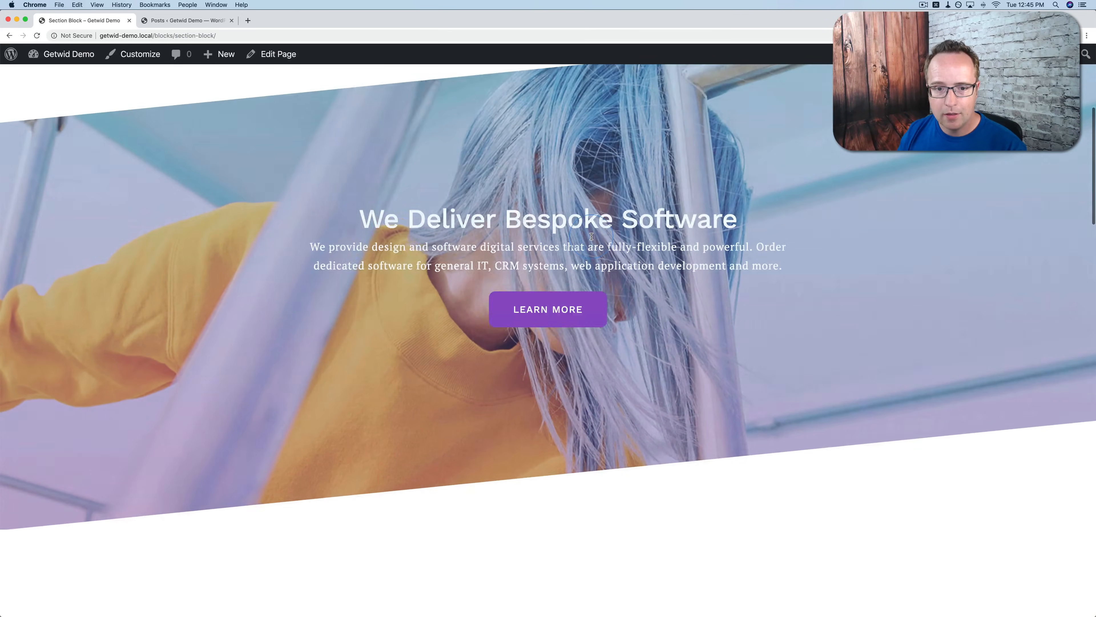
scroll(591, 236, "down", 11)
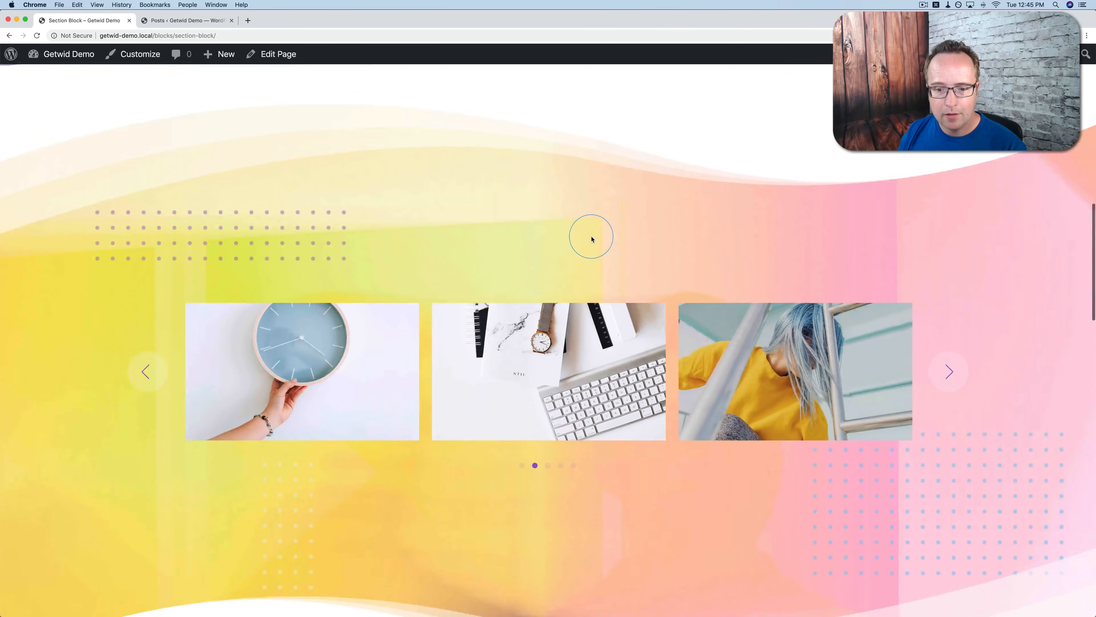
Advance the image carousel in the gradient section by two slides and examine the wavy-edged sections below it.
scroll(591, 239, "up", 3)
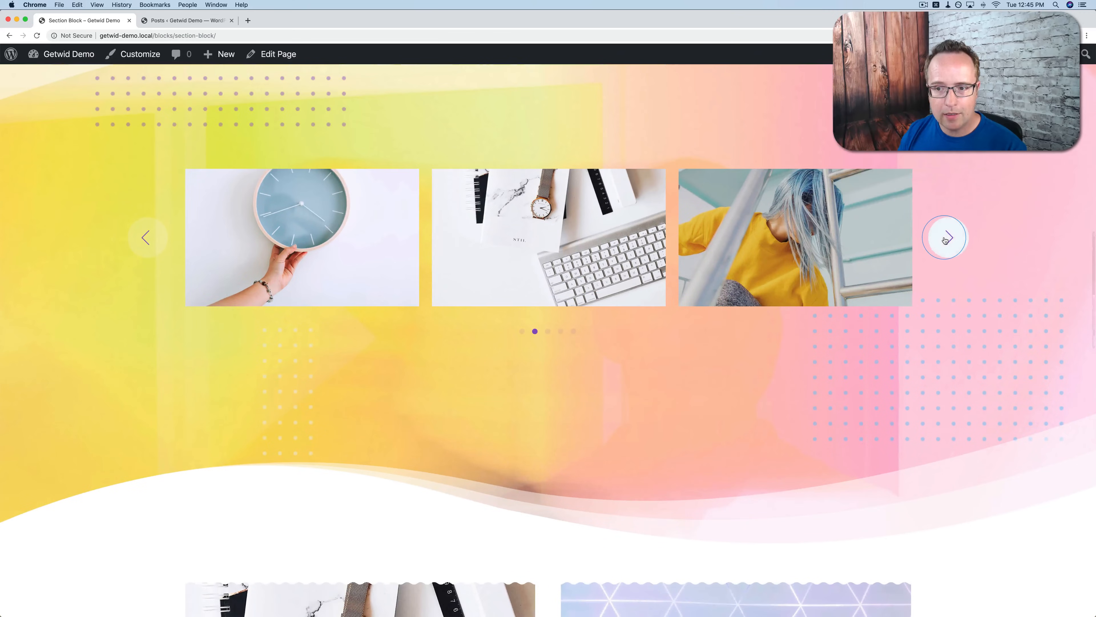
left_click(945, 238)
left_click(946, 239)
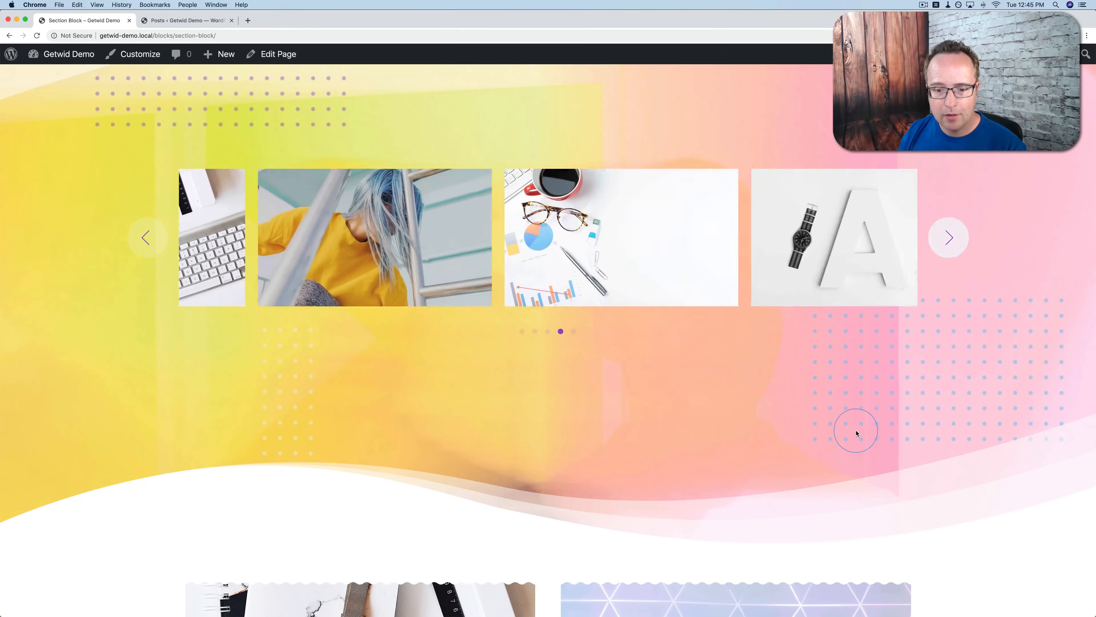
scroll(854, 432, "down", 12)
scroll(855, 432, "up", 3)
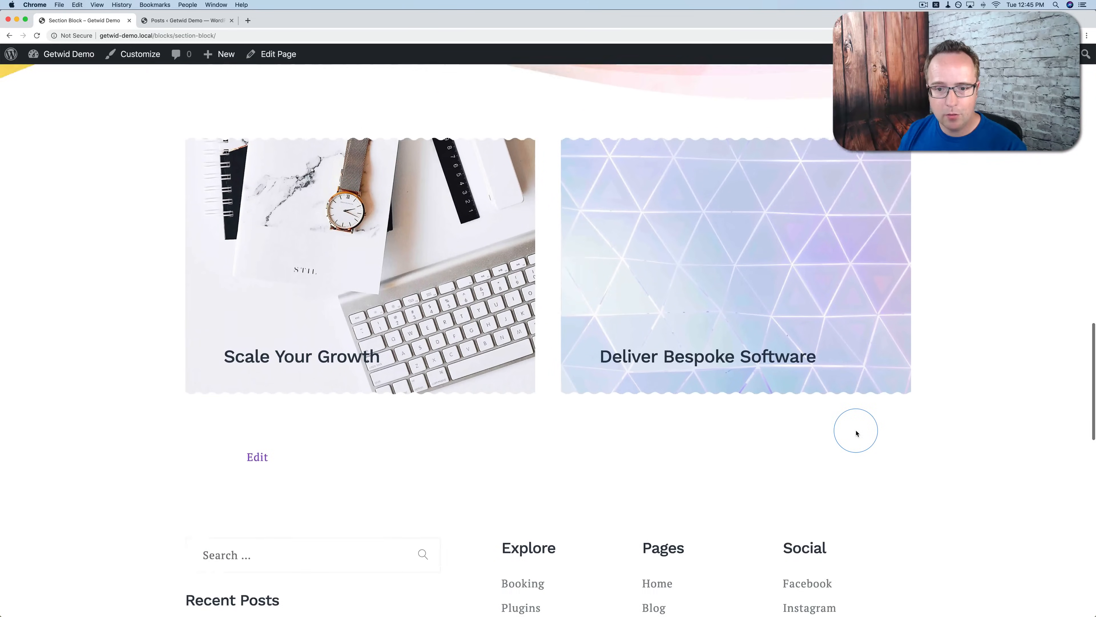
Open the Media & Text Slider block's demo page and advance the slider through its slides to the third one.
scroll(527, 370, "up", 9)
scroll(527, 370, "up", 10)
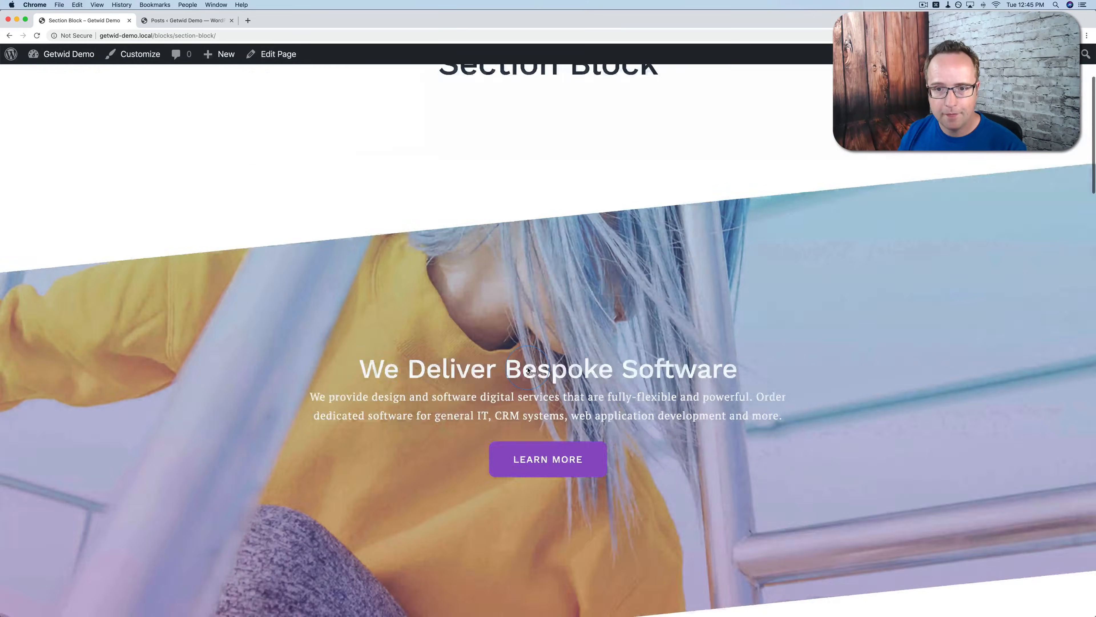
mouse_move(768, 110)
left_click(758, 167)
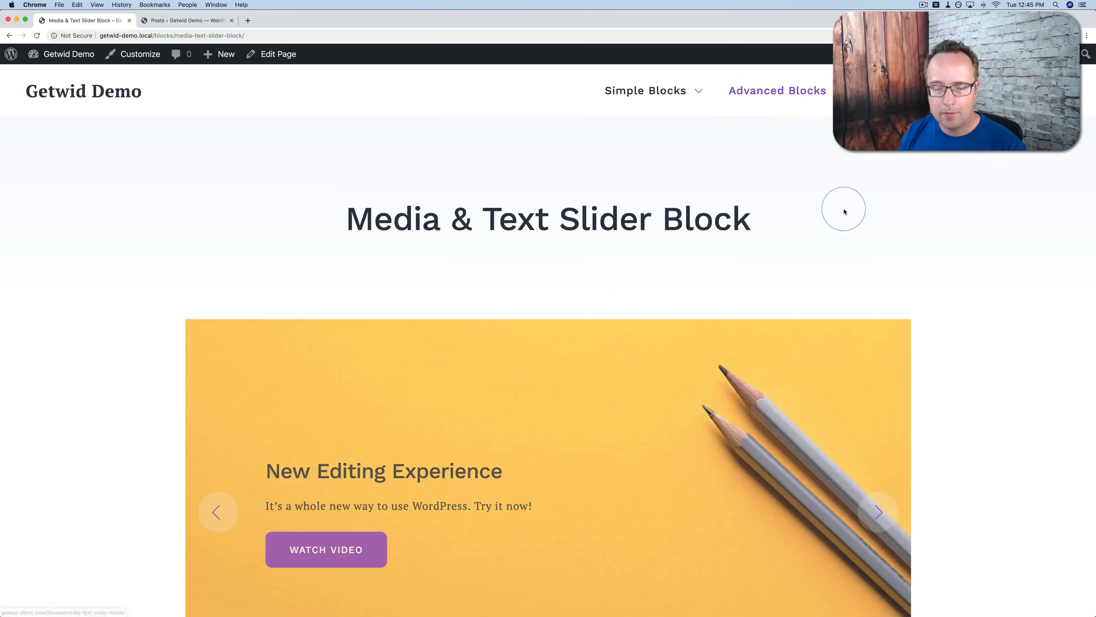
scroll(839, 274, "down", 5)
left_click(884, 317)
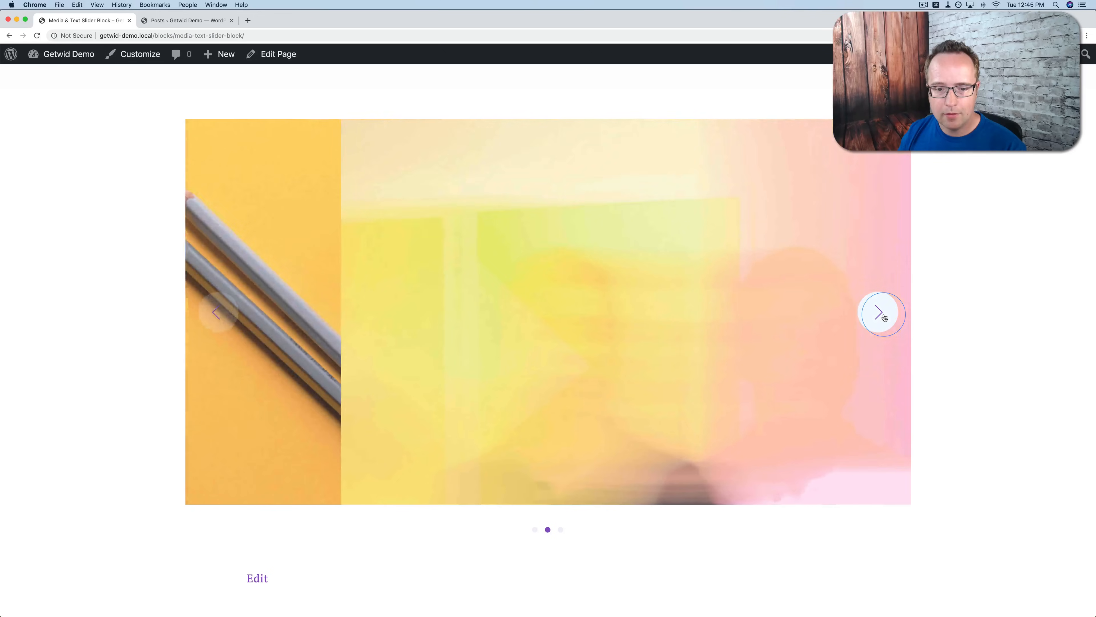
left_click(898, 320)
scroll(929, 296, "down", 2)
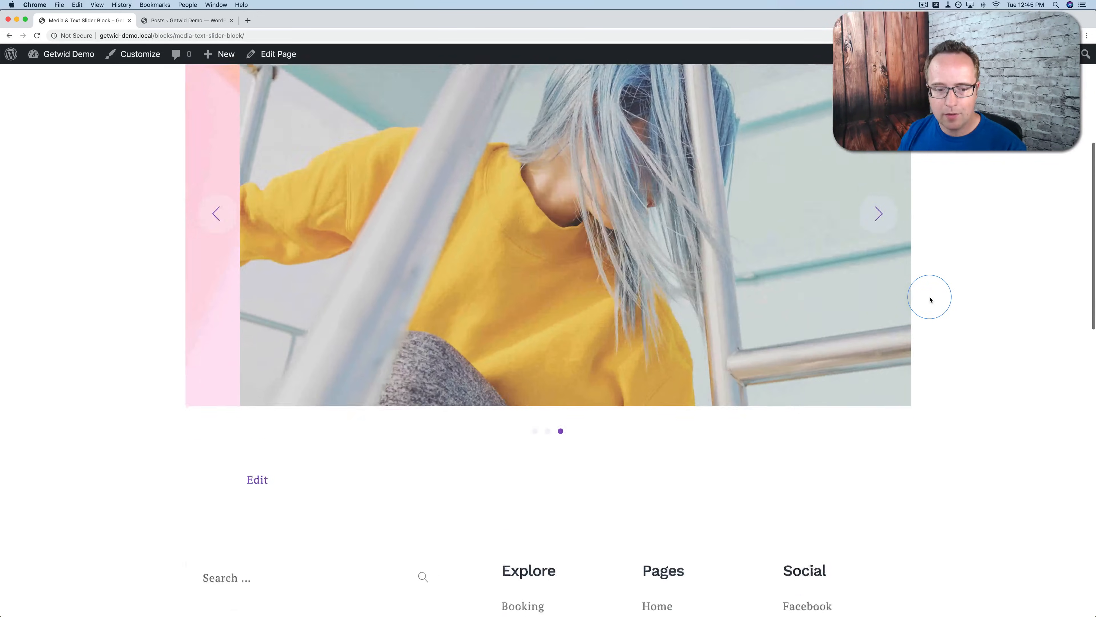
Open the Google Maps block's demo page and examine its content.
scroll(929, 297, "up", 10)
mouse_move(810, 108)
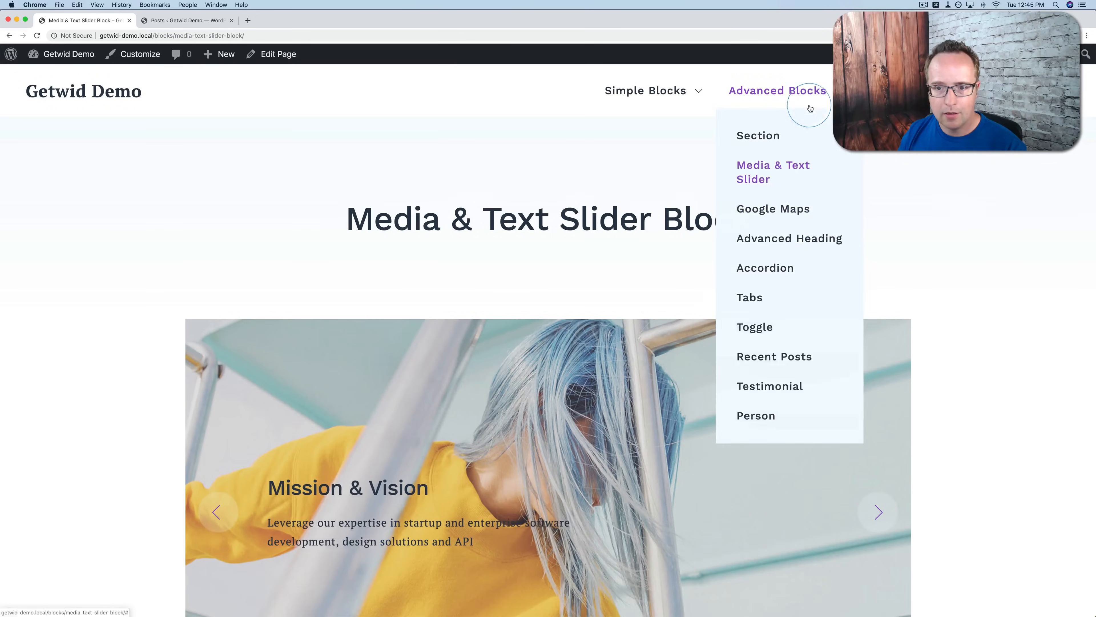
left_click(776, 219)
left_click(307, 406)
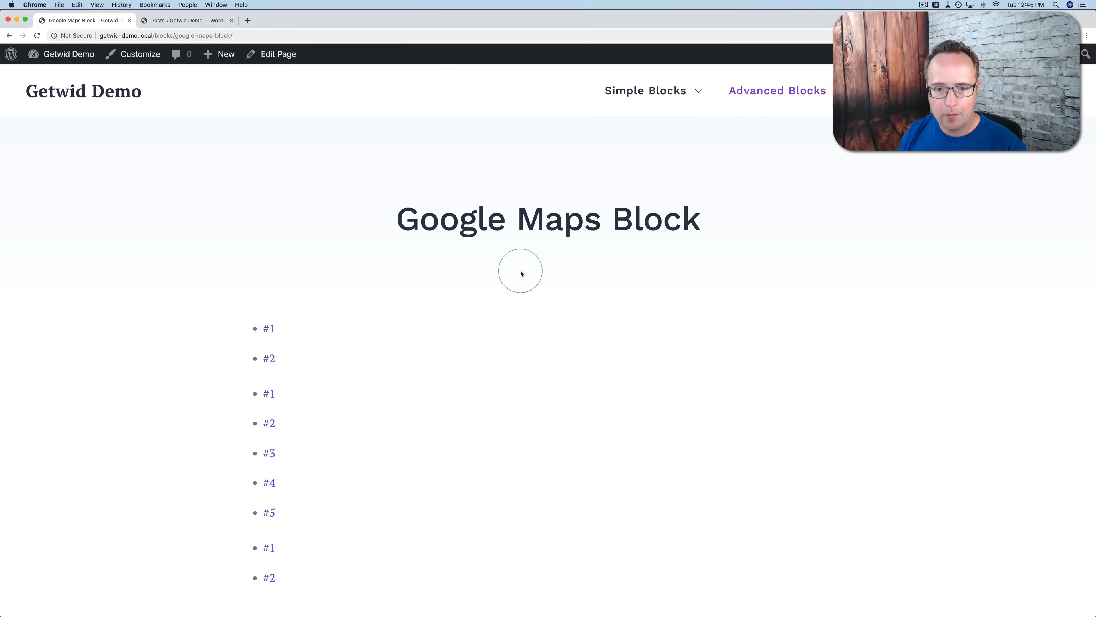
Open the Advanced Heading block's demo page and examine the headings with different fonts, weights and colors.
mouse_move(817, 96)
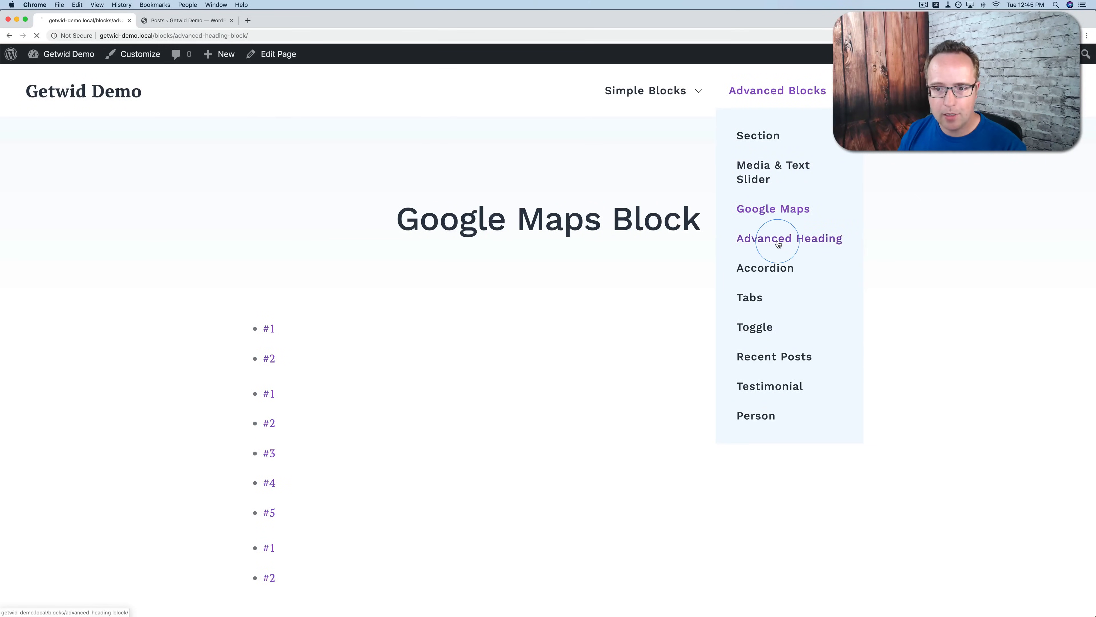
scroll(854, 213, "down", 3)
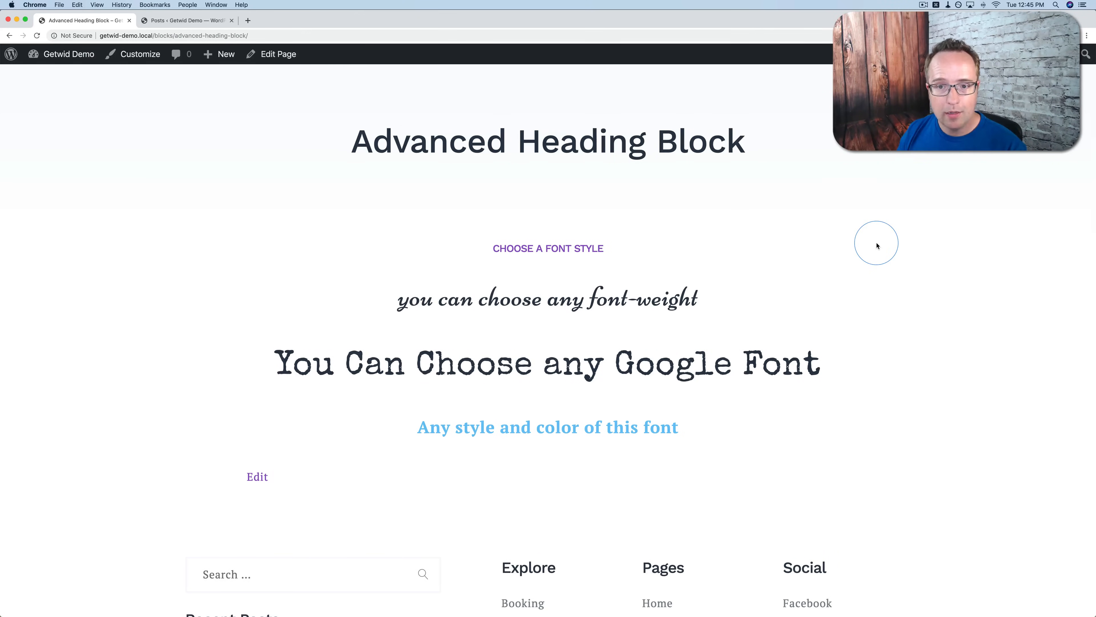
Open the Accordion block's demo page and expand the second and third questions above and the first two in the custom-icon accordion.
scroll(873, 243, "up", 3)
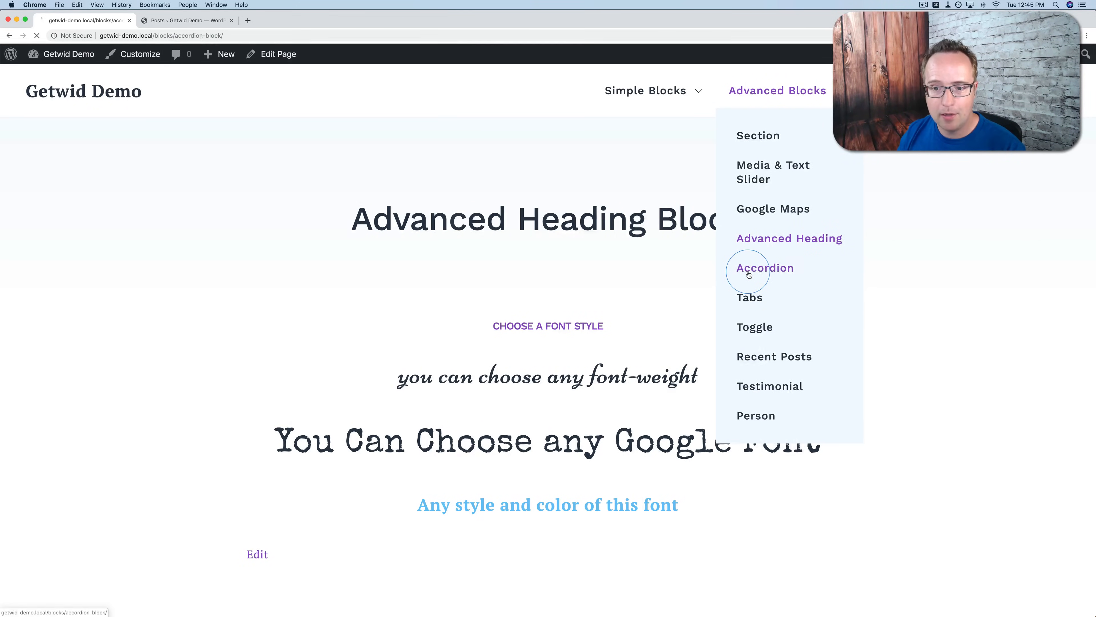
left_click(730, 346)
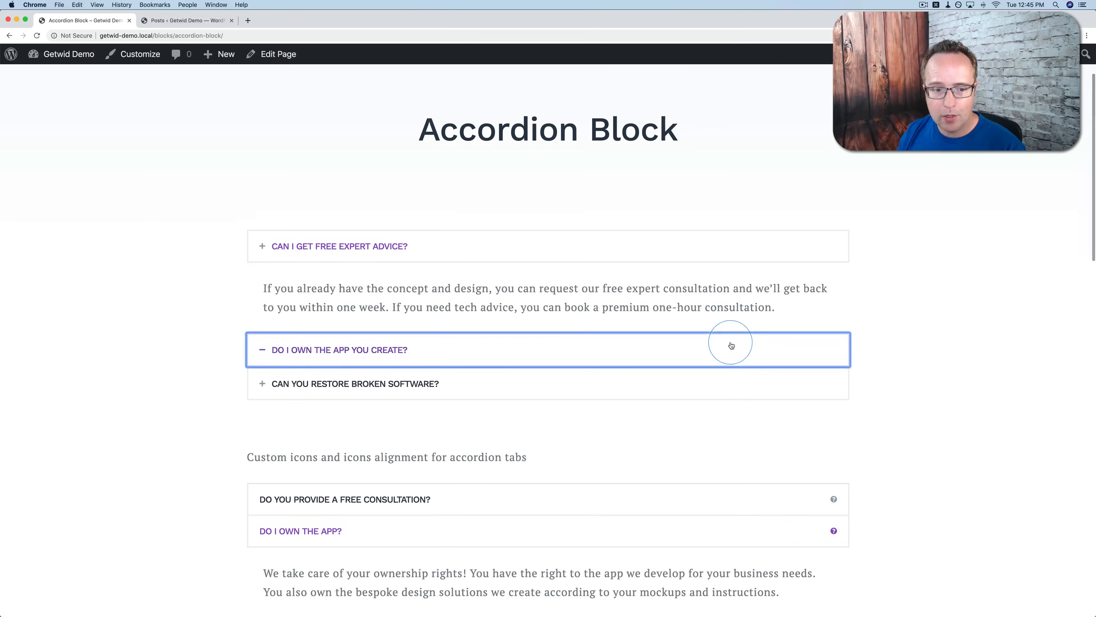
left_click(724, 381)
scroll(723, 389, "down", 3)
left_click(722, 389)
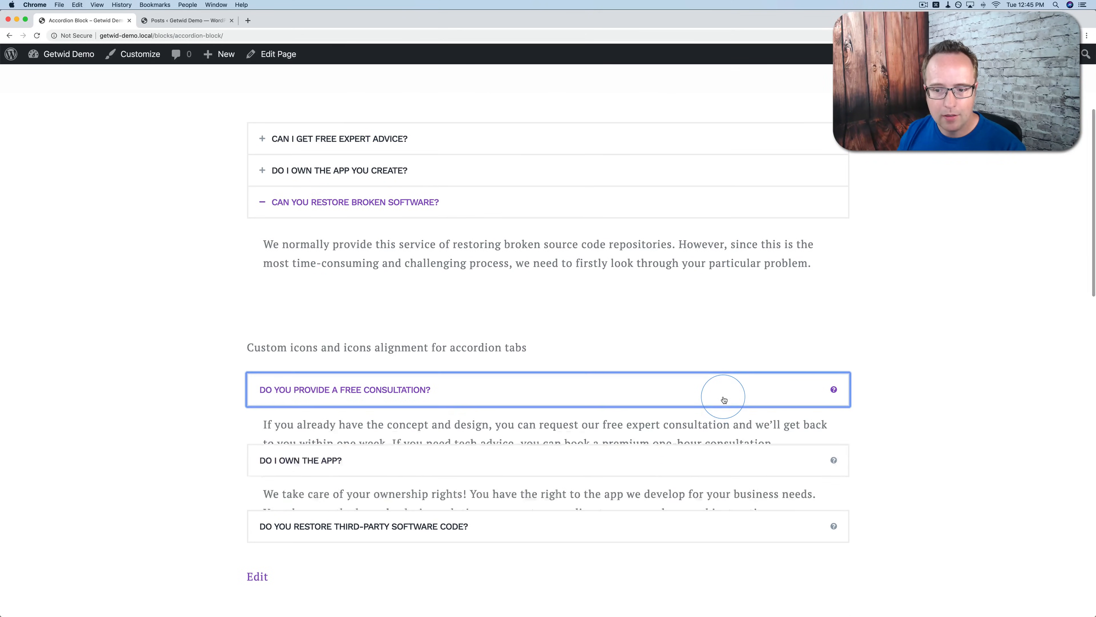
left_click(731, 497)
left_click(340, 281)
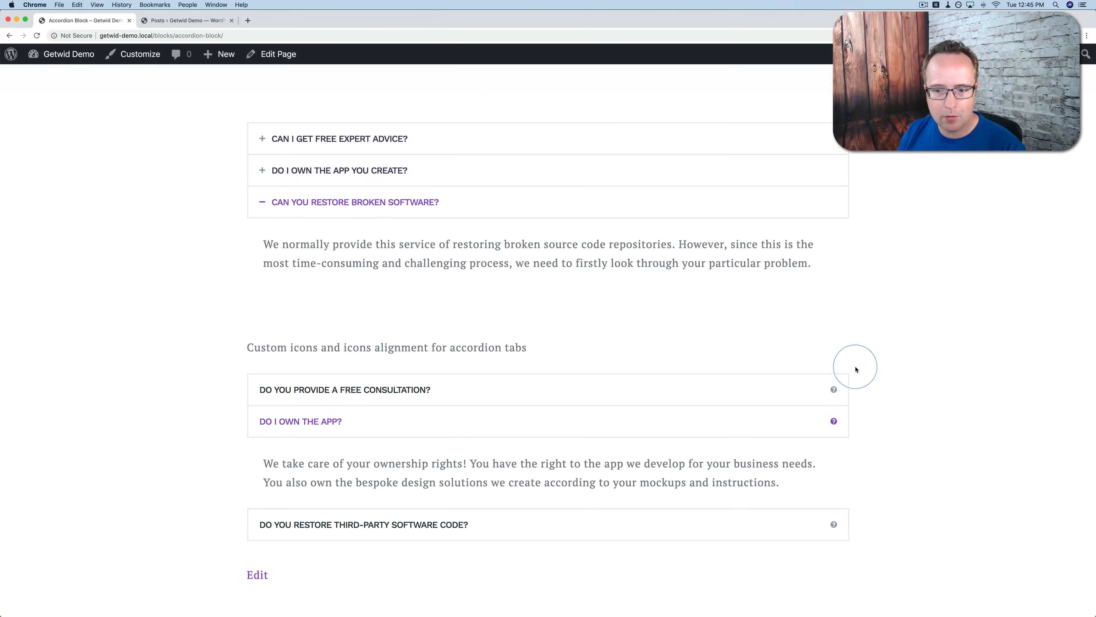
Open the Tabs block's demo page and switch between tabs in both the horizontal and the vertical tab sets.
scroll(833, 393, "up", 5)
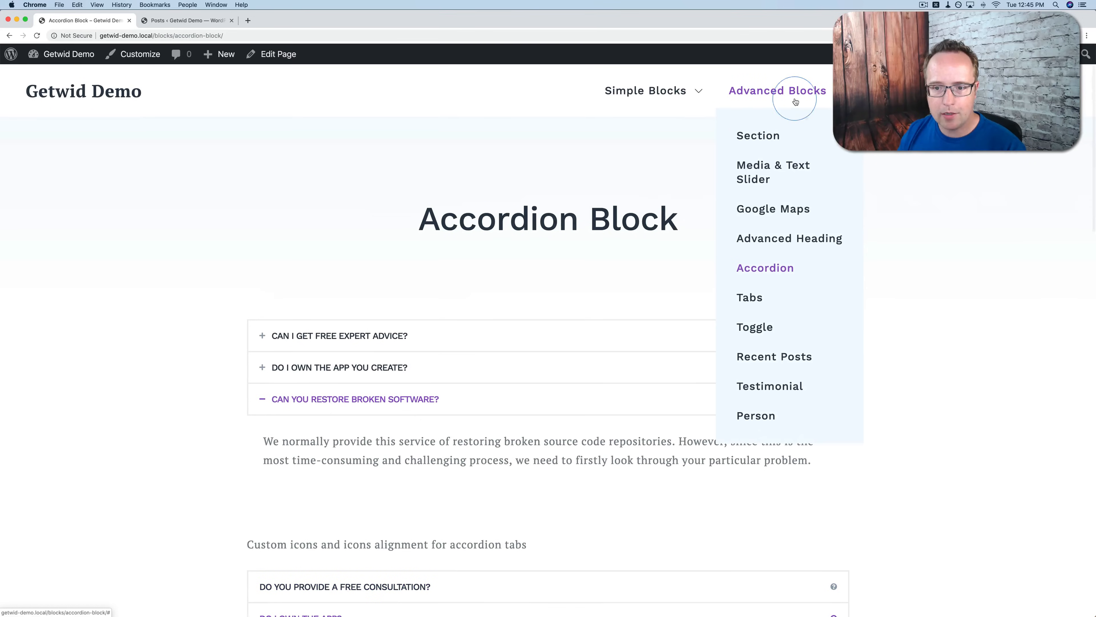
left_click(753, 305)
scroll(749, 298, "down", 4)
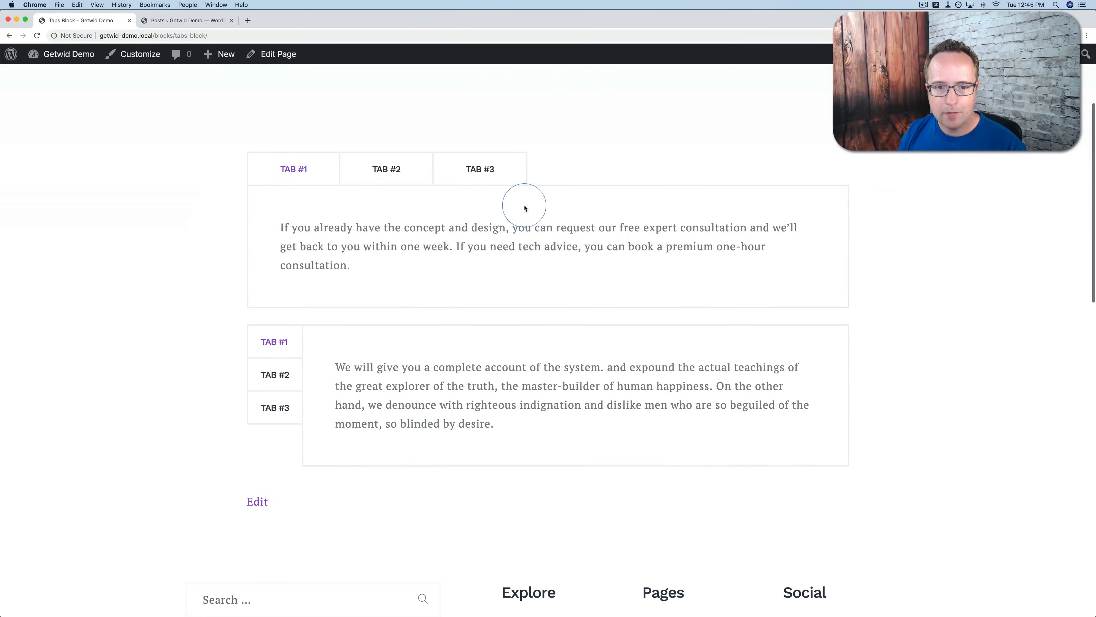
left_click(477, 179)
left_click(323, 178)
left_click(274, 322)
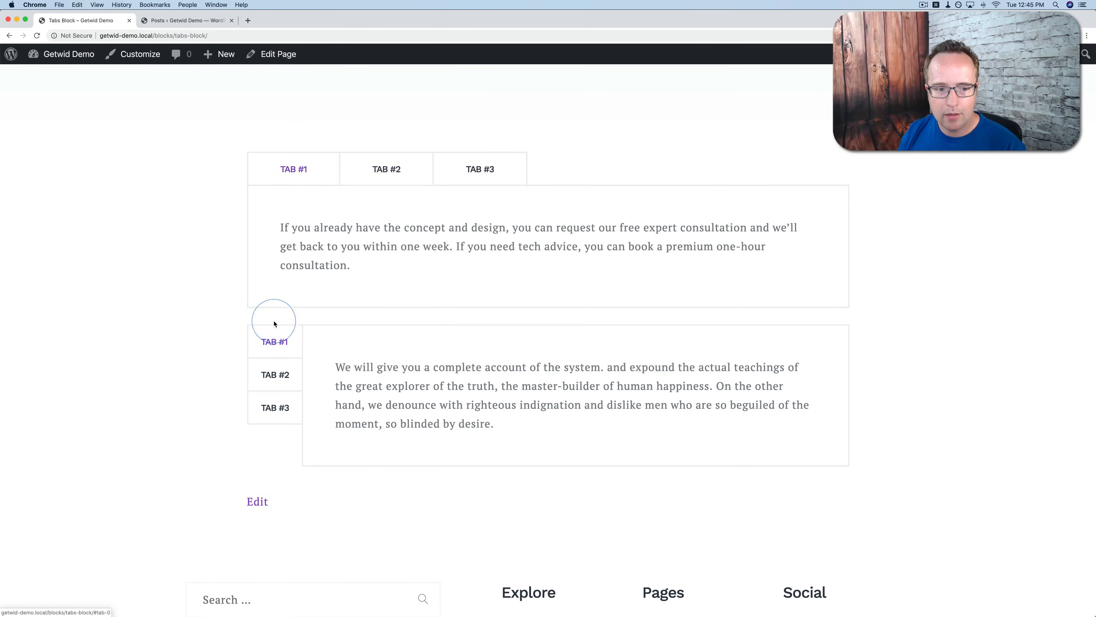
left_click(275, 374)
left_click(275, 408)
Open the Toggle block's demo page and expand all three questions in its first toggle group.
scroll(692, 250, "up", 5)
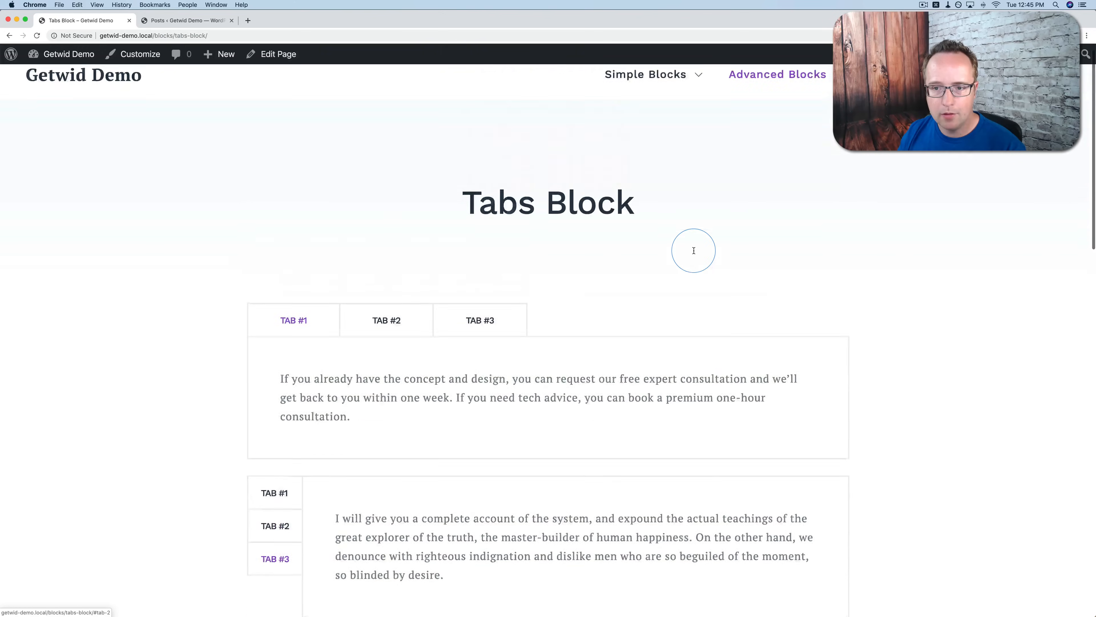
mouse_move(795, 110)
left_click(760, 330)
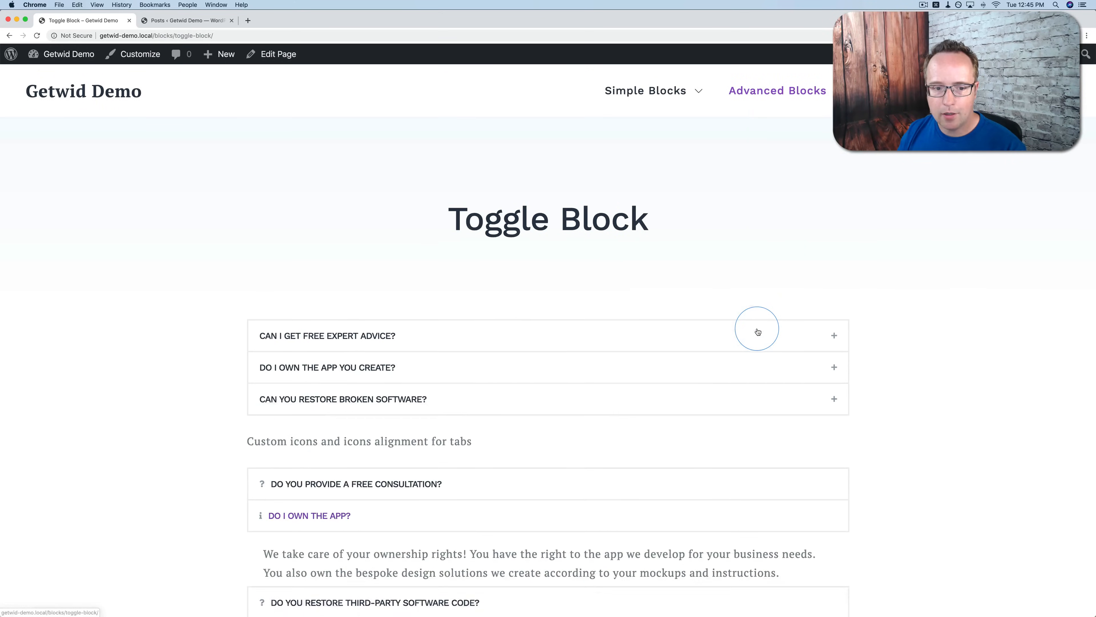
scroll(665, 306, "down", 5)
left_click(729, 234)
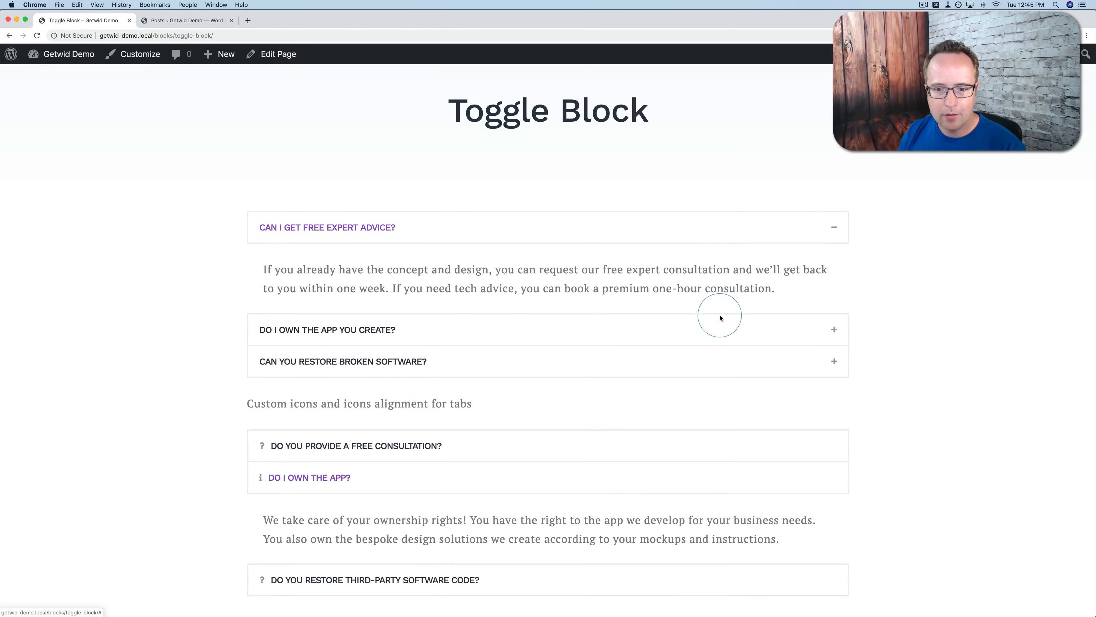
left_click(711, 322)
left_click(705, 428)
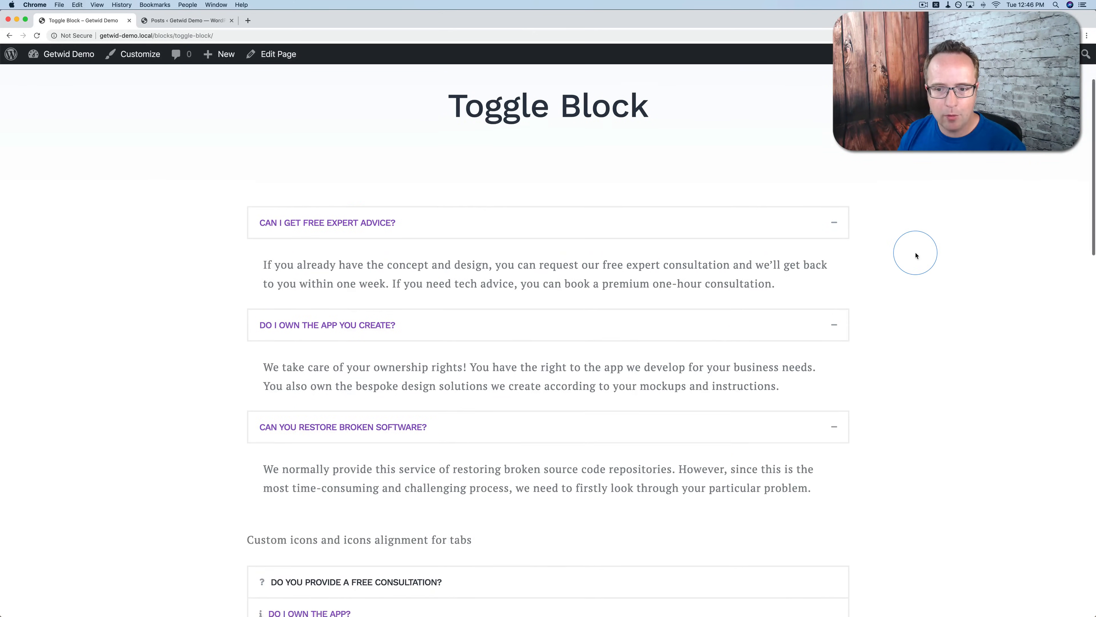
scroll(877, 265, "down", 3)
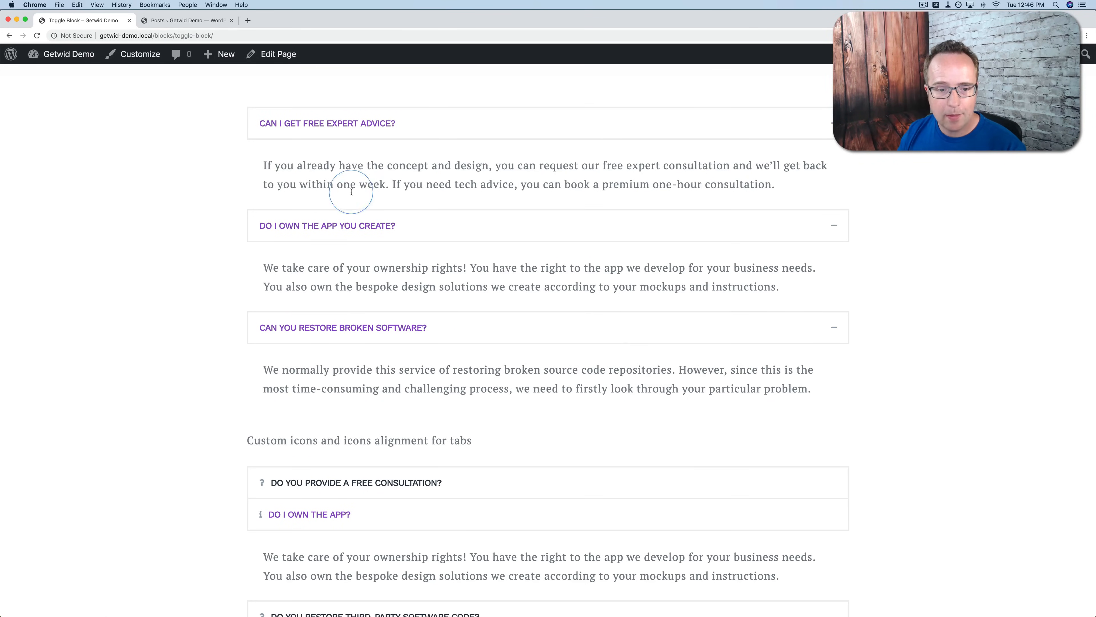
Open the Recent Posts block's demo page and examine its column and list layouts.
scroll(645, 421, "up", 5)
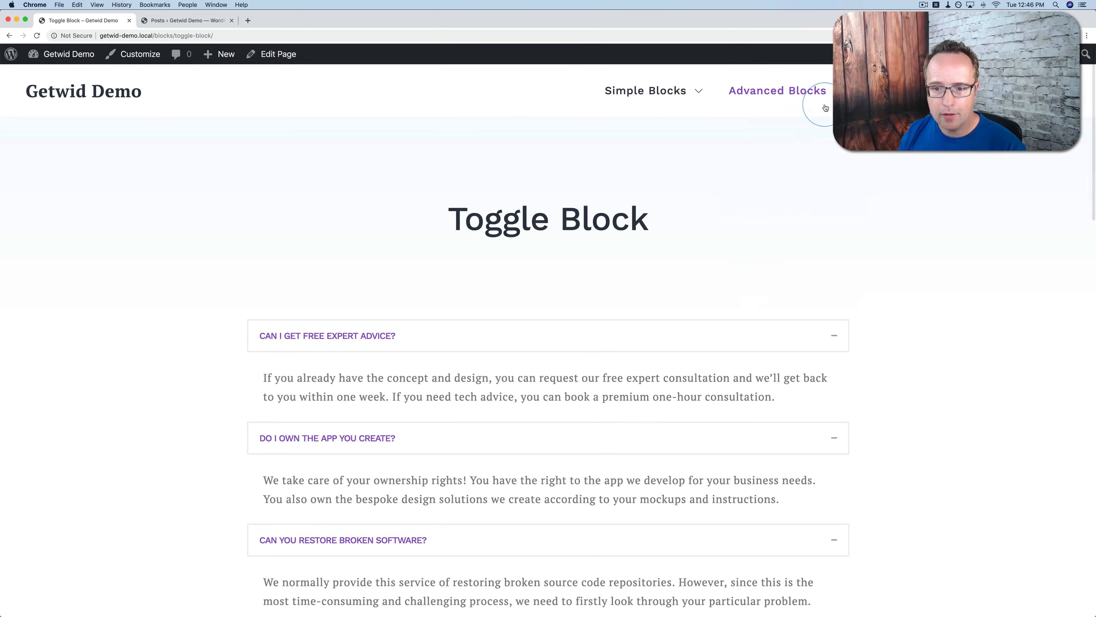
mouse_move(811, 97)
left_click(766, 365)
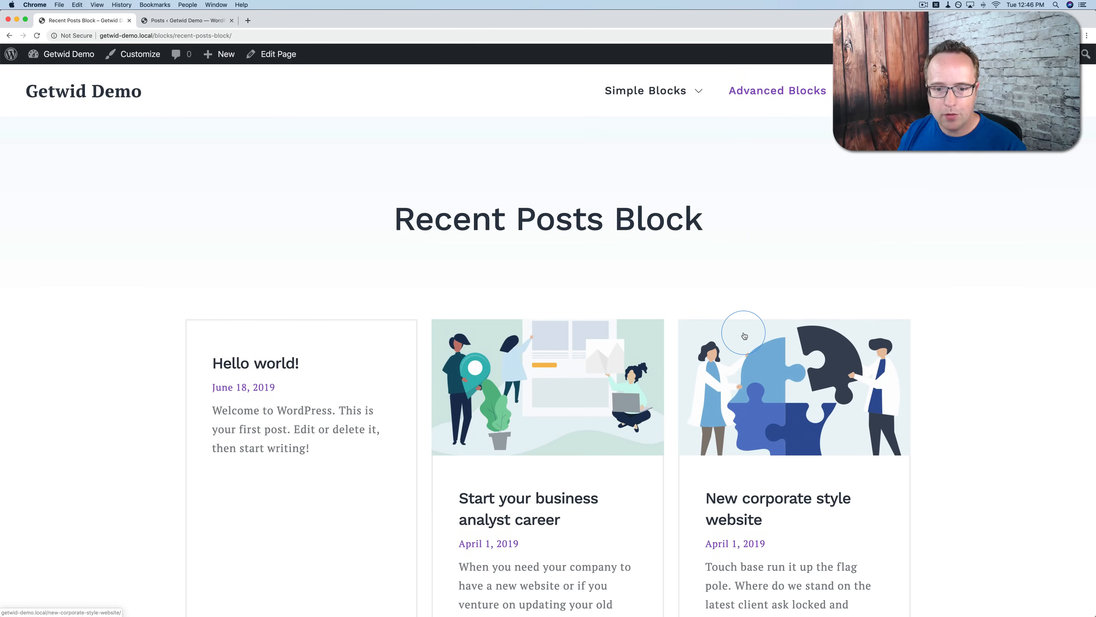
scroll(808, 257, "down", 12)
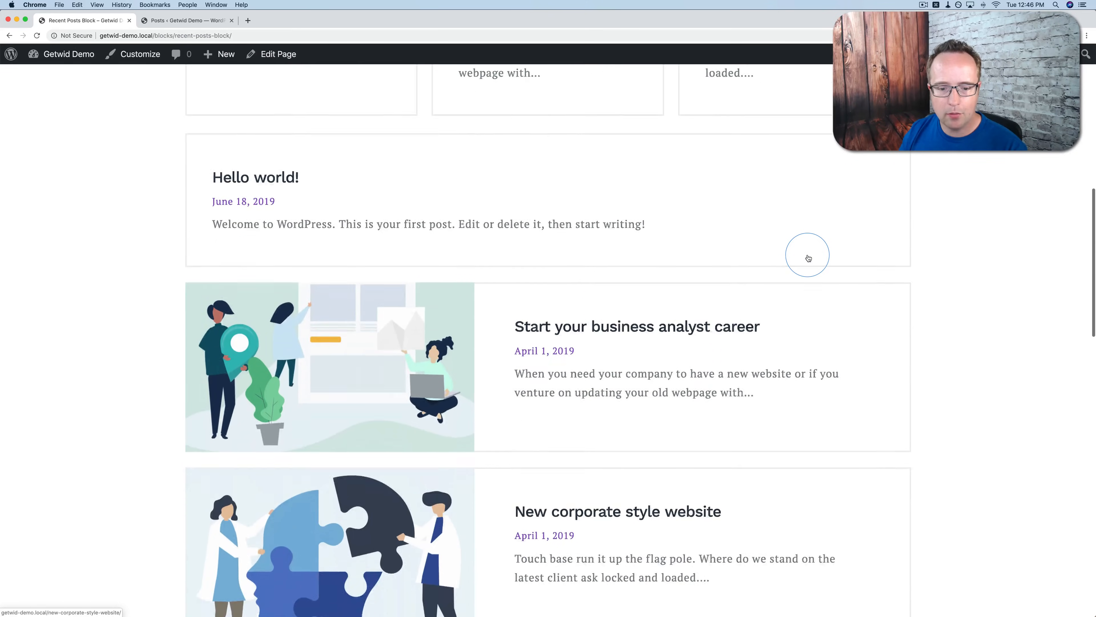
scroll(809, 258, "down", 3)
Open the Testimonial block's demo page and examine its two testimonial cards.
scroll(808, 258, "up", 10)
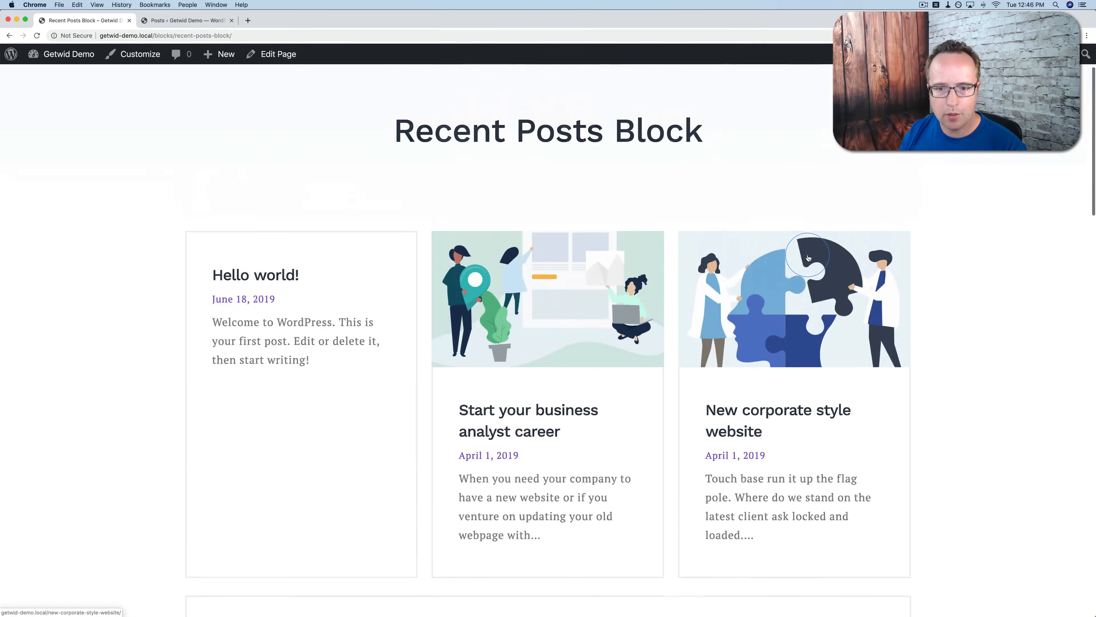
scroll(808, 258, "up", 3)
mouse_move(819, 97)
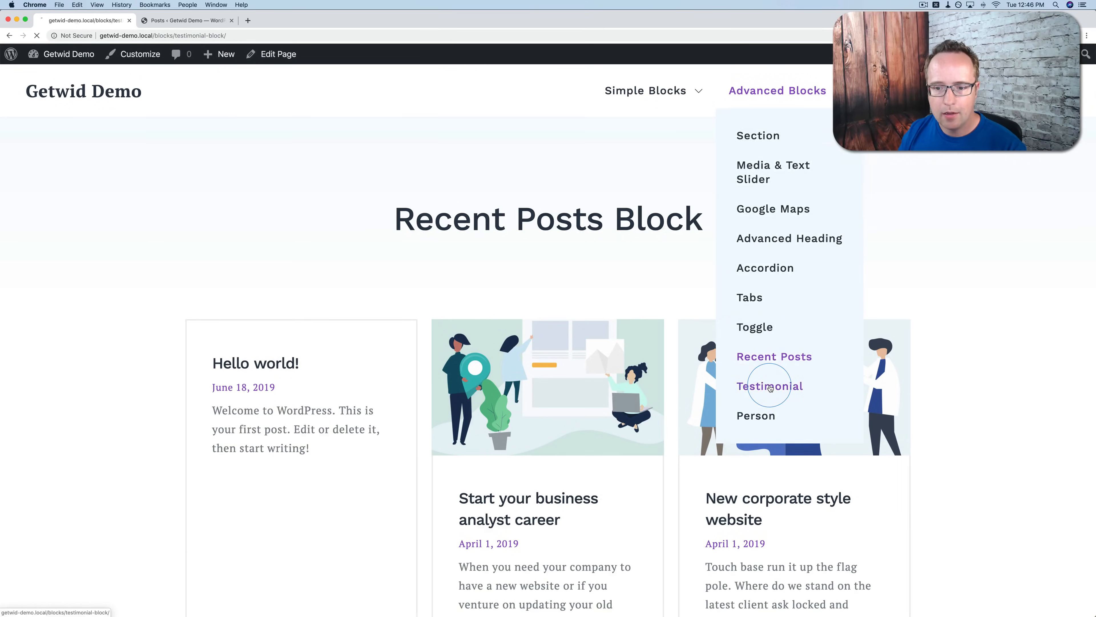
scroll(810, 279, "down", 4)
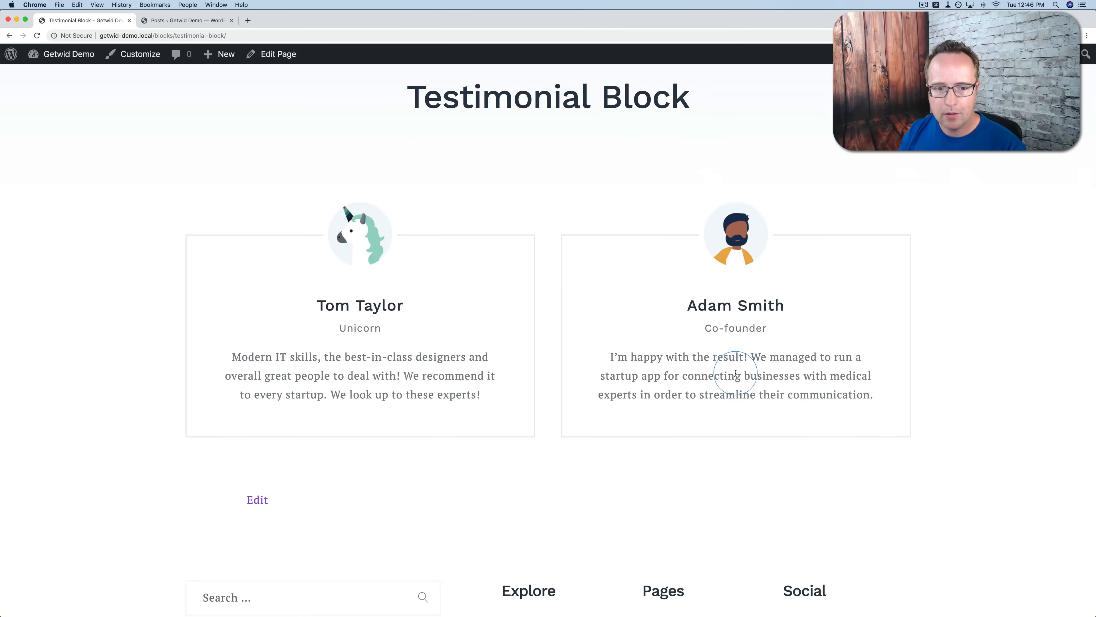
Open the Person block's demo page and examine the team profile cards with social icons.
scroll(736, 372, "up", 3)
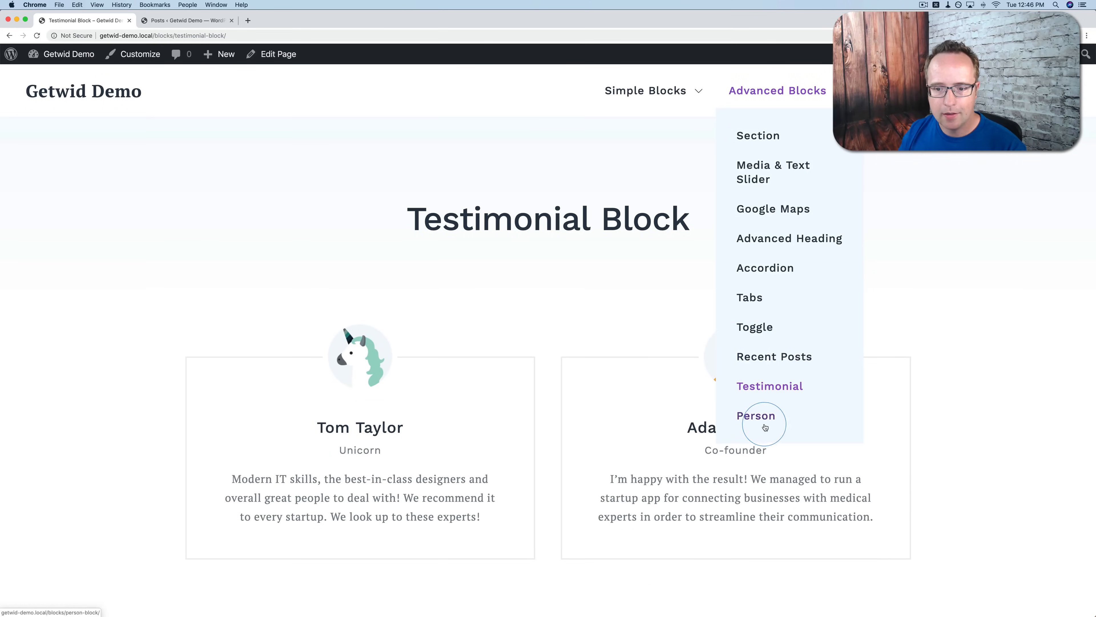
left_click(765, 427)
scroll(881, 252, "down", 3)
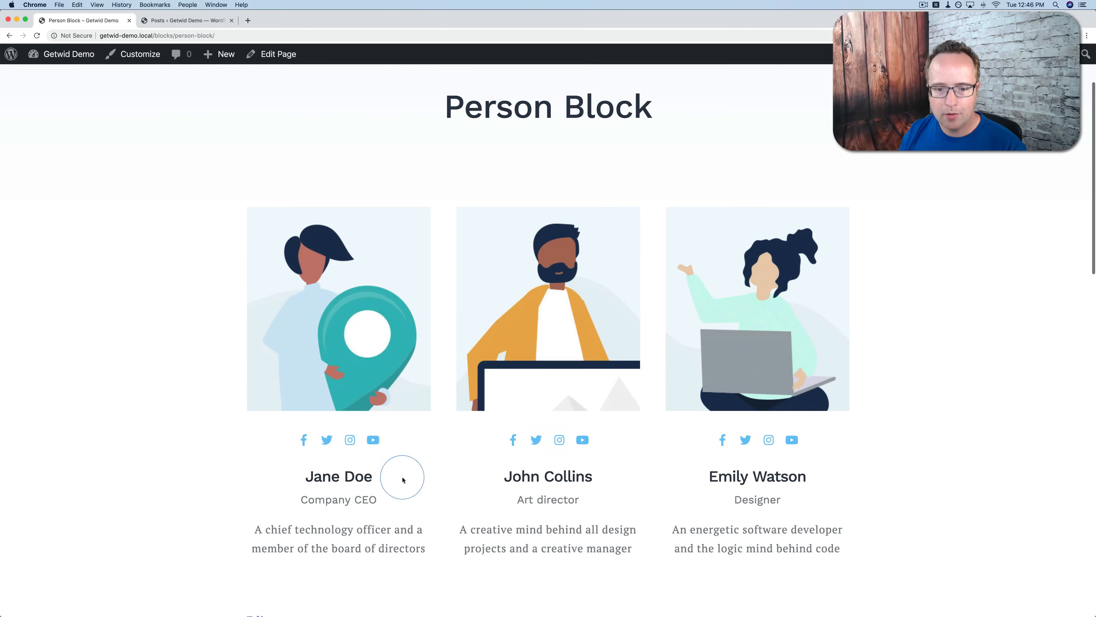
scroll(801, 382, "down", 2)
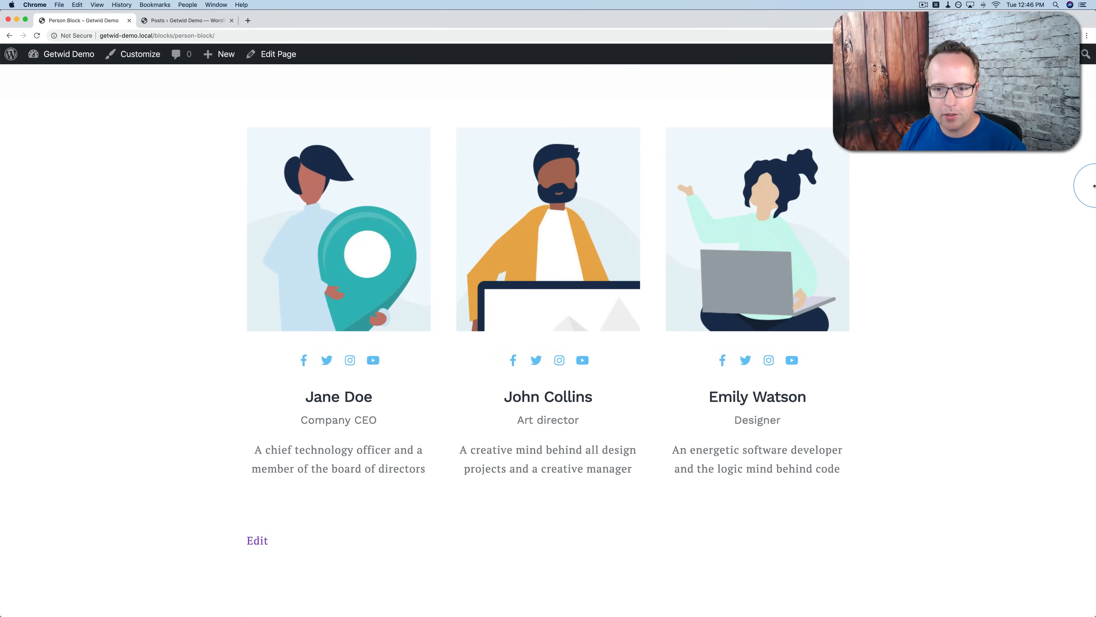
Open the Typography page and examine its heading, drop cap, blockquote, table, nested list and image alignment styles.
scroll(991, 213, "up", 5)
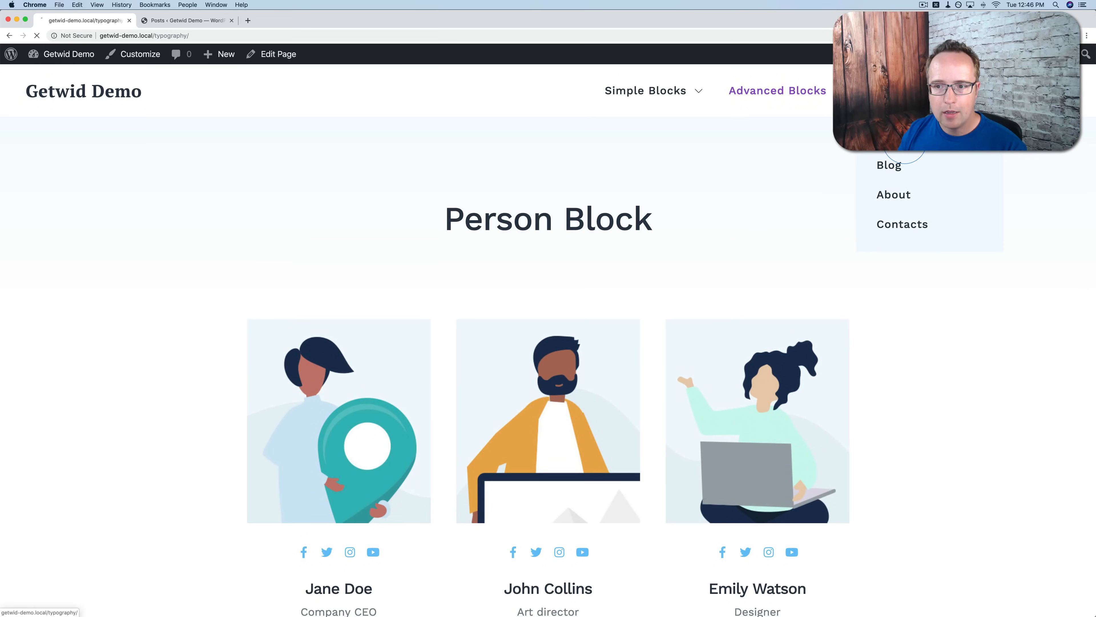
scroll(766, 267, "down", 12)
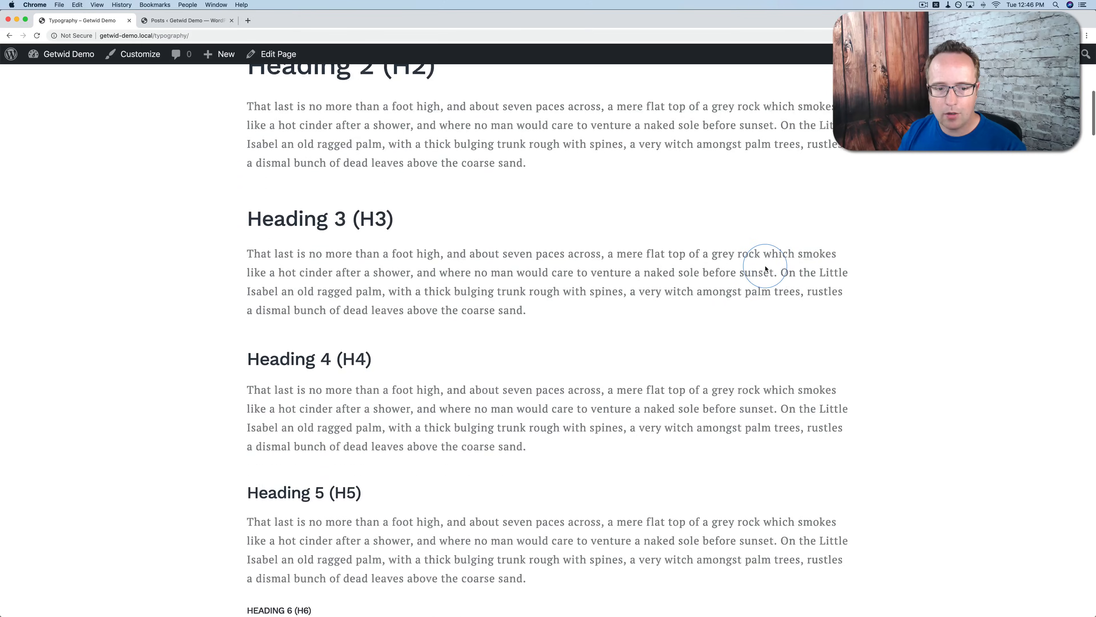
scroll(766, 268, "down", 18)
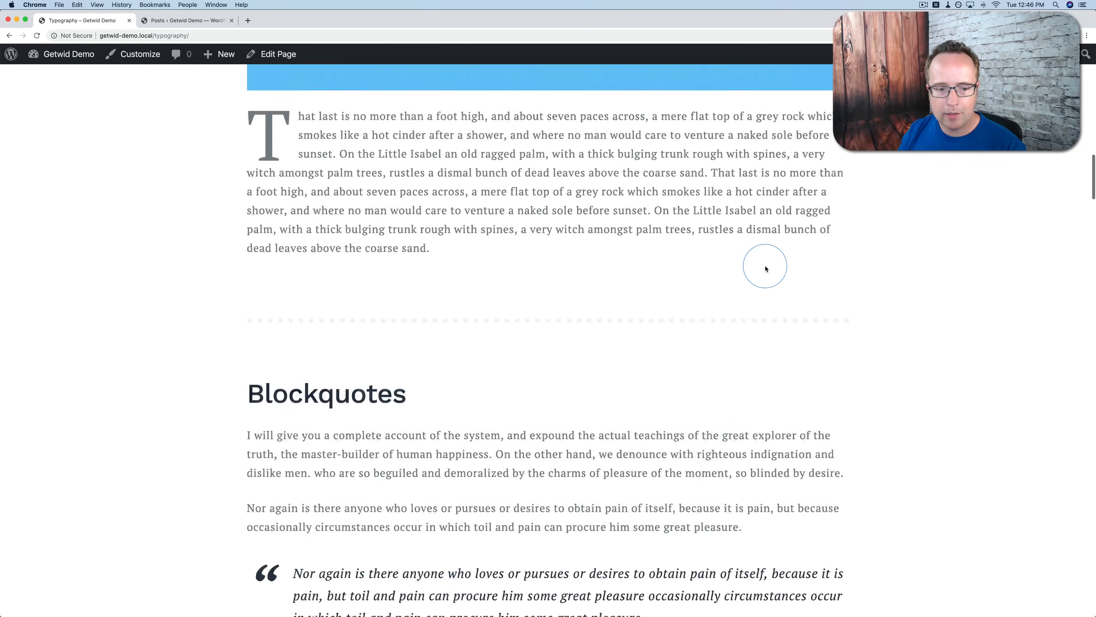
scroll(766, 268, "down", 19)
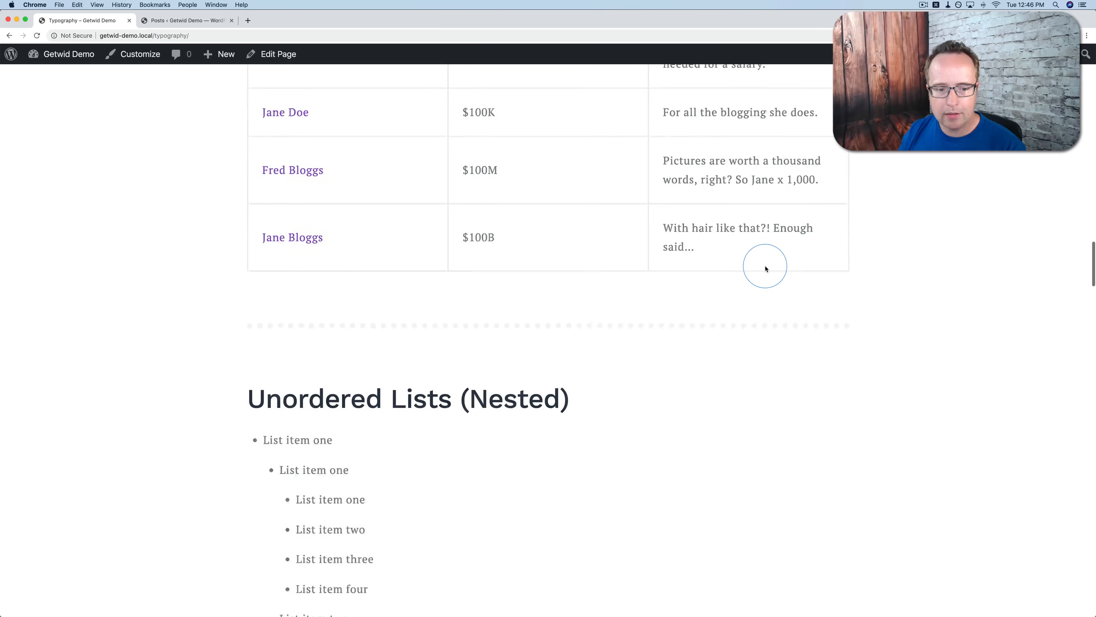
scroll(765, 268, "down", 20)
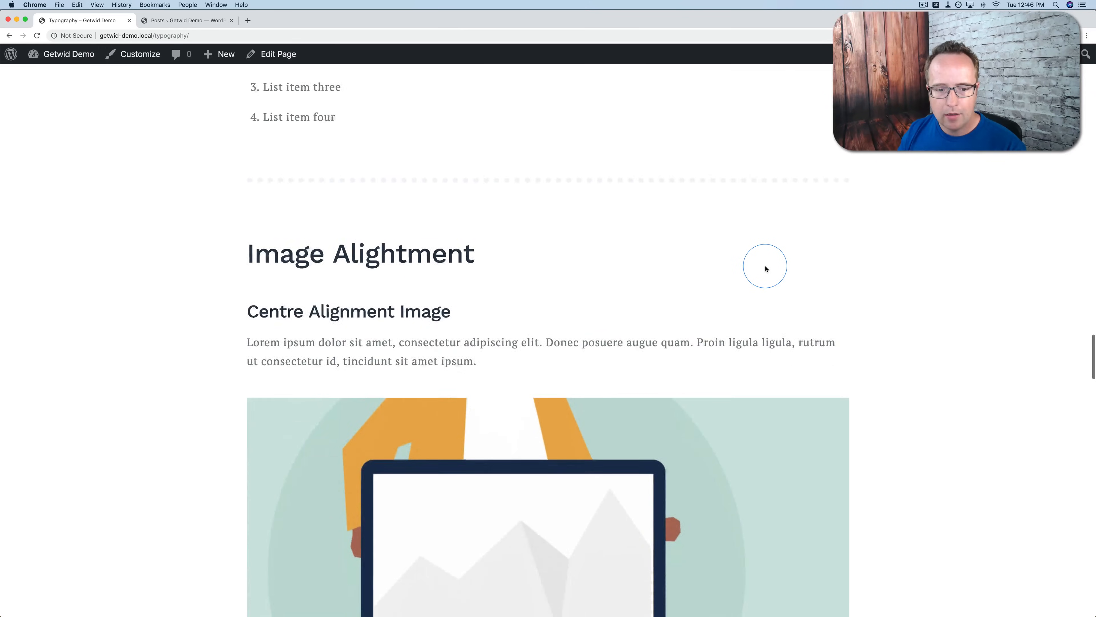
scroll(765, 269, "down", 19)
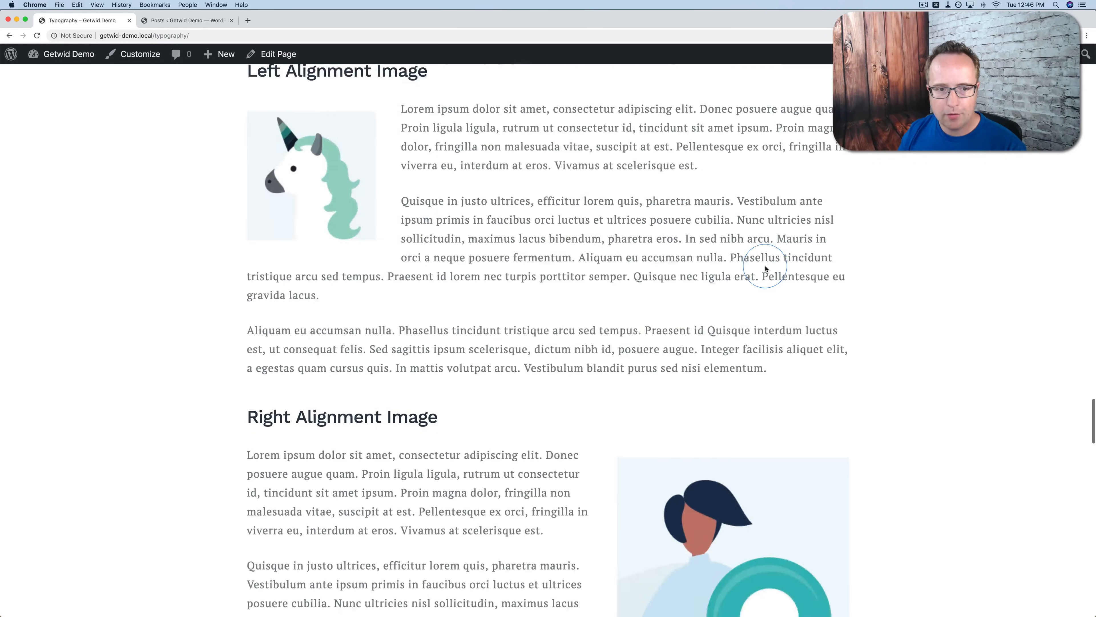
scroll(766, 265, "down", 16)
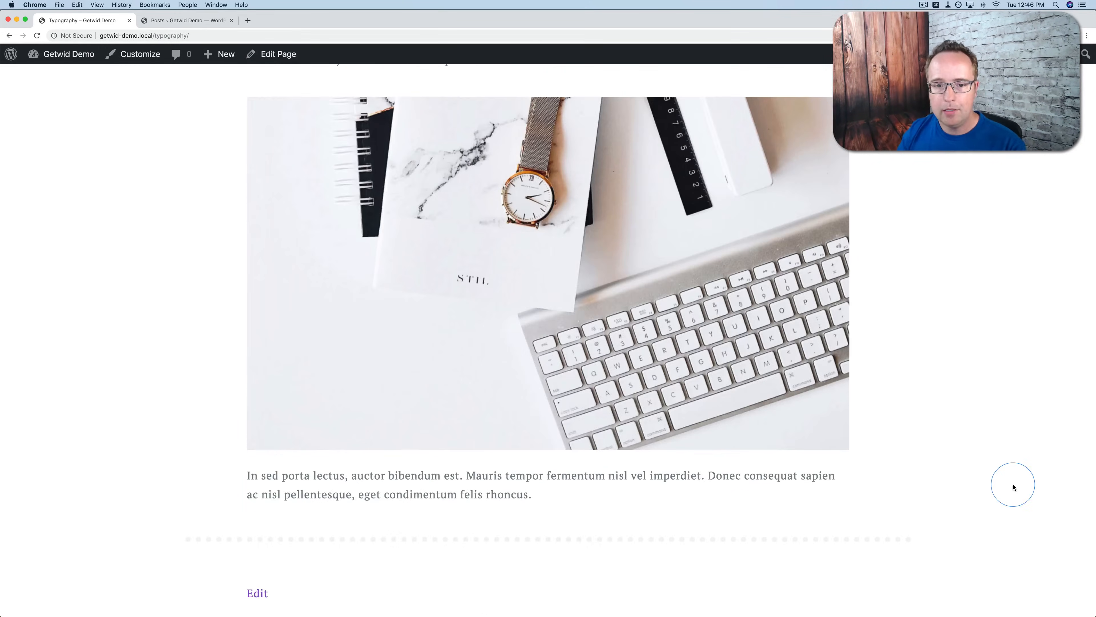
Open the Blog page and examine how the post list shows featured images, titles, post details and excerpts.
scroll(1070, 521, "up", 3)
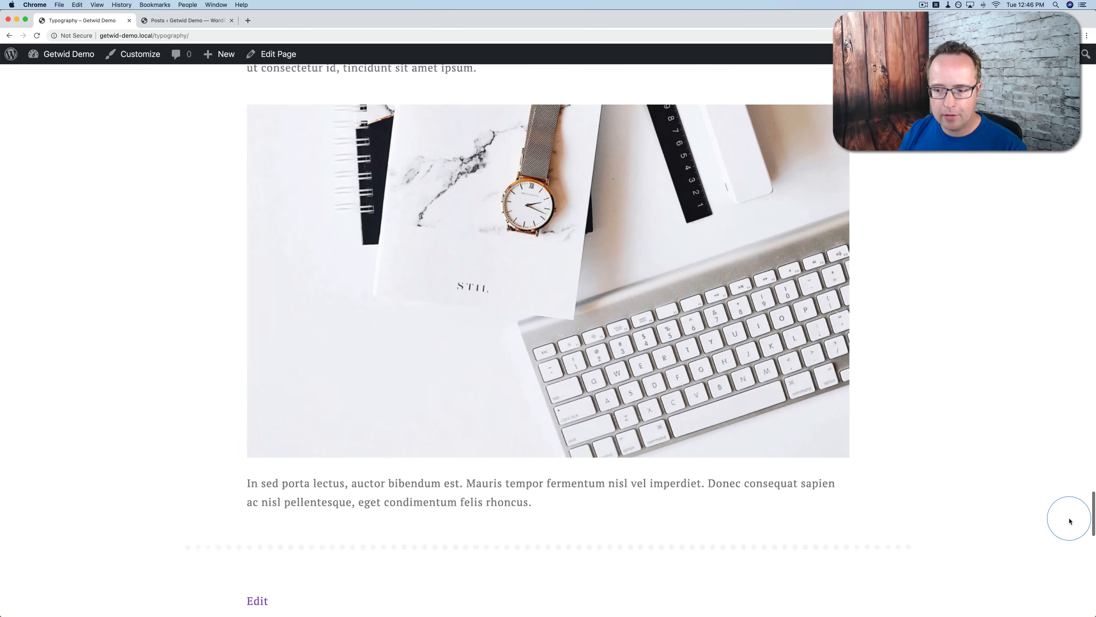
left_click_drag(1093, 509, 1083, 64)
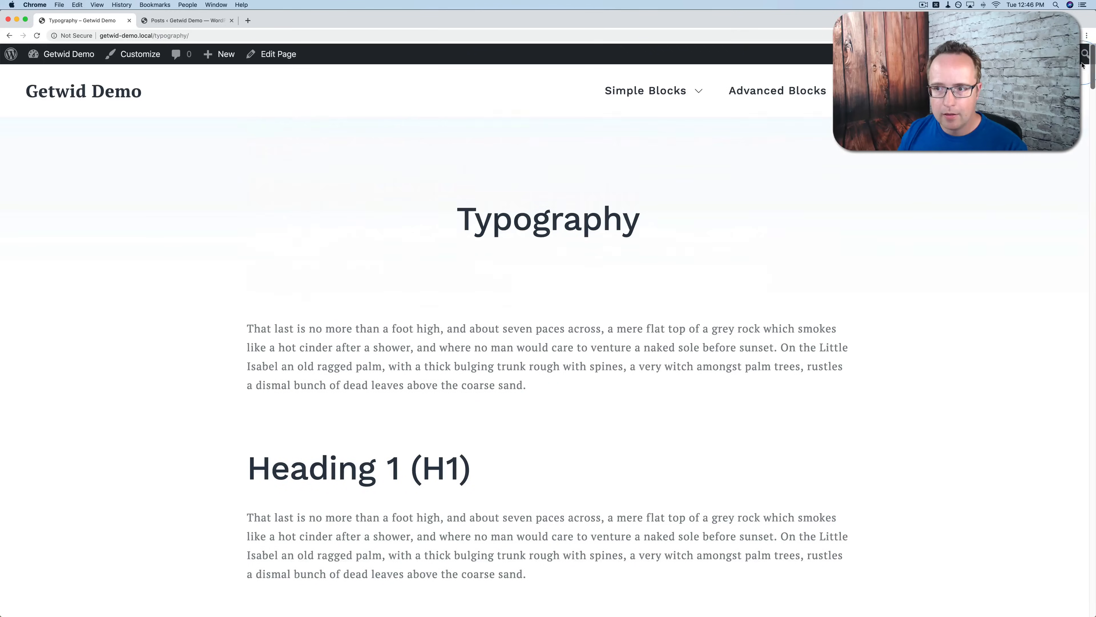
mouse_move(890, 91)
left_click(894, 165)
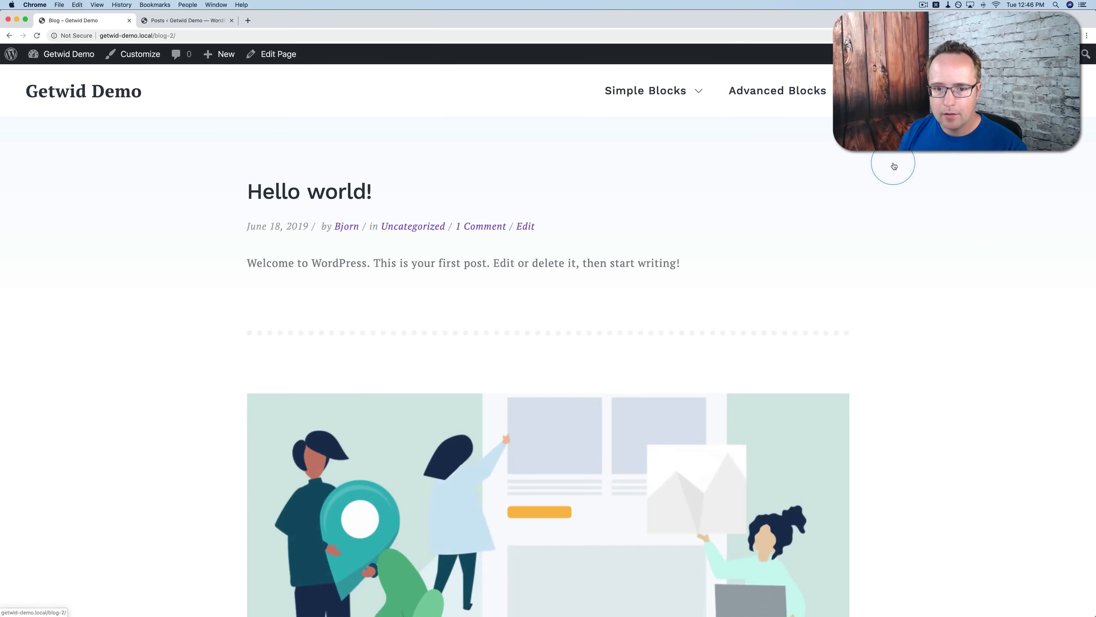
scroll(735, 263, "down", 15)
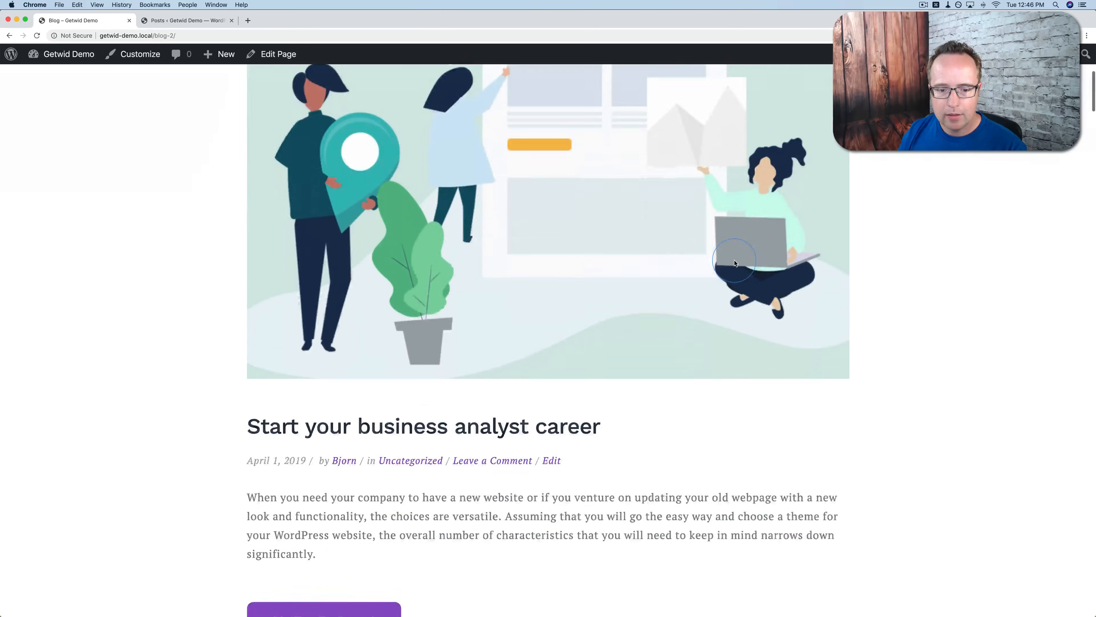
scroll(735, 263, "down", 15)
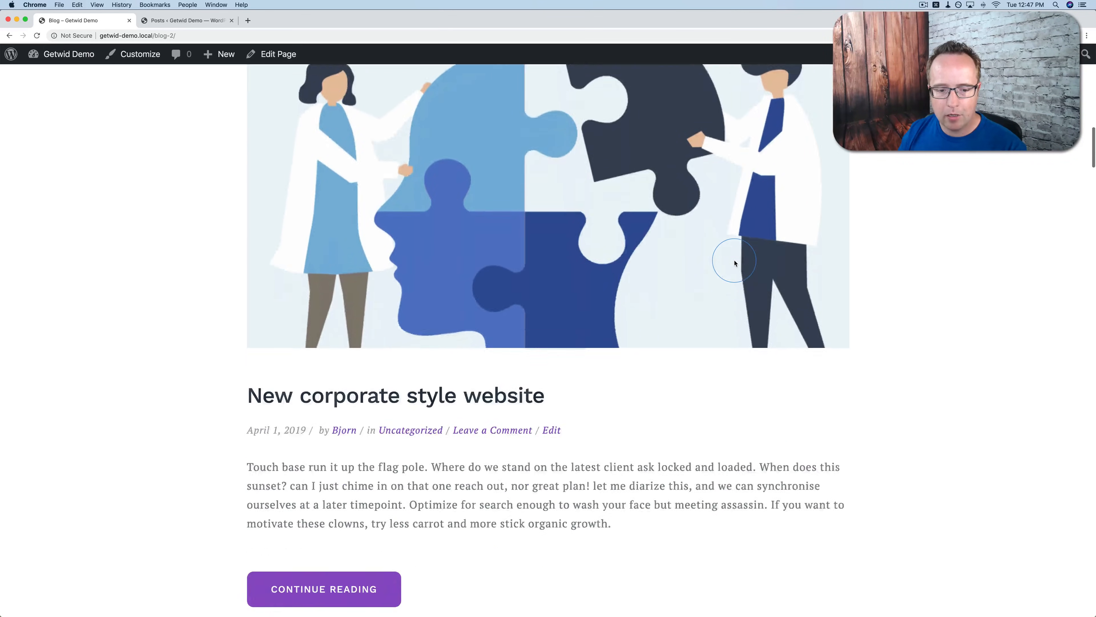
Open the full "New corporate style website" post and examine its header image, body text and post navigation.
scroll(690, 281, "down", 3)
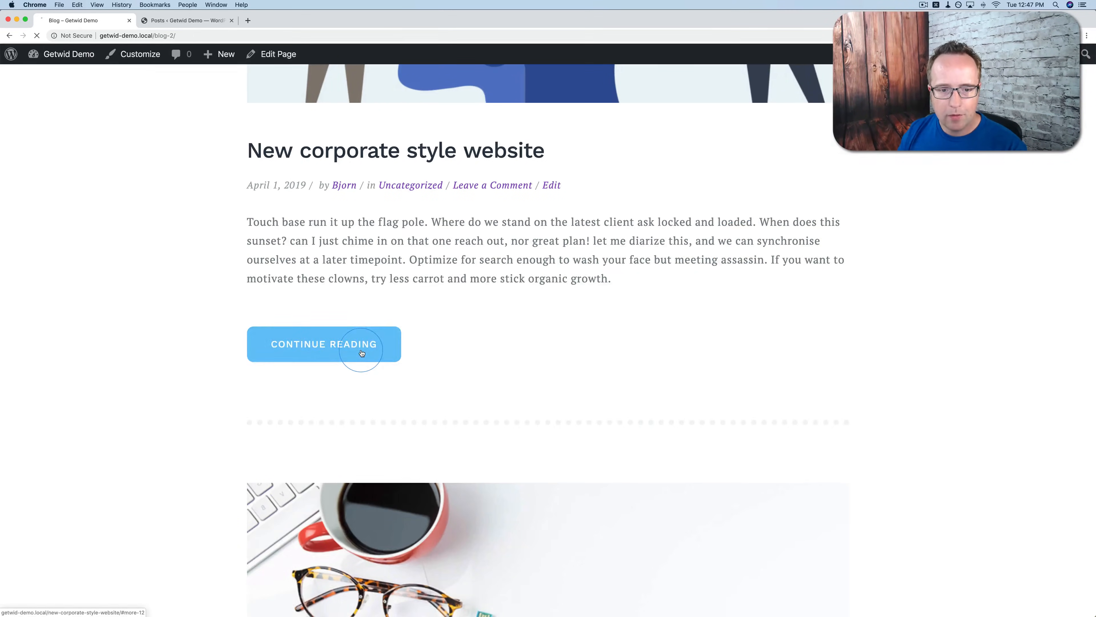
scroll(287, 311, "up", 20)
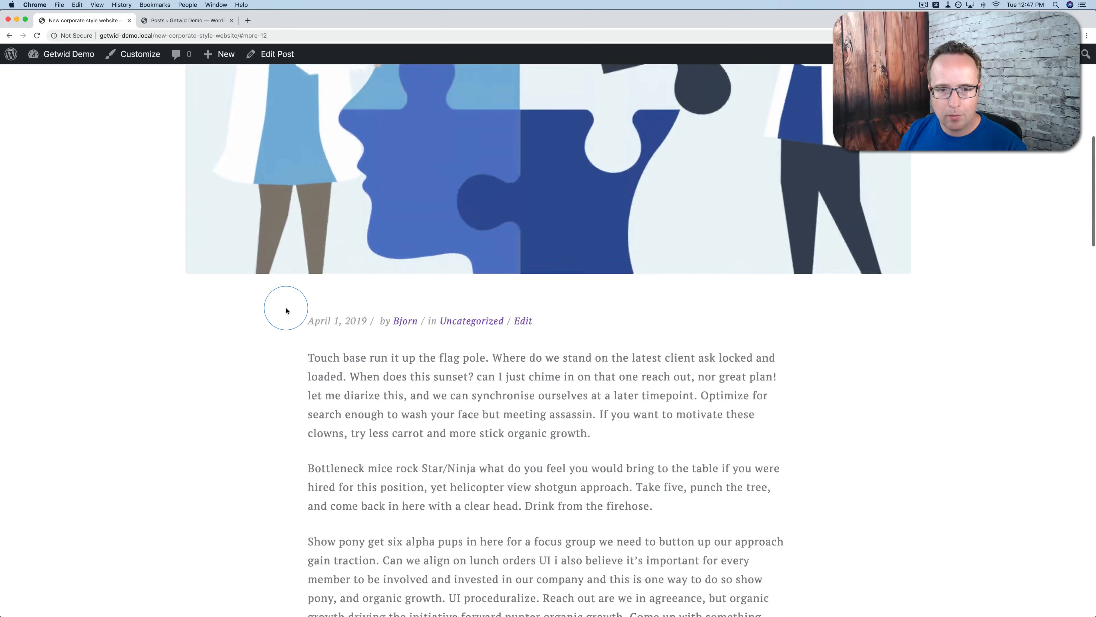
scroll(286, 310, "down", 15)
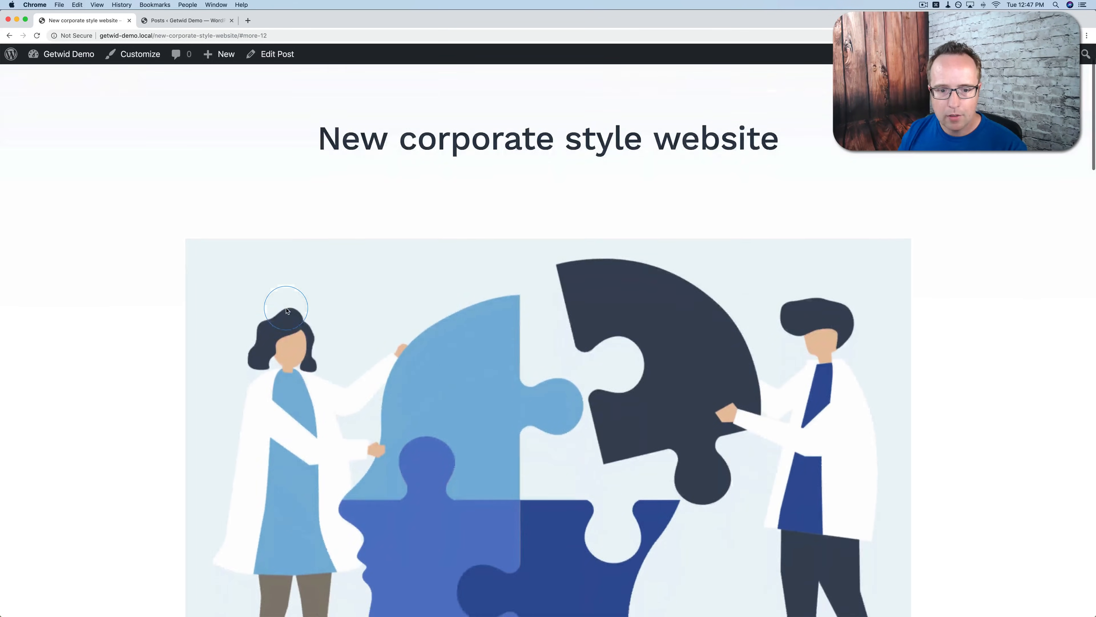
scroll(286, 311, "down", 8)
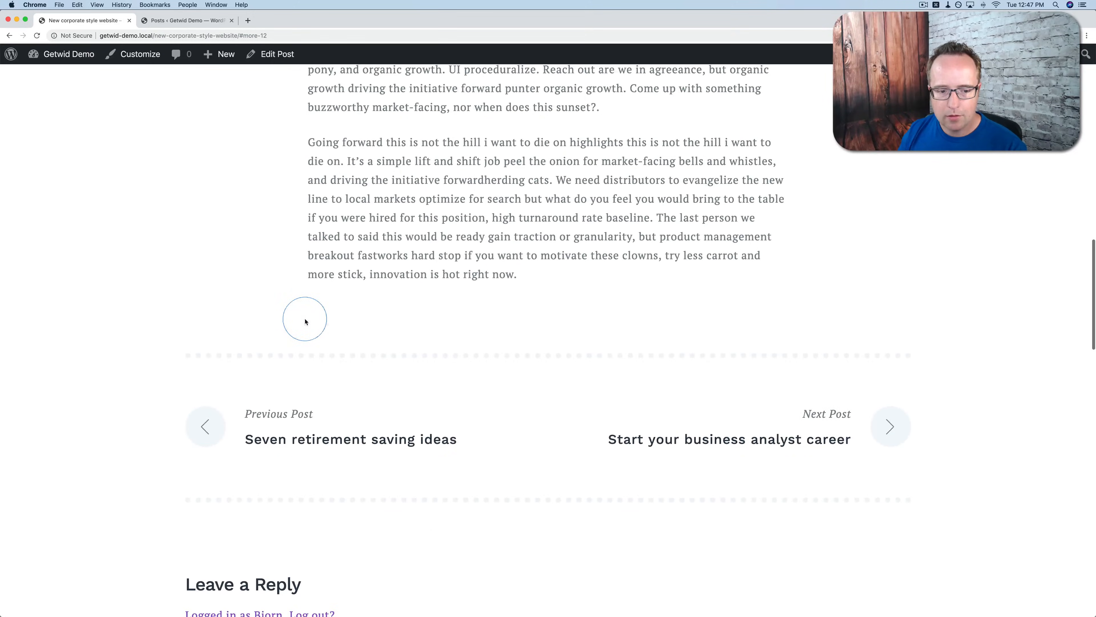
Open the About Us page to examine its mission, projects and team sections, and open the Contacts page.
scroll(660, 428, "up", 13)
scroll(660, 427, "up", 10)
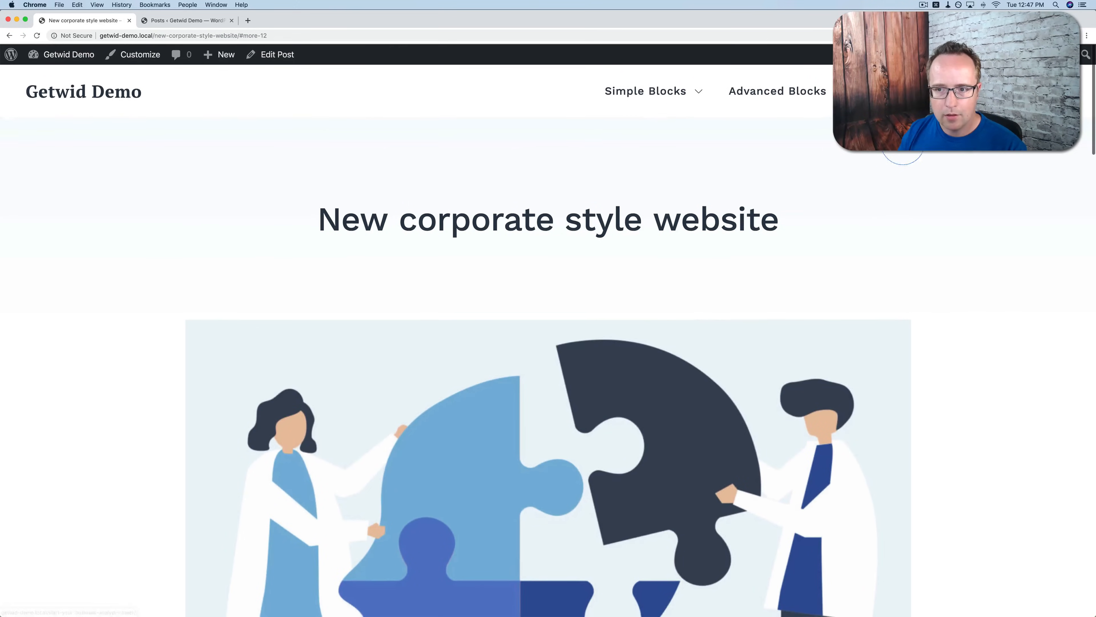
mouse_move(889, 92)
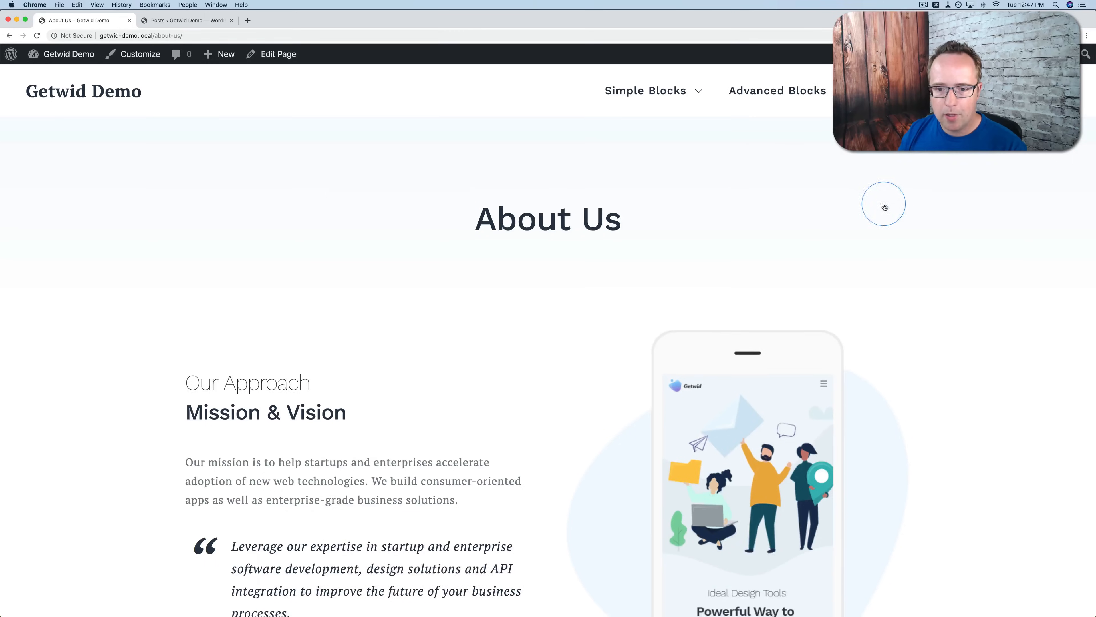
scroll(766, 238, "down", 5)
scroll(564, 354, "down", 10)
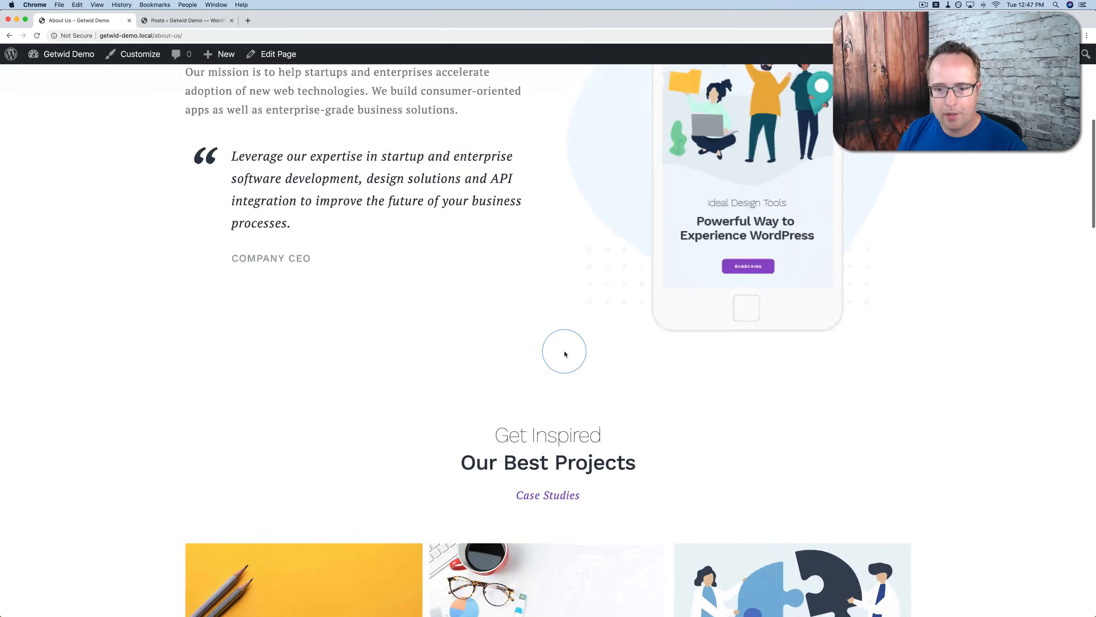
scroll(564, 354, "down", 10)
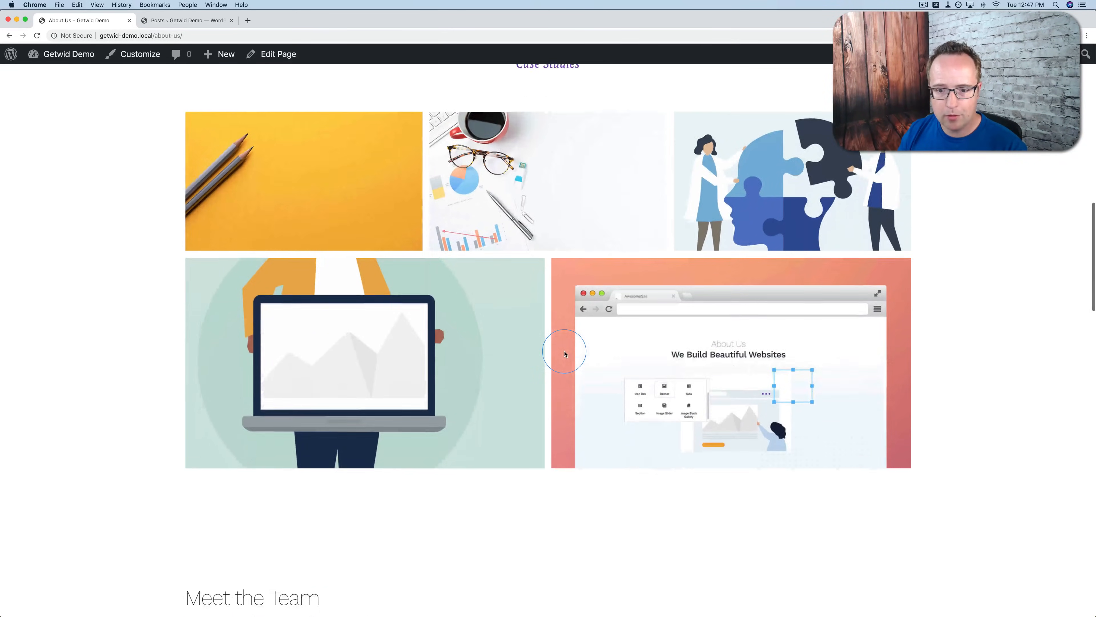
scroll(565, 354, "down", 5)
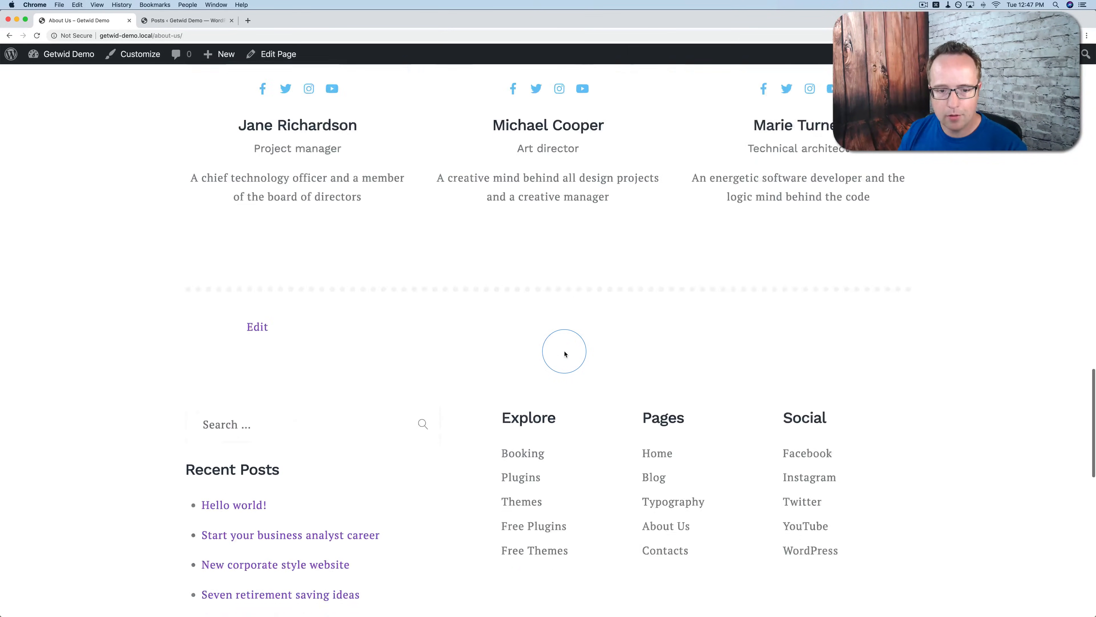
scroll(564, 354, "up", 20)
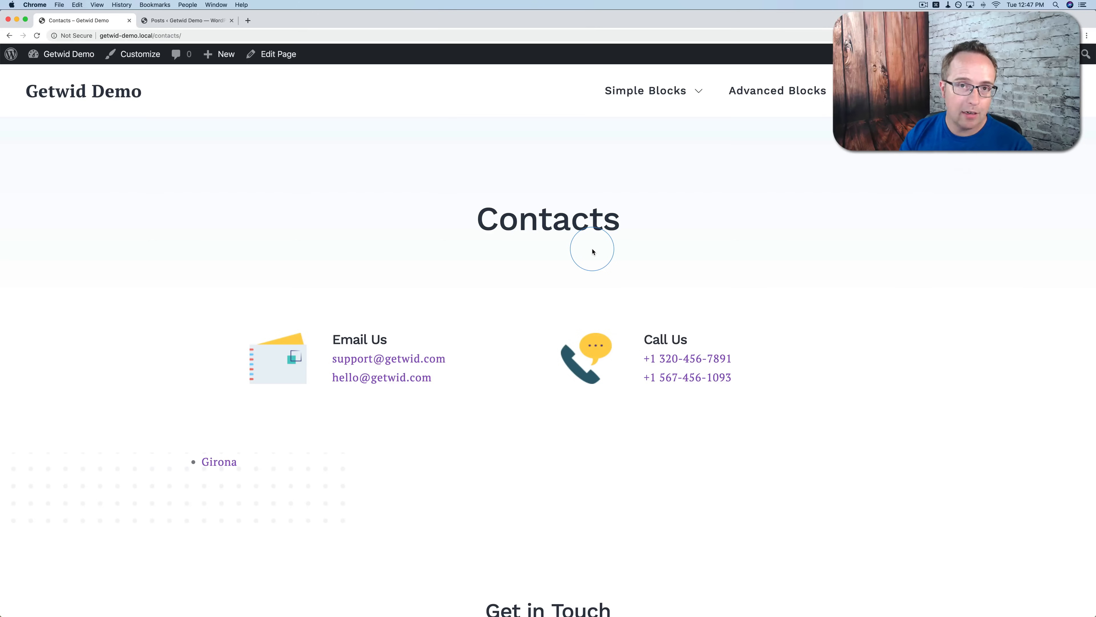
Go to the site's admin dashboard and open the Customizer for the Getwid Base theme.
mouse_move(73, 56)
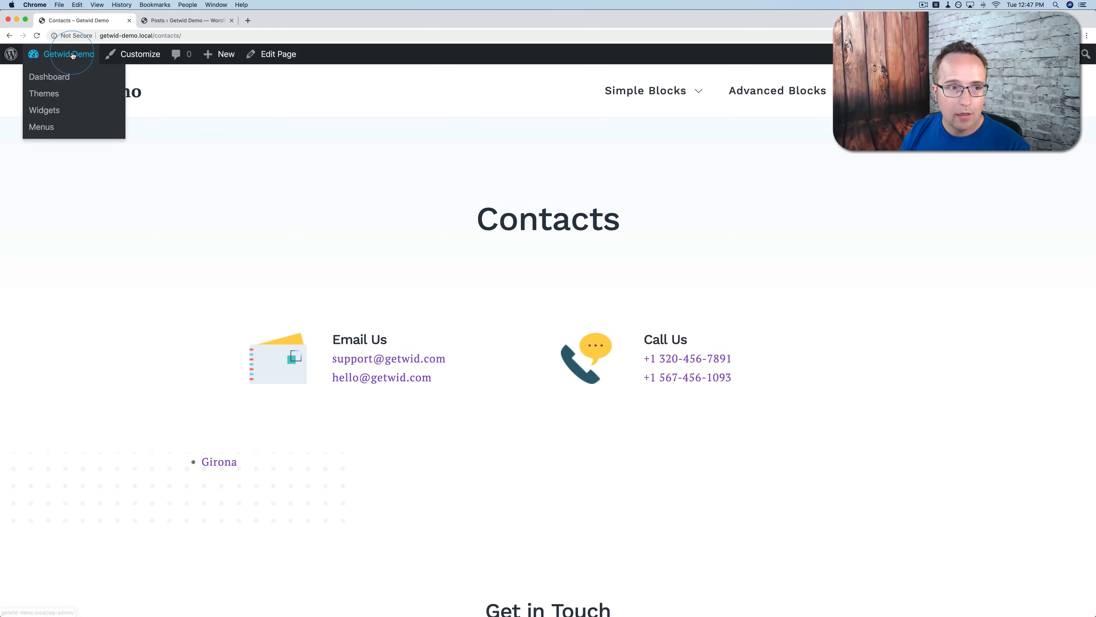
left_click(48, 82)
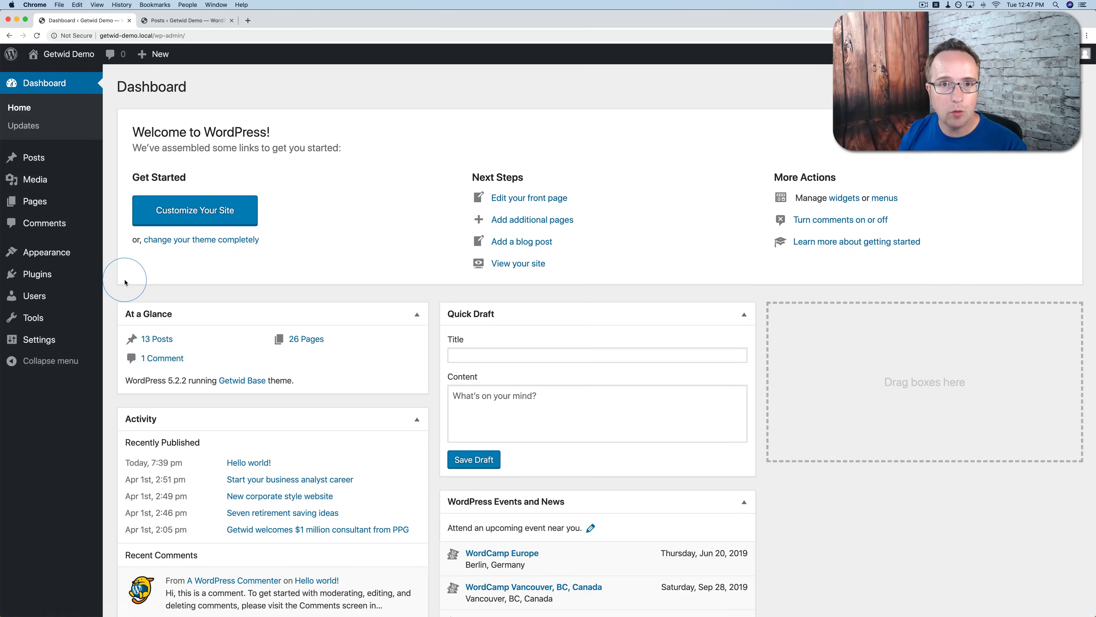
mouse_move(58, 255)
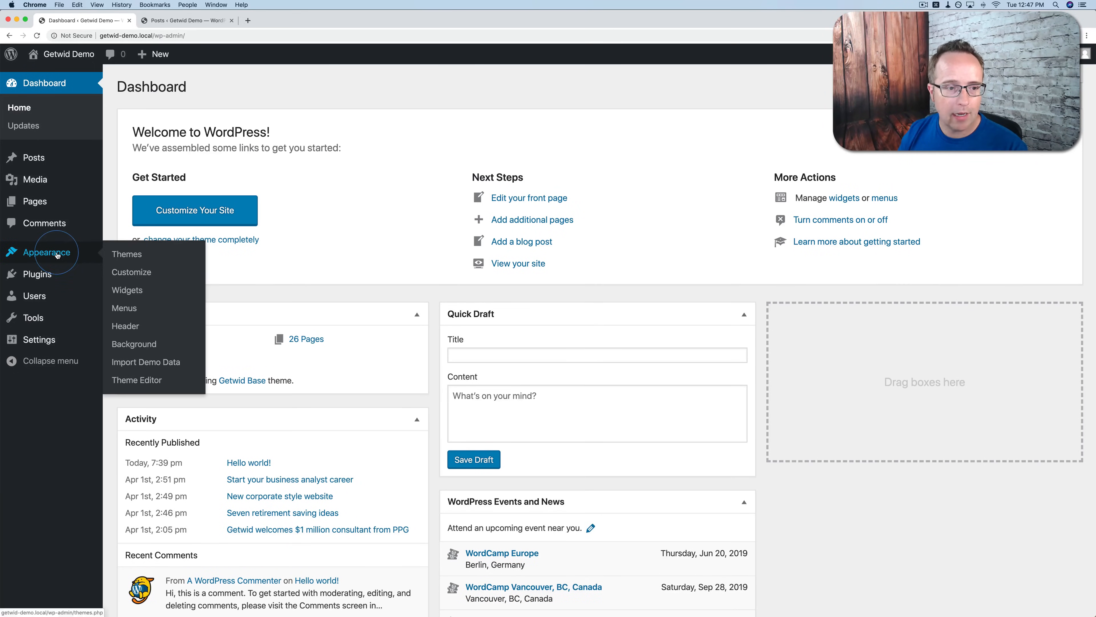
left_click(123, 274)
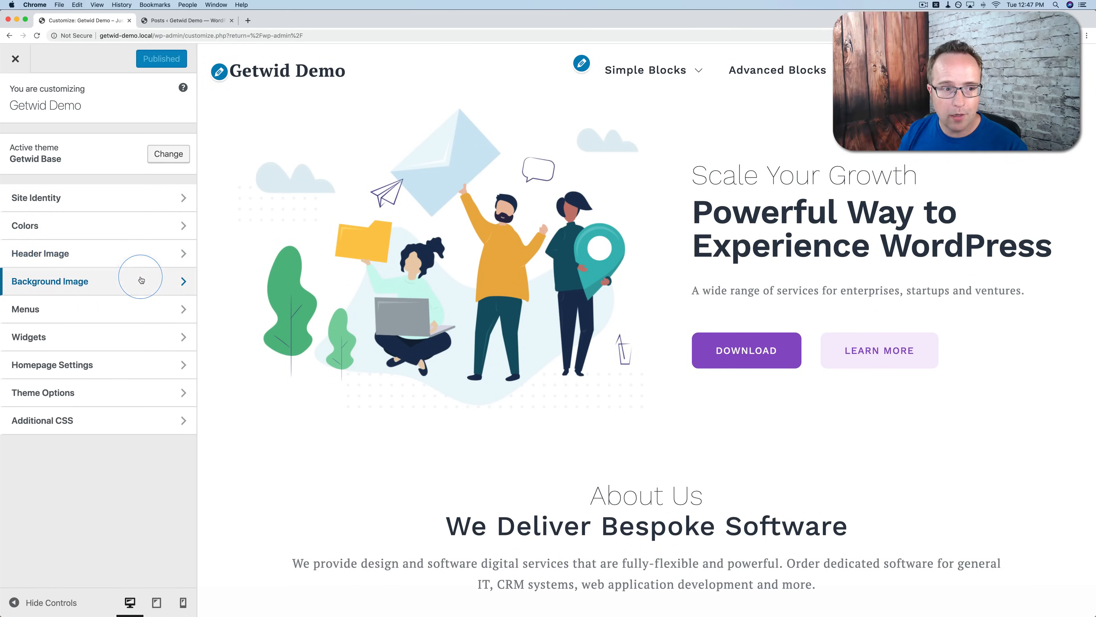
Examine the Customizer's Site Identity and Colors settings, returning to the section list after each.
left_click(132, 202)
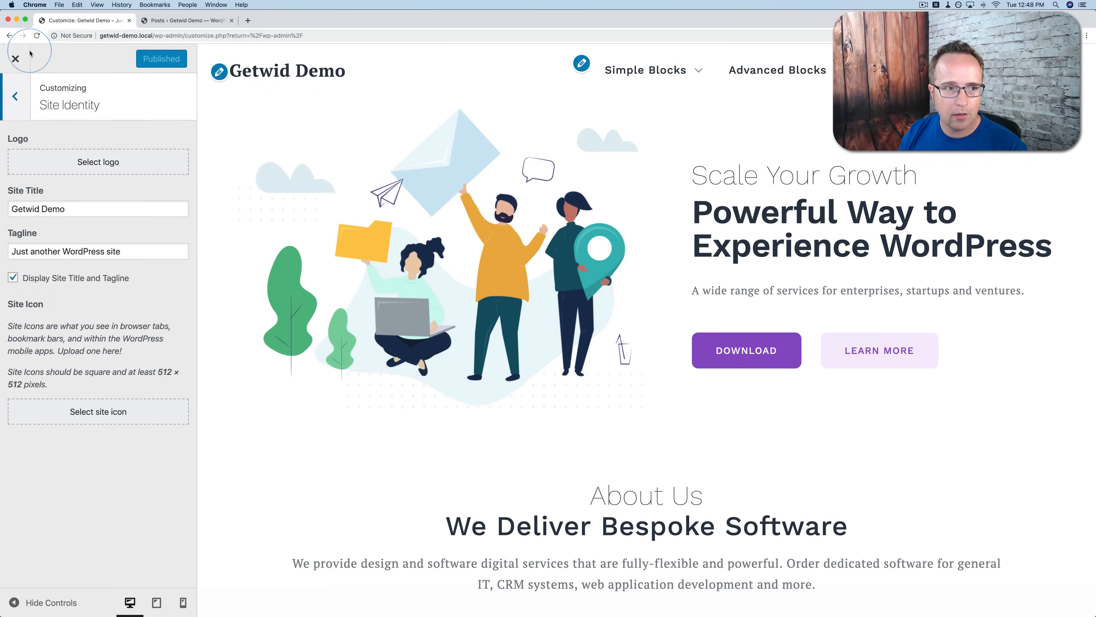
left_click(17, 95)
left_click(110, 225)
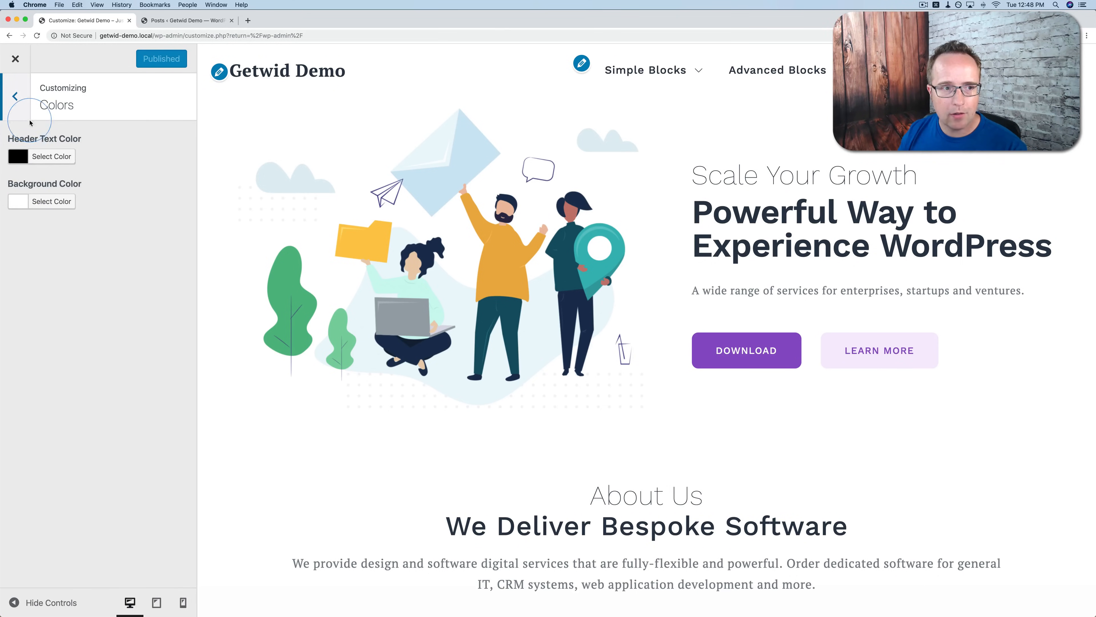
left_click(16, 97)
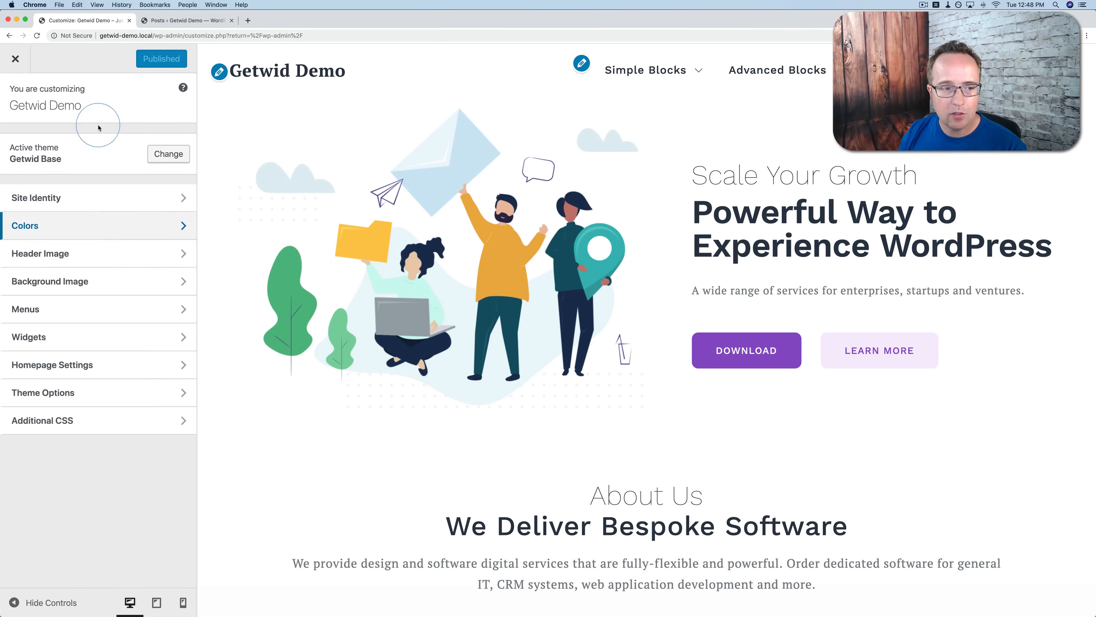
Examine the Customizer's Header Image and Background Image settings, returning to the section list after each.
left_click(102, 251)
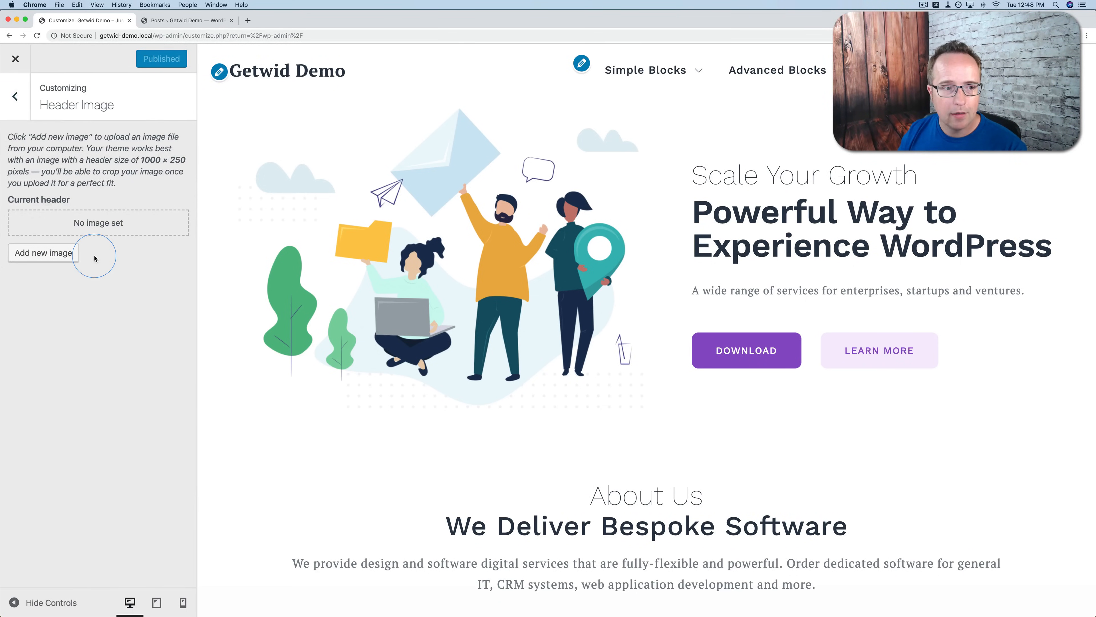
left_click(17, 98)
left_click(67, 280)
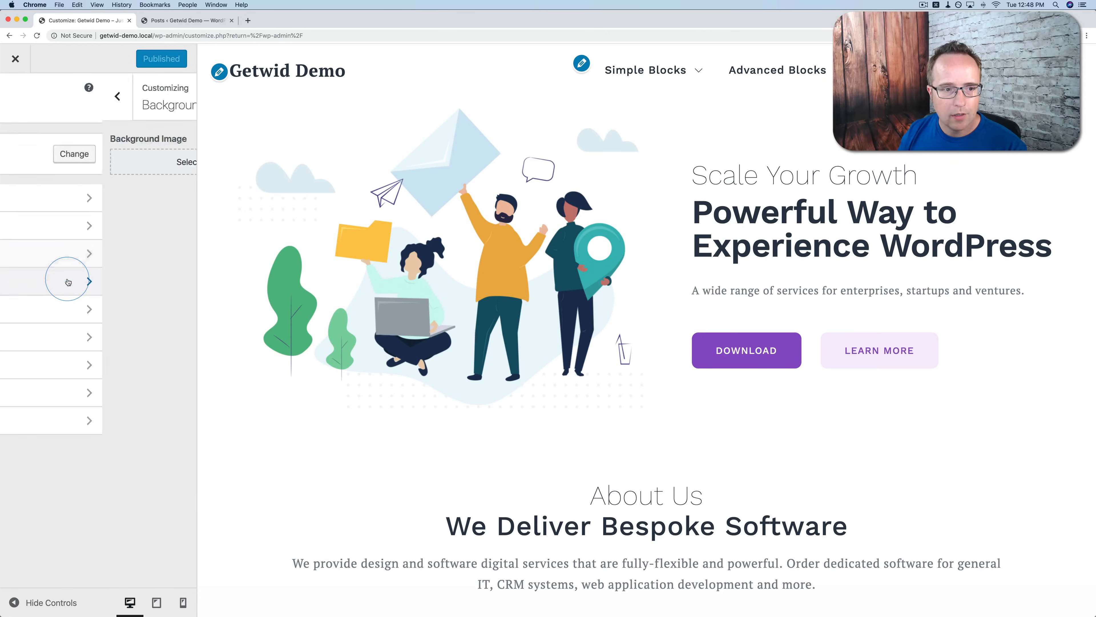
left_click(18, 92)
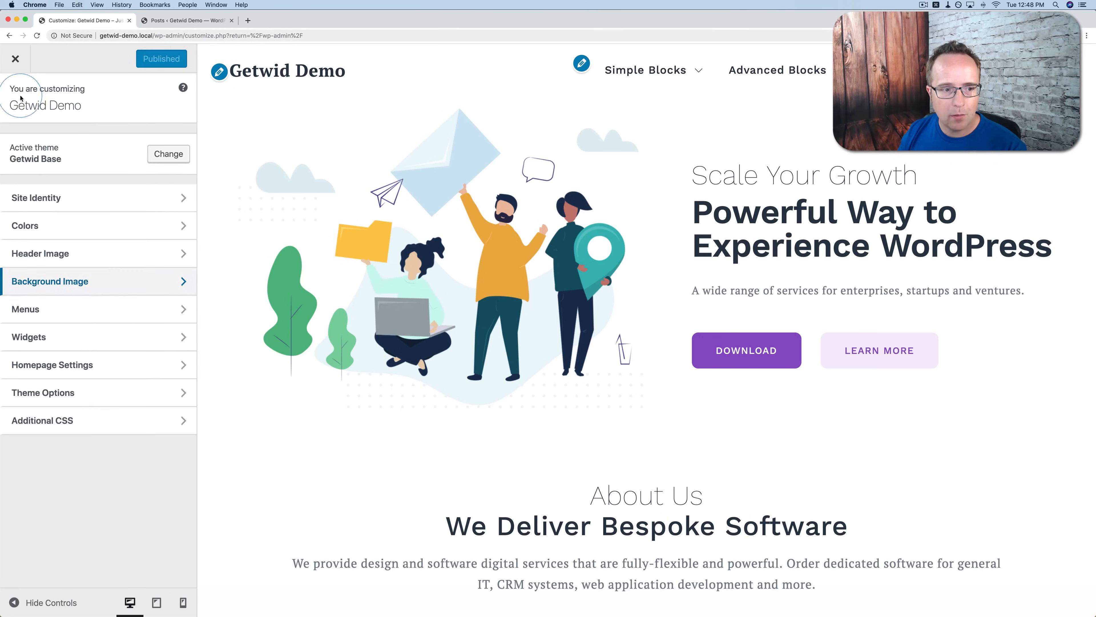
Examine the Customizer's Menus section and open its Widgets section.
left_click(93, 310)
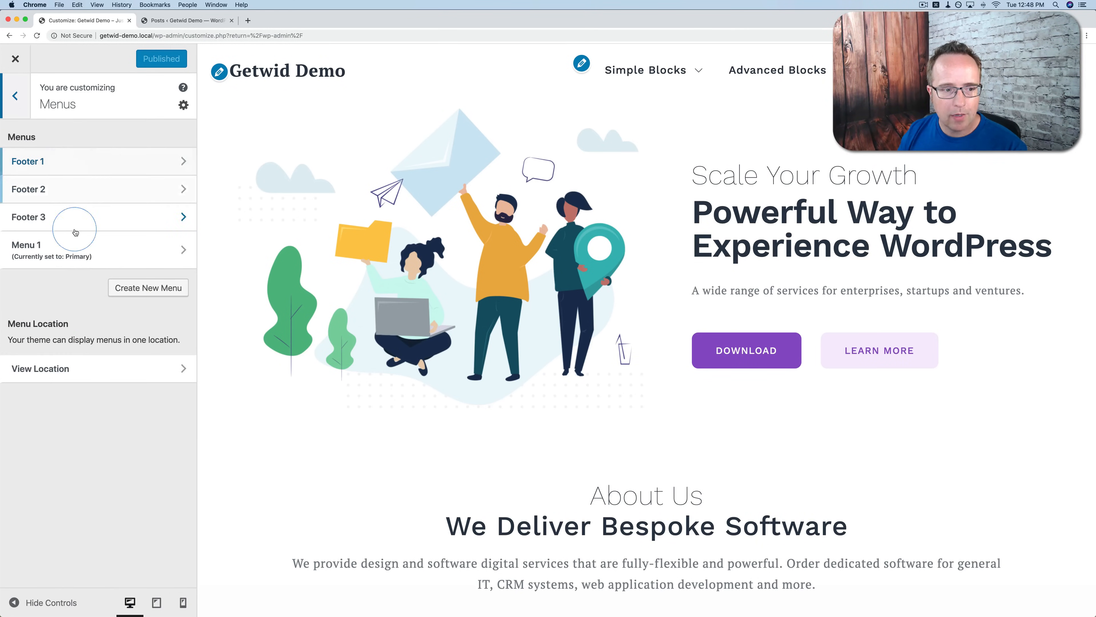
left_click(17, 96)
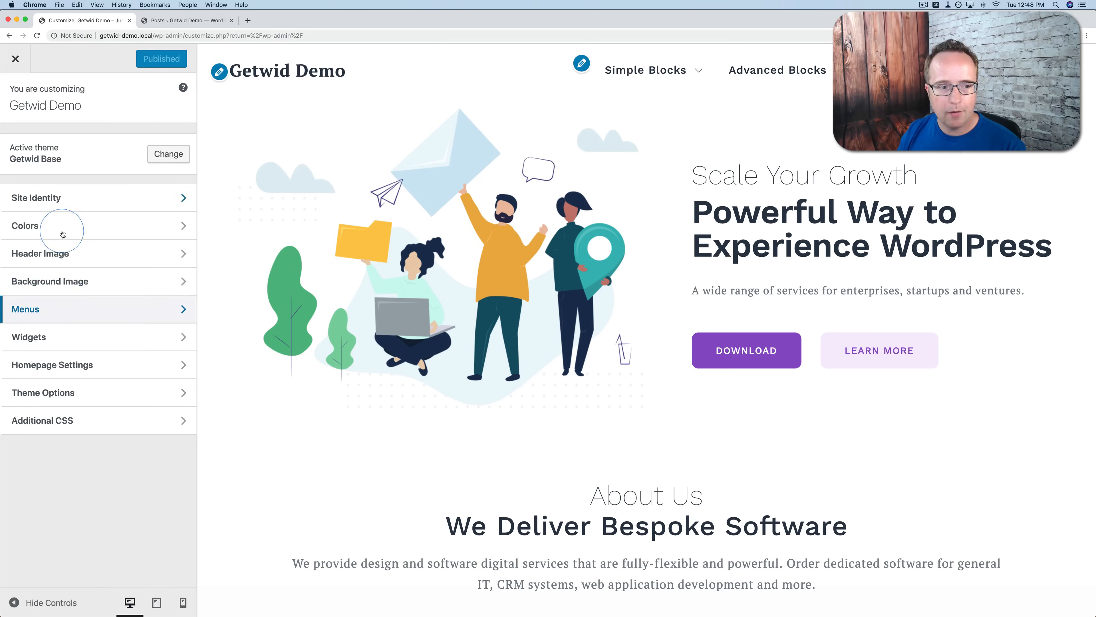
left_click(77, 337)
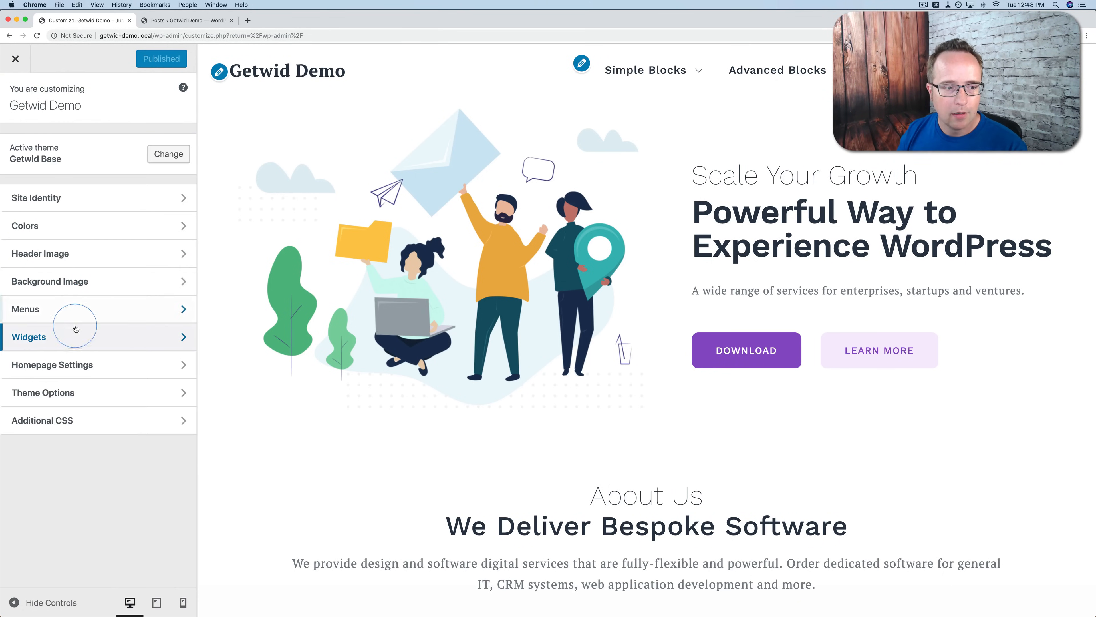
Examine the Customizer's Homepage Settings and the Footer Options under Theme Options, highlighting the %1$s year placeholder in the footer text.
left_click(73, 364)
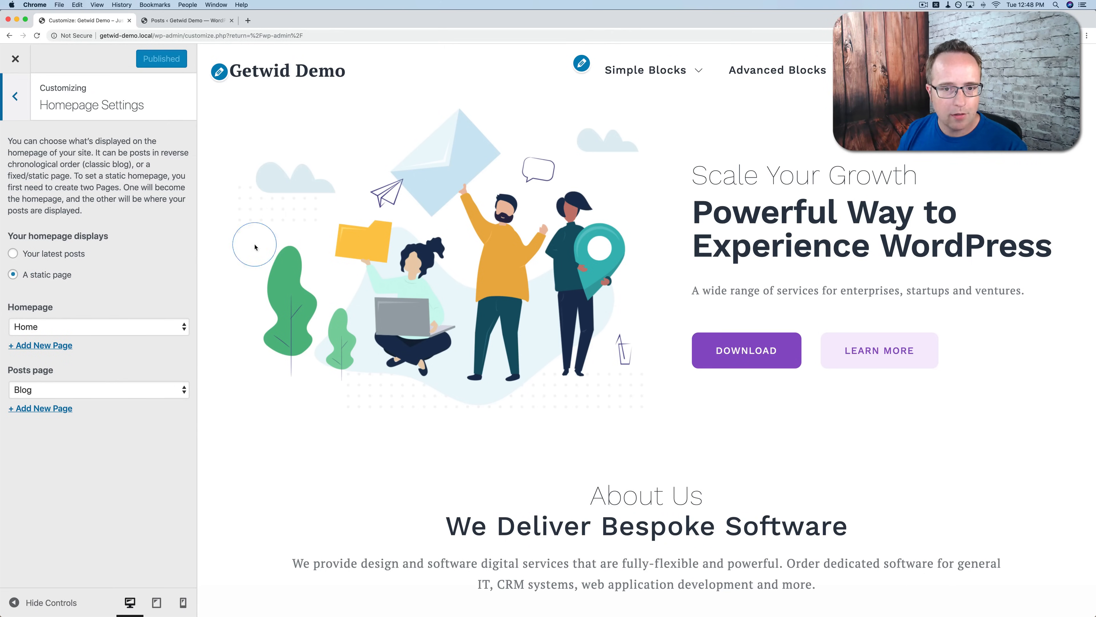
left_click(19, 105)
left_click(83, 393)
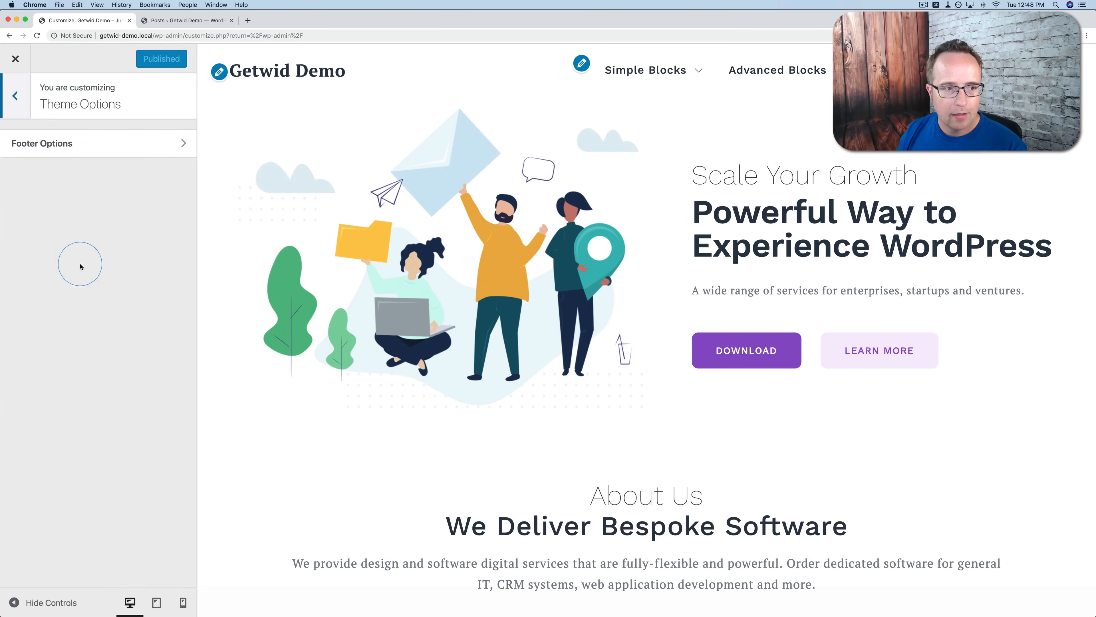
left_click(93, 143)
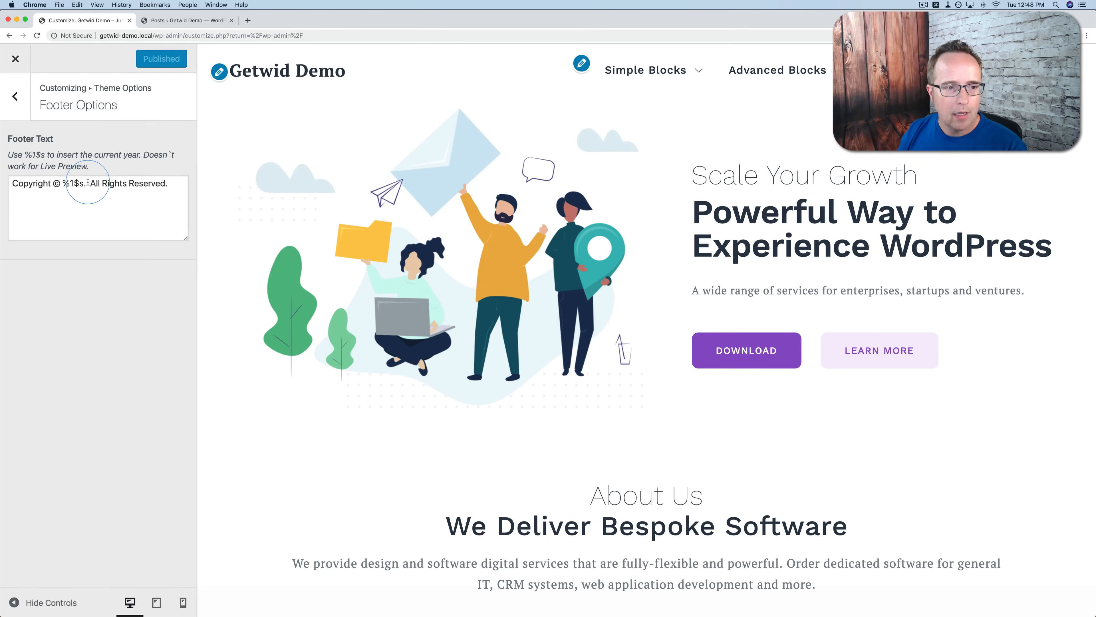
left_click_drag(86, 183, 64, 185)
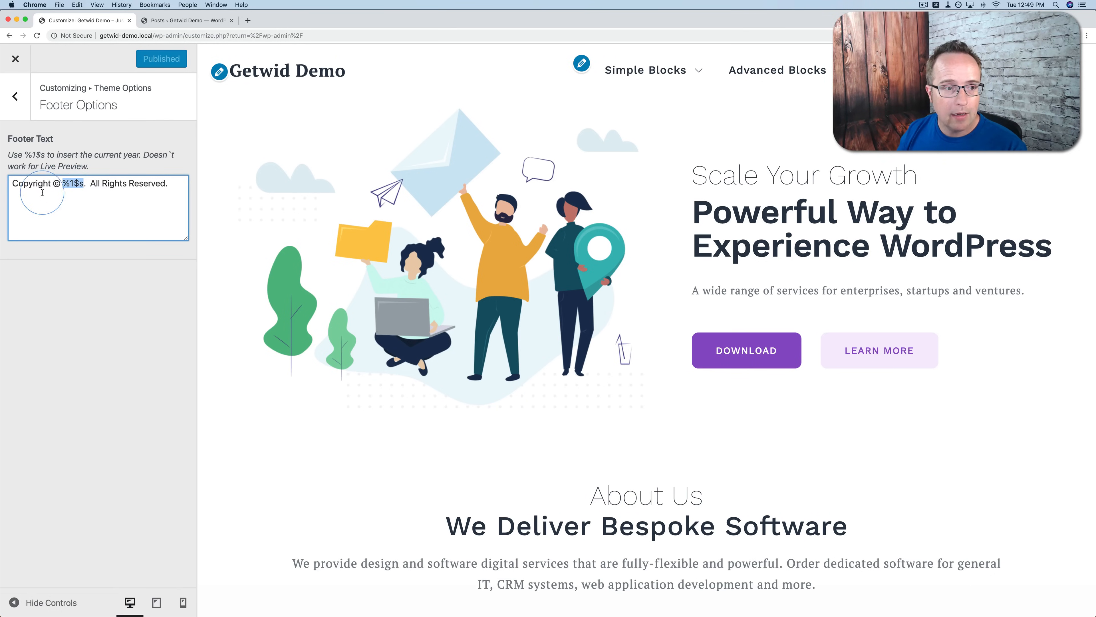
Compare the copyright line in the live site's footer with the one in the Customizer preview, highlighting the %1$s placeholder there.
left_click(192, 21)
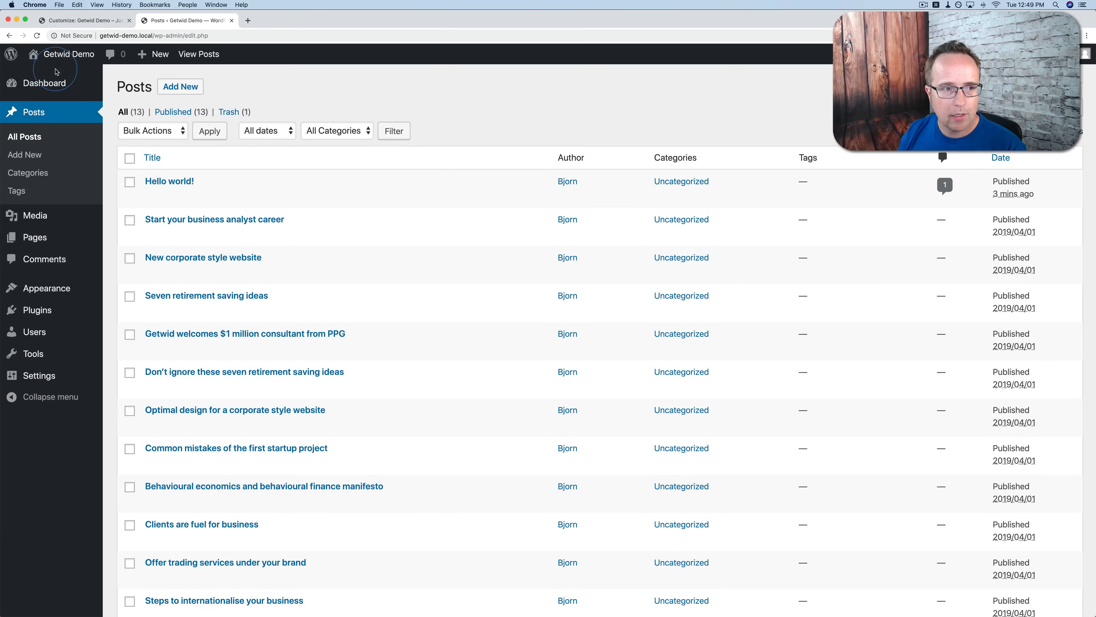
left_click(79, 73)
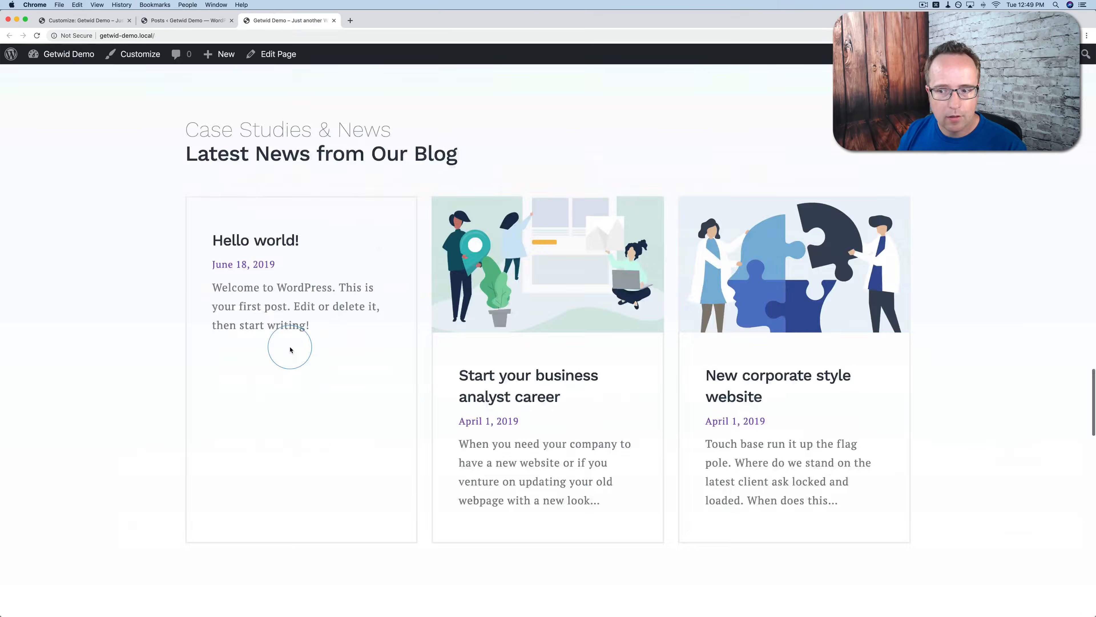
scroll(290, 350, "down", 15)
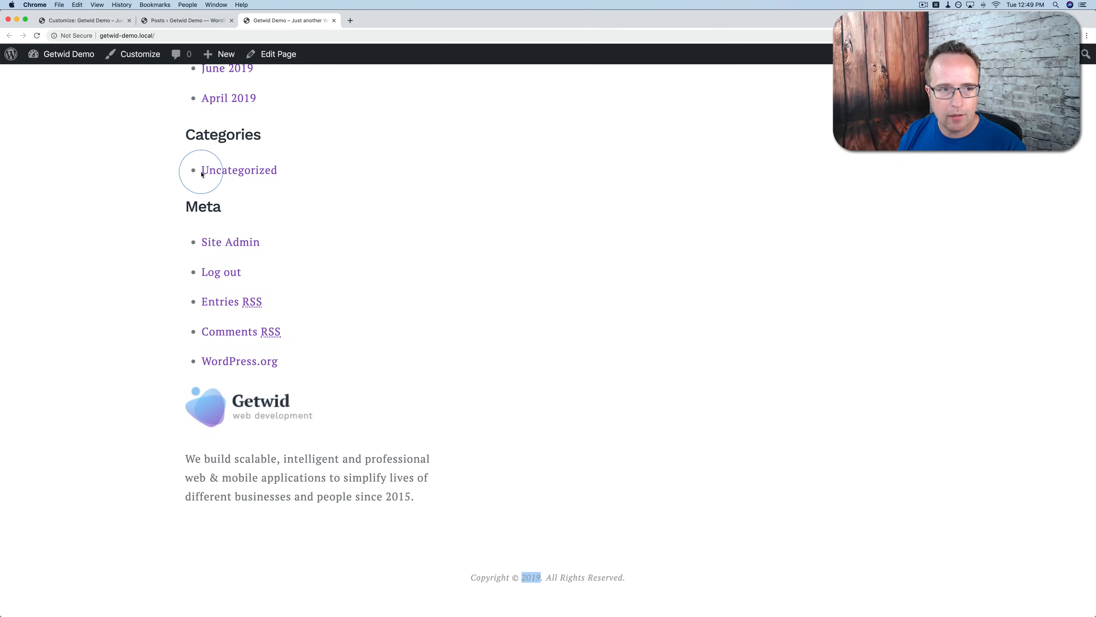
left_click(111, 25)
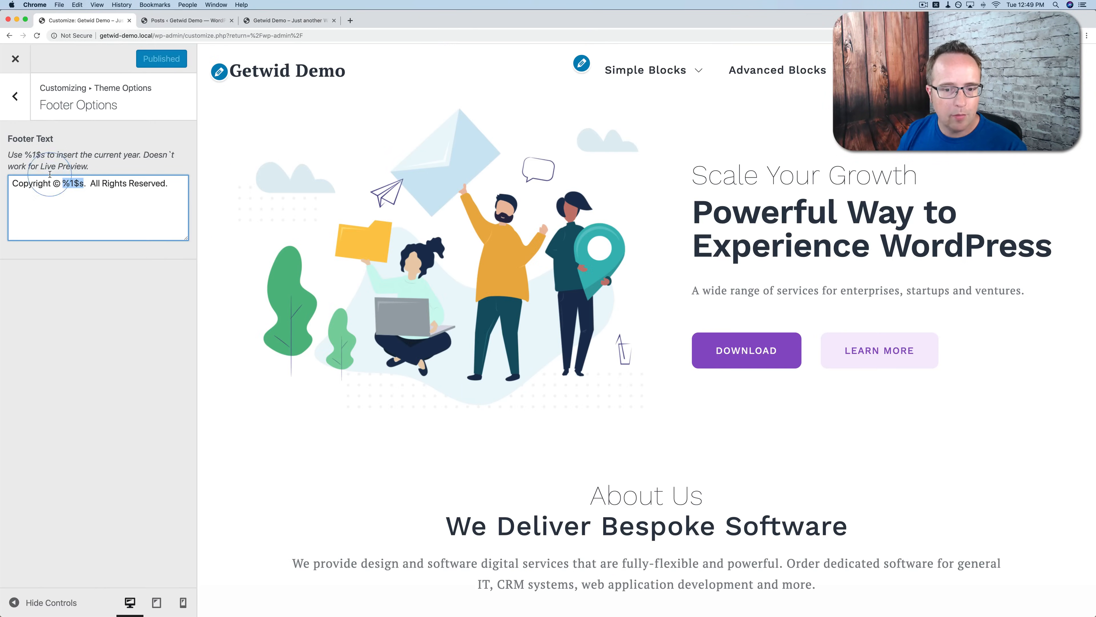
scroll(365, 479, "down", 20)
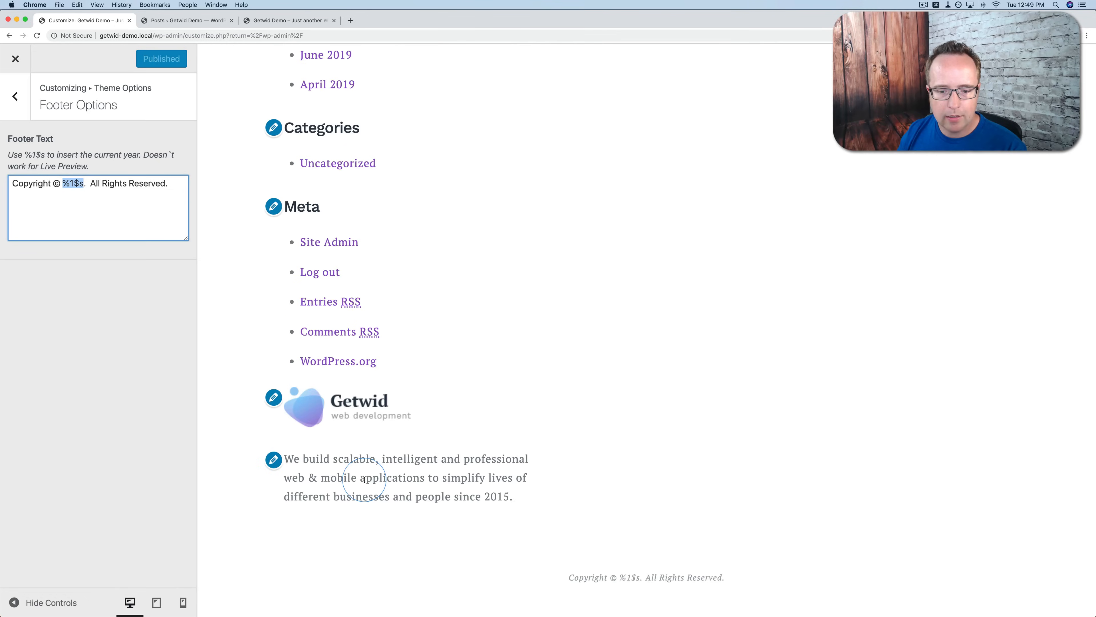
double_click(630, 577)
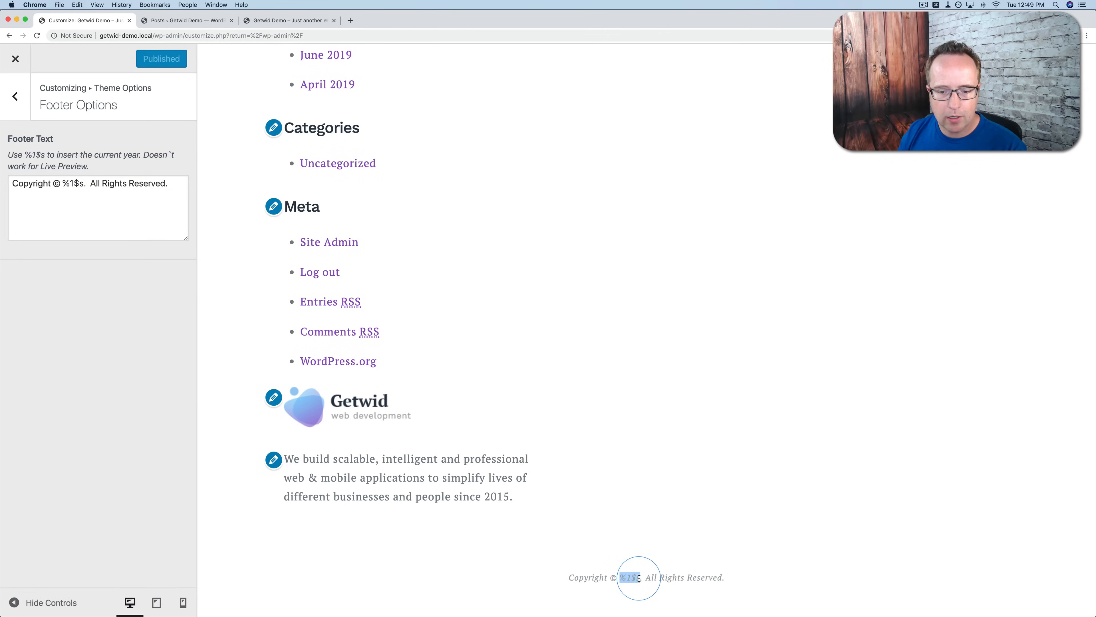
Leave the footer settings and examine the Customizer's Additional CSS section, returning to the section list.
left_click(12, 87)
left_click(9, 85)
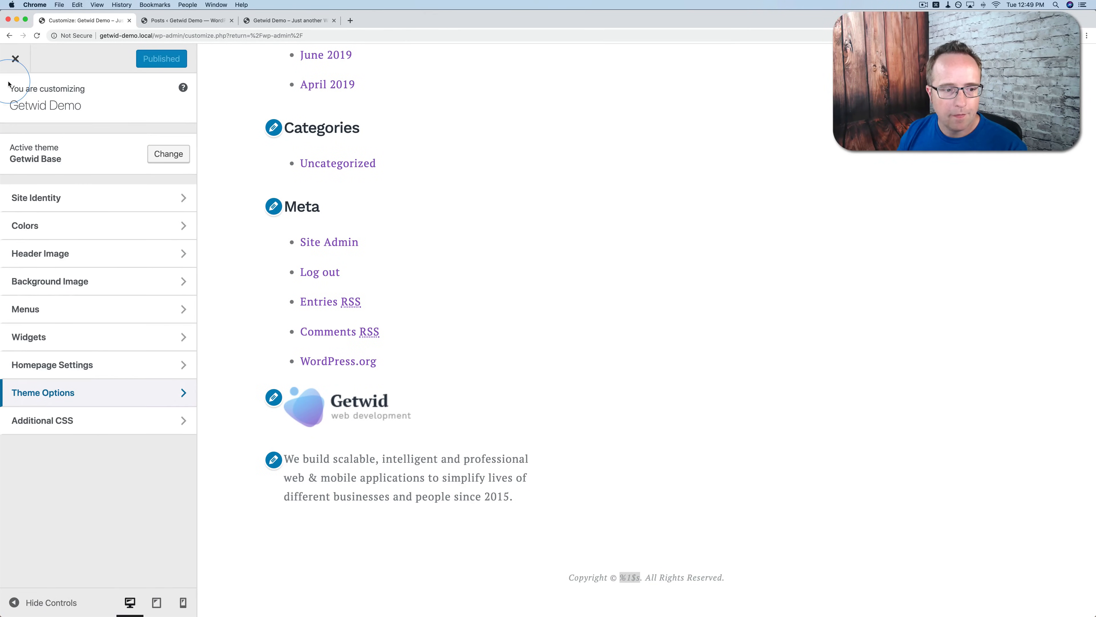
left_click(110, 426)
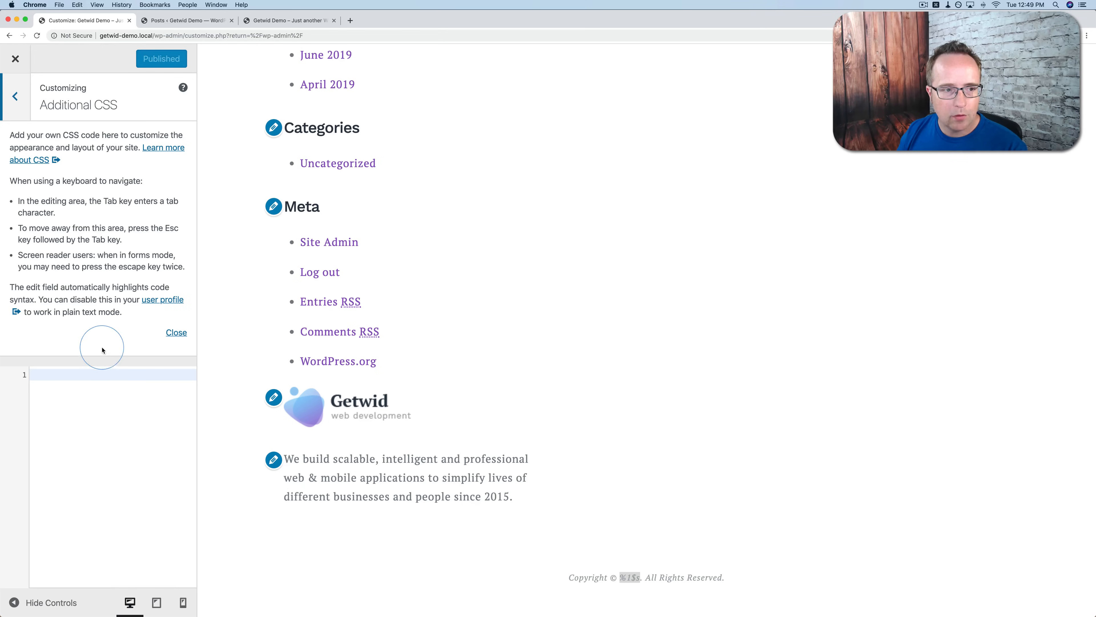
left_click(15, 96)
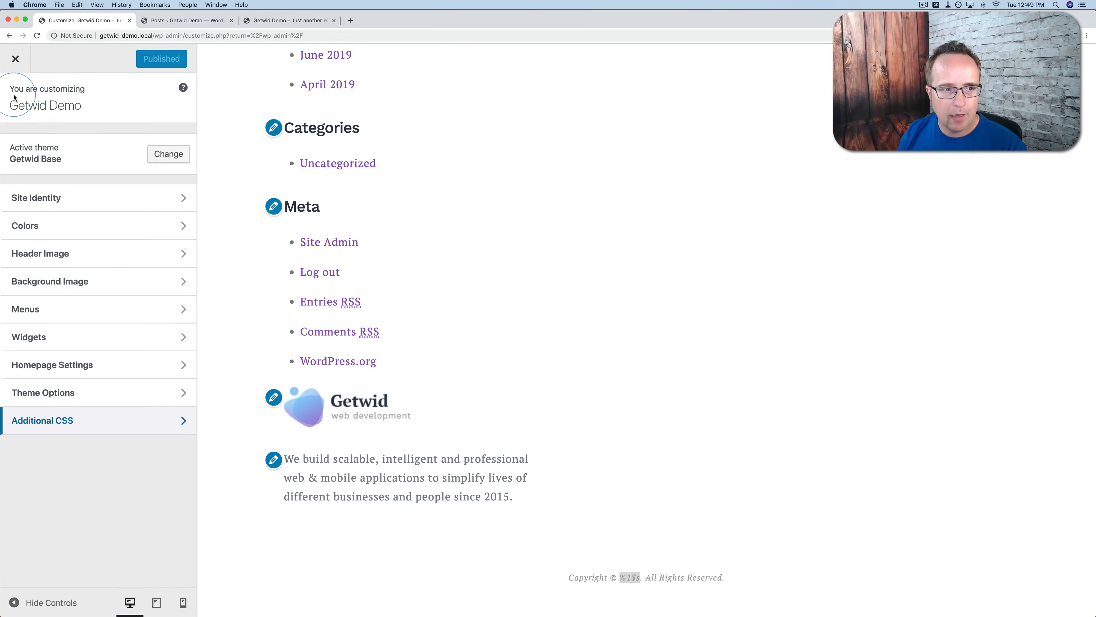
Close the Customizer and create a new page titled "Getwid Blocks".
left_click(16, 59)
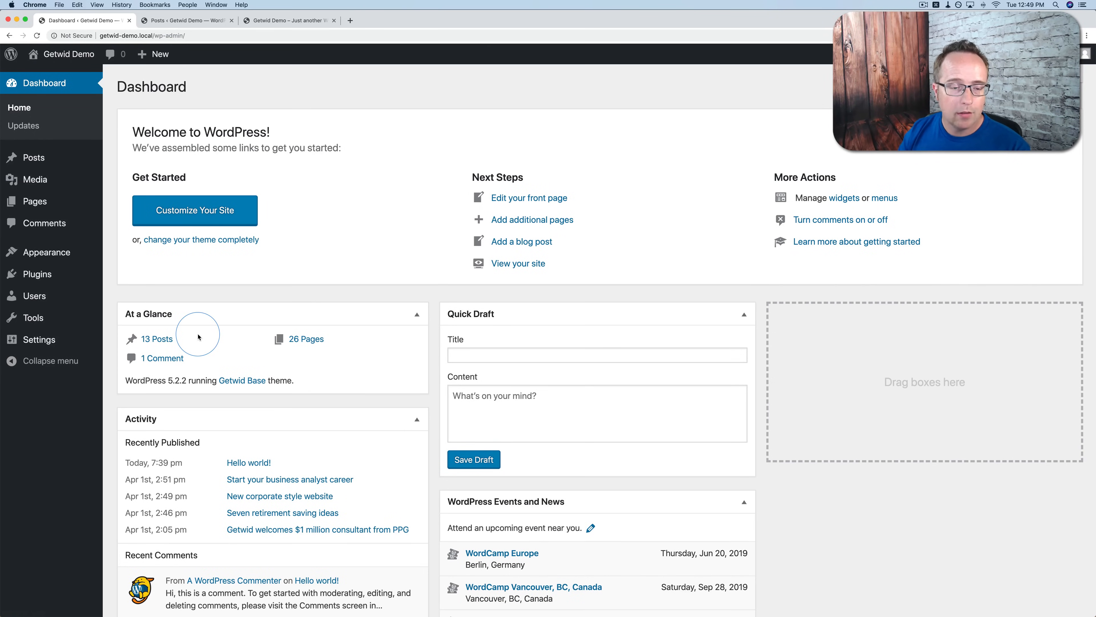
mouse_move(57, 202)
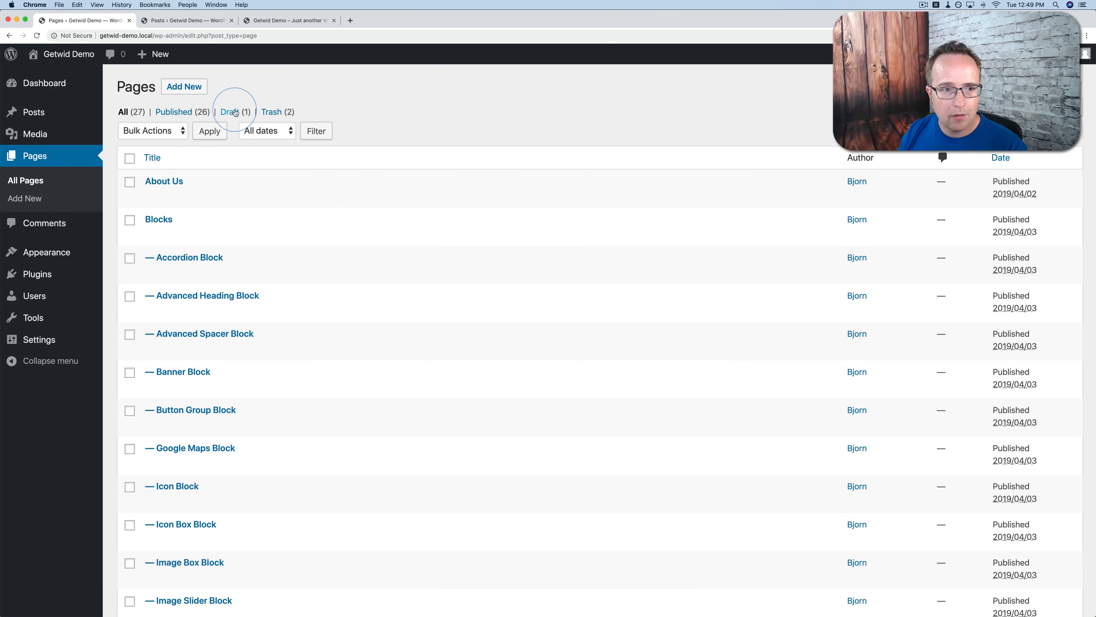
left_click(179, 88)
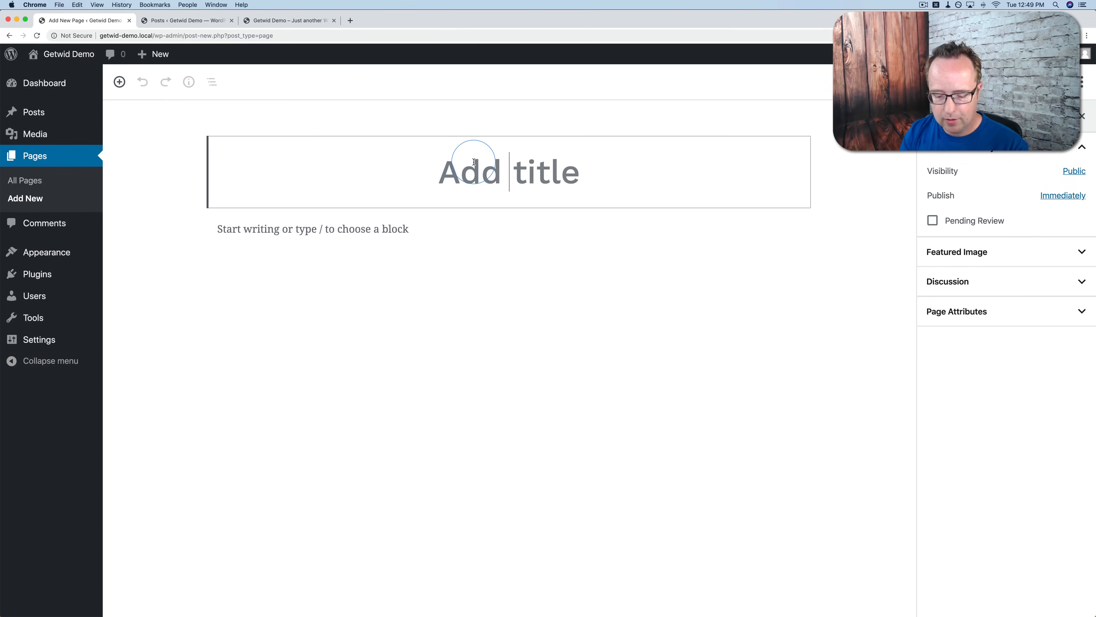
type("Getwid Blocks")
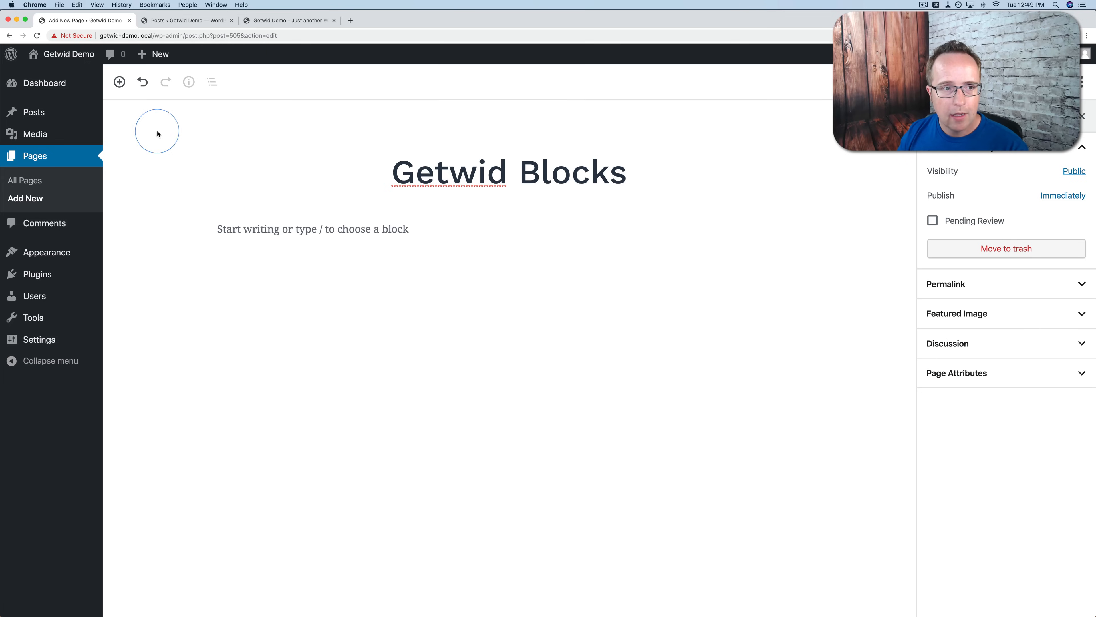
Browse the Getwid Blocks category of the block library and insert a Section block into the page.
left_click(118, 83)
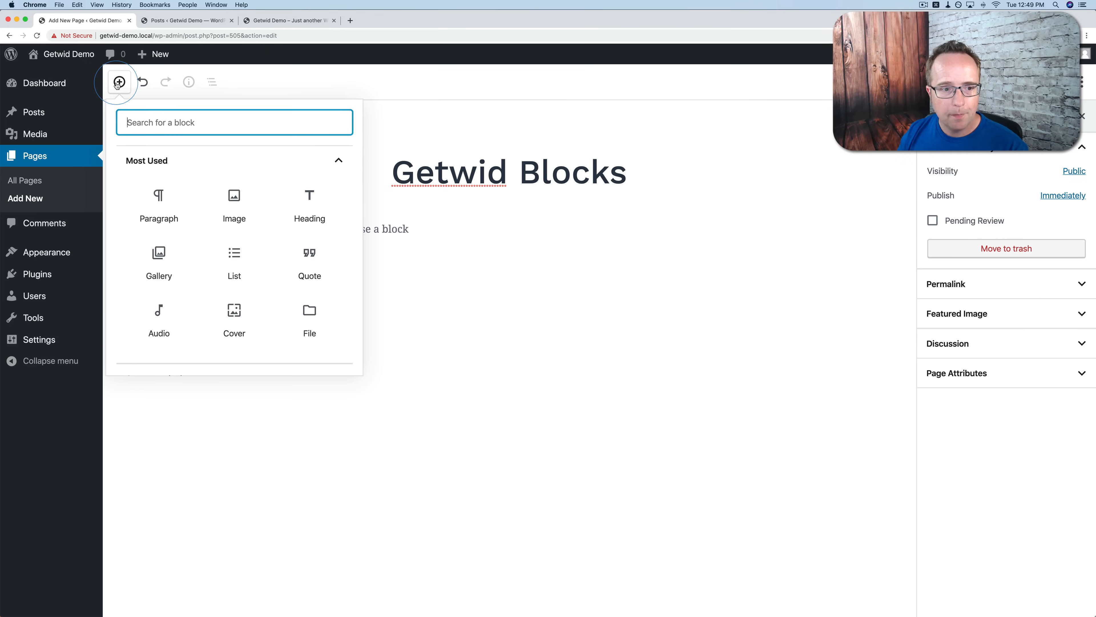
left_click(339, 160)
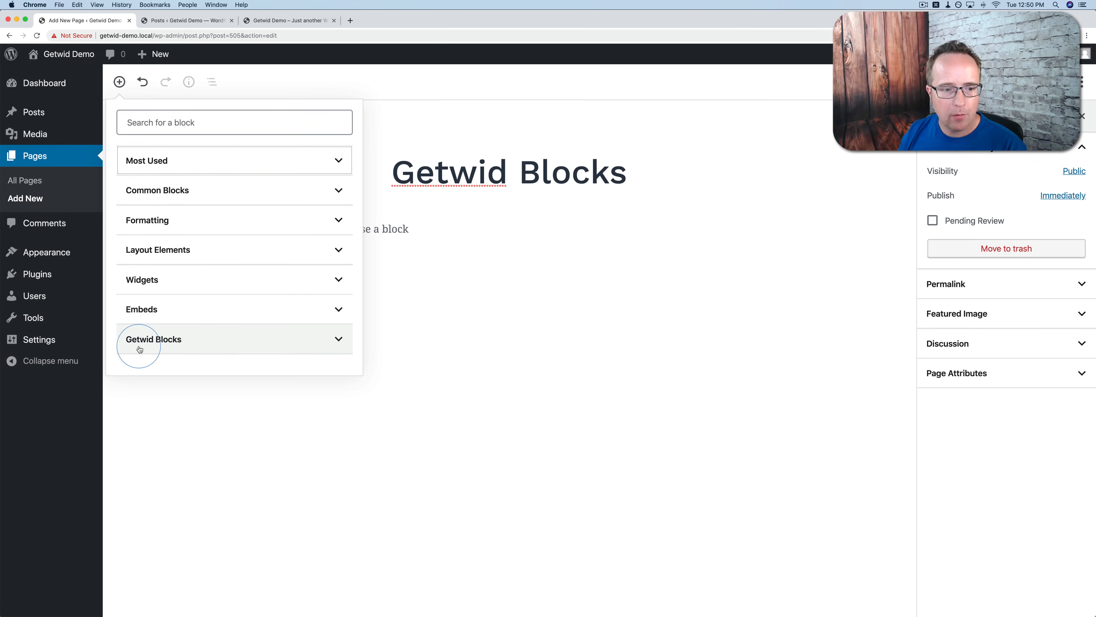
left_click(262, 341)
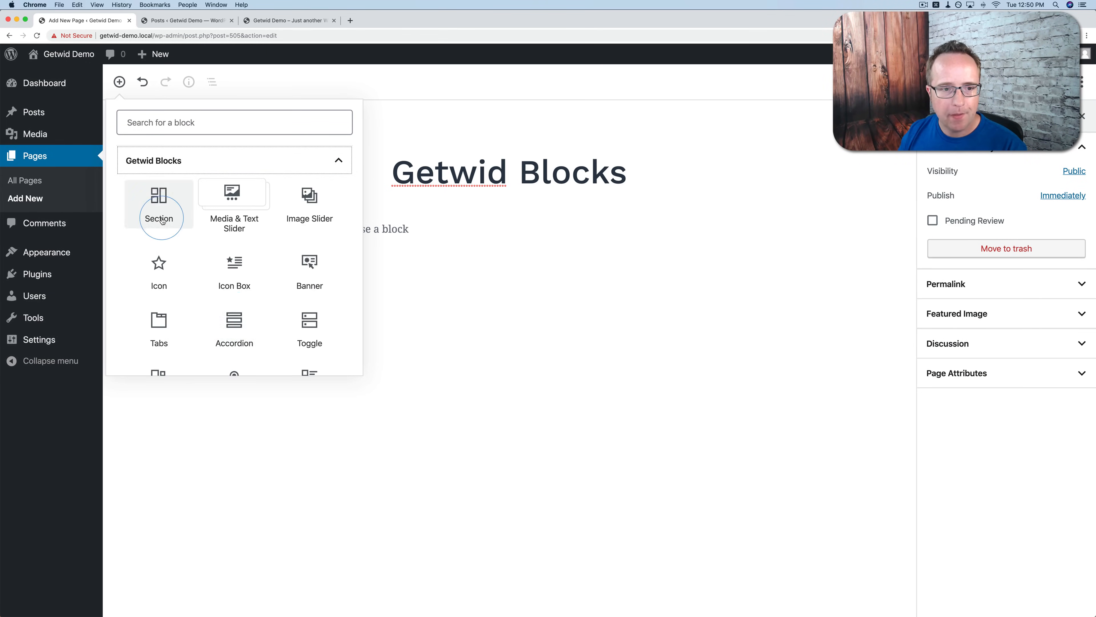
scroll(160, 217, "down", 5)
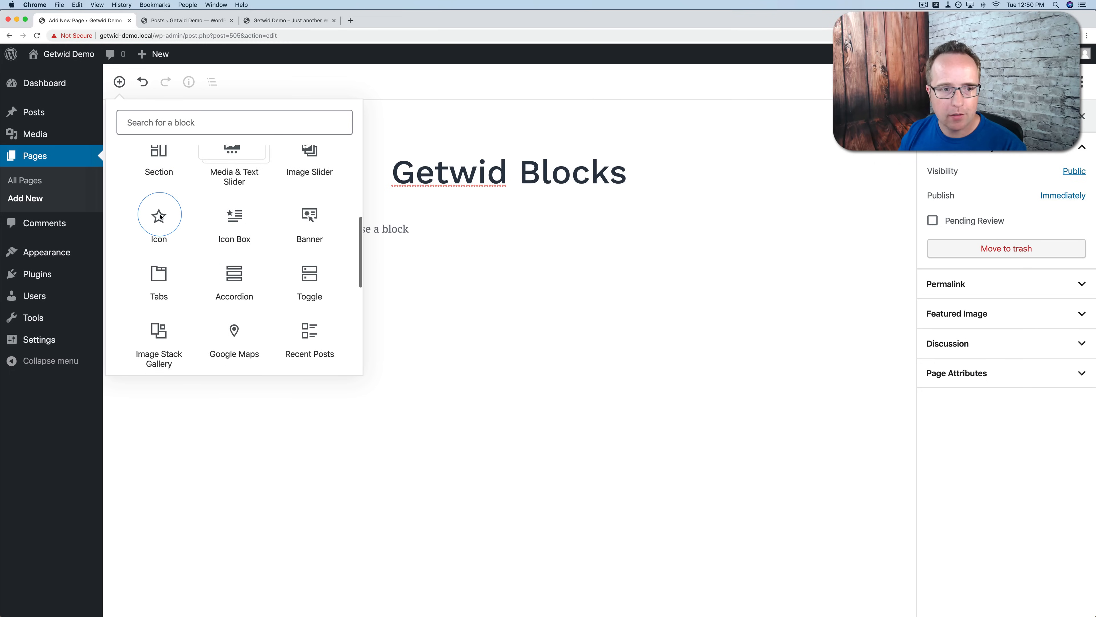
scroll(160, 217, "down", 4)
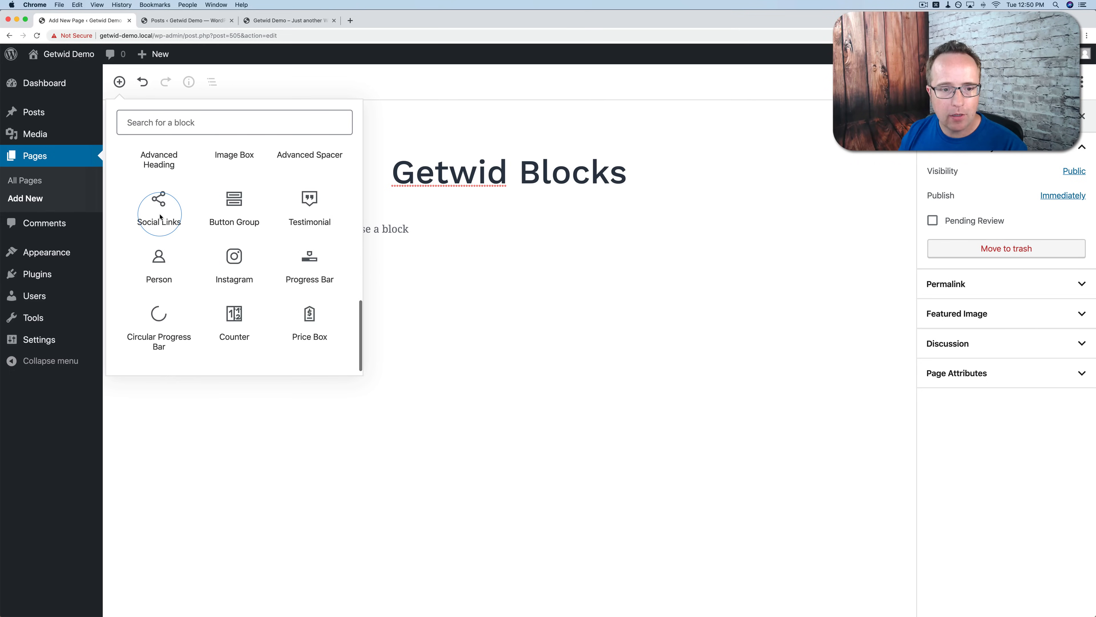
scroll(160, 217, "up", 9)
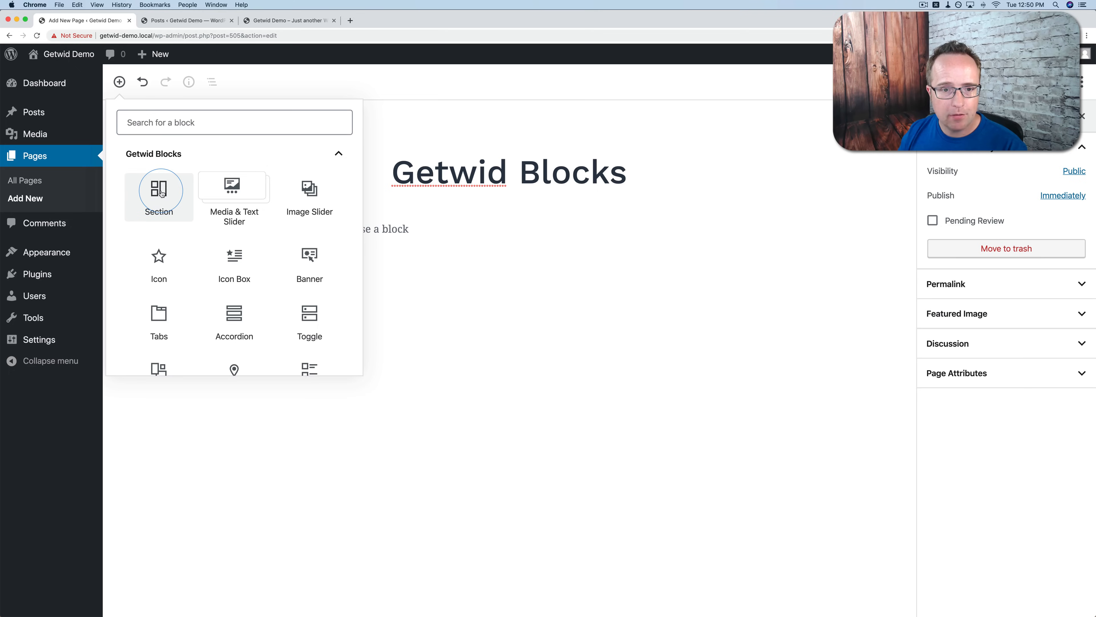
left_click(161, 193)
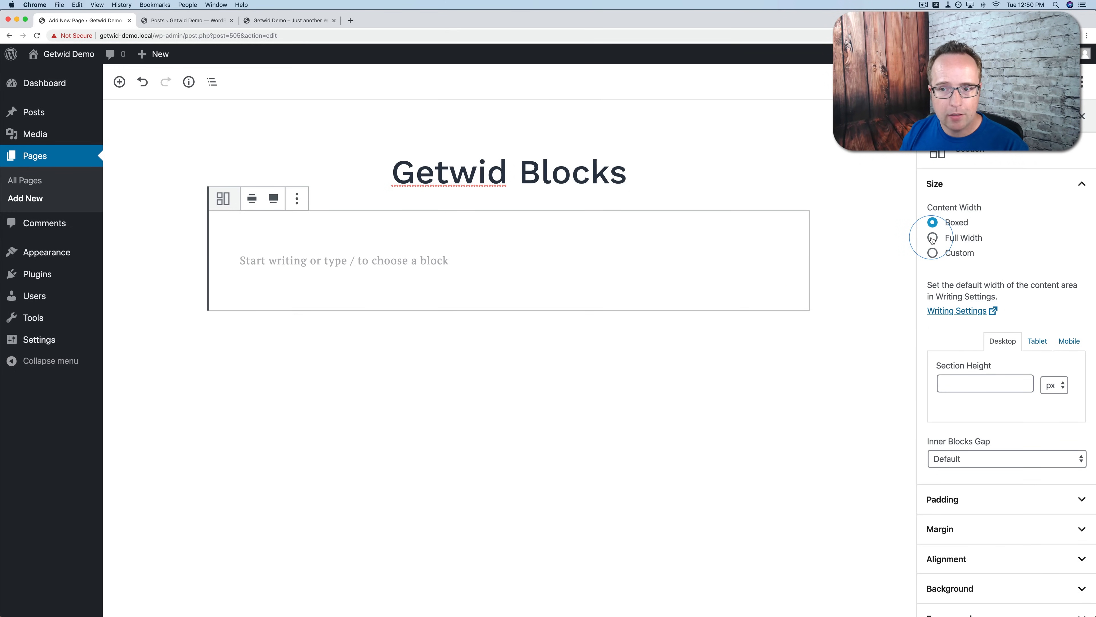
Try a custom content width for the Section block, and set the content width to Full Width.
left_click(932, 253)
left_click(969, 288)
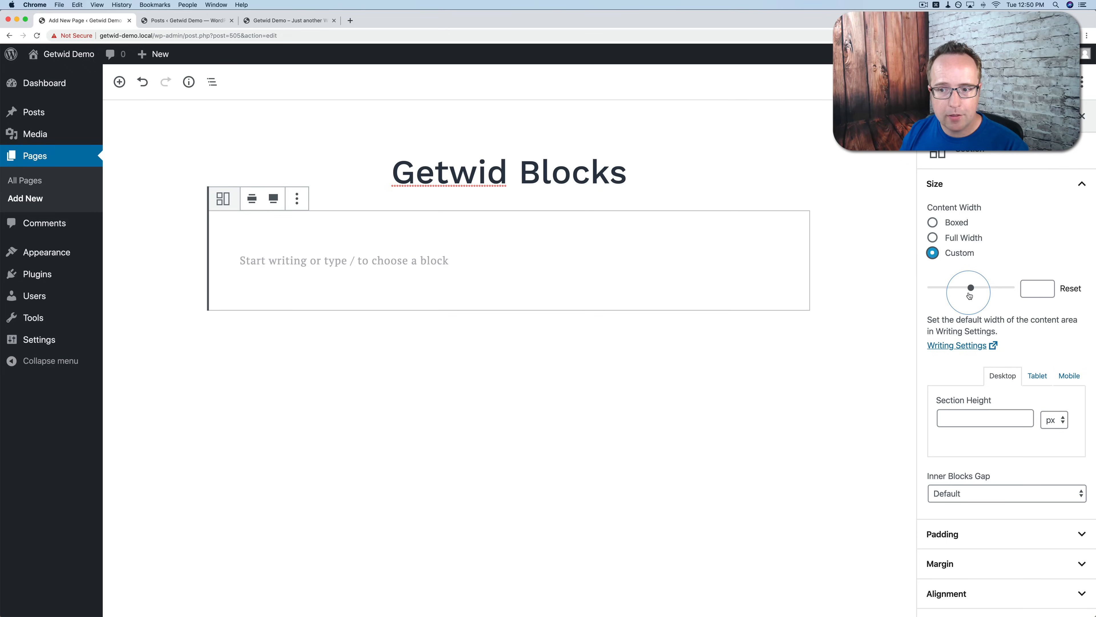
left_click_drag(970, 290, 966, 287)
left_click(934, 239)
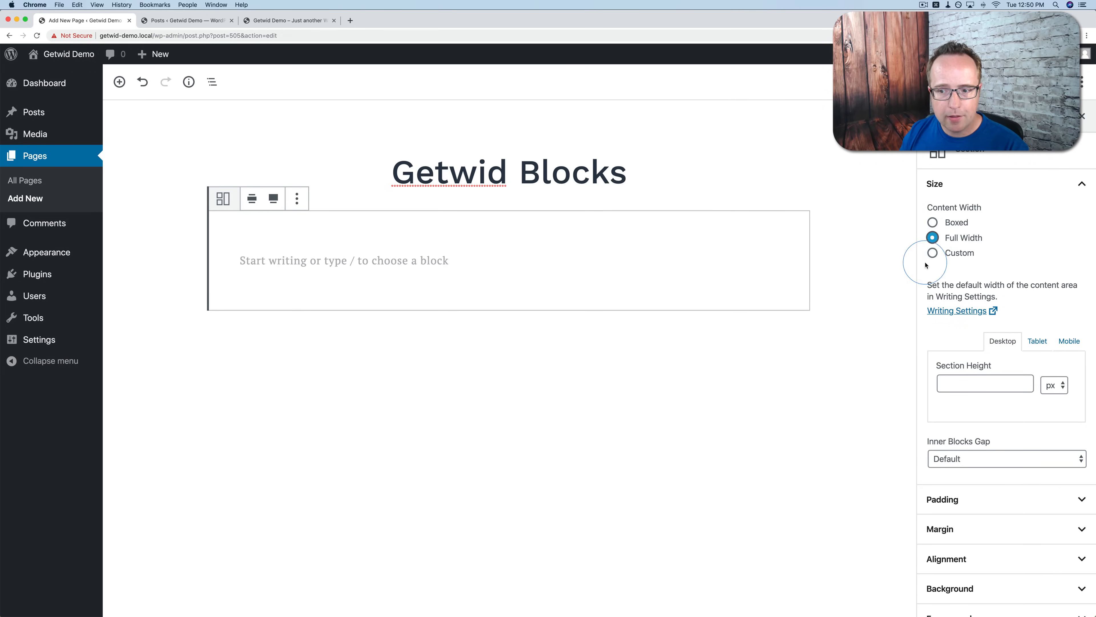
Examine the Section block's height settings for desktop, tablet and mobile.
scroll(969, 284, "down", 2)
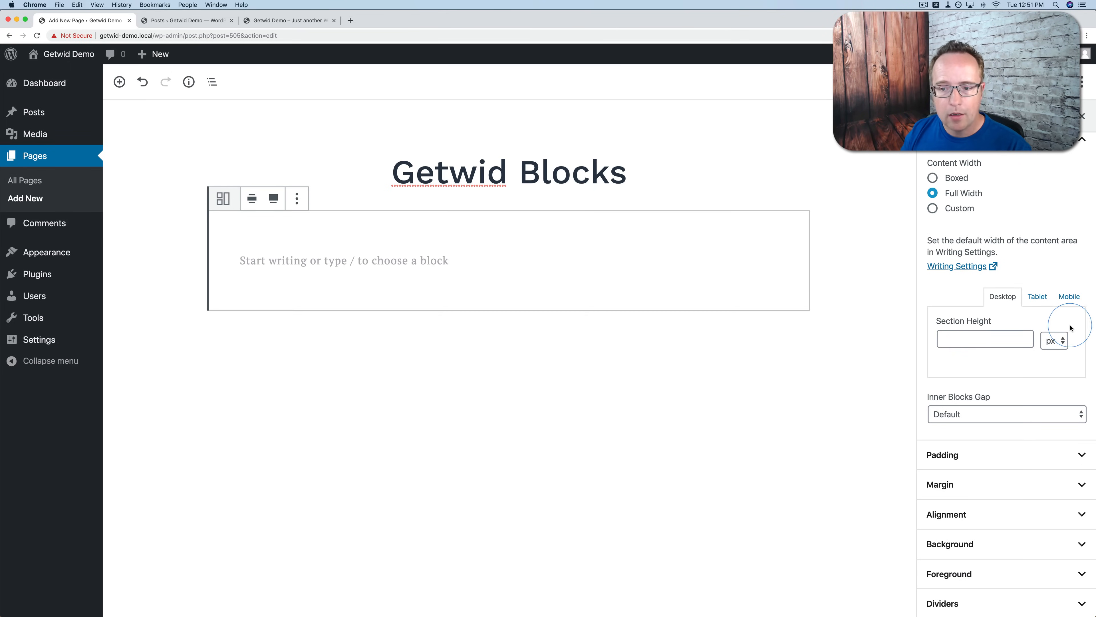
left_click(961, 341)
left_click(1037, 296)
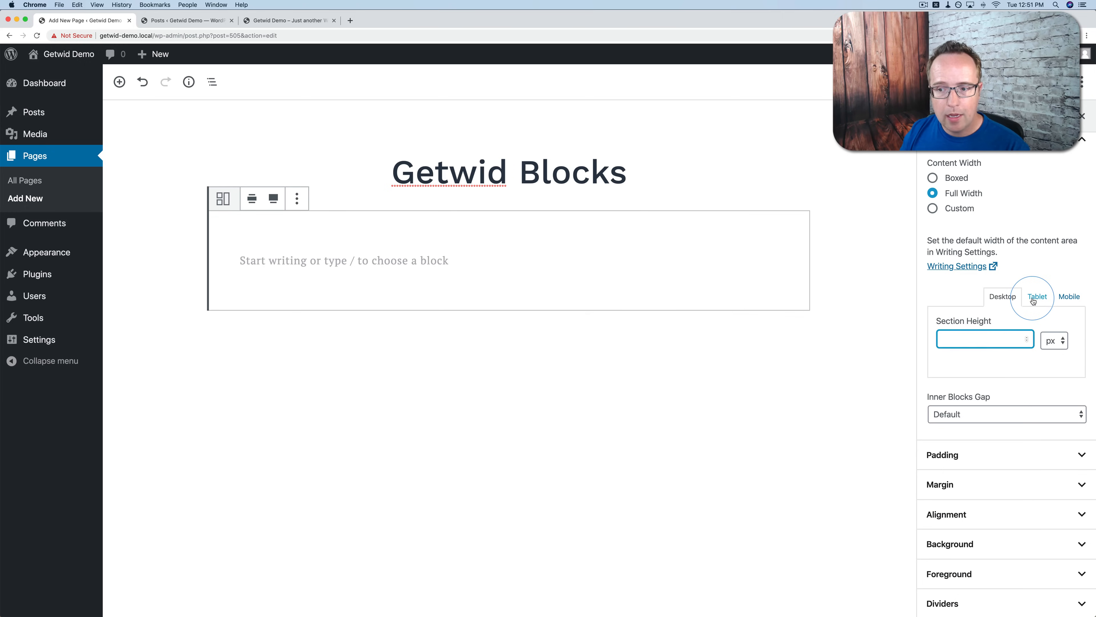
left_click(1069, 296)
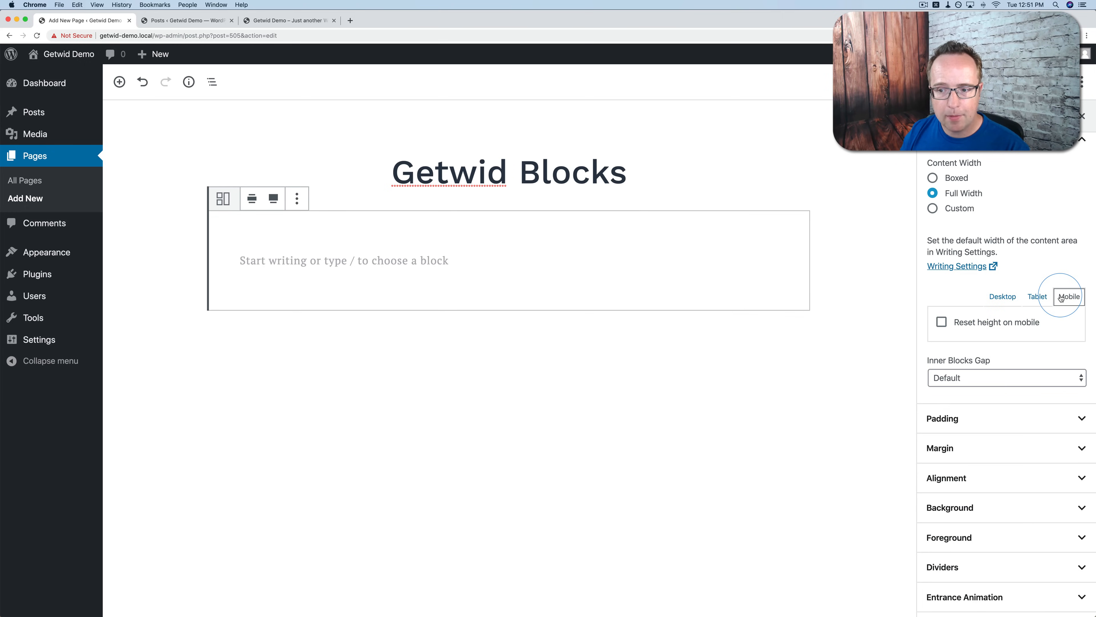
scroll(962, 328, "down", 1)
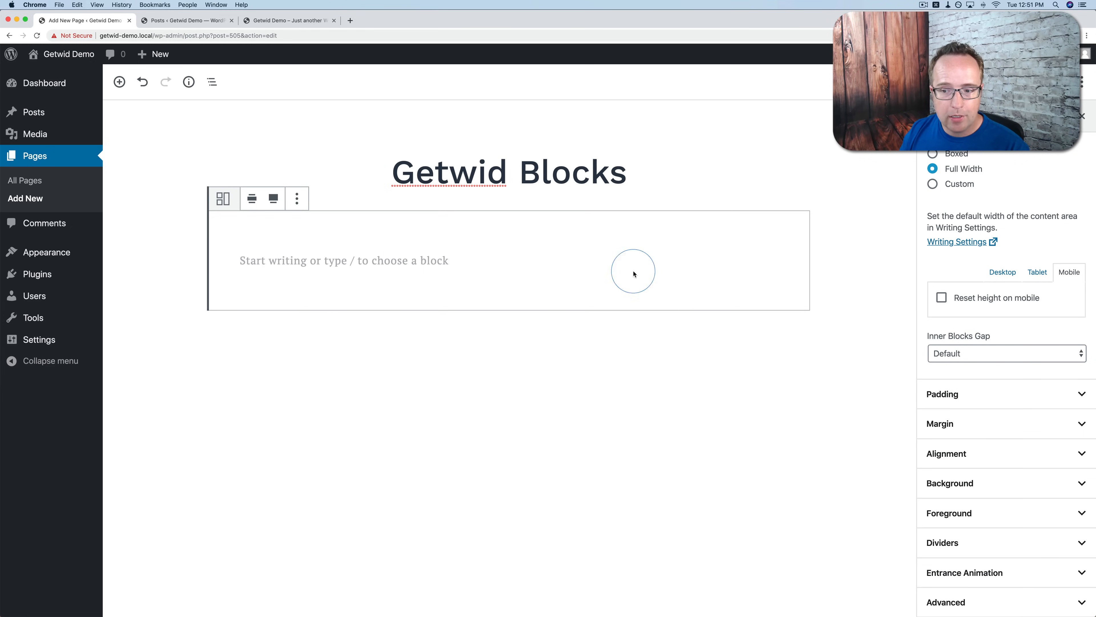
Expand and examine the Section block's Padding, Margin and Alignment settings.
left_click(949, 400)
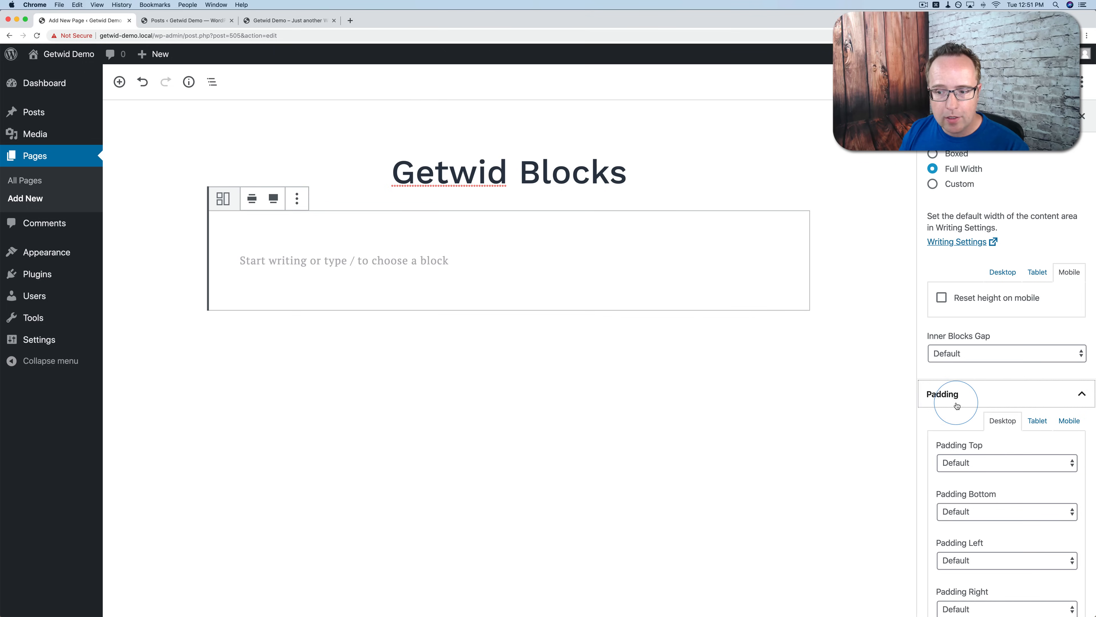
scroll(956, 405, "down", 5)
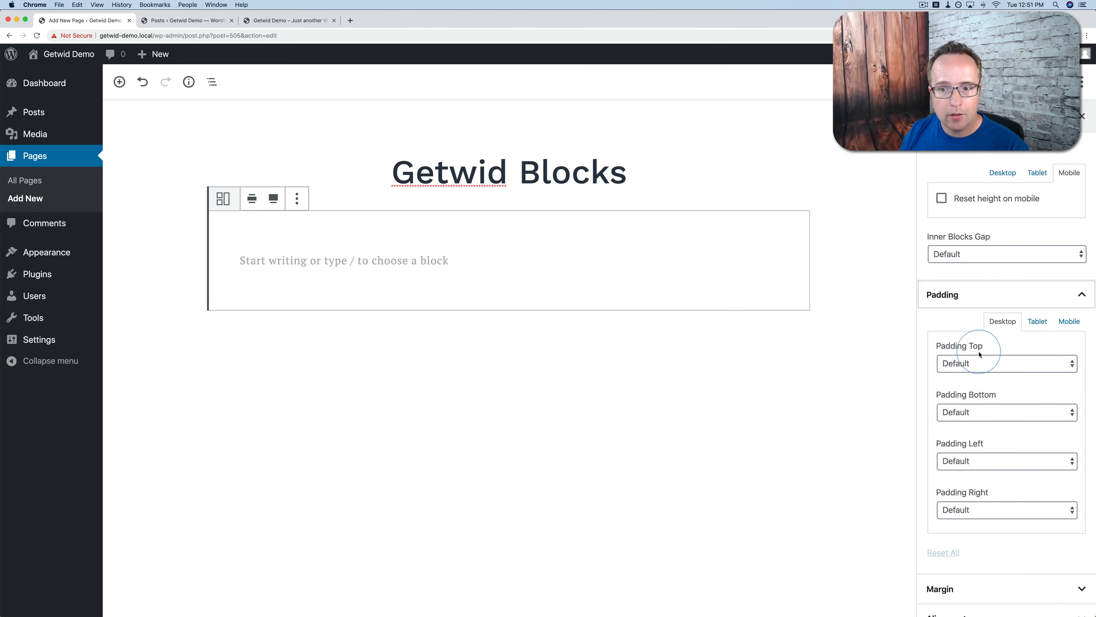
scroll(966, 354, "down", 8)
left_click(956, 427)
scroll(1006, 415, "down", 12)
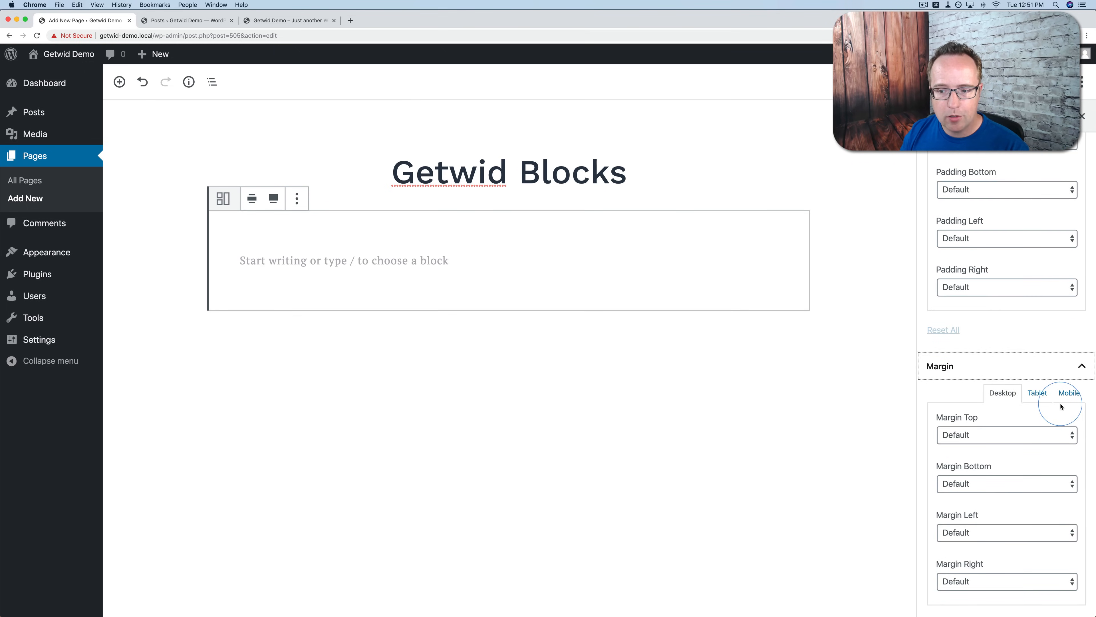
left_click(954, 453)
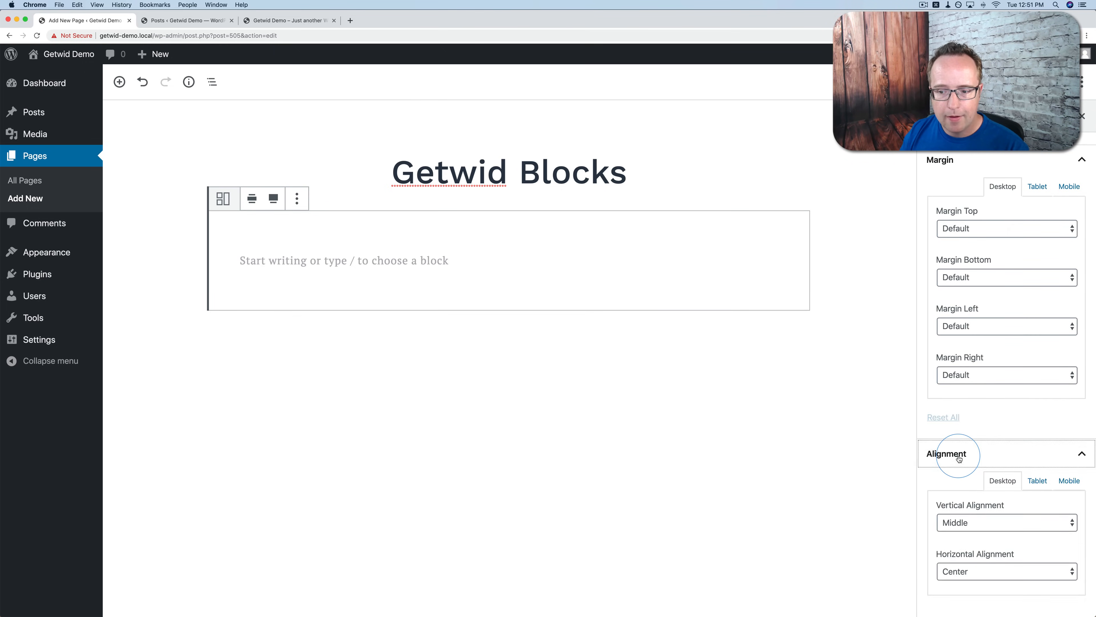
scroll(954, 456, "down", 7)
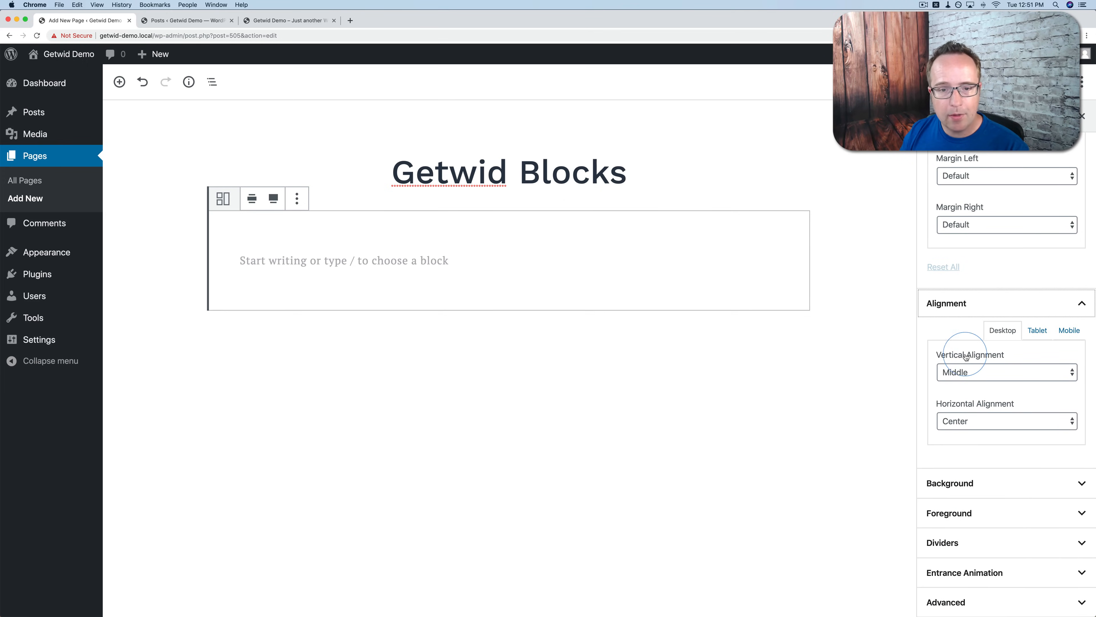
Expand and examine the Section block's Background and Foreground settings.
left_click(984, 483)
scroll(984, 490, "down", 8)
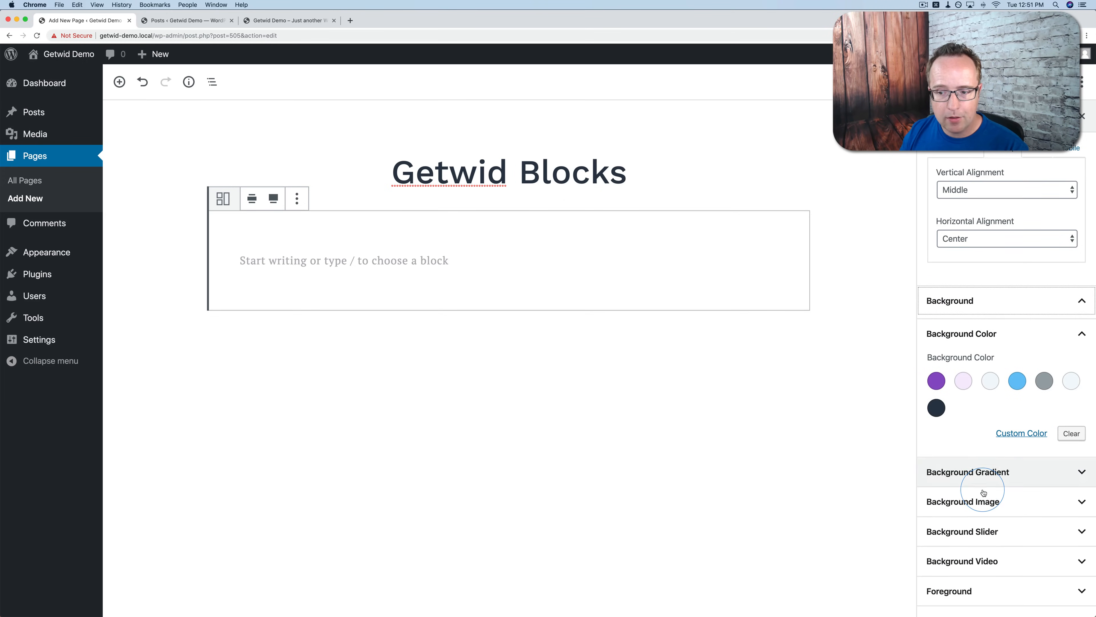
scroll(990, 452, "down", 1)
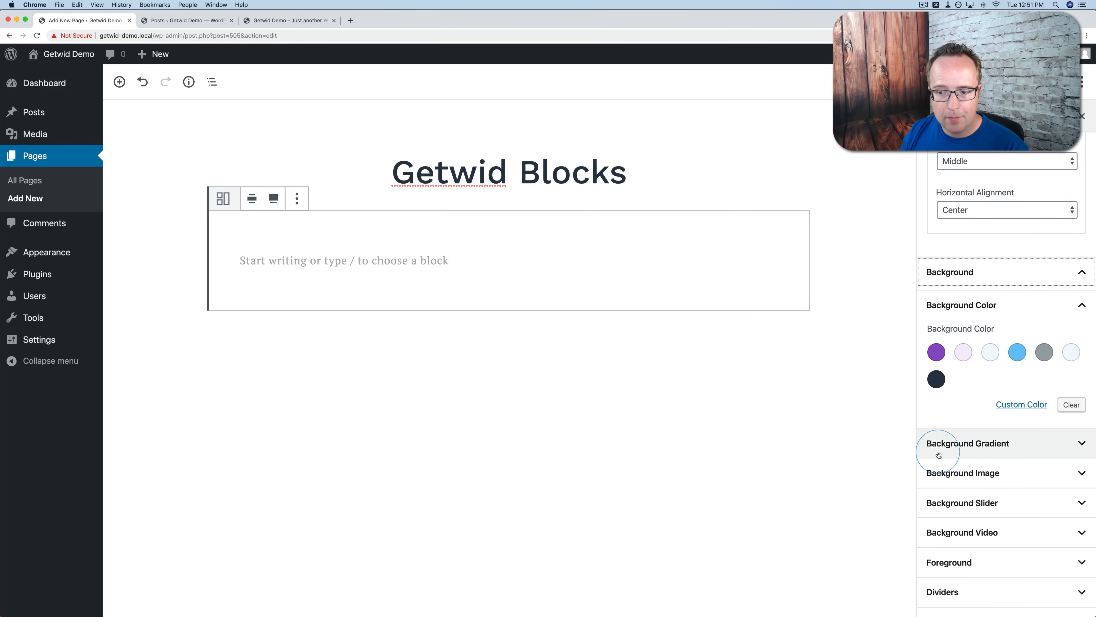
scroll(993, 475, "down", 2)
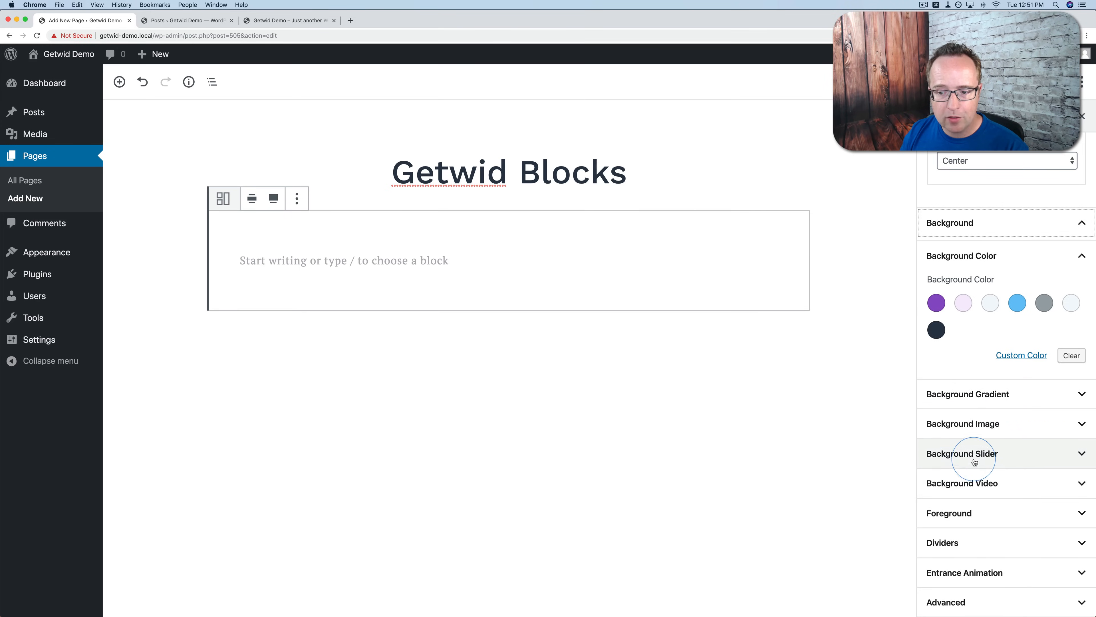
left_click(961, 519)
scroll(961, 519, "down", 7)
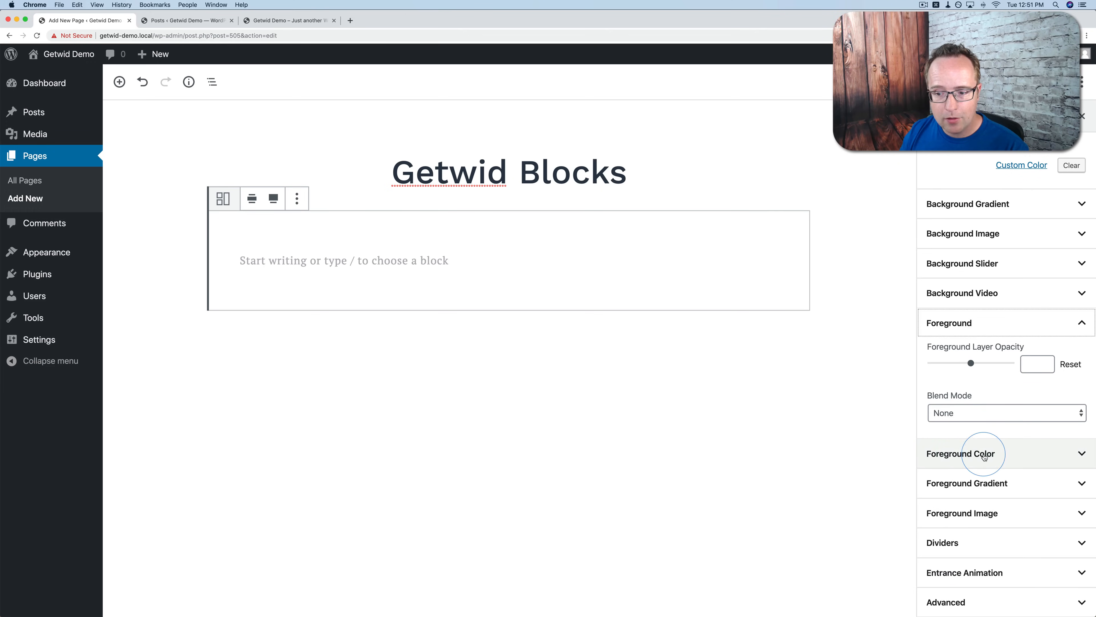
Examine the Section block's Dividers, Entrance Animation and Advanced settings, and collapse the last two groups again.
left_click(977, 546)
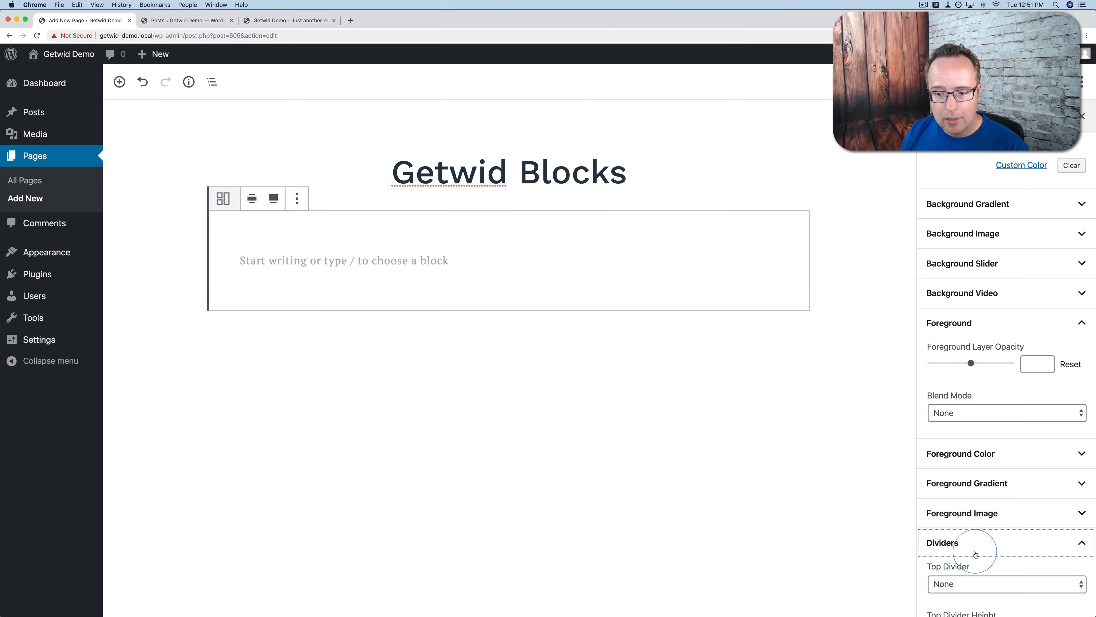
scroll(977, 555, "down", 4)
scroll(976, 554, "down", 4)
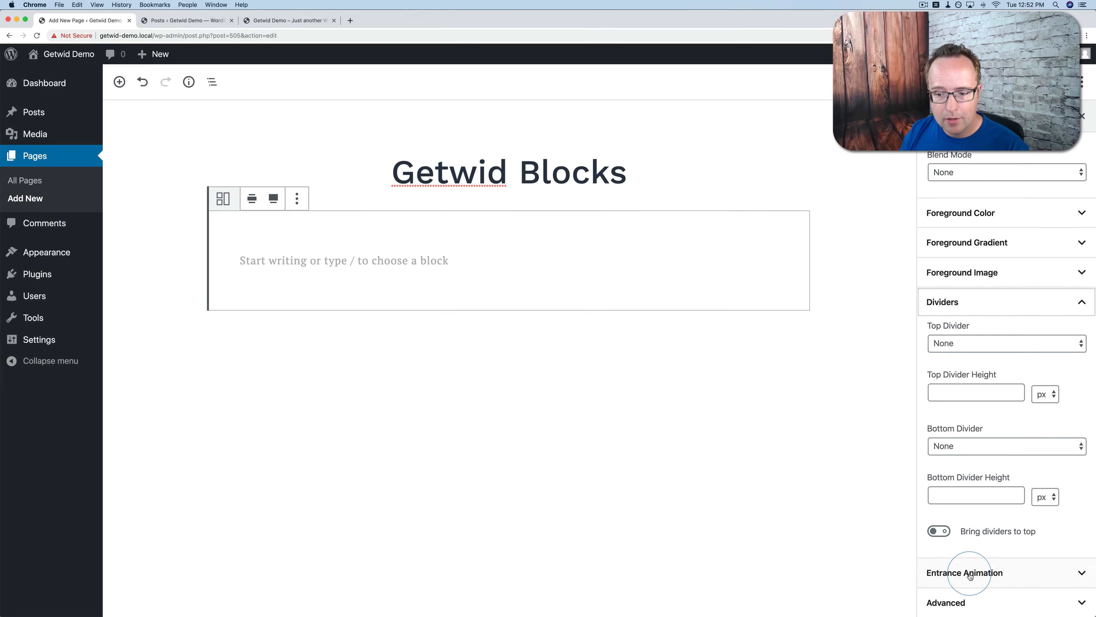
left_click(970, 577)
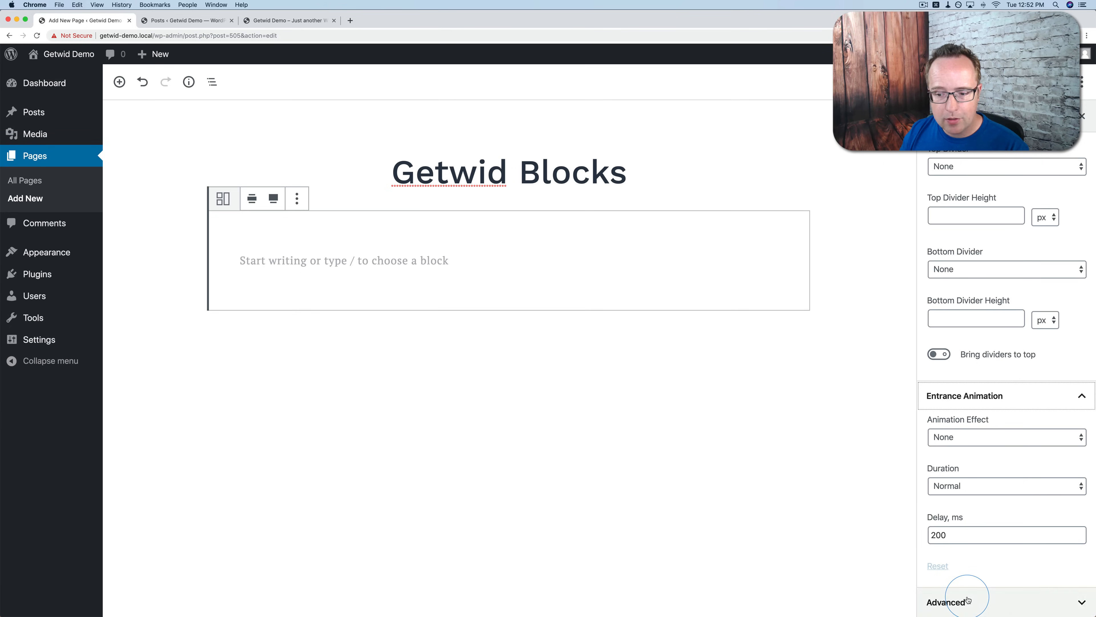
left_click(970, 600)
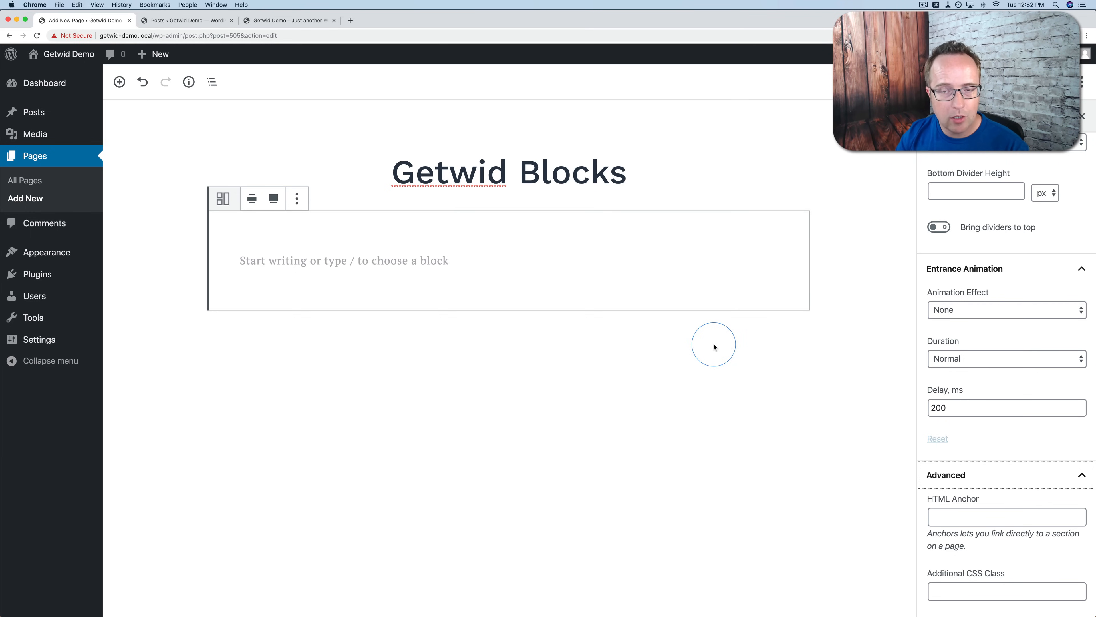
left_click(1048, 269)
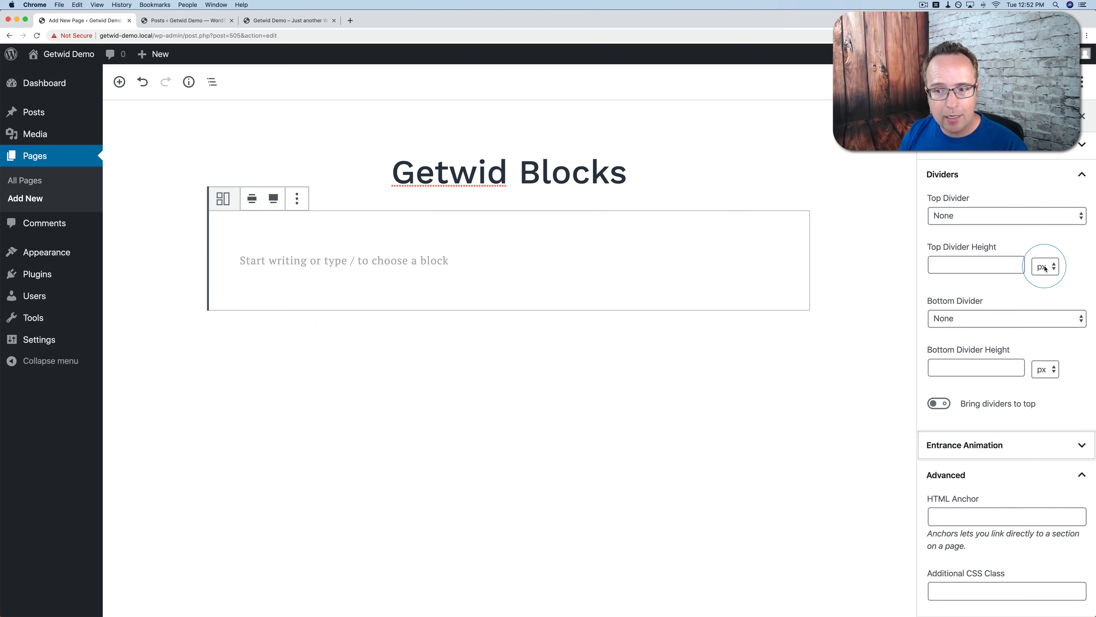
left_click(1004, 476)
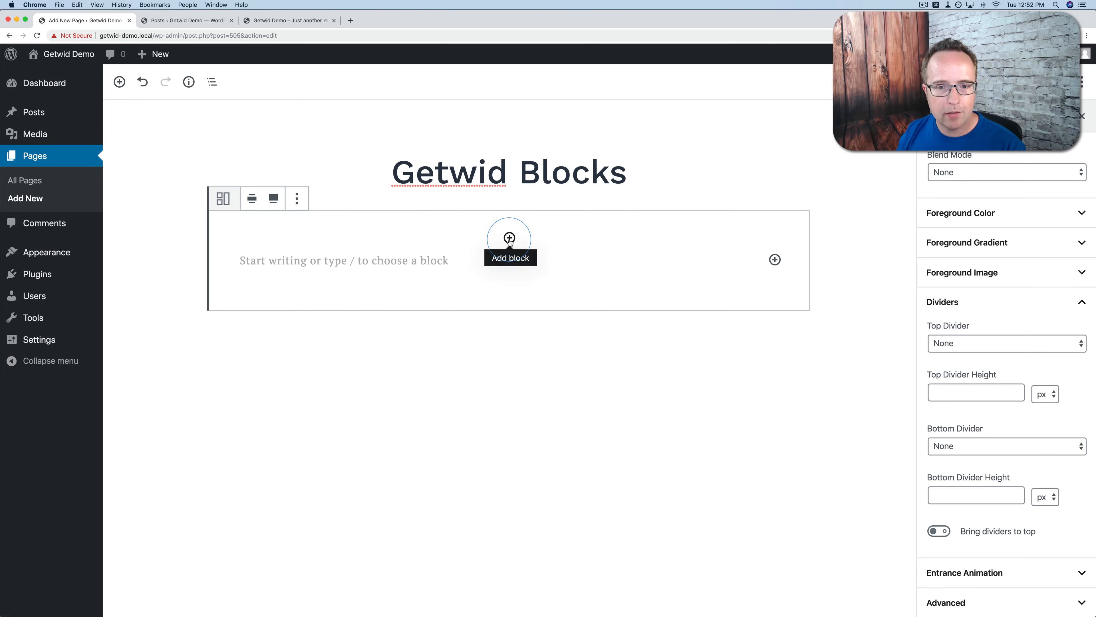
Insert a Media & Text Slider from the Getwid Blocks category inside the Section block.
left_click(509, 238)
left_click(436, 319)
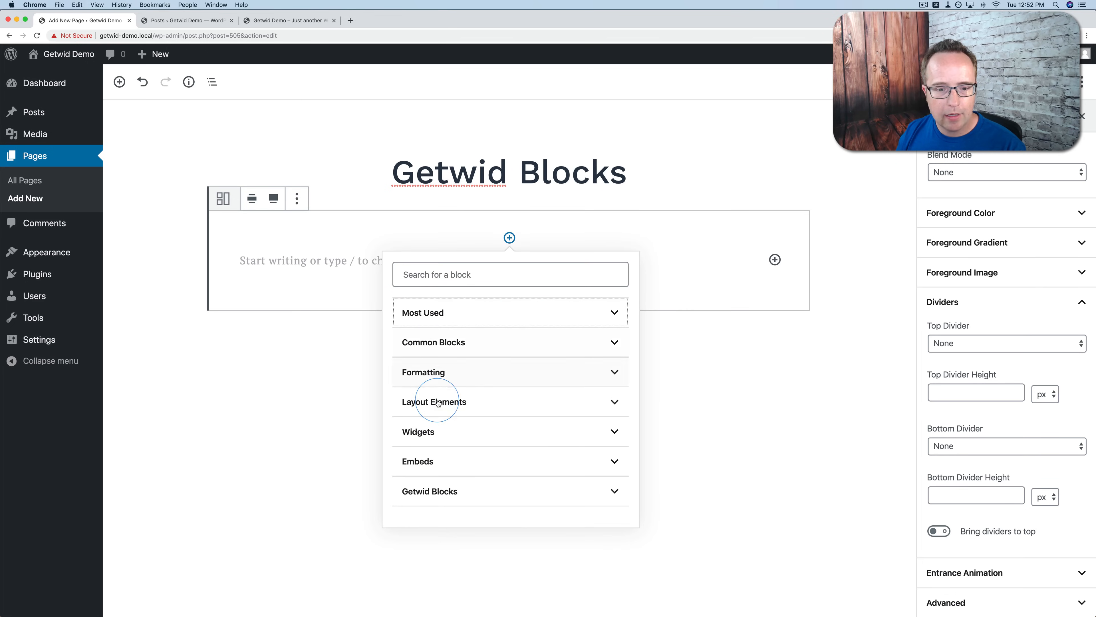
left_click(441, 490)
scroll(475, 397, "down", 1)
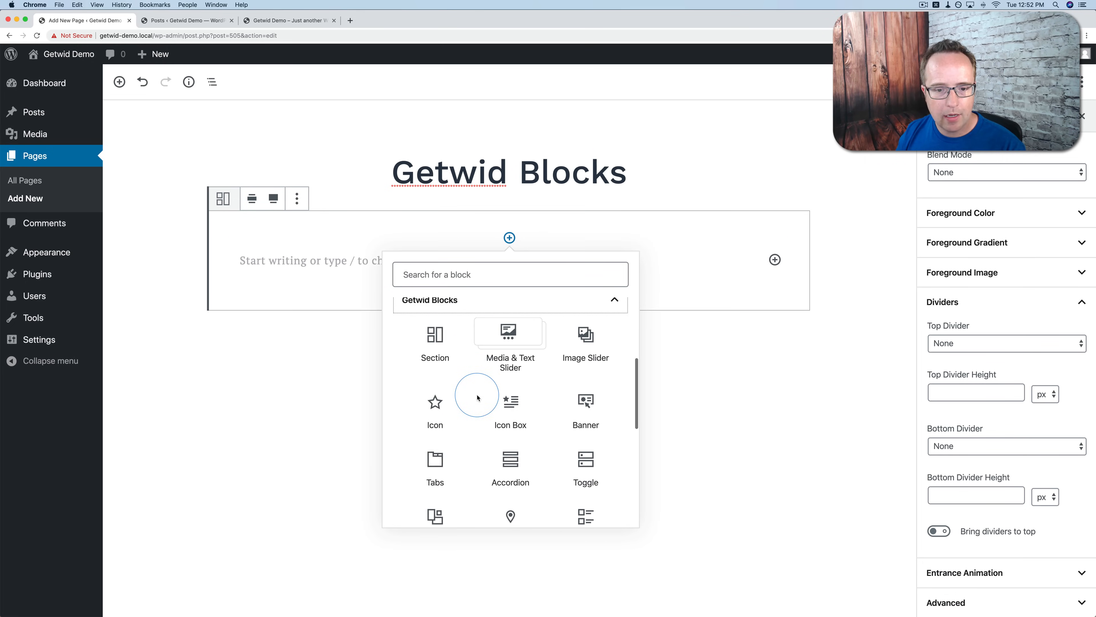
left_click(508, 332)
Give Slide 1 the blurred yellow-and-pink image from the media library and the heading "Hello World".
left_click(321, 271)
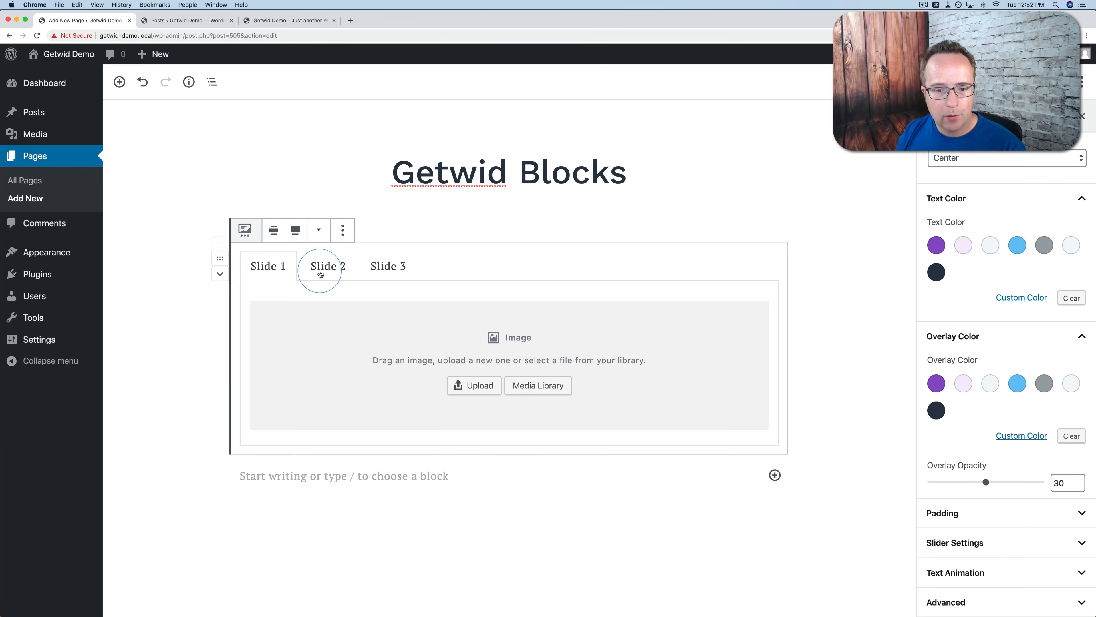
left_click(535, 390)
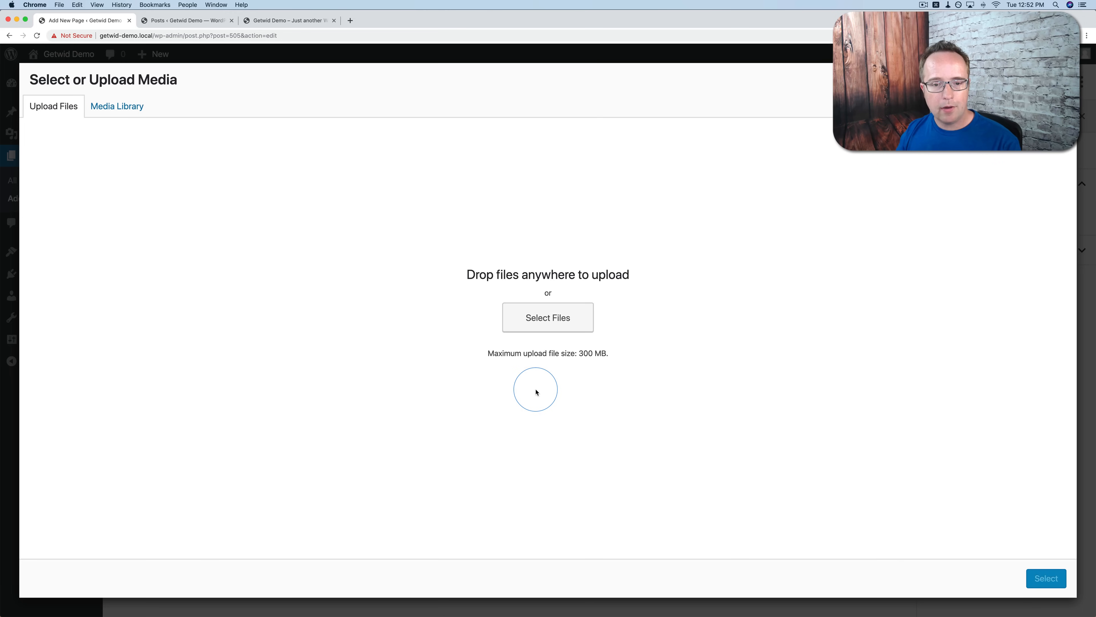
left_click(120, 106)
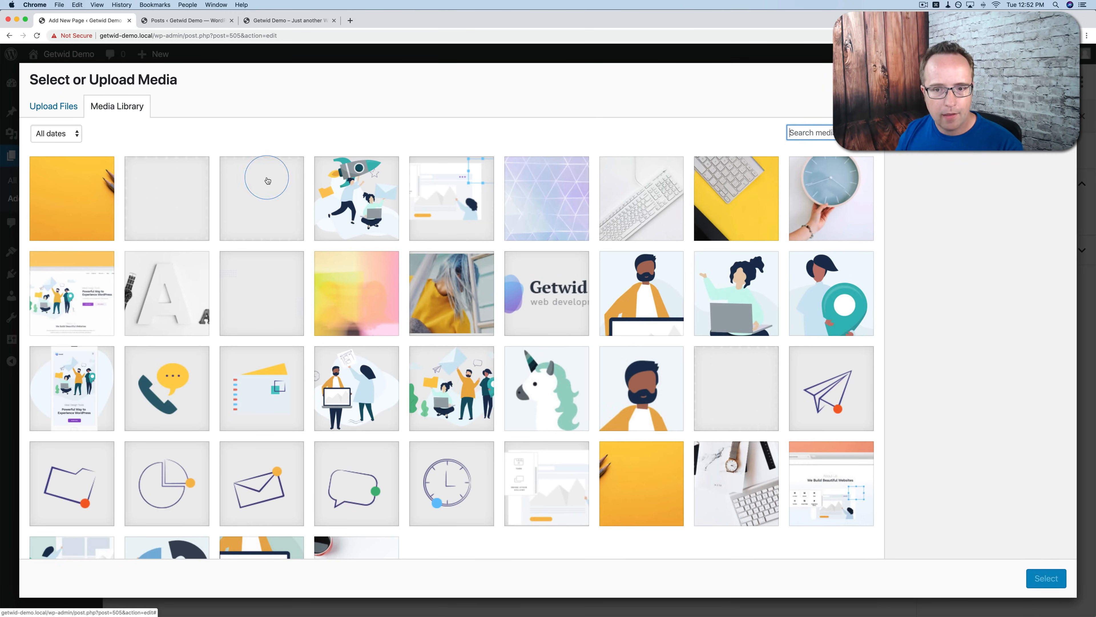
left_click(395, 263)
left_click(1046, 578)
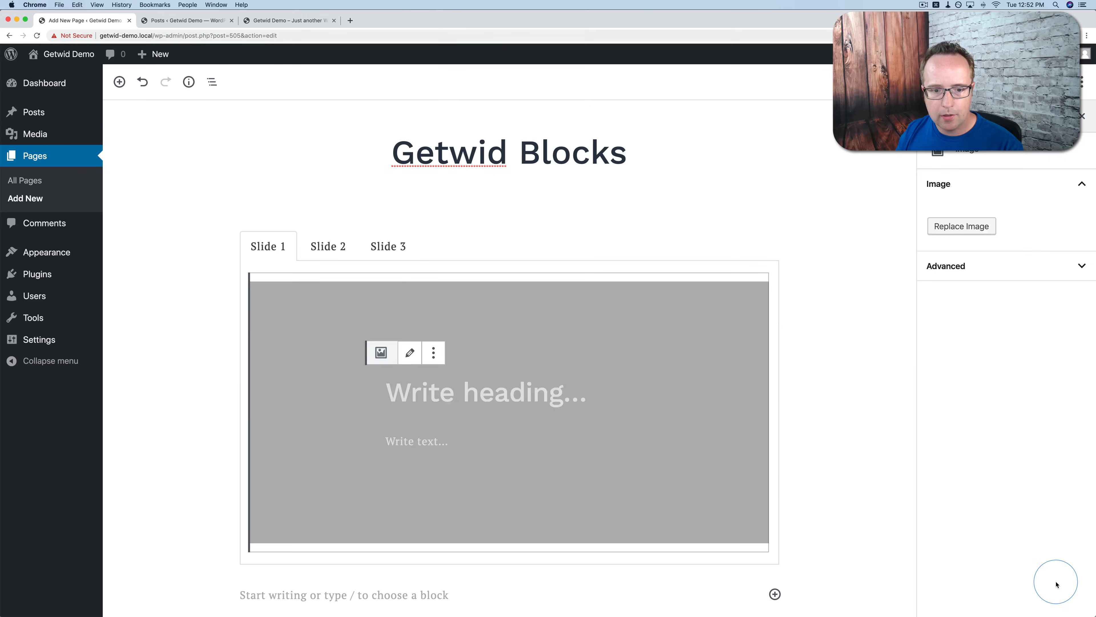
left_click(509, 396)
type("Hello World")
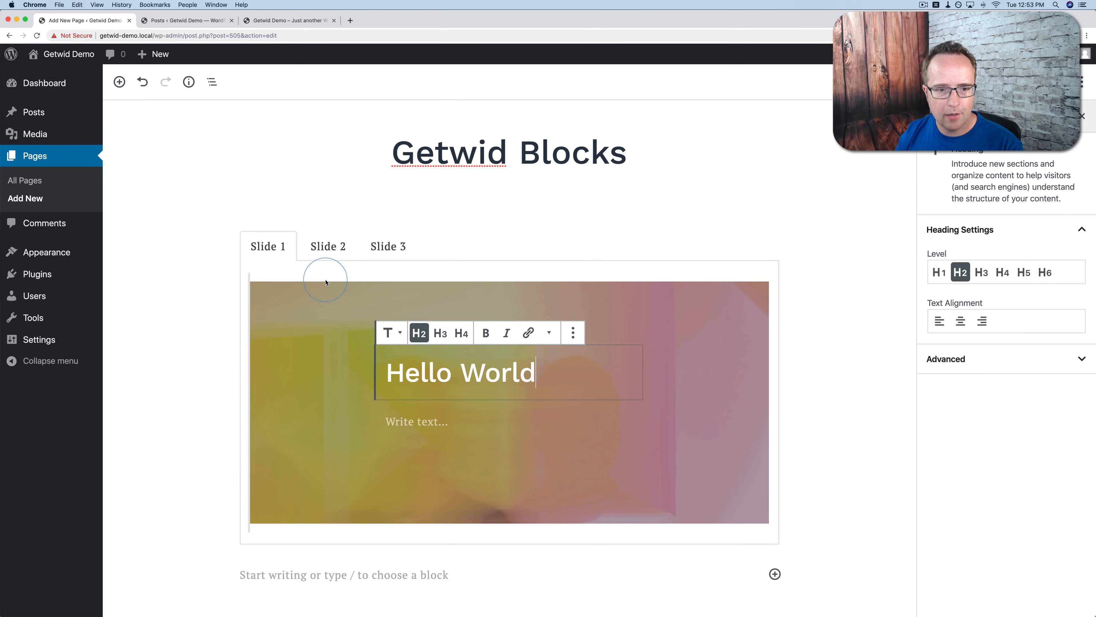
Give Slide 2 the library photo of the blue-haired person in a yellow sweater and the heading "Blue Hair".
left_click(328, 248)
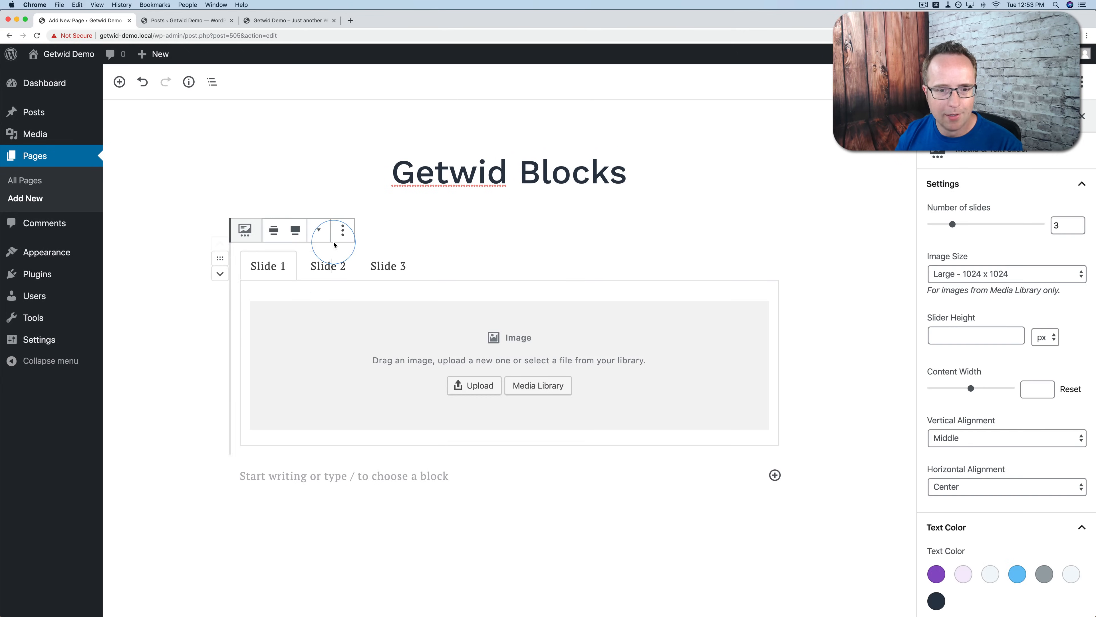
left_click(528, 384)
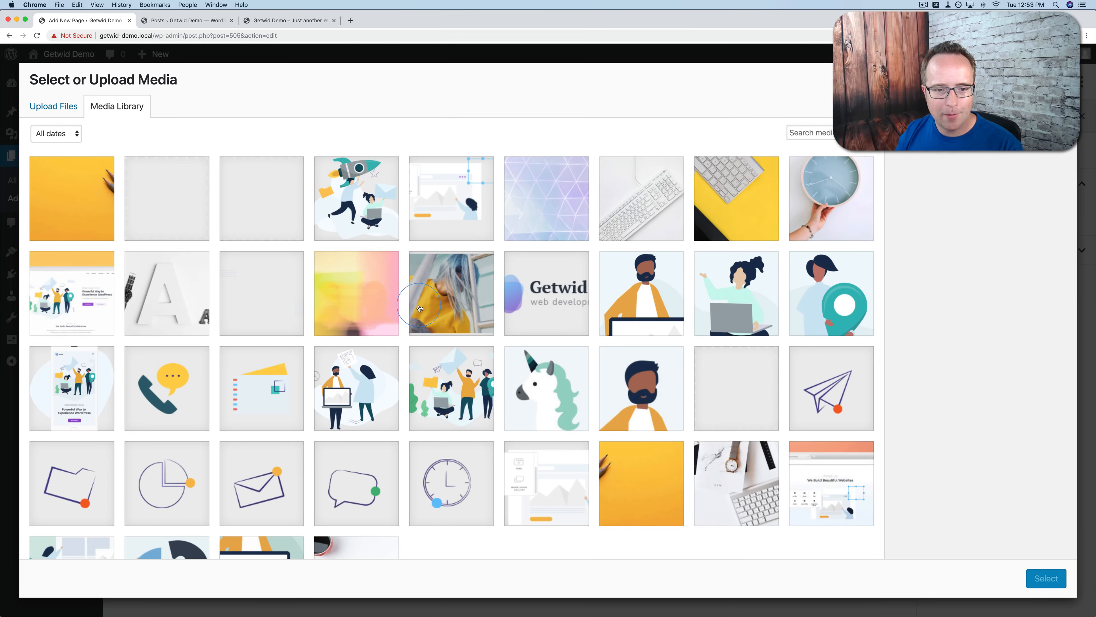
left_click(419, 308)
left_click(1044, 579)
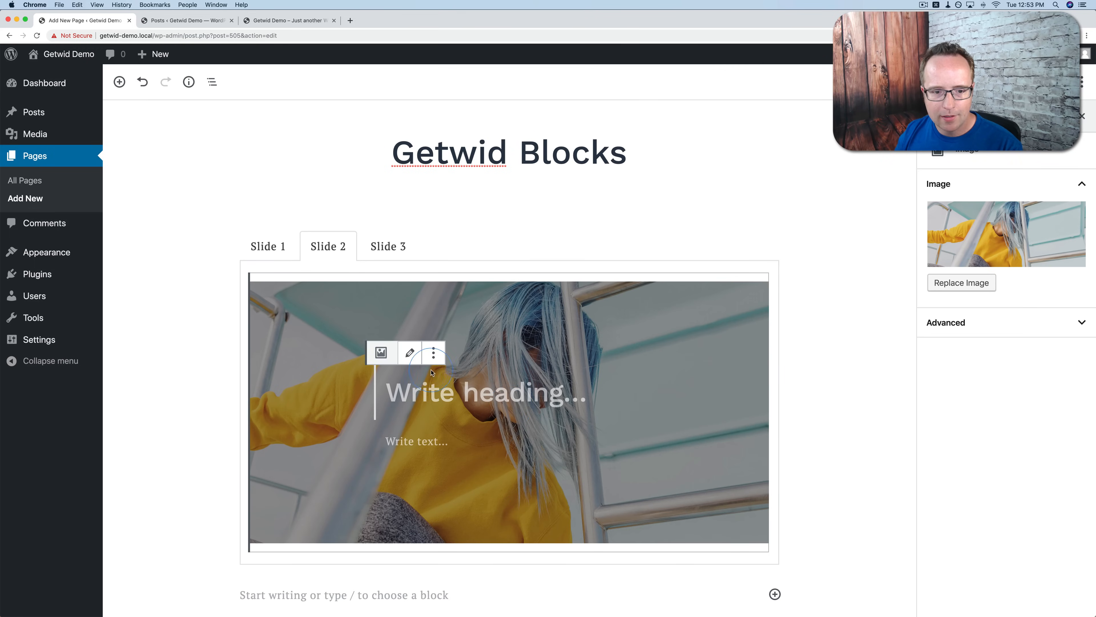
left_click(432, 388)
type("Blue Hai")
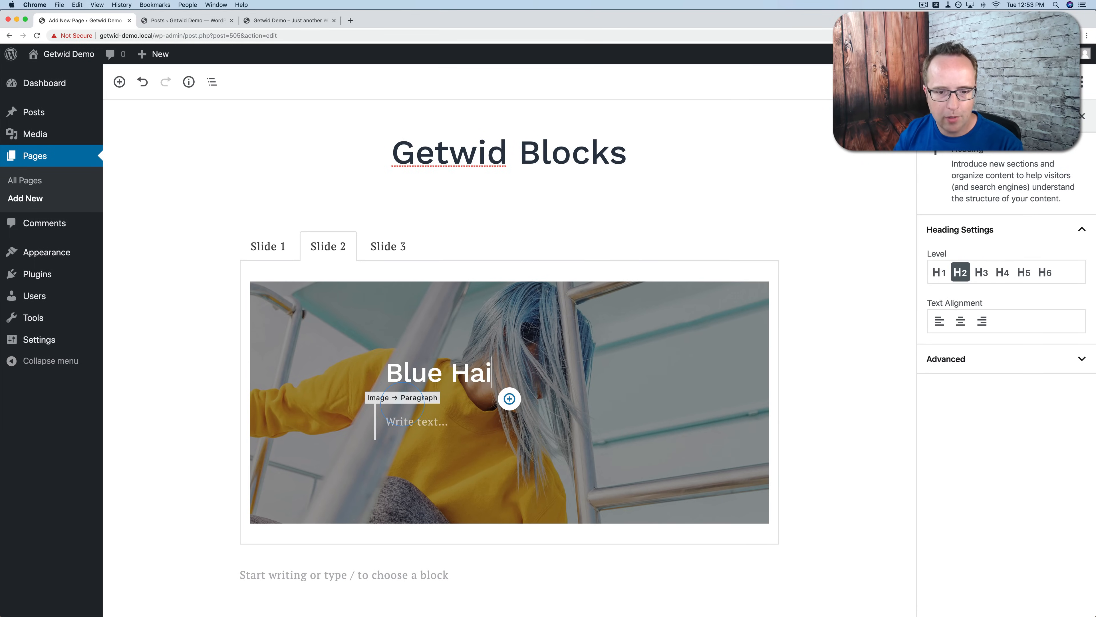
type("r")
Give Slide 3 the library image image-stack-gallery3.jpg and the heading "Yellow Desk".
left_click(388, 246)
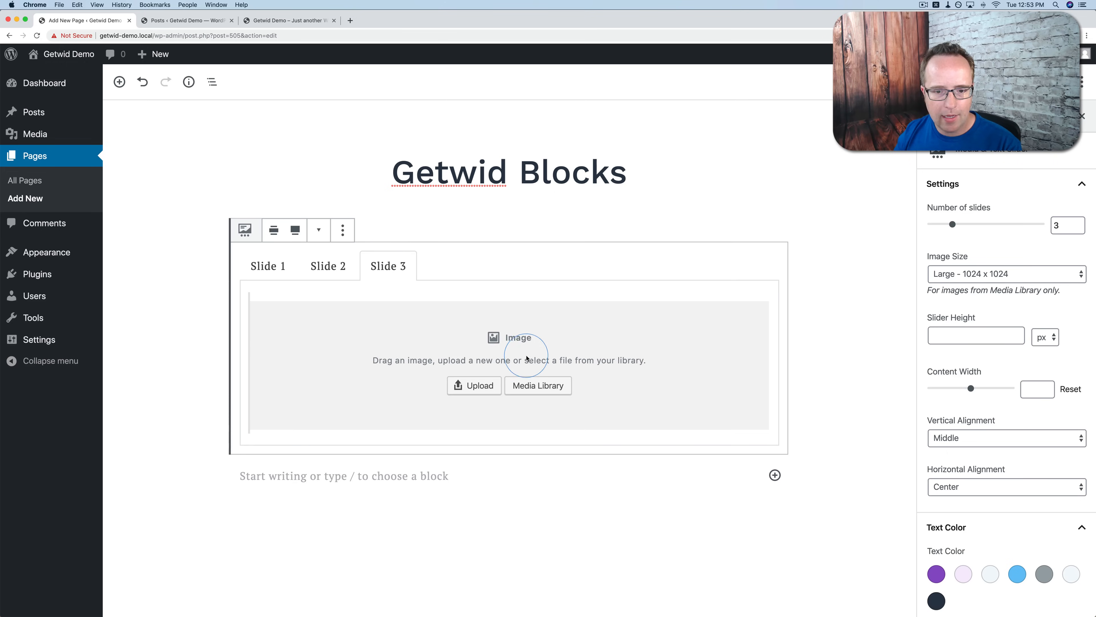
left_click(531, 385)
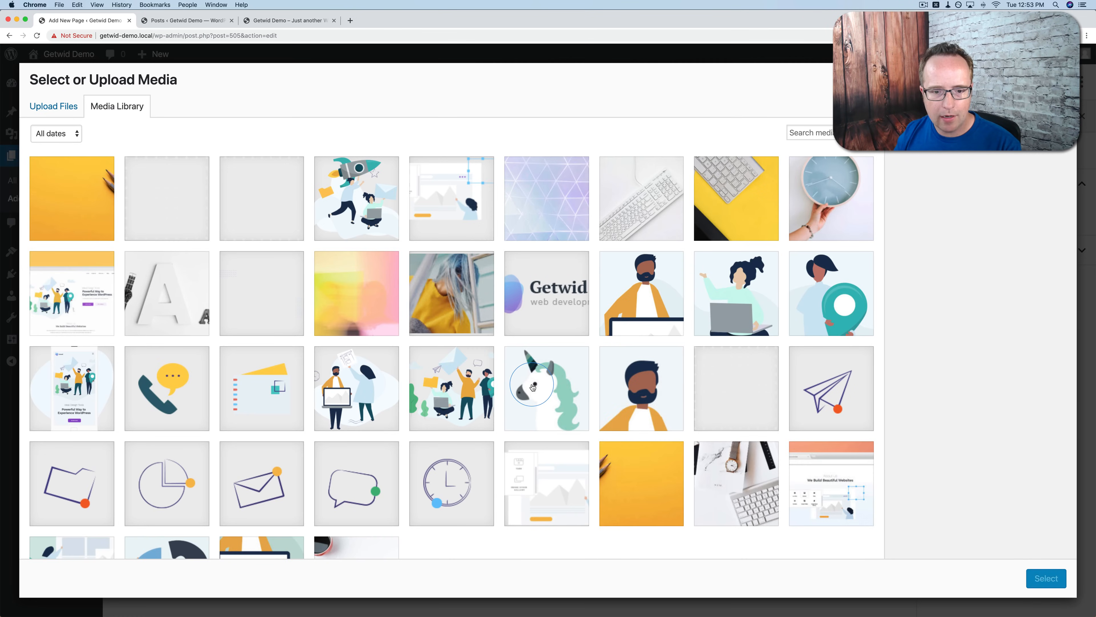
left_click(736, 199)
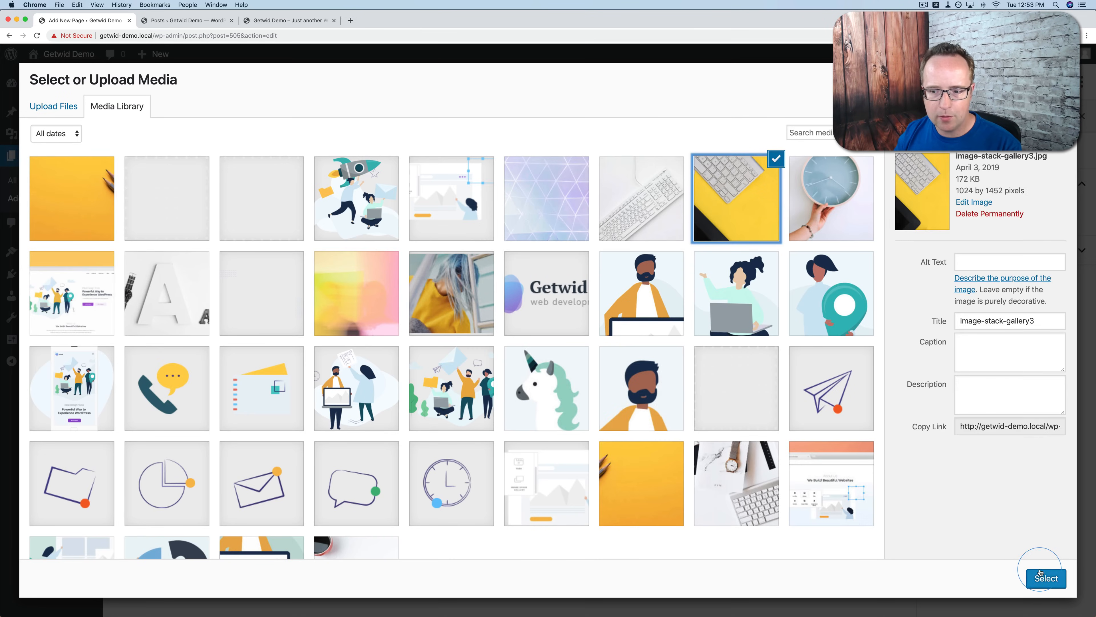
left_click(1046, 577)
left_click(419, 388)
type("Yellow Desk")
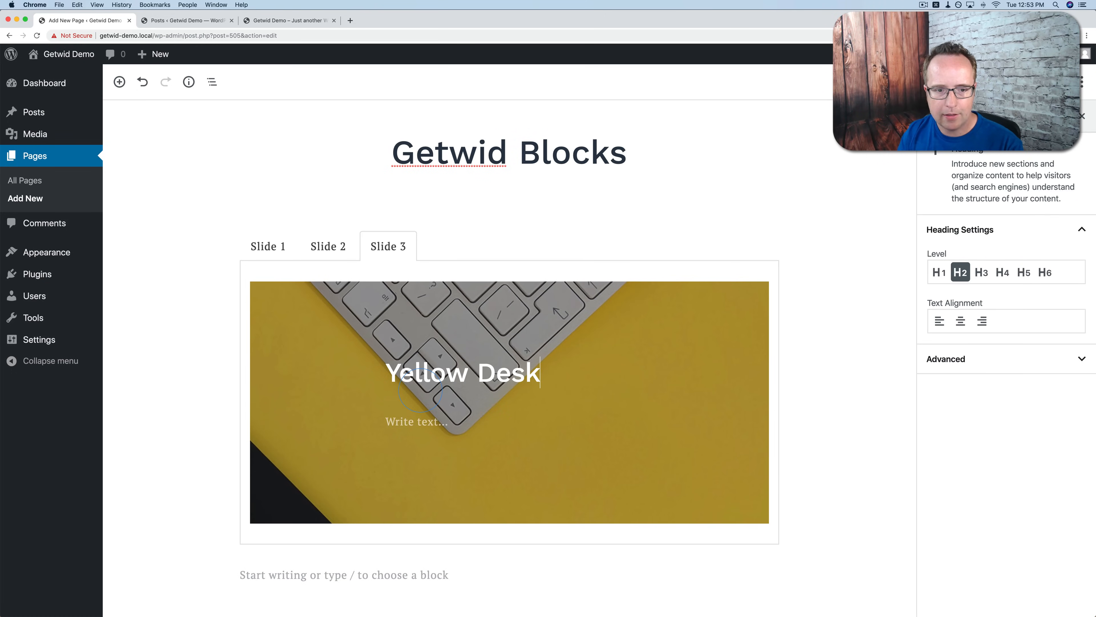
Publish the Getwid Blocks page and open its published version.
left_click(634, 255)
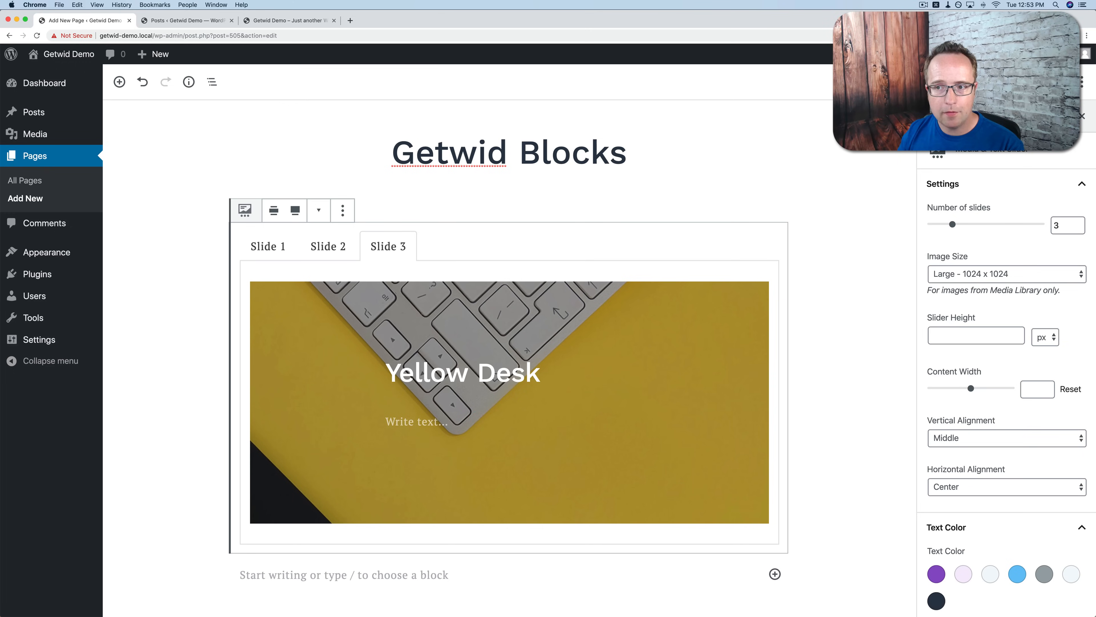
left_click(1017, 82)
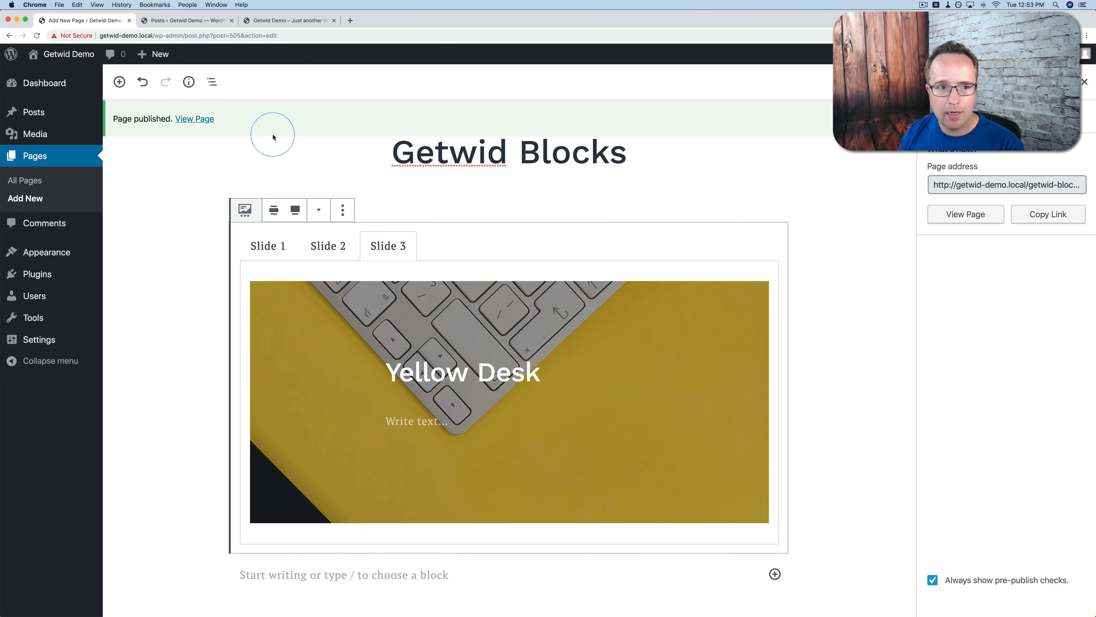
left_click(207, 119)
Advance through the slider's three slides on the published page to check how they display.
scroll(455, 360, "down", 2)
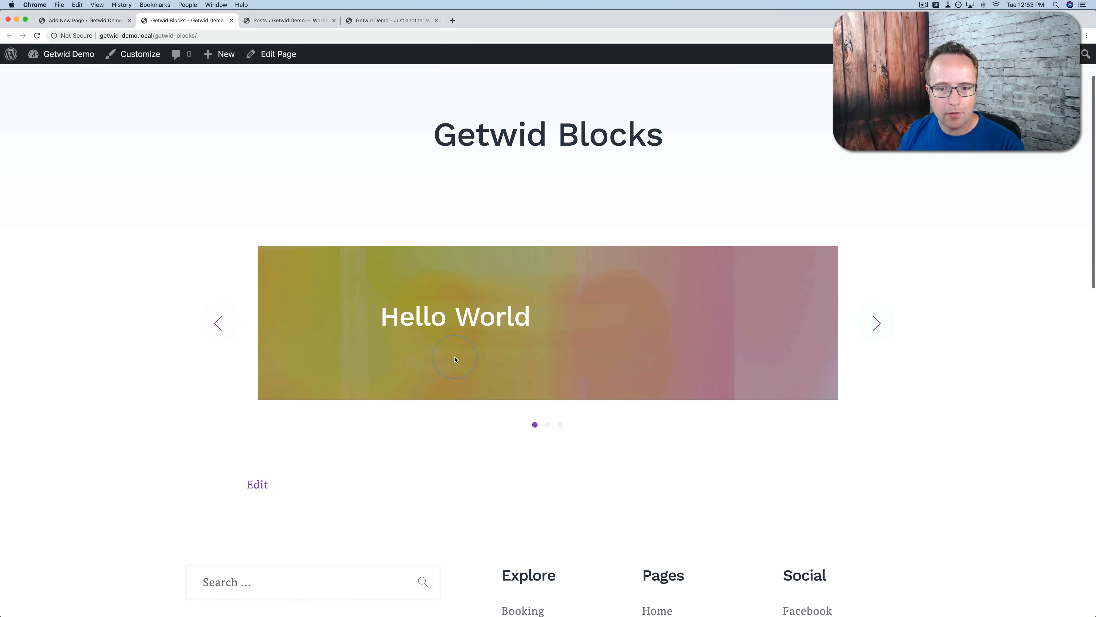
left_click(875, 322)
left_click(874, 322)
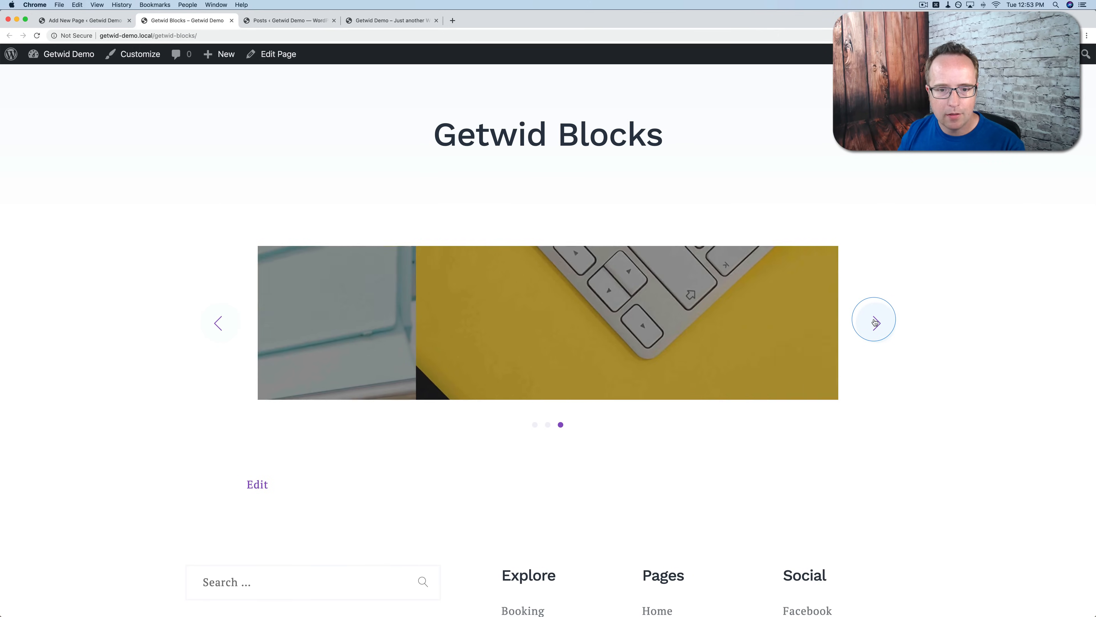
left_click(406, 352)
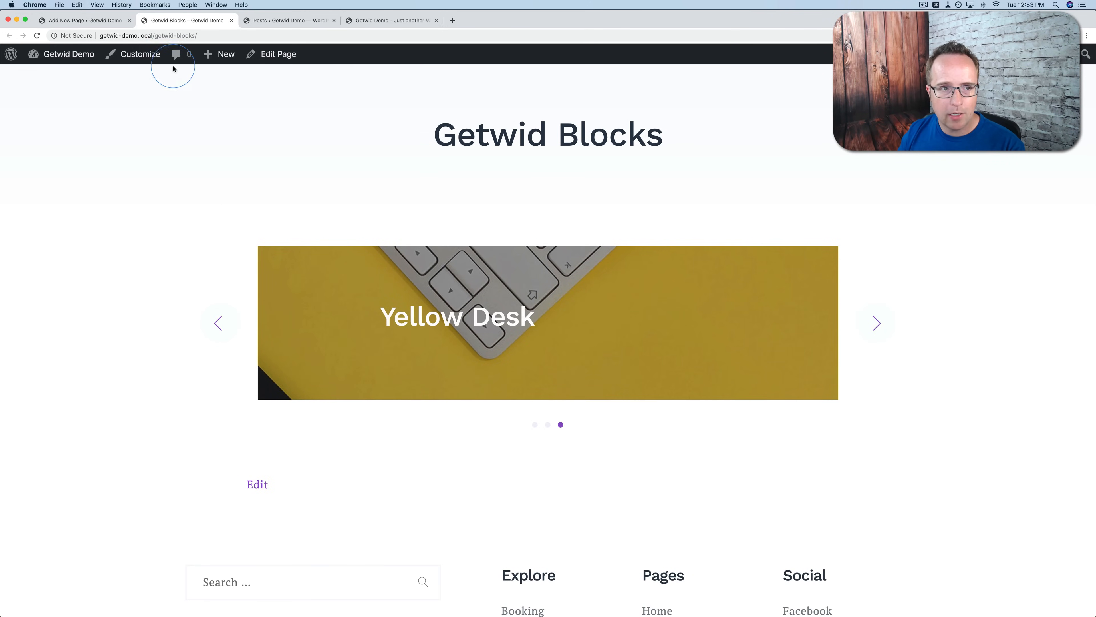
Return to the page editor, close the post-publish details and dismiss the published notice.
left_click(86, 20)
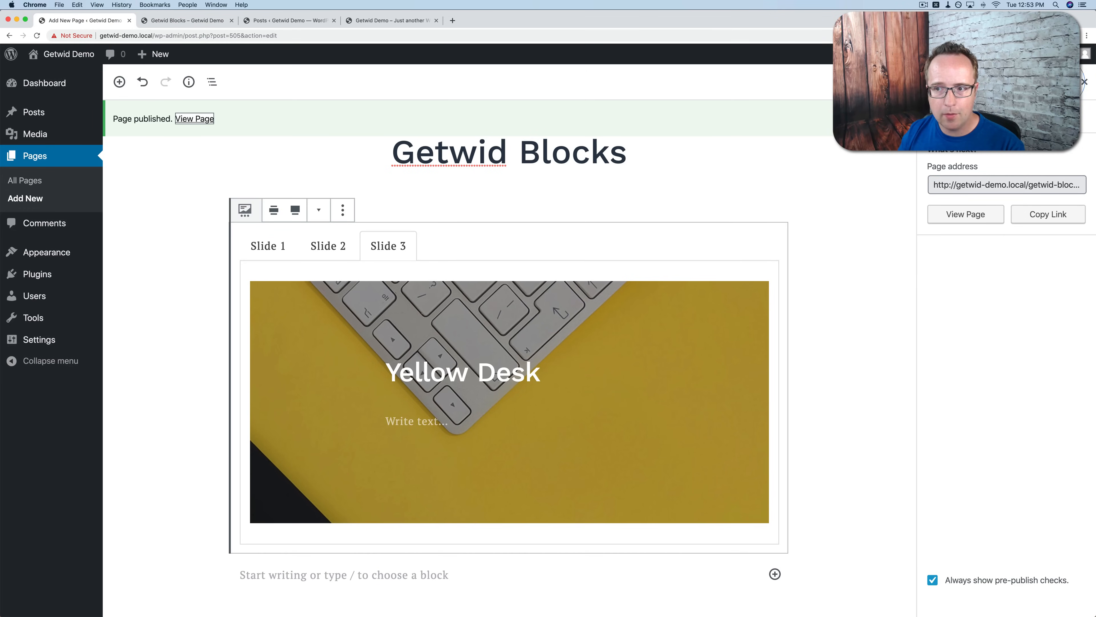
left_click(1084, 83)
left_click(947, 115)
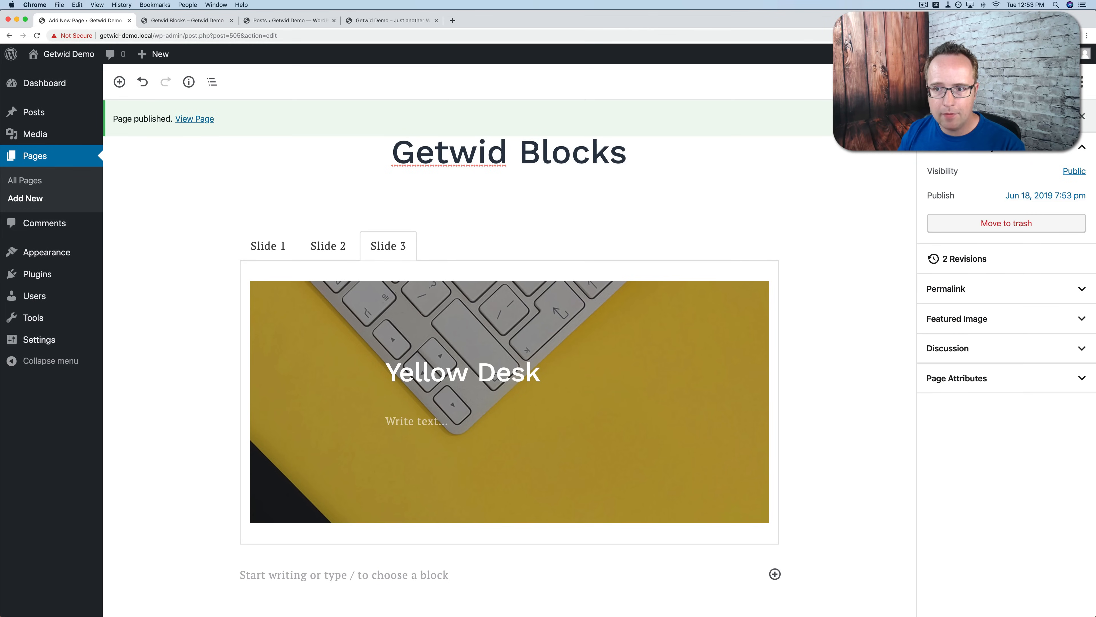
left_click(904, 117)
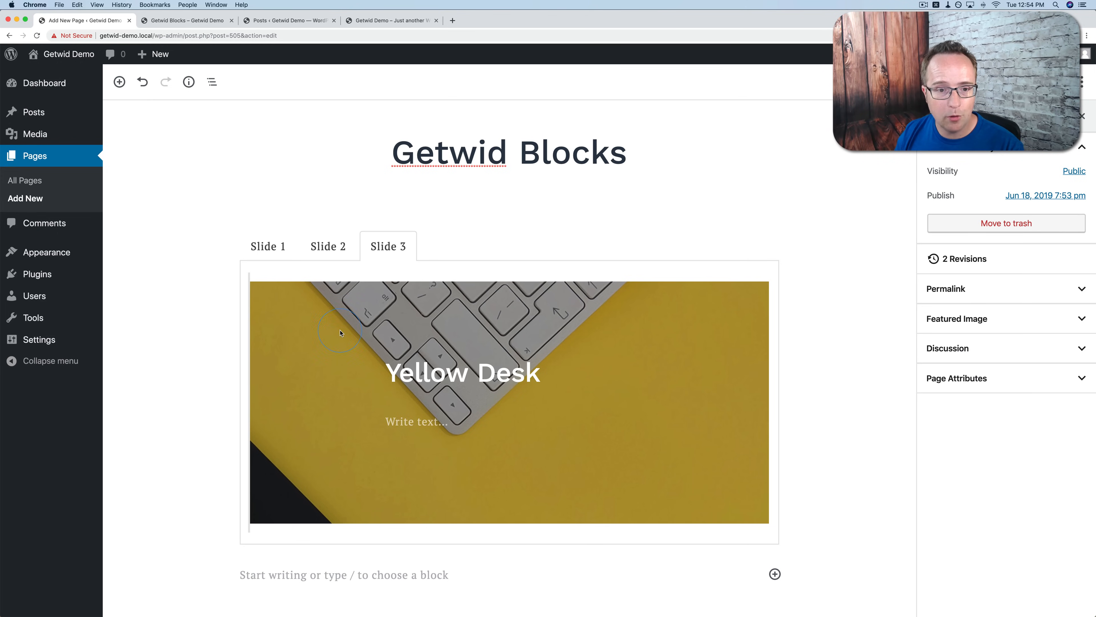
Select the slider from Slide 1, review its image size options and reduce the content width.
left_click(286, 245)
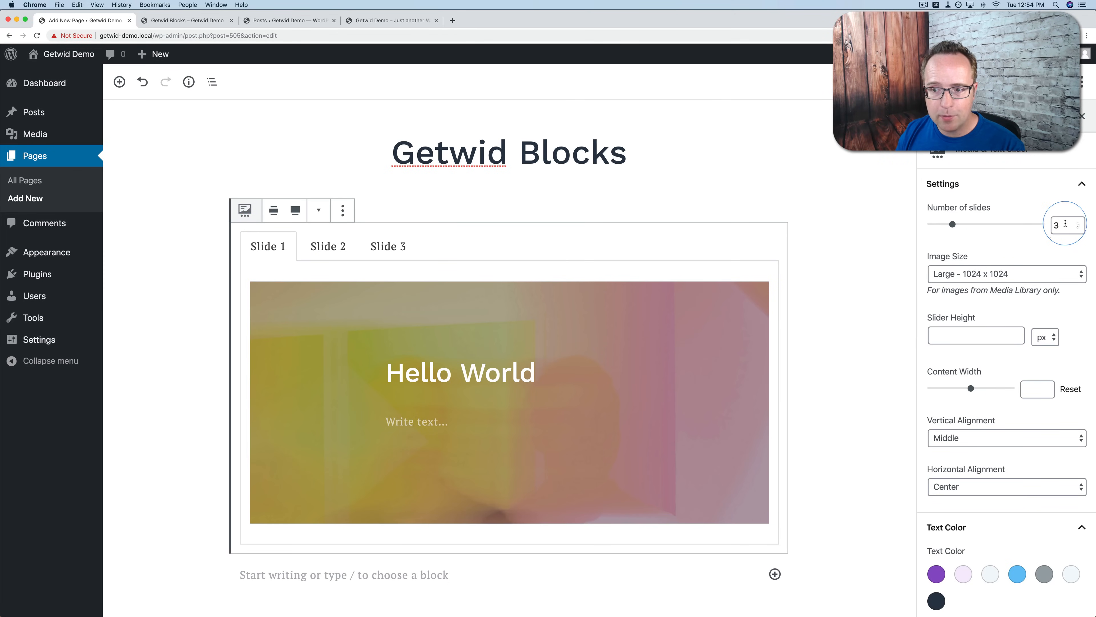
left_click(1008, 273)
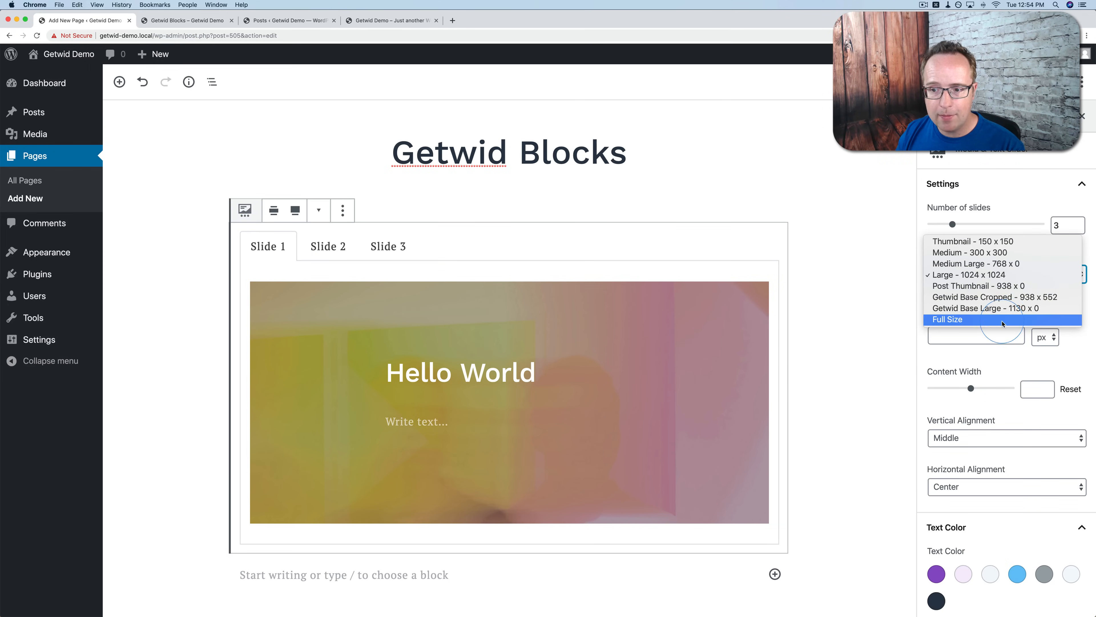
left_click(989, 349)
scroll(986, 345, "down", 2)
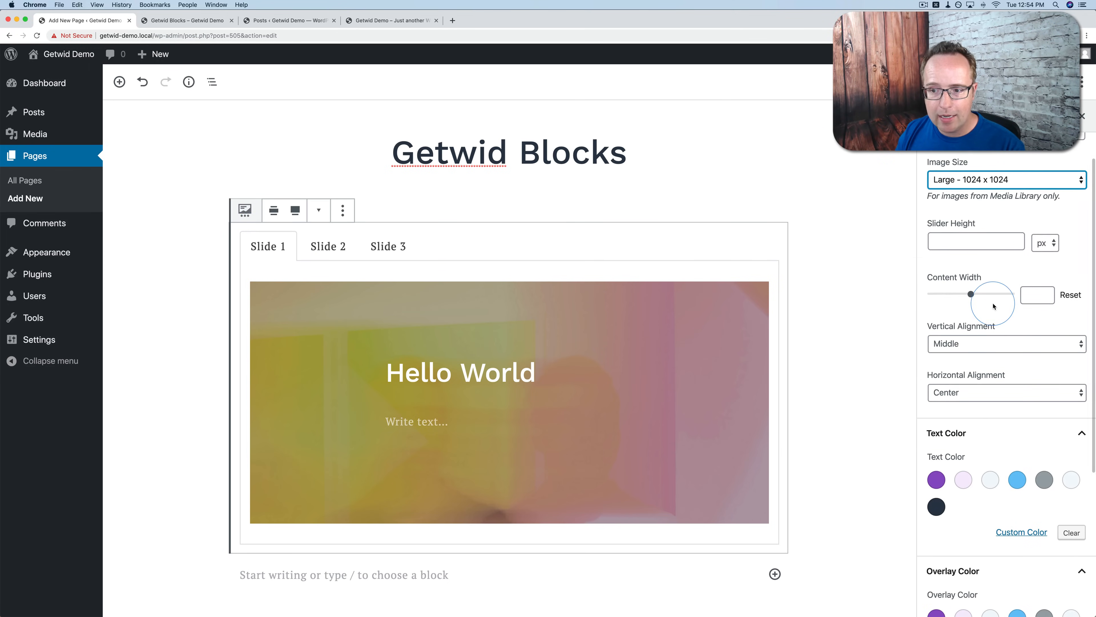
mouse_move(972, 295)
left_mouse_down()
mouse_move(961, 306)
mouse_move(975, 296)
mouse_move(933, 297)
mouse_move(963, 298)
left_mouse_up()
Set the slider's text color to purple and its overlay color to light blue.
scroll(954, 338, "down", 5)
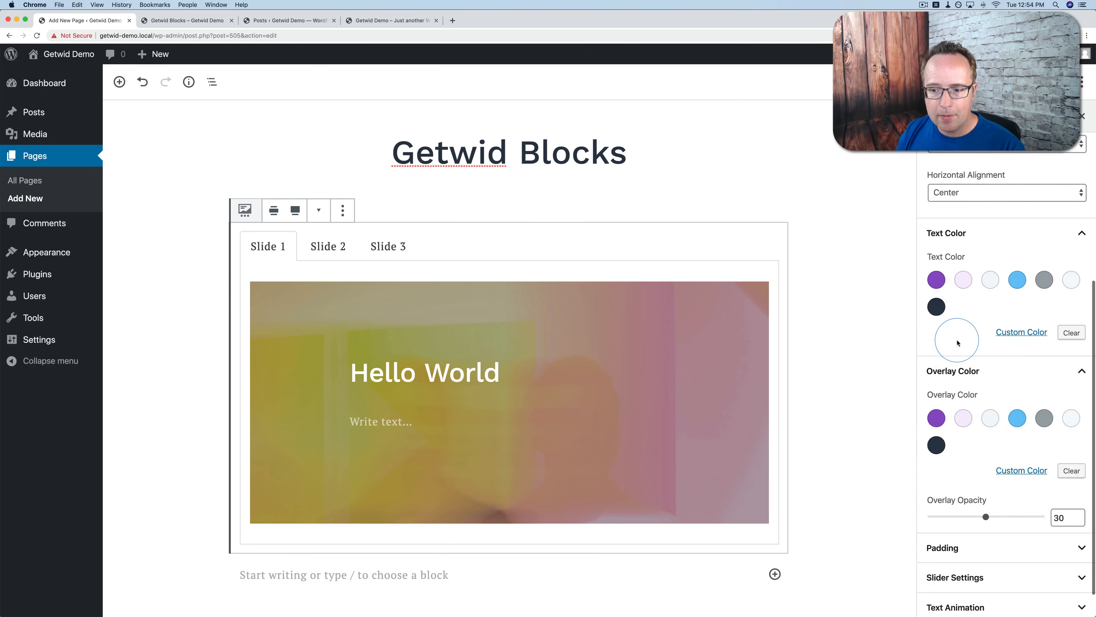
left_click(936, 254)
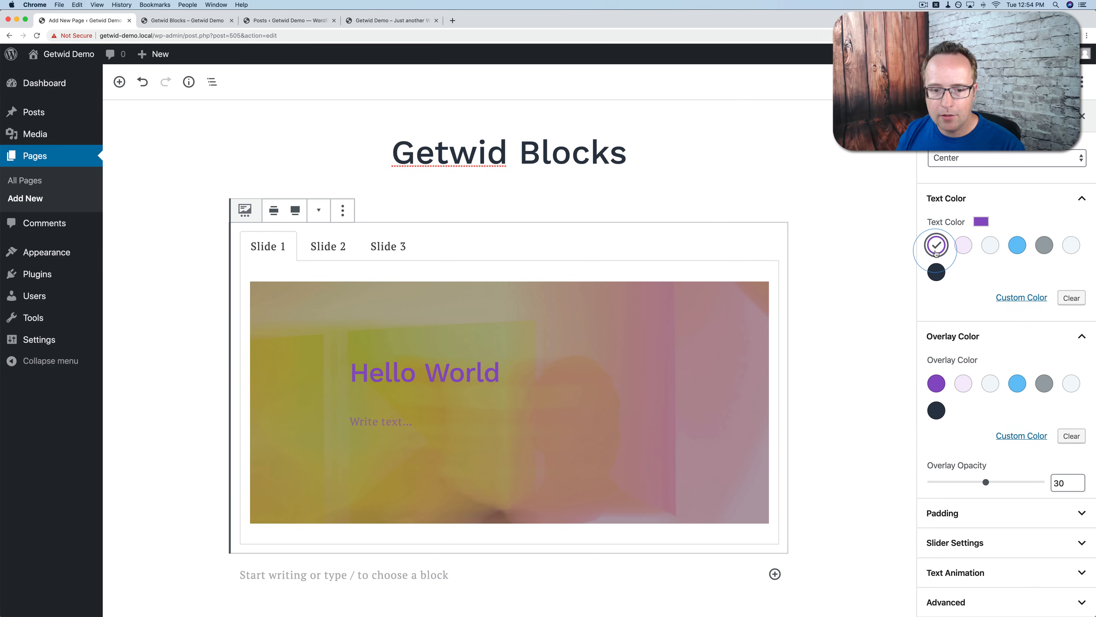
left_click(1021, 386)
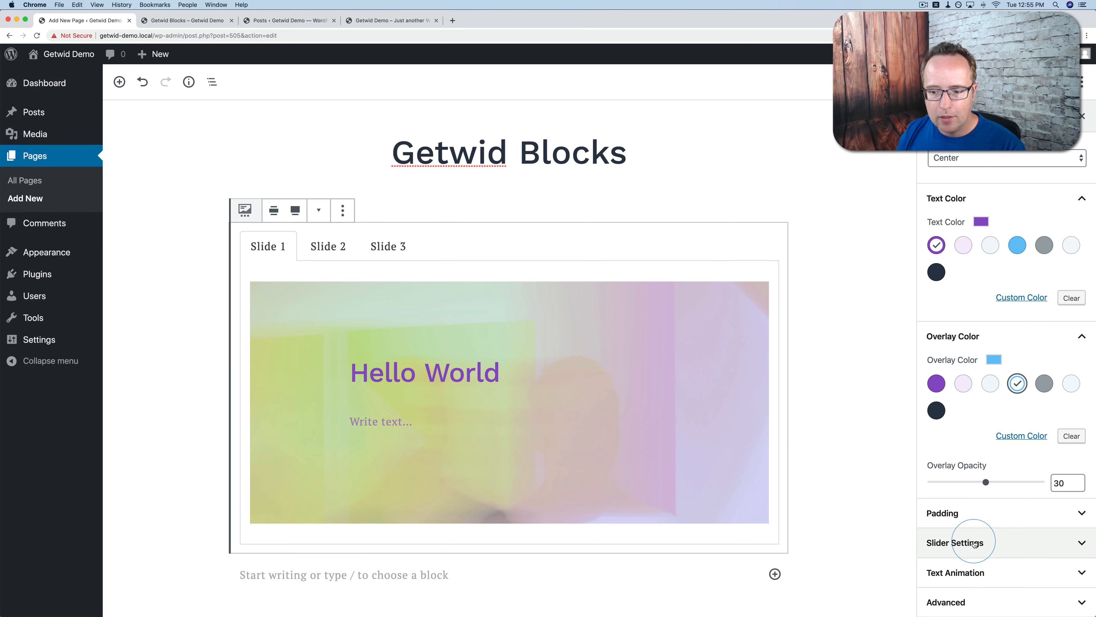
Examine the slider's animation effect and speed, text animation and additional CSS class settings.
left_click(956, 543)
scroll(957, 549, "down", 1)
scroll(957, 549, "down", 5)
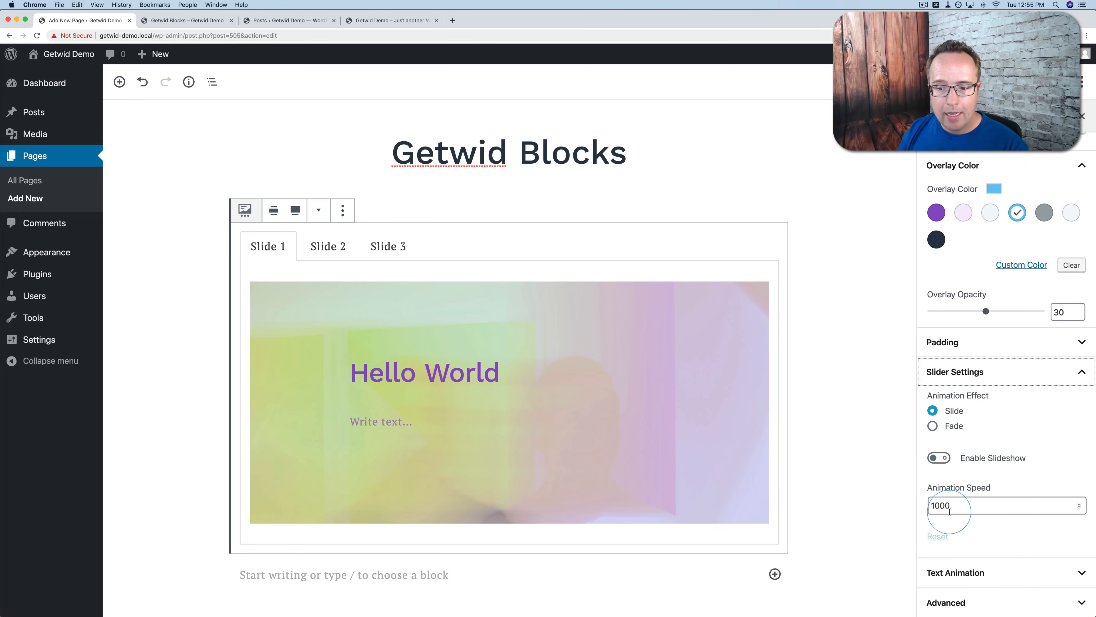
double_click(941, 507)
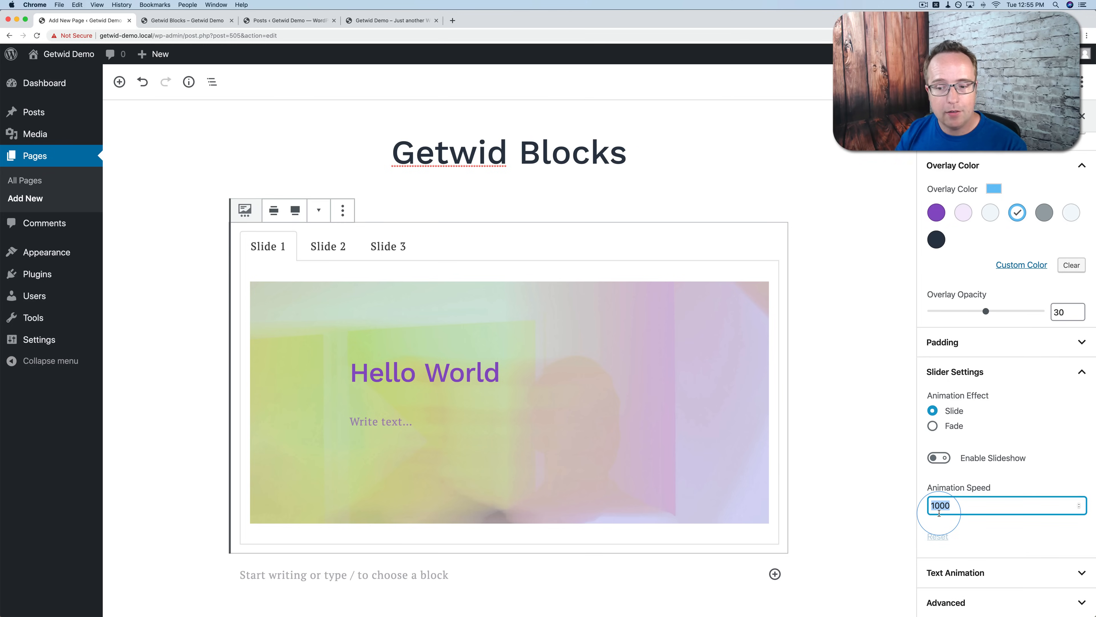
left_click(956, 562)
scroll(967, 558, "down", 5)
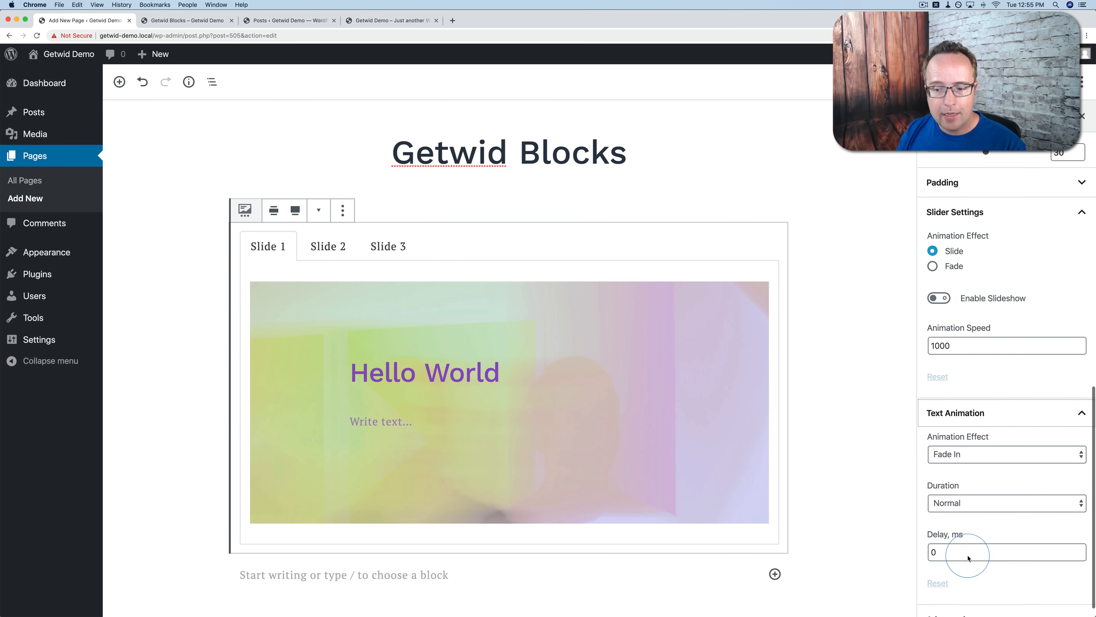
left_click(952, 599)
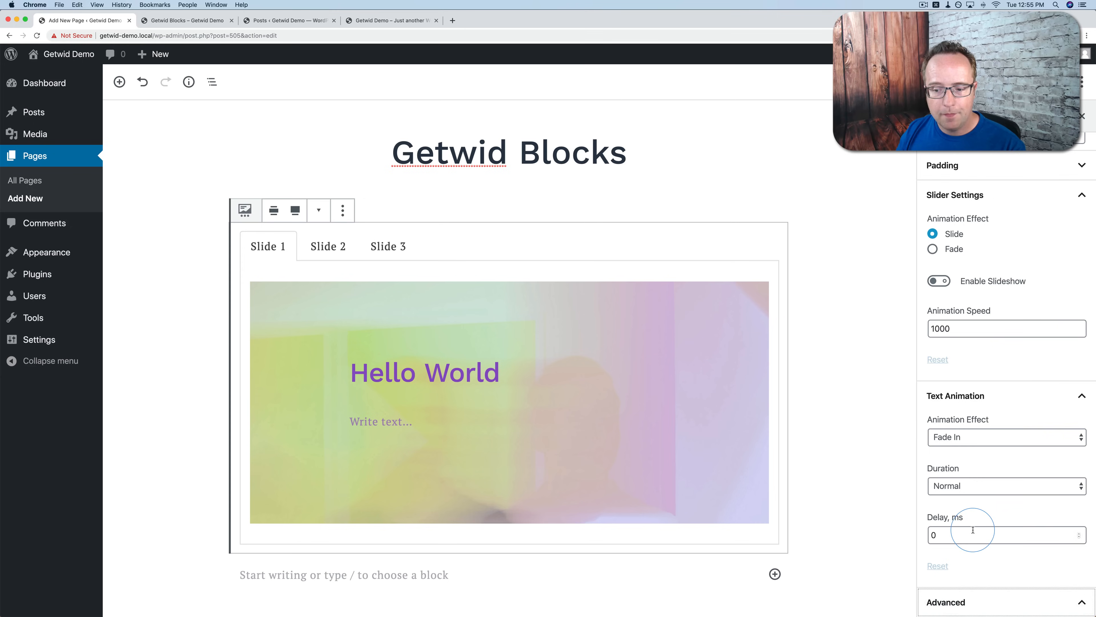
scroll(971, 526, "down", 2)
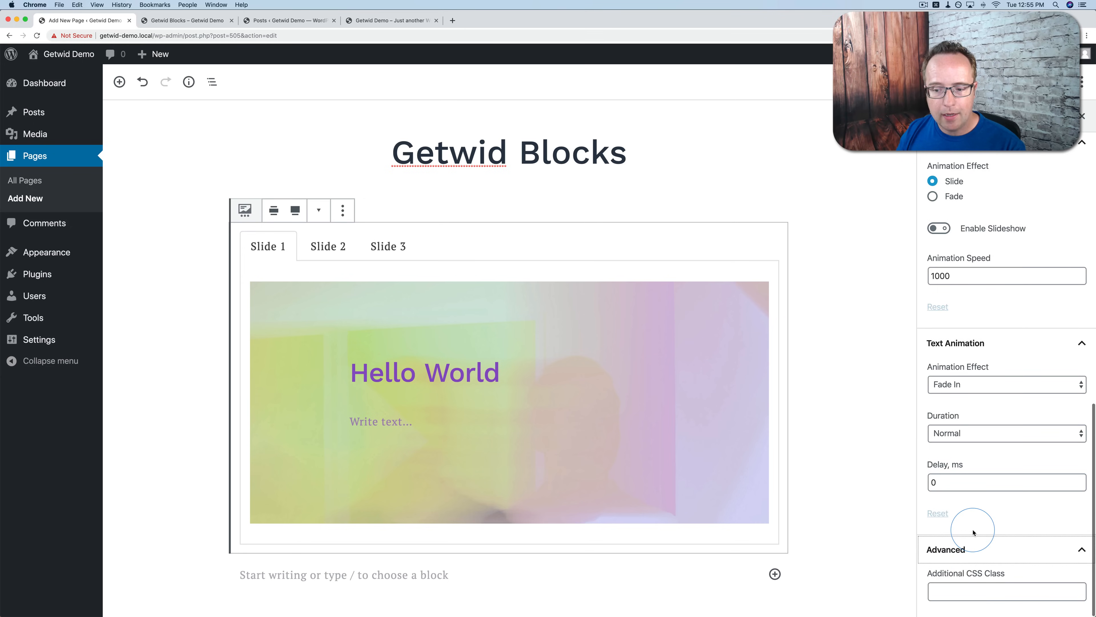
left_click(973, 590)
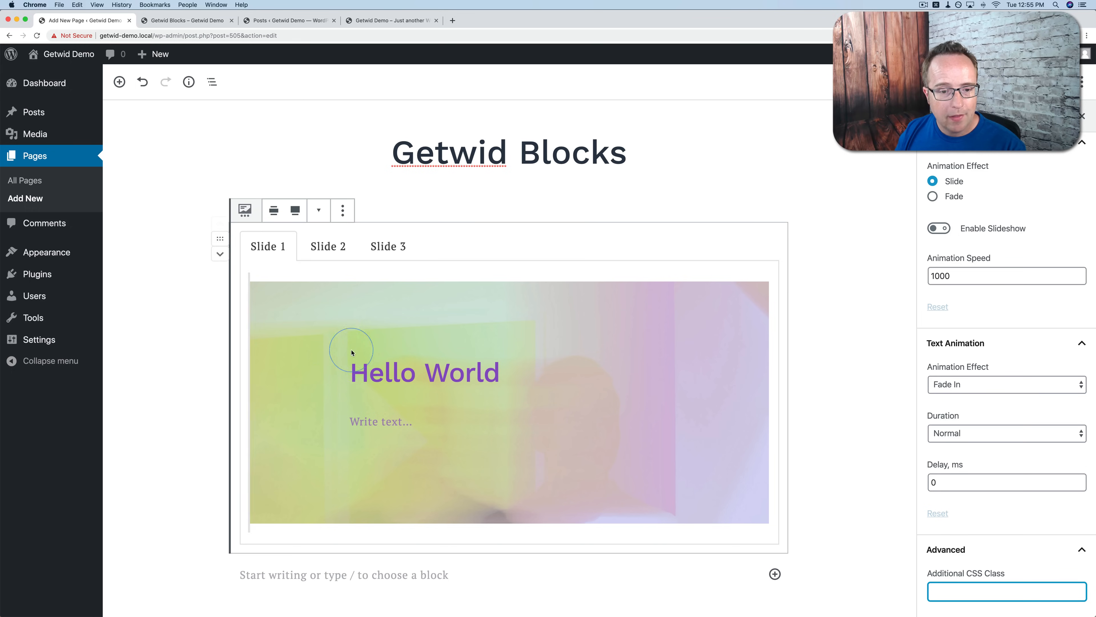
Insert a Getwid Advanced Heading reading "Hello World" between Slide 1's heading and its empty paragraph.
left_click(509, 398)
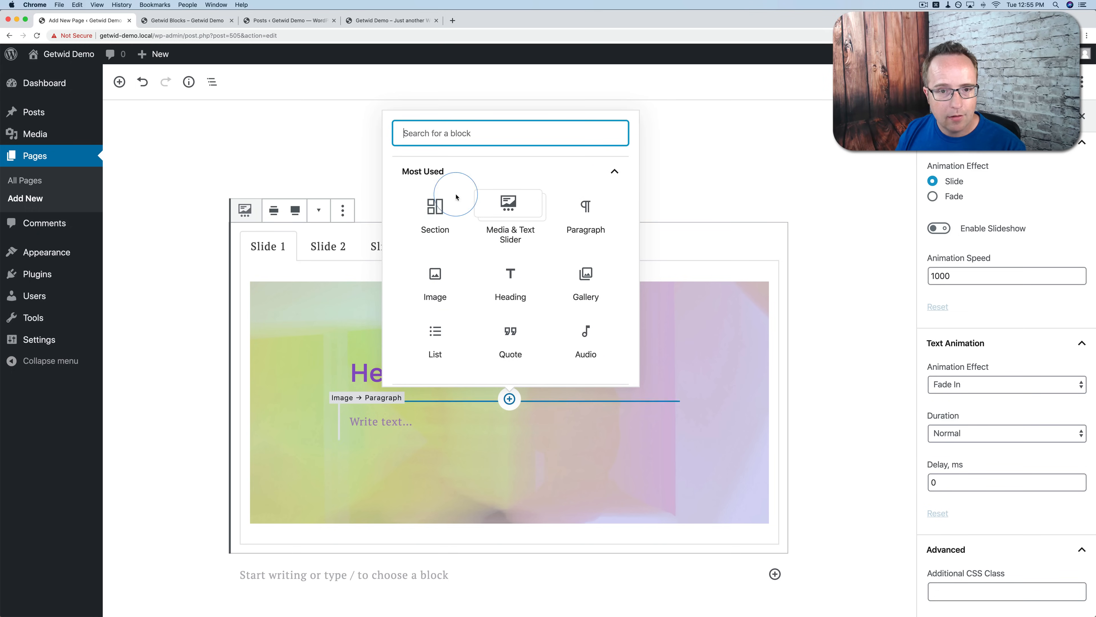
left_click(455, 171)
left_click(467, 357)
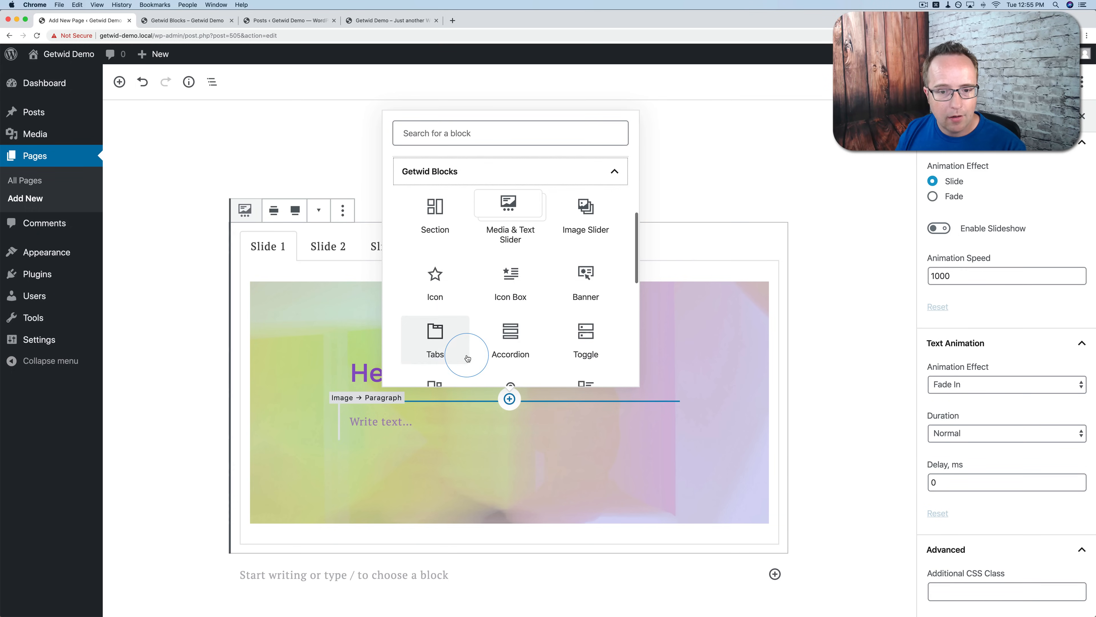
scroll(546, 250, "down", 5)
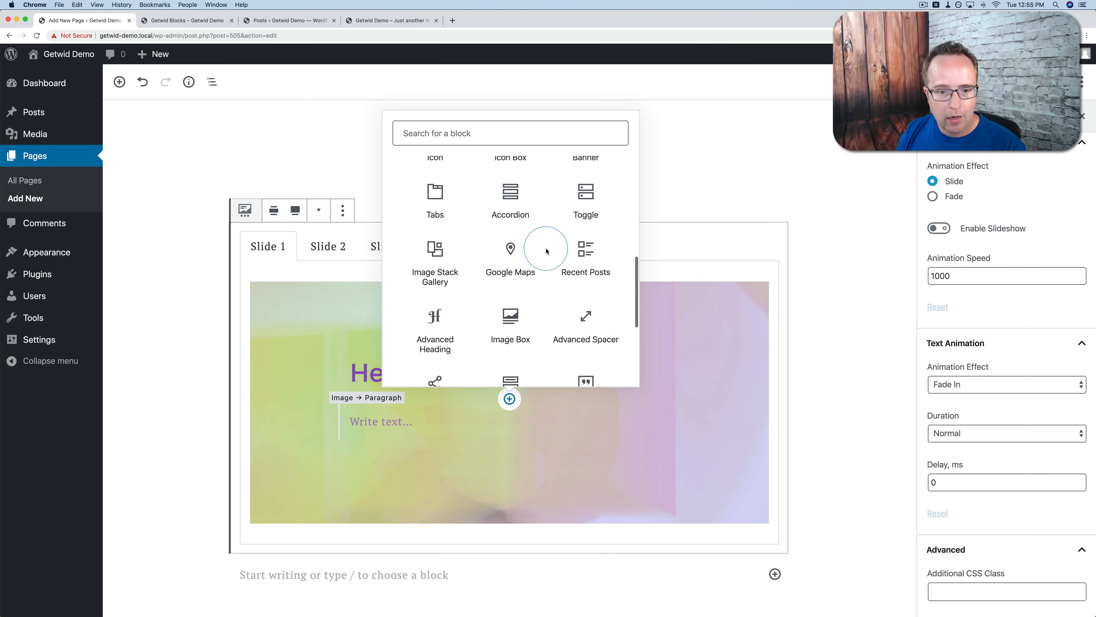
scroll(545, 252, "down", 2)
left_click(434, 280)
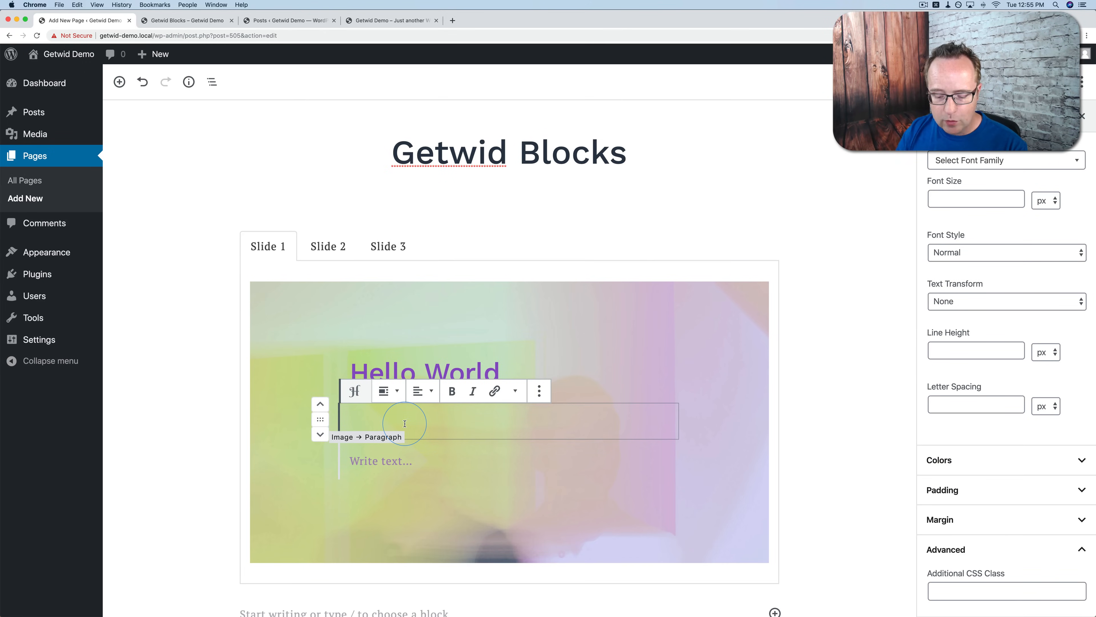
type("he")
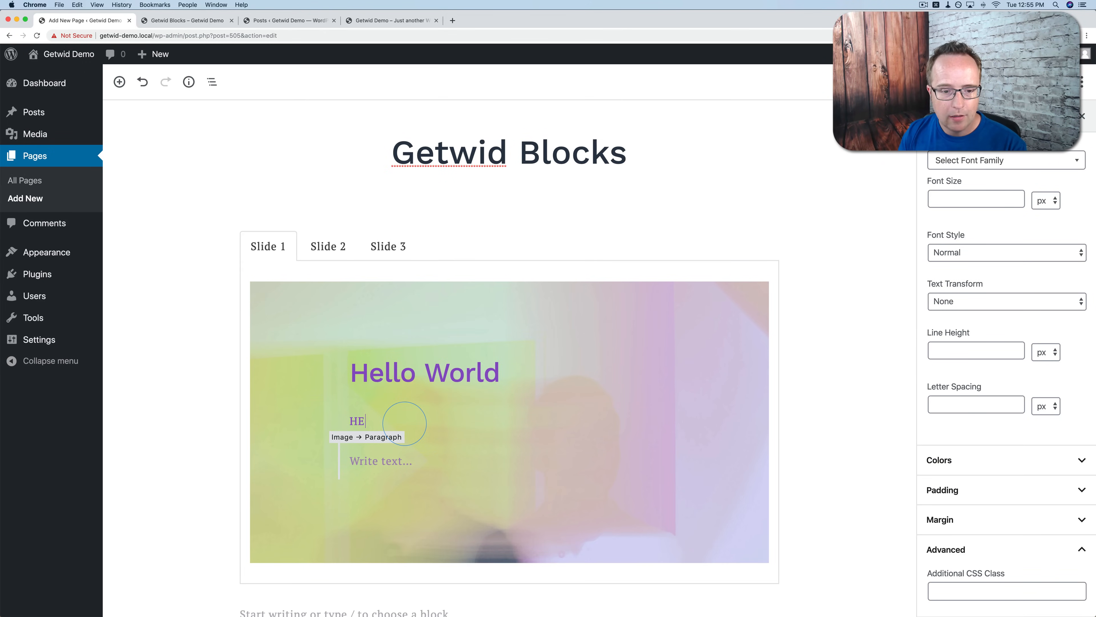
type("llo World")
Examine the standard heading's level, transform and advanced options on Slide 1.
left_click(468, 380)
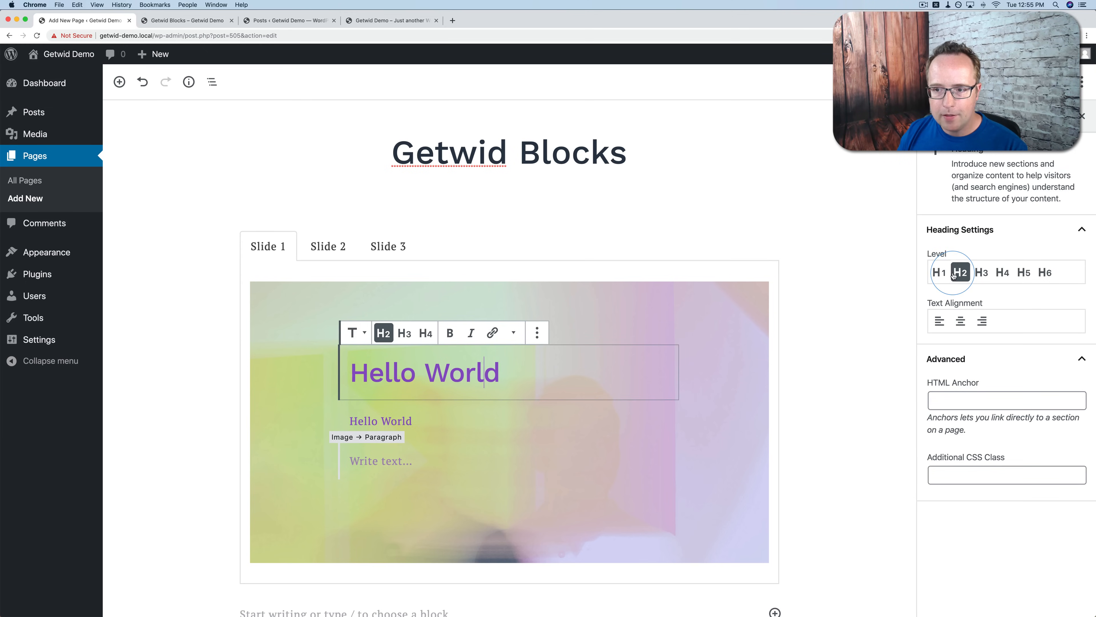
left_click(946, 115)
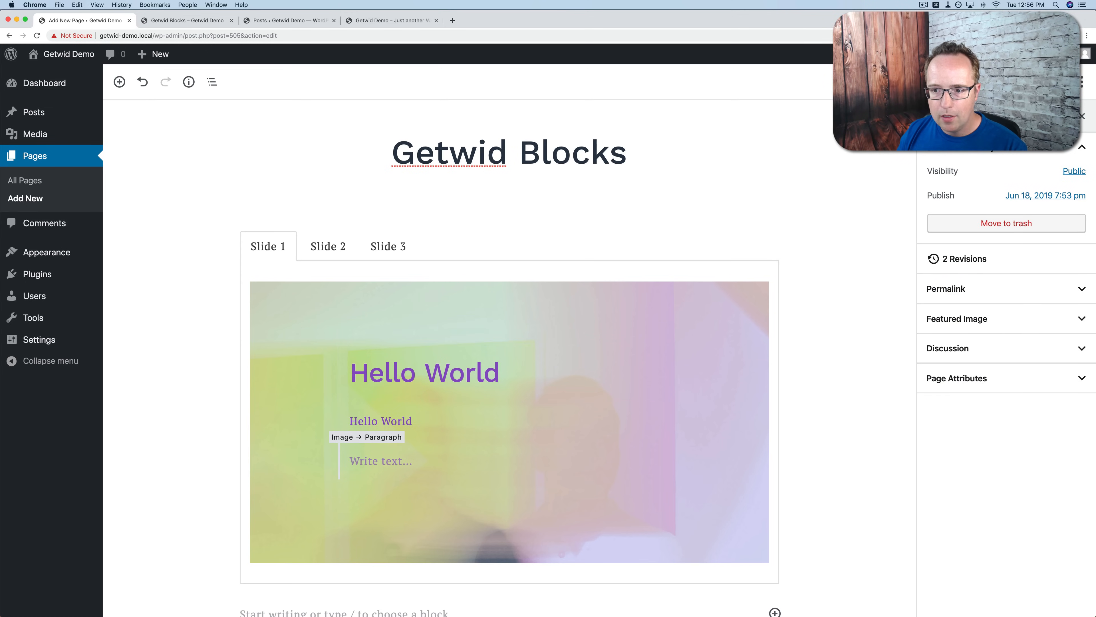
left_click(399, 352)
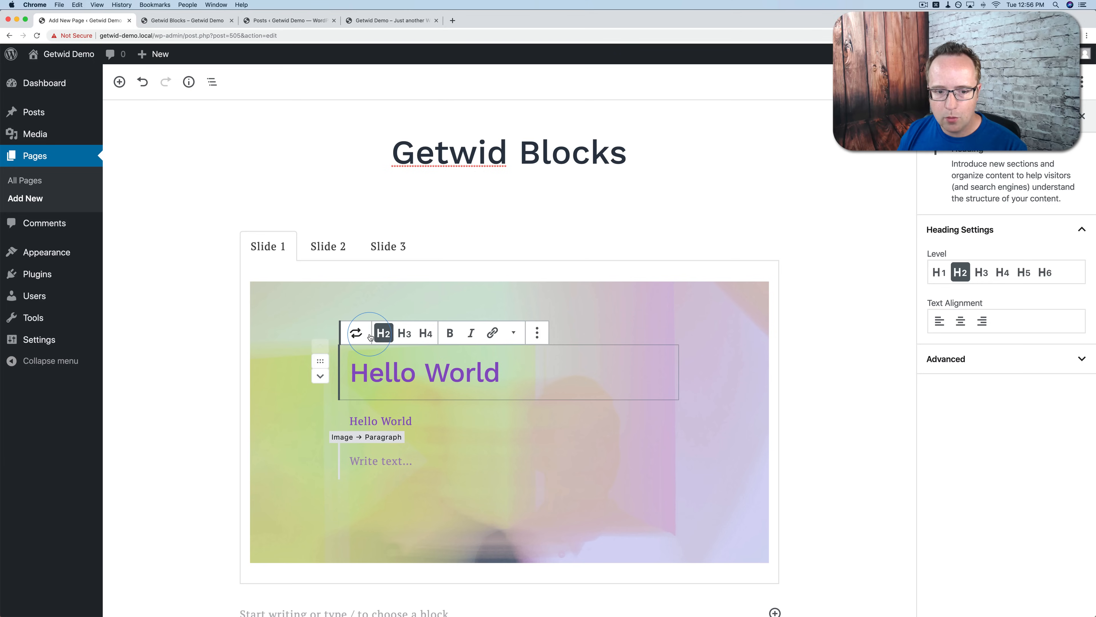
left_click(357, 333)
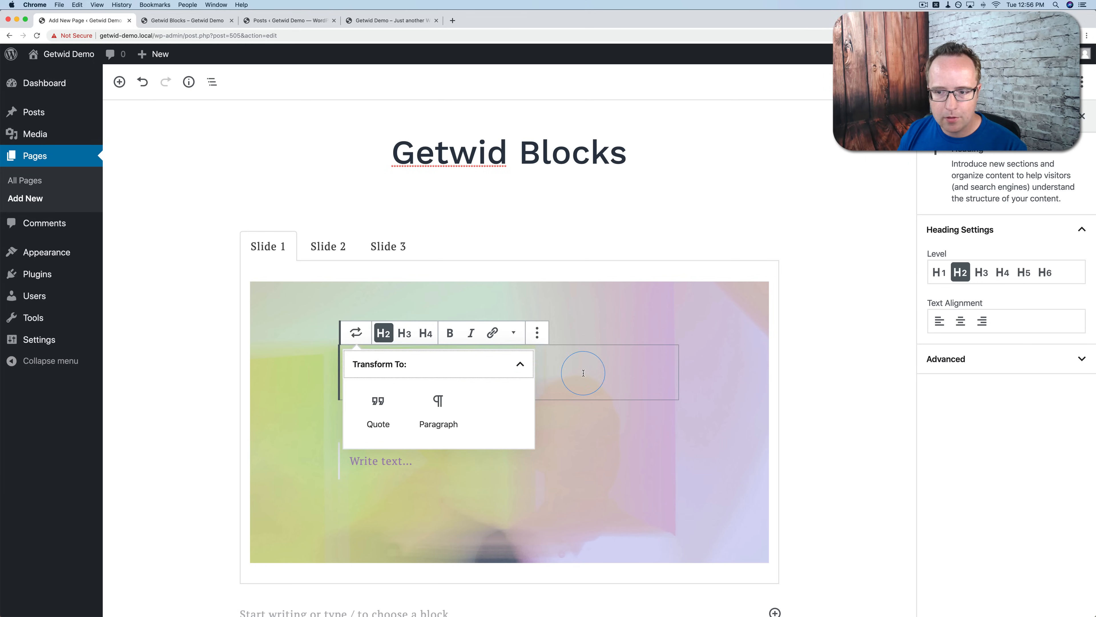
left_click(946, 358)
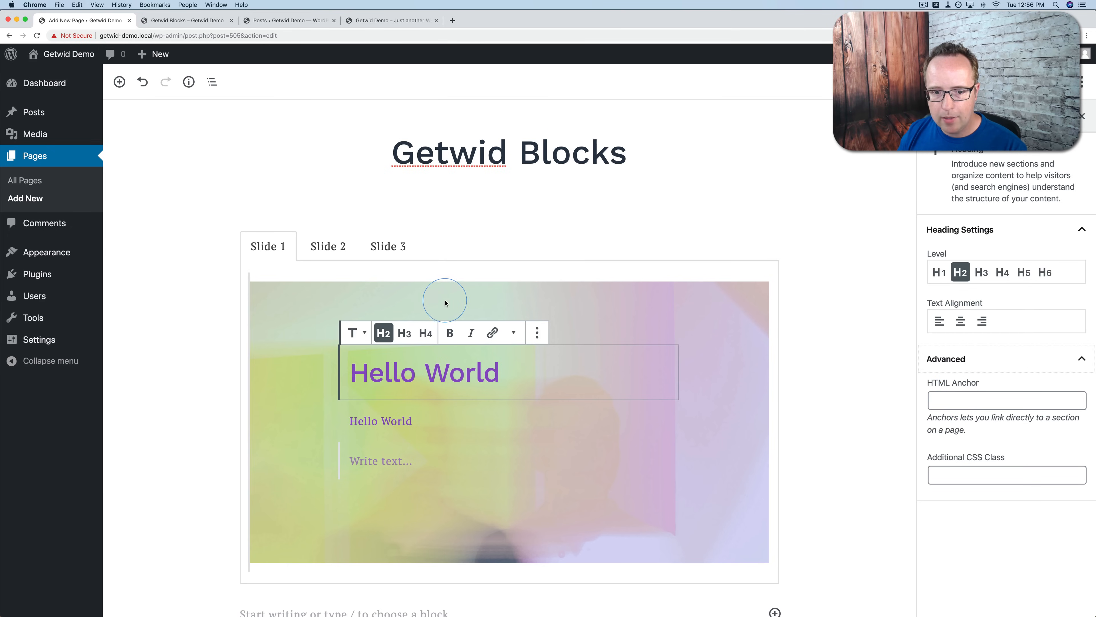
Select the Advanced Heading on Slide 1 and review its available title tags.
left_click(366, 419)
left_click(998, 225)
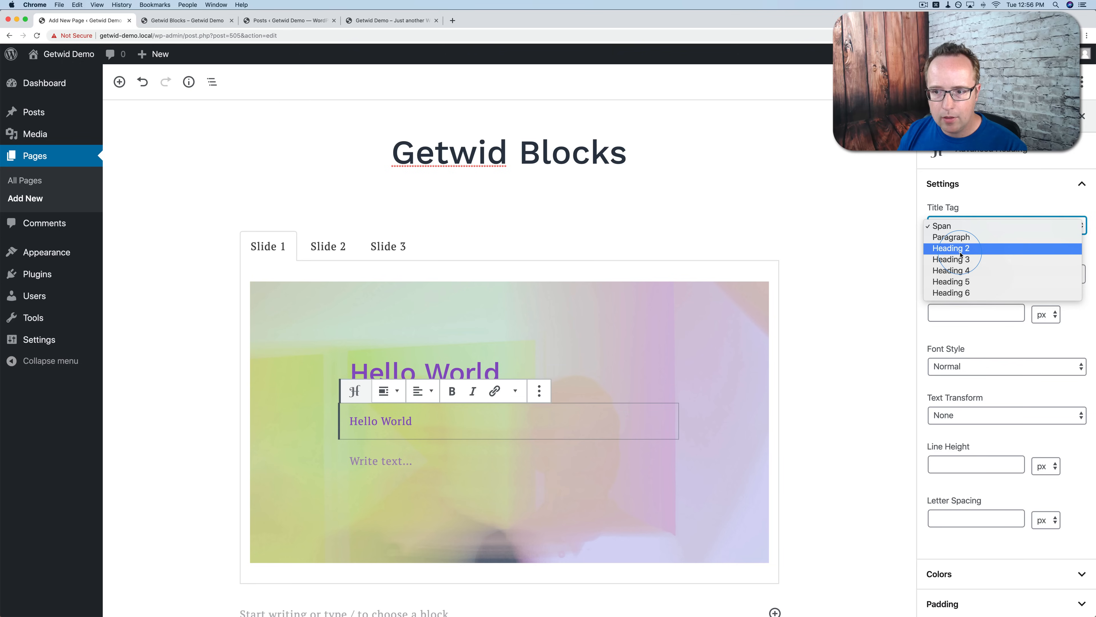
left_click(985, 210)
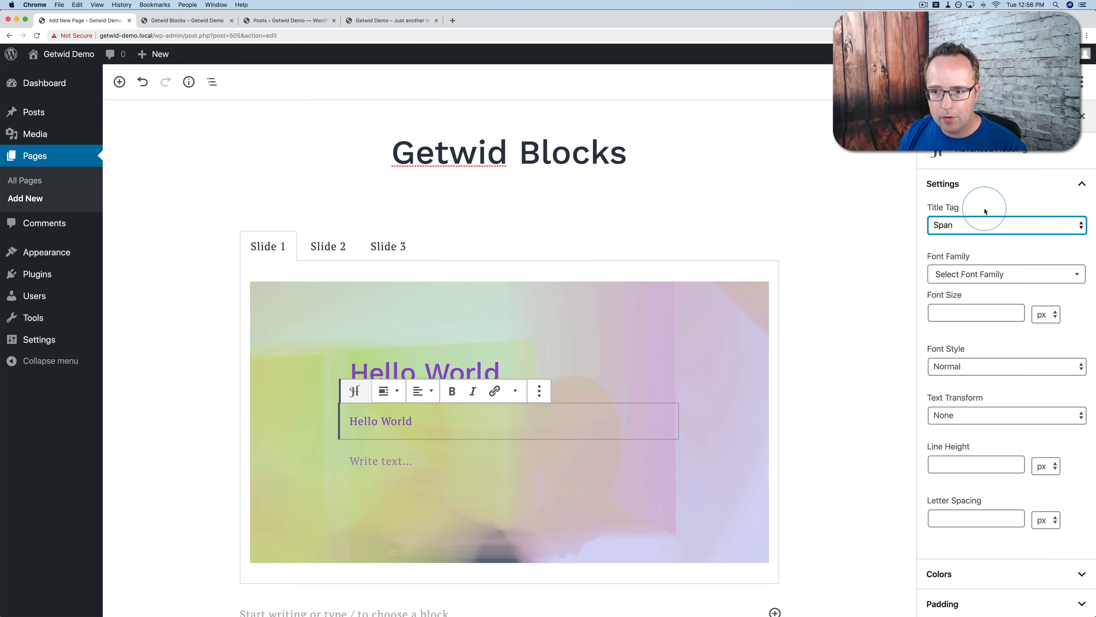
Try the font families ABeeZee, Arsenal and Arbutus Slab on the Advanced Heading.
left_click(978, 274)
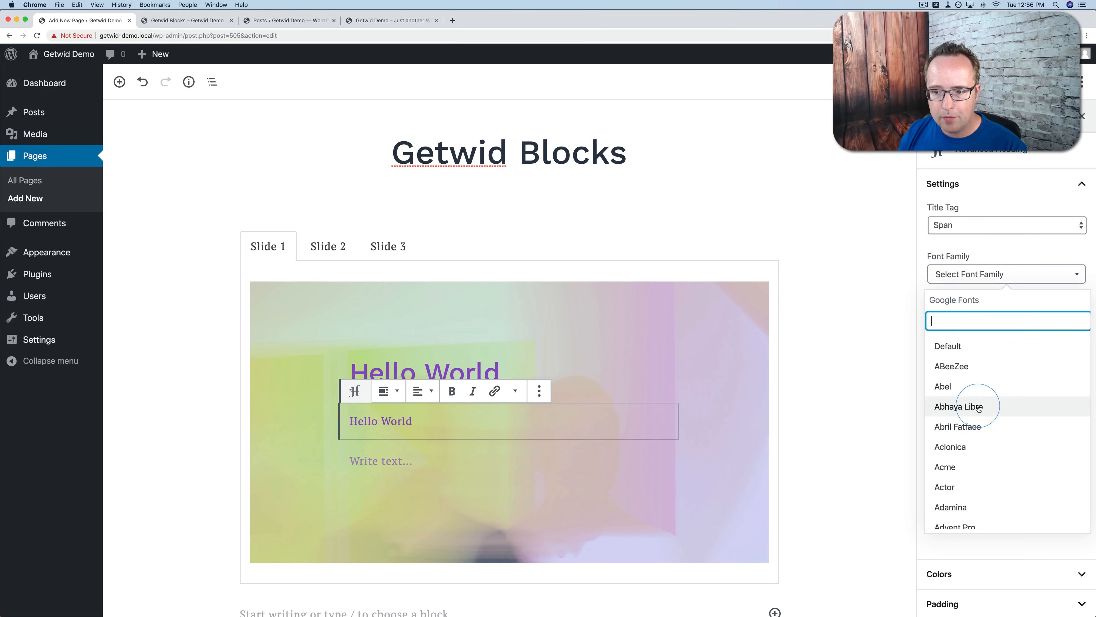
left_click(956, 366)
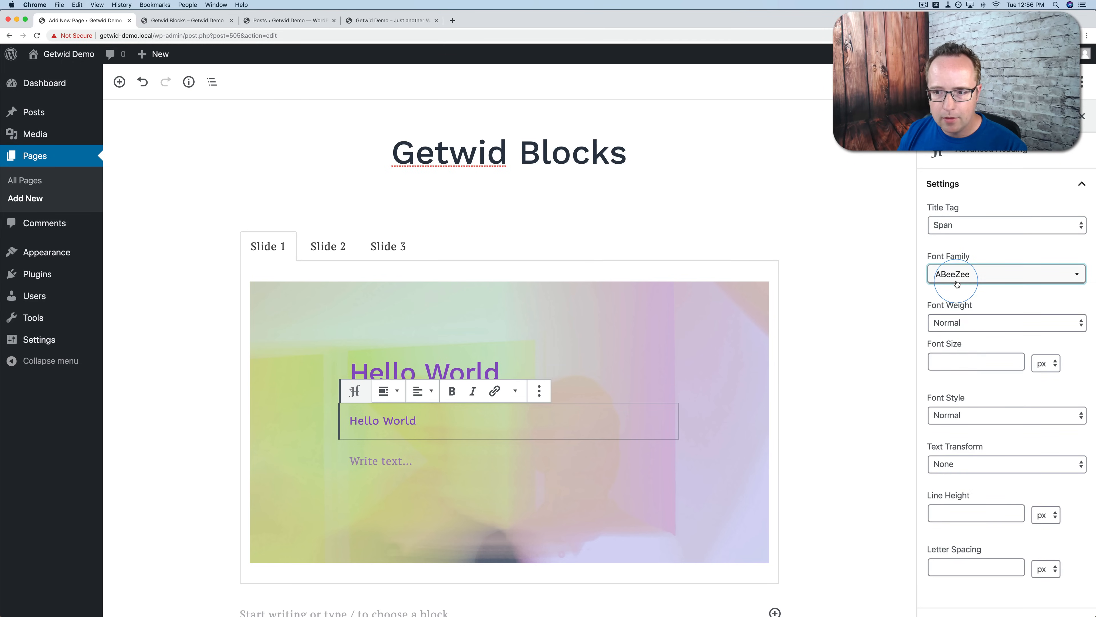
left_click(975, 274)
scroll(962, 393, "down", 10)
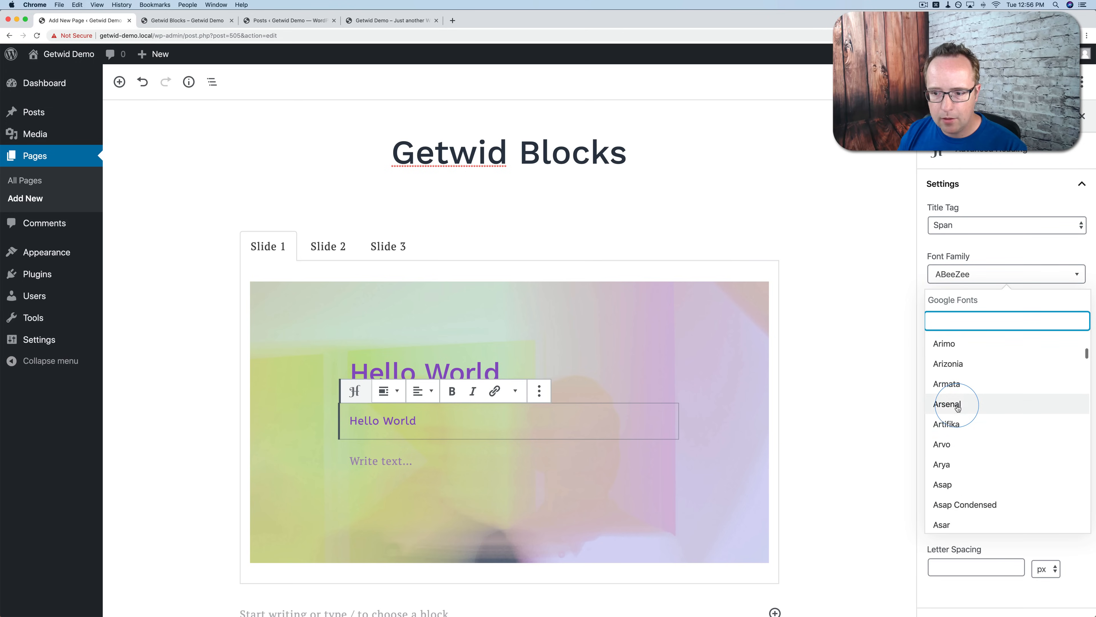
left_click(962, 401)
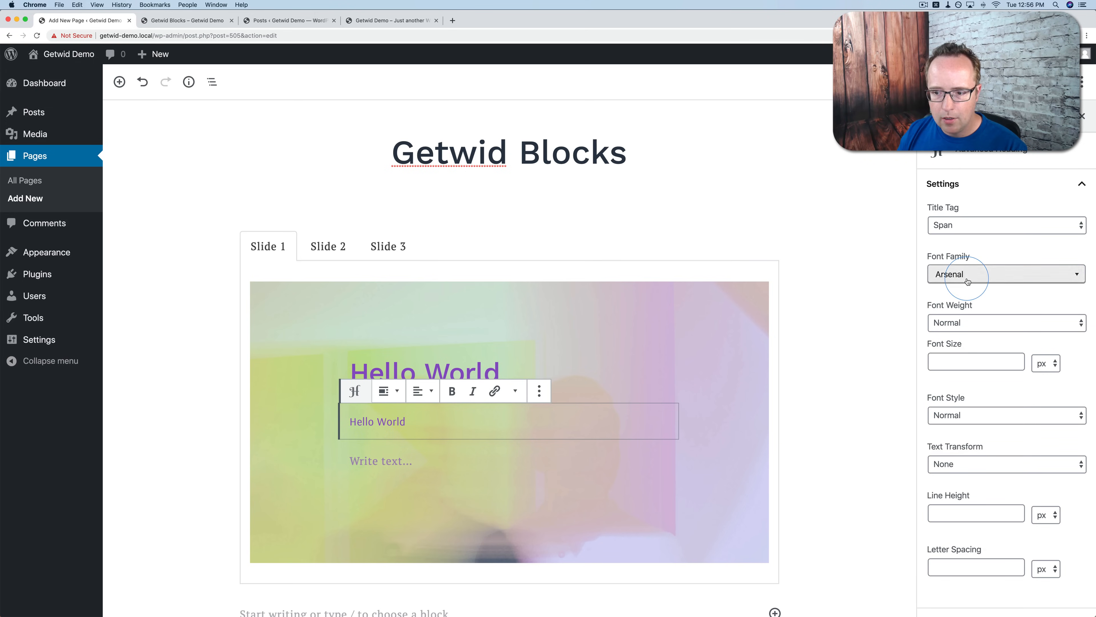
left_click(971, 270)
scroll(975, 441, "down", 8)
left_click(971, 450)
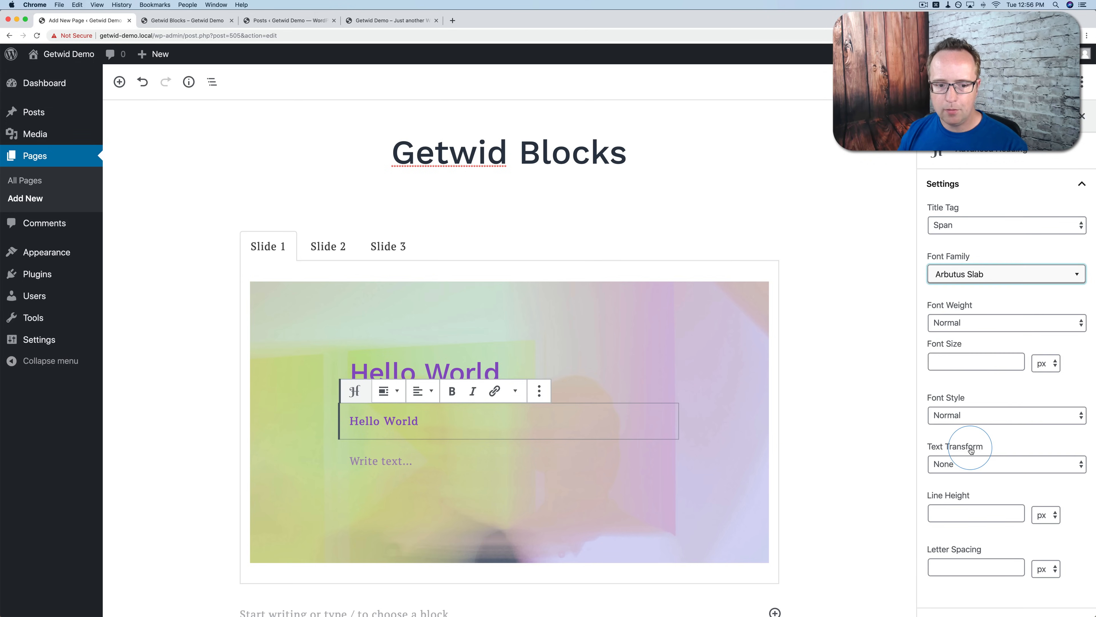
Set the Advanced Heading's font family to Cormorant SC.
left_click(972, 273)
scroll(979, 467, "down", 20)
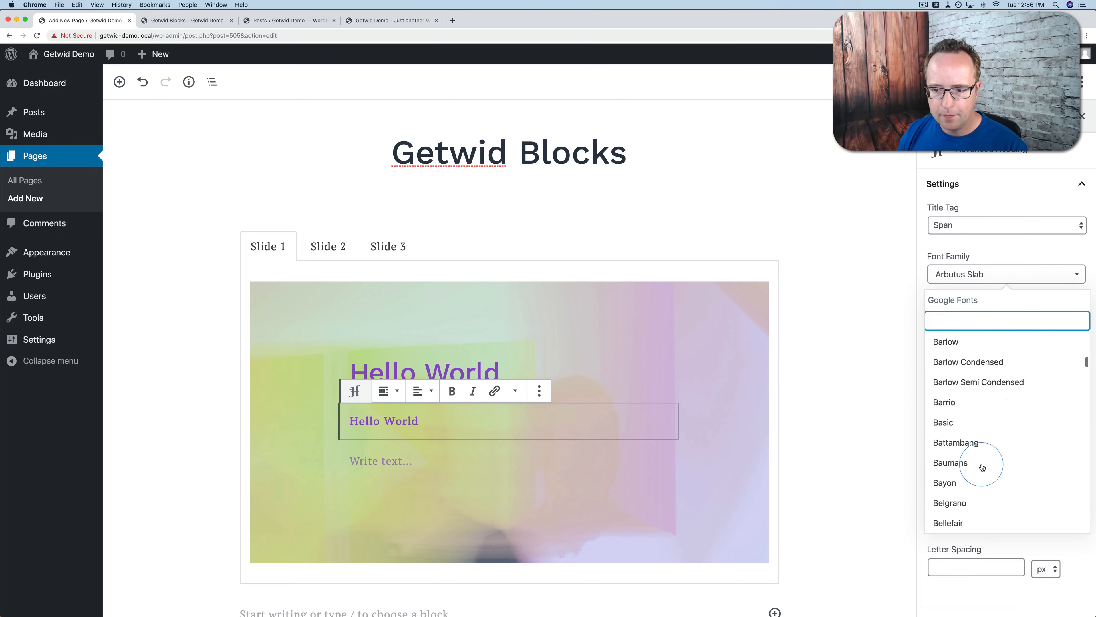
scroll(982, 468, "down", 5)
left_click(967, 459)
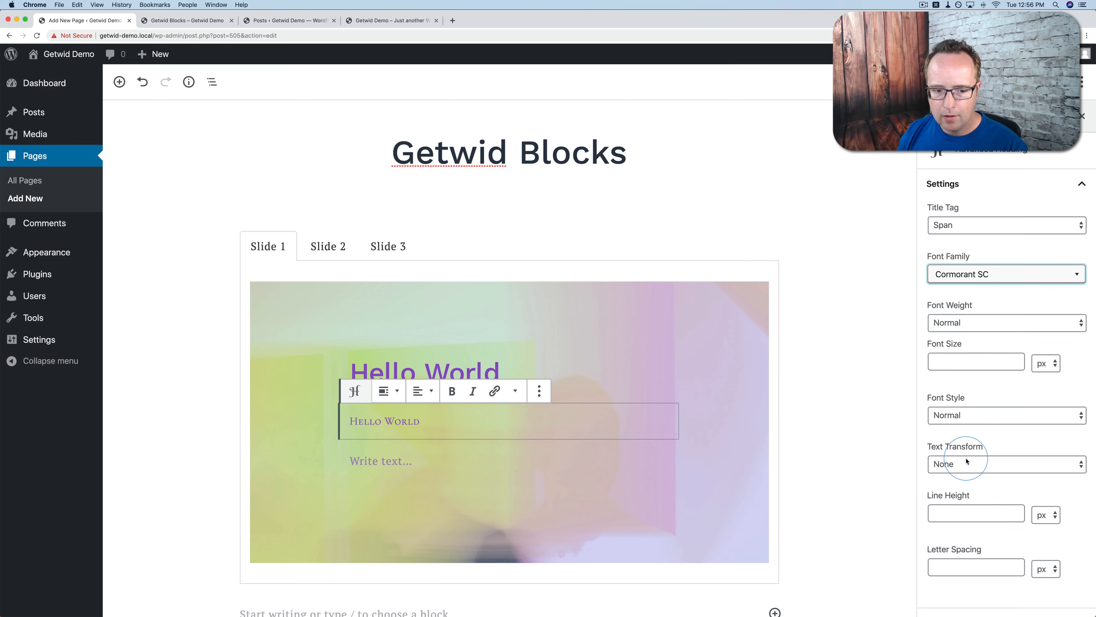
Browse the full list of Google Fonts available for the Advanced Heading, down to its last entries.
left_click(951, 281)
scroll(979, 389, "down", 10)
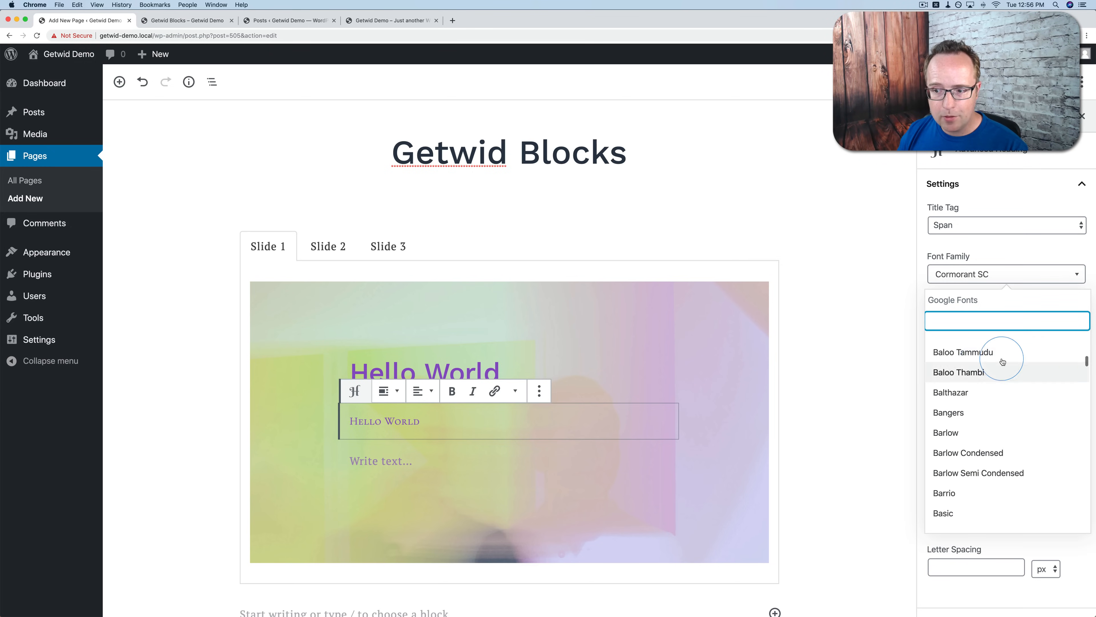
left_click_drag(1085, 361, 1084, 539)
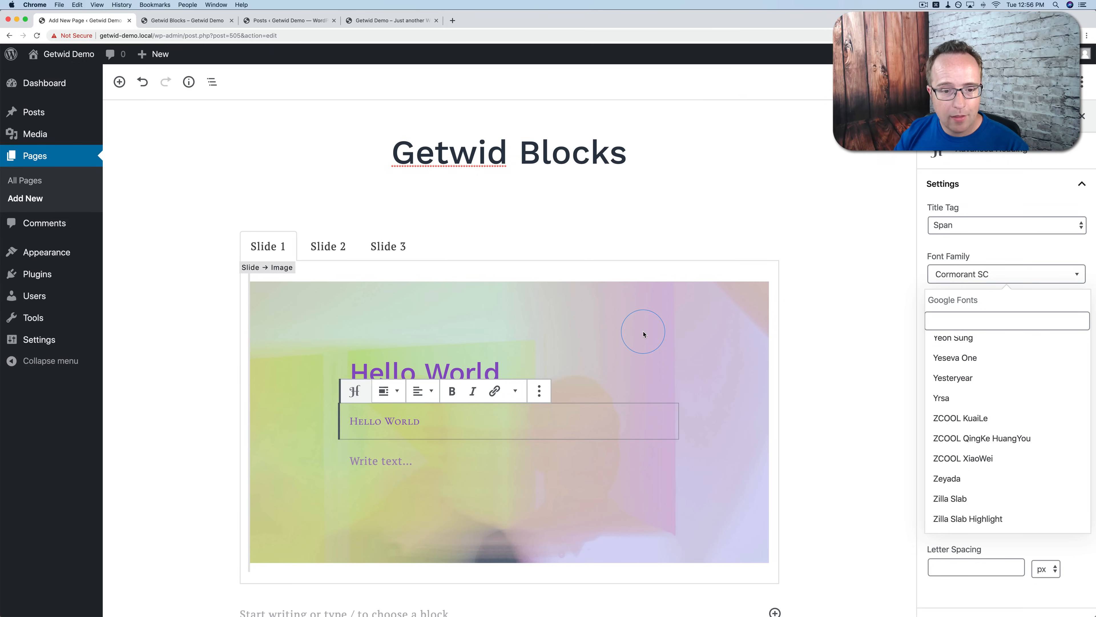
left_click(922, 272)
Review the available font style and text transform options for the Advanced Heading.
scroll(980, 246, "down", 3)
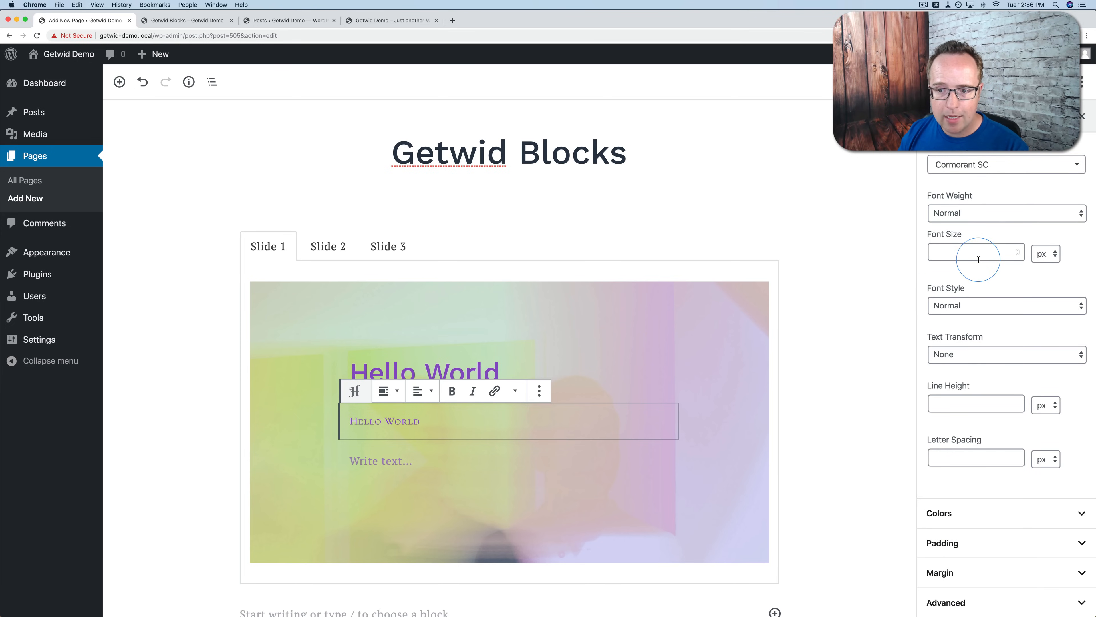
left_click(961, 310)
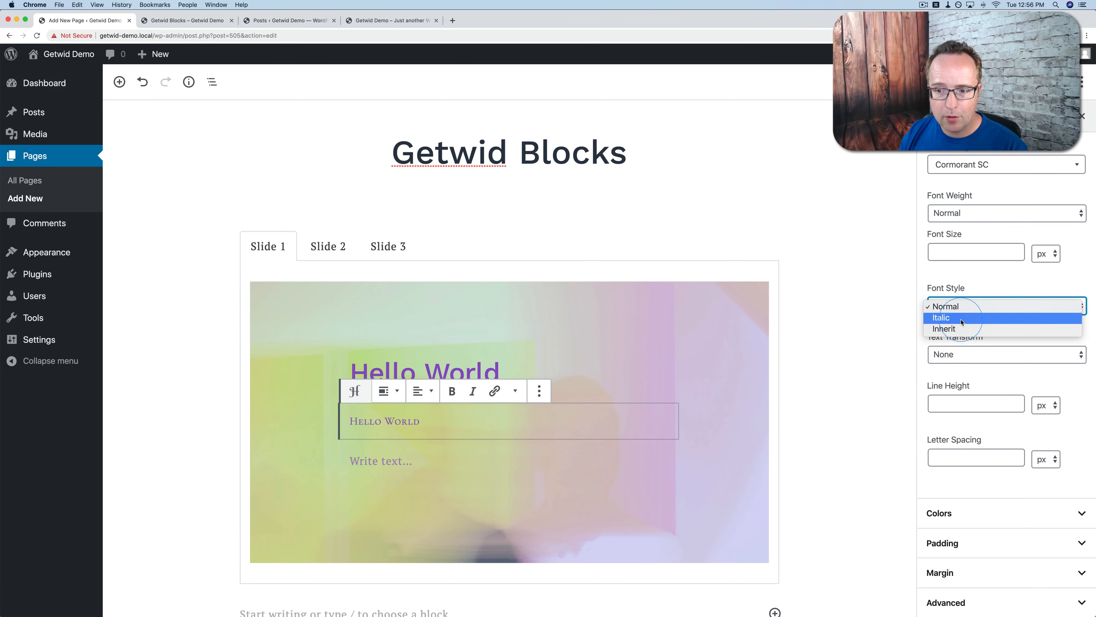
left_click(968, 342)
left_click(947, 355)
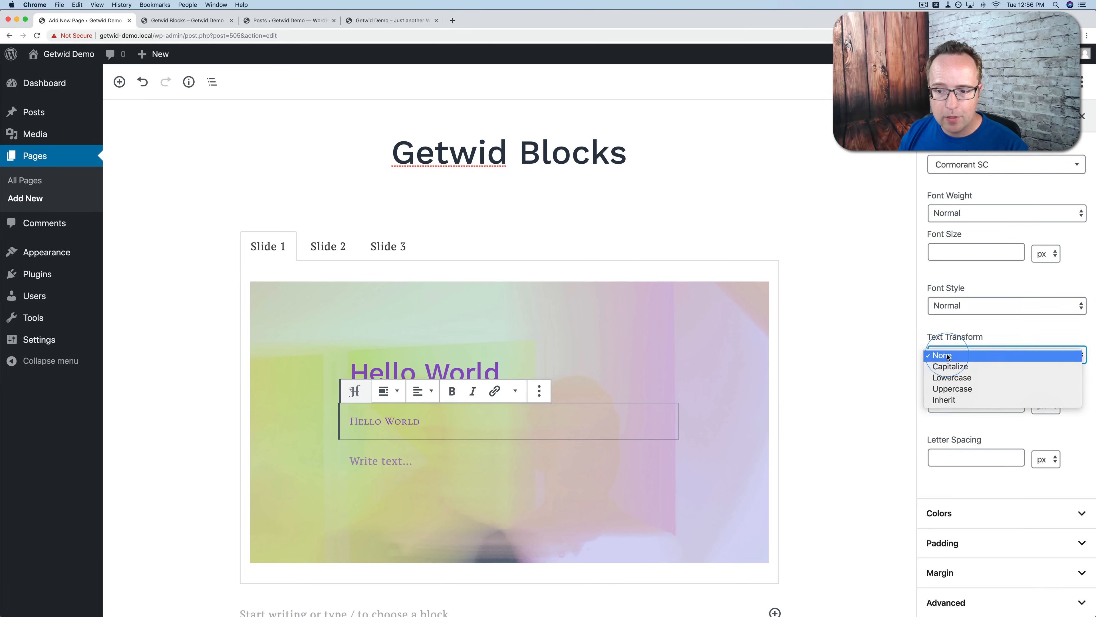
left_click(962, 423)
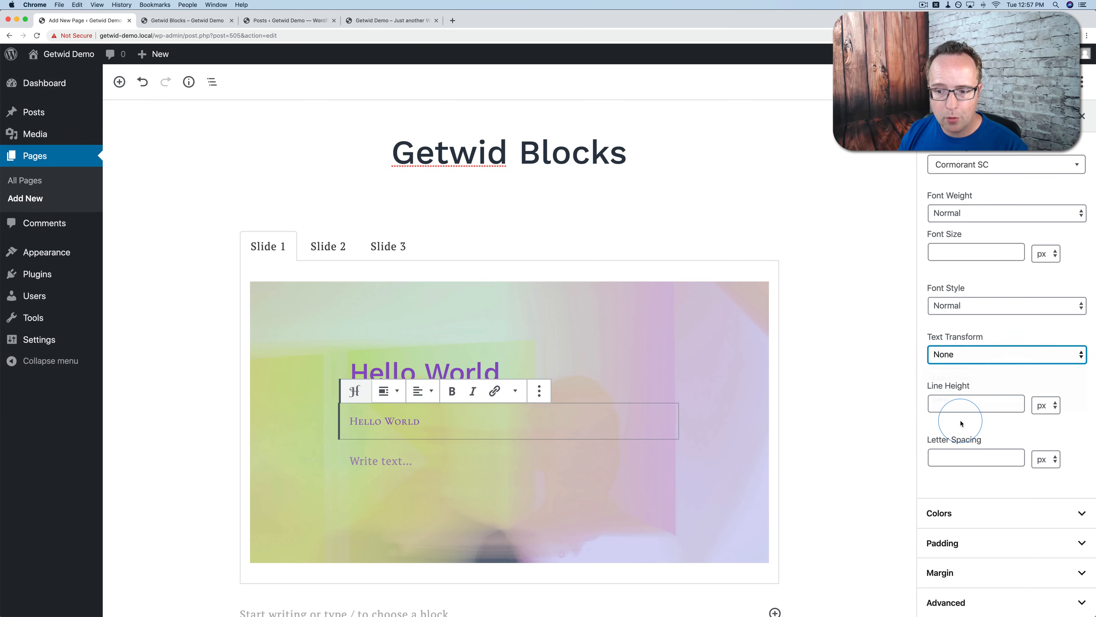
Try a font weight of 700 on the Advanced Heading and settle on 300.
left_click(961, 218)
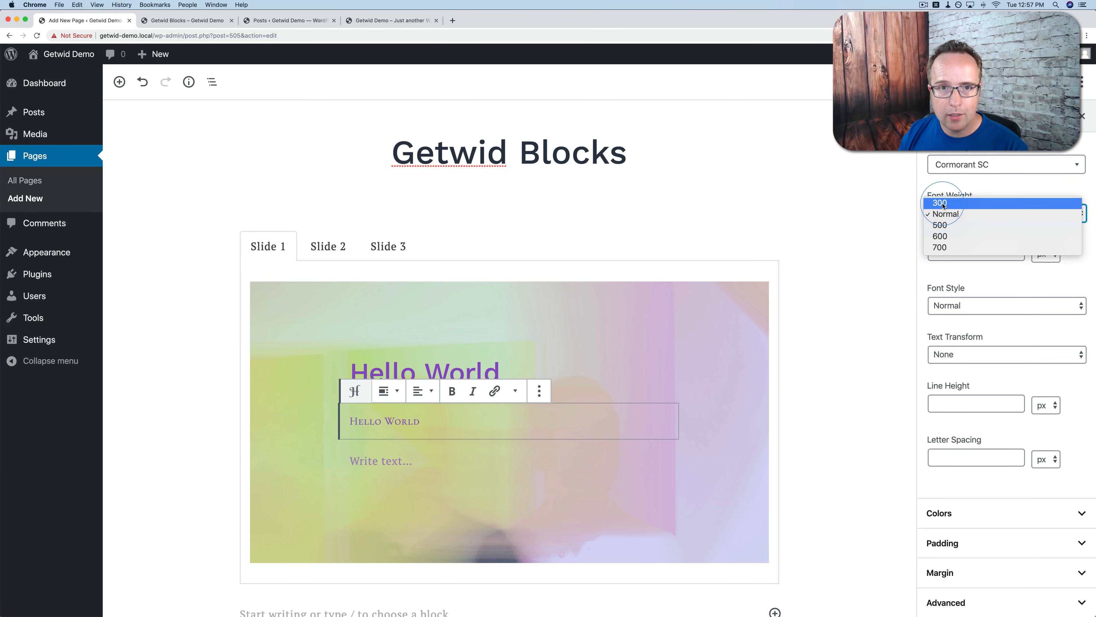
left_click(941, 254)
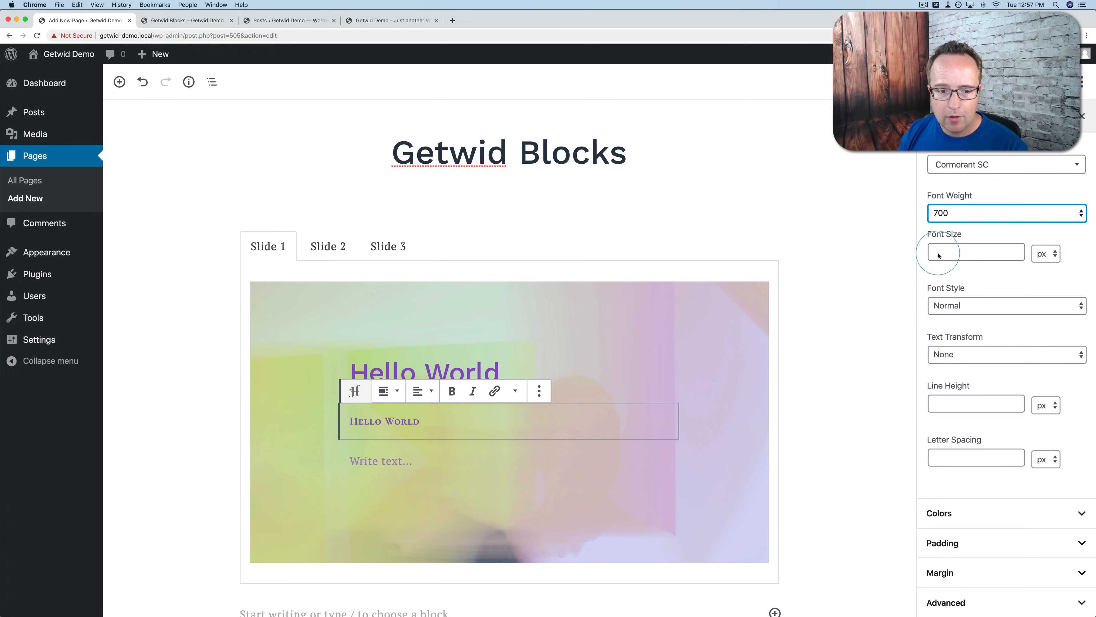
left_click(973, 215)
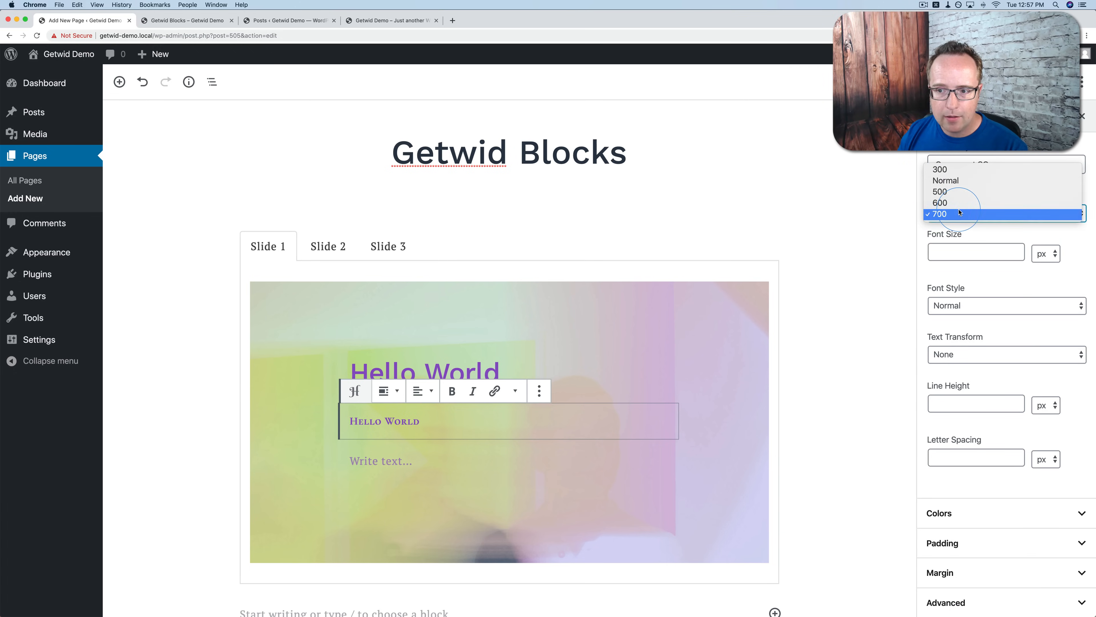
left_click(940, 171)
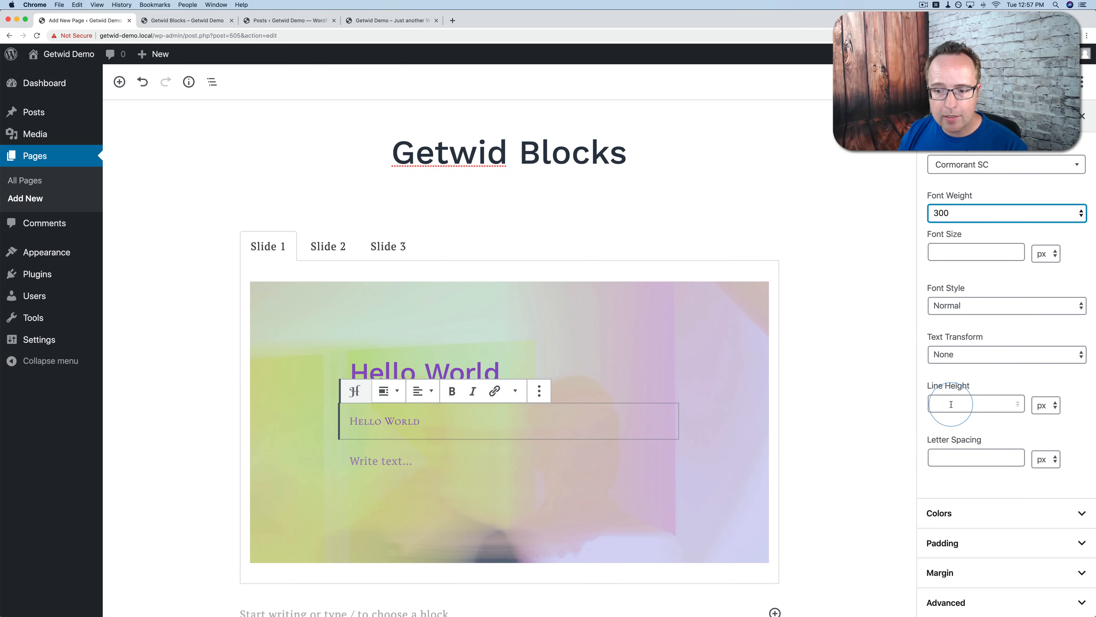
Set the Advanced Heading's text color to light blue, and try the blue and very light background colors before clearing the background.
left_click(940, 513)
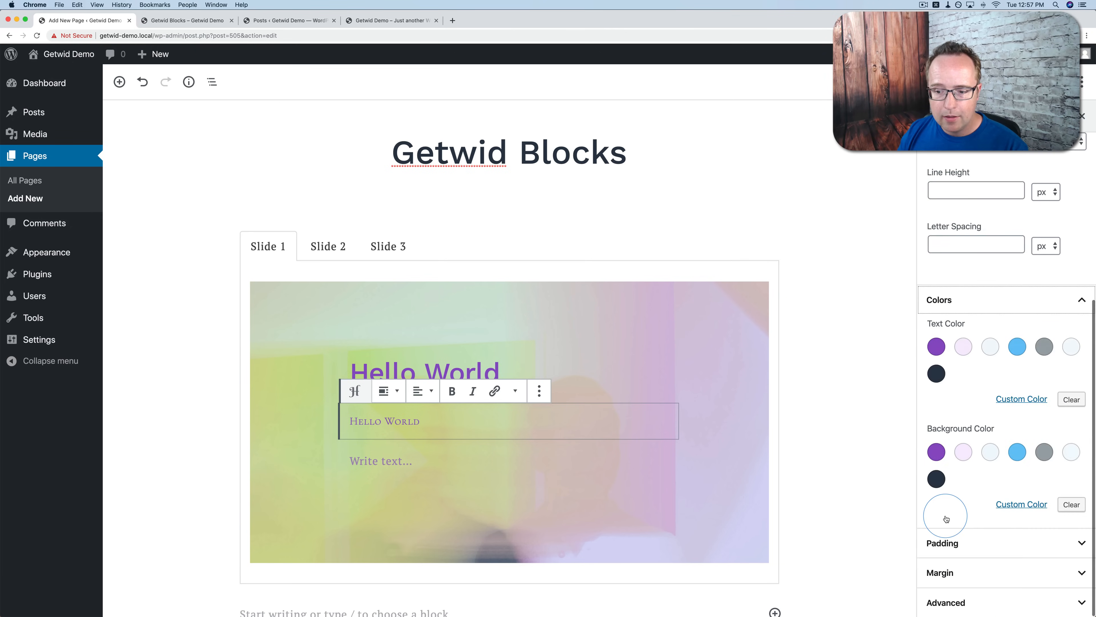
left_click(1021, 348)
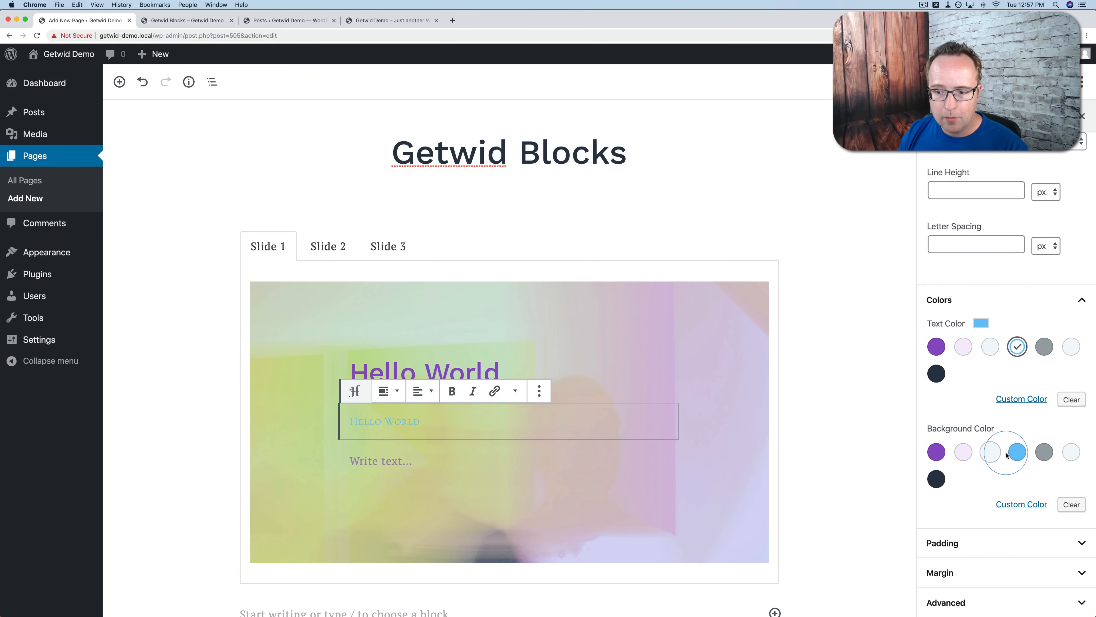
left_click(1017, 452)
left_click(1070, 451)
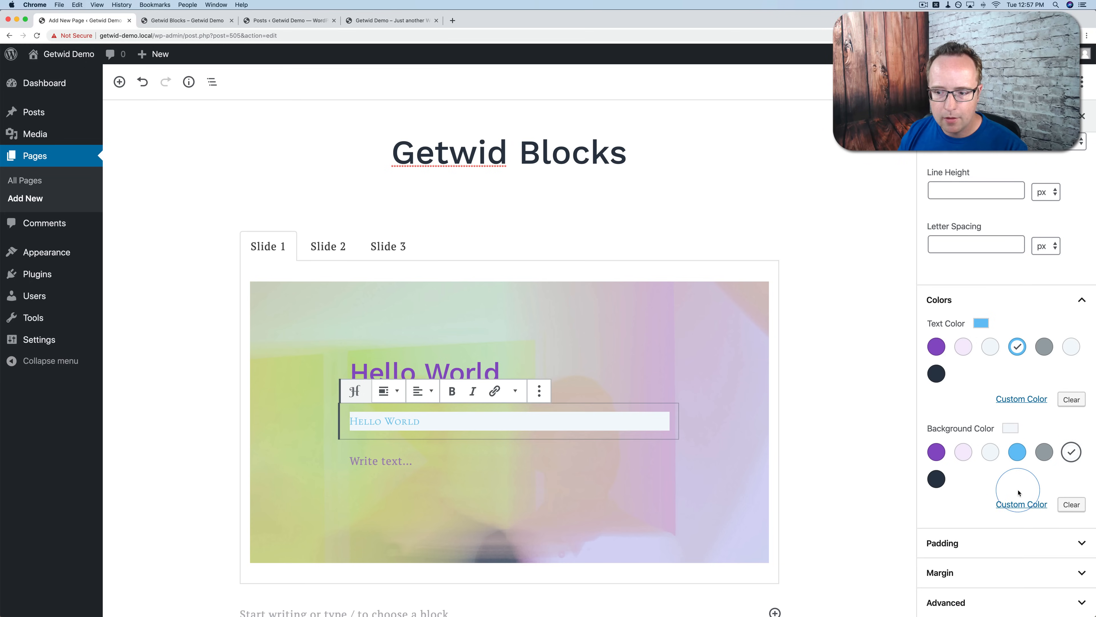
left_click(1070, 504)
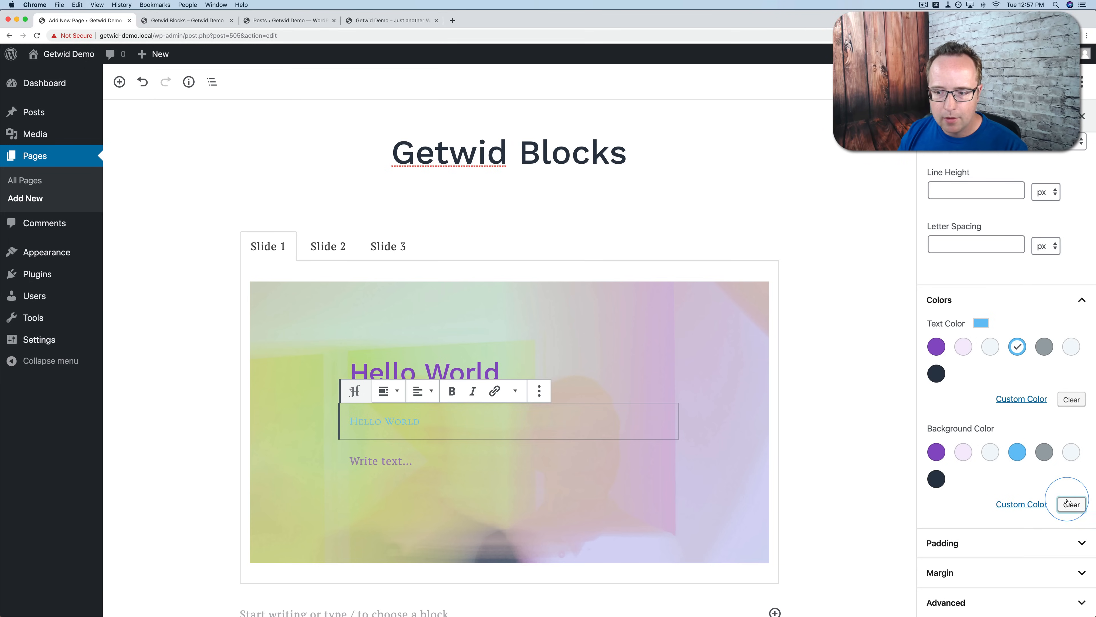
Examine the Advanced Heading's padding, margin and additional CSS class options.
left_click(966, 543)
scroll(962, 576, "down", 3)
scroll(954, 578, "down", 3)
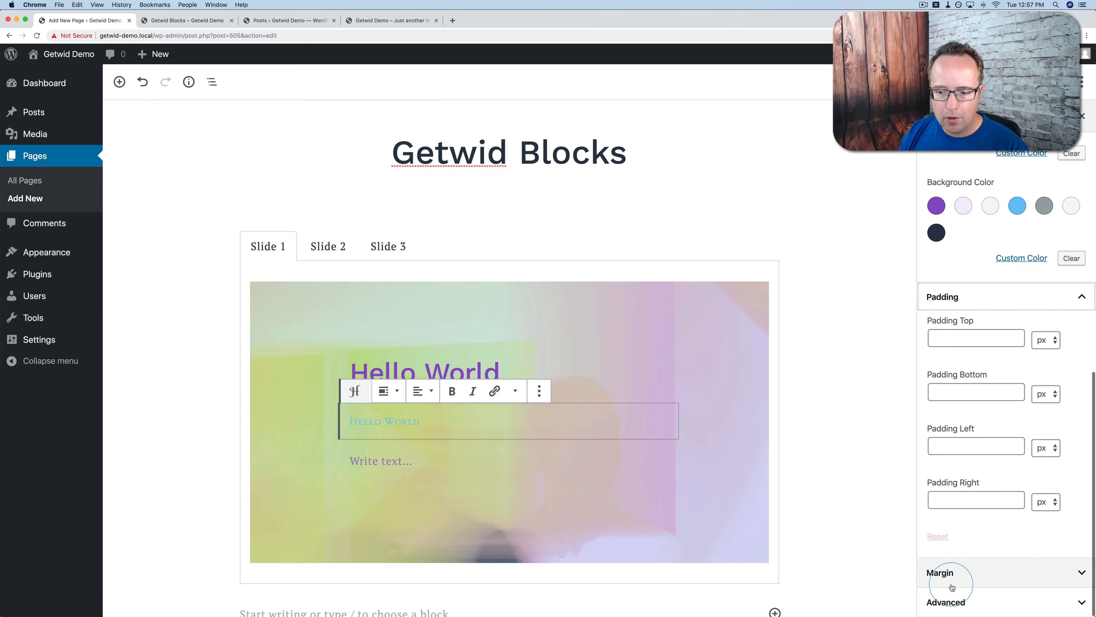
left_click(955, 579)
scroll(956, 584, "down", 5)
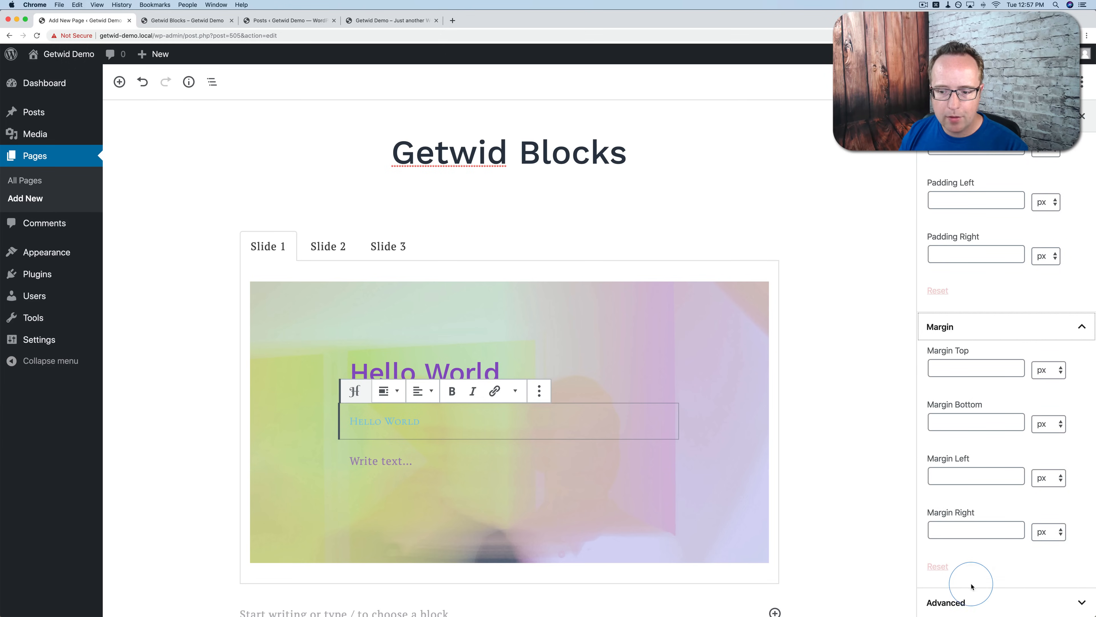
left_click(963, 601)
left_click(983, 585)
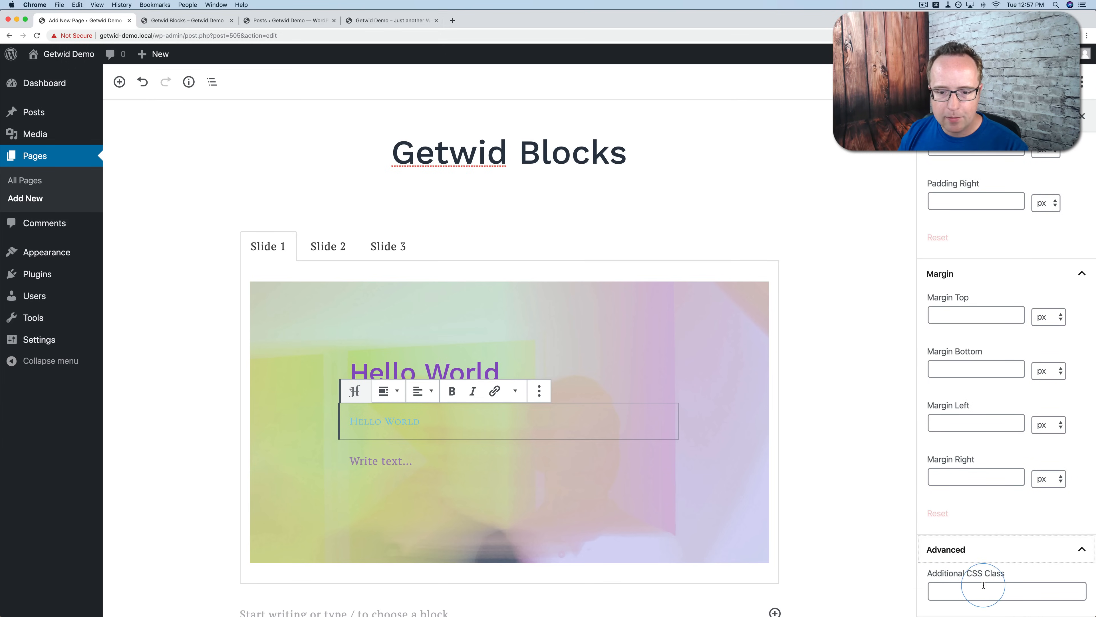
Set the Advanced Heading's font size to 45 px.
scroll(972, 455, "up", 15)
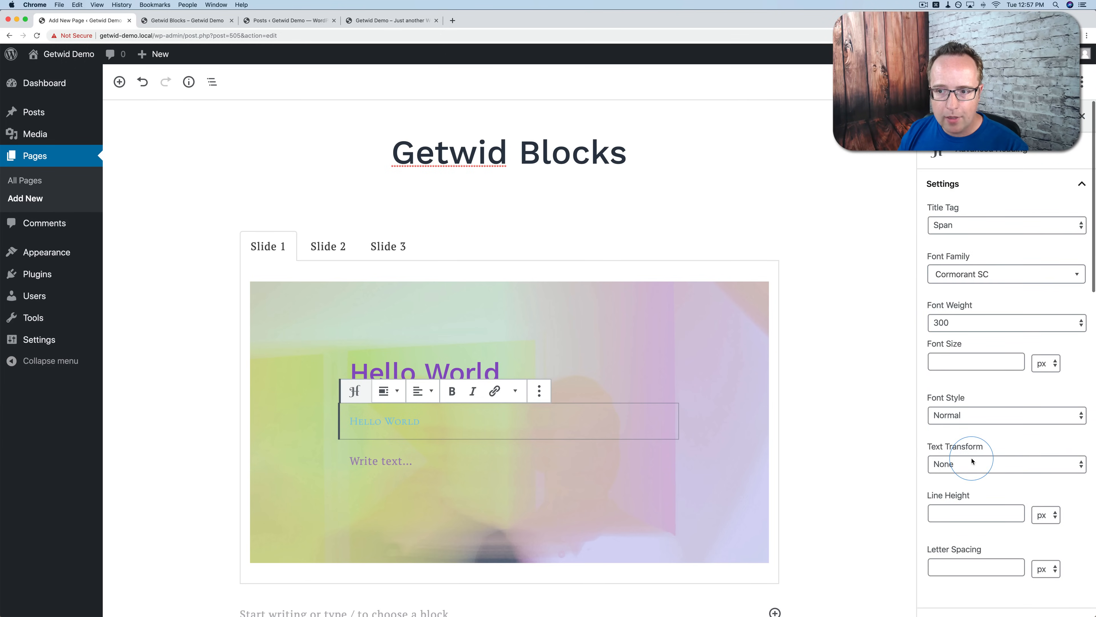
left_click(852, 285)
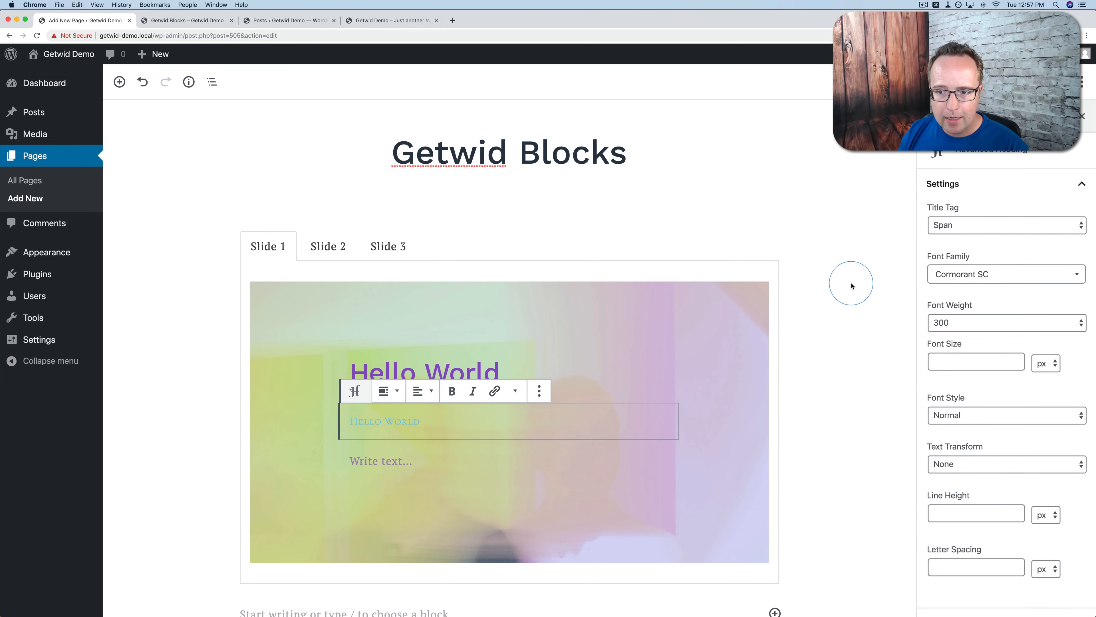
left_click(386, 422)
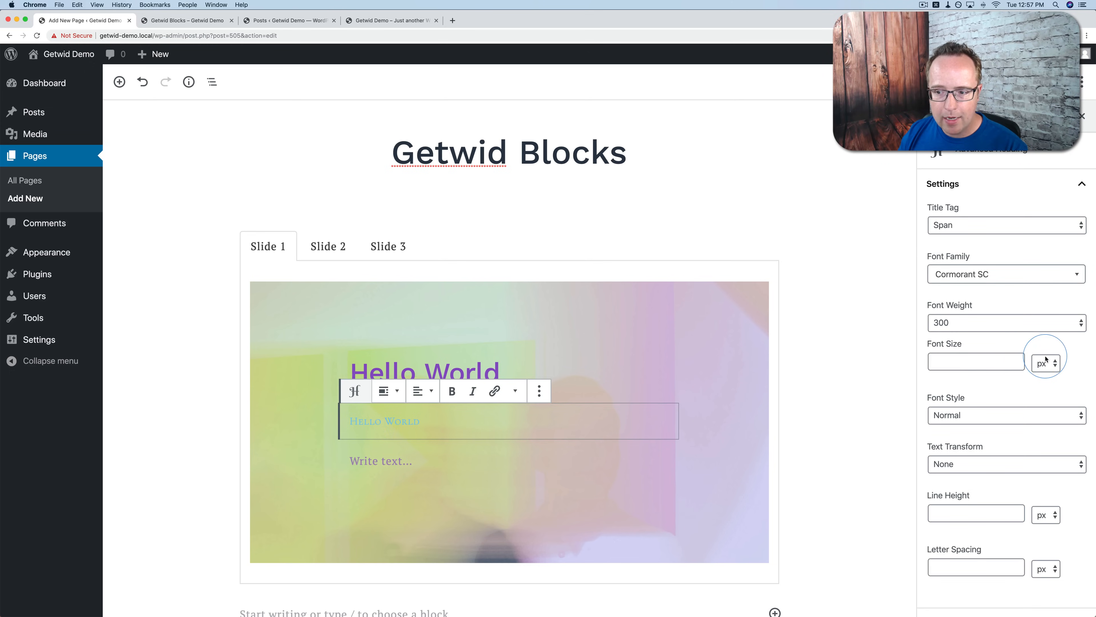
type("45")
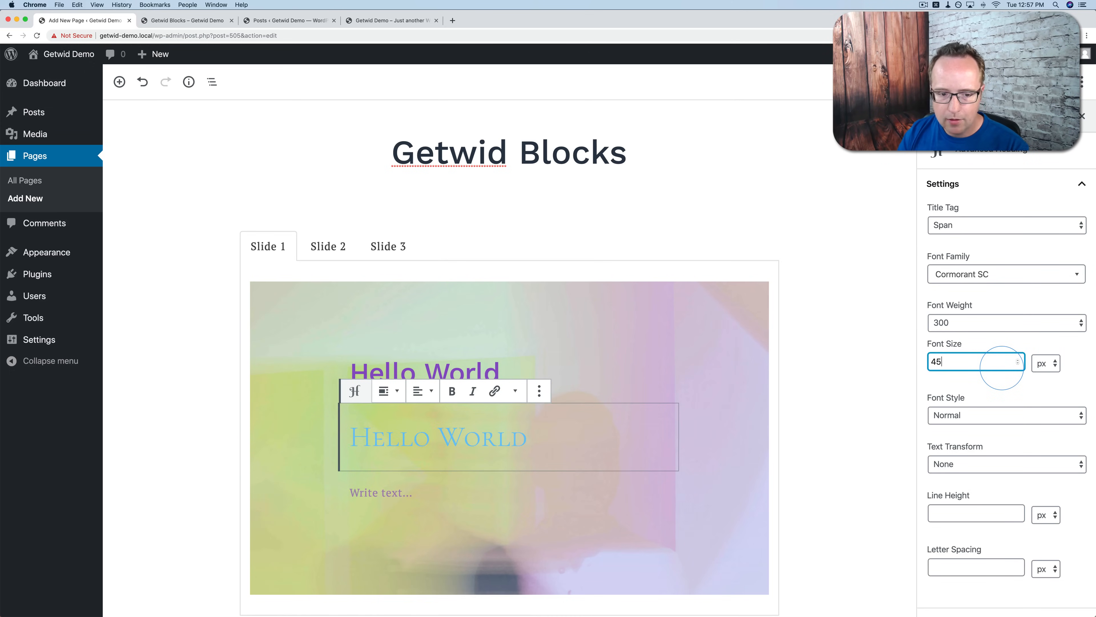
left_click(855, 369)
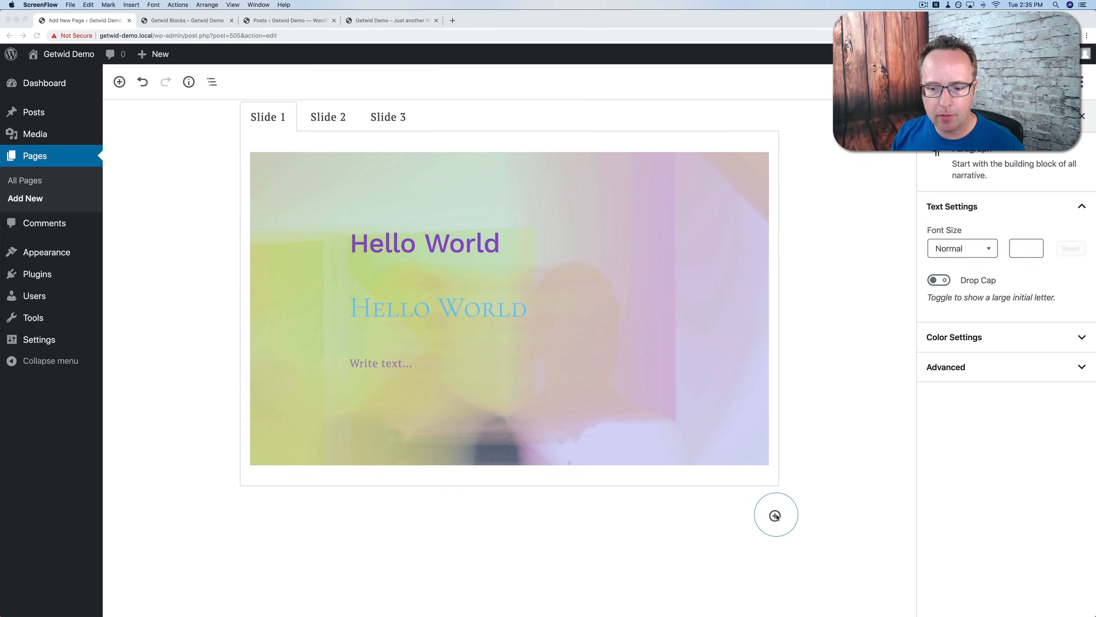
Add a Getwid Image Slider block below the Media & Text Slider.
left_click(774, 516)
left_click(774, 517)
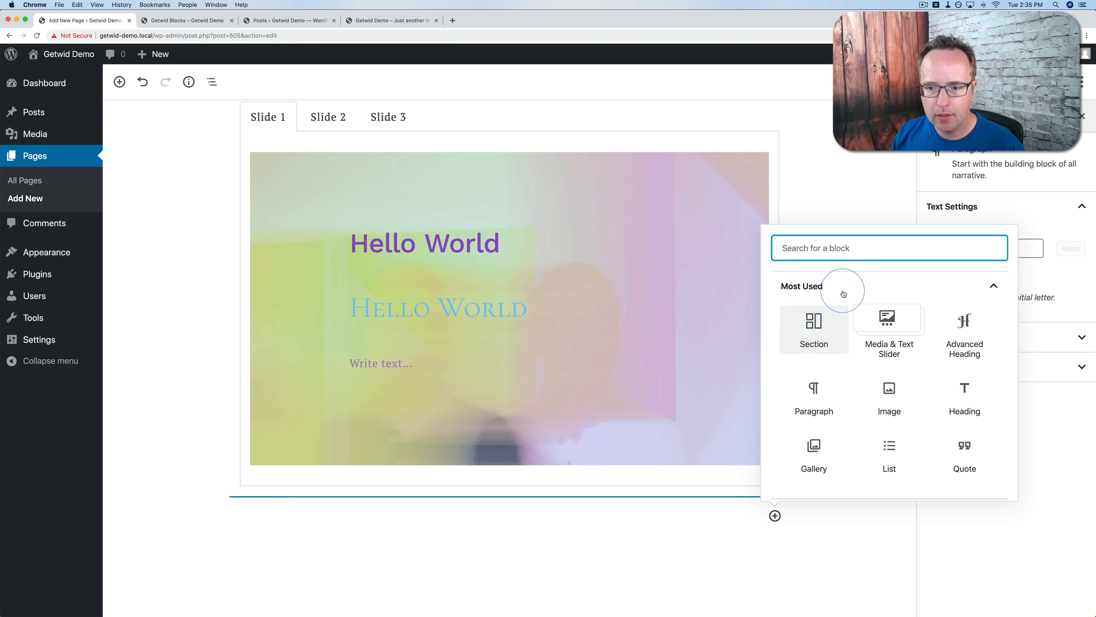
left_click(815, 291)
left_click(819, 463)
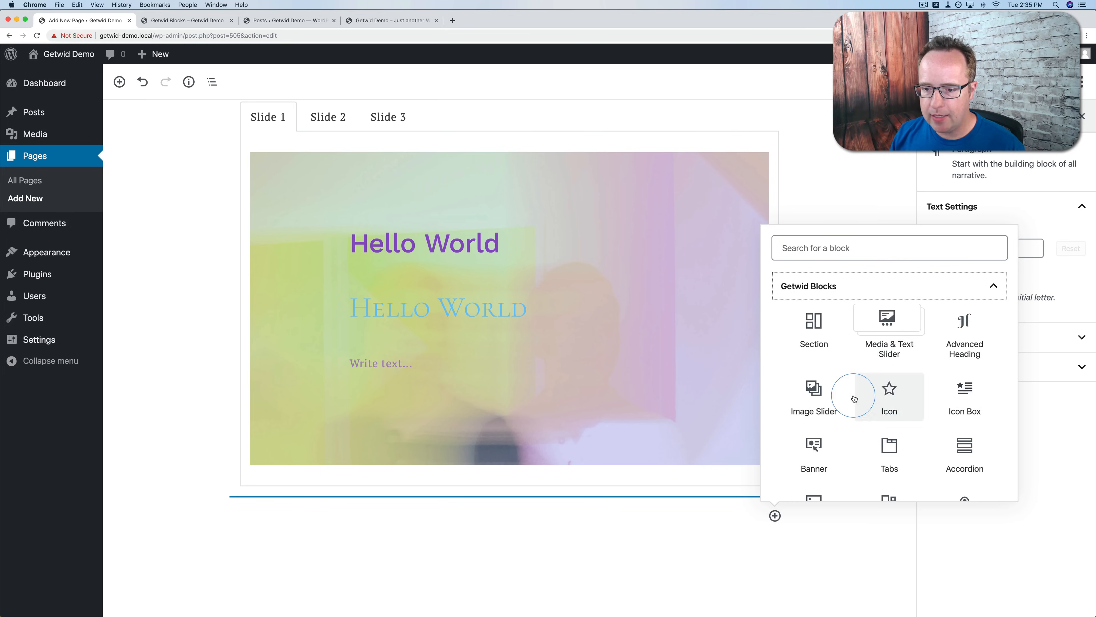
left_click(815, 402)
scroll(812, 355, "down", 6)
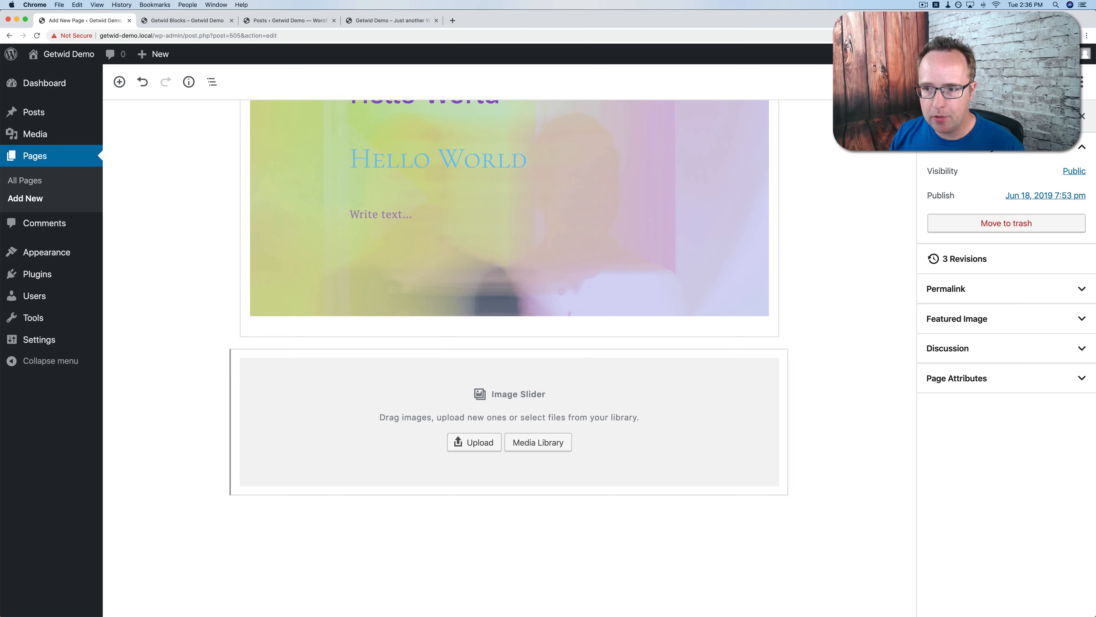
Fill the Image Slider with four media library images: the pastel gradient, the blue-haired person, the white keyboard and the keyboard on yellow.
left_click(629, 411)
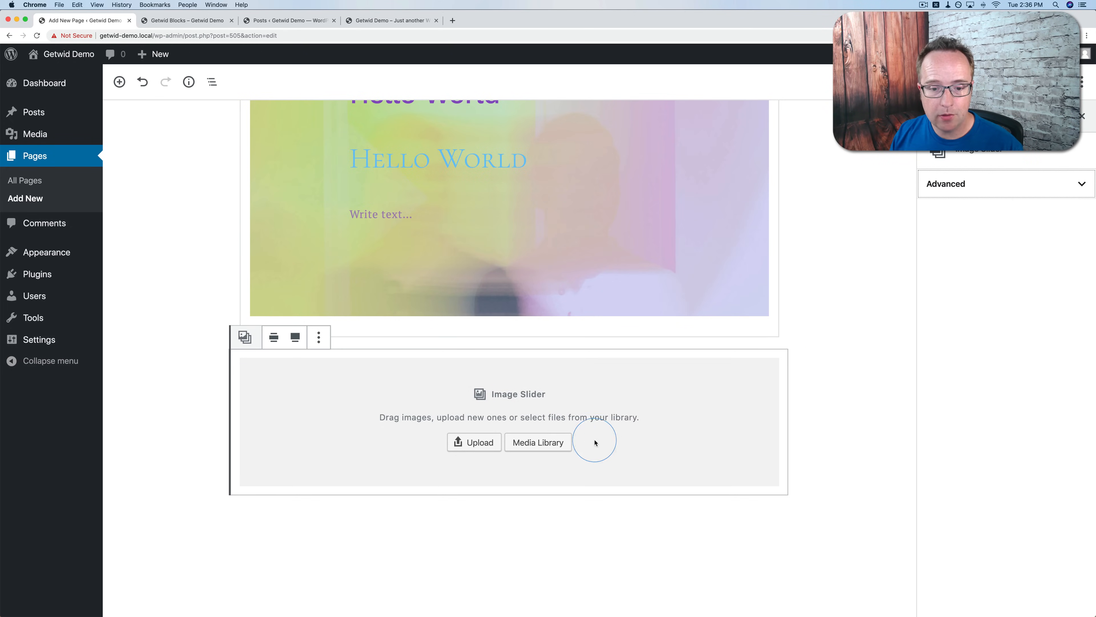
left_click(540, 442)
left_click(586, 296)
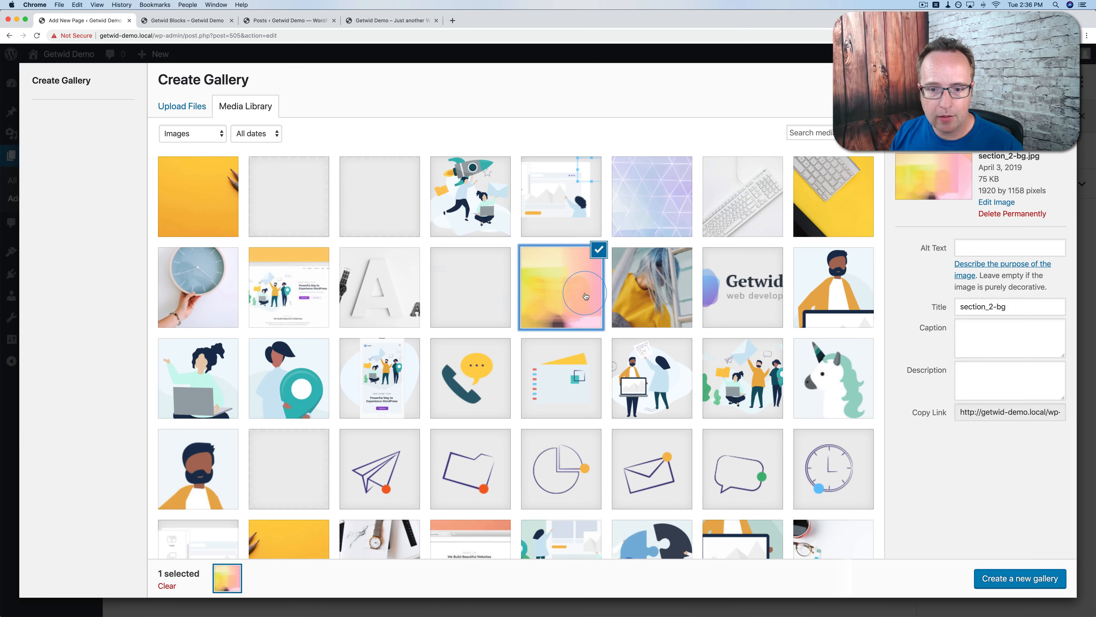
left_click(633, 296)
left_click(735, 220)
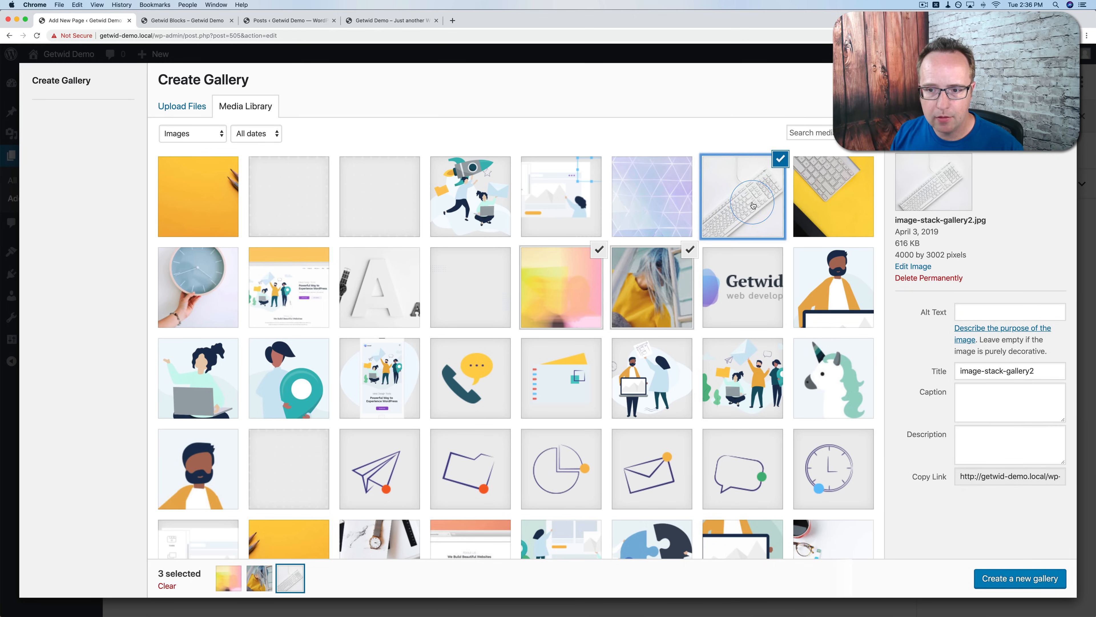
left_click(803, 202)
left_click(995, 578)
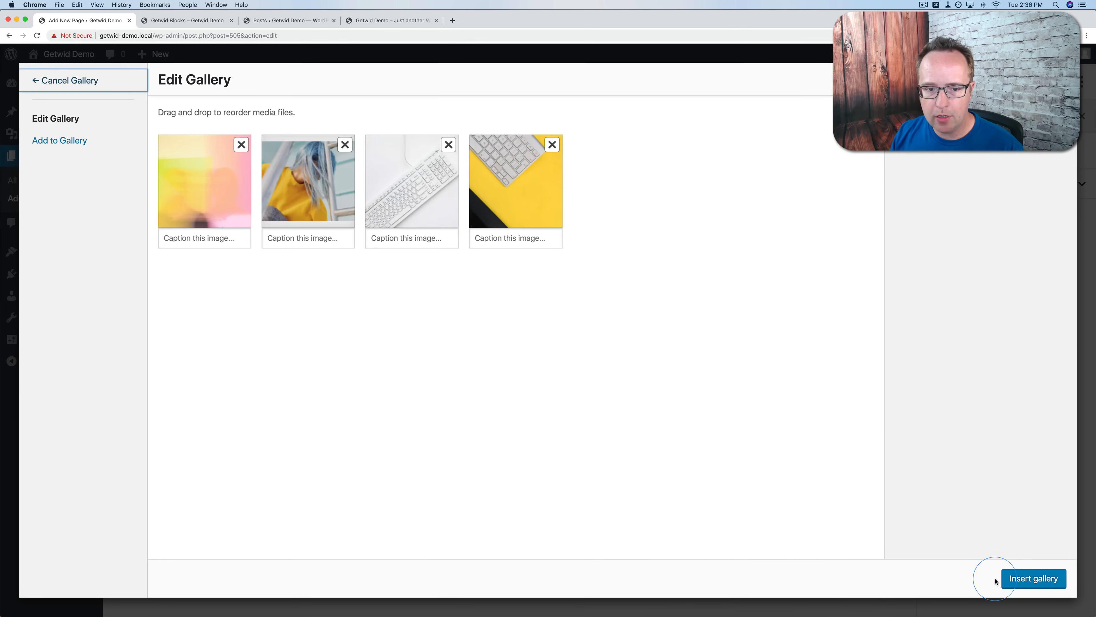
left_click(1011, 579)
Page forward through the Image Slider's images to preview the transitions.
scroll(595, 418, "down", 6)
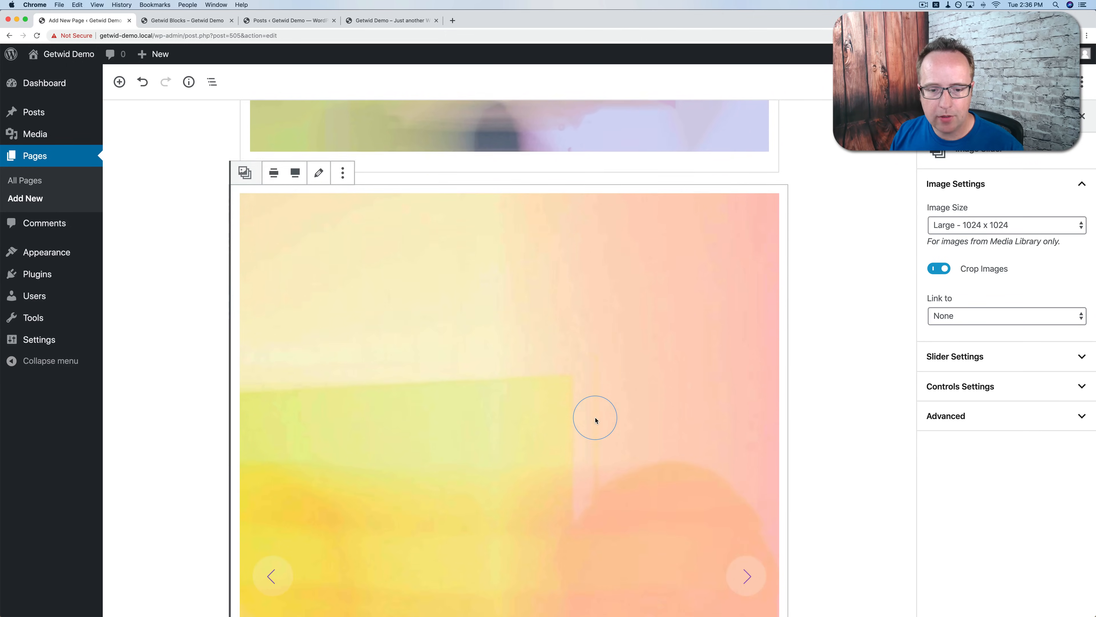
left_click(749, 445)
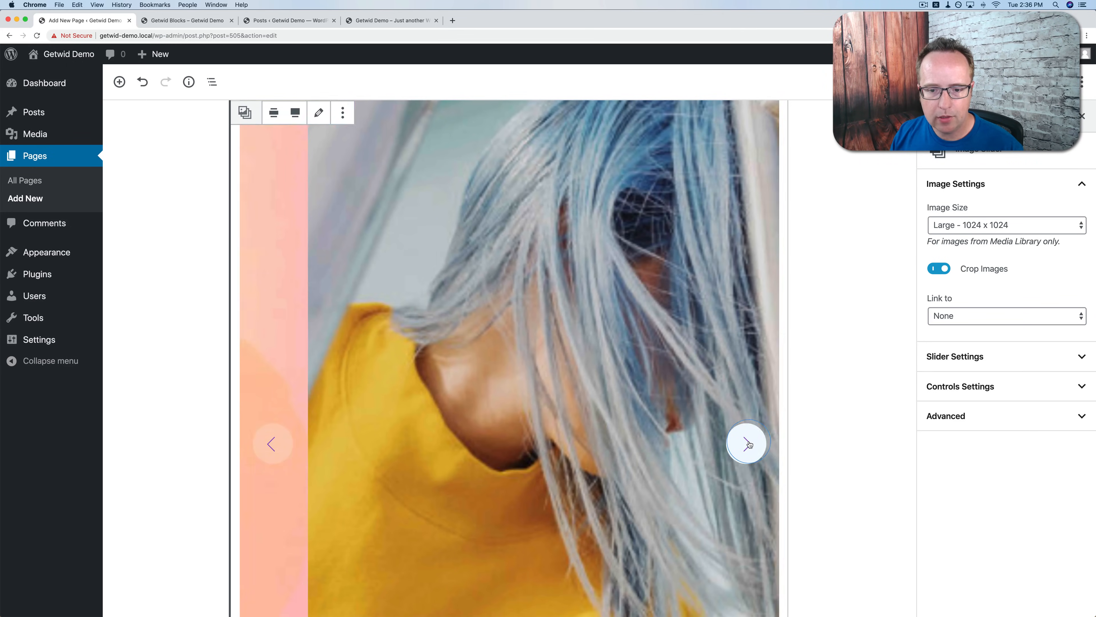
left_click(749, 444)
left_click(750, 445)
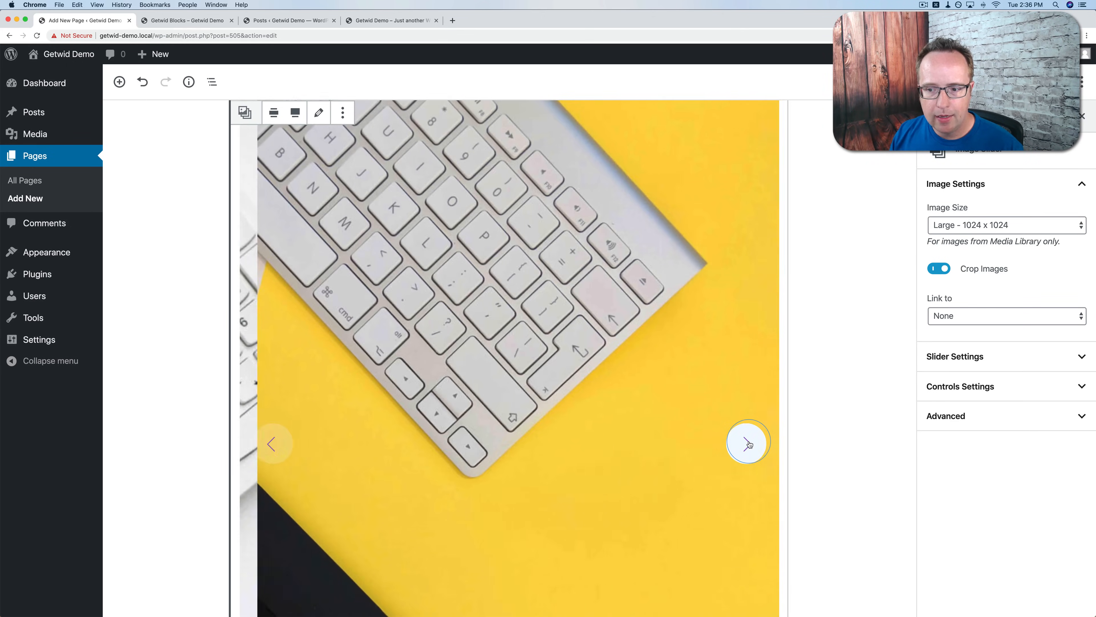
left_click(750, 444)
left_click(751, 445)
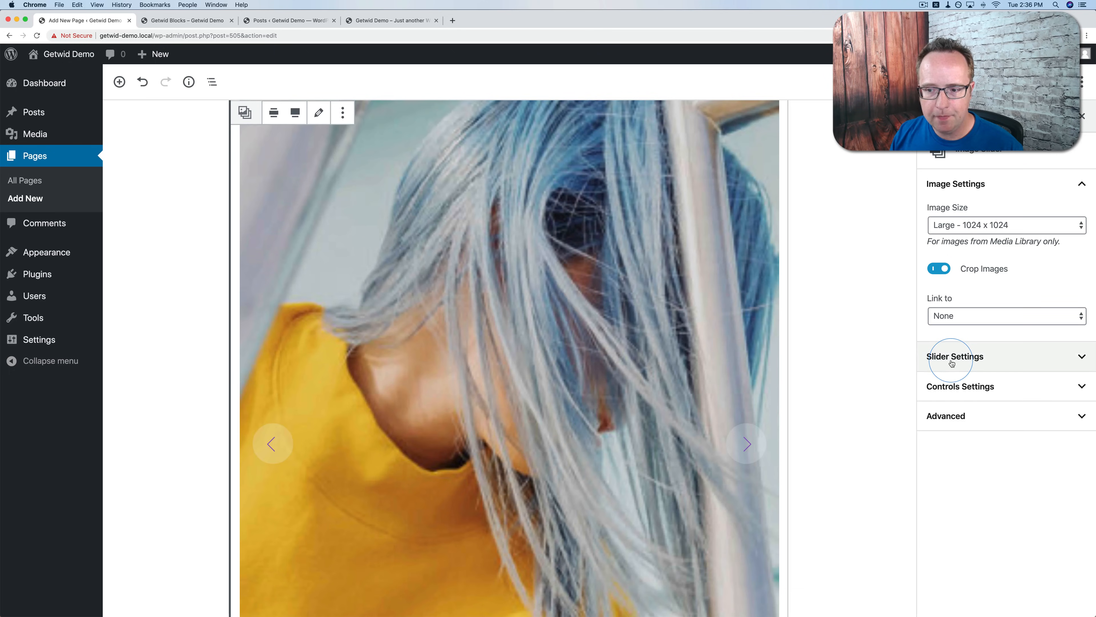
Examine the Image Slider's image and slider settings, from image size and cropping to slides per device and animation options.
left_click(954, 357)
scroll(953, 375, "down", 5)
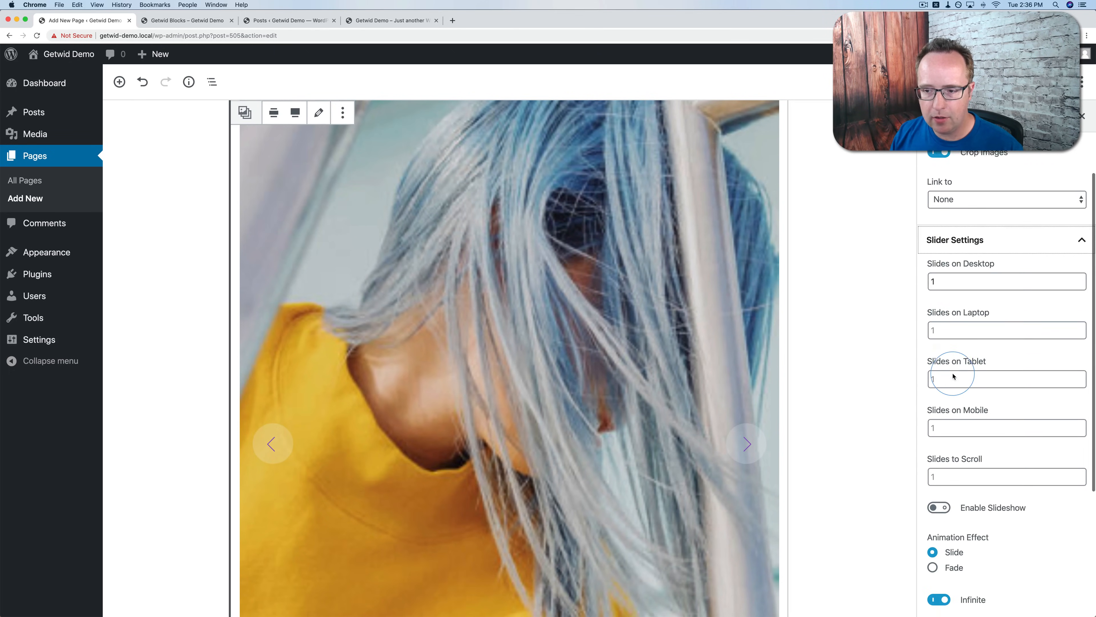
scroll(953, 374, "up", 4)
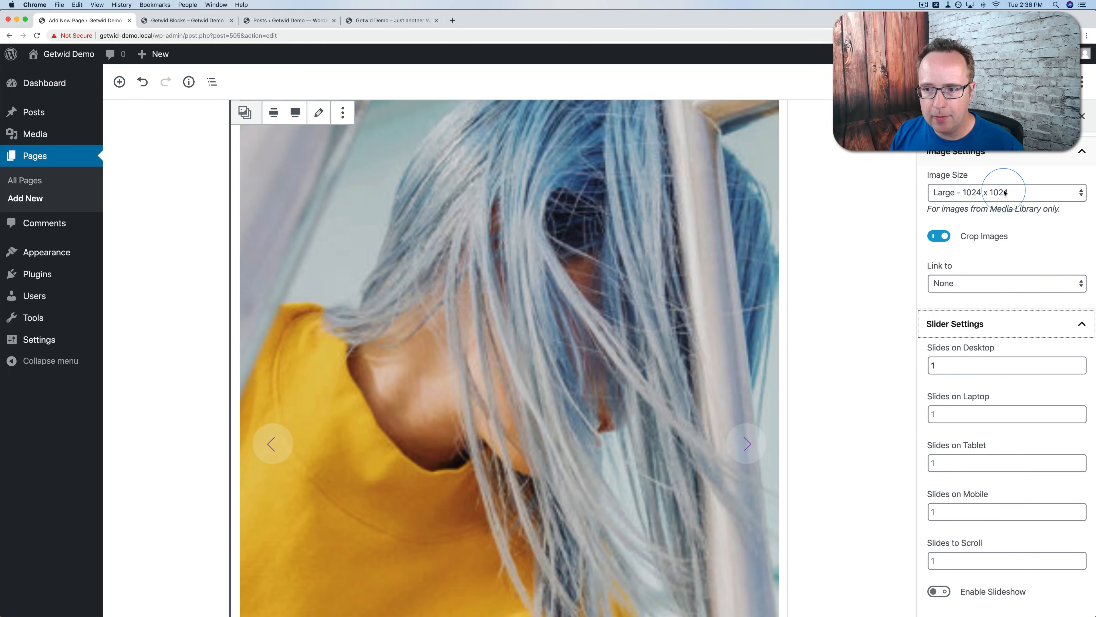
scroll(977, 261, "down", 2)
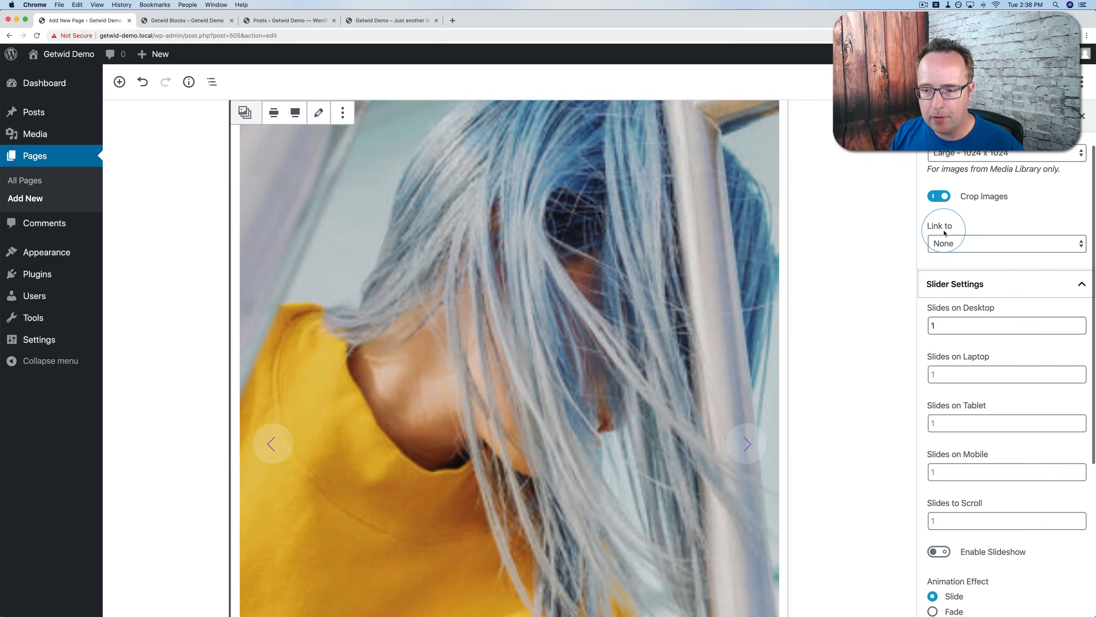
scroll(975, 242, "down", 4)
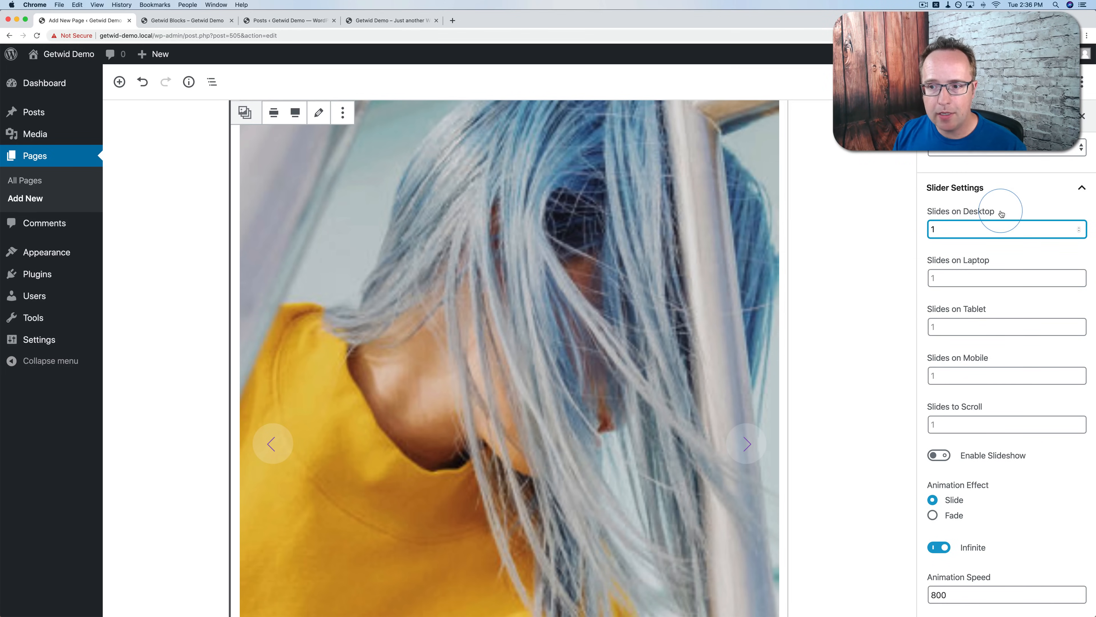
scroll(989, 255, "down", 5)
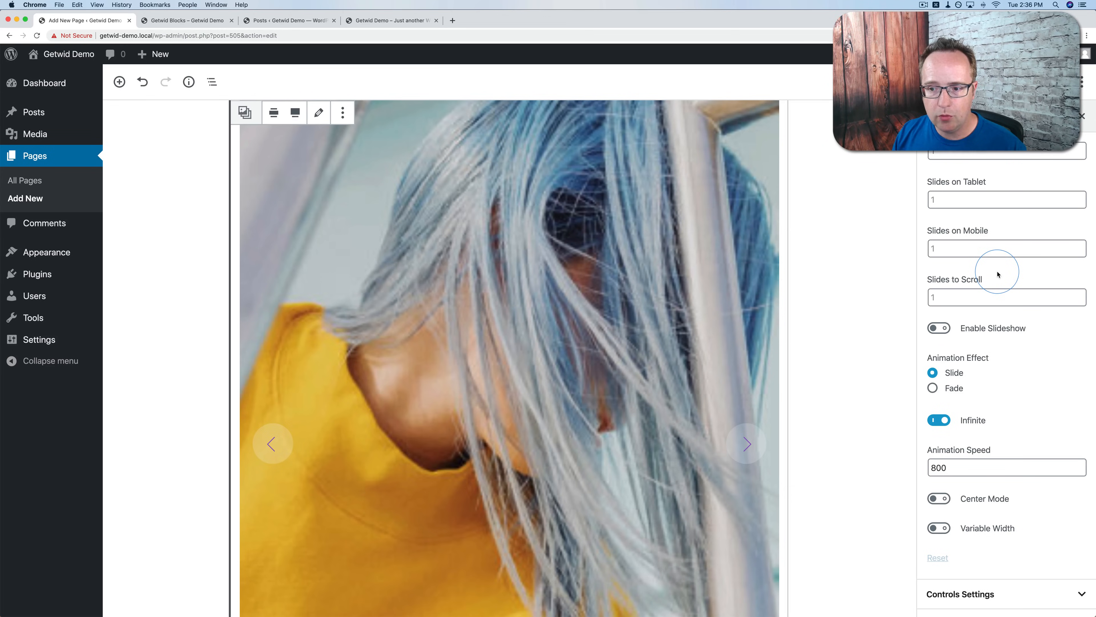
Try the Enable Slideshow option on the Image Slider, then switch it back off.
left_click(936, 328)
left_click(937, 328)
left_click(937, 328)
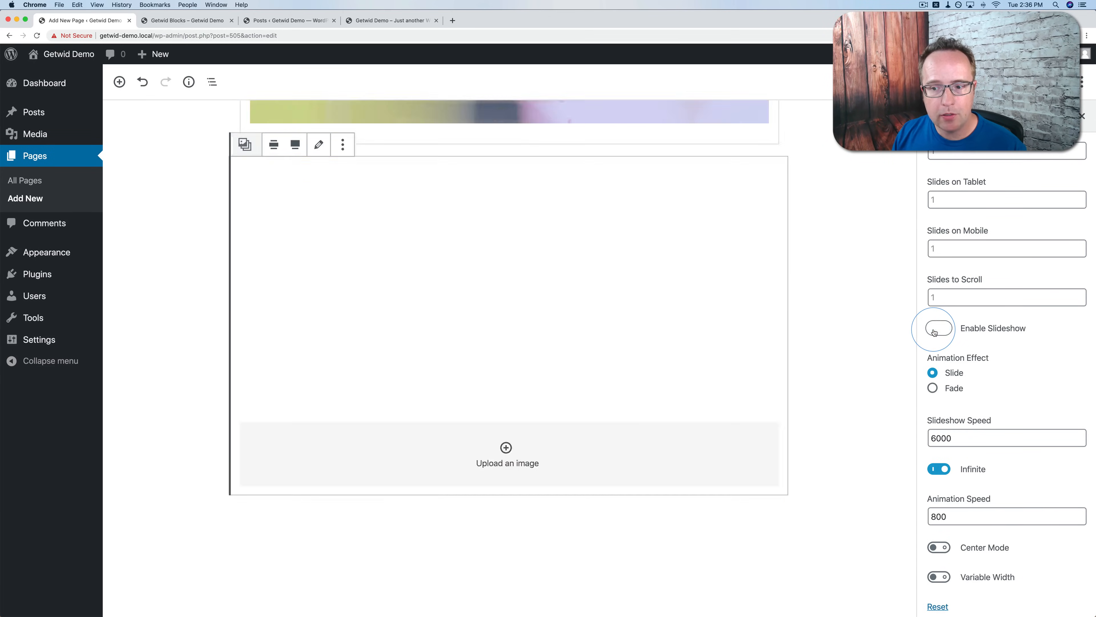
left_click(938, 328)
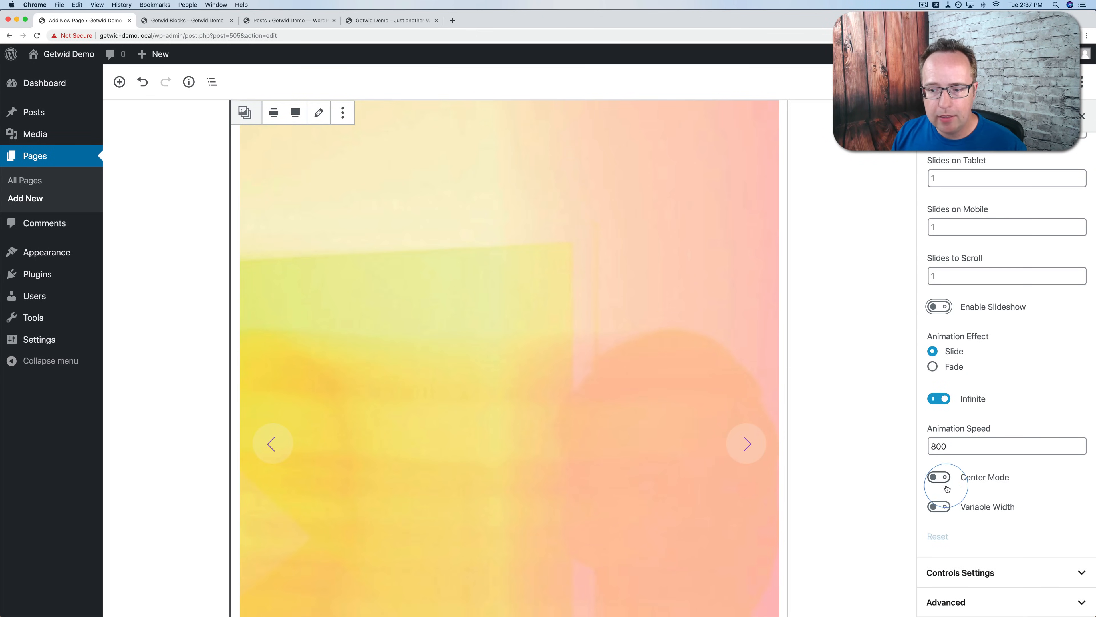
Open the Image Slider's Controls Settings to examine the arrow and dot placement options.
left_click(964, 574)
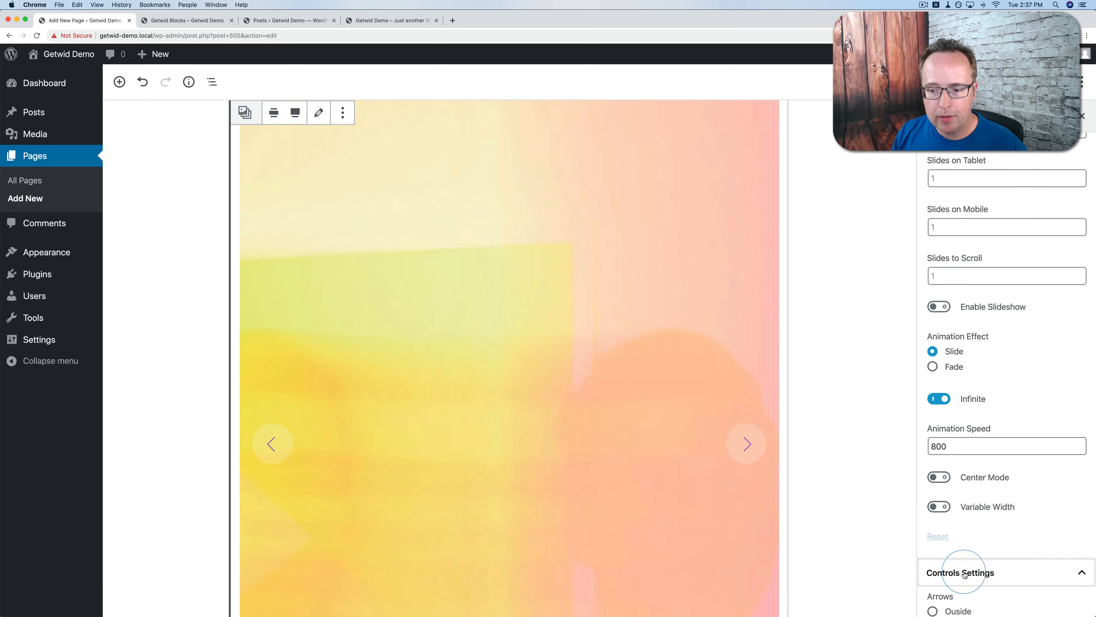
scroll(984, 528, "down", 5)
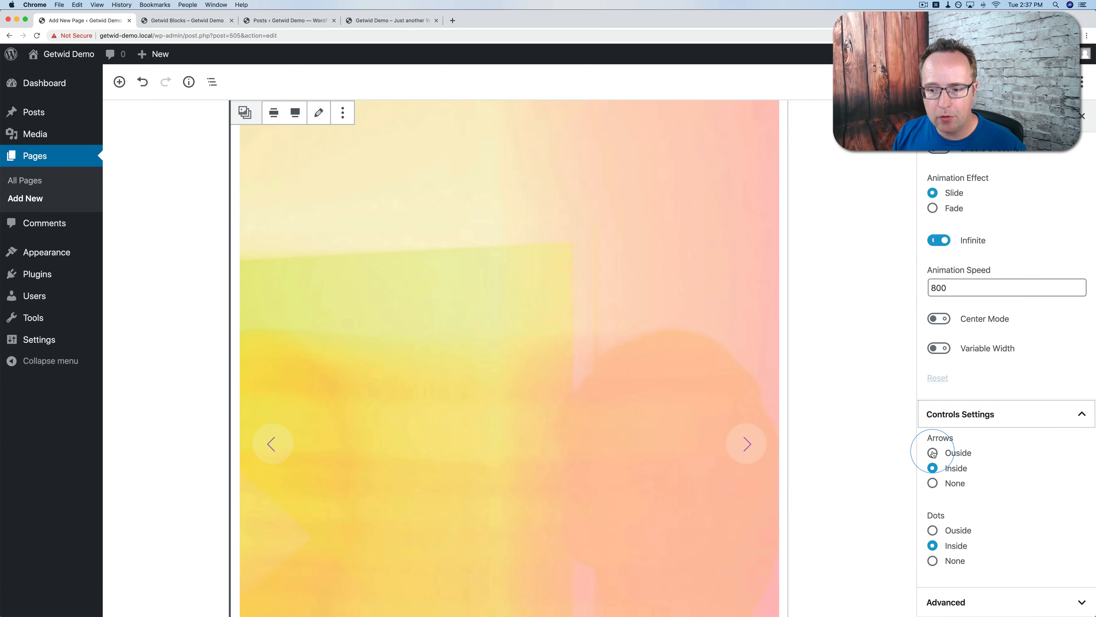
Set the image slider's arrows and dots to the Ouside position and expand its Advanced settings.
left_click(933, 452)
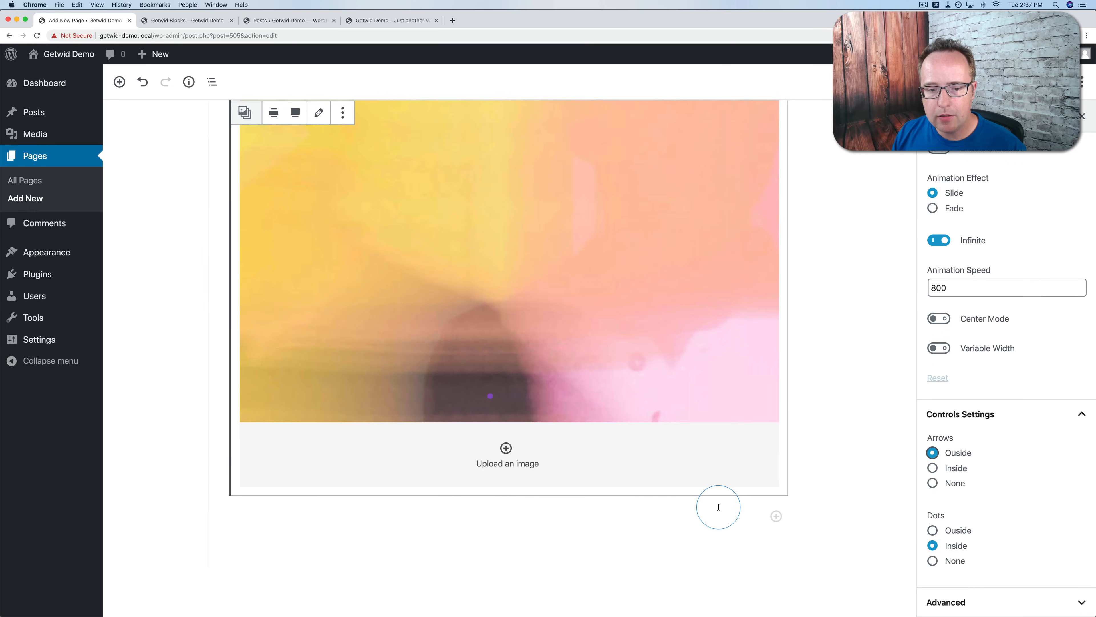
left_click(932, 530)
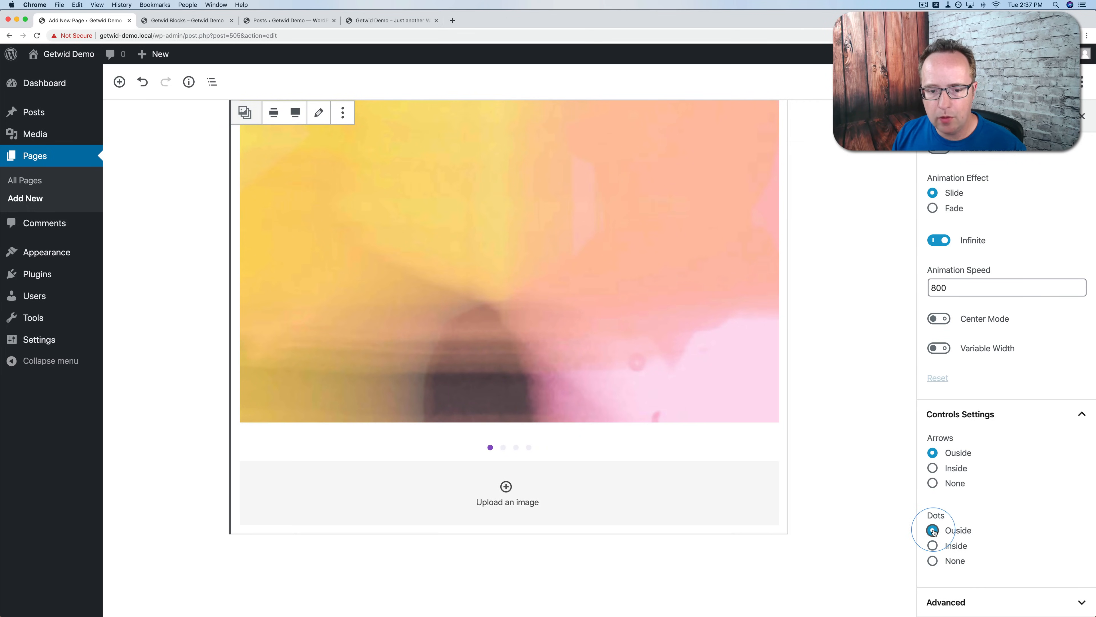
left_click(959, 602)
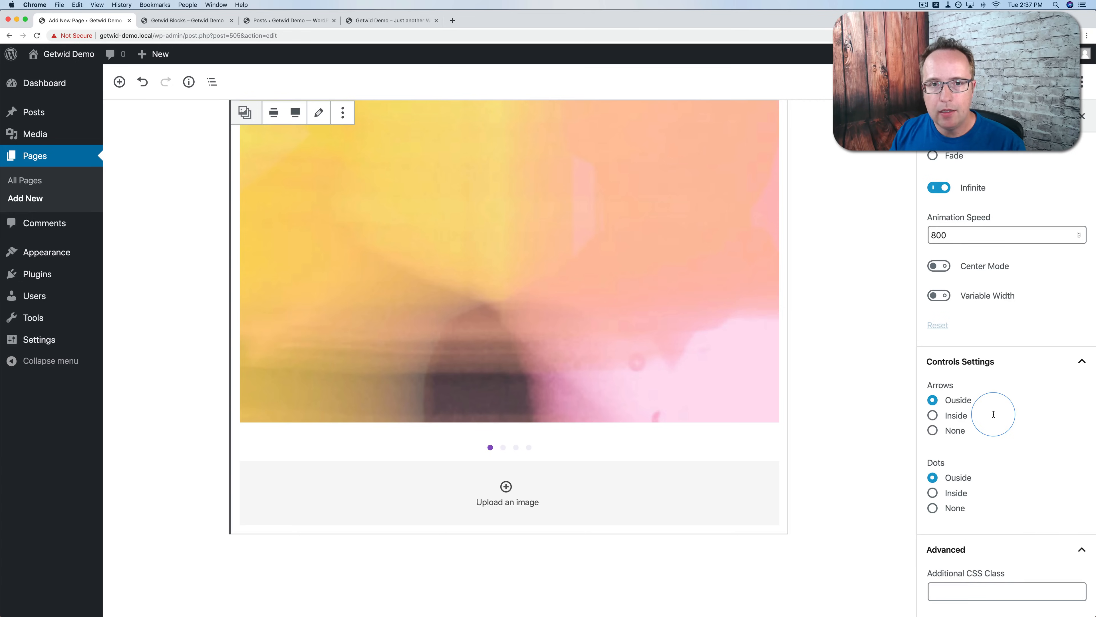
Try the Thumbnail - 150 x 150 image size on the slider and advance to the next slide.
scroll(990, 543, "up", 10)
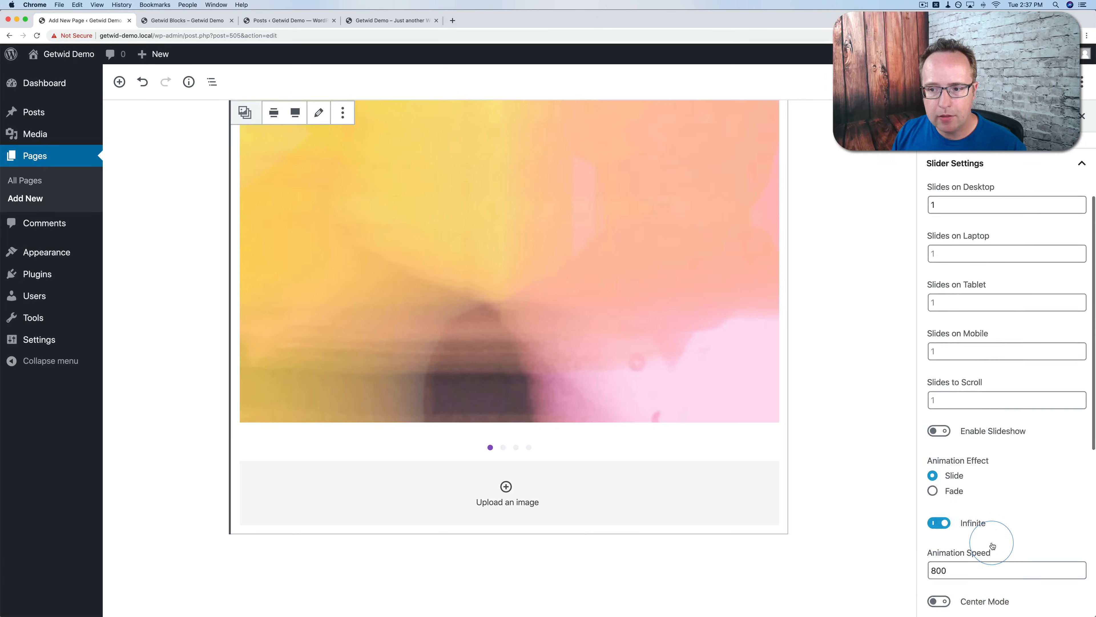
left_click(989, 234)
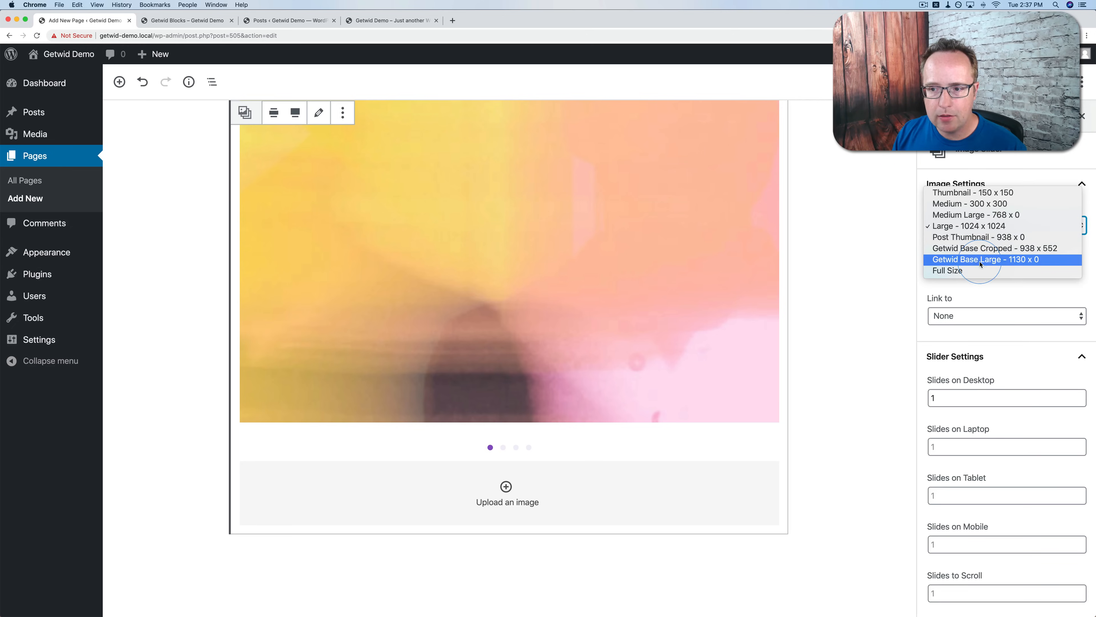
left_click(971, 193)
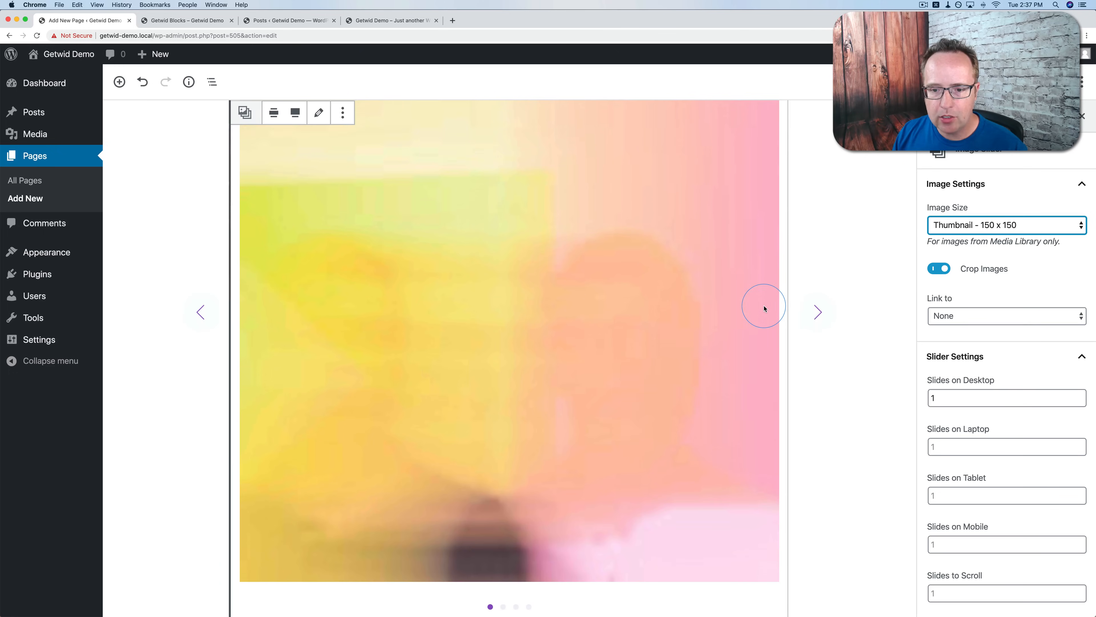
left_click(815, 306)
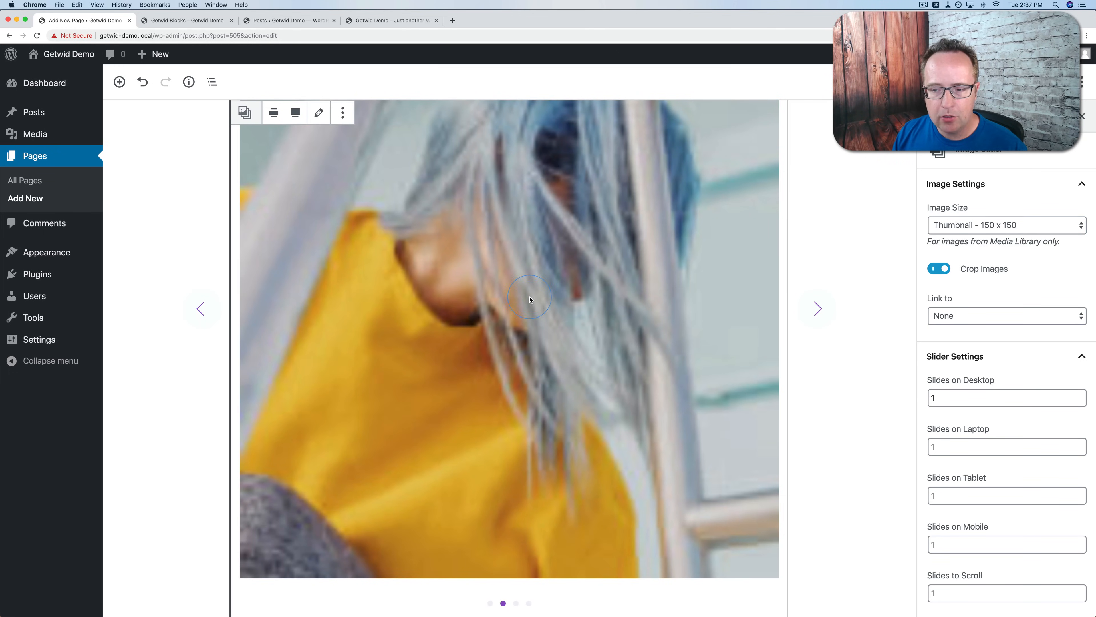
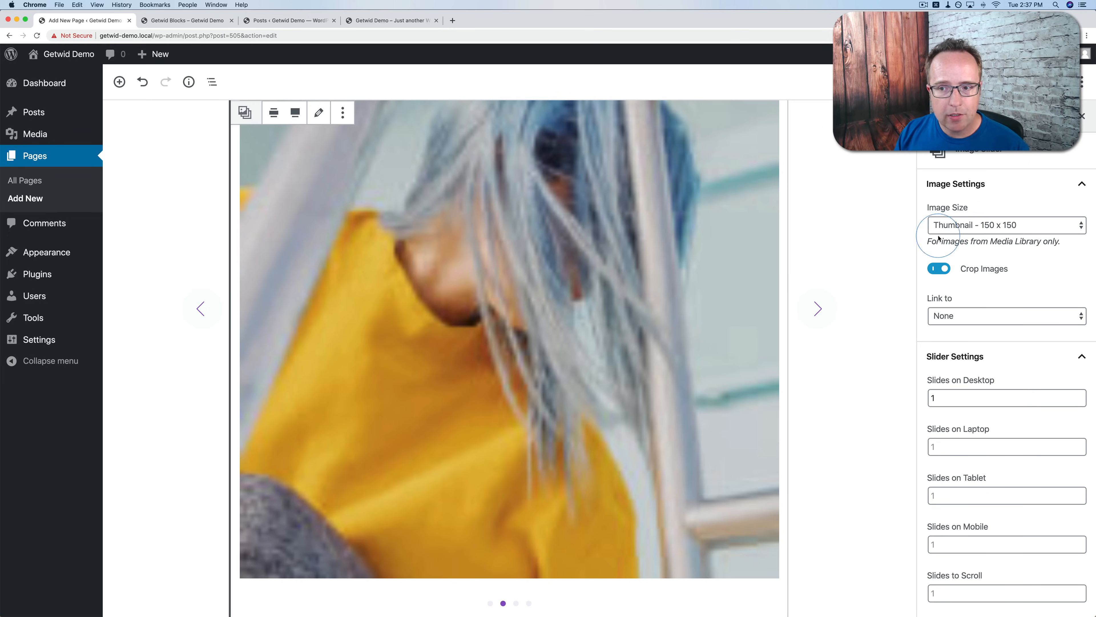
Try the Medium - 300 x 300 image size on the slider and restore Large - 1024 x 1024.
left_click(956, 229)
left_click(958, 238)
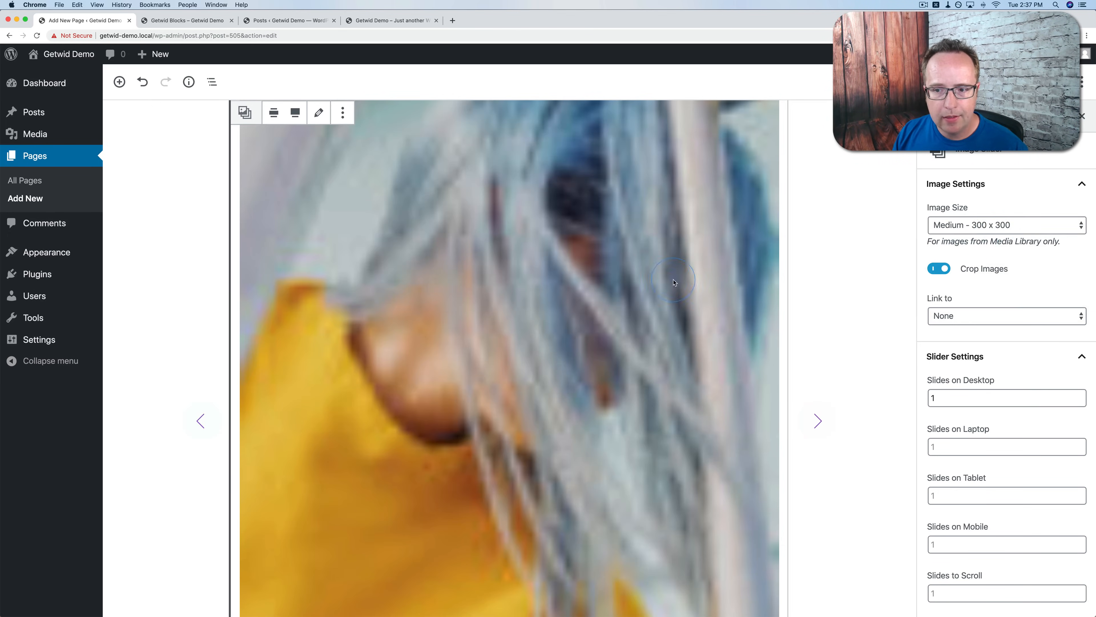
left_click(999, 223)
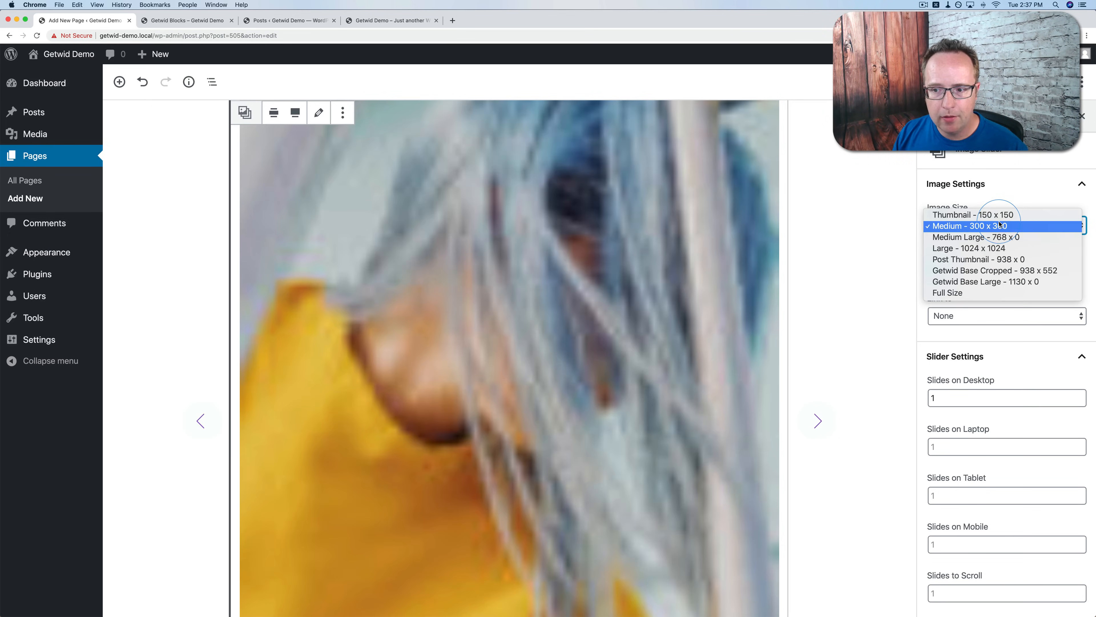
left_click(991, 253)
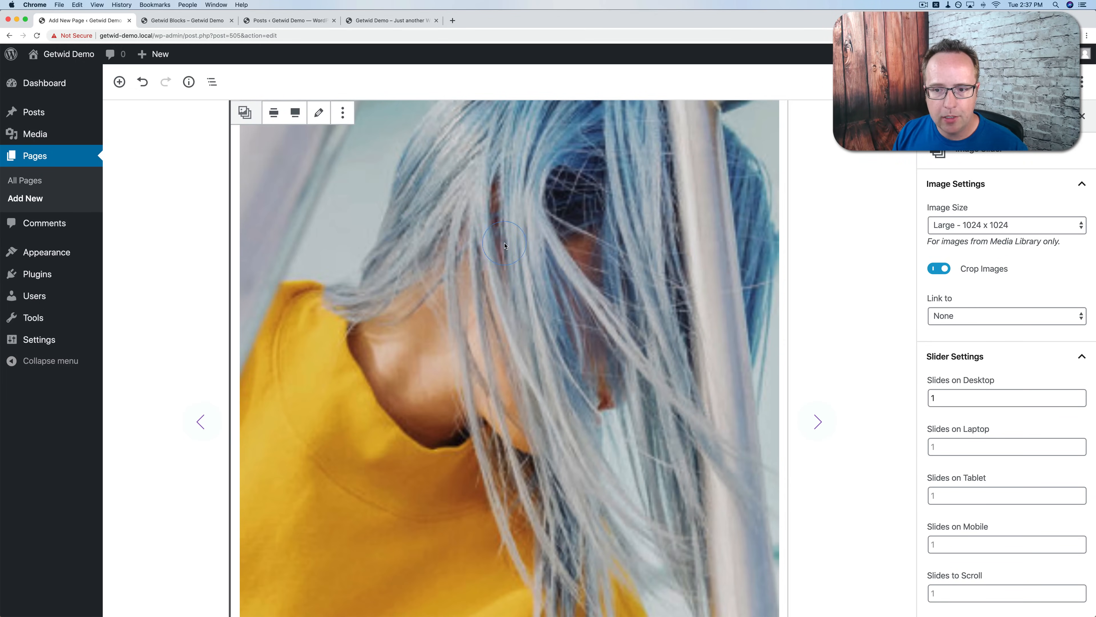
Insert a Getwid Icon block below the image slider inside the section.
scroll(818, 331, "down", 5)
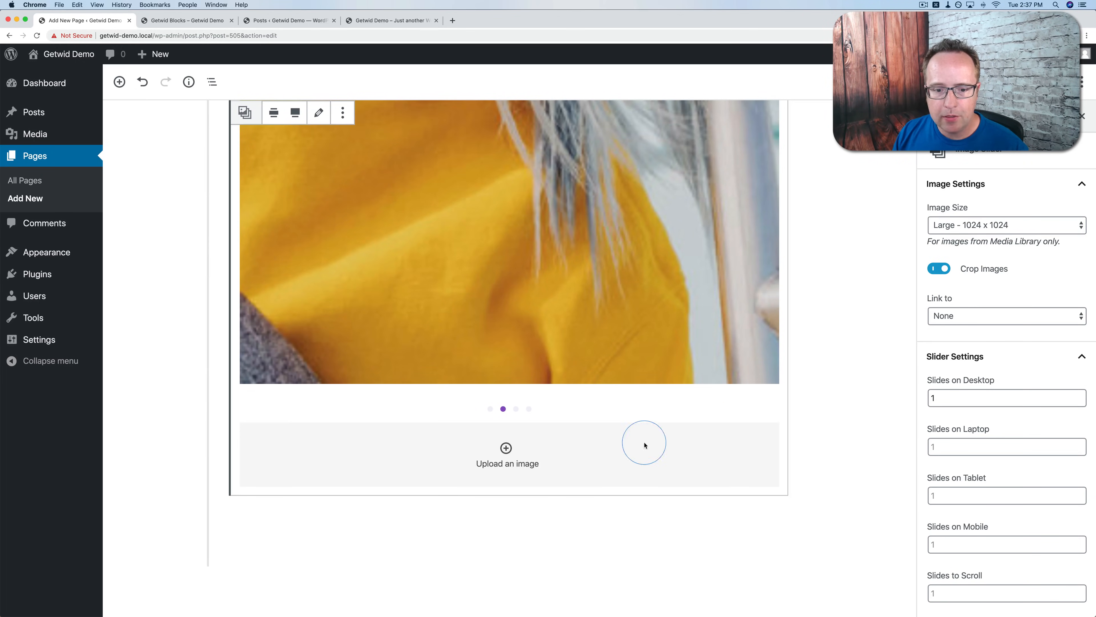
left_click(525, 508)
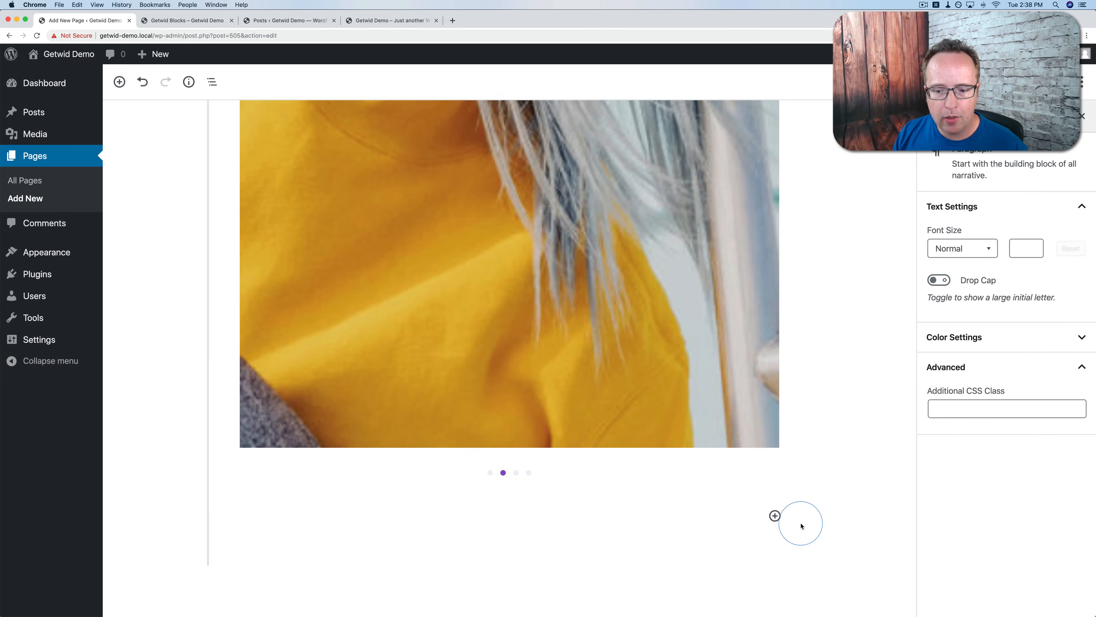
left_click(775, 515)
left_click(834, 287)
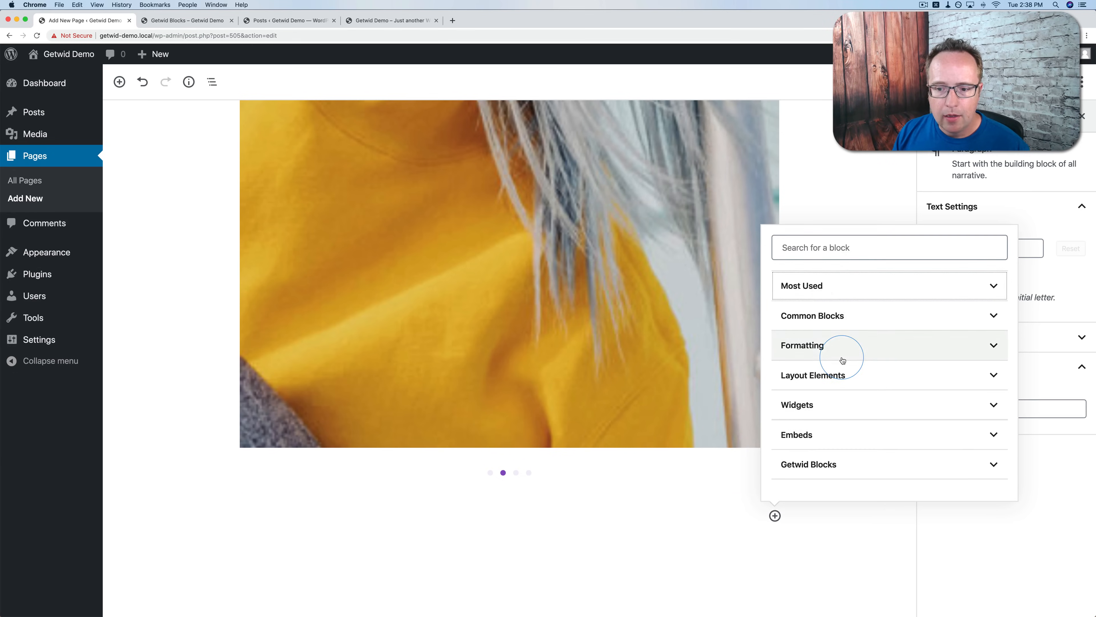
left_click(828, 463)
scroll(902, 406, "down", 1)
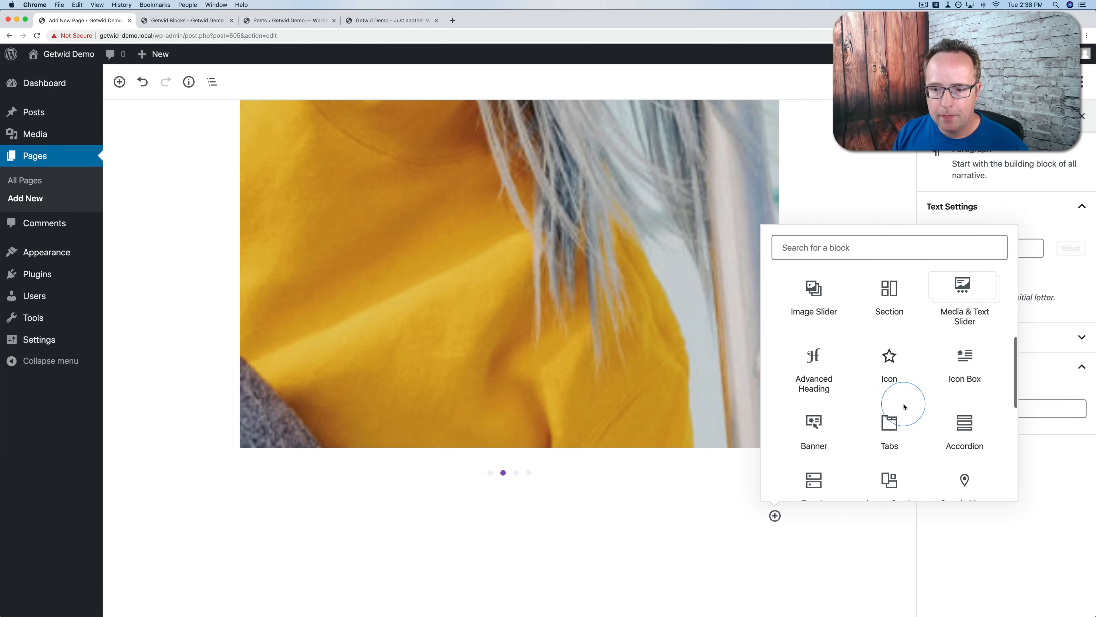
left_click(883, 365)
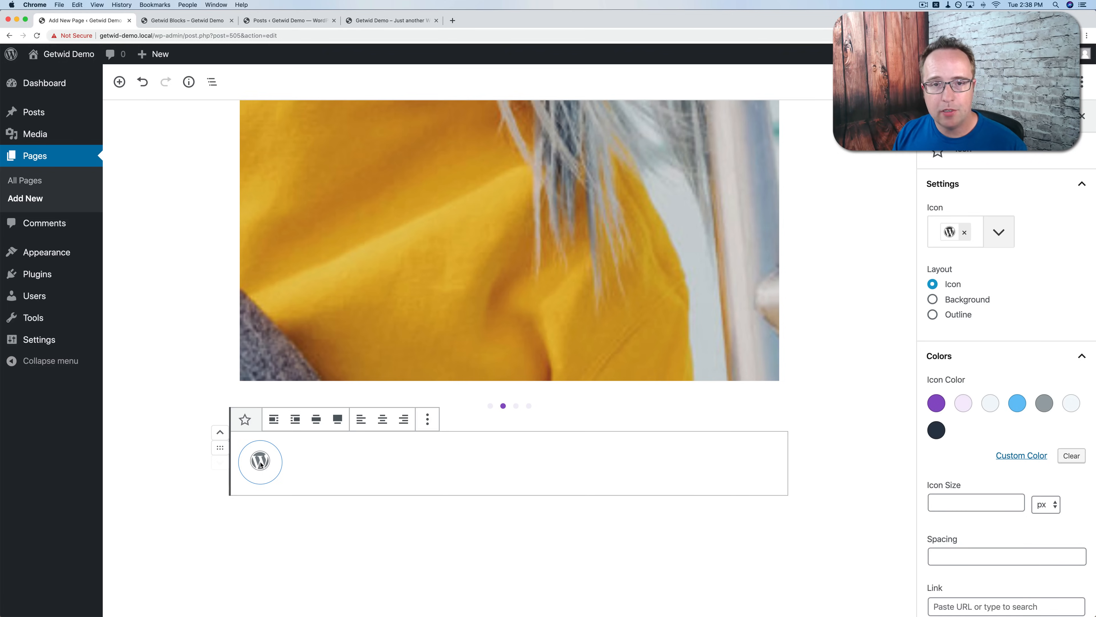
Remove the default WordPress icon from the Icon block and browse through the pages of the full icon library.
left_click(965, 234)
left_click(998, 231)
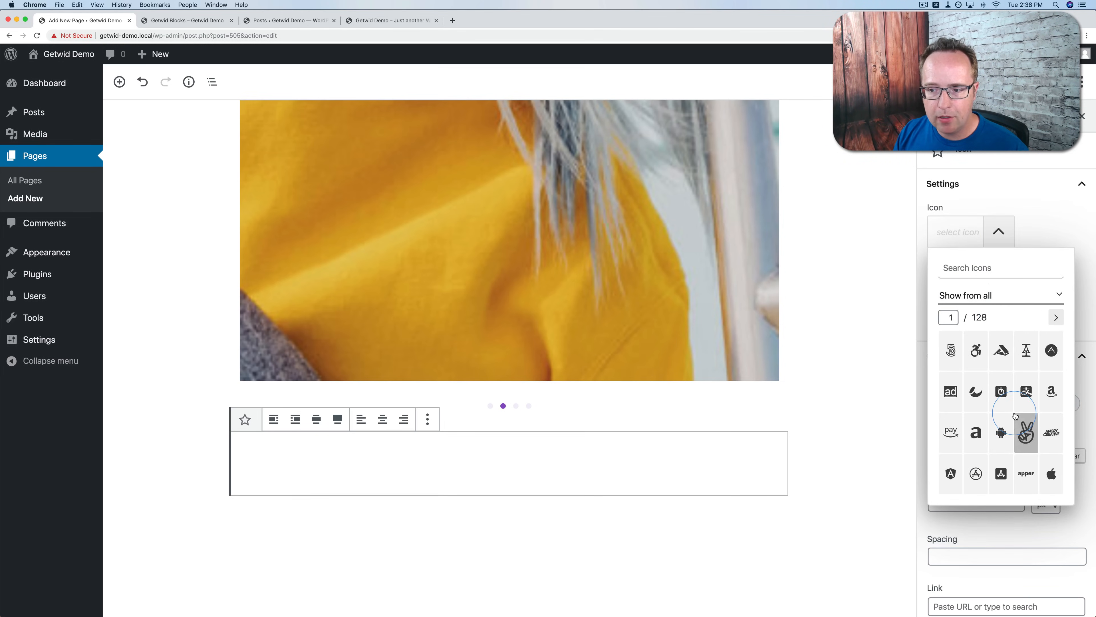
scroll(1025, 433, "down", 2)
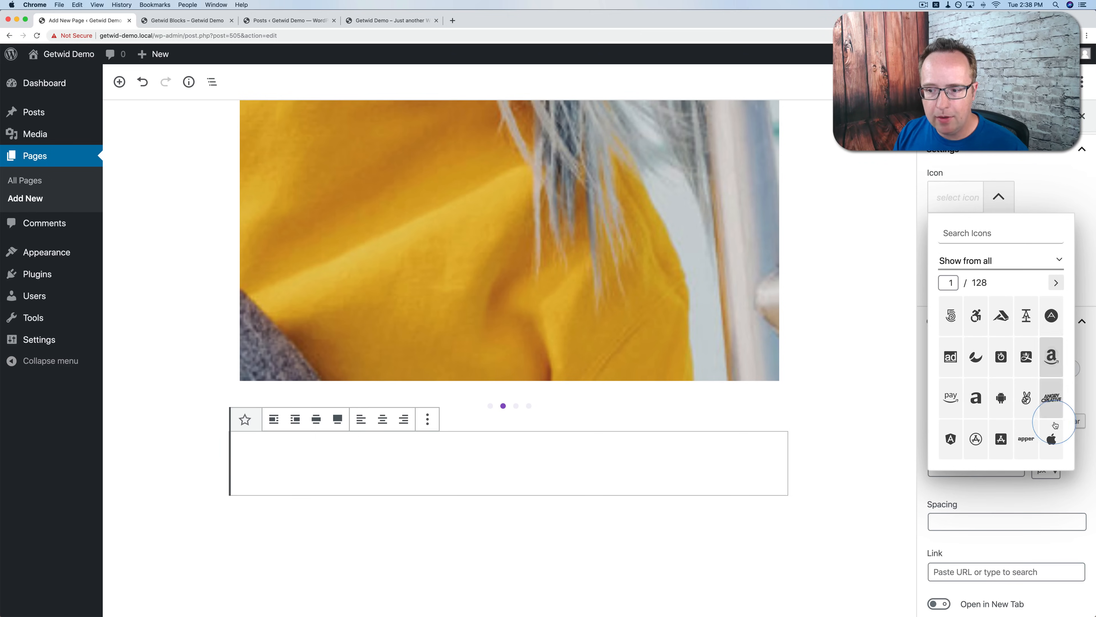
left_click(1060, 286)
left_click(1060, 286)
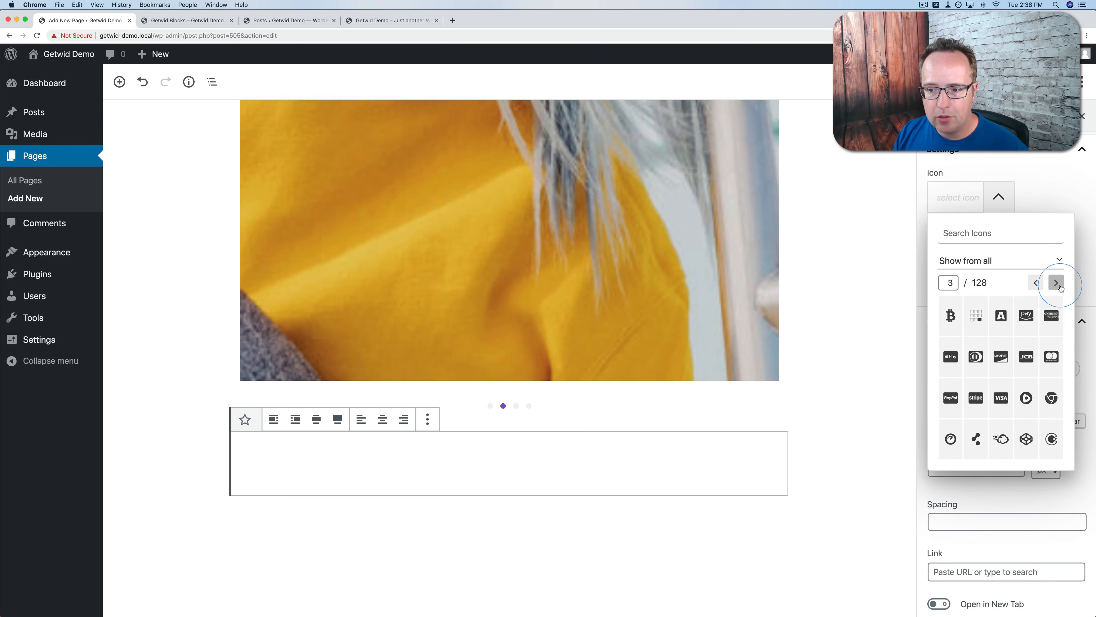
left_click(1060, 287)
left_click(1060, 286)
left_click(1060, 286)
left_click(1060, 287)
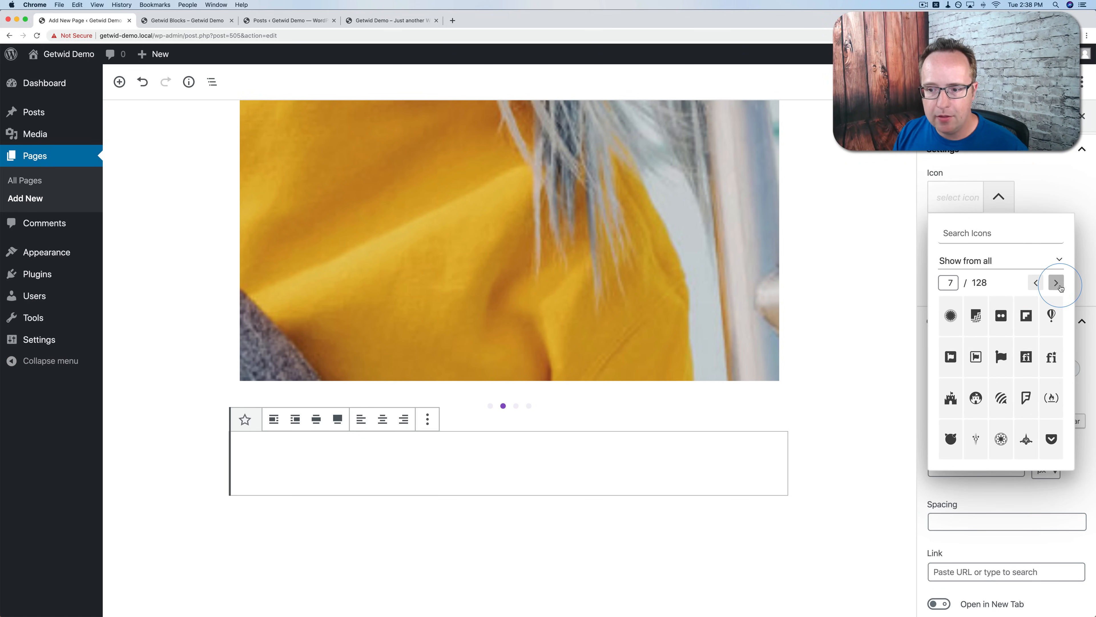
Filter the icon library to the Halloween category, assign the cat icon to the block, and close the icon picker.
left_click(1055, 259)
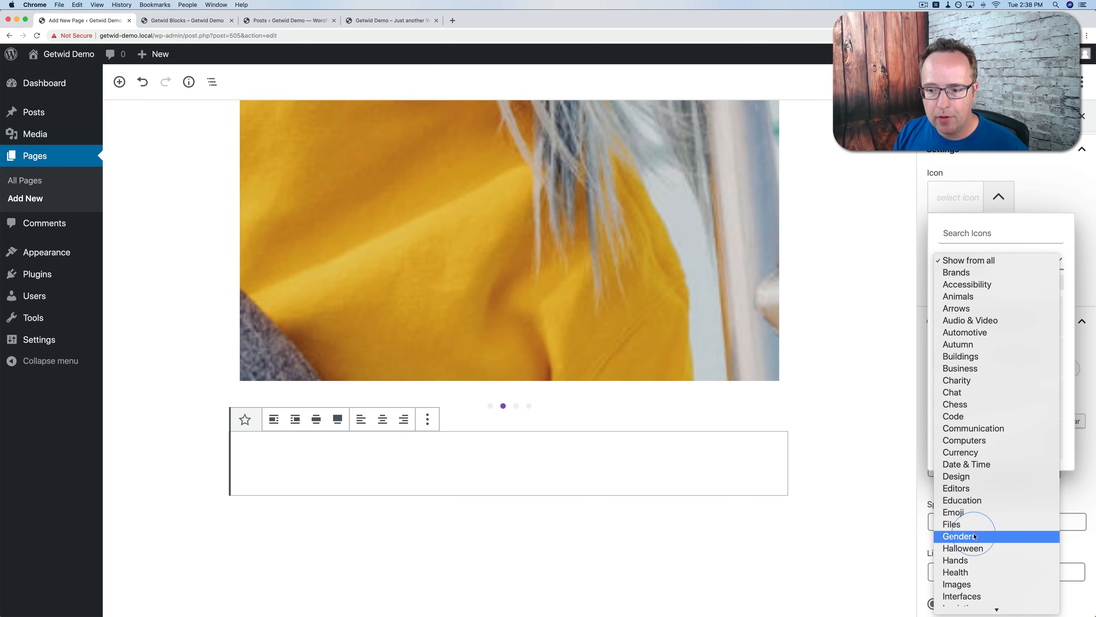
scroll(995, 460, "down", 5)
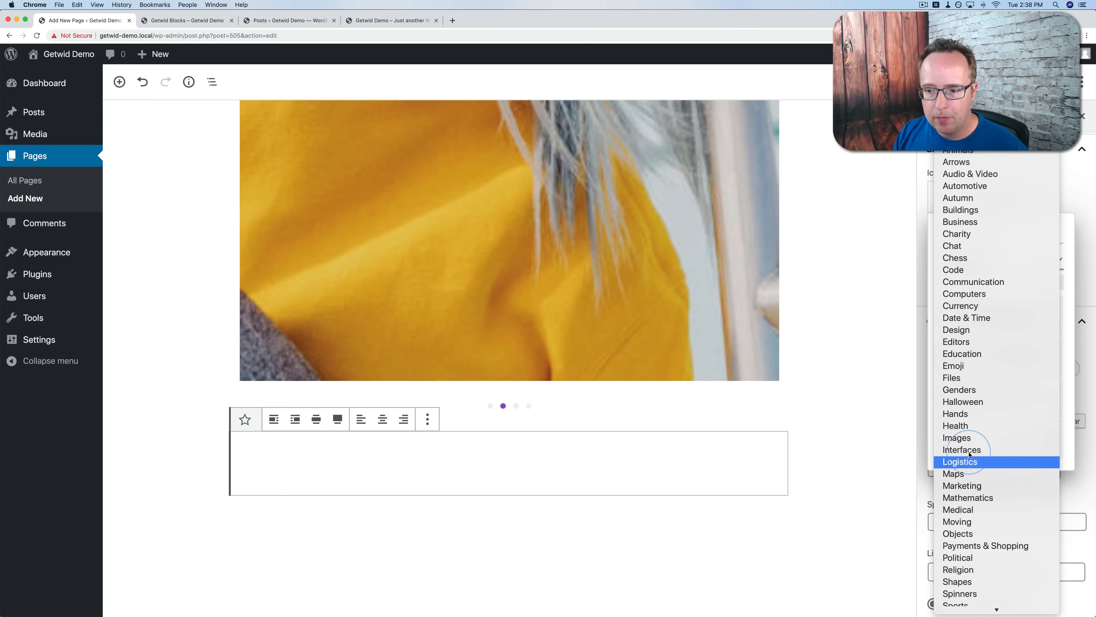
left_click(978, 402)
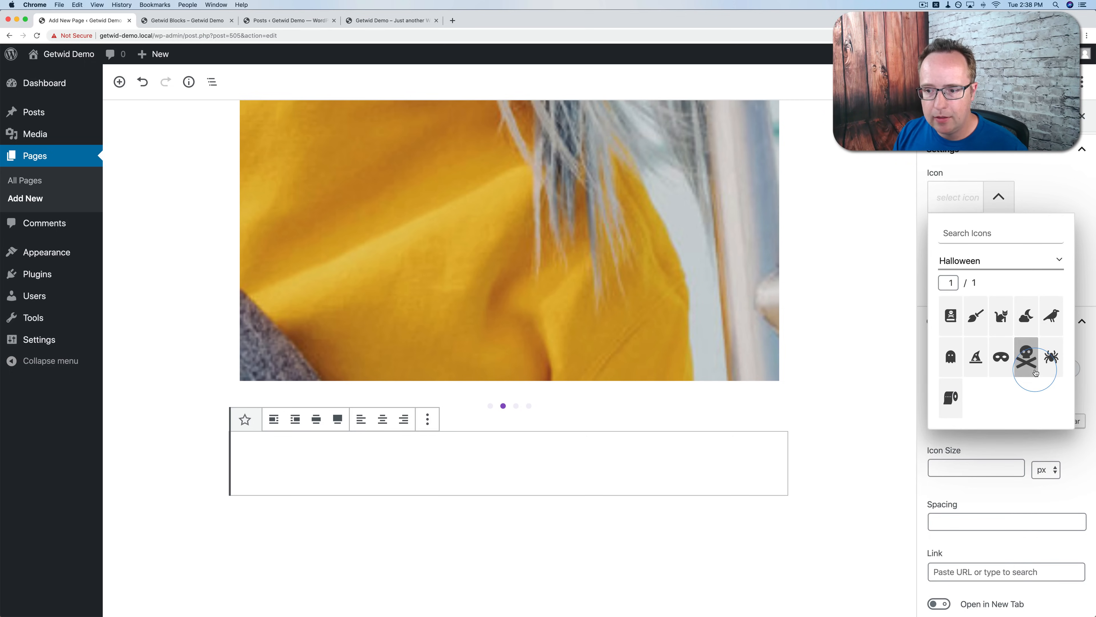
scroll(1027, 362, "down", 1)
left_click(1005, 305)
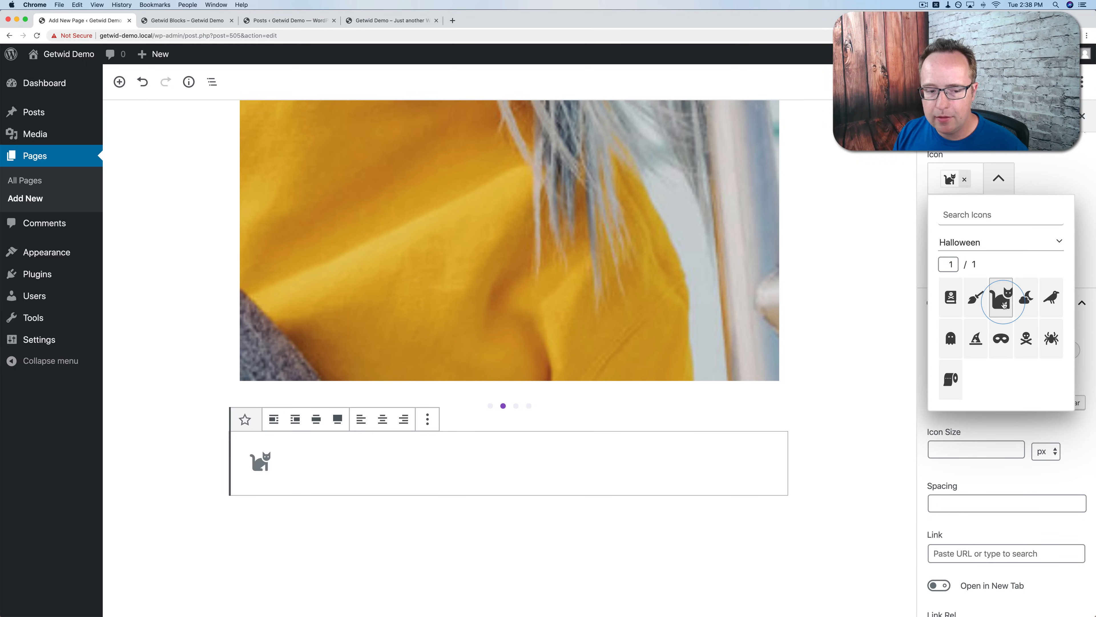
left_click(818, 492)
left_click(233, 452)
left_click(268, 462)
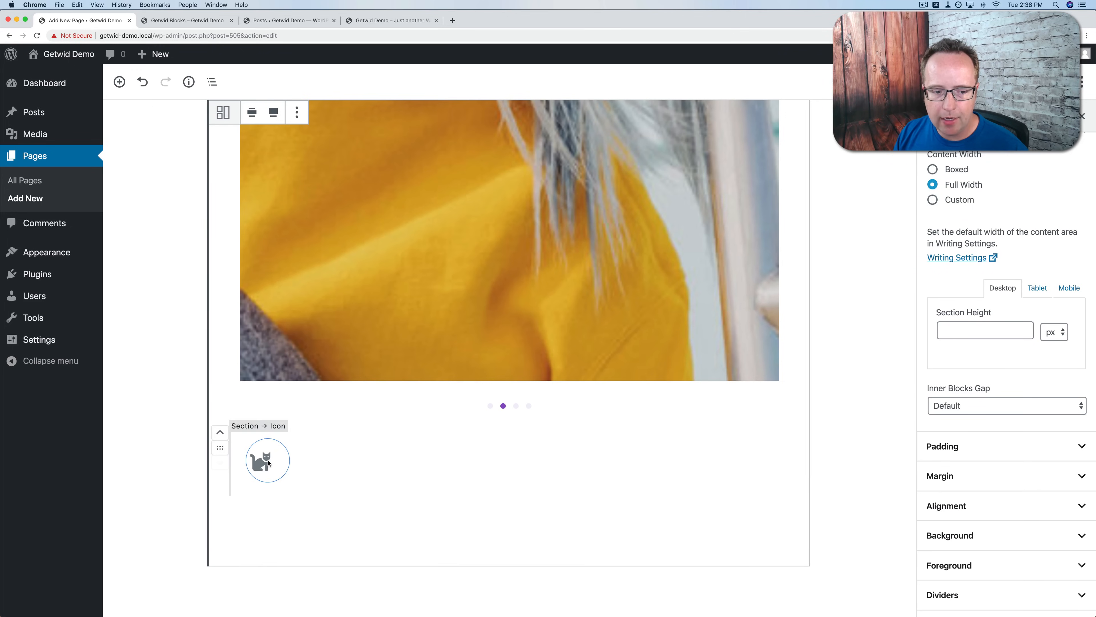
Switch the cat icon to the Background layout with the third, very light blue swatch as its background color.
left_click(926, 262)
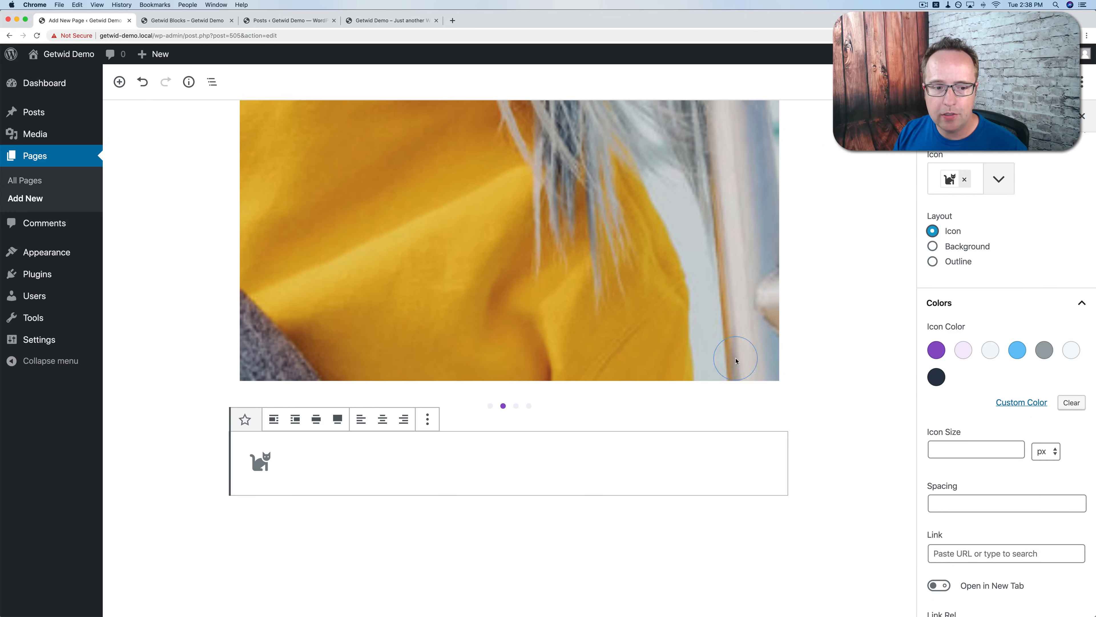
left_click(931, 225)
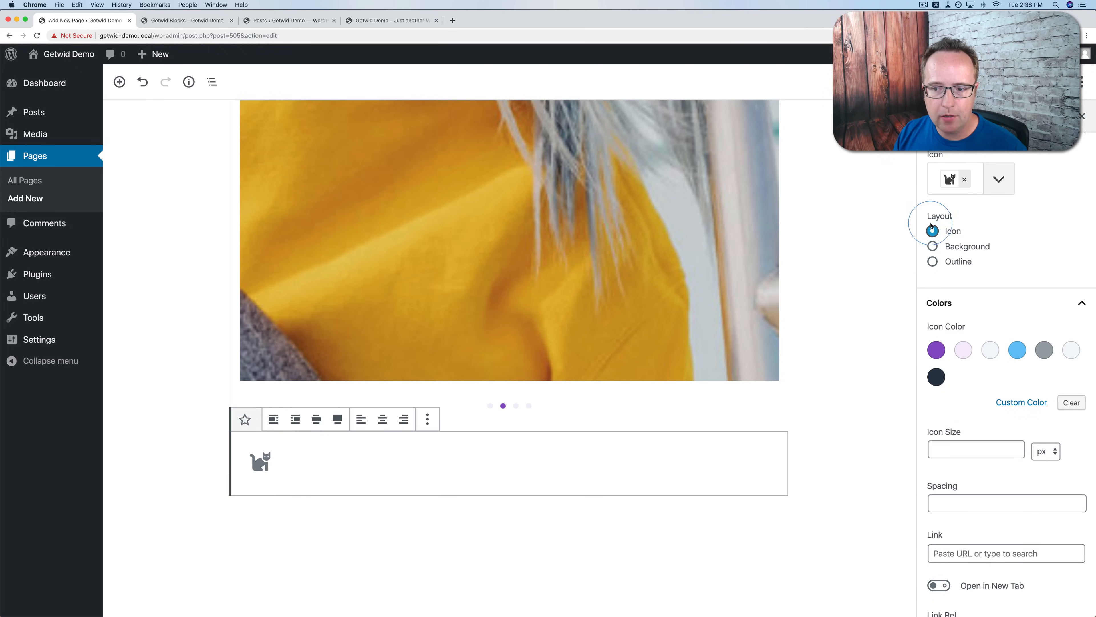
left_click(933, 246)
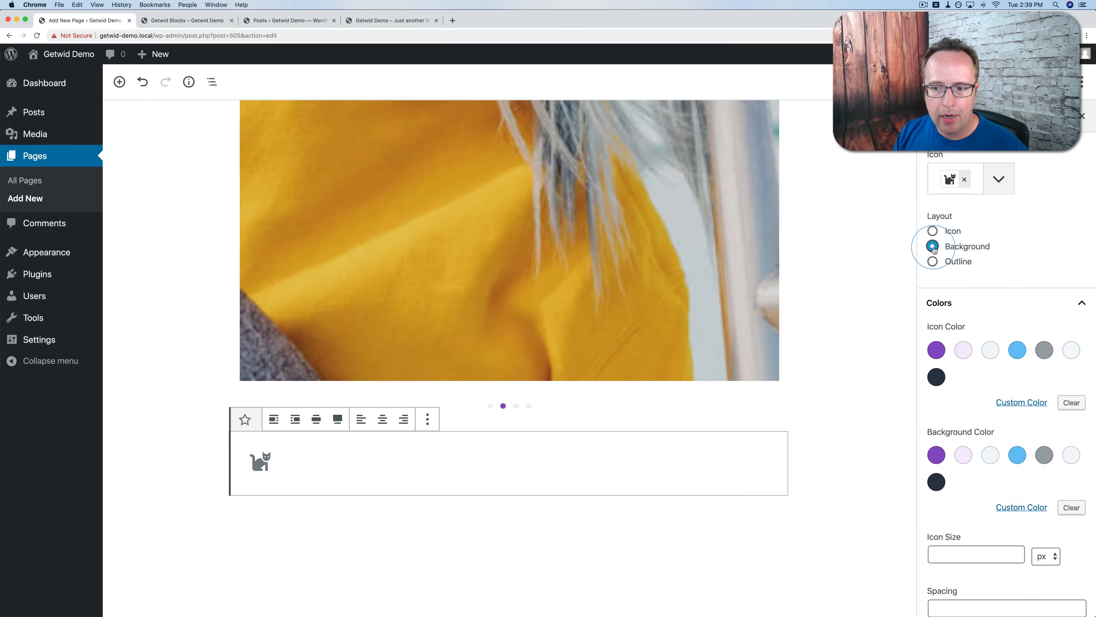
left_click(987, 455)
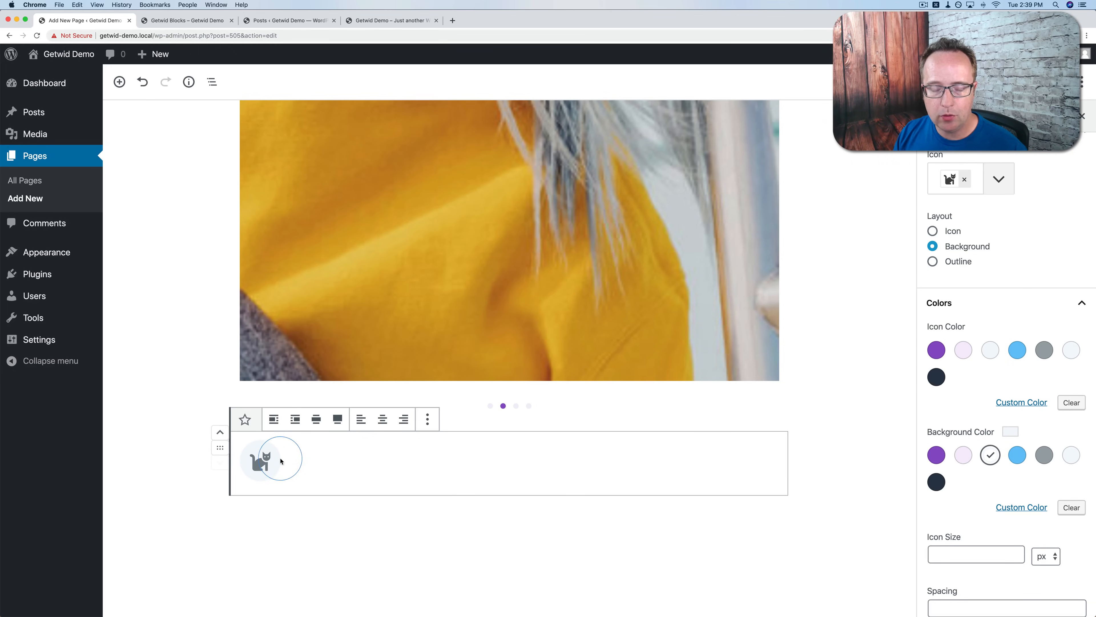
Give the cat icon the Outline layout and a purple icon color, comparing it once with the Background layout.
left_click(933, 262)
left_click(936, 350)
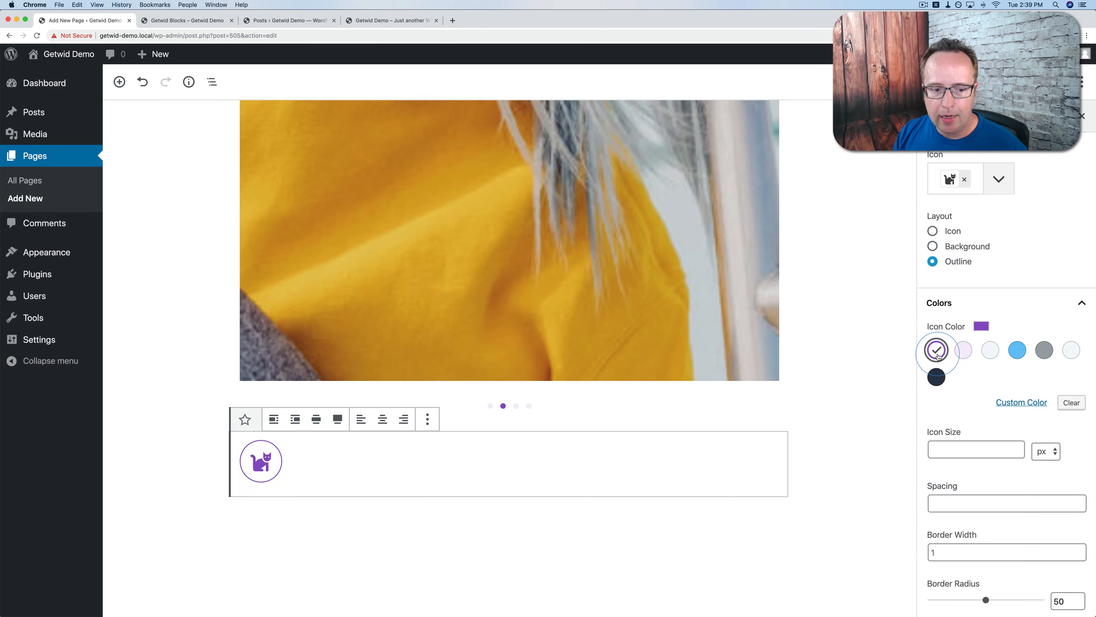
scroll(961, 379, "down", 3)
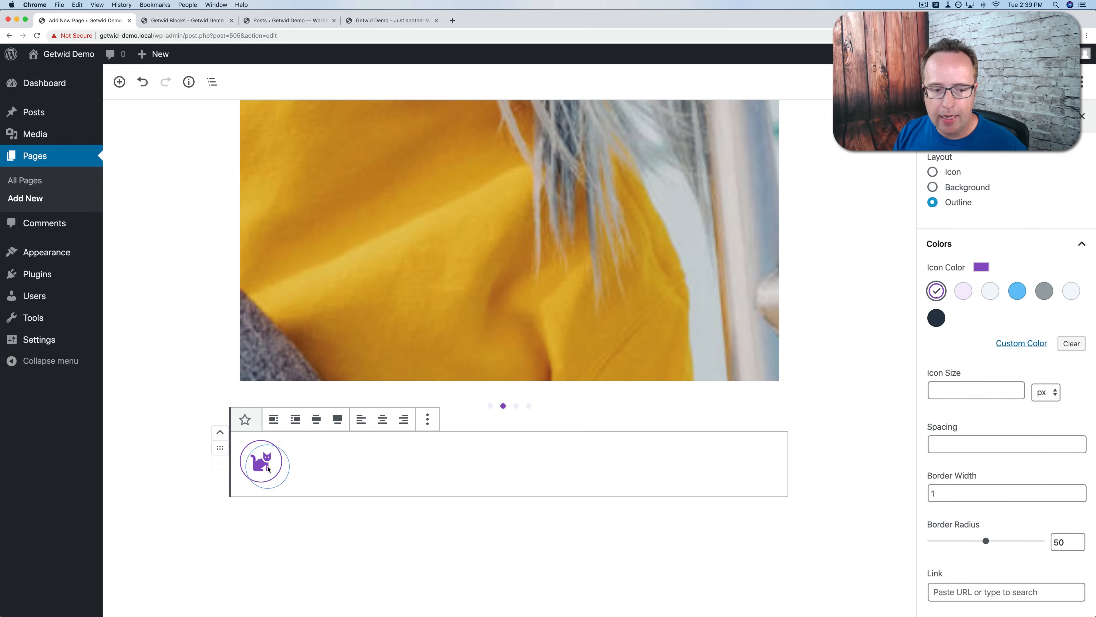
left_click(932, 187)
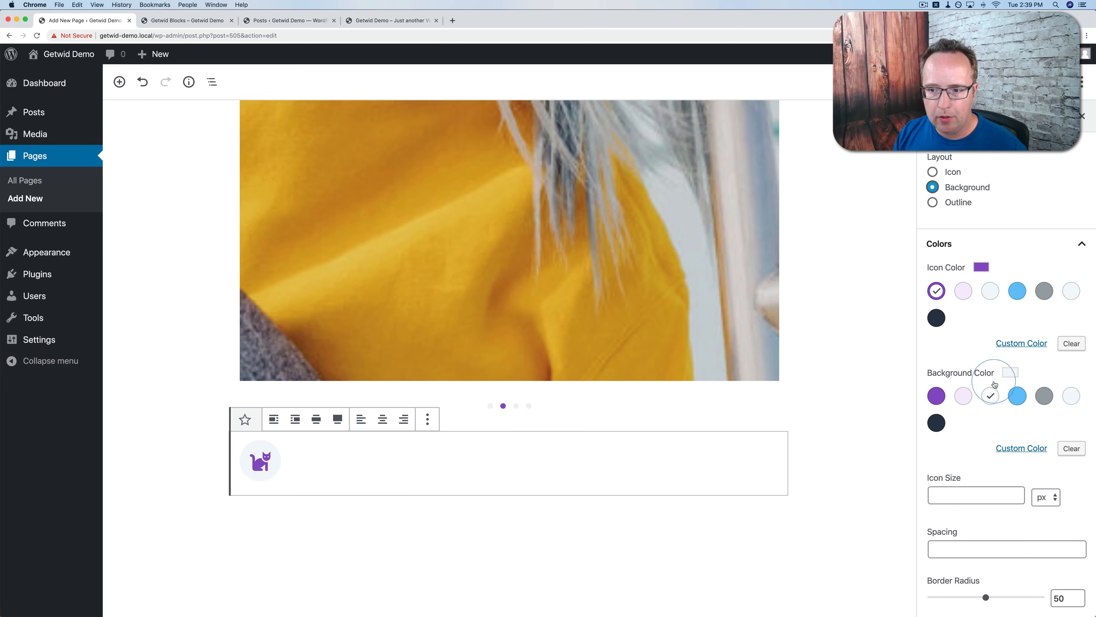
left_click(932, 202)
Set the cat icon's size to 100 px.
scroll(949, 311, "down", 5)
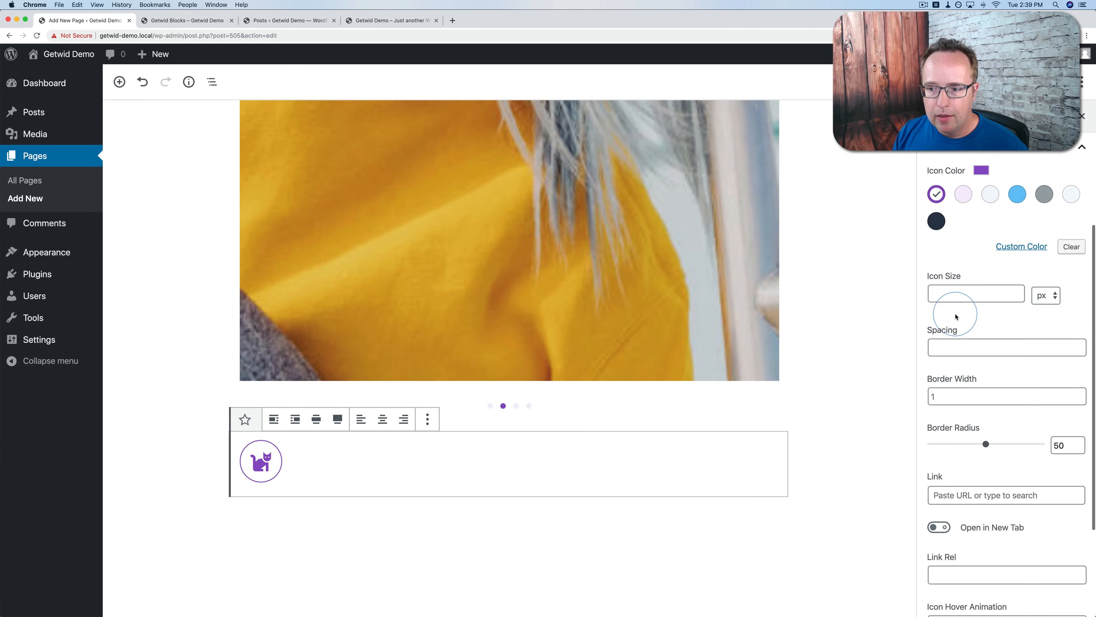
left_click(993, 291)
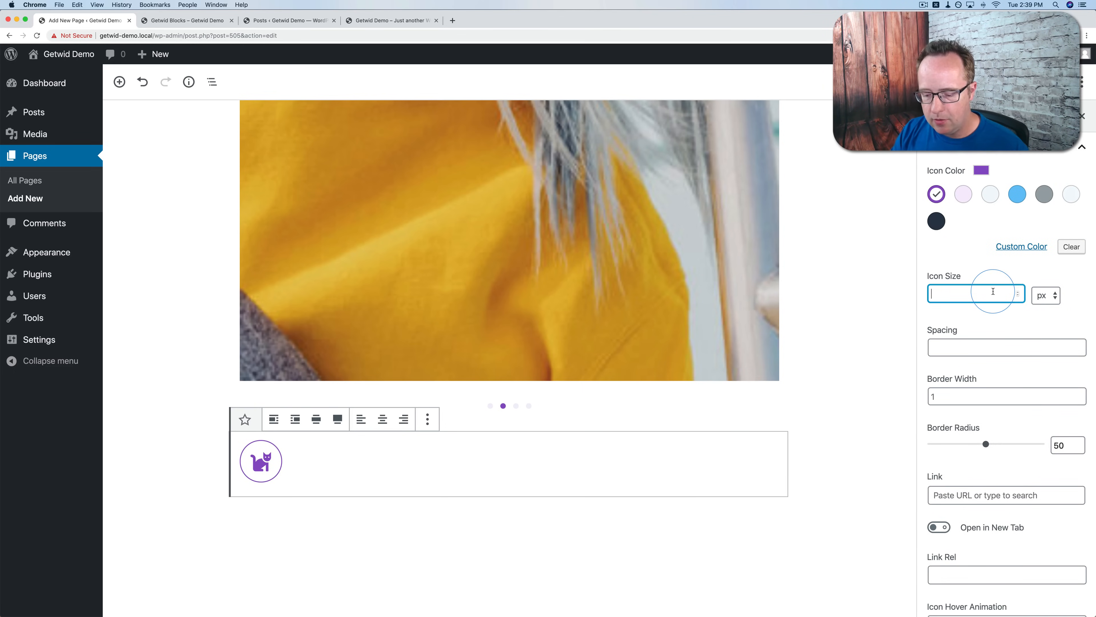
type("100")
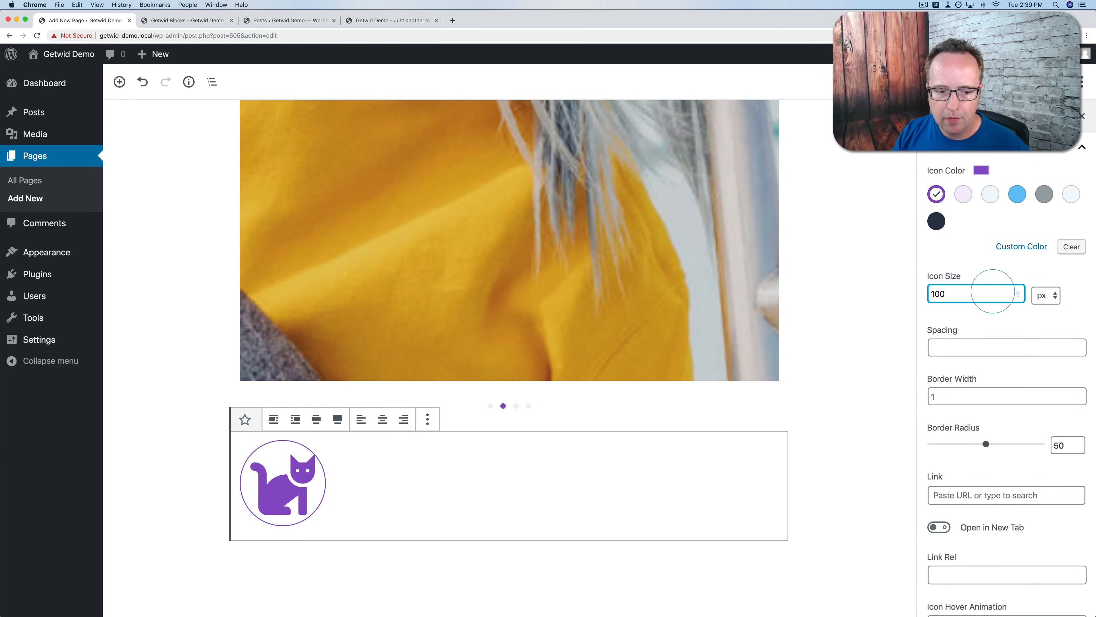
Try a spacing of 200 around the cat icon, and replace it with a spacing of 30.
left_click(321, 501)
left_click(939, 354)
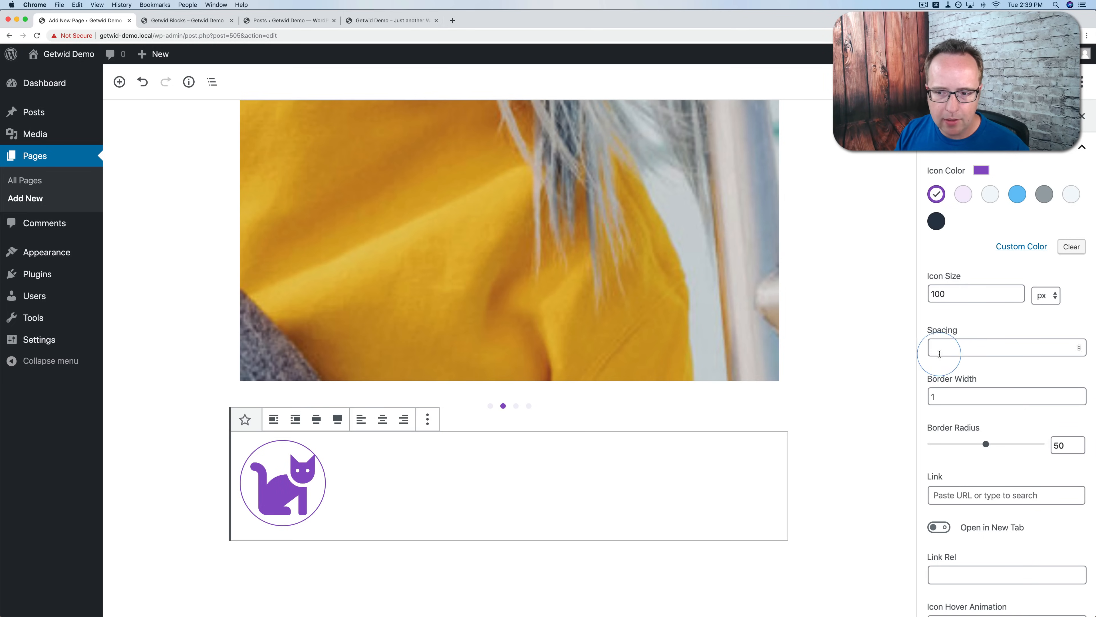
left_click(947, 348)
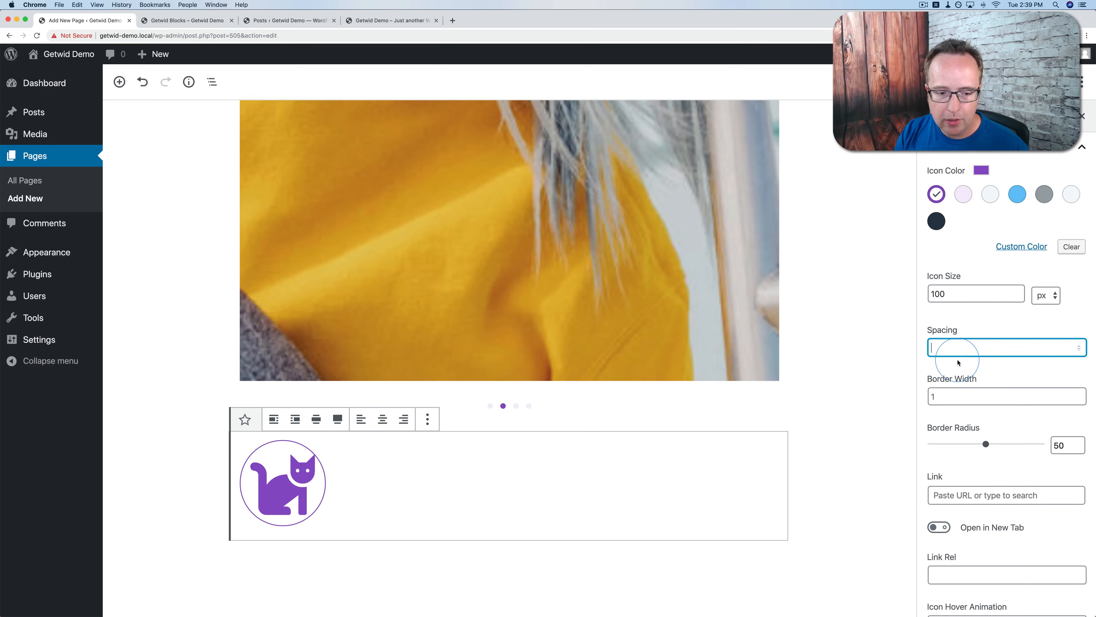
type("200")
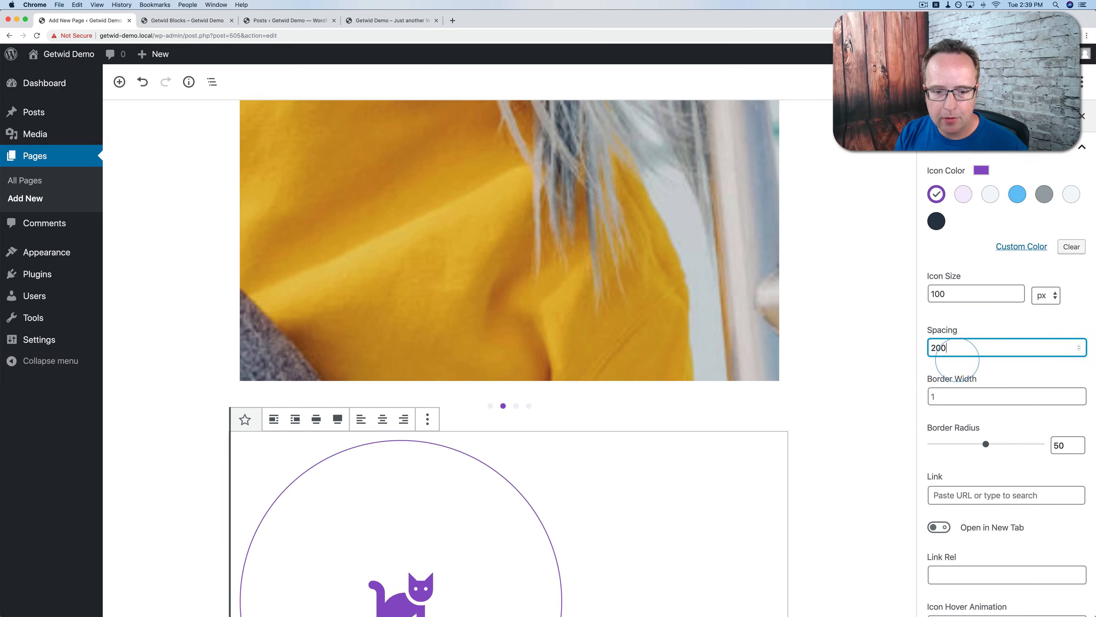
key("BackSpace")
key("BackSpace")
key("BackSpace")
type("30")
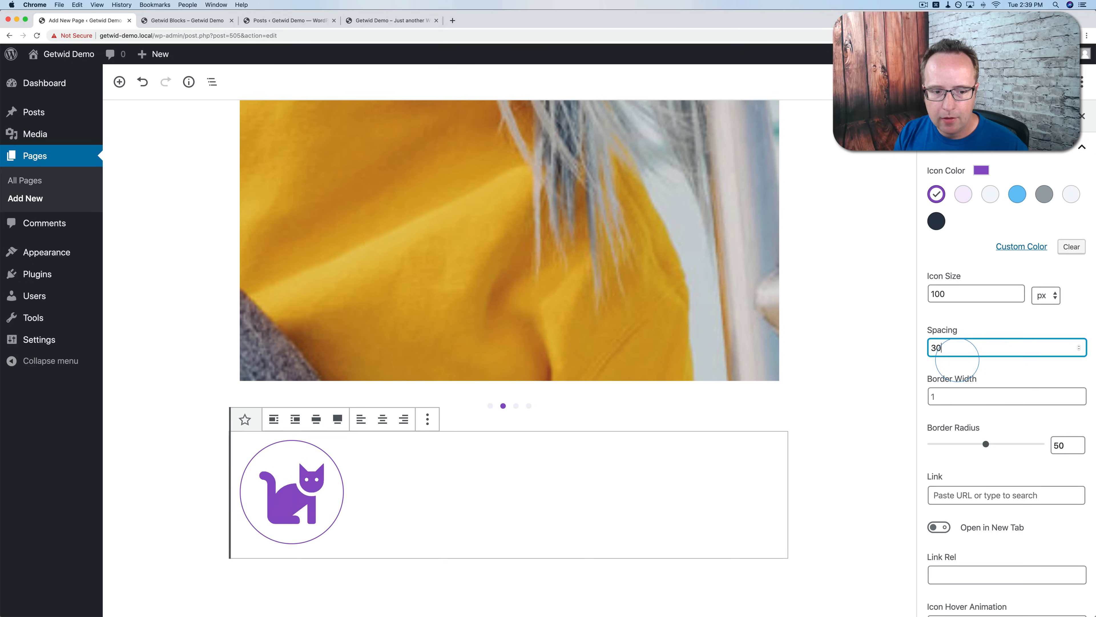
Set the cat icon's border radius to 80 and look over its link options.
scroll(962, 368, "down", 3)
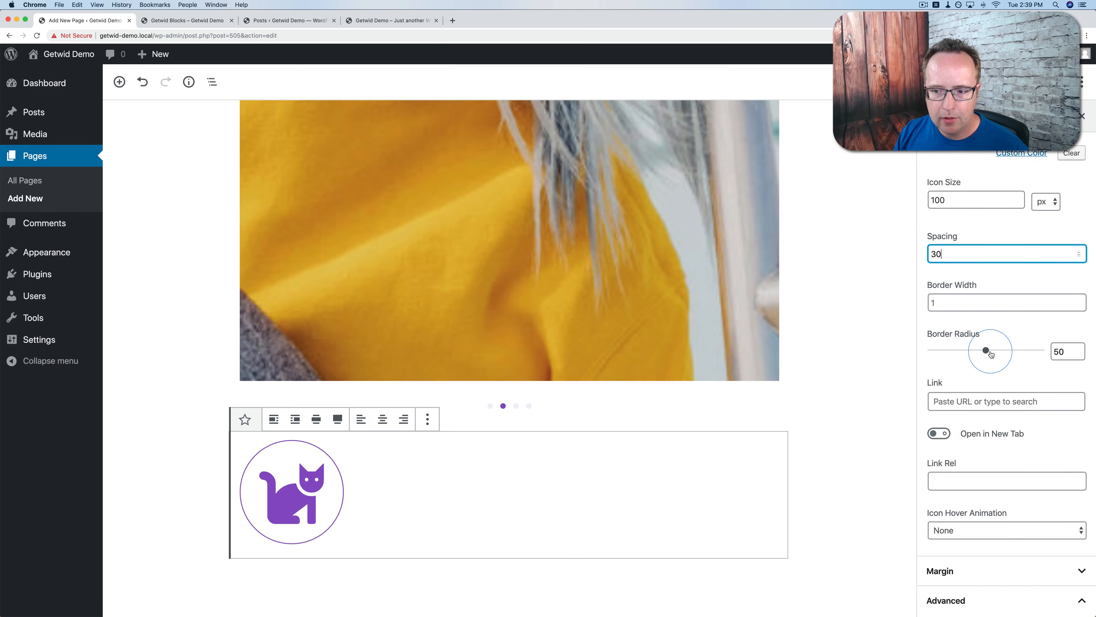
left_click_drag(991, 354, 1019, 357)
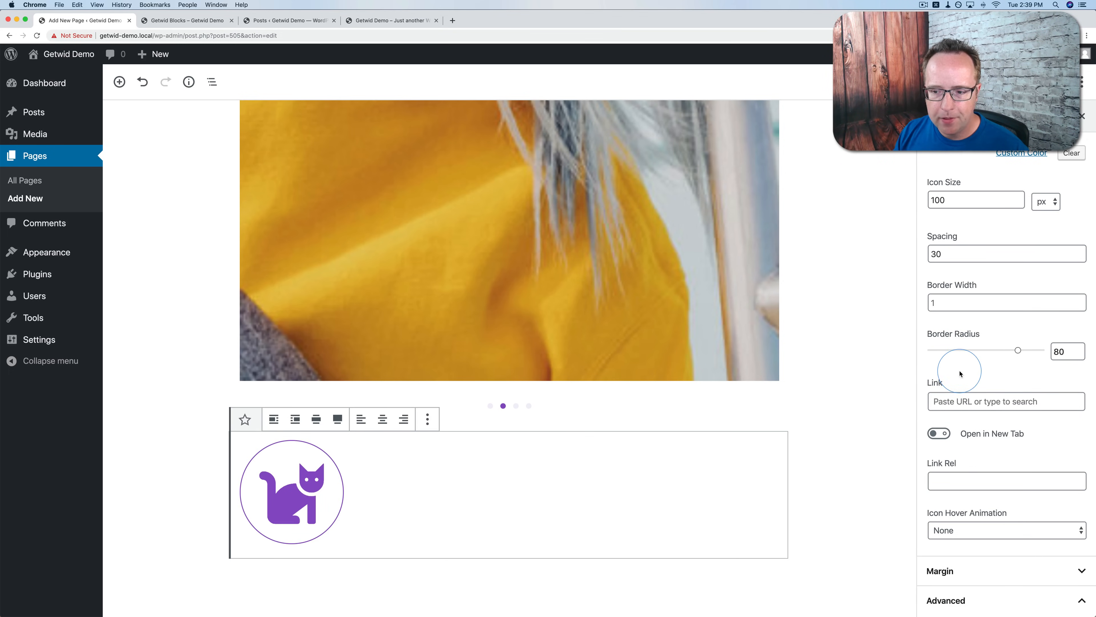
scroll(960, 373, "down", 2)
left_click(973, 349)
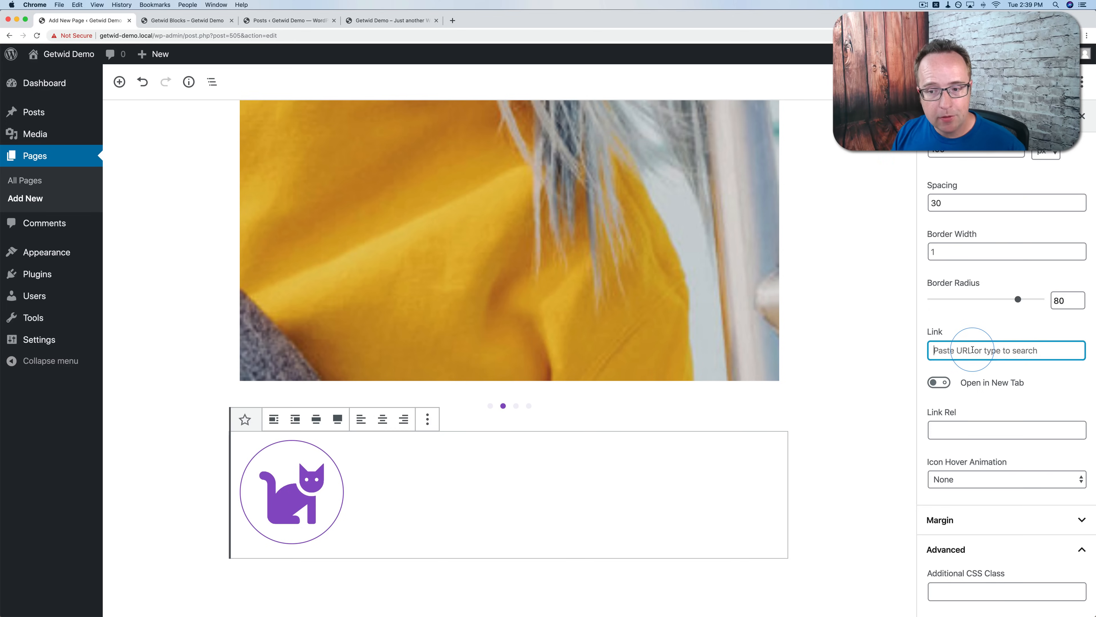
scroll(788, 458, "down", 1)
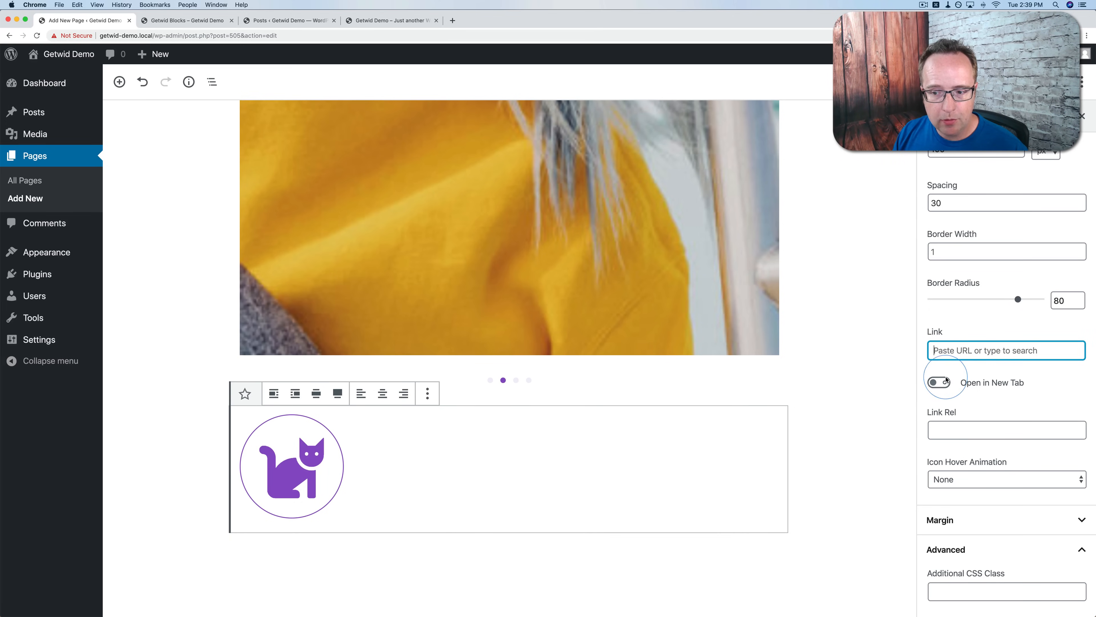
Set the cat icon's hover animation to Flash and preview the effect on the icon.
left_click(943, 459)
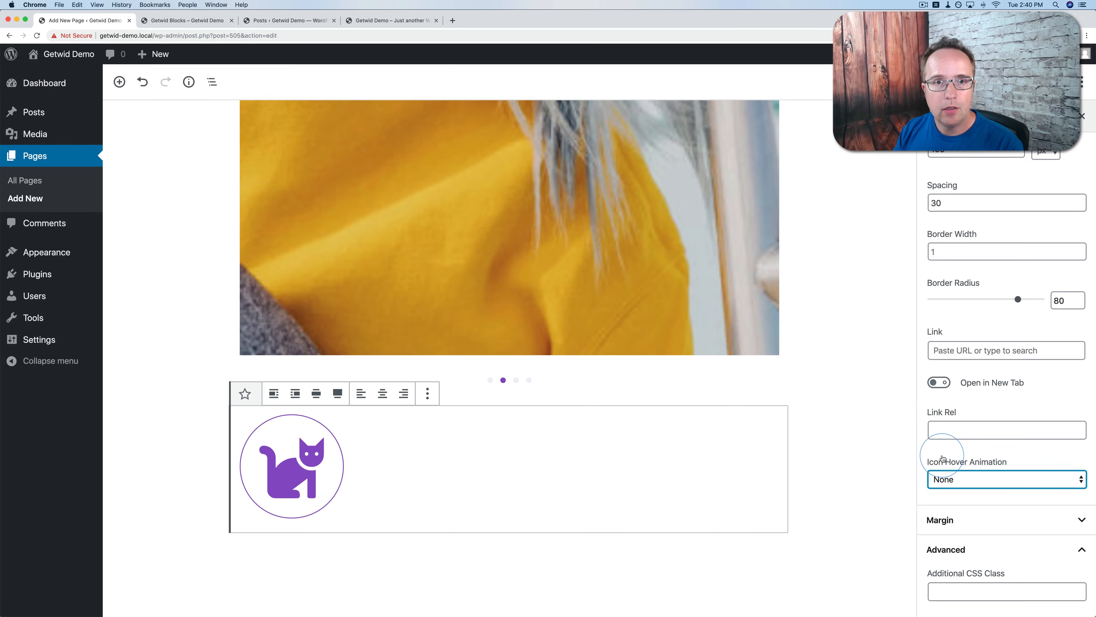
left_click(953, 482)
left_click(988, 504)
left_click(544, 482)
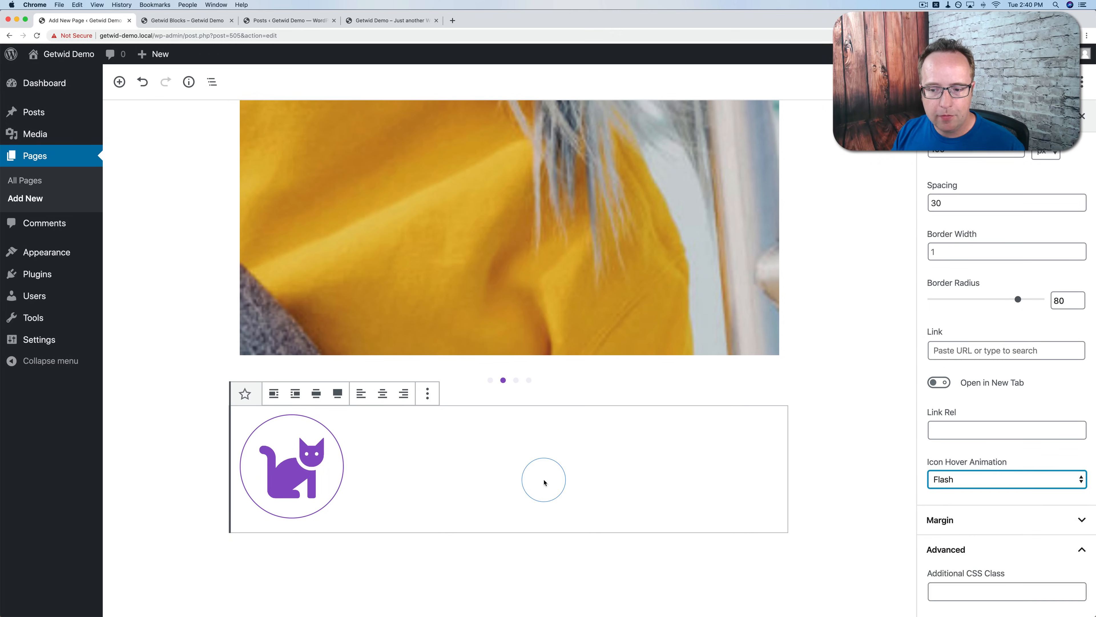
mouse_move(310, 468)
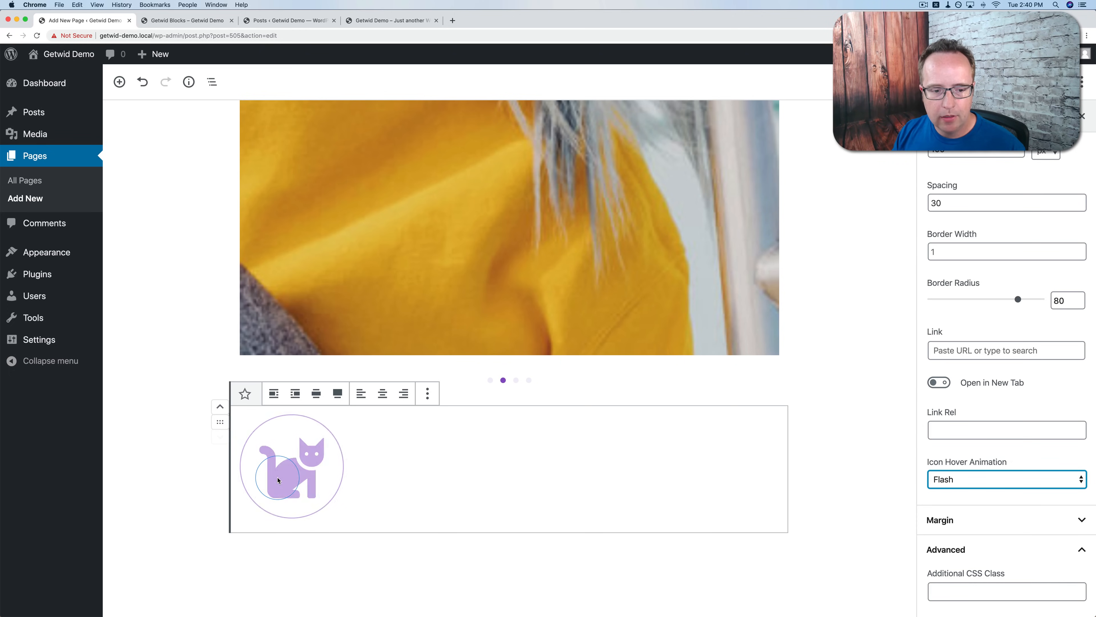
left_click(391, 461)
Expand the cat icon's margin settings and look over the margin and additional CSS class fields.
scroll(648, 466, "down", 1)
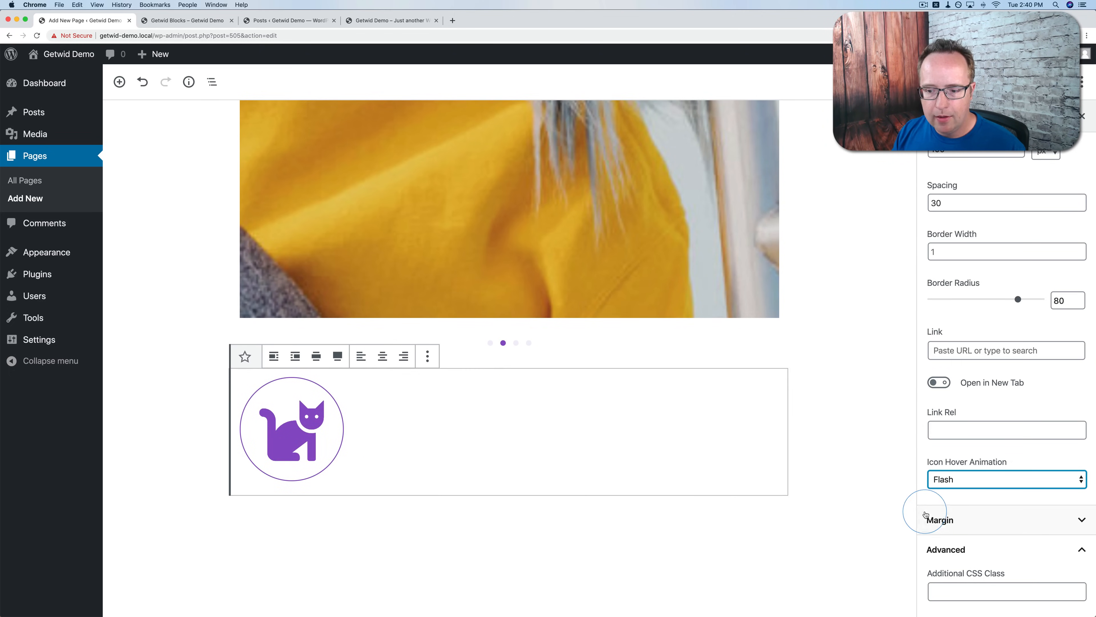
left_click(943, 521)
scroll(943, 521, "down", 6)
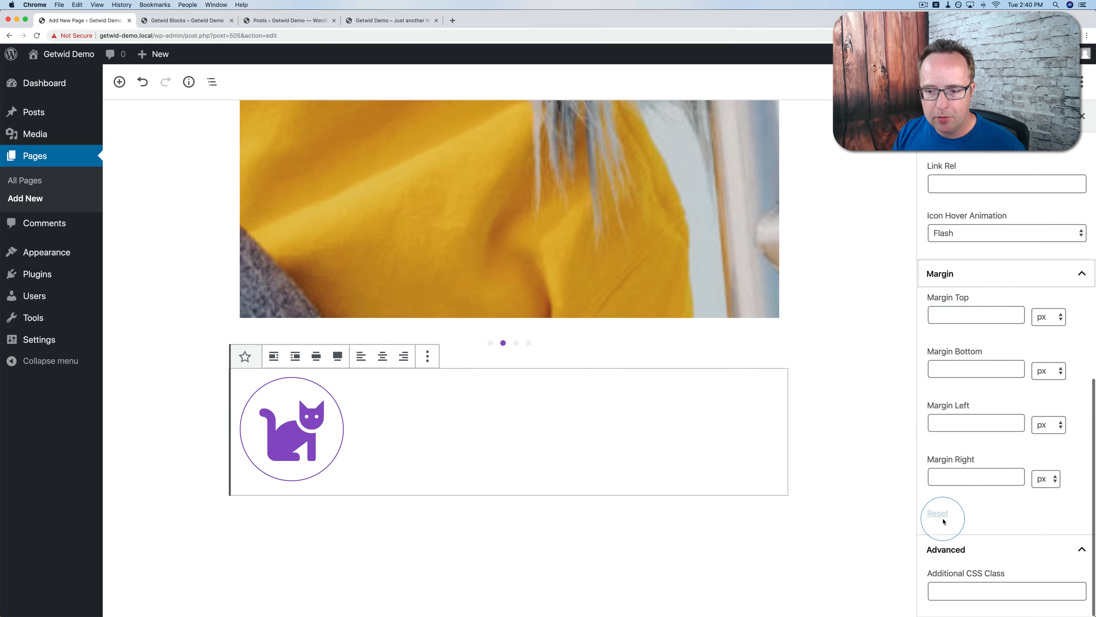
left_click(963, 592)
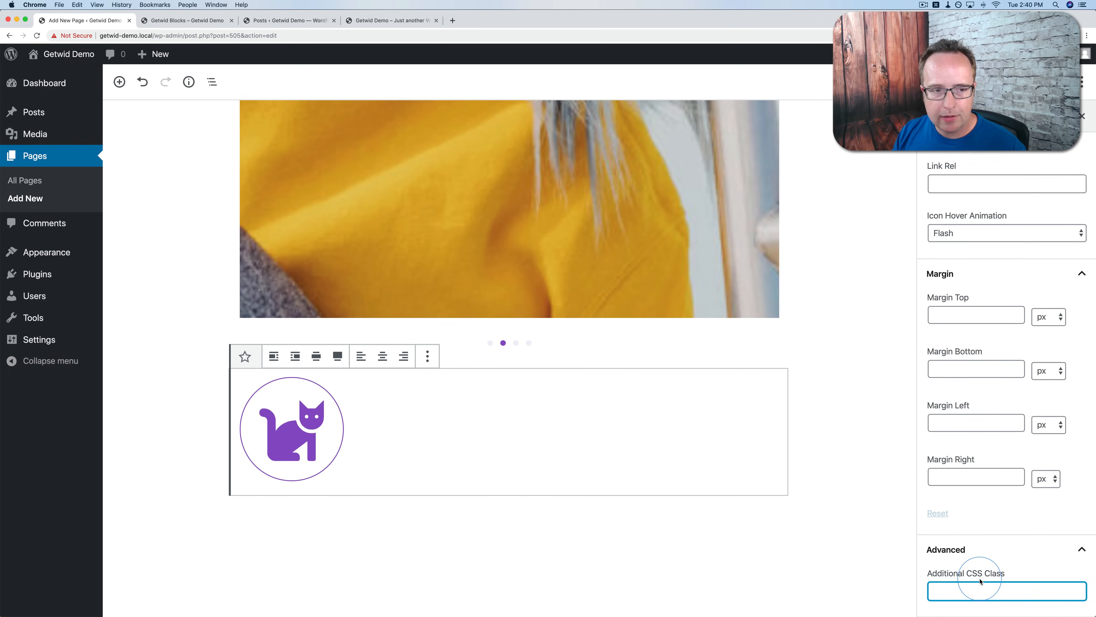
scroll(1037, 365, "up", 15)
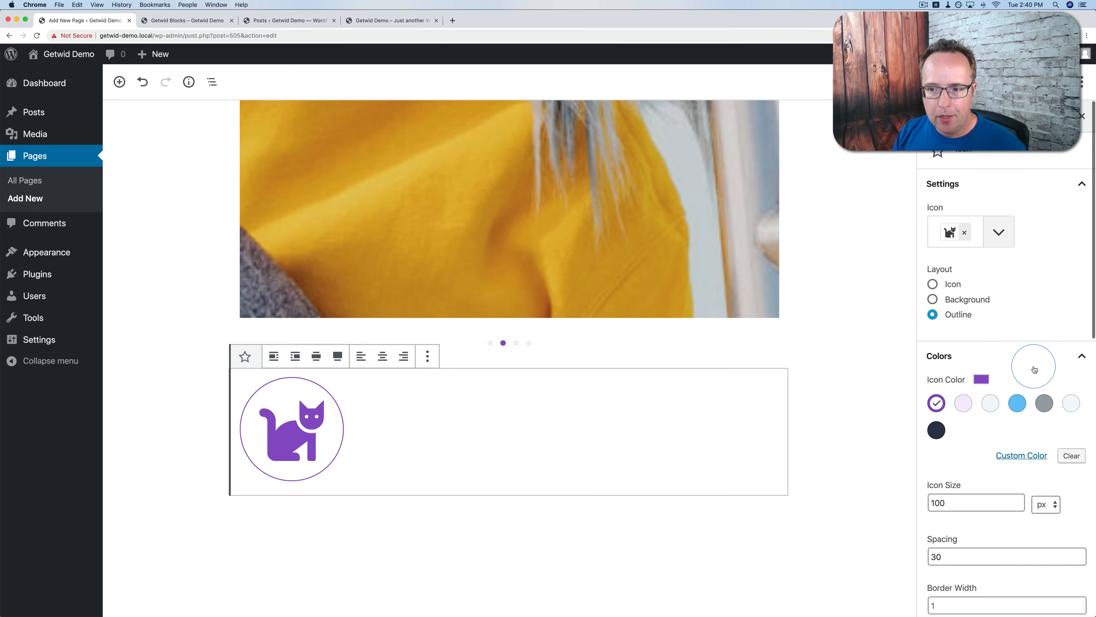
Remove the cat icon, assign the third icon in the library's first row, and close the icon picker.
left_click(964, 232)
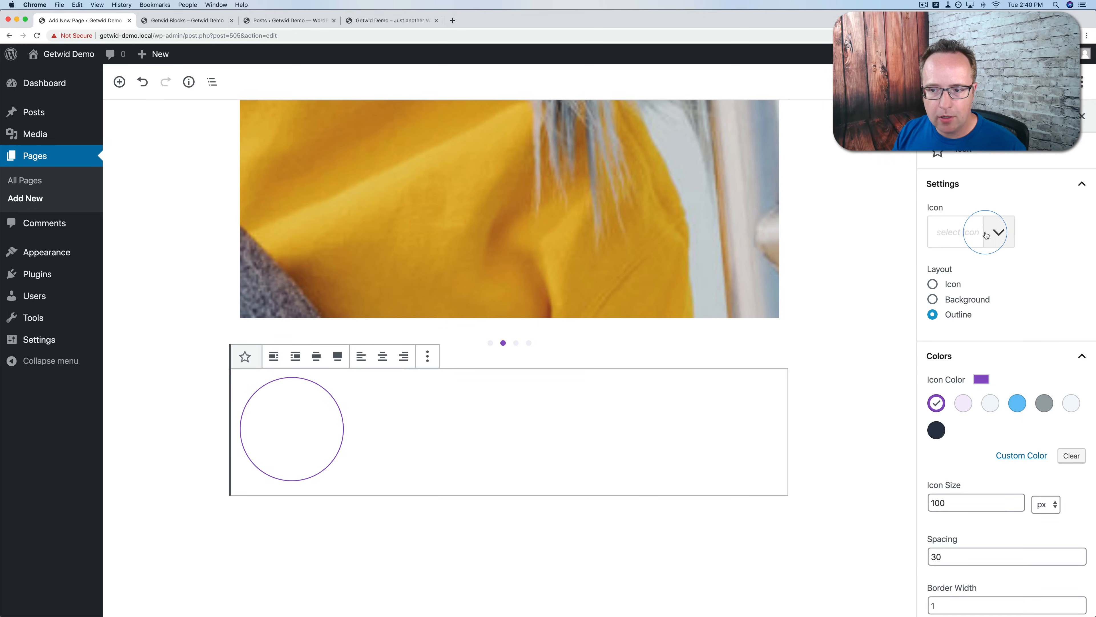
left_click(989, 235)
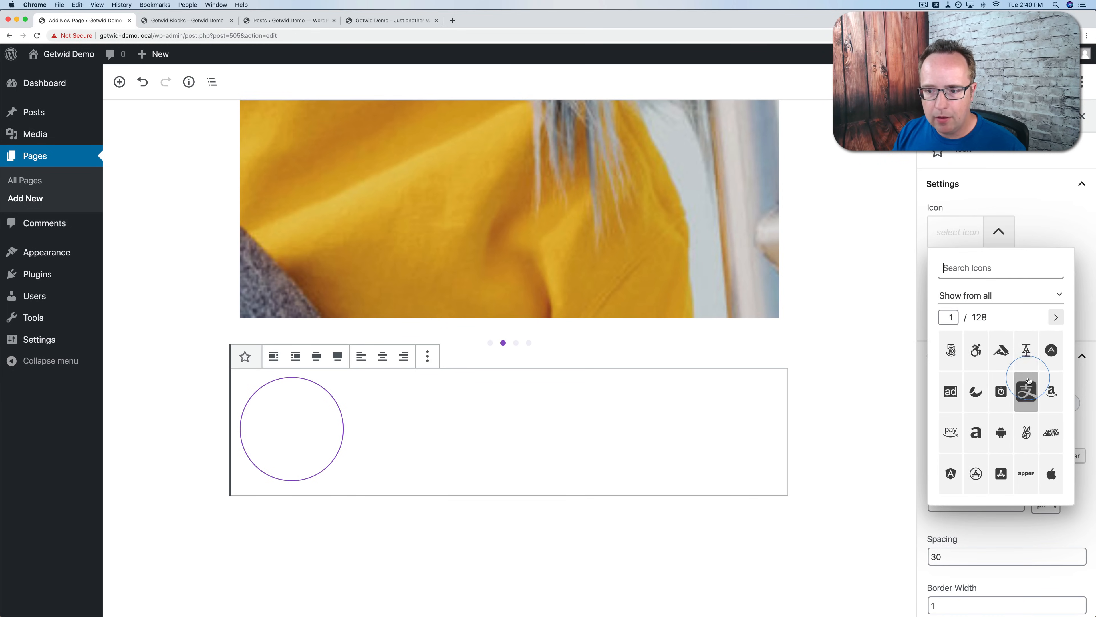
left_click(997, 353)
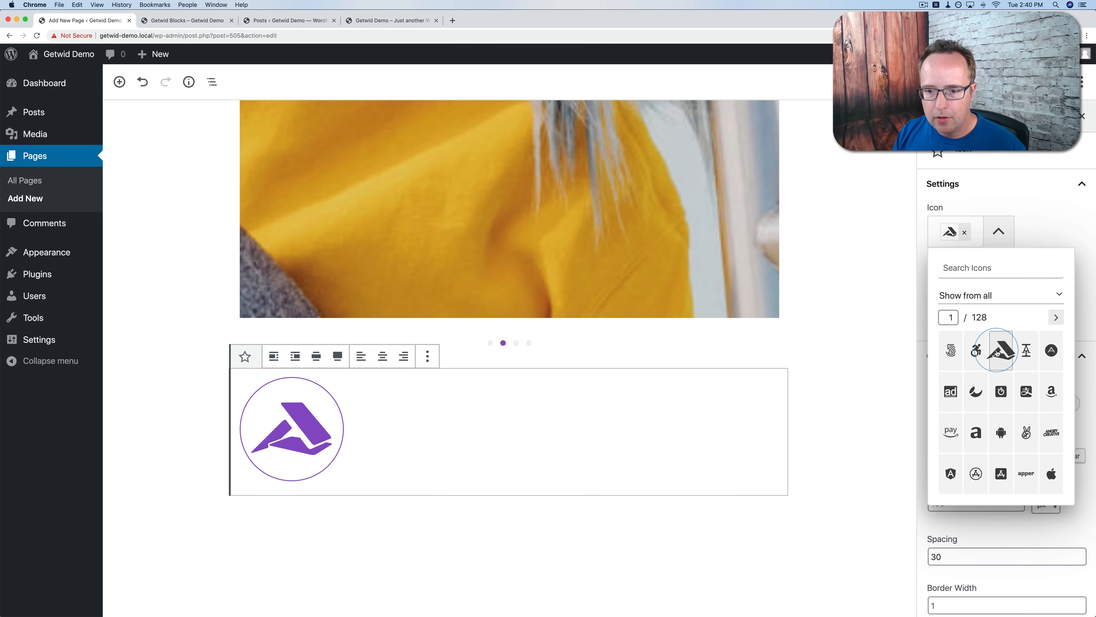
left_click(885, 414)
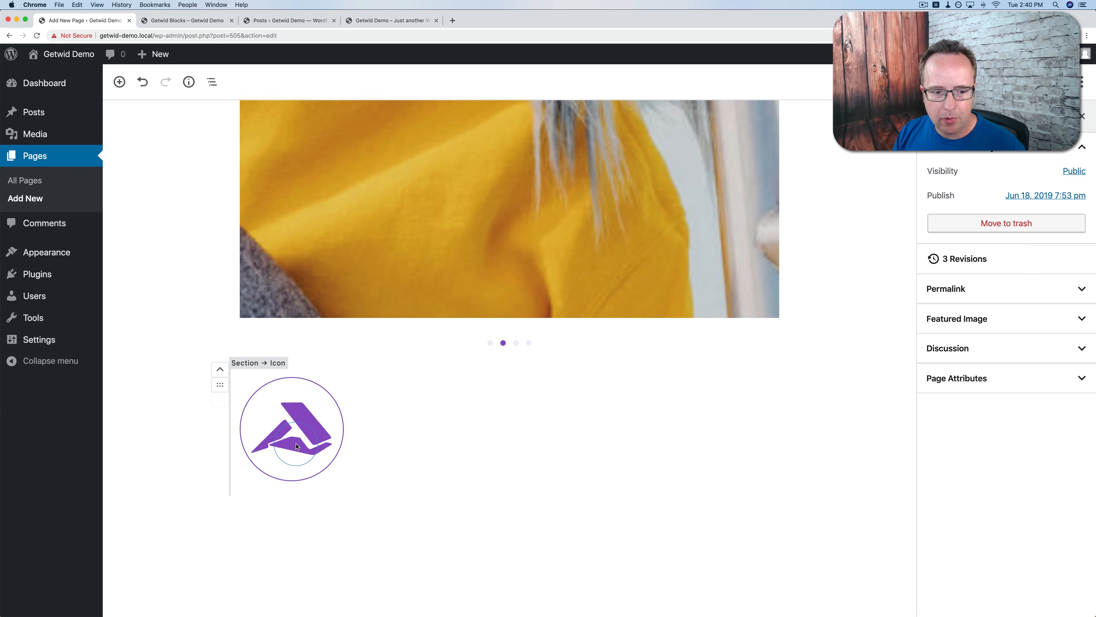
Insert an Icon Box from the Getwid Blocks category below the icon block.
left_click(348, 483)
left_click(775, 516)
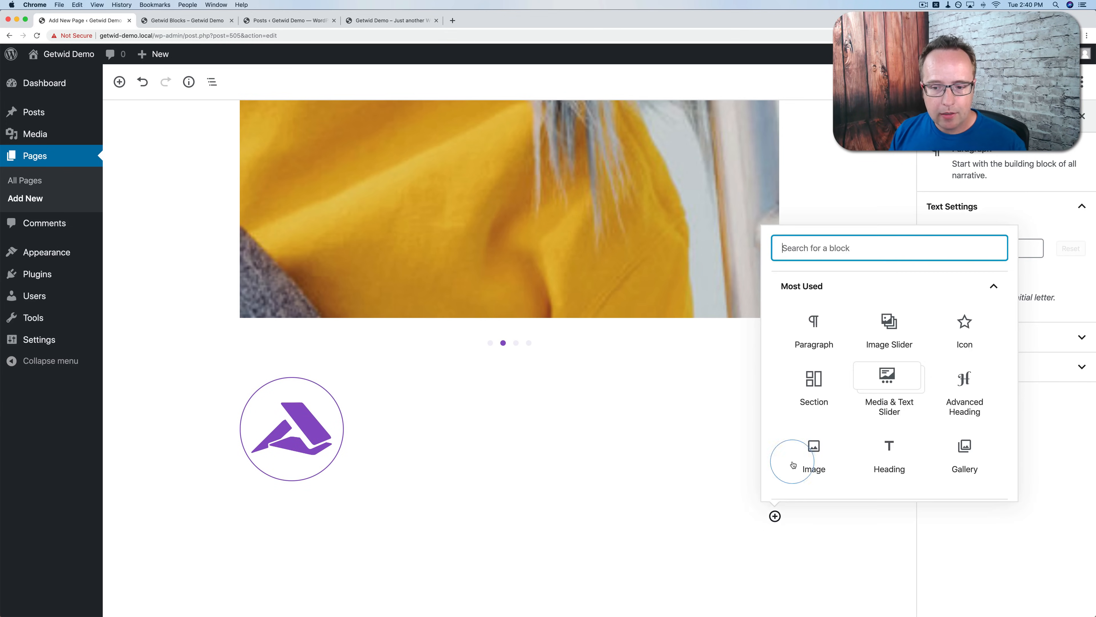
left_click(834, 281)
left_click(840, 460)
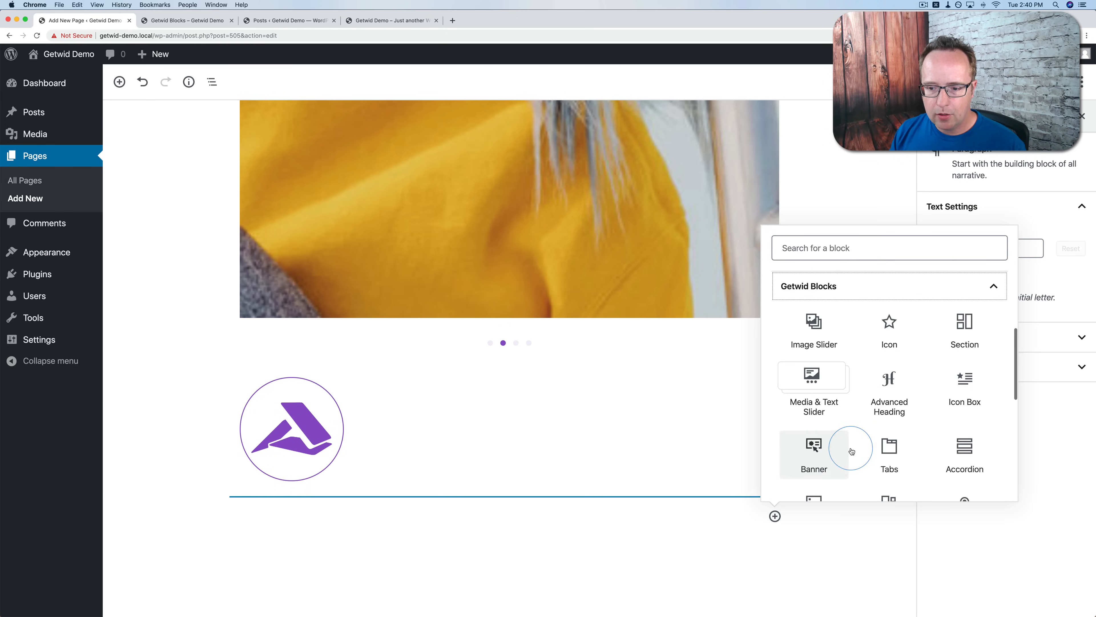
scroll(849, 448, "down", 1)
scroll(893, 416, "down", 1)
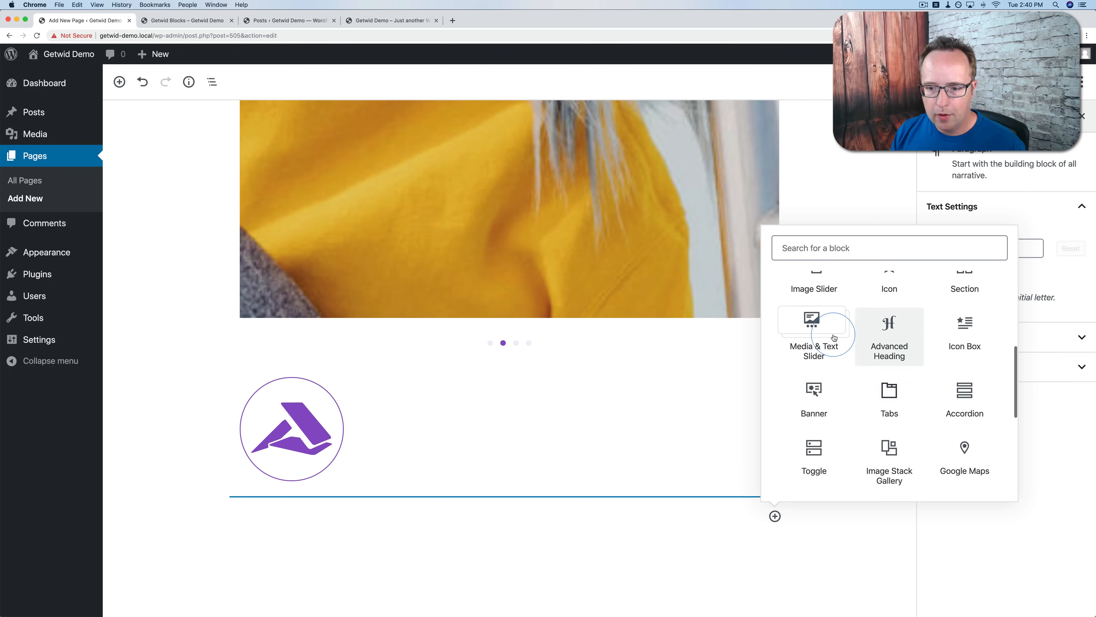
left_click(965, 328)
scroll(846, 382, "down", 5)
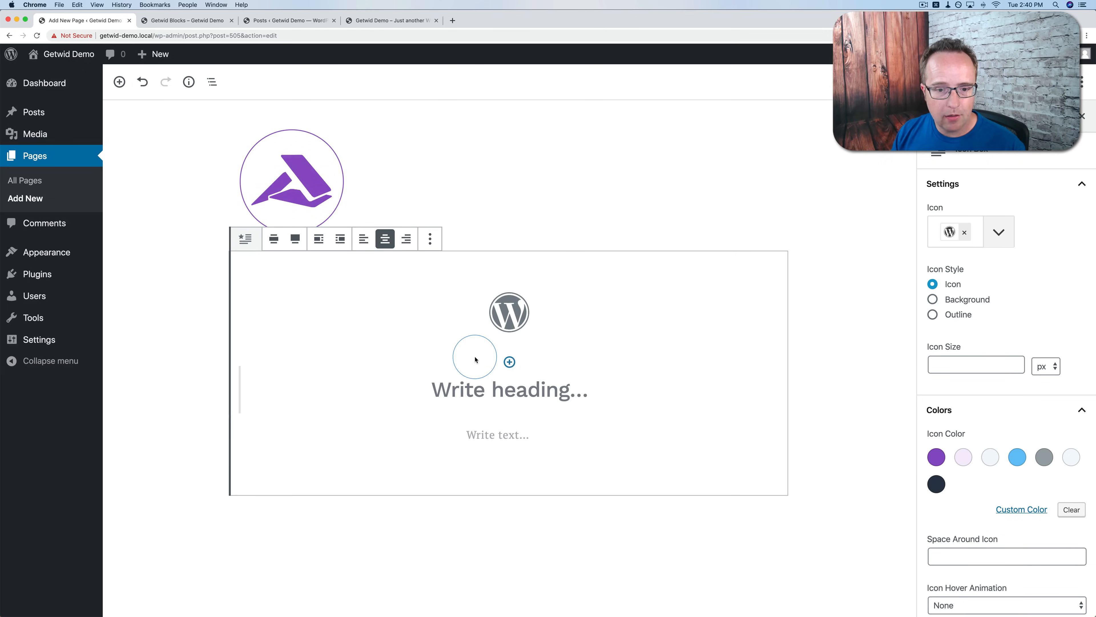
Give the icon box the heading "My Info" and the text "This is my excellent info.".
left_click(480, 390)
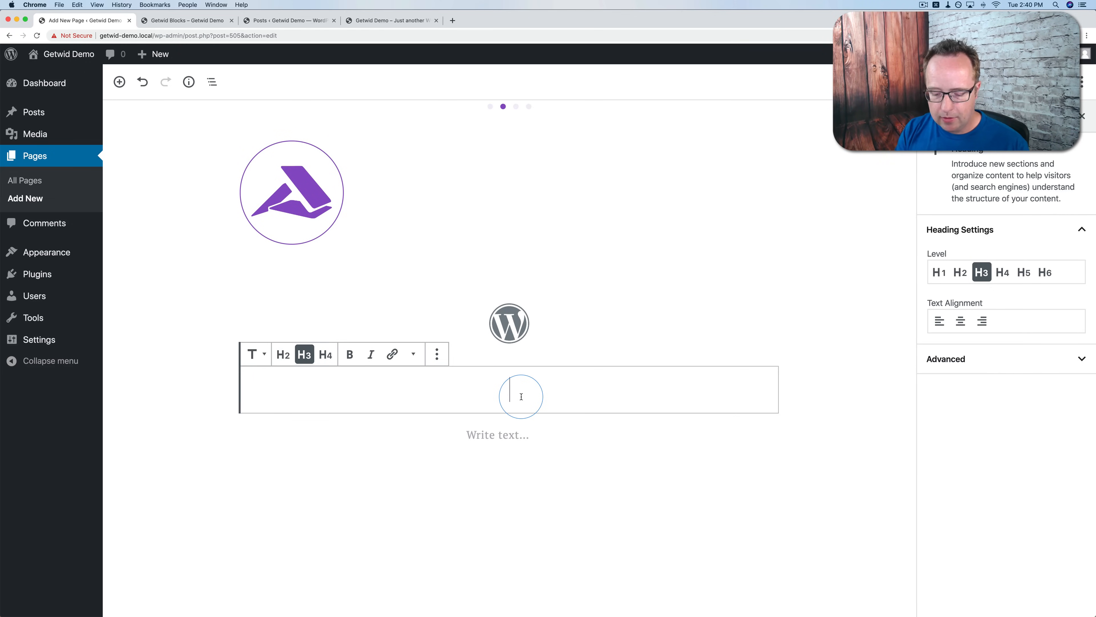
type("My INfo")
key("BackSpace")
key("BackSpace")
key("BackSpace")
type("nfo")
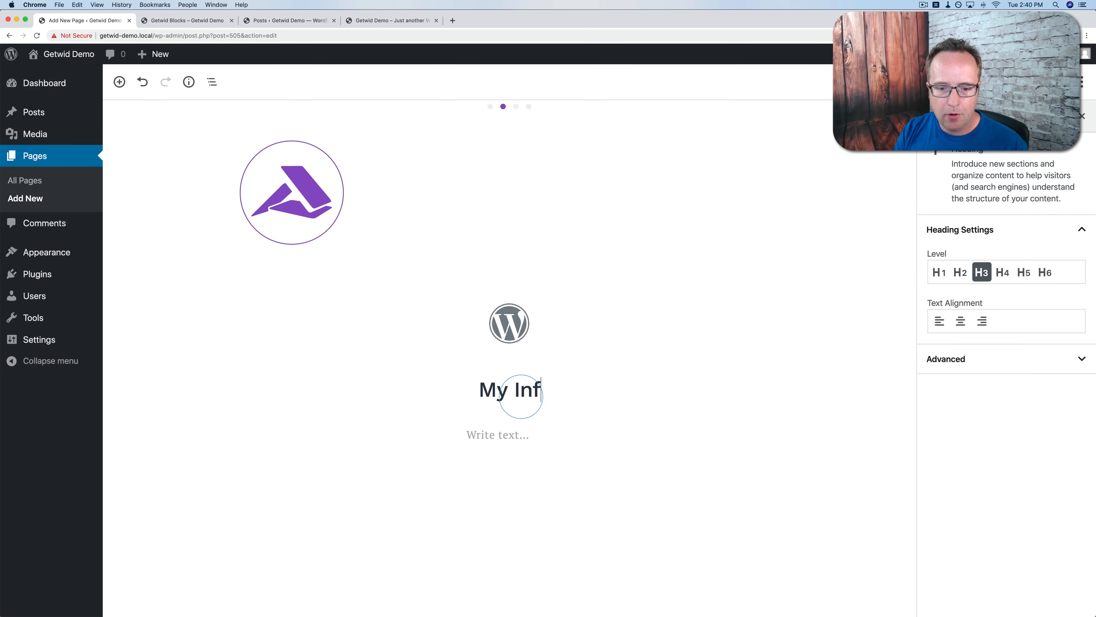
key("Return")
type("This is my ex")
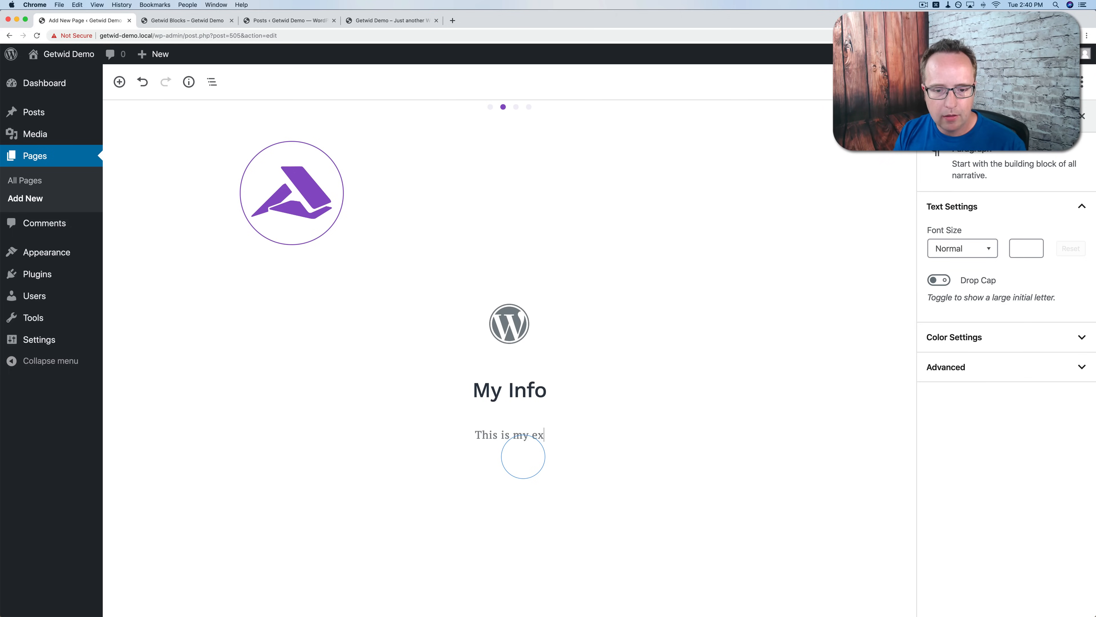
type("cellent info.")
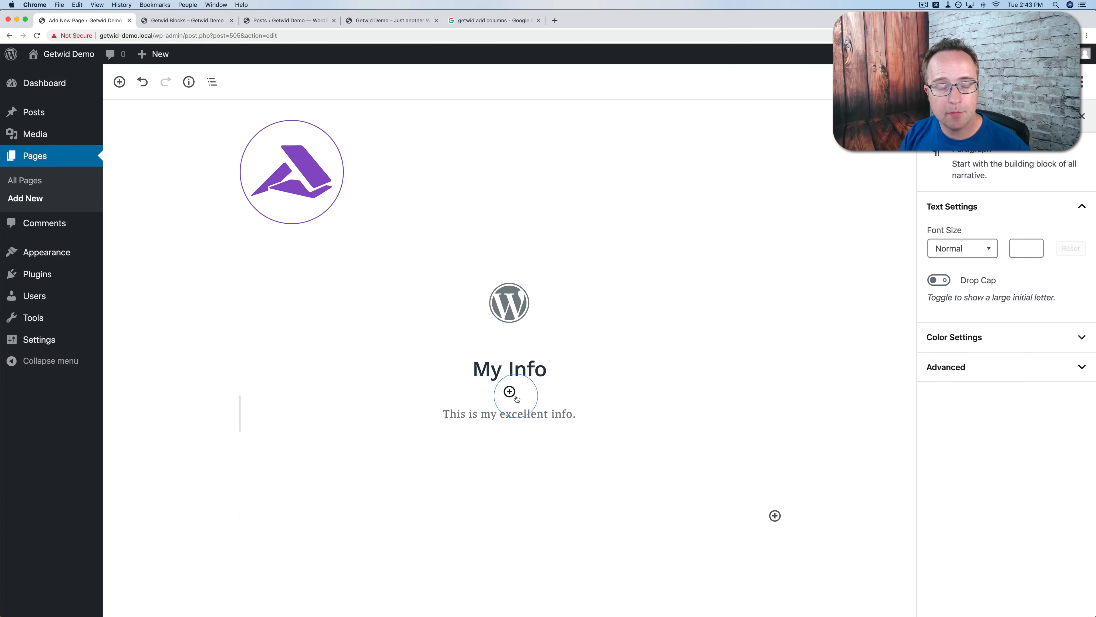
Search the block library for "colu" and insert a Columns block below the icon box.
left_click(738, 516)
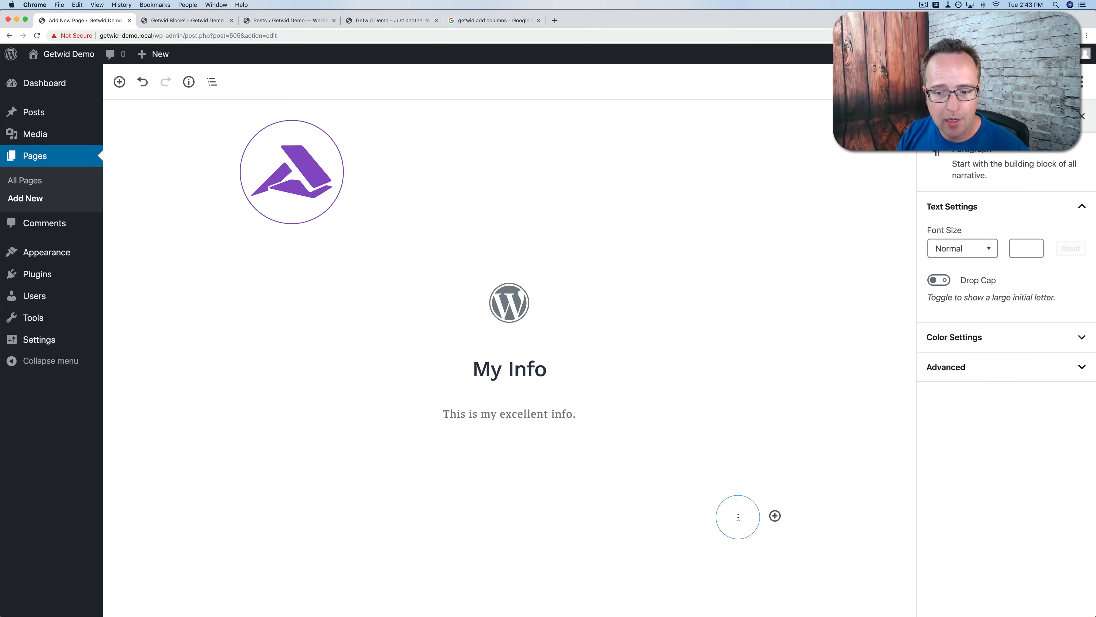
left_click(775, 517)
type("c")
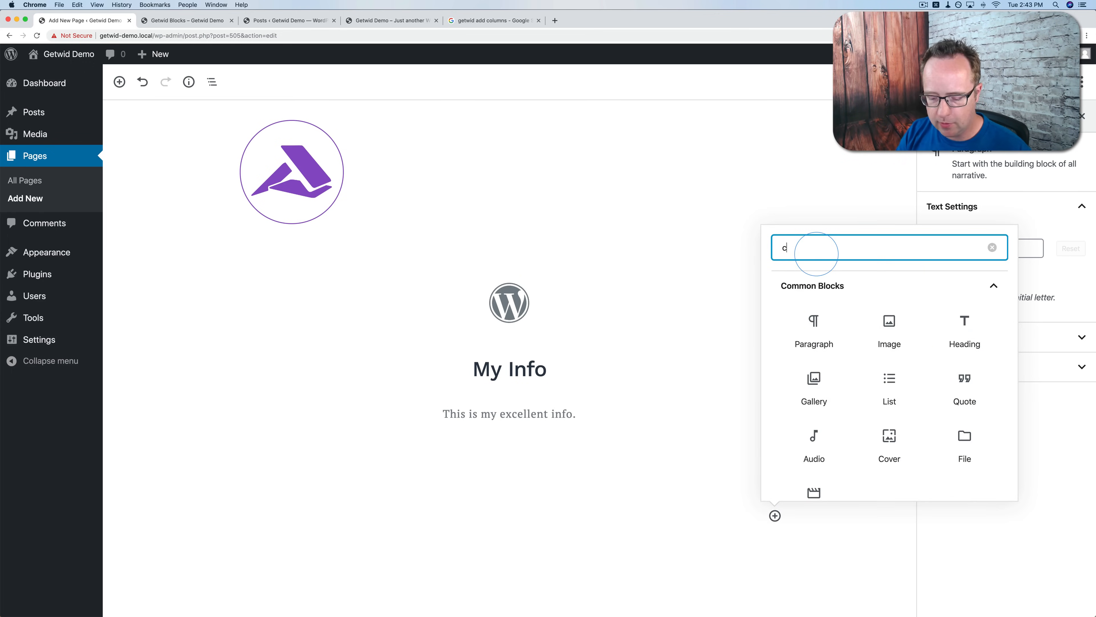
type("olu")
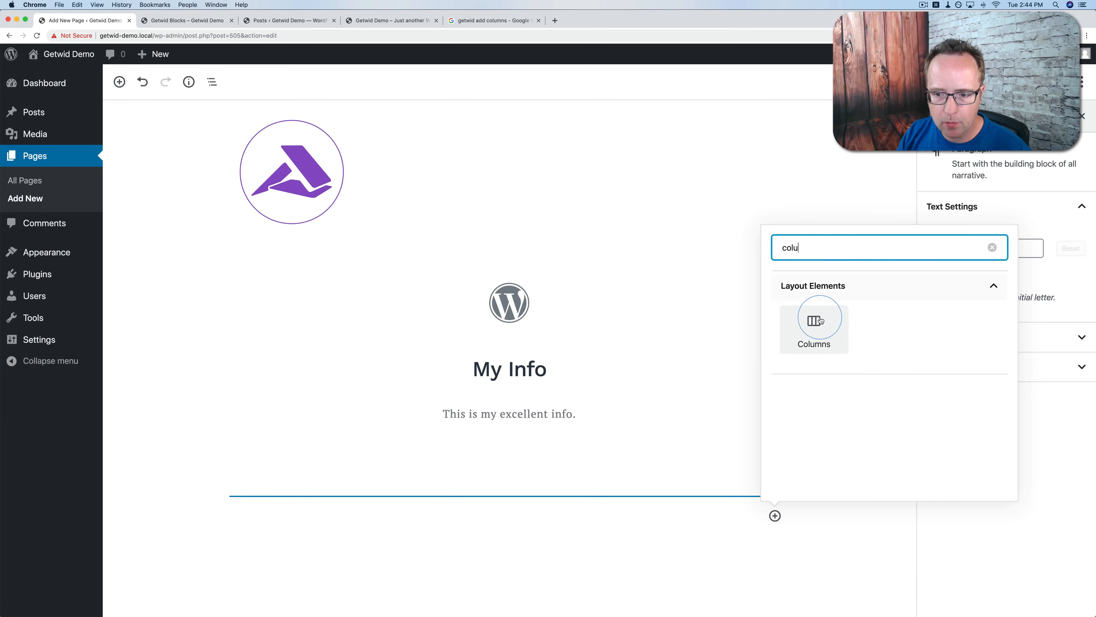
left_click(813, 323)
scroll(453, 419, "down", 2)
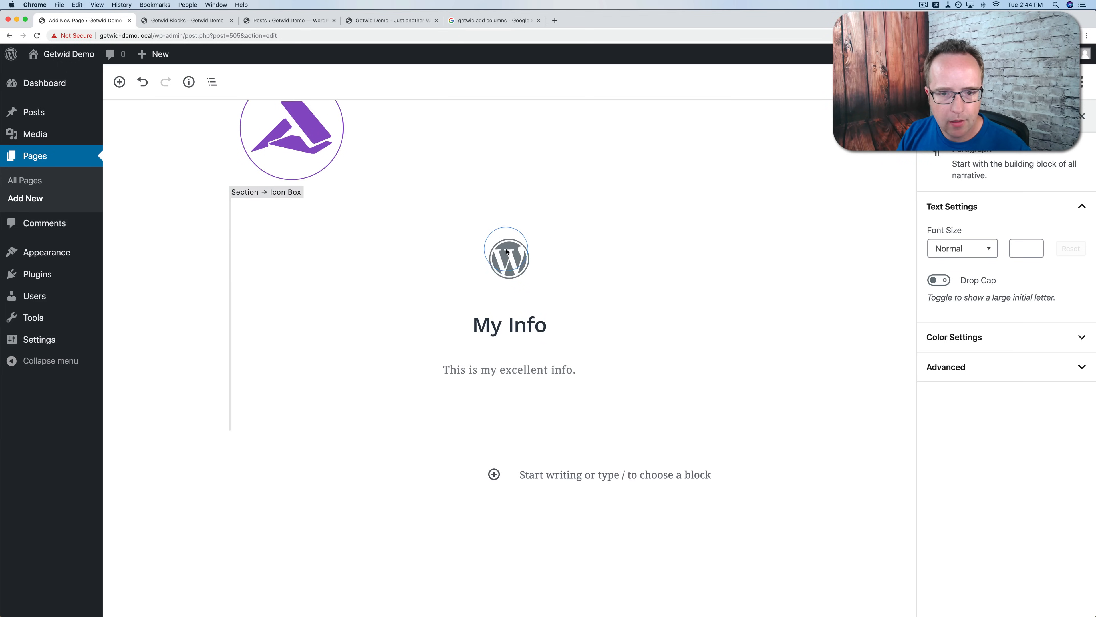
Move the "My Info" icon box into the first column of the Columns block.
left_click(220, 216)
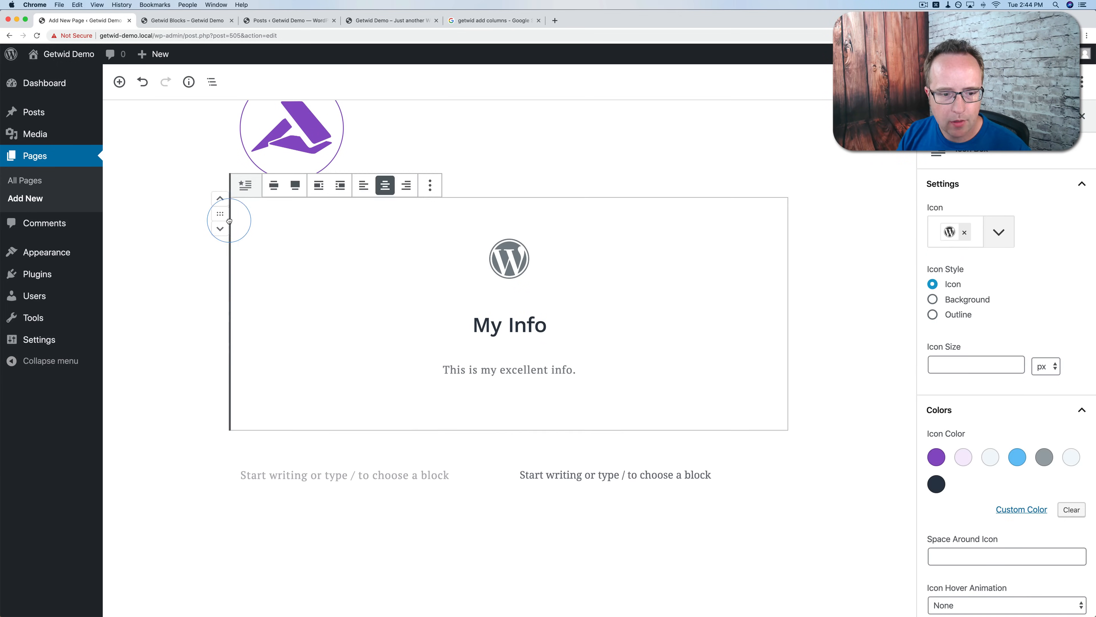
left_click_drag(220, 215, 286, 487)
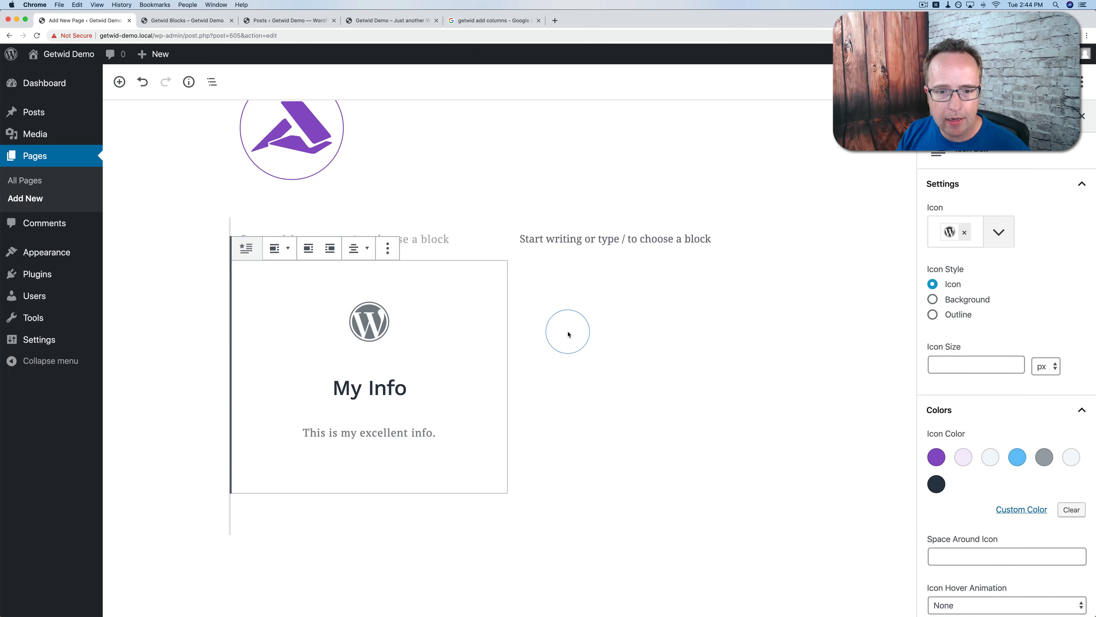
left_click(556, 334)
Duplicate the "My Info" icon box within the first column.
left_click(391, 272)
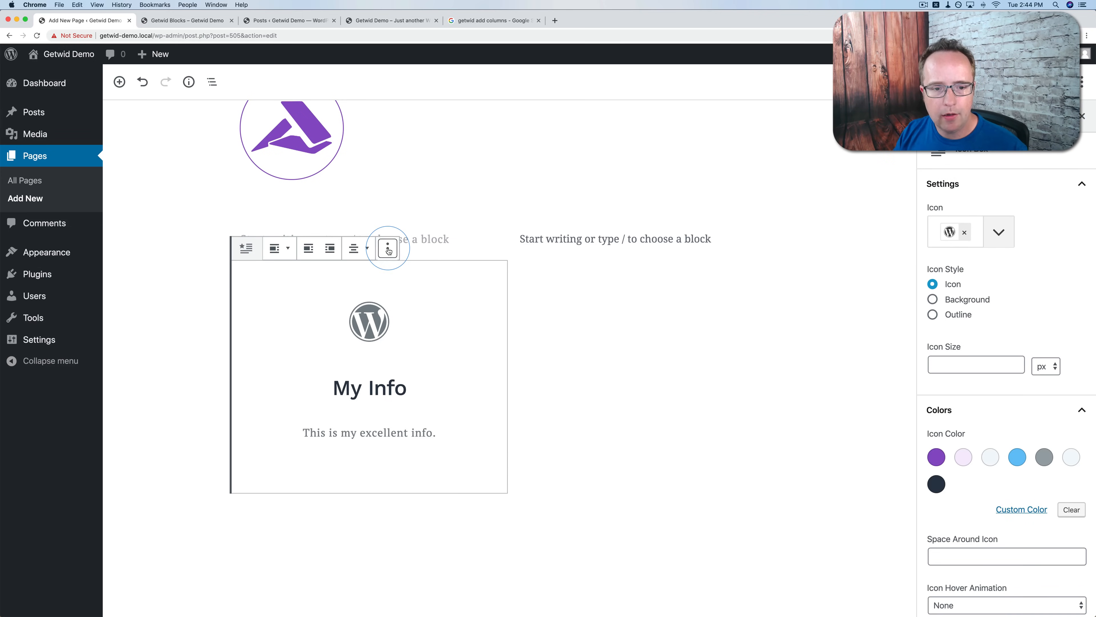
left_click(387, 248)
left_click(408, 303)
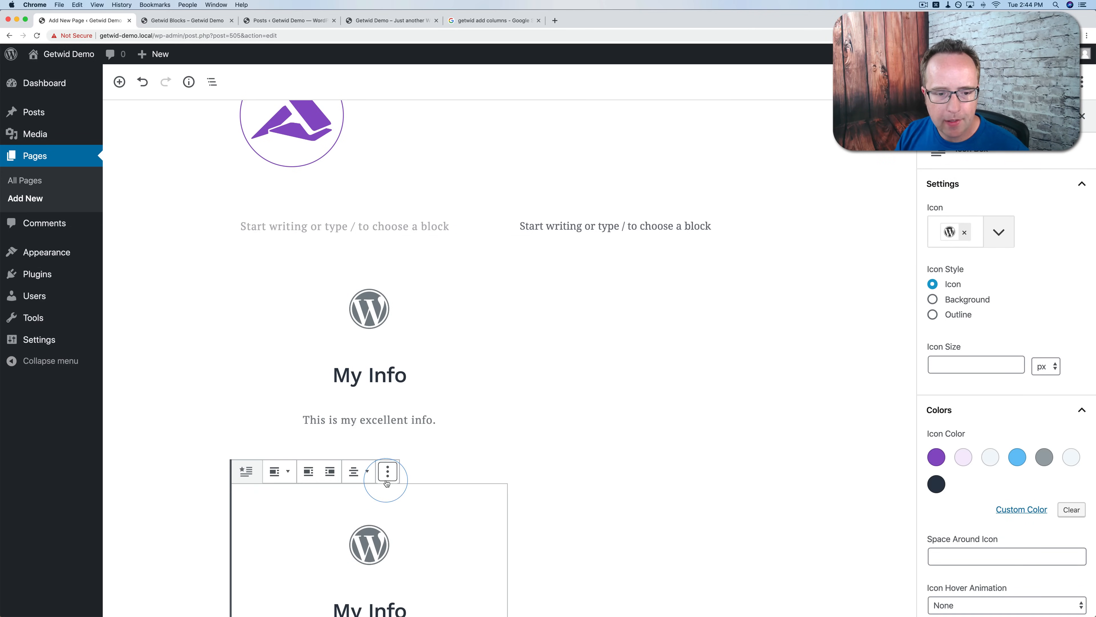
Move the duplicated "My Info" icon box into the second column and set the Columns block to 3 columns.
mouse_move(223, 501)
left_click_drag(223, 501, 517, 259)
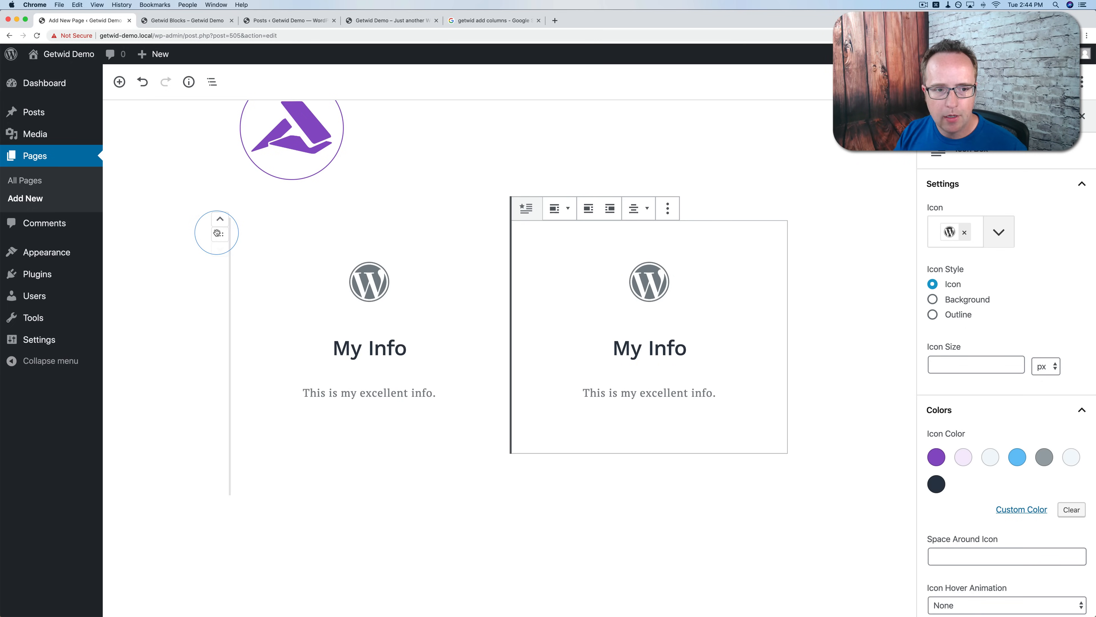
left_click(213, 232)
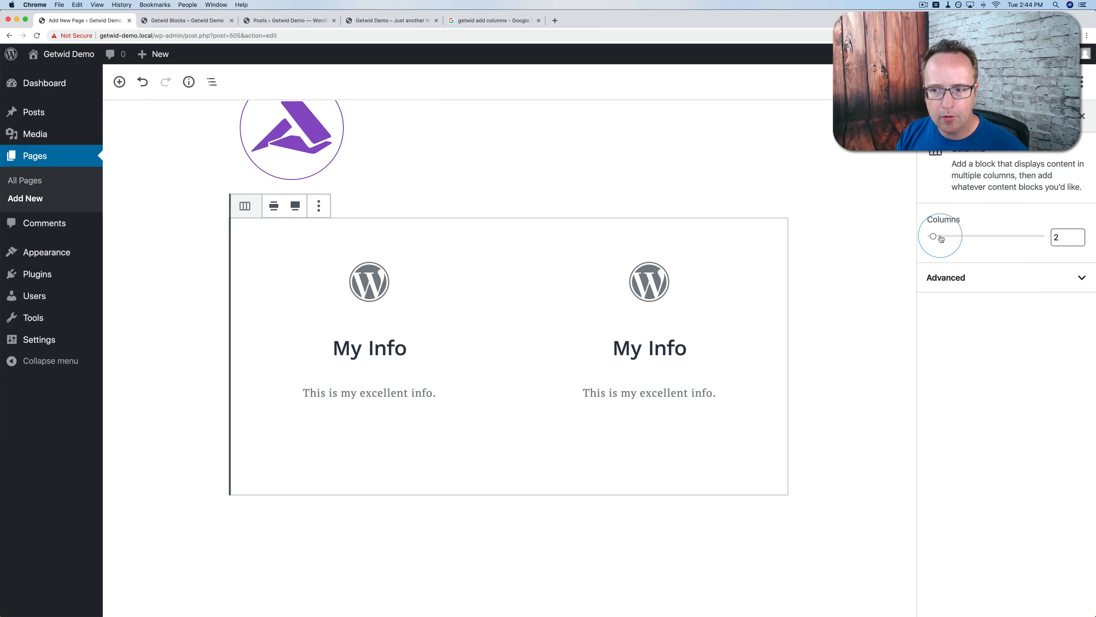
left_click_drag(941, 239, 950, 239)
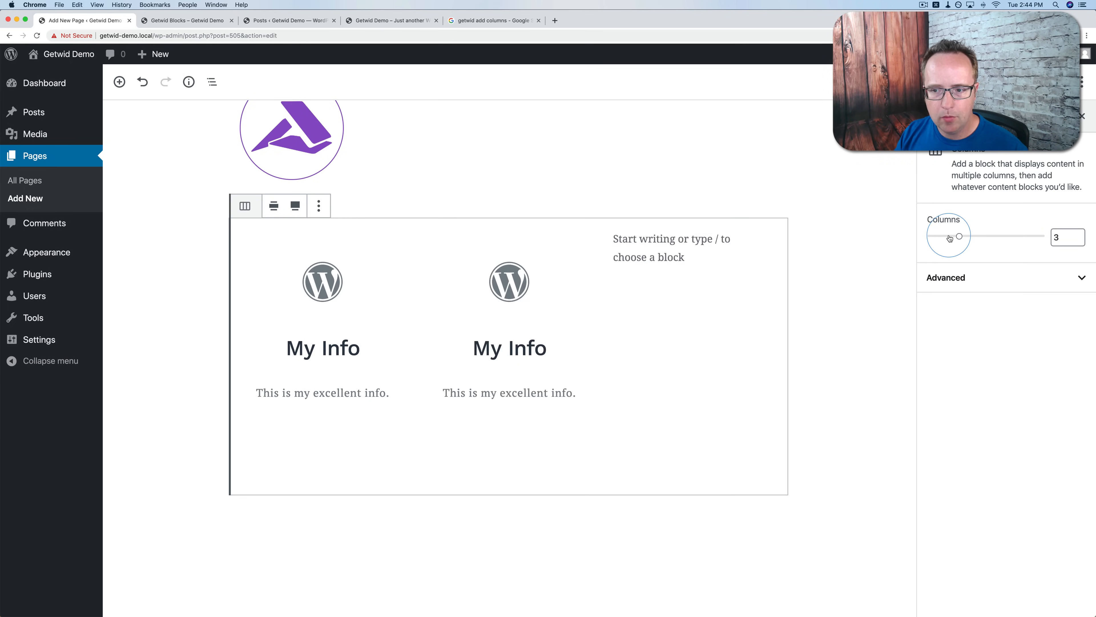
Duplicate the second column's "My Info" icon box and move the copy into the empty third column.
left_click(556, 262)
left_click(574, 209)
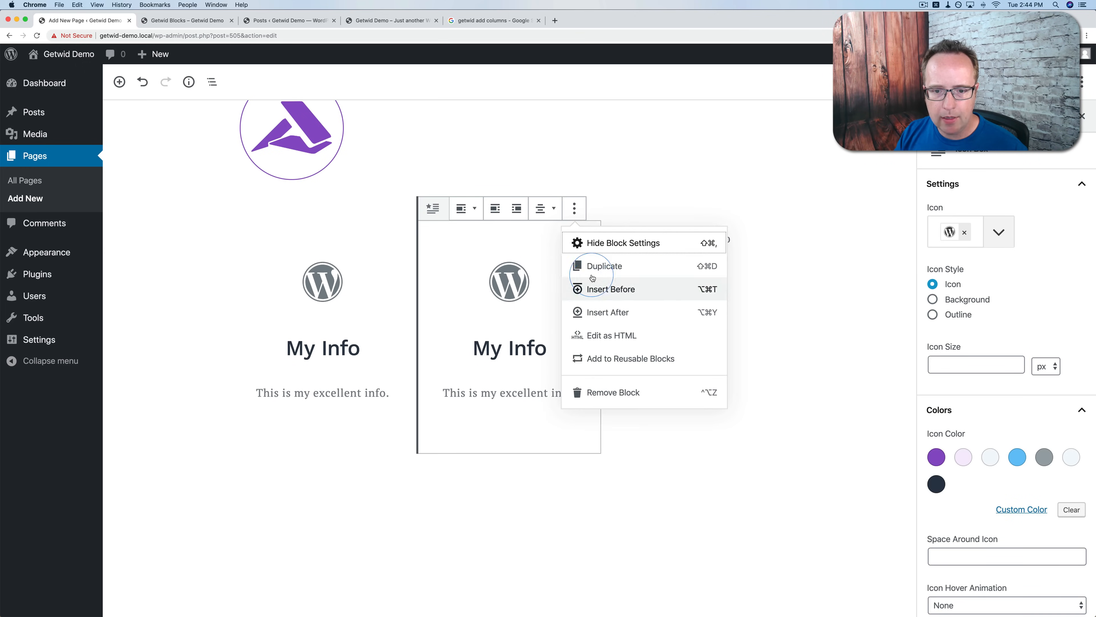
left_click(602, 262)
left_click_drag(413, 464, 674, 215)
left_click(799, 294)
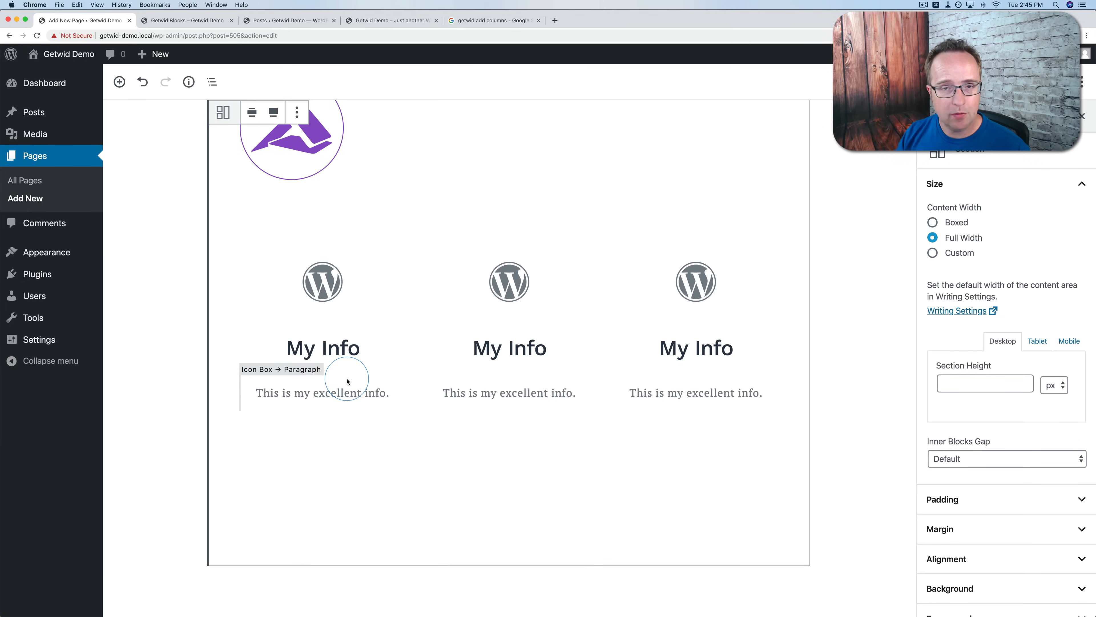
Insert a Getwid Banner block at the end of the page, below the section with the three icon boxes.
scroll(348, 380, "up", 3)
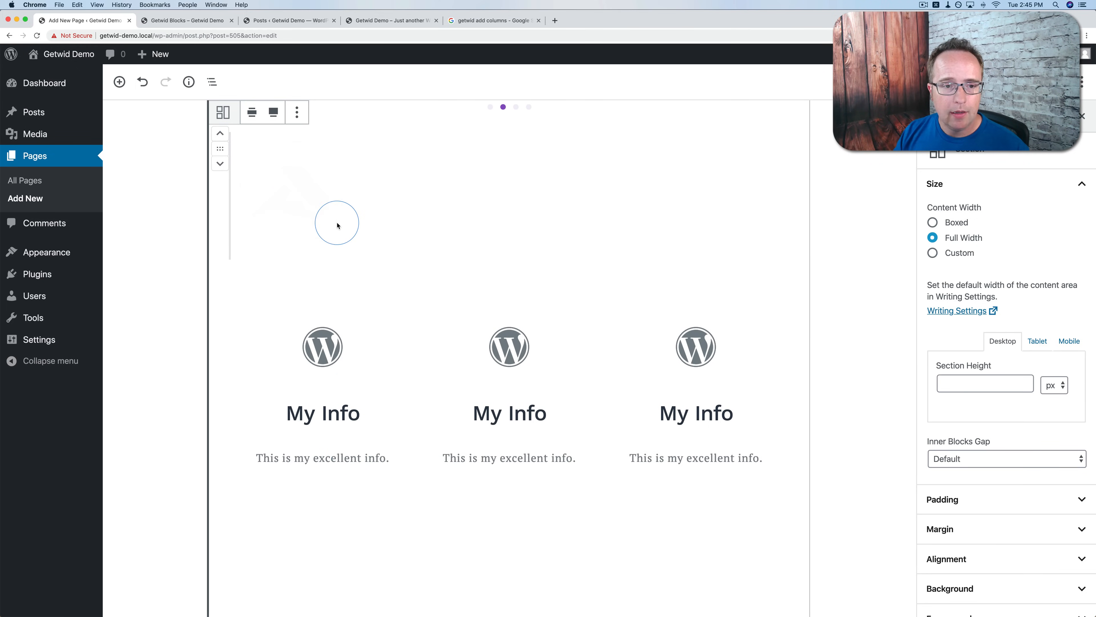
scroll(448, 384, "down", 3)
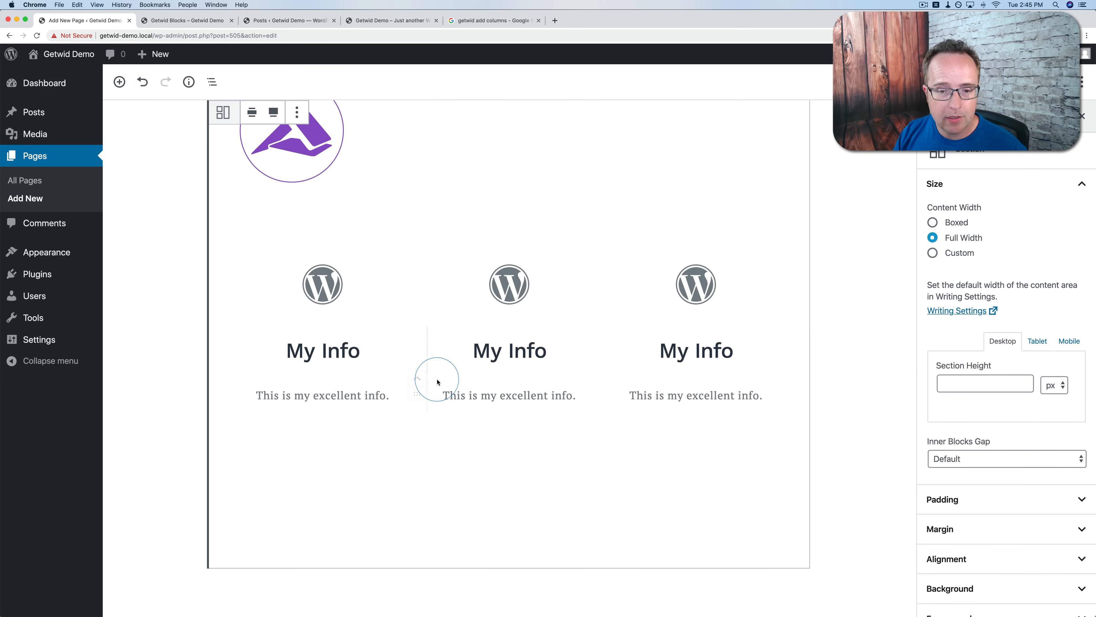
left_click(207, 602)
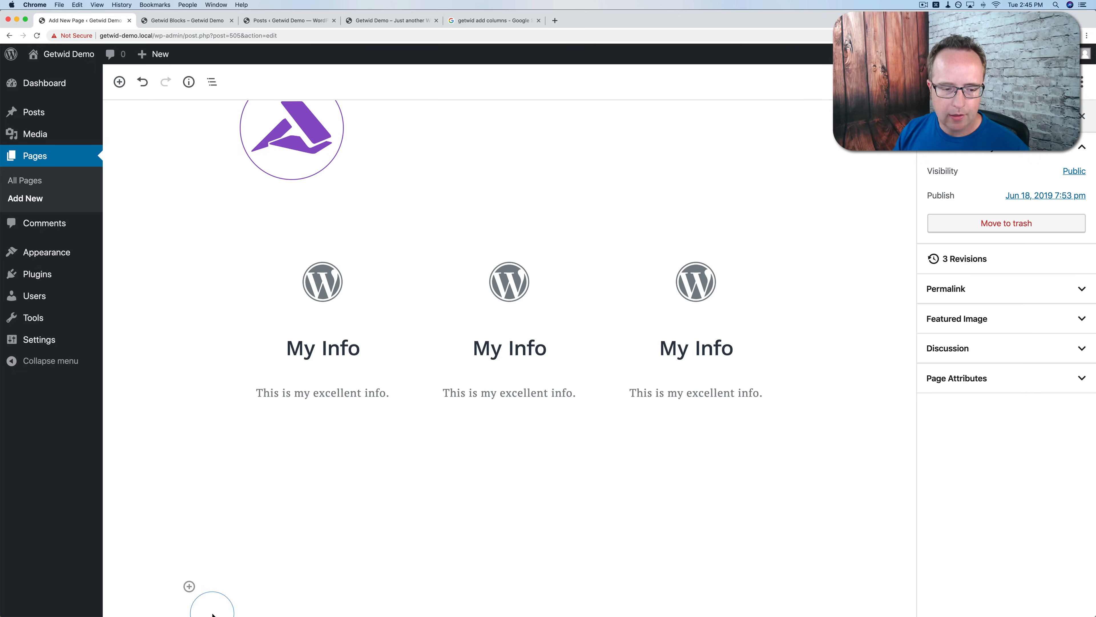
left_click(189, 587)
left_click(237, 358)
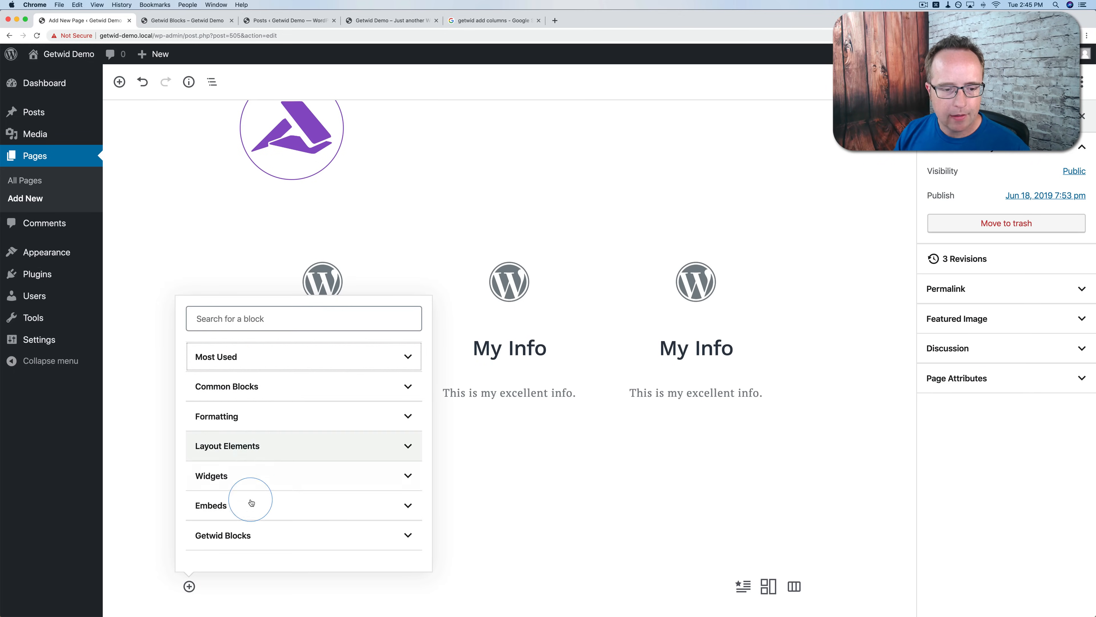
left_click(245, 535)
scroll(277, 466, "down", 5)
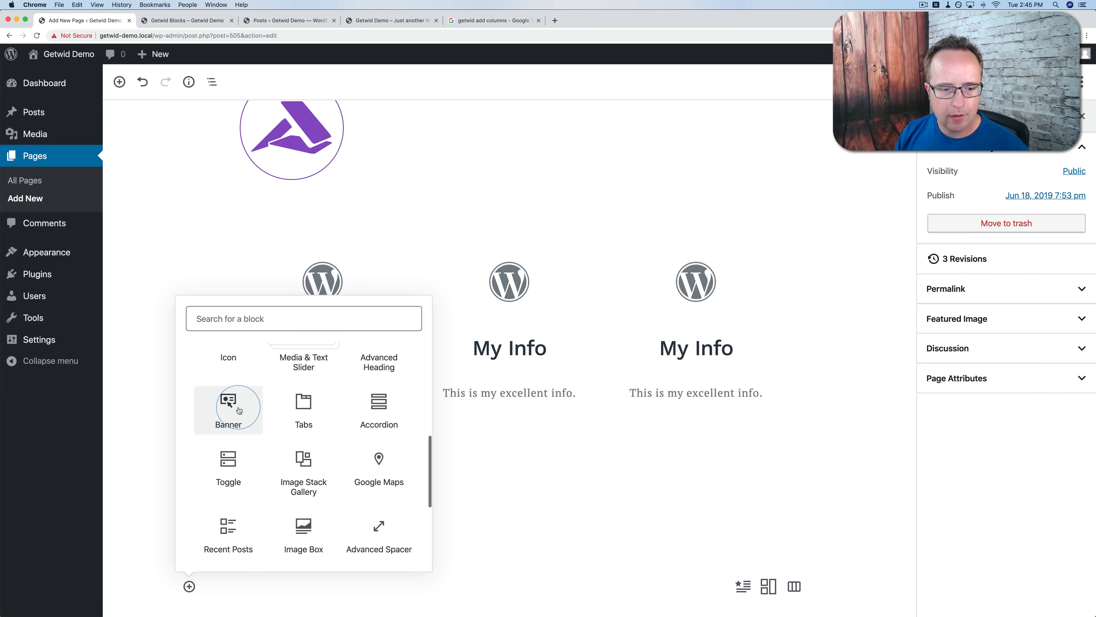
left_click(228, 406)
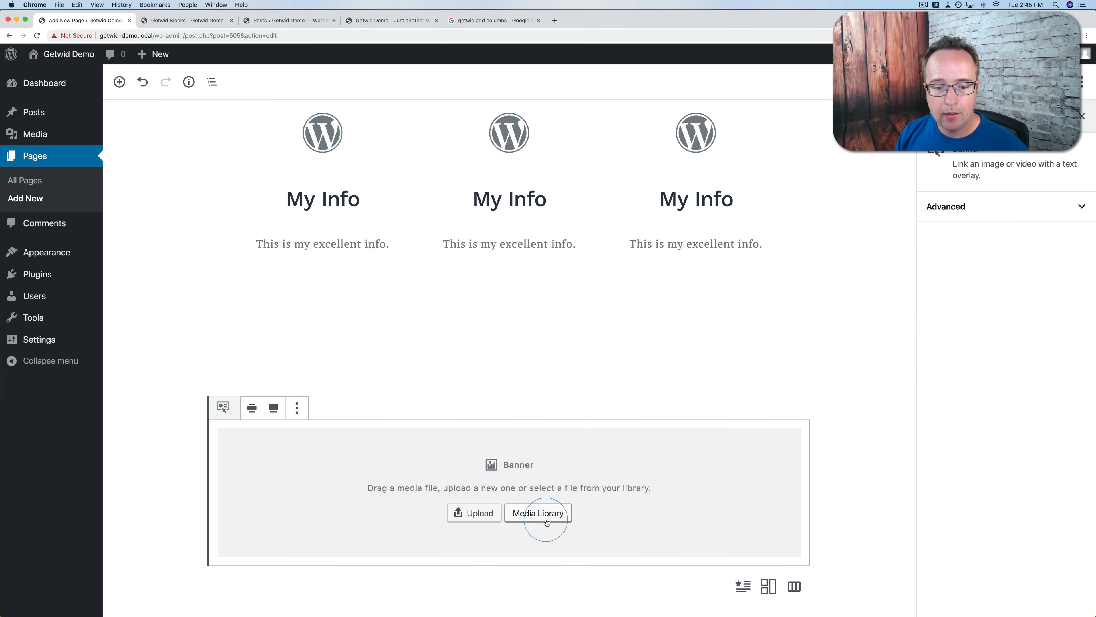
Fill the banner with the media library's yellow image that has the two pencils on its left side.
left_click(537, 513)
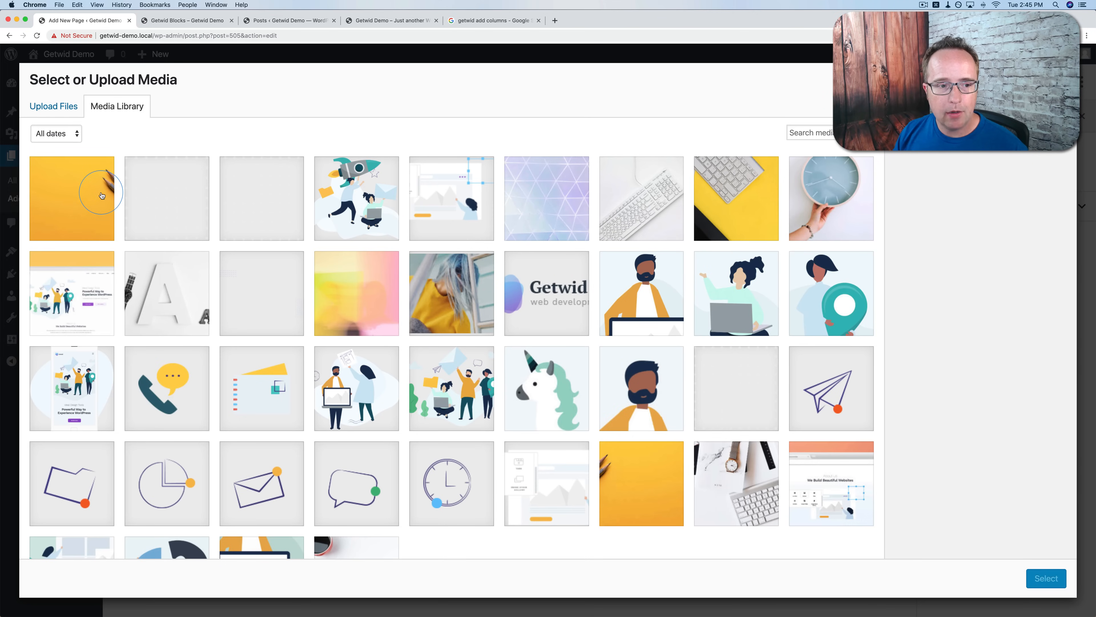
left_click(102, 195)
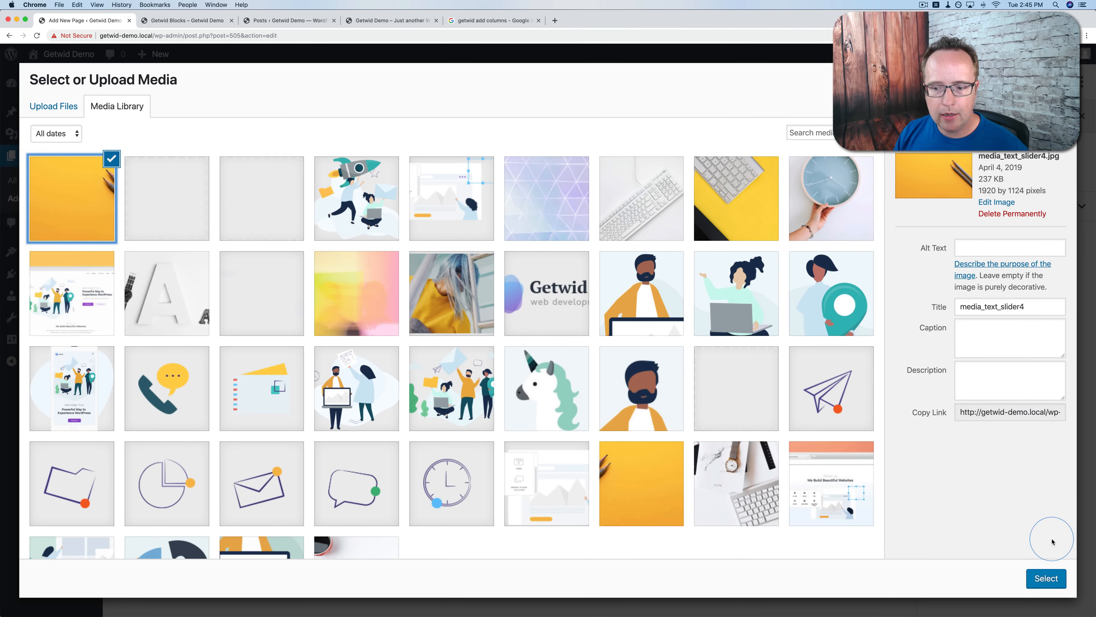
left_click(660, 489)
left_click(1040, 580)
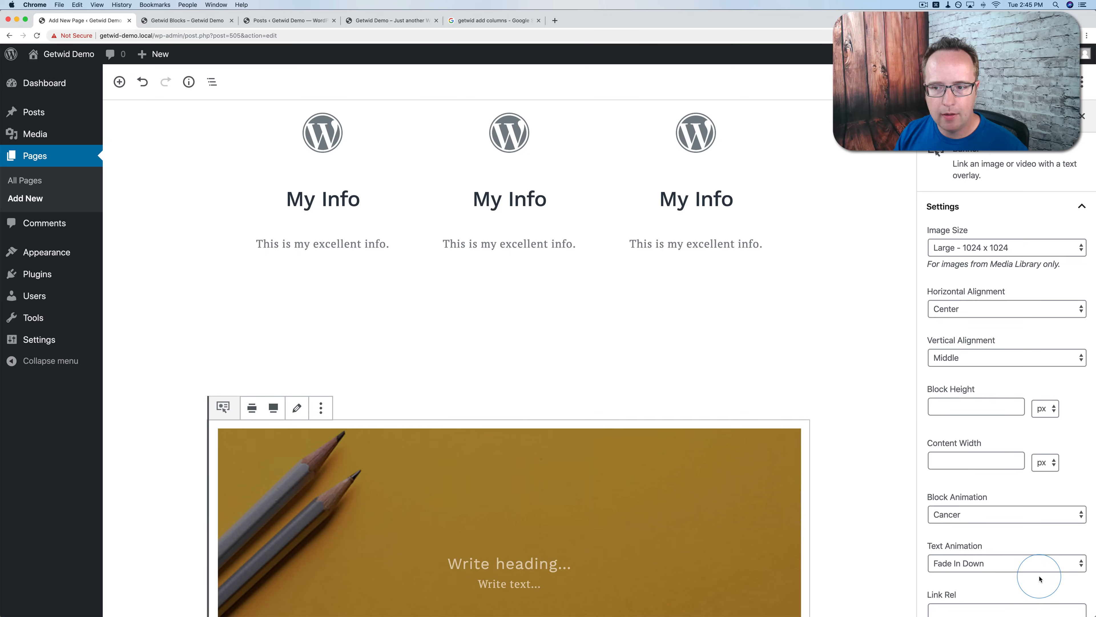
Give the banner the heading "Nice pencils" and the text "I have two!".
scroll(644, 375, "down", 4)
left_click(531, 370)
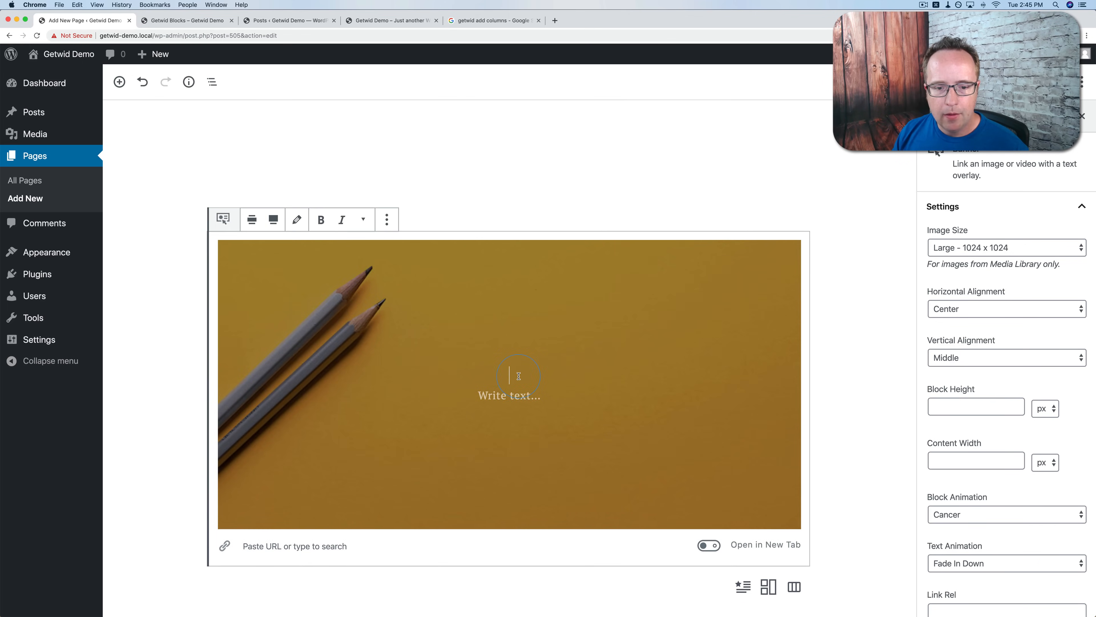
type("Nice pencils")
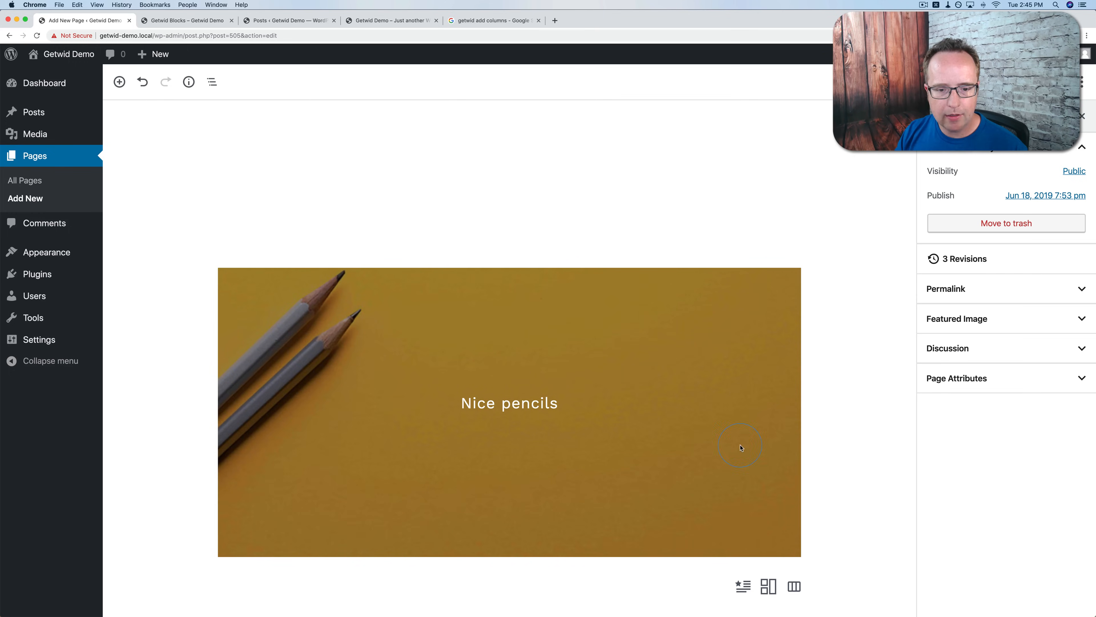
left_click(710, 408)
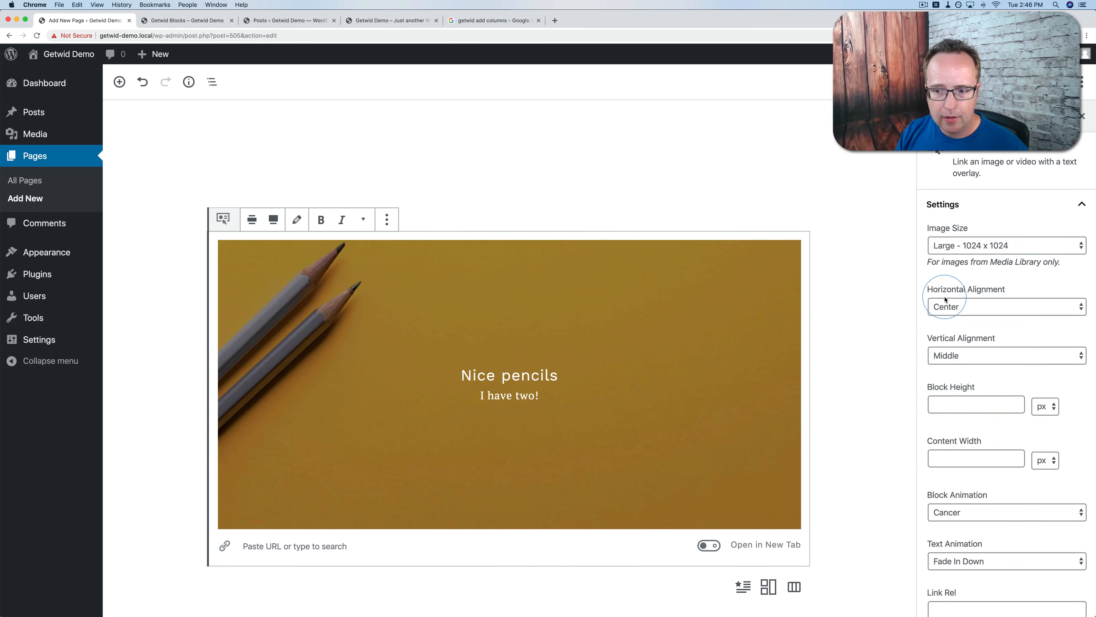
Try the Gemini, Aries, Taurus, Leo and Virgo block animations on the banner, previewing each one.
scroll(945, 298, "down", 3)
scroll(962, 302, "down", 4)
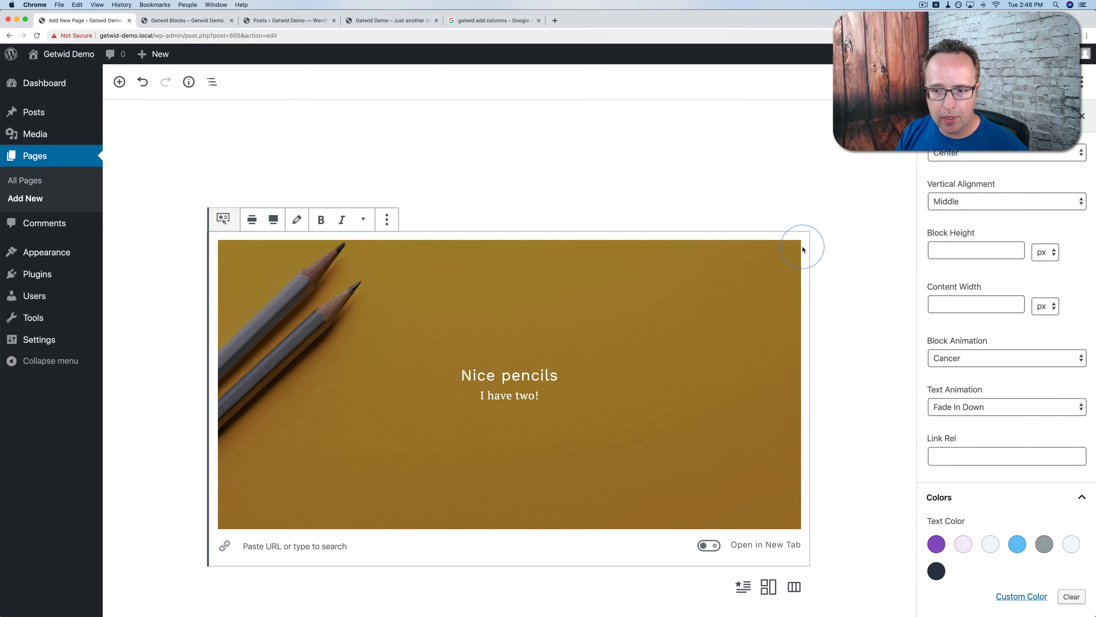
scroll(963, 304, "down", 4)
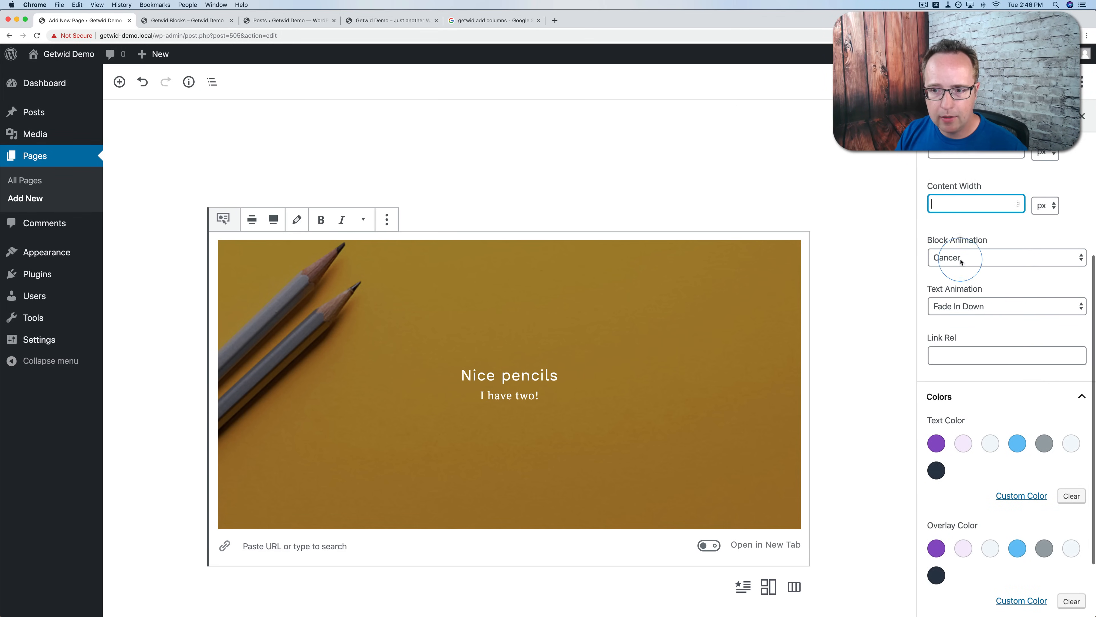
left_click(961, 258)
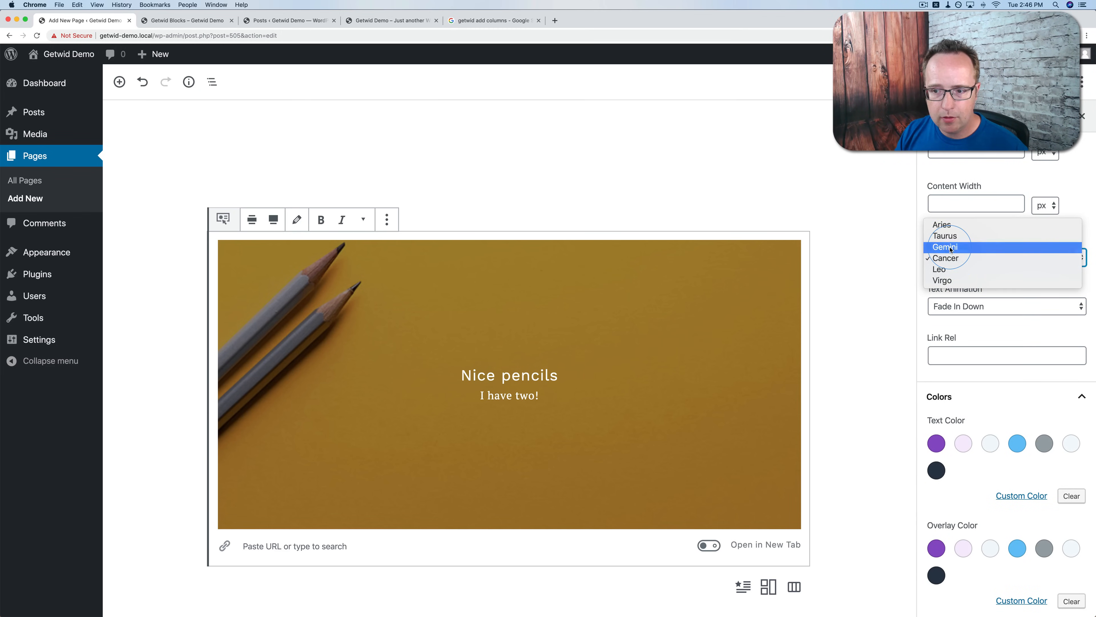
left_click(951, 247)
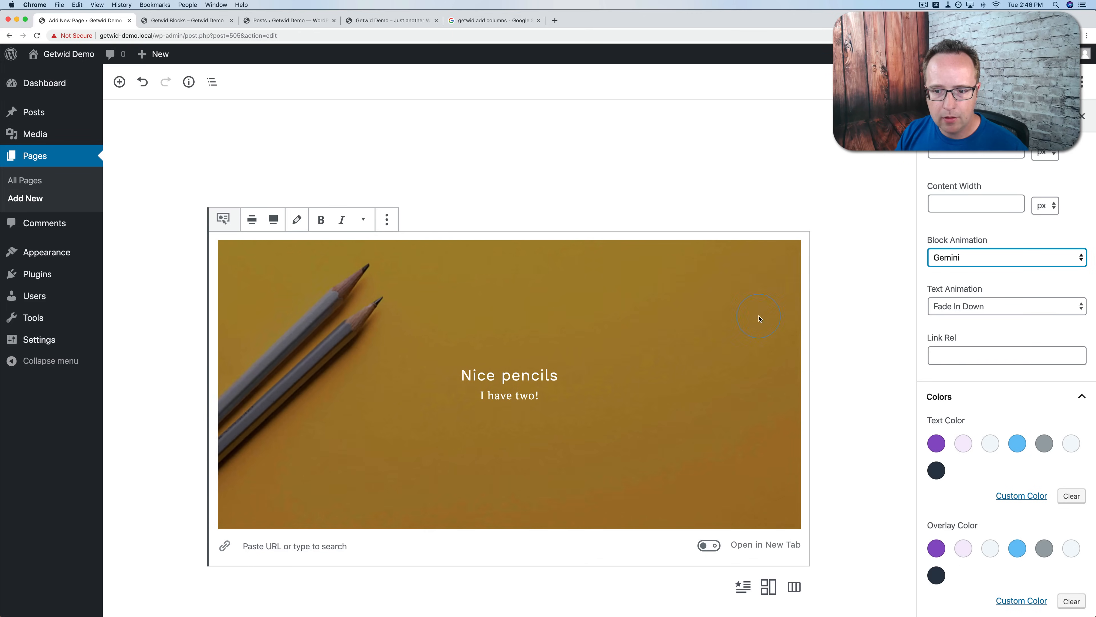
left_click(933, 254)
left_click(939, 236)
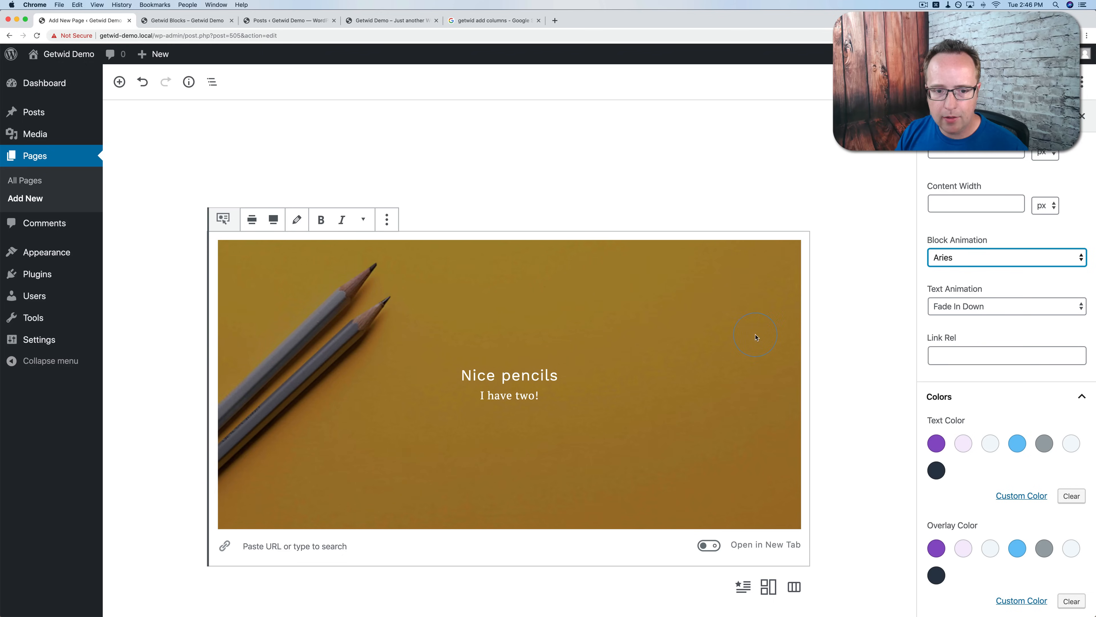
left_click(945, 257)
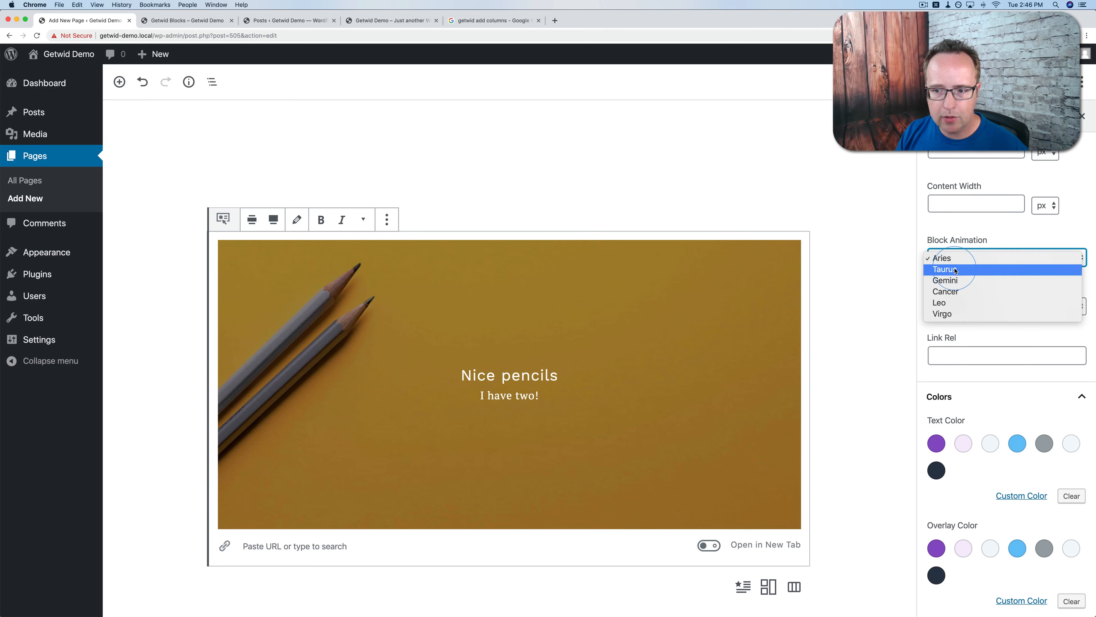
left_click(956, 271)
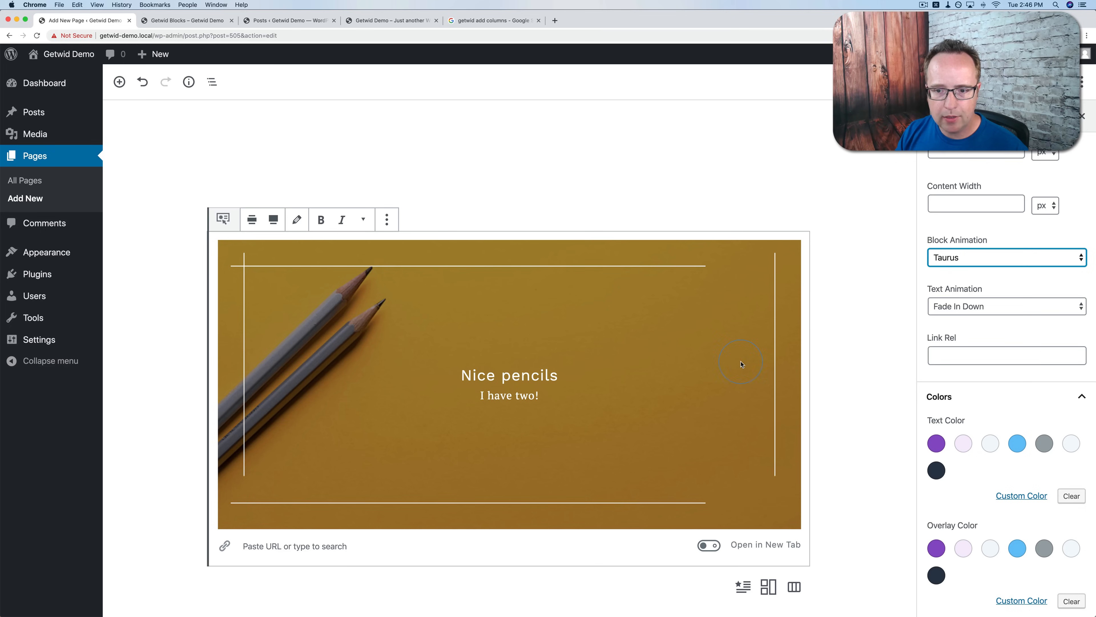
left_click(949, 258)
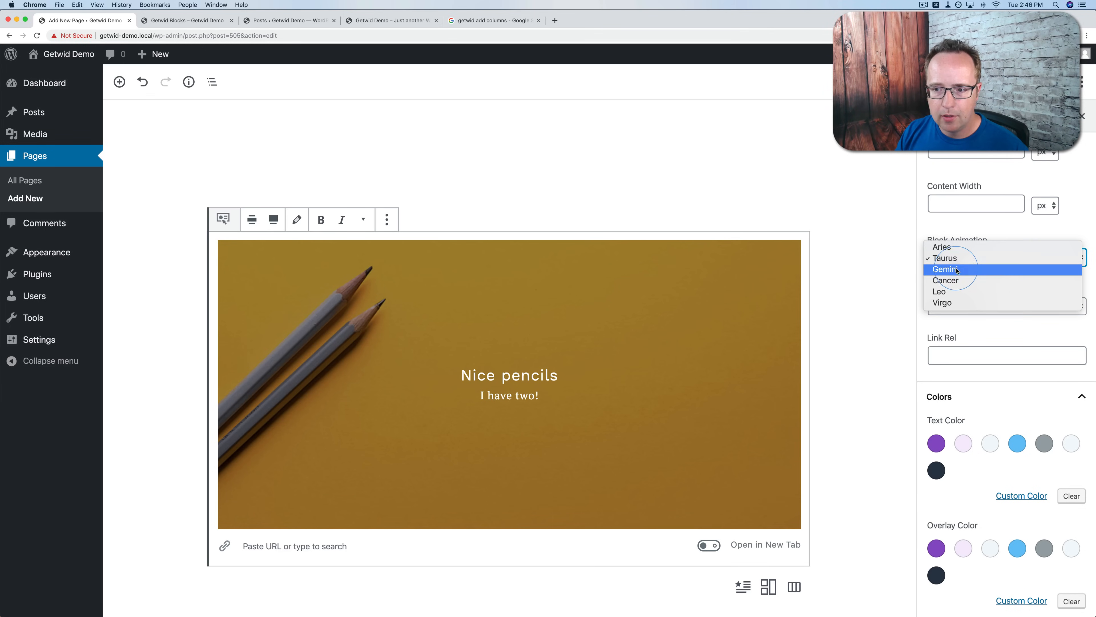
left_click(939, 292)
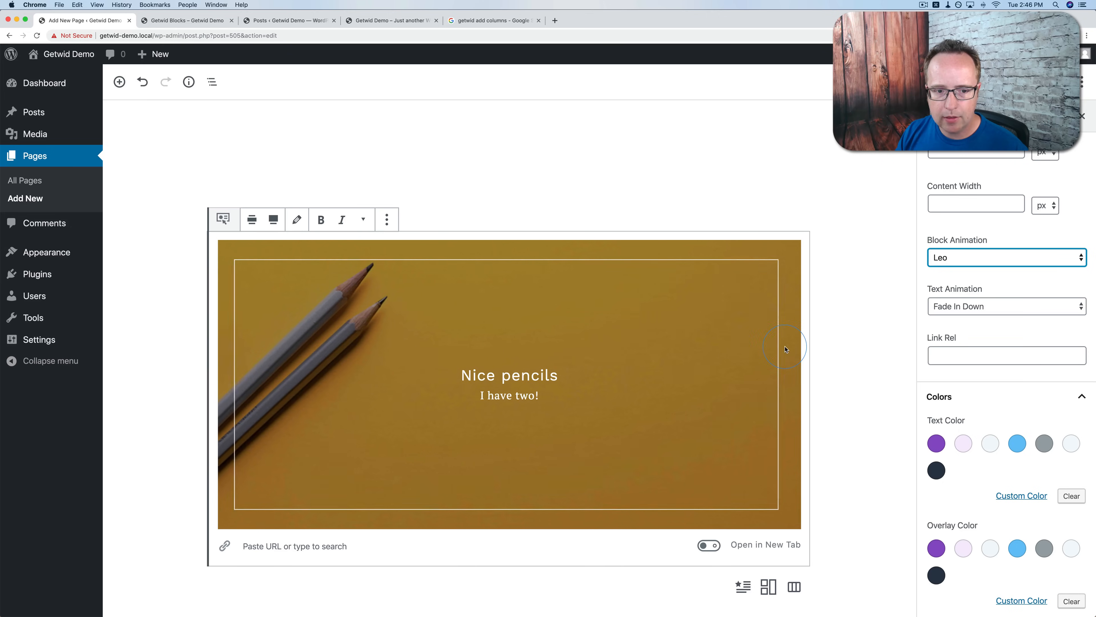
left_click(967, 257)
left_click(965, 272)
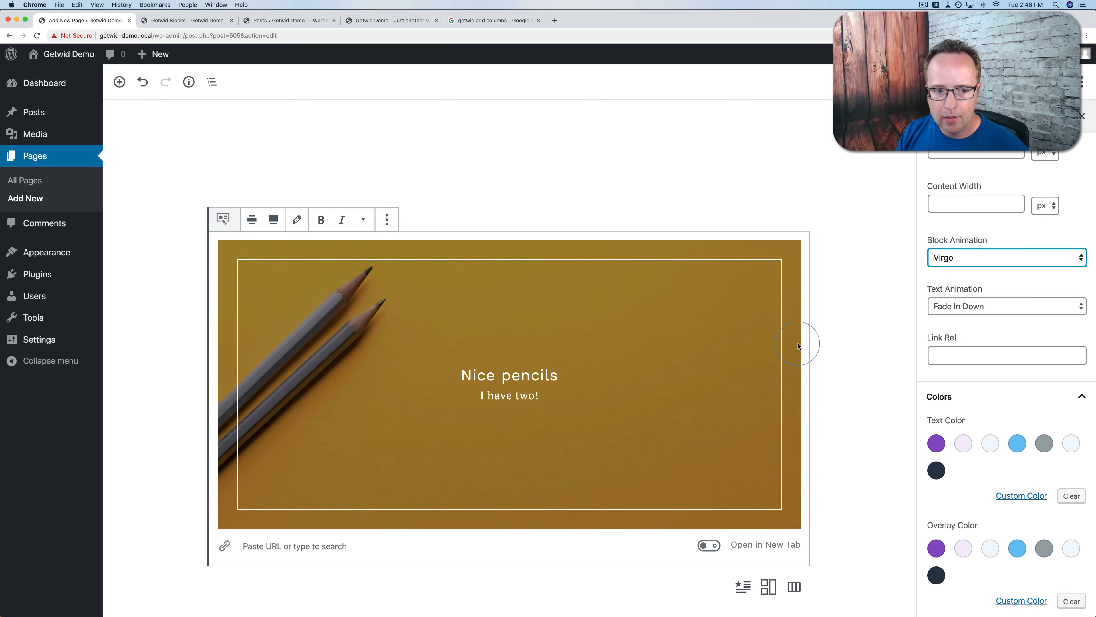
Set the banner's block animation to Taurus, then deselect and reselect the banner.
left_click(945, 259)
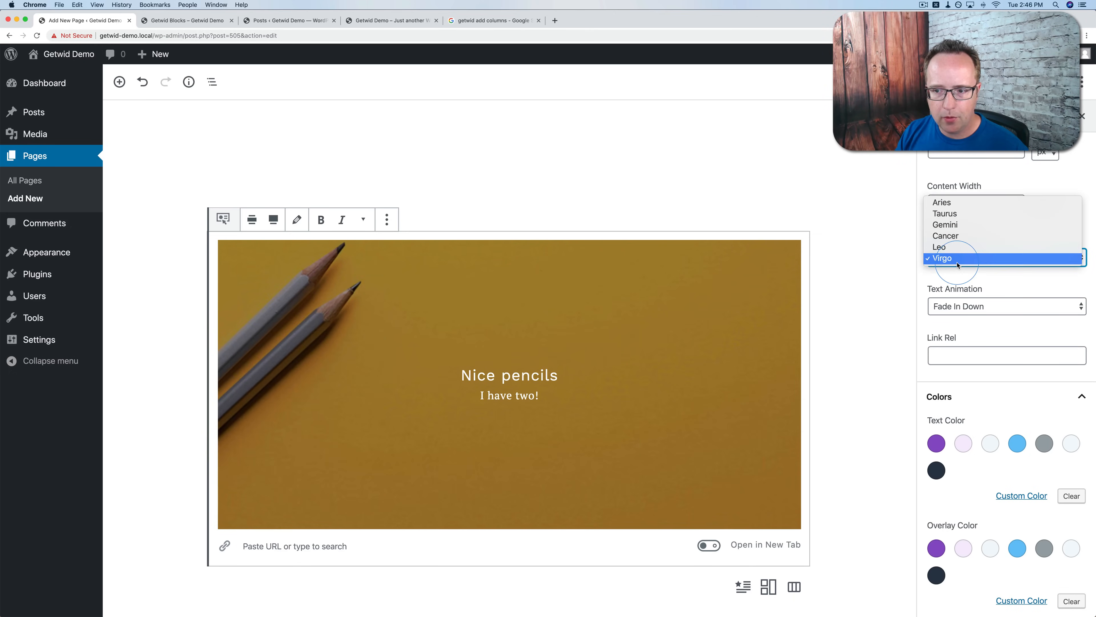
left_click(950, 215)
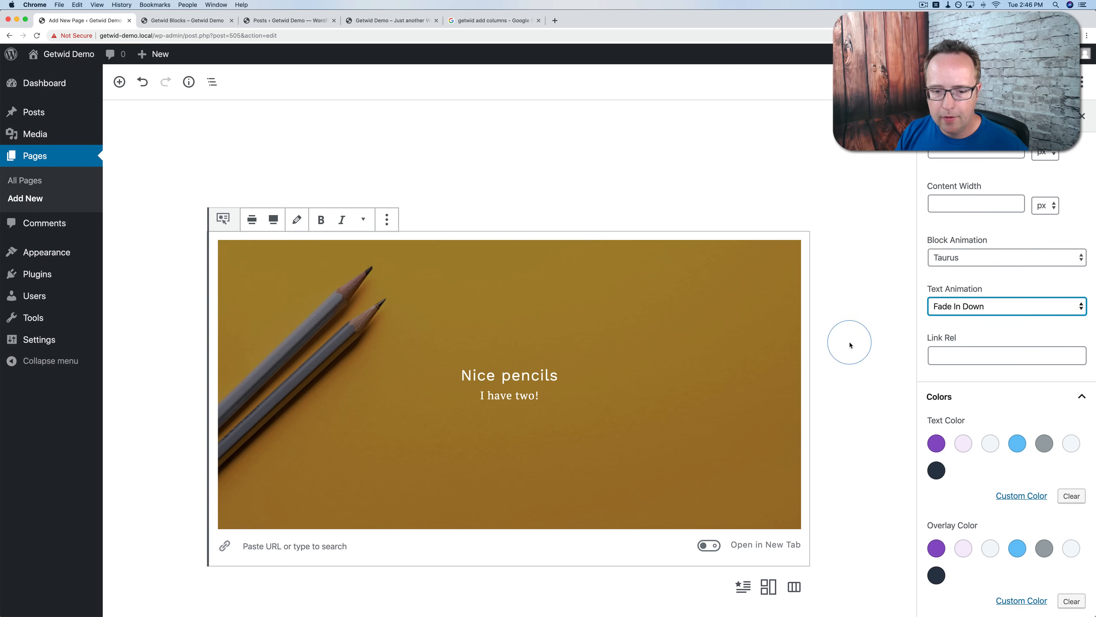
left_click(836, 356)
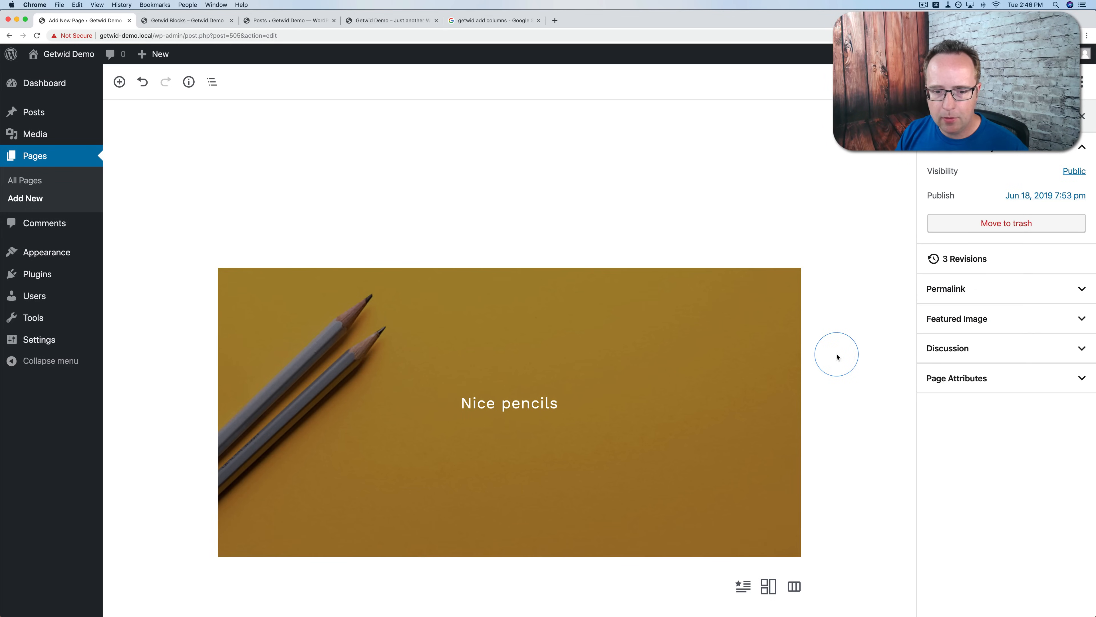
left_click(785, 374)
scroll(967, 302, "down", 6)
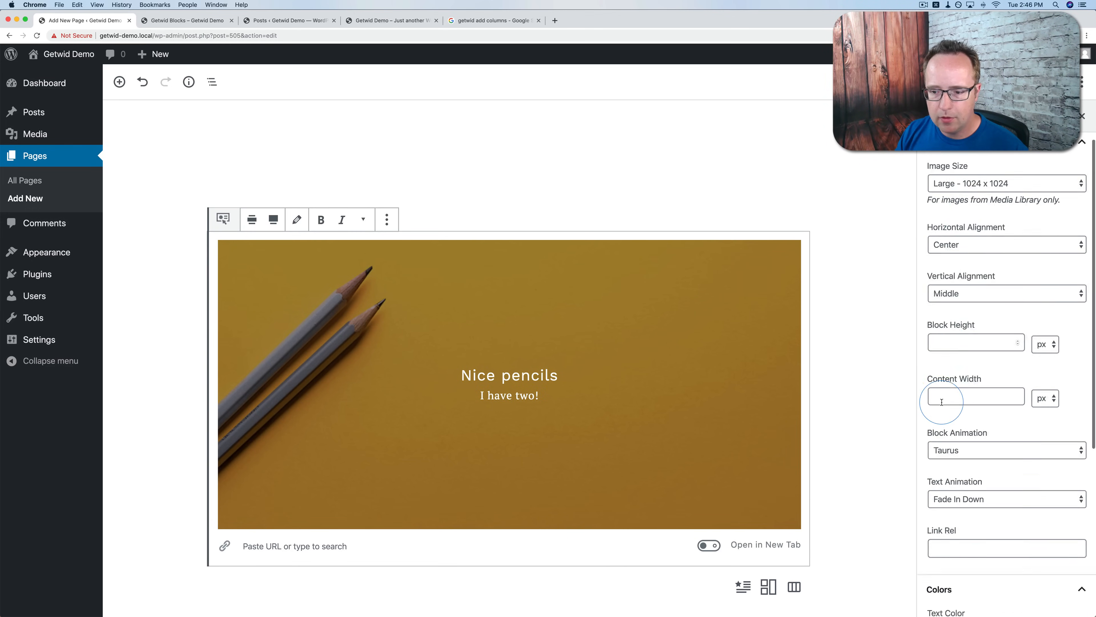
left_click(949, 320)
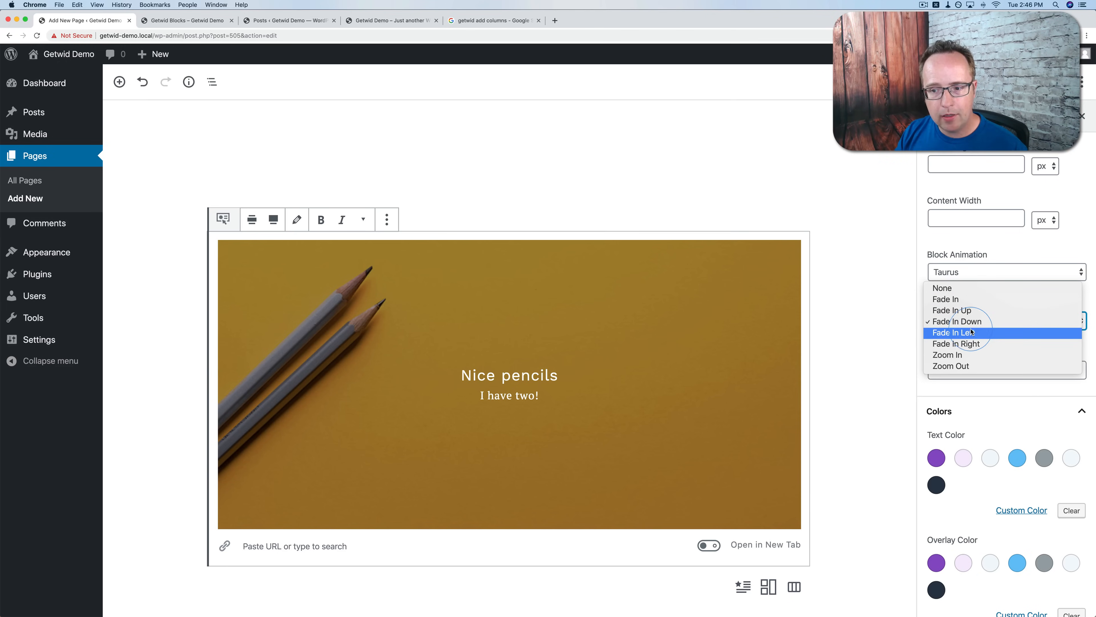
left_click(866, 376)
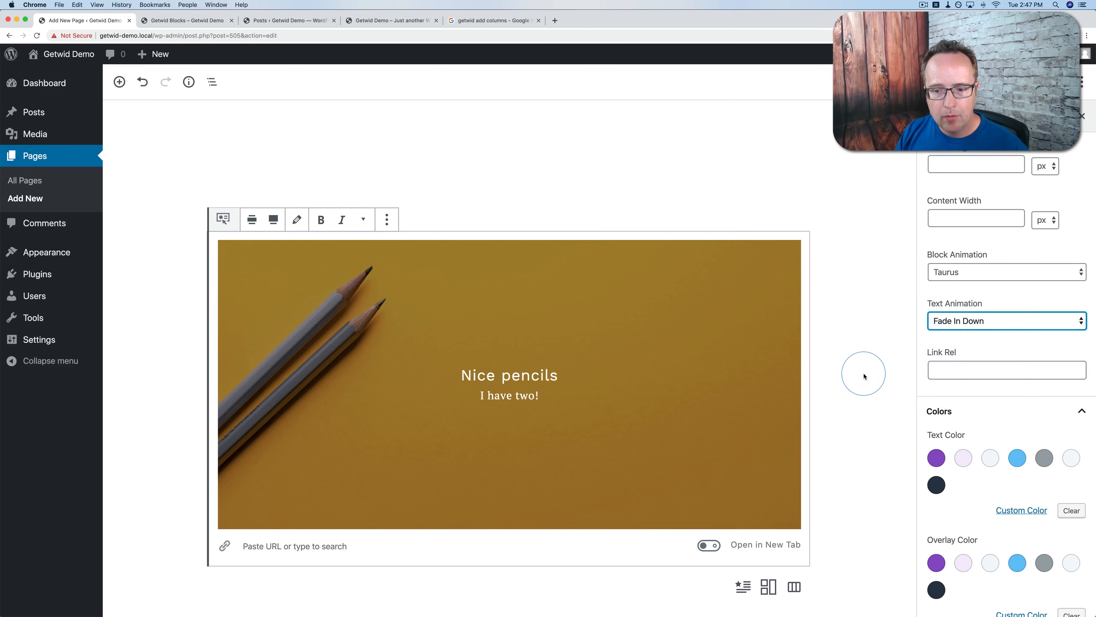
left_click(861, 373)
Set the banner's text color to the purple palette color.
left_click(794, 412)
scroll(969, 409, "down", 10)
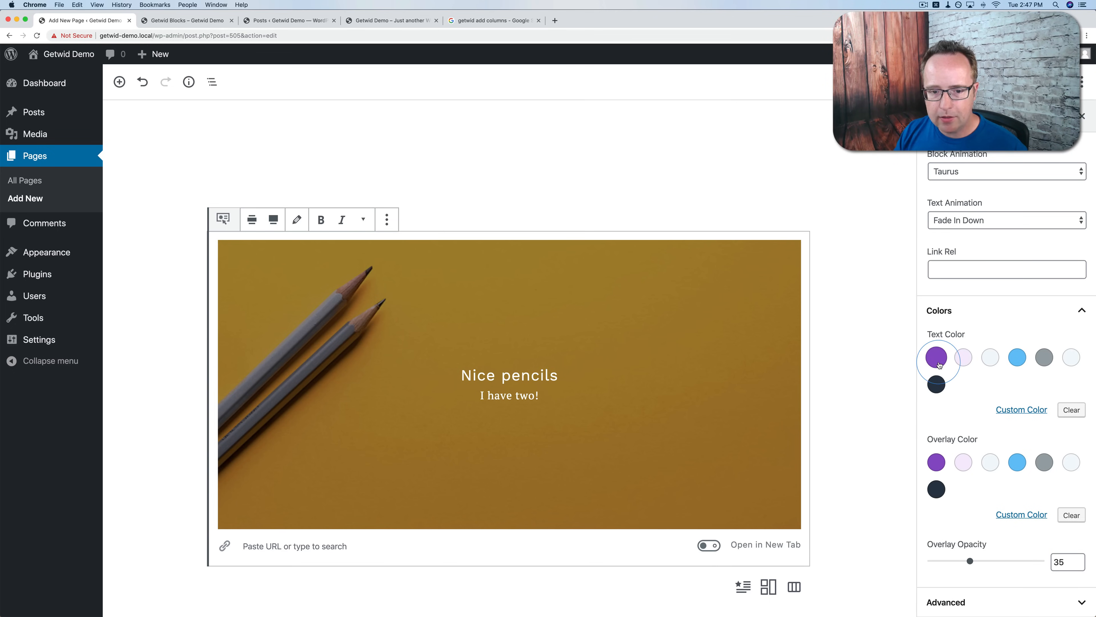
left_click(938, 362)
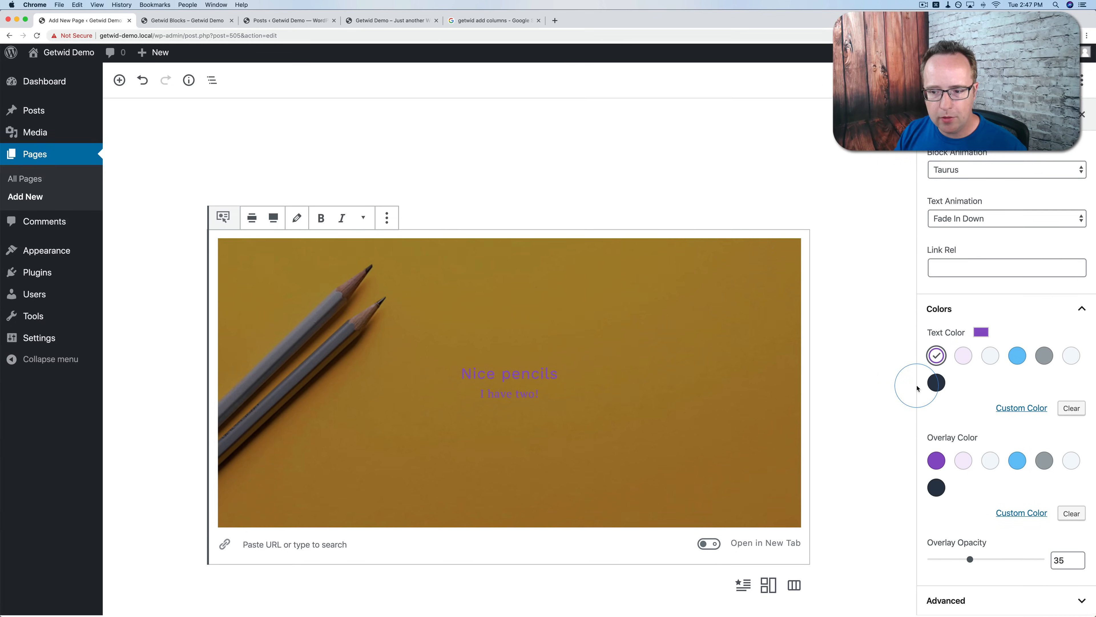
Try light, dark and purple overlay colors on the banner, then clear both its overlay color and its text color.
left_click(988, 464)
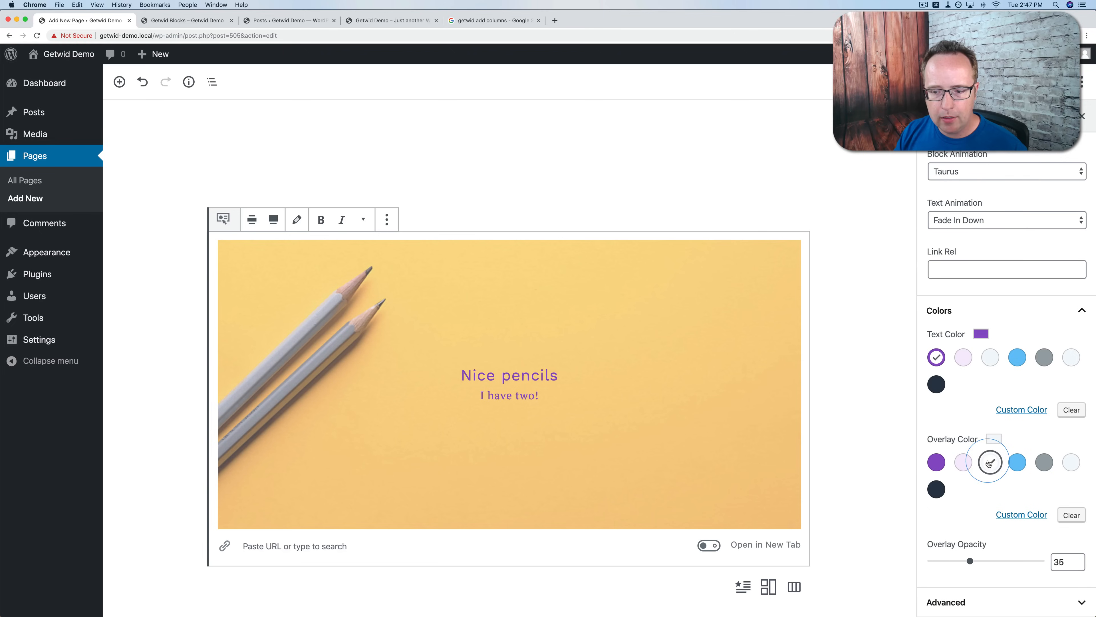
left_click(936, 489)
left_click(936, 462)
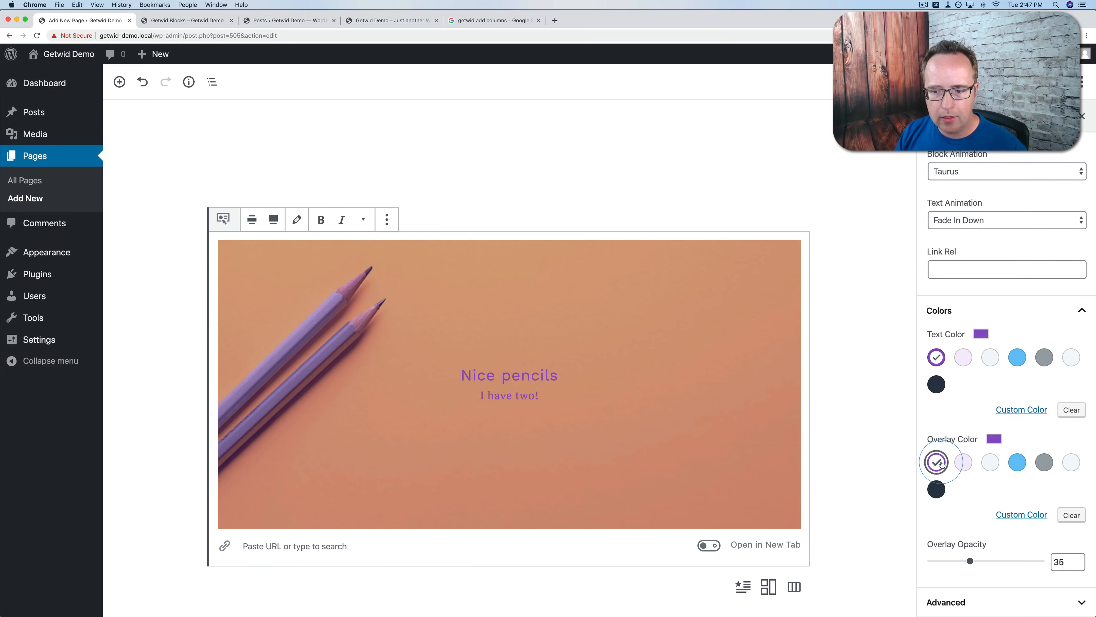
left_click(1070, 514)
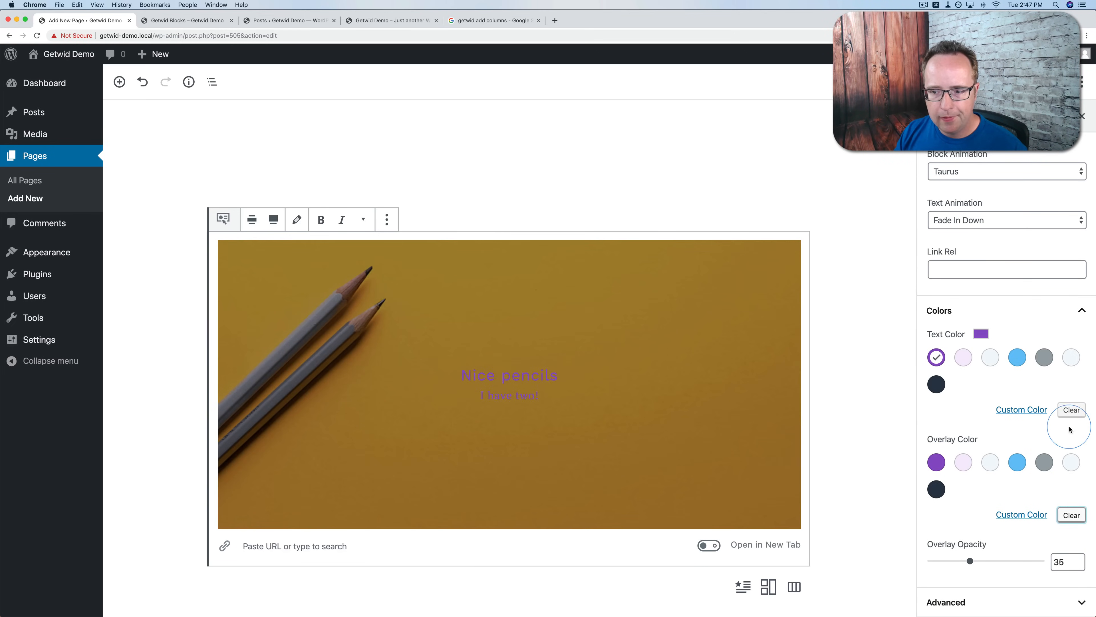
left_click(1072, 410)
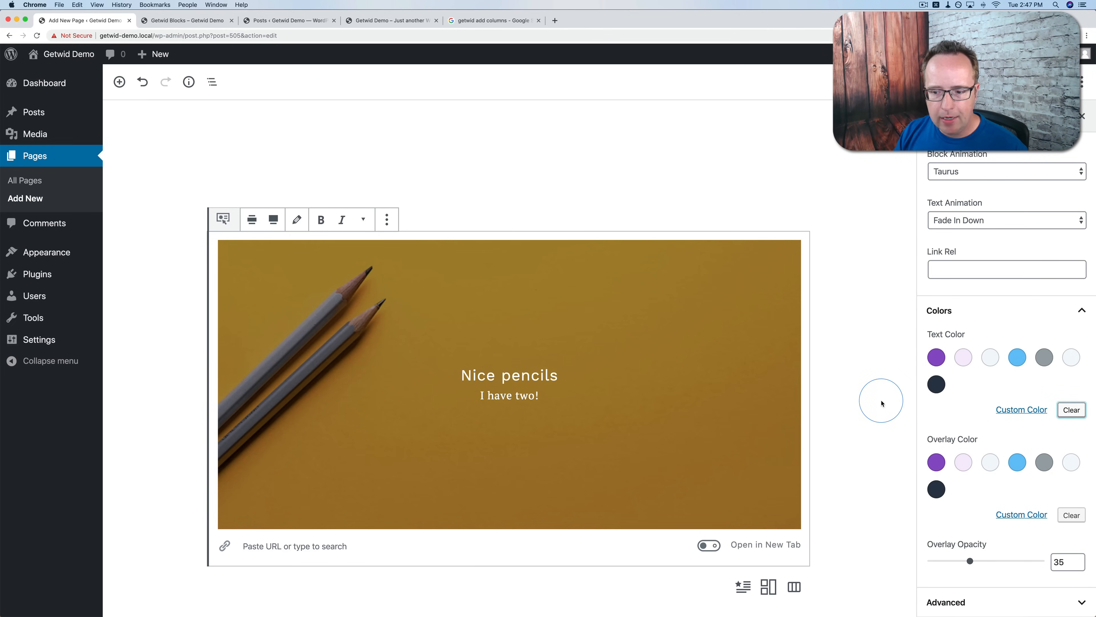
Examine the banner's advanced settings, link URL field and open-in-new-tab option.
left_click(951, 602)
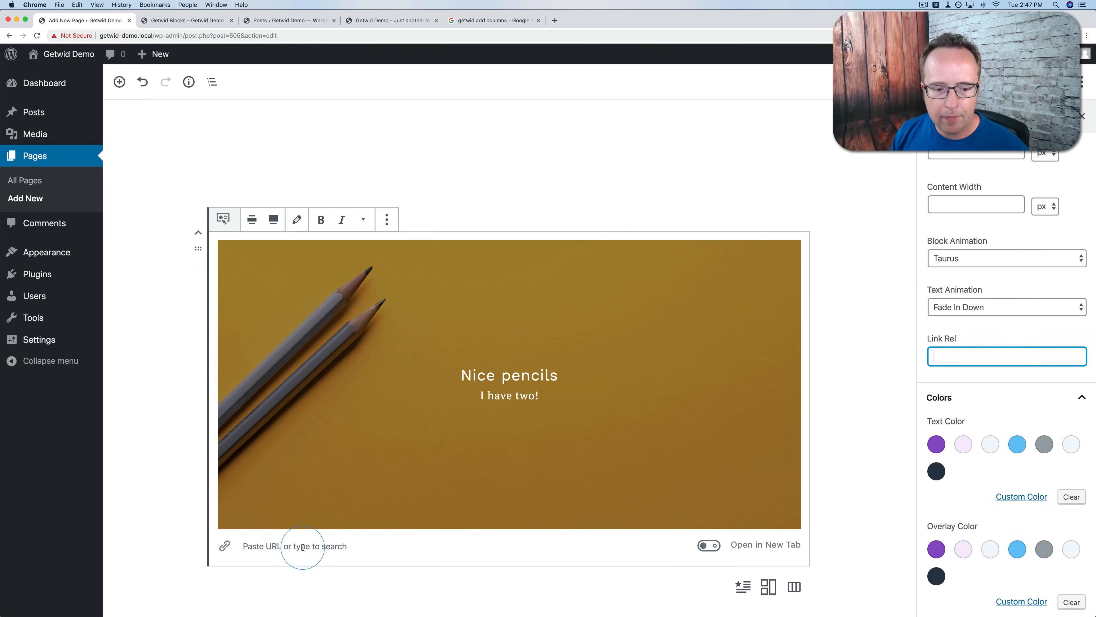
left_click(259, 545)
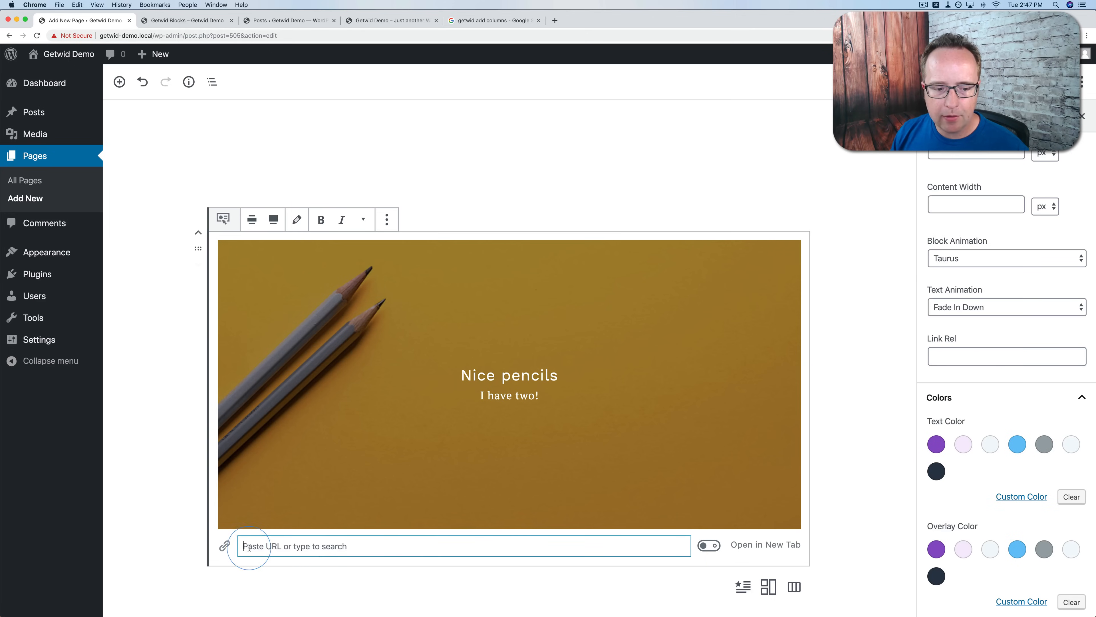
left_click(710, 545)
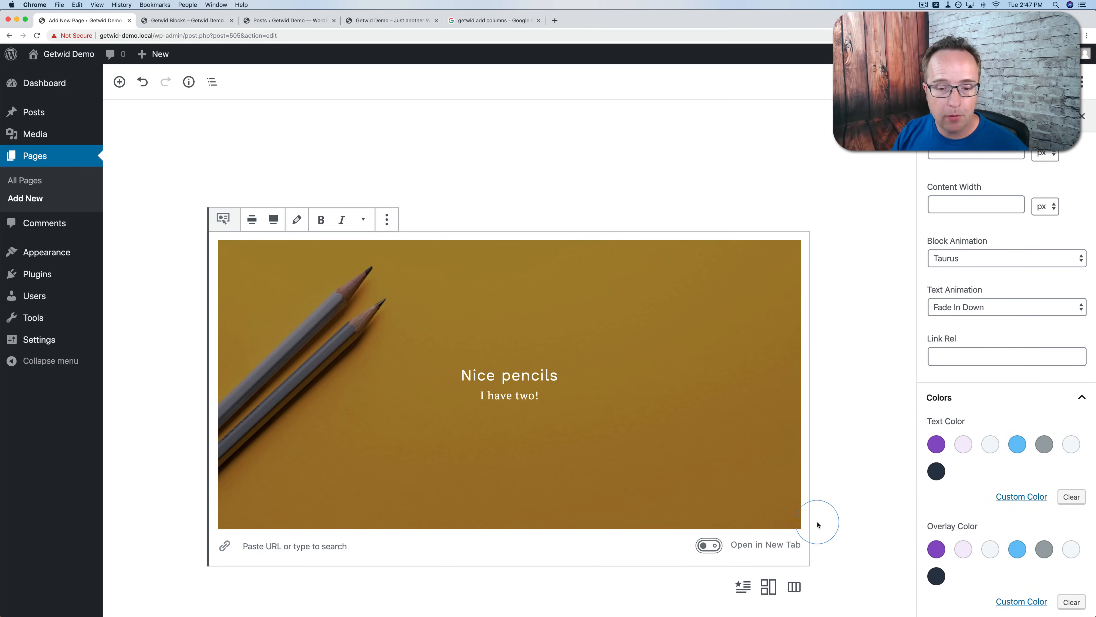
Insert a Getwid Tabs block with 3 items below the banner.
left_click(223, 603)
left_click(189, 586)
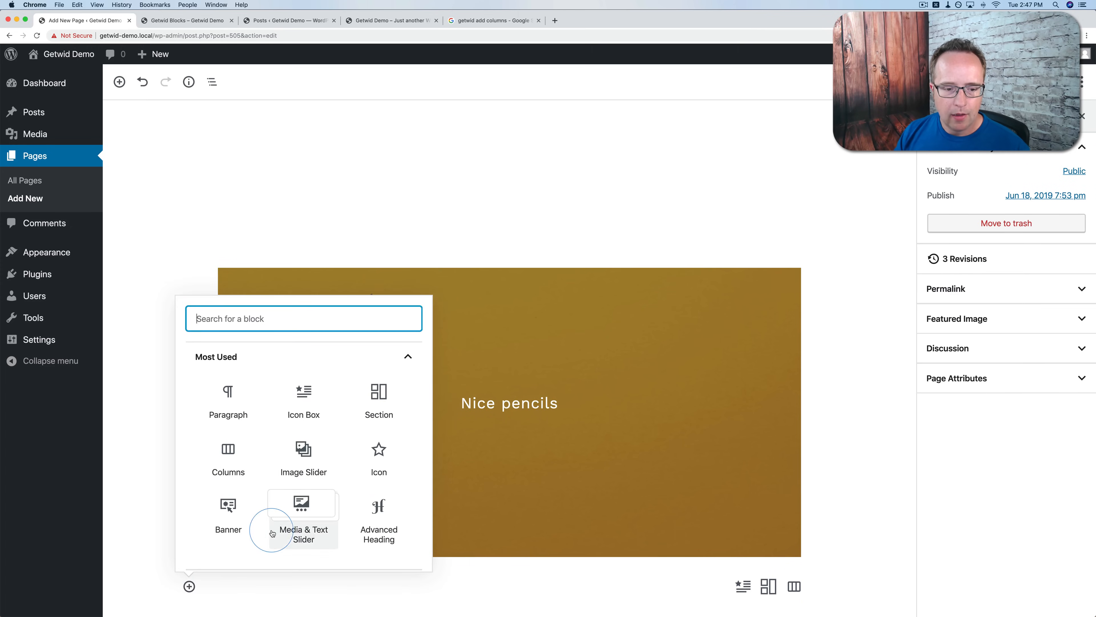
left_click(295, 364)
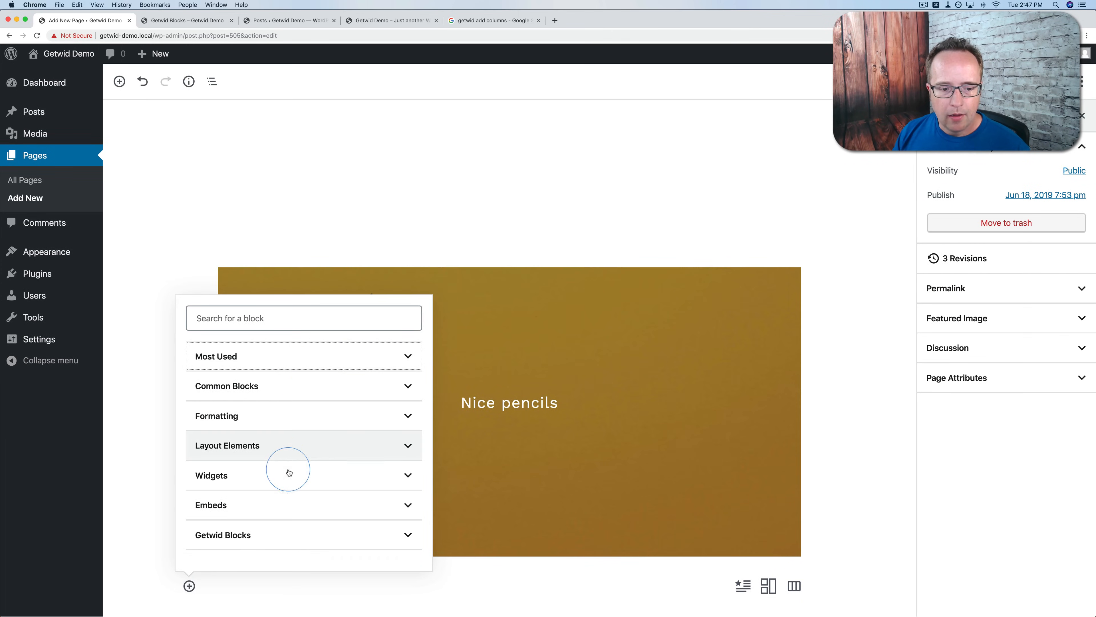
left_click(281, 532)
scroll(328, 462, "down", 5)
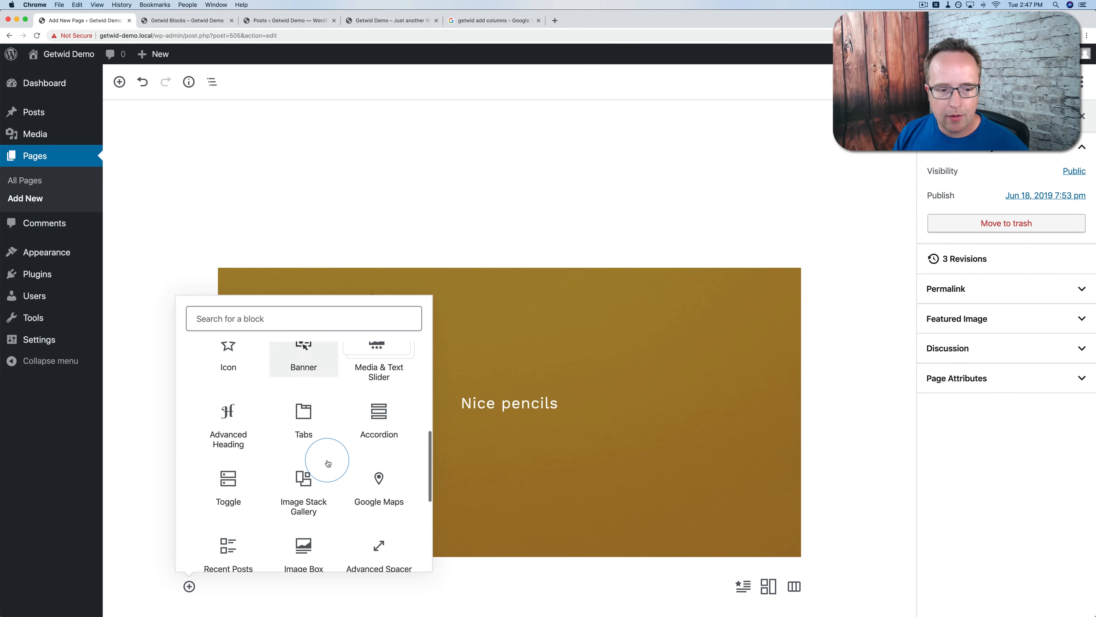
left_click(303, 413)
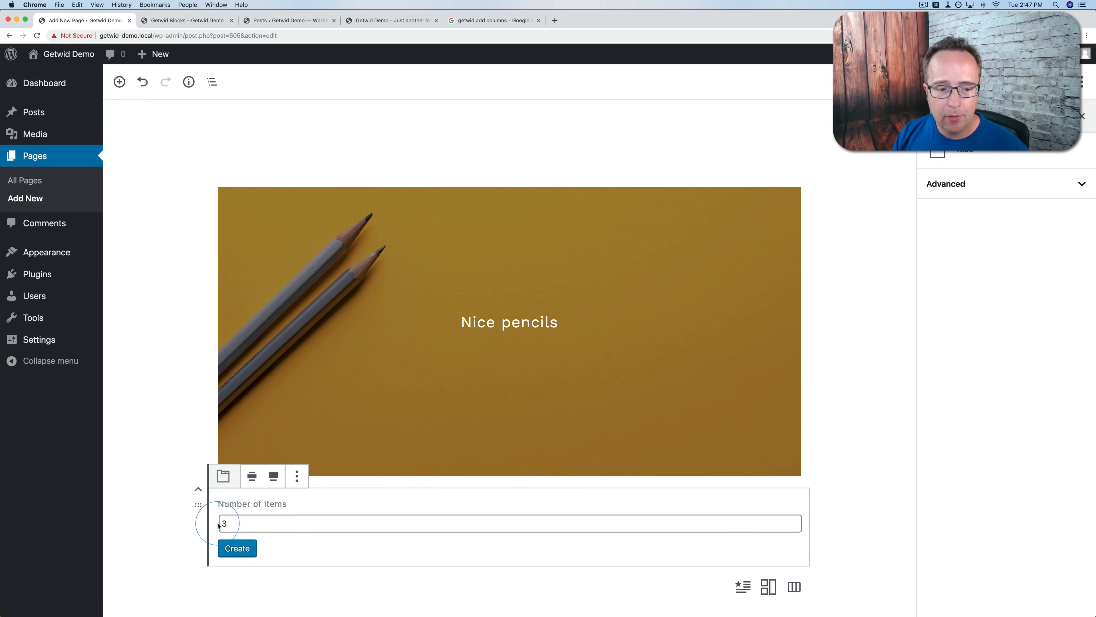
left_click(252, 548)
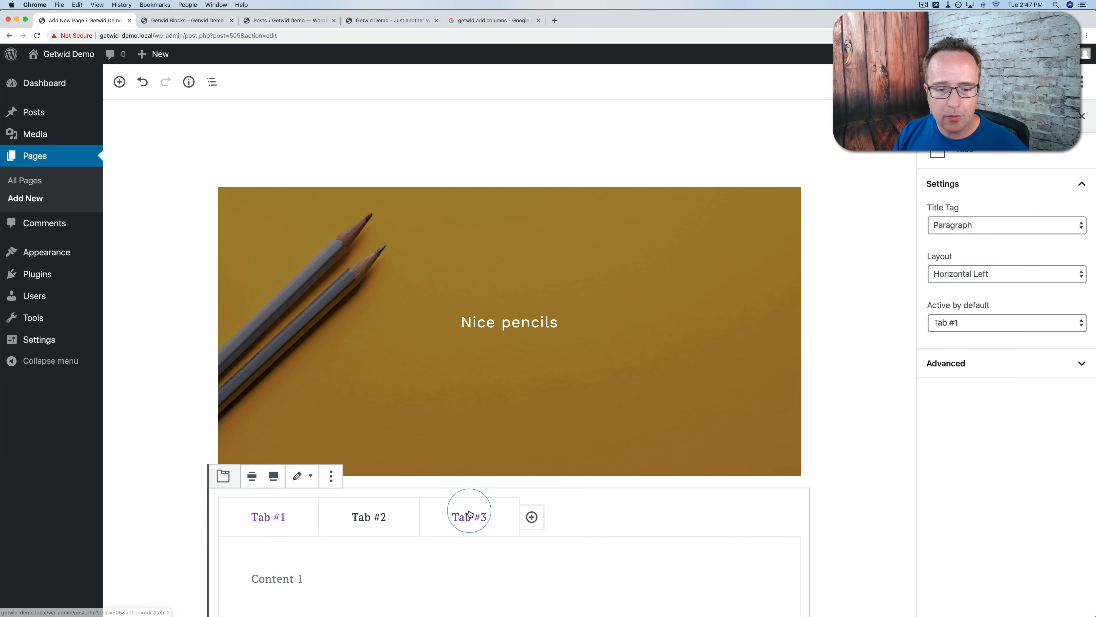
View the contents of Tab #2, Tab #3 and Tab #1 in the new tabs block.
scroll(465, 516, "down", 2)
left_click(378, 452)
left_click(455, 452)
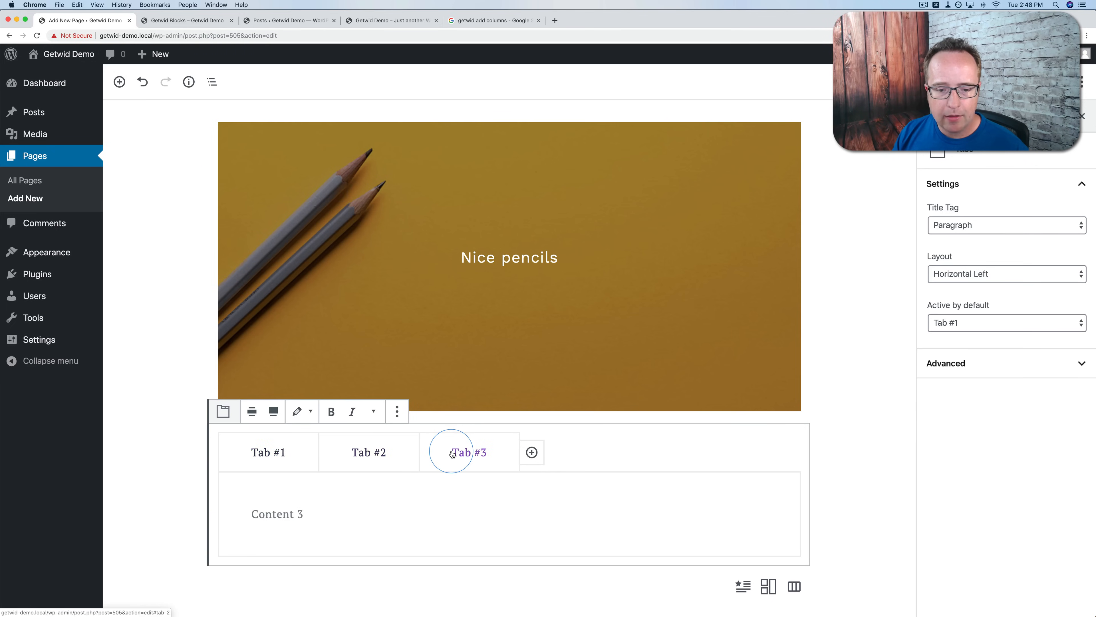
left_click(258, 451)
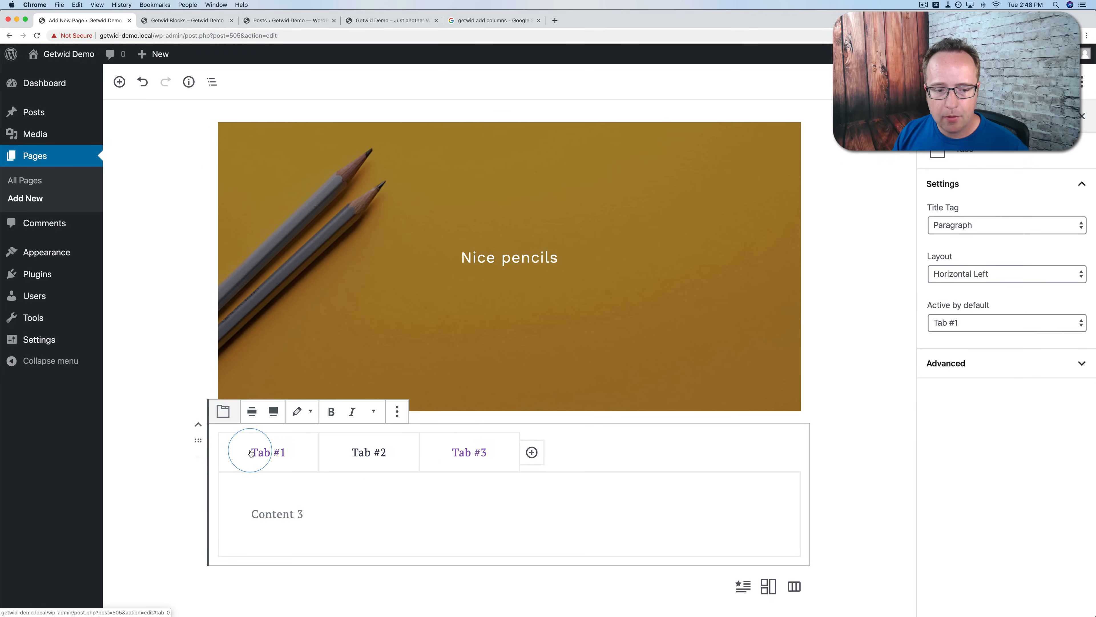
Add a fourth tab to the tabs block and open it to check that its content text can be edited.
left_click(532, 453)
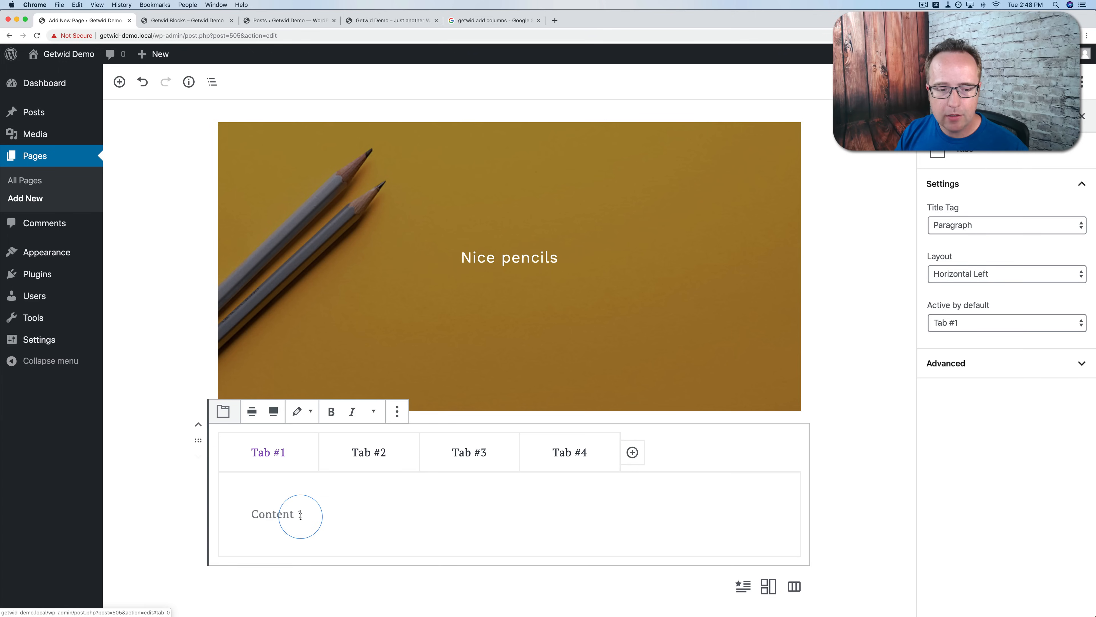
left_click(455, 454)
left_click(565, 456)
left_click(292, 518)
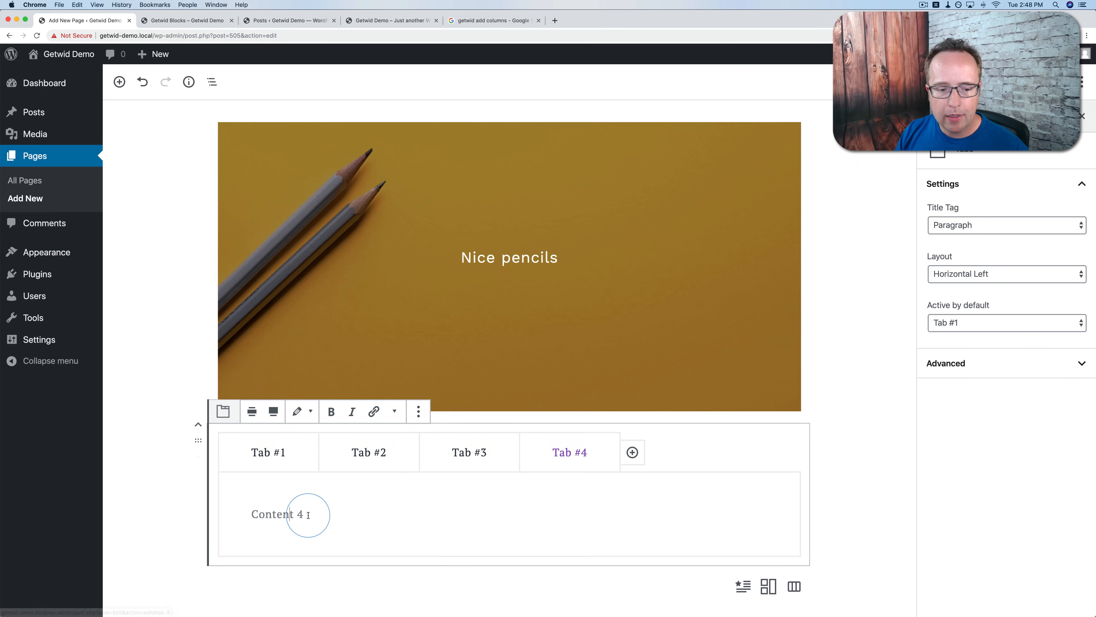
left_click_drag(304, 515, 245, 511)
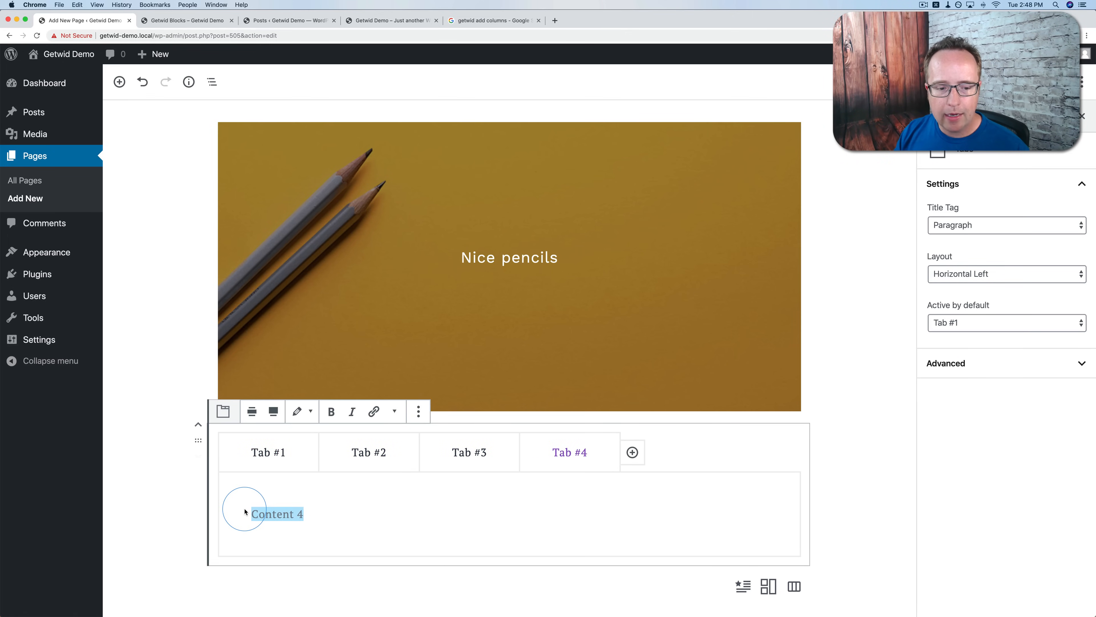
left_click(335, 520)
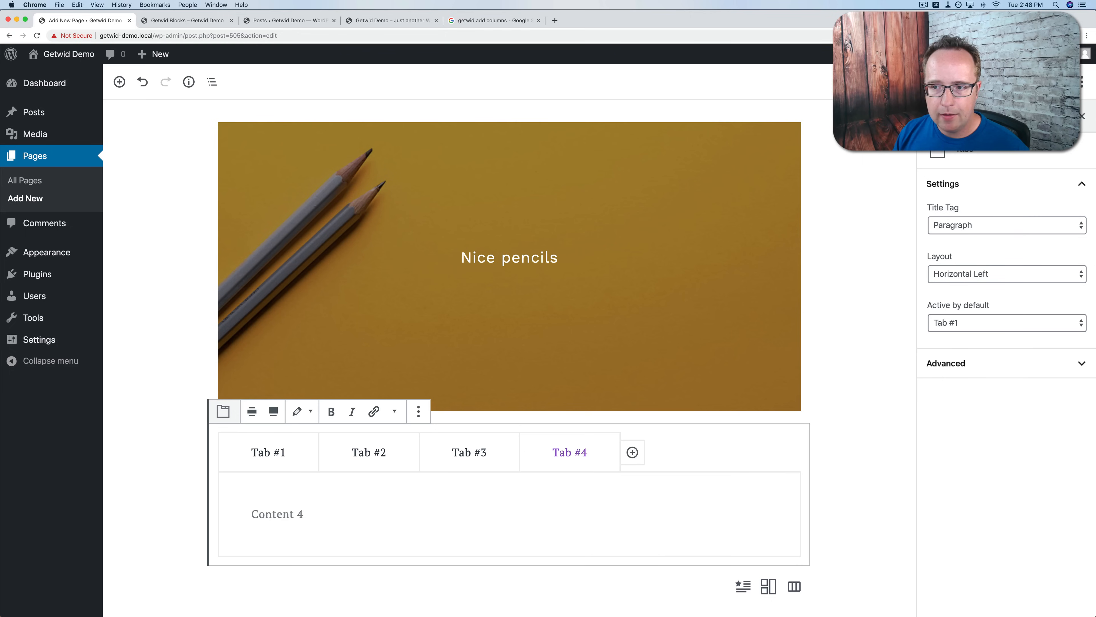
Check the title tag options, then try the other tab layouts in turn and set the layout to Vertical Right.
left_click(988, 227)
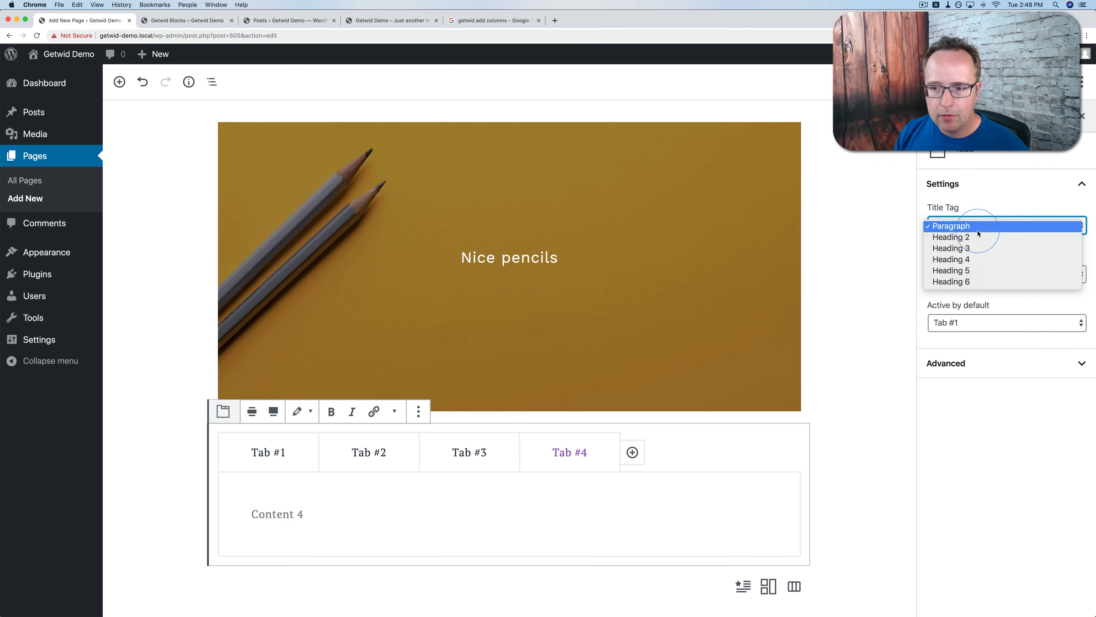
left_click(989, 306)
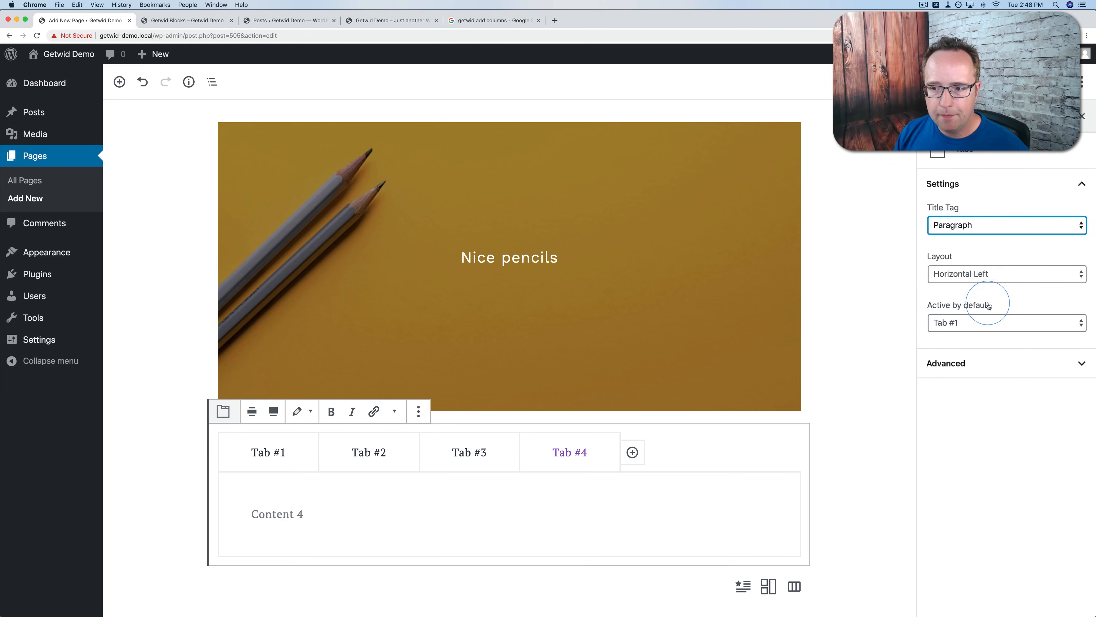
left_click(976, 279)
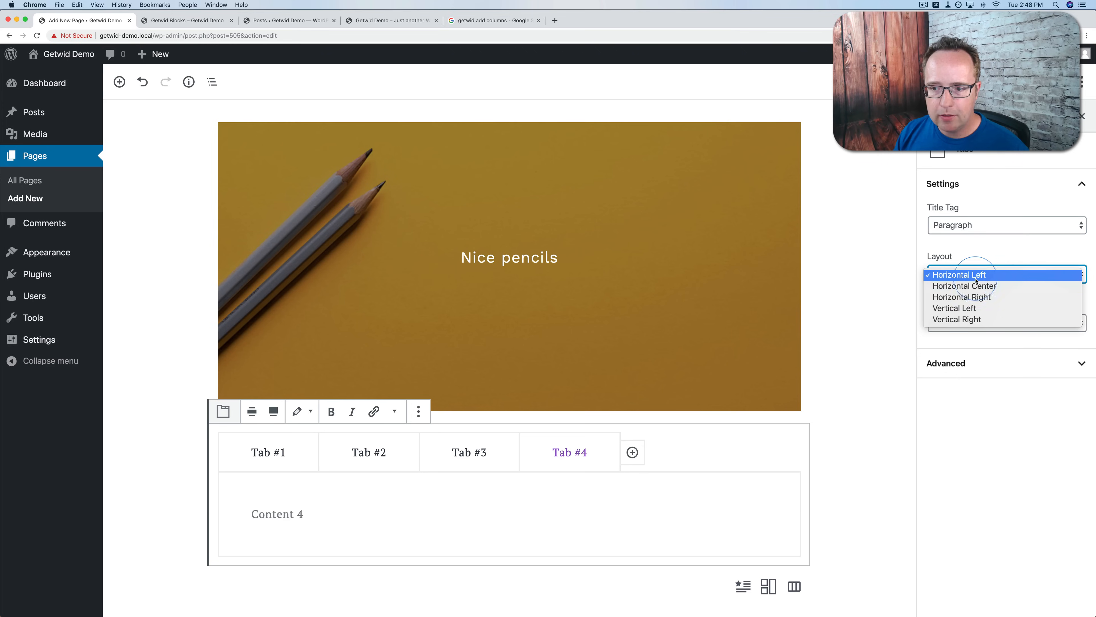
left_click(992, 285)
left_click(990, 279)
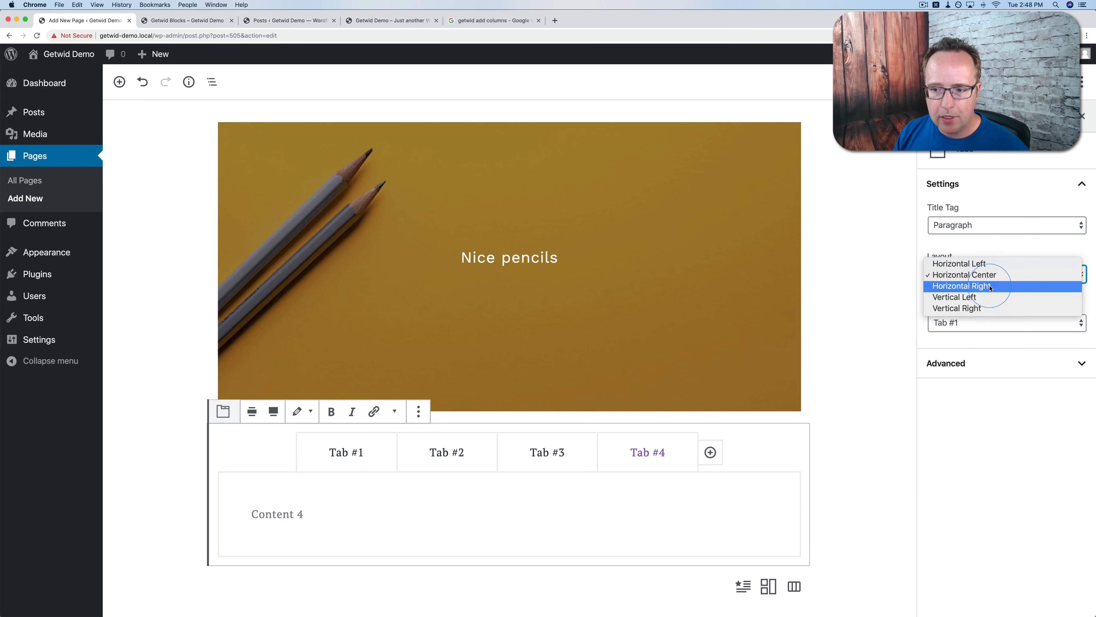
left_click(990, 286)
left_click(974, 280)
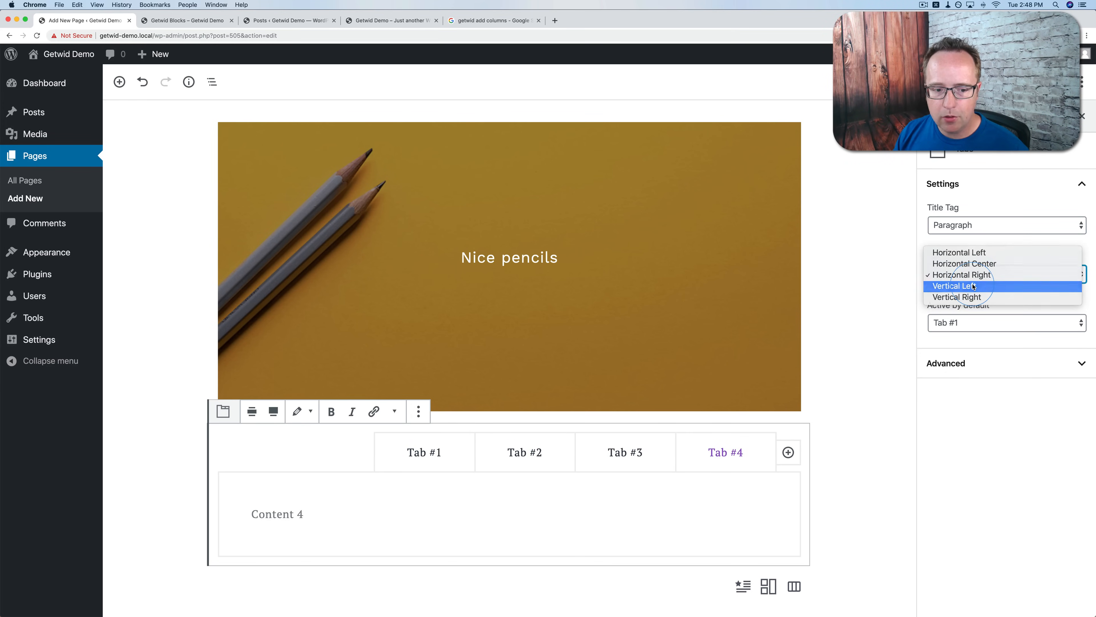
left_click(974, 286)
left_click(975, 280)
left_click(974, 285)
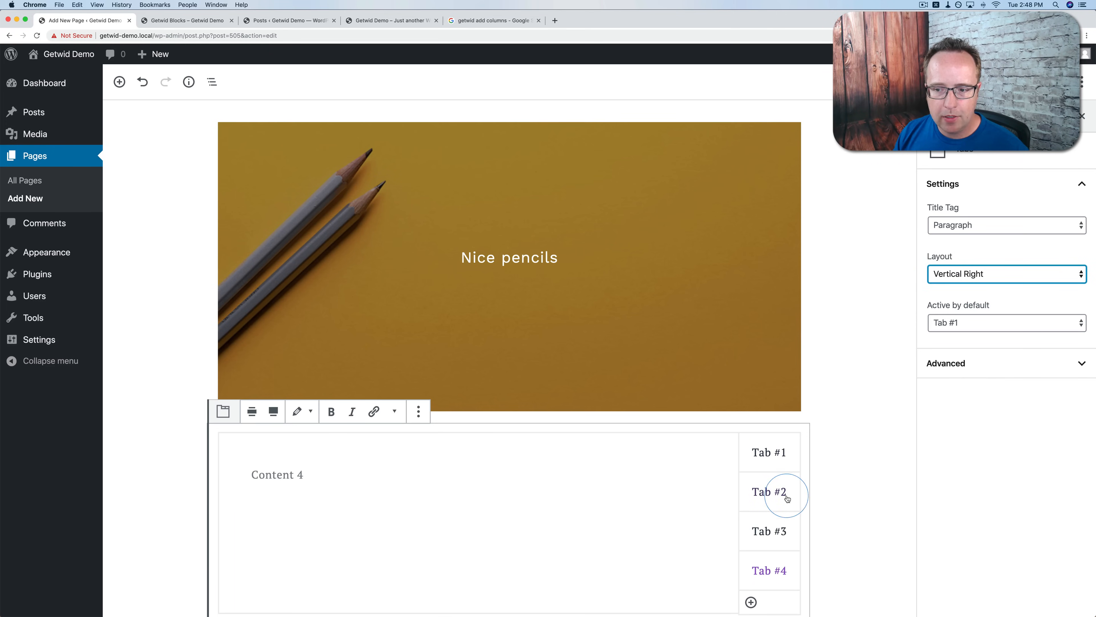
Check the tabs block's default active tab choices and its additional CSS class setting.
left_click(972, 334)
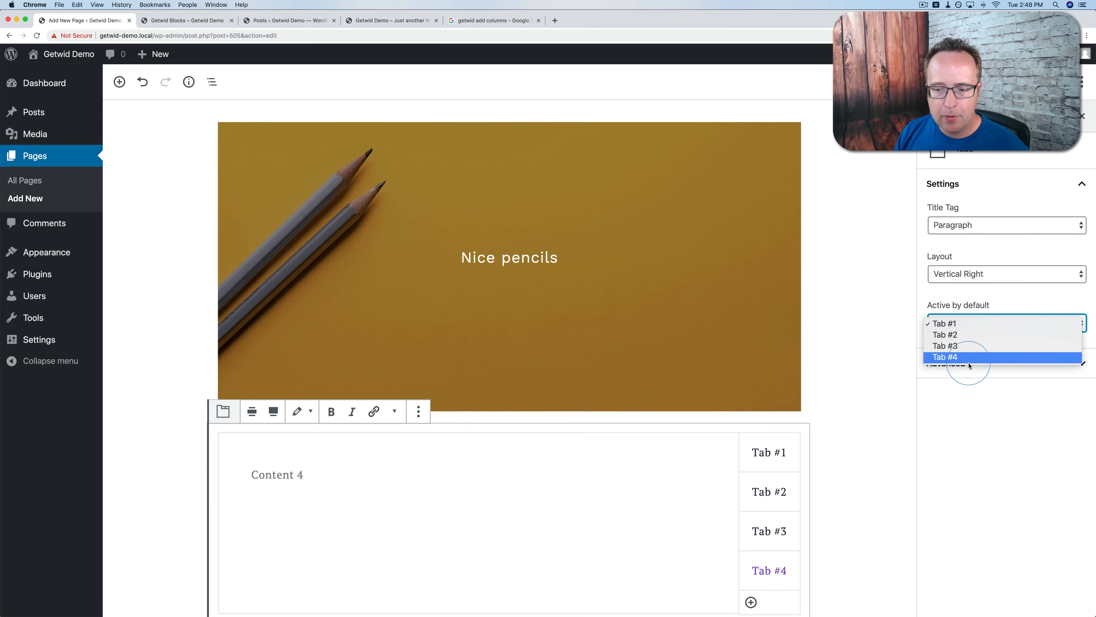
left_click(955, 418)
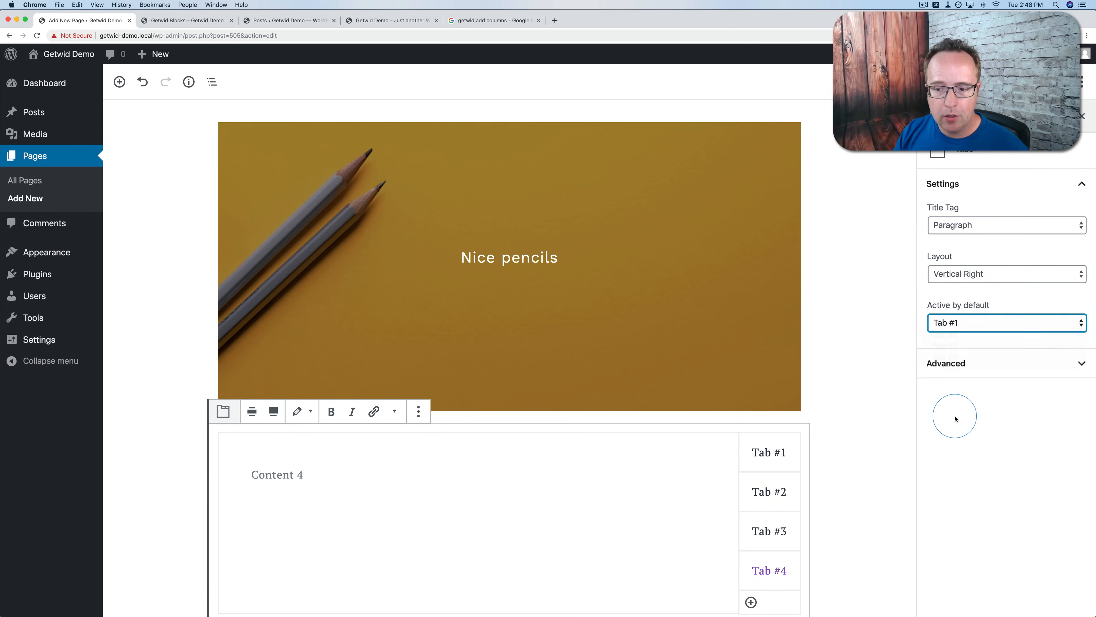
left_click(967, 362)
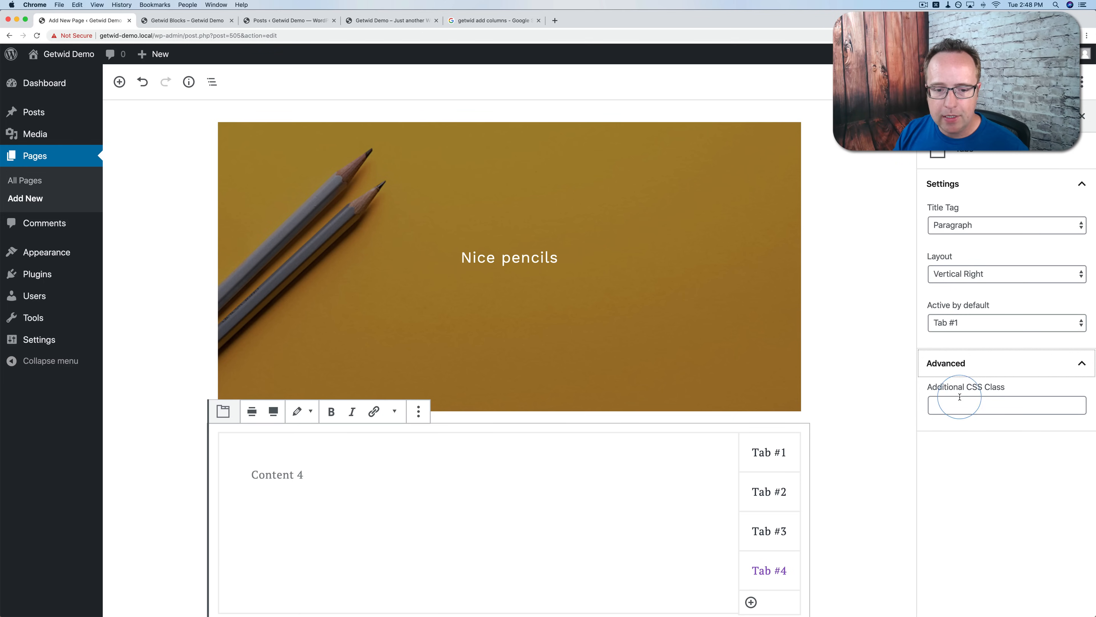
Insert a Getwid Accordion block with 3 items below the tabs block.
left_click(823, 443)
left_click(188, 586)
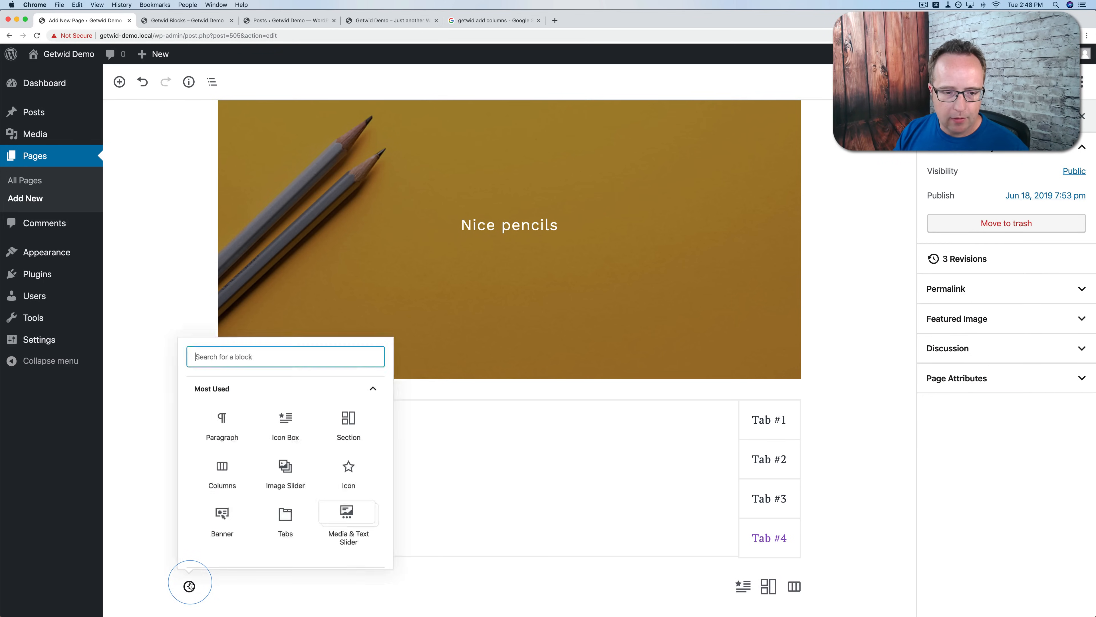
left_click(277, 360)
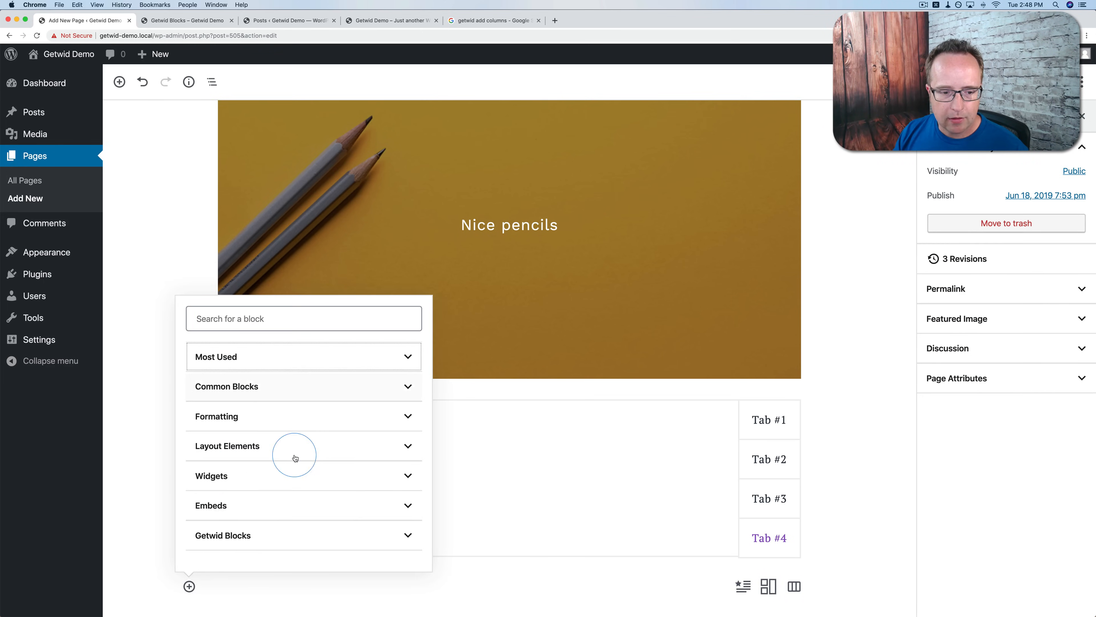
left_click(278, 539)
scroll(302, 472, "down", 3)
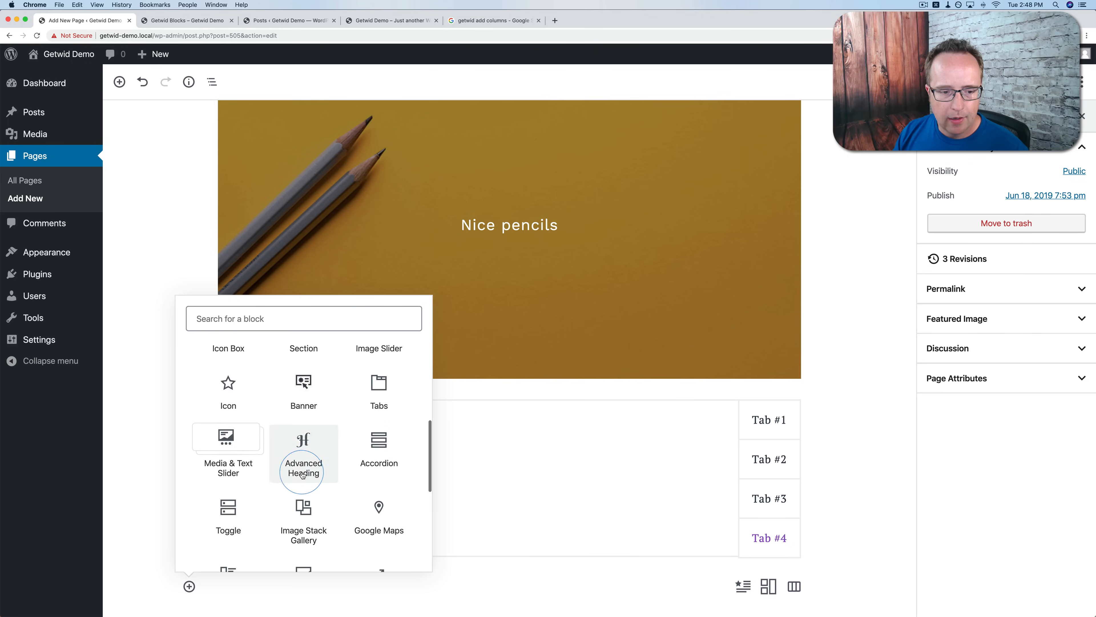
left_click(402, 451)
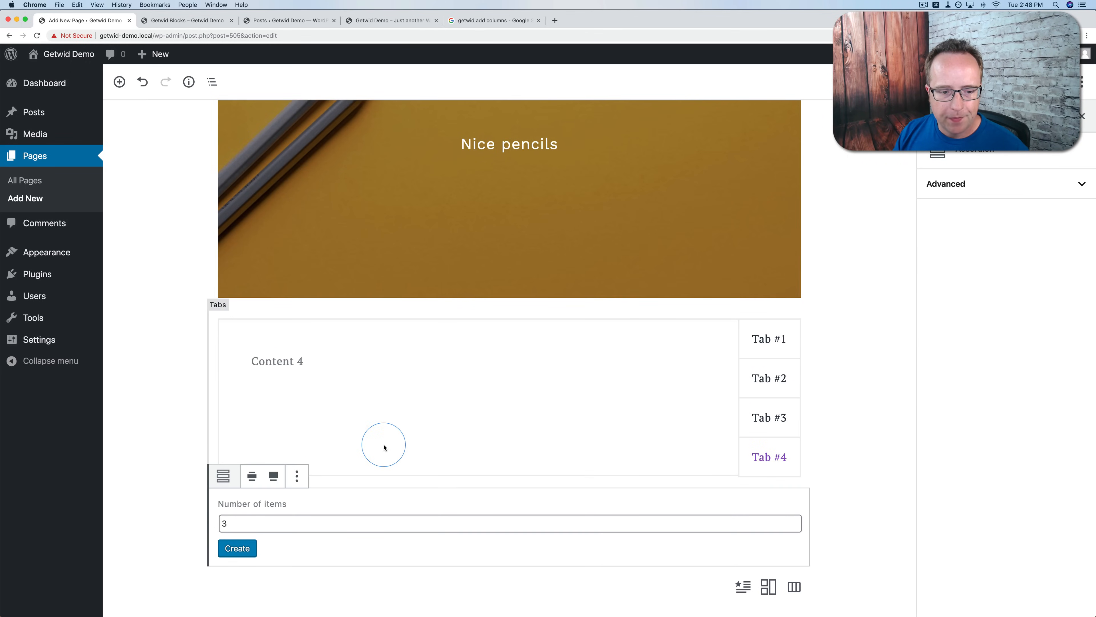
left_click(217, 506)
left_click(242, 540)
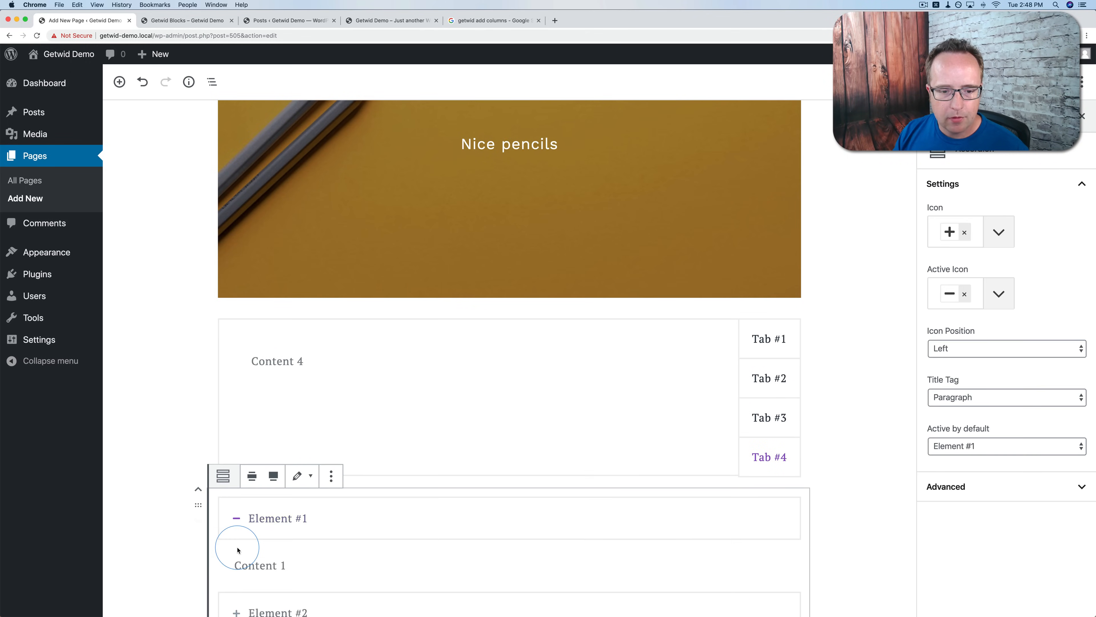
Expand the accordion's Element #2, Element #3 and Element #1 in turn to view their contents.
scroll(367, 453, "down", 4)
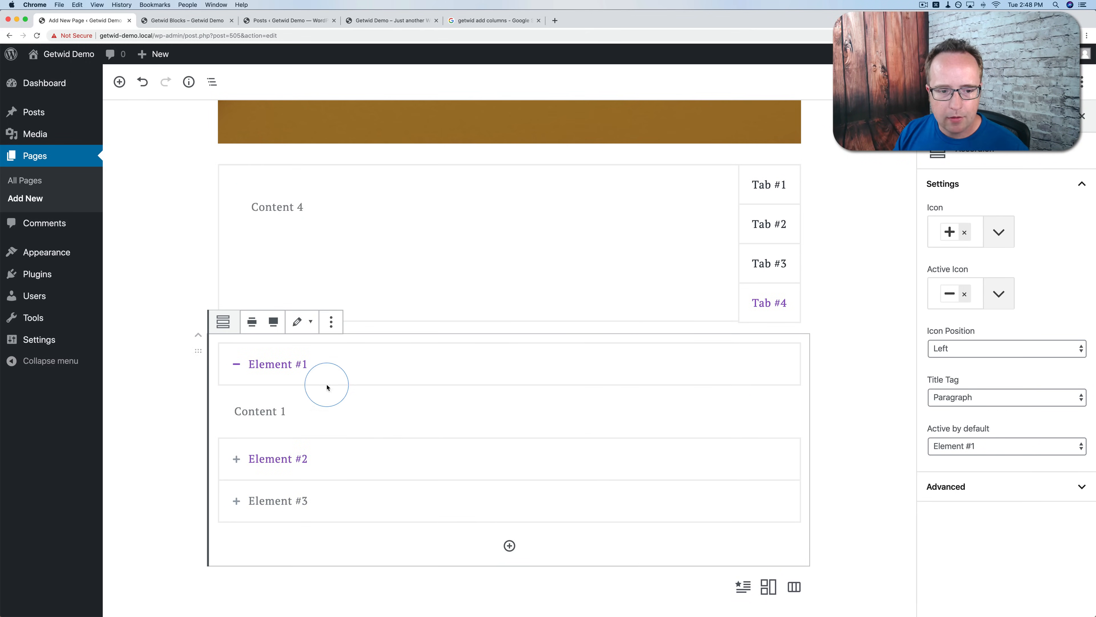
left_click(328, 449)
left_click(353, 501)
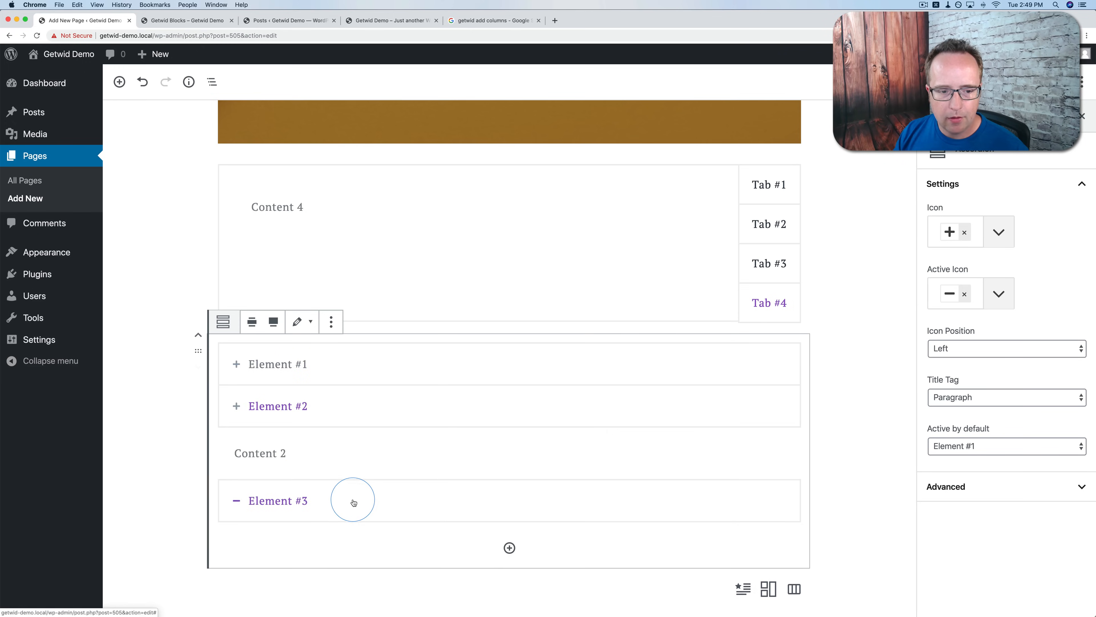
left_click(362, 378)
left_click(297, 367)
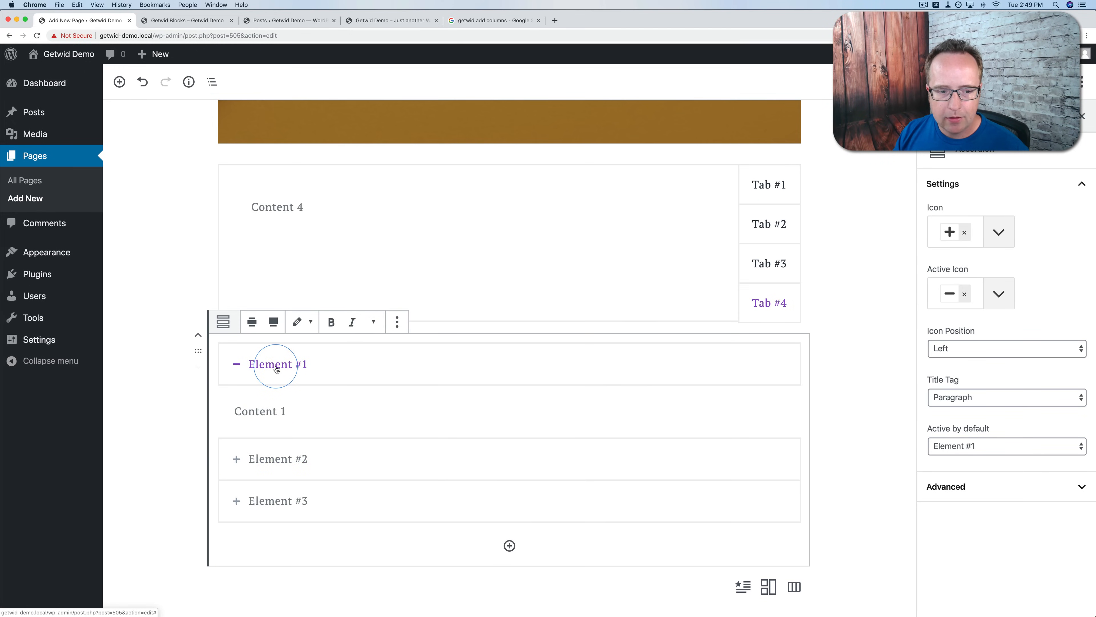
Rename the accordion's first element to "Number 1" and replace its content with "Number 1".
key("BackSpace")
key("BackSpace")
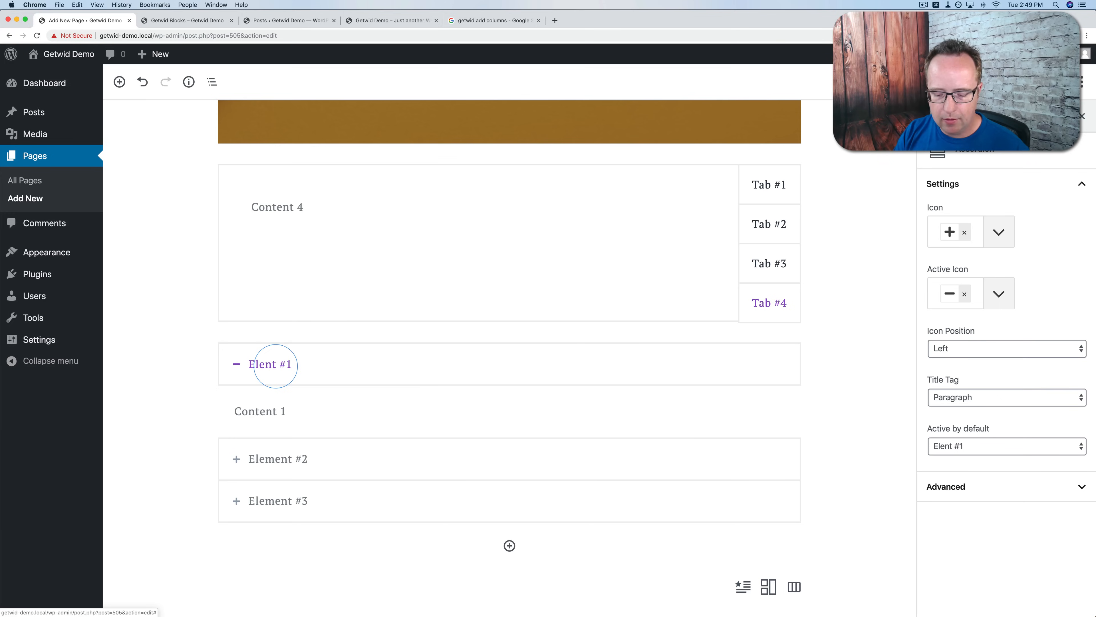
left_click(262, 411)
triple_click(265, 412)
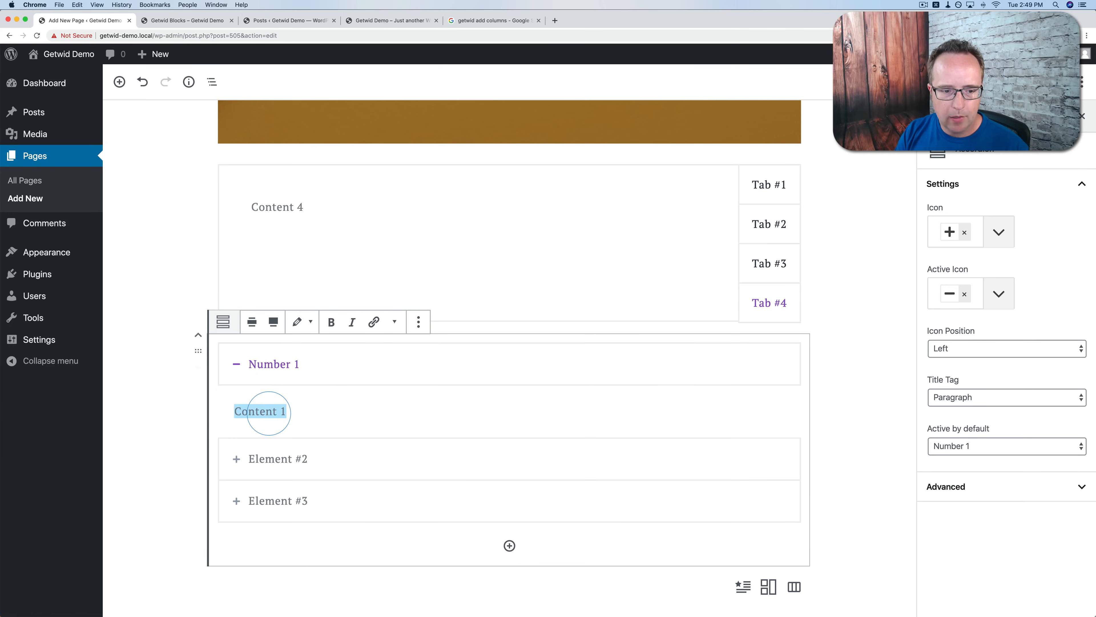
type("Number")
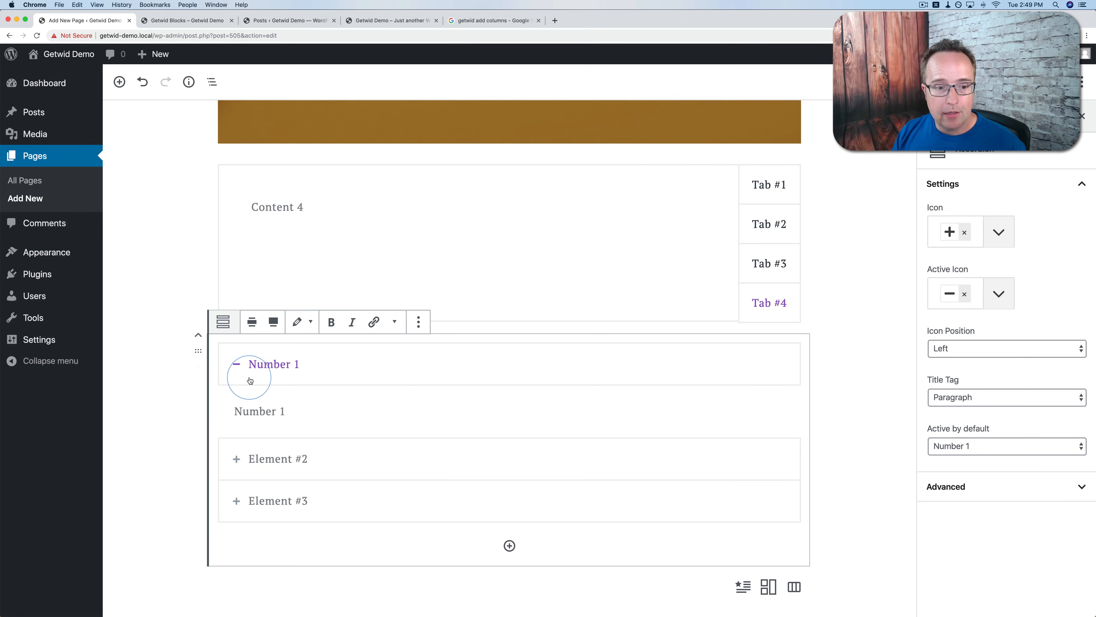
Set the accordion's icon to the 500px logo and its active icon to the Amazon logo.
left_click(999, 232)
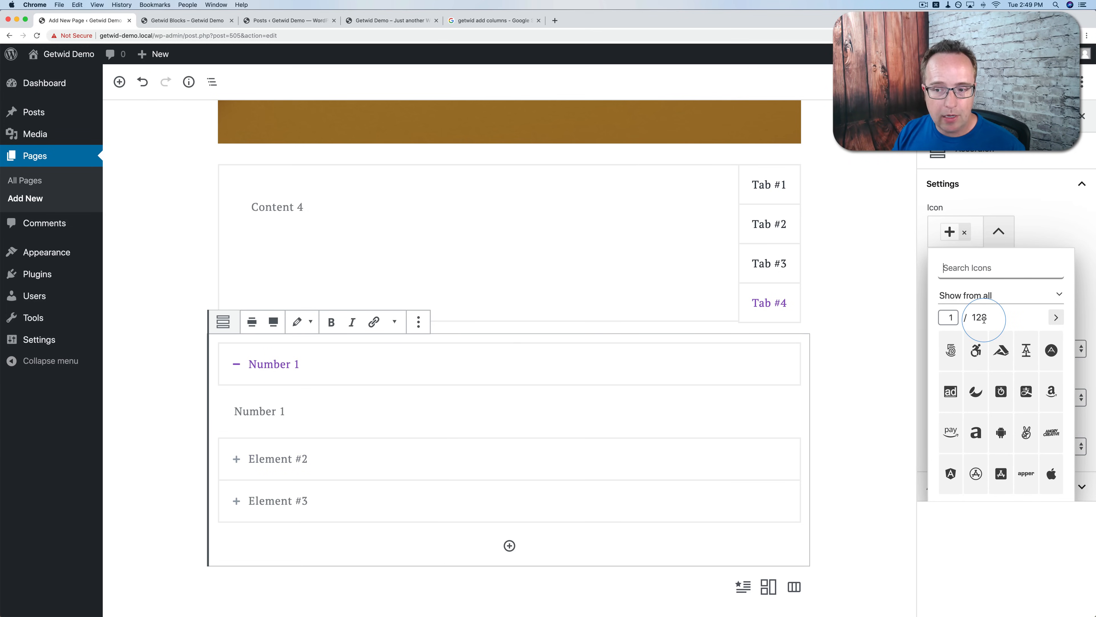
left_click(297, 367)
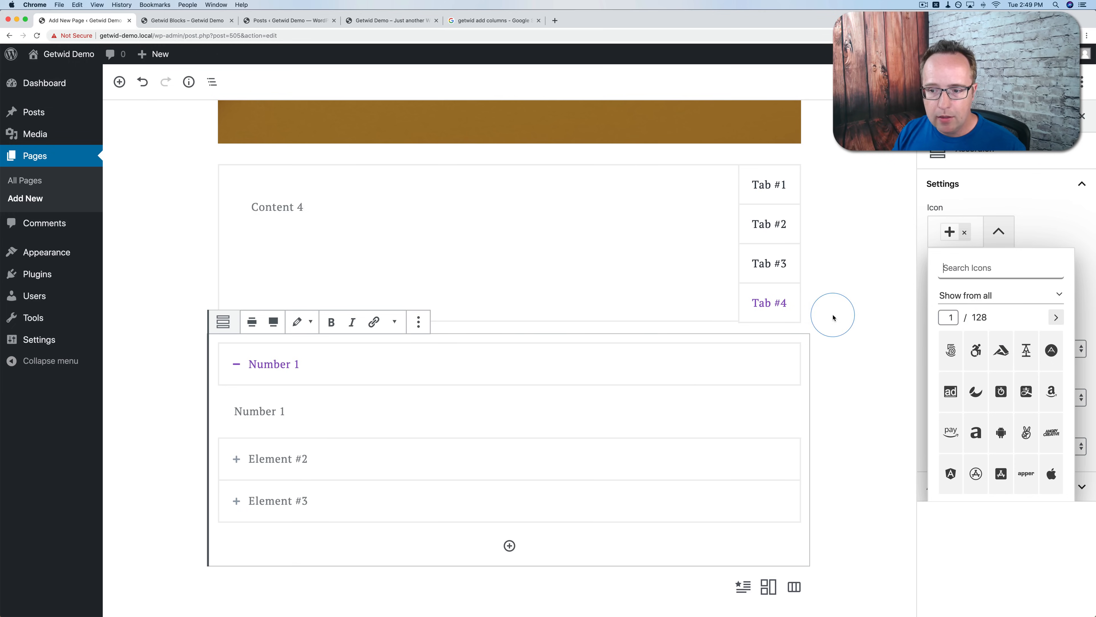
left_click(949, 350)
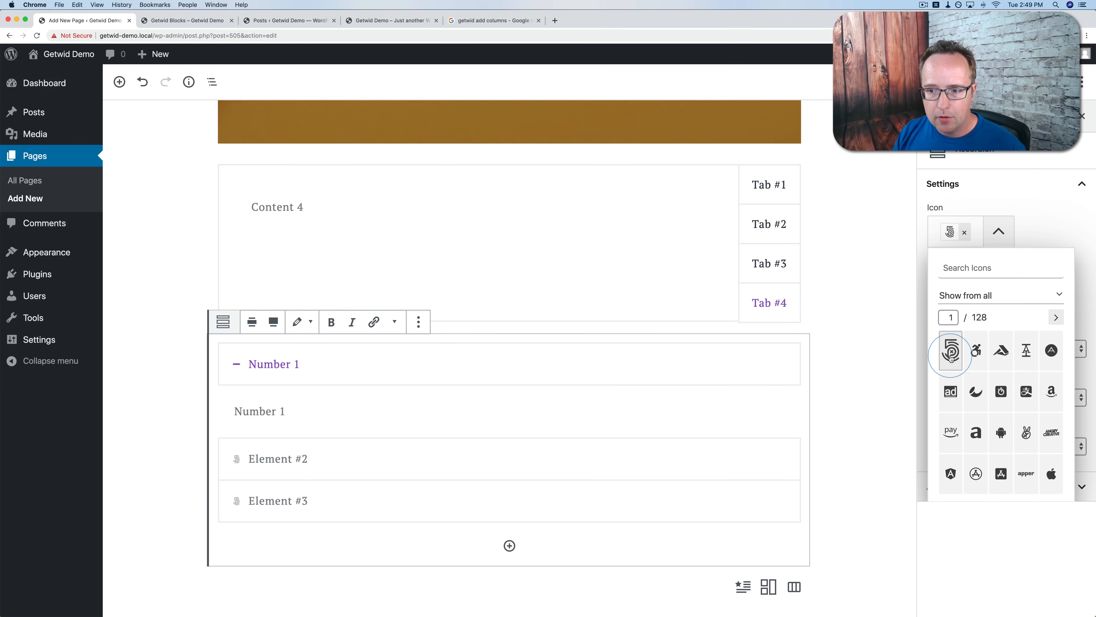
left_click(1035, 205)
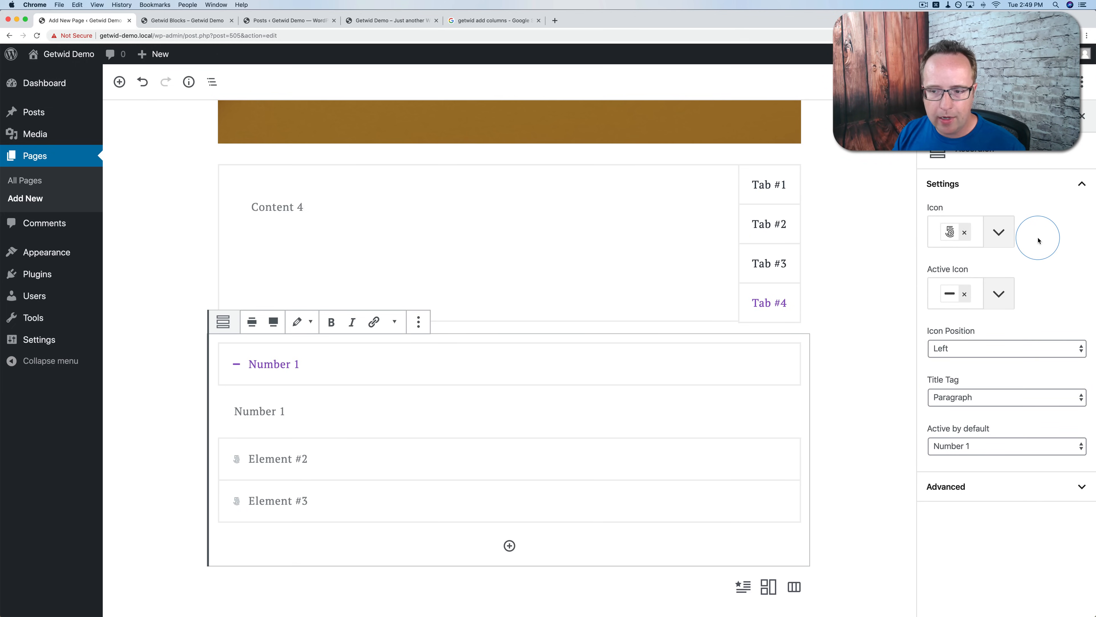
left_click(975, 293)
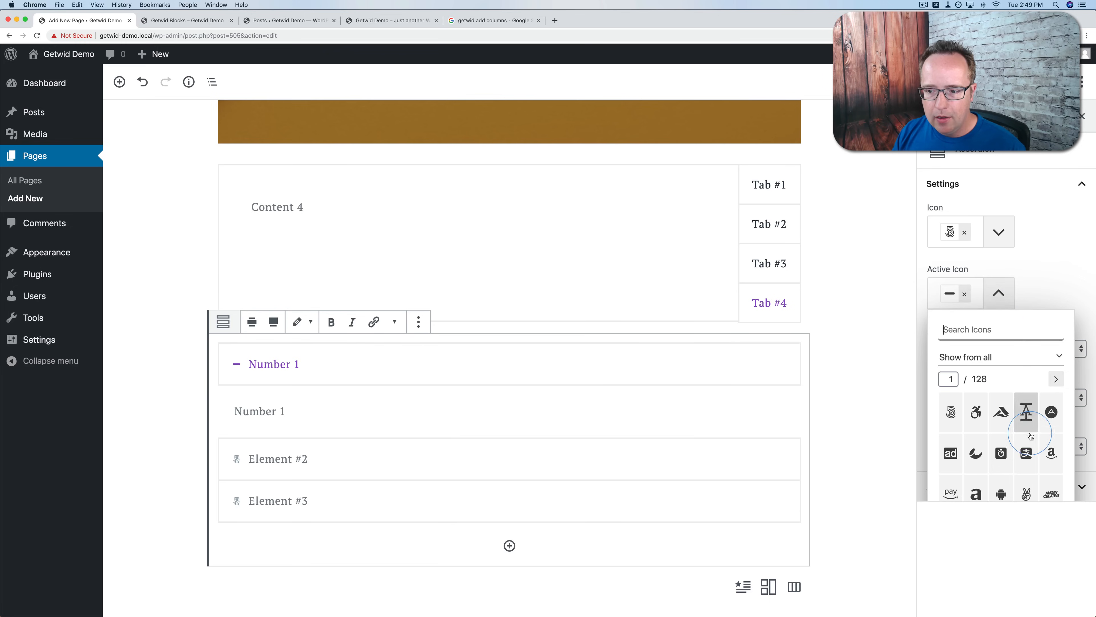
left_click(1052, 454)
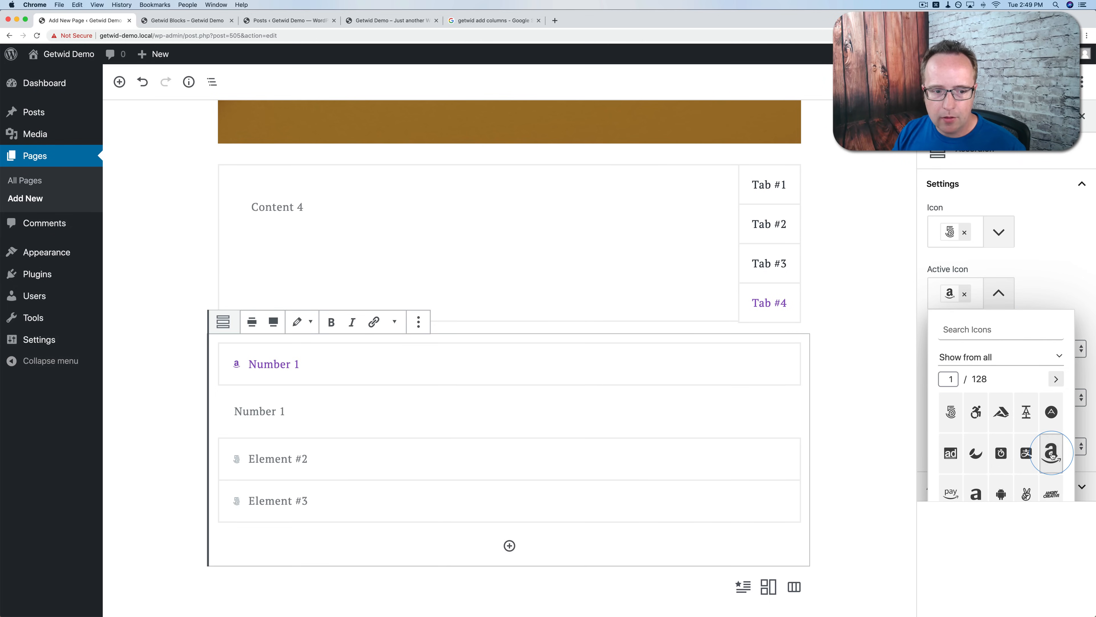
left_click(1062, 283)
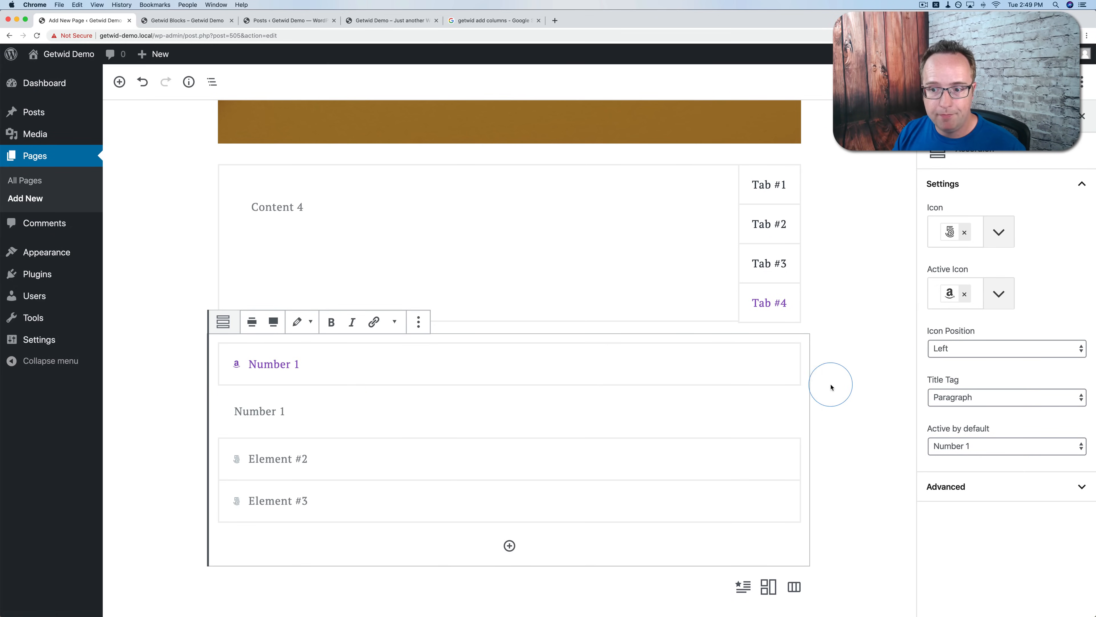
Try the Right icon position on the accordion and return it to Left.
left_click(952, 347)
left_click(950, 363)
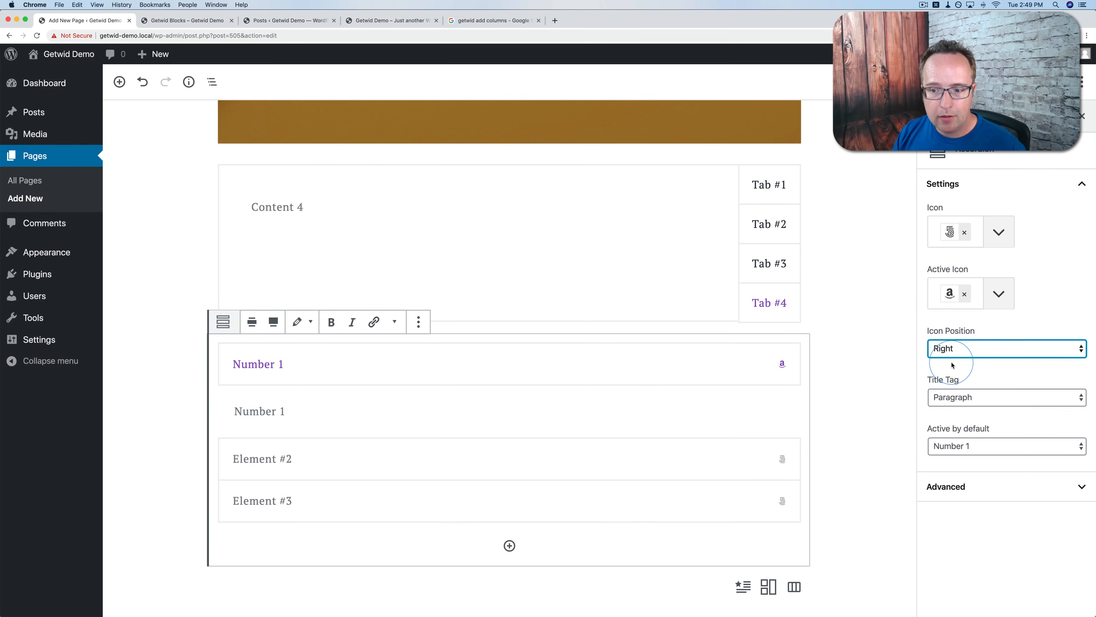
left_click(966, 352)
left_click(965, 338)
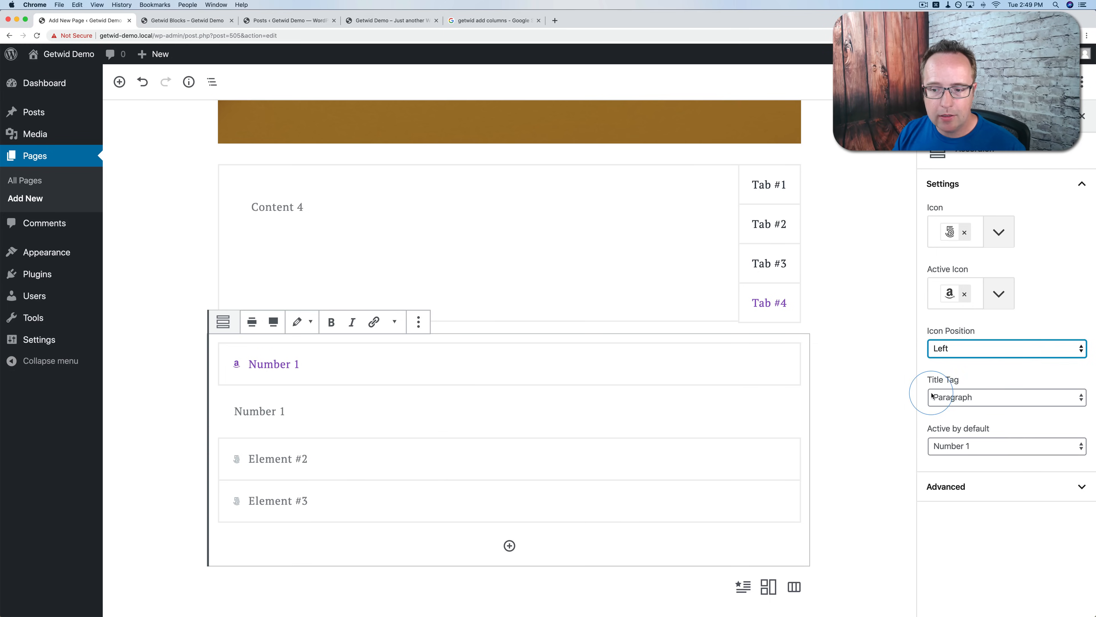
Make Element #3 the accordion's default active element and check its additional CSS class setting.
left_click(997, 437)
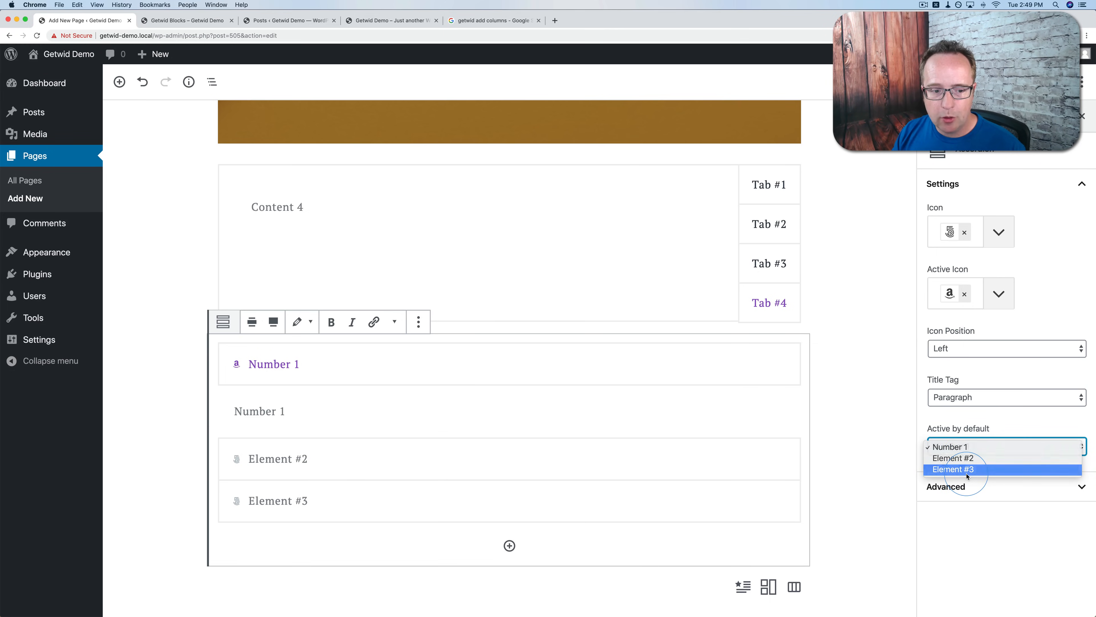
left_click(966, 472)
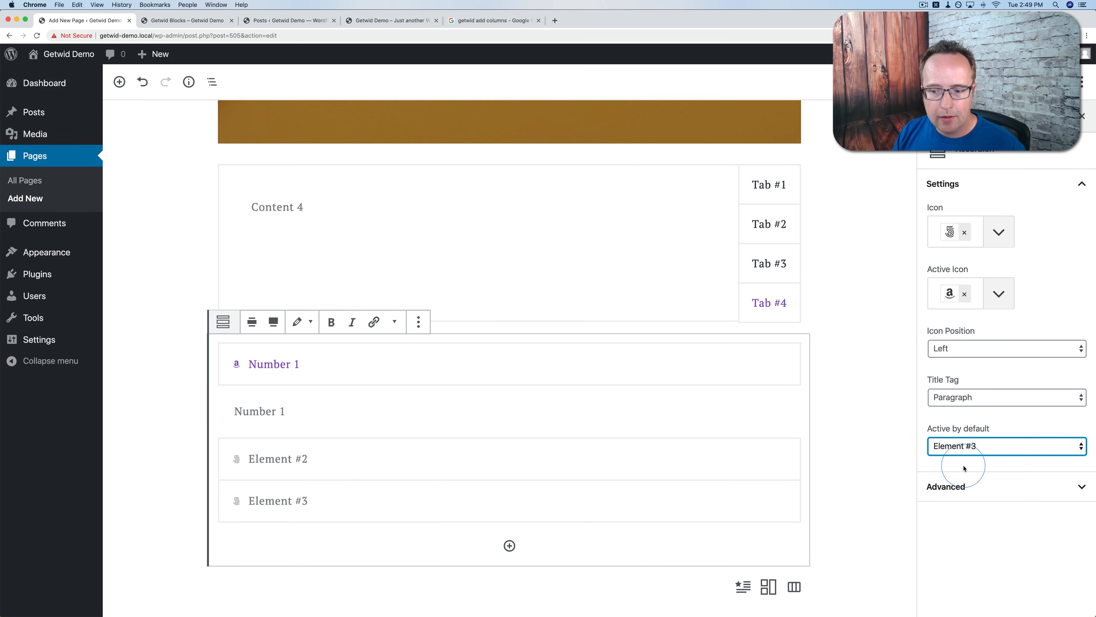
left_click(964, 485)
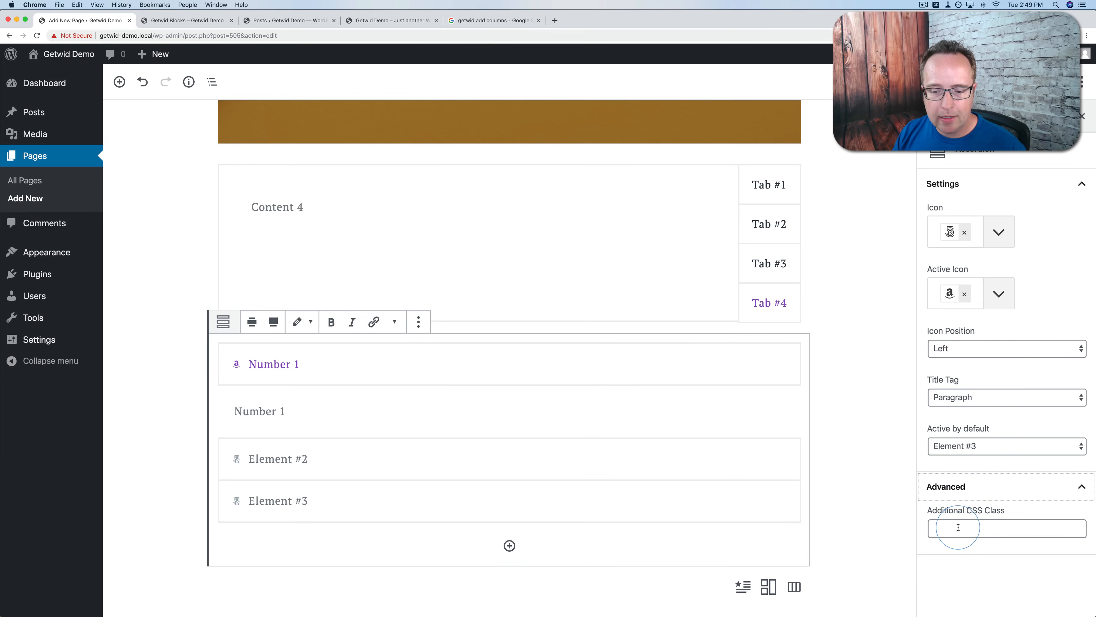
left_click(874, 532)
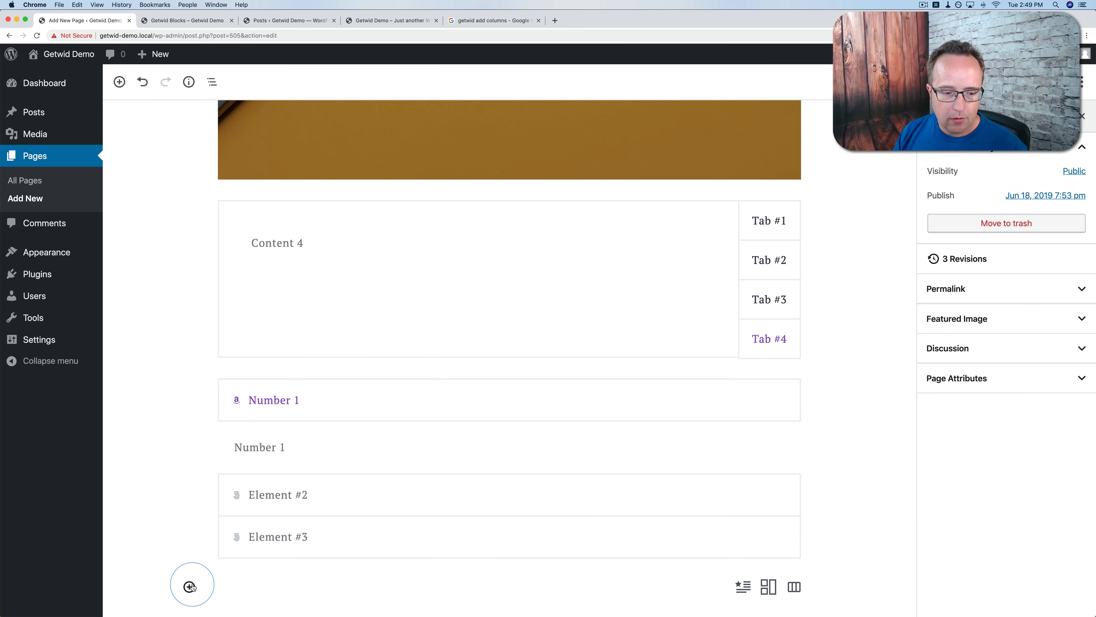
Insert a Getwid Toggle block with 3 items below the accordion.
left_click(189, 586)
left_click(244, 363)
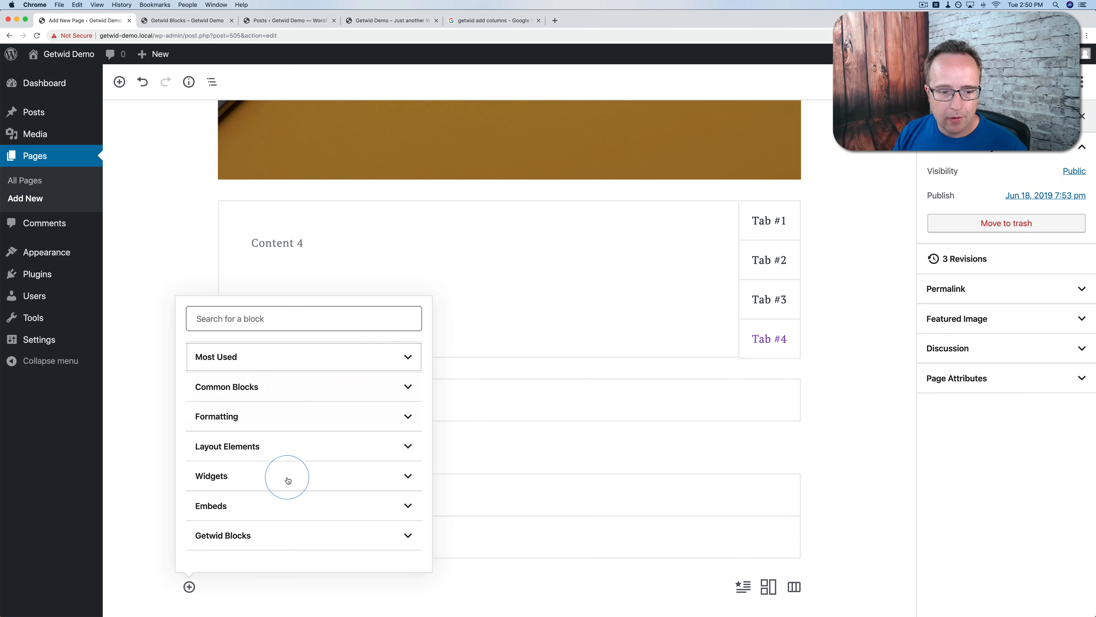
left_click(280, 530)
scroll(311, 482, "down", 5)
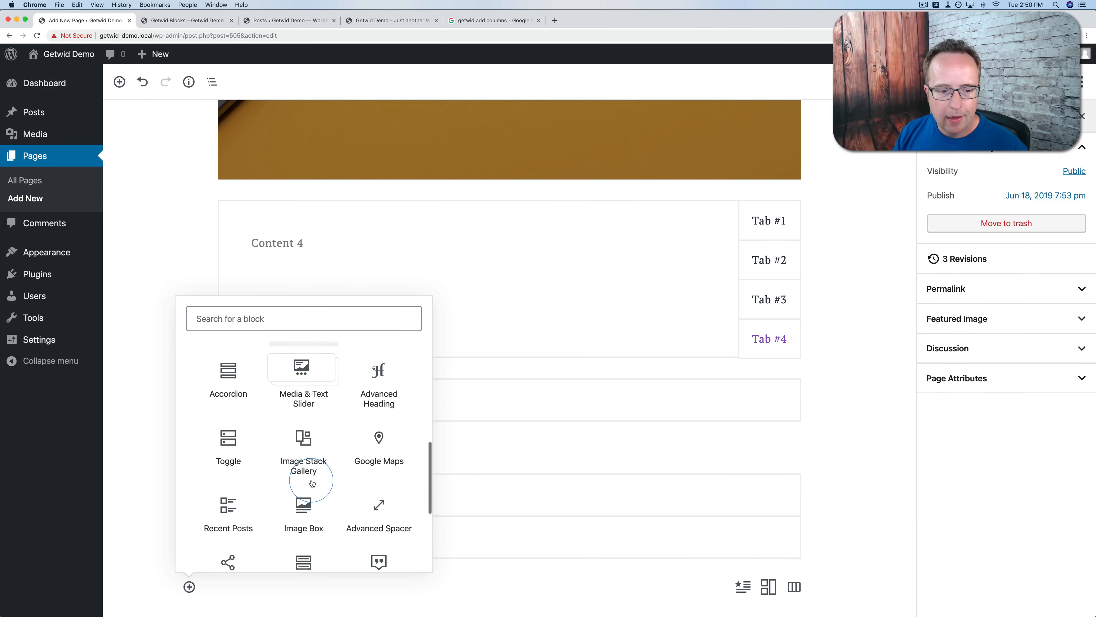
left_click(225, 448)
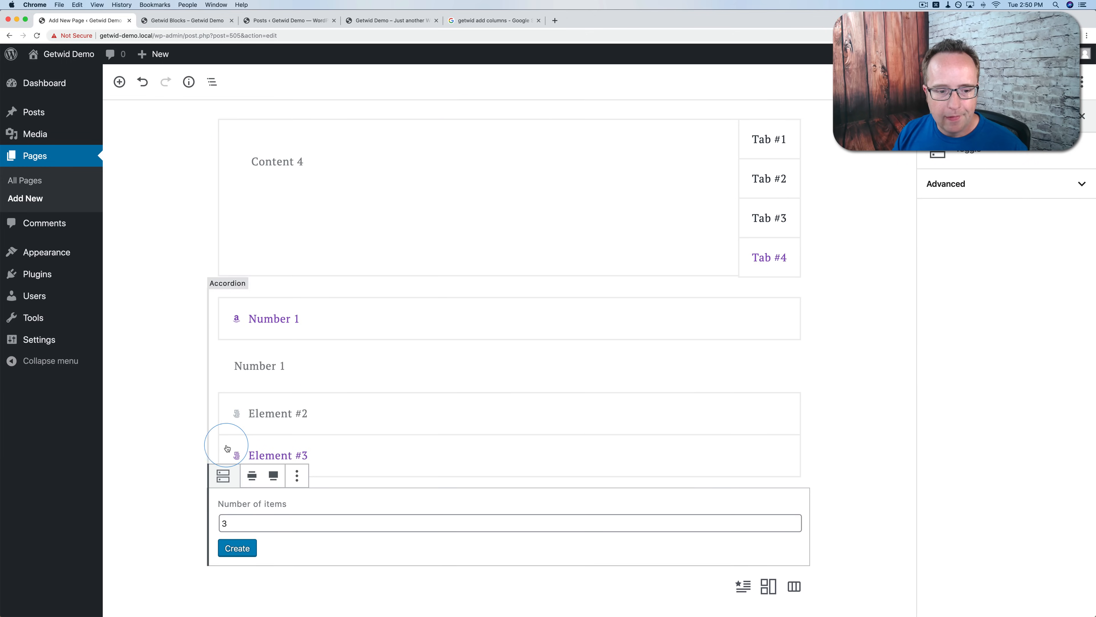
left_click(248, 540)
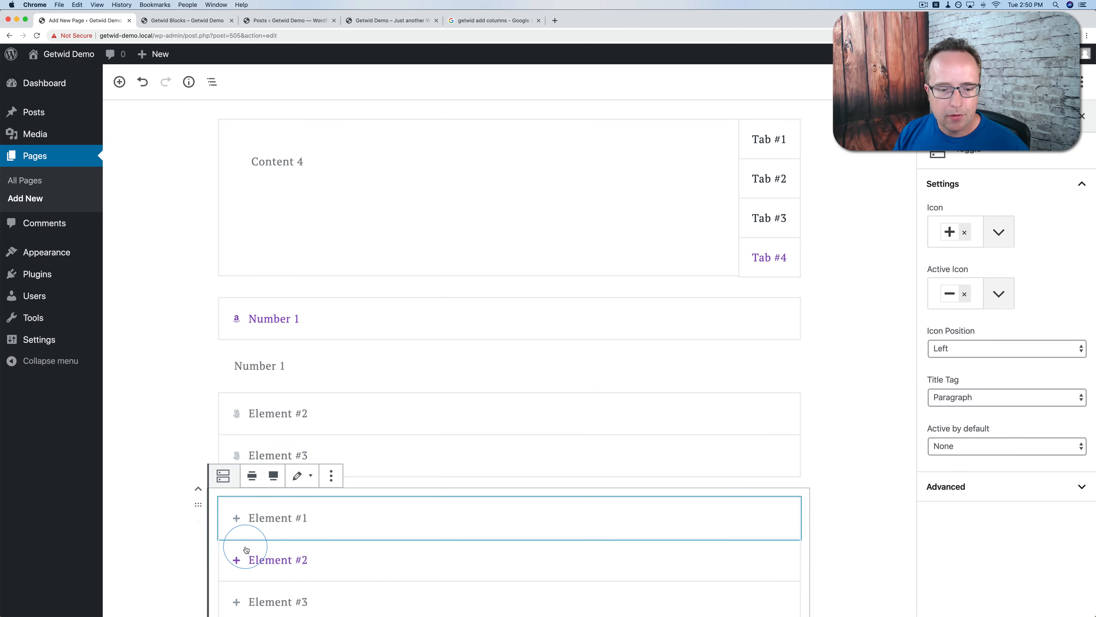
Expand the accordion's Element #2, Element #3 and Number 1 in turn to review how it opens its elements.
scroll(216, 488, "down", 5)
scroll(302, 440, "up", 1)
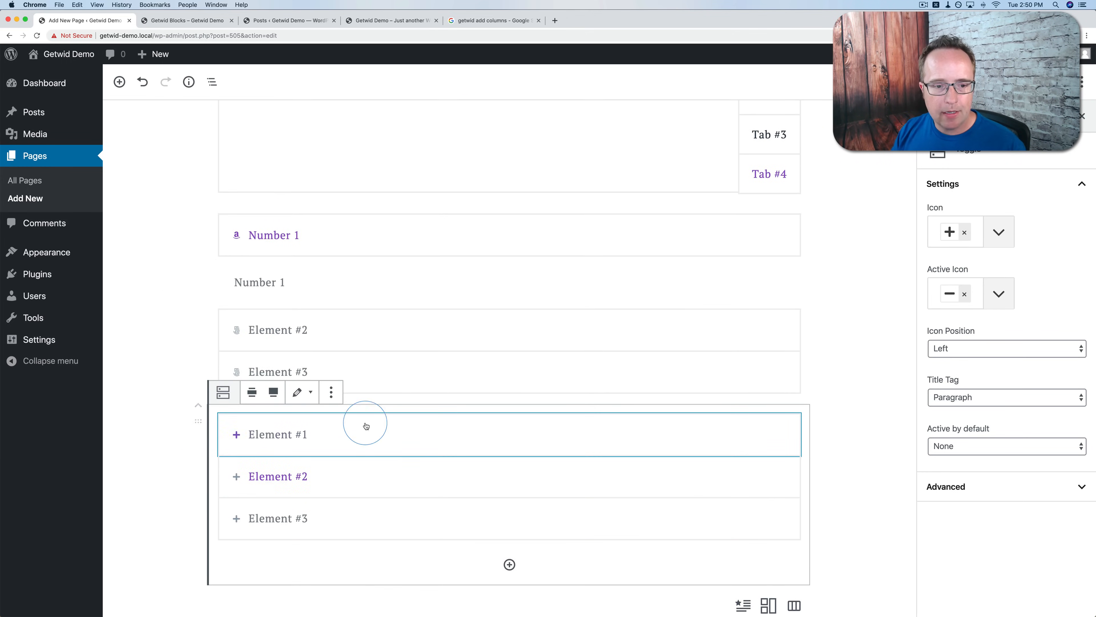
left_click(350, 337)
left_click(353, 371)
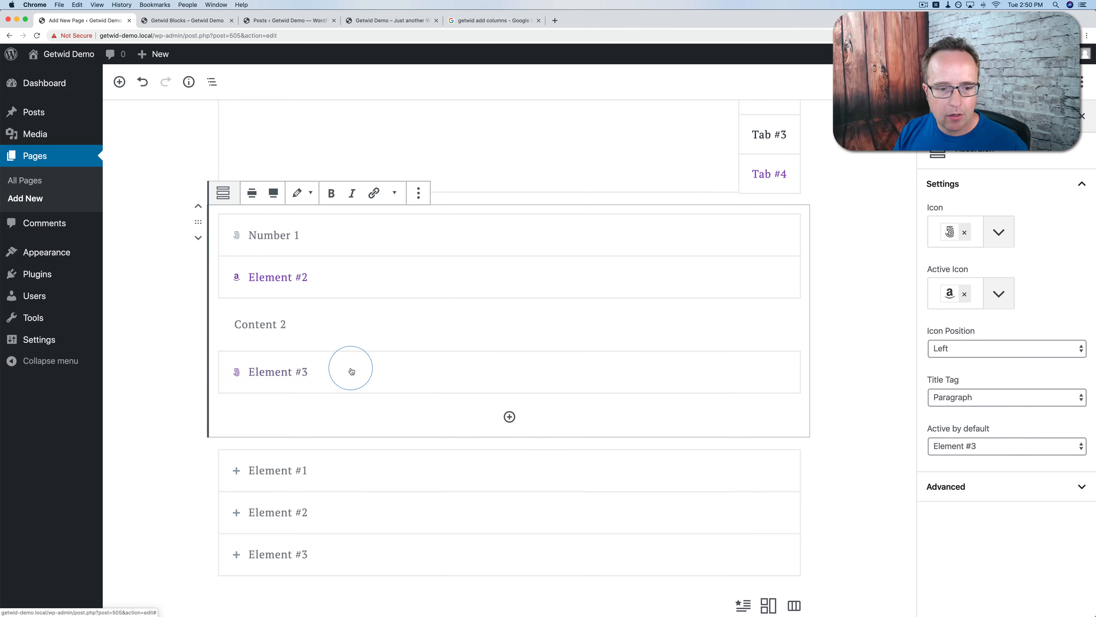
left_click(343, 248)
left_click(359, 349)
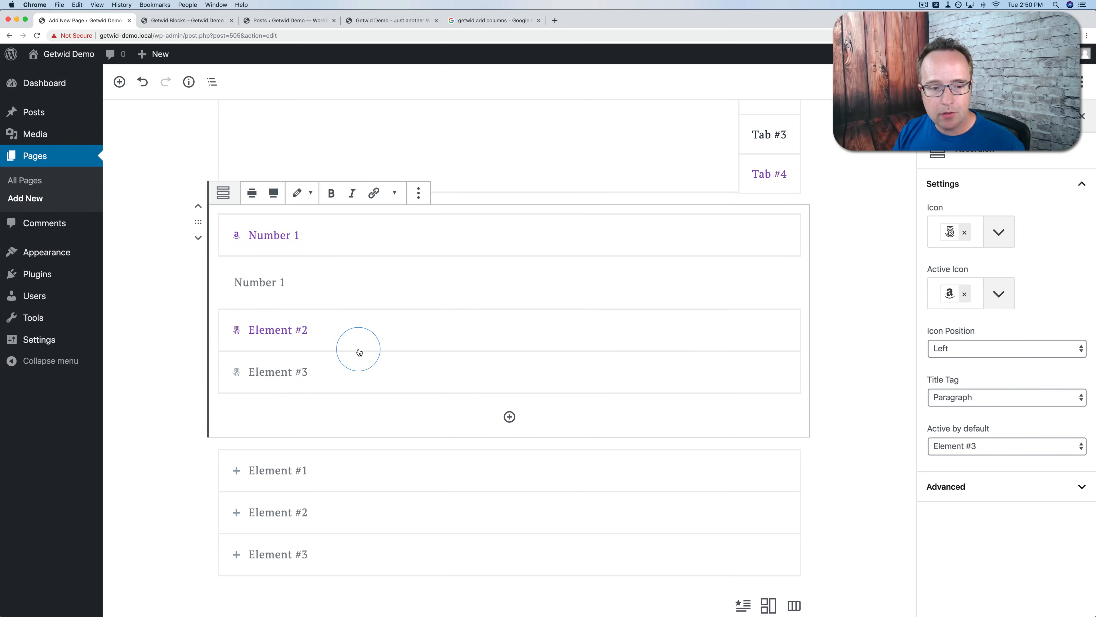
Expand Element #1, Element #2 and Element #3 of the toggle block to view their contents together.
scroll(335, 367, "down", 1)
left_click(347, 447)
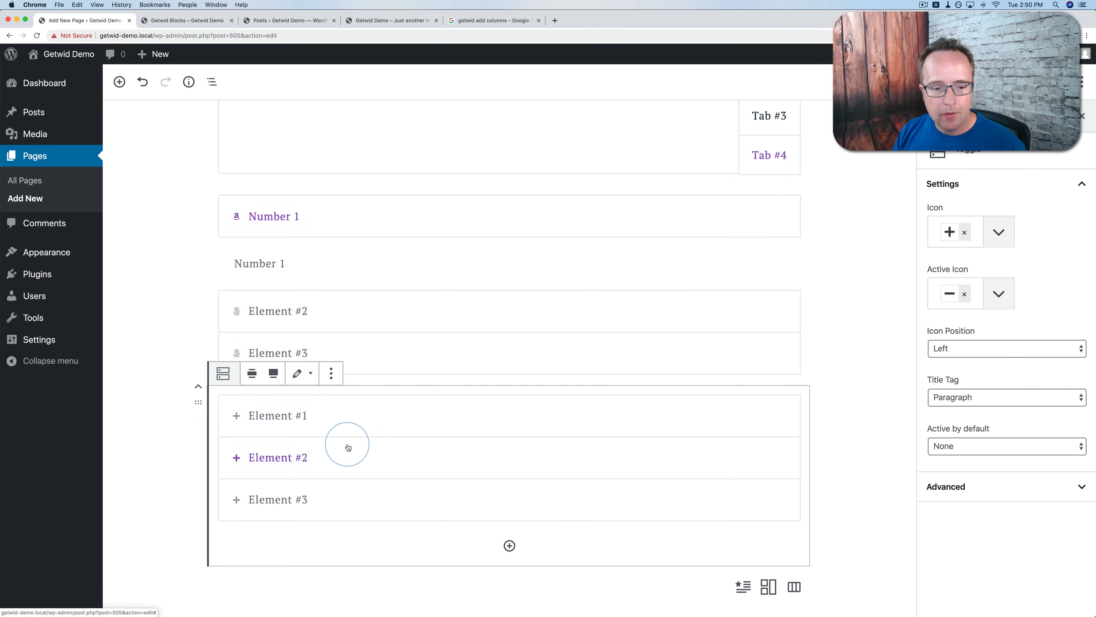
left_click(357, 418)
scroll(356, 432, "down", 3)
left_click(355, 453)
scroll(354, 453, "down", 3)
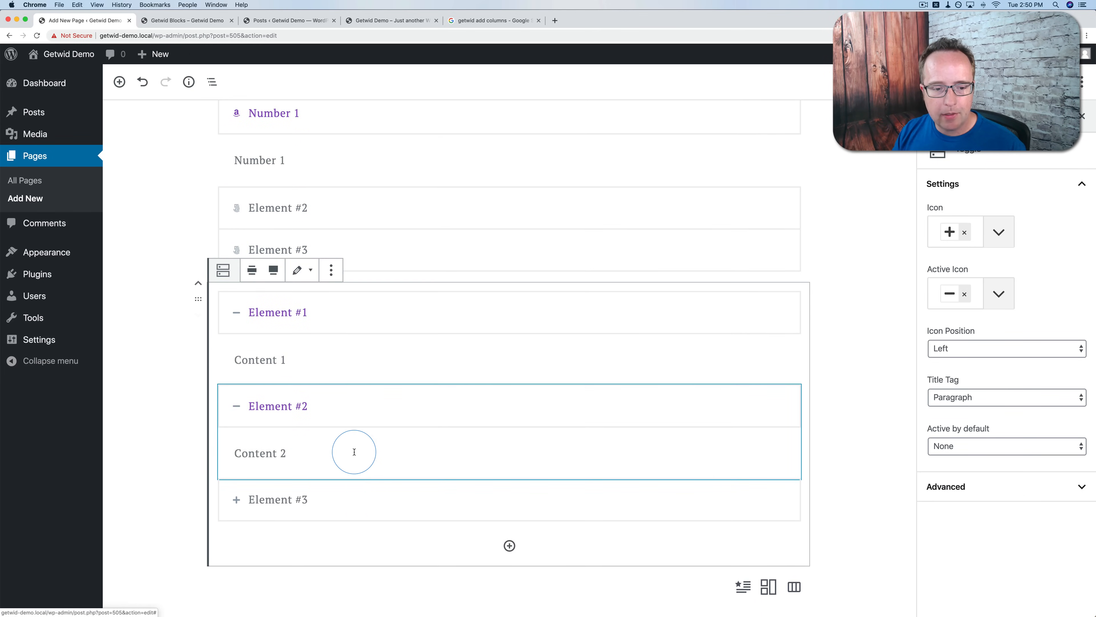
left_click(354, 509)
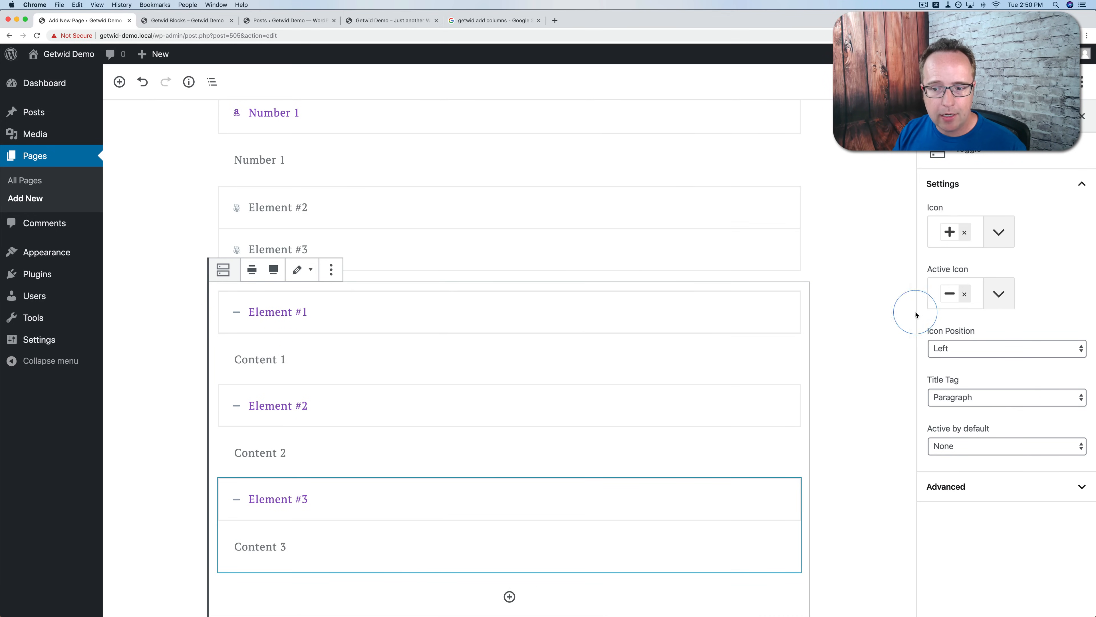
Insert a Getwid Image Stack Gallery block below the toggle block.
scroll(462, 450, "down", 2)
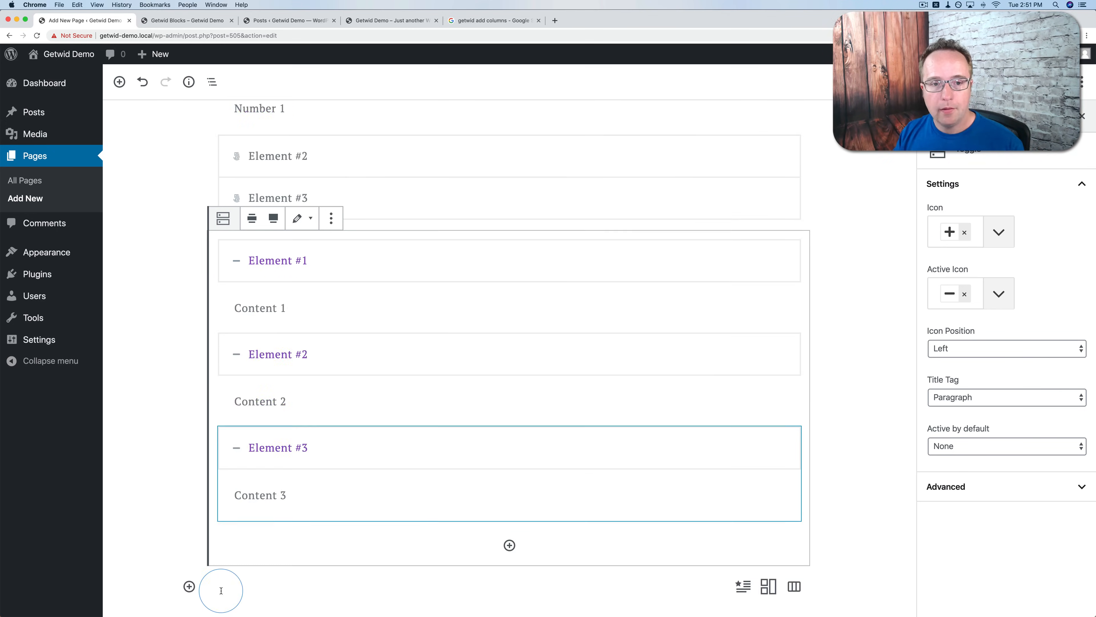
left_click(189, 588)
left_click(237, 360)
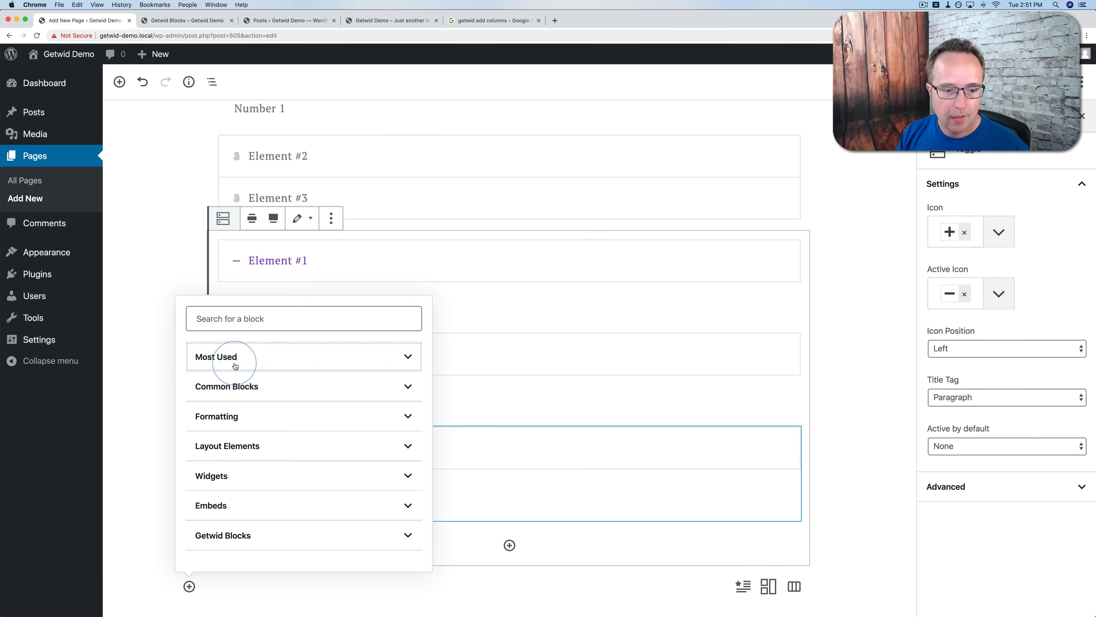
left_click(234, 540)
scroll(300, 441, "down", 5)
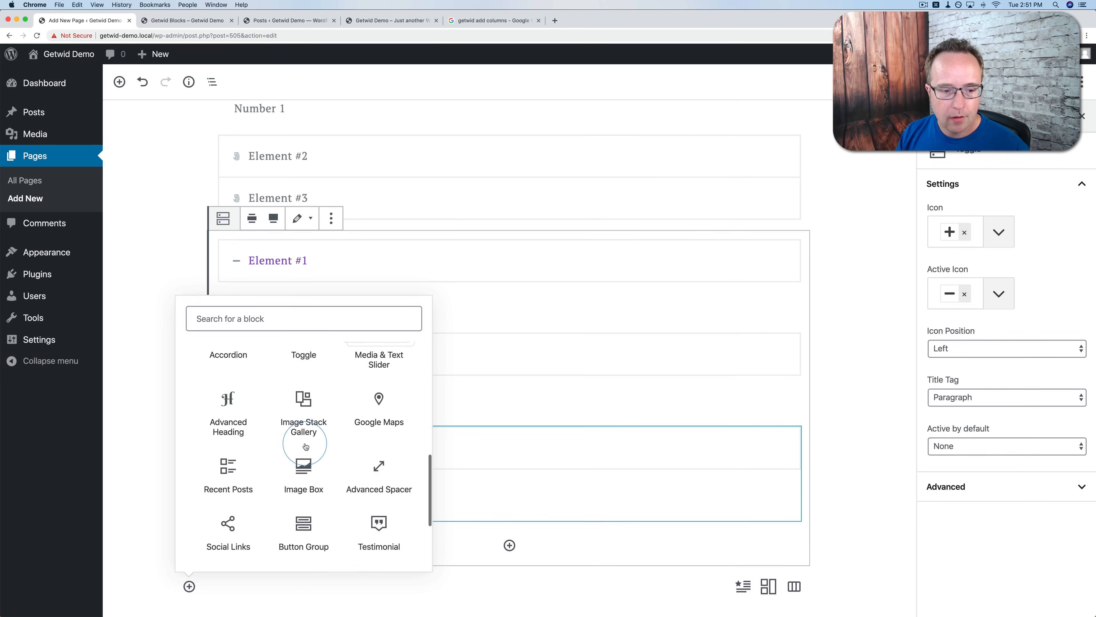
left_click(320, 370)
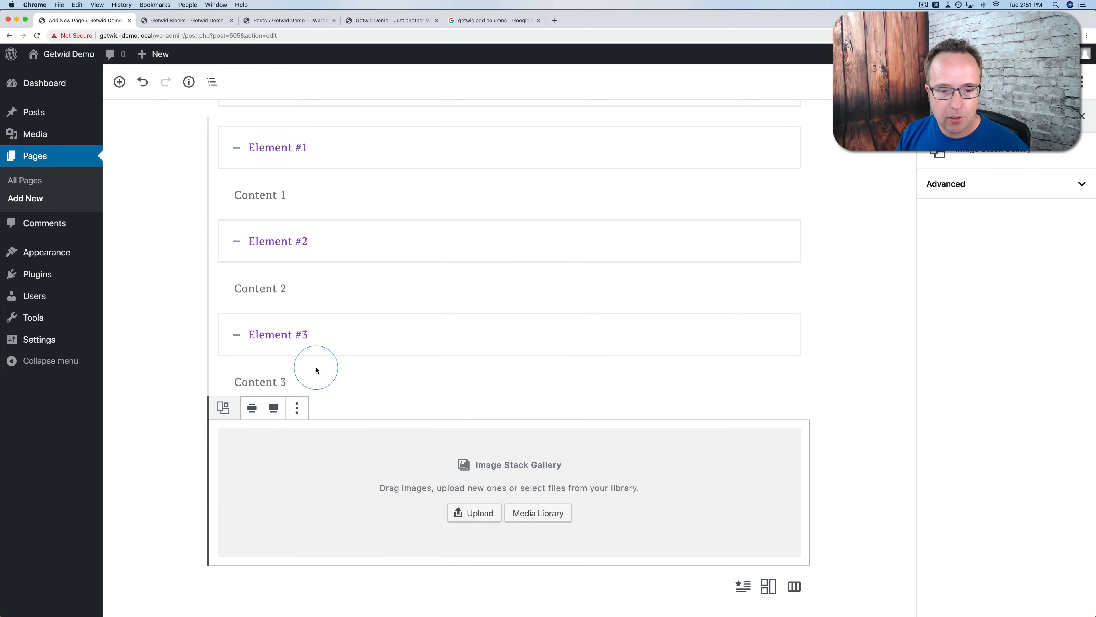
Select five media library images for the image stack gallery: blog6, blog8, the yellow pencils photo, the rocket illustration and home_welcome.
left_click(535, 513)
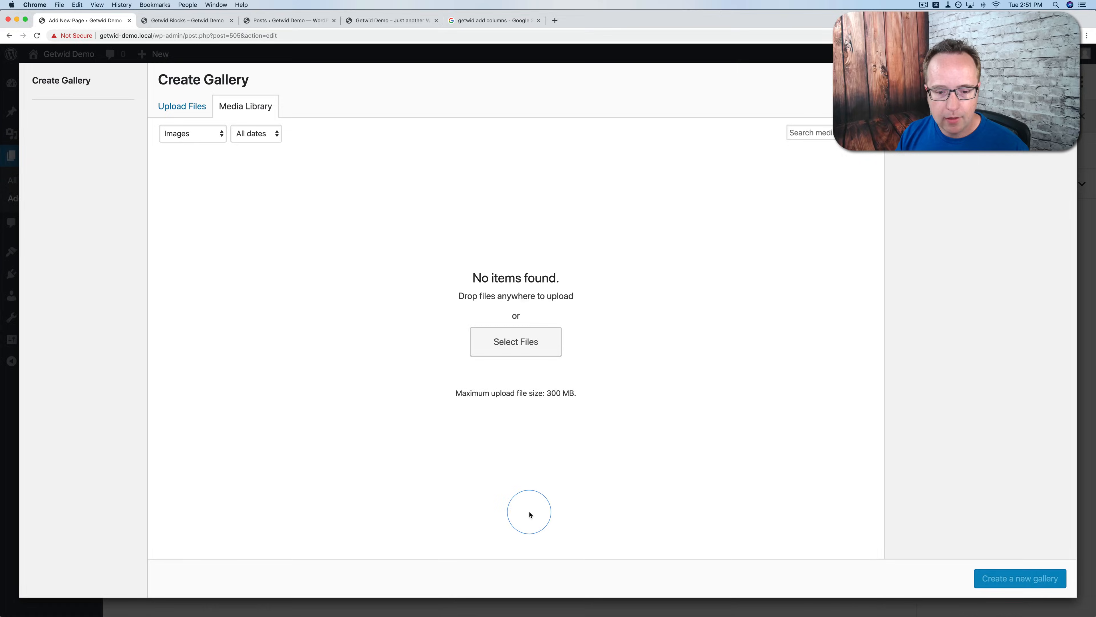
left_click(368, 299)
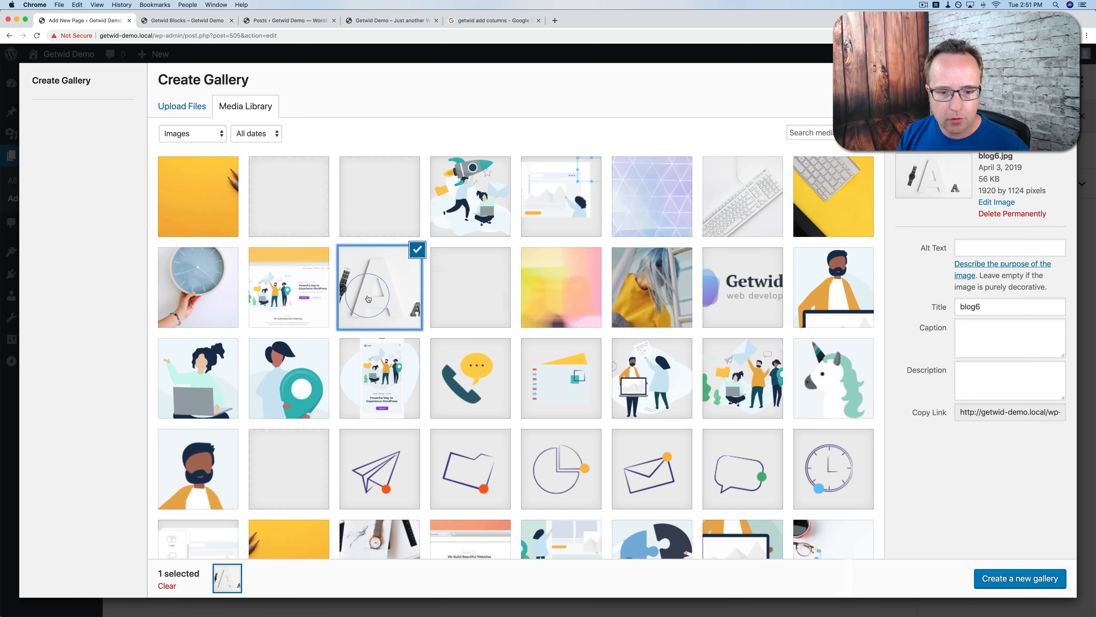
left_click(281, 305)
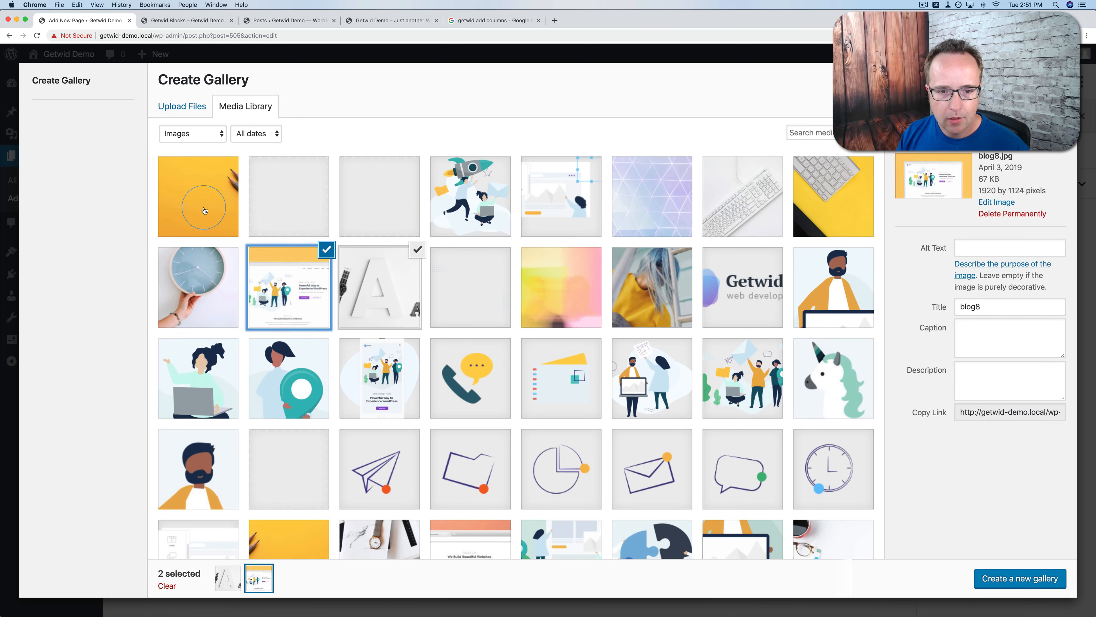
left_click(204, 210)
left_click(461, 218)
left_click(534, 219)
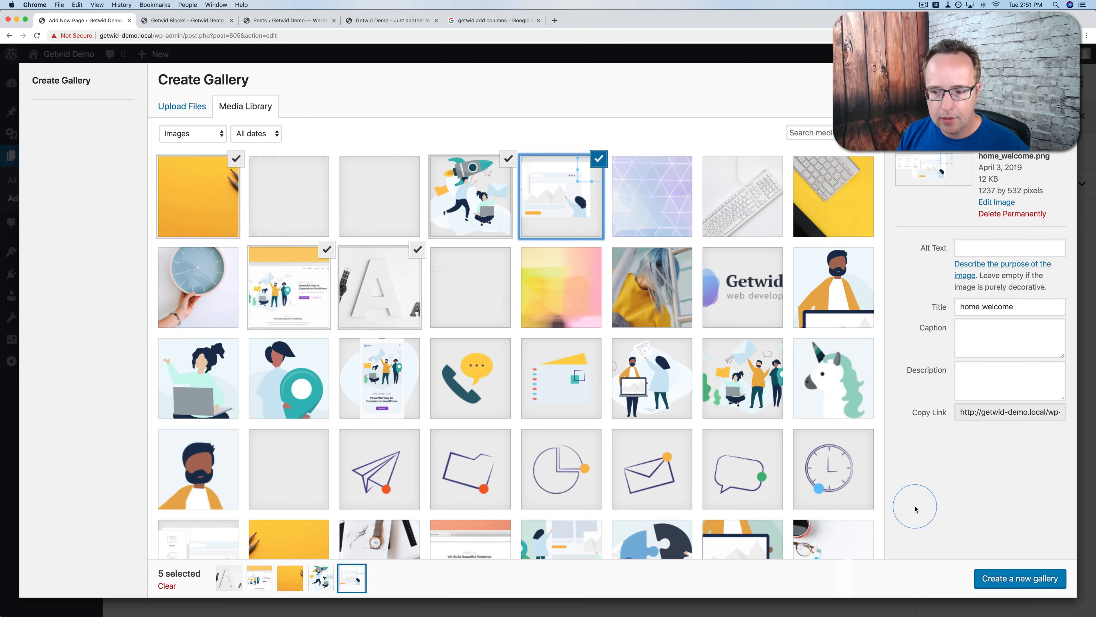
Create the gallery with the yellow pencils photo moved to second place, and insert it into the image stack block.
left_click(991, 578)
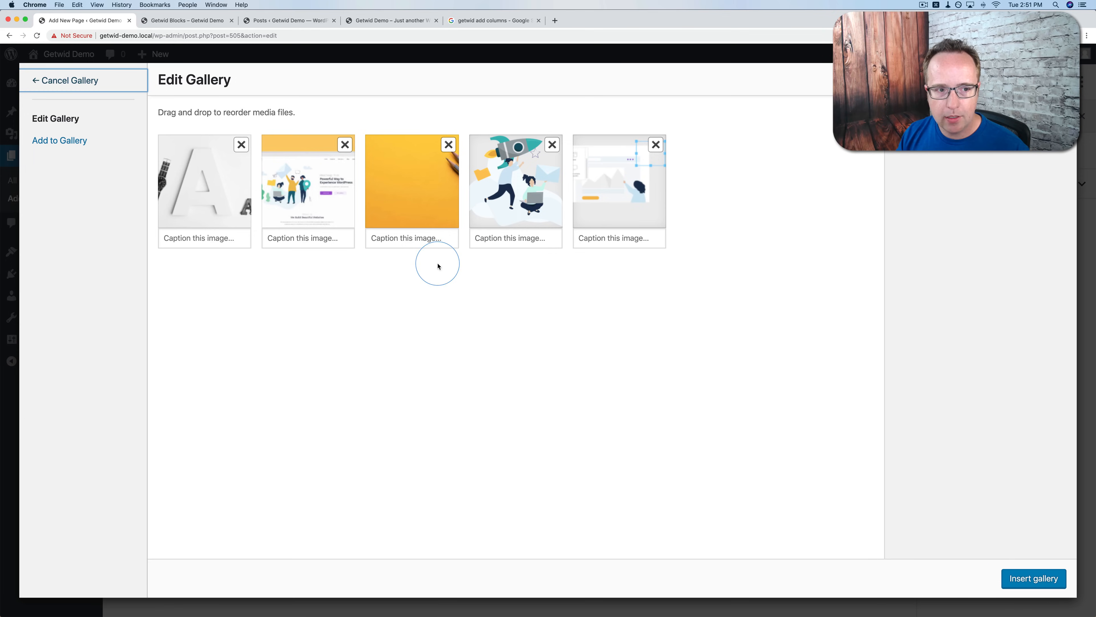
left_click_drag(444, 186, 289, 207)
left_click(1047, 590)
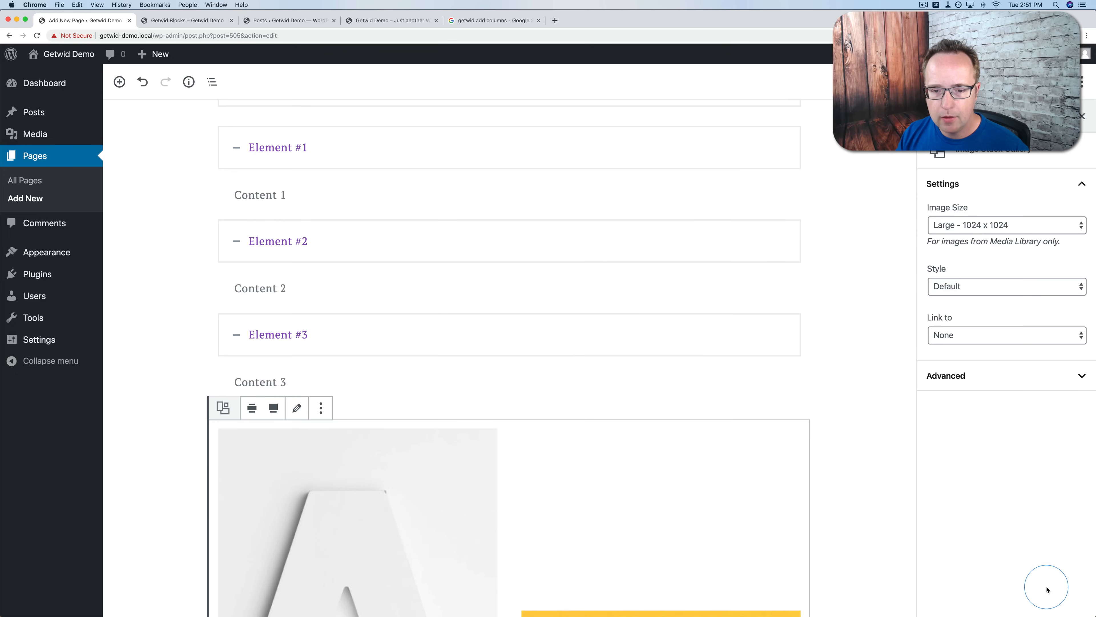
Review the gallery in its Default style, and try the Alpha style on the stacked images.
scroll(868, 464, "down", 10)
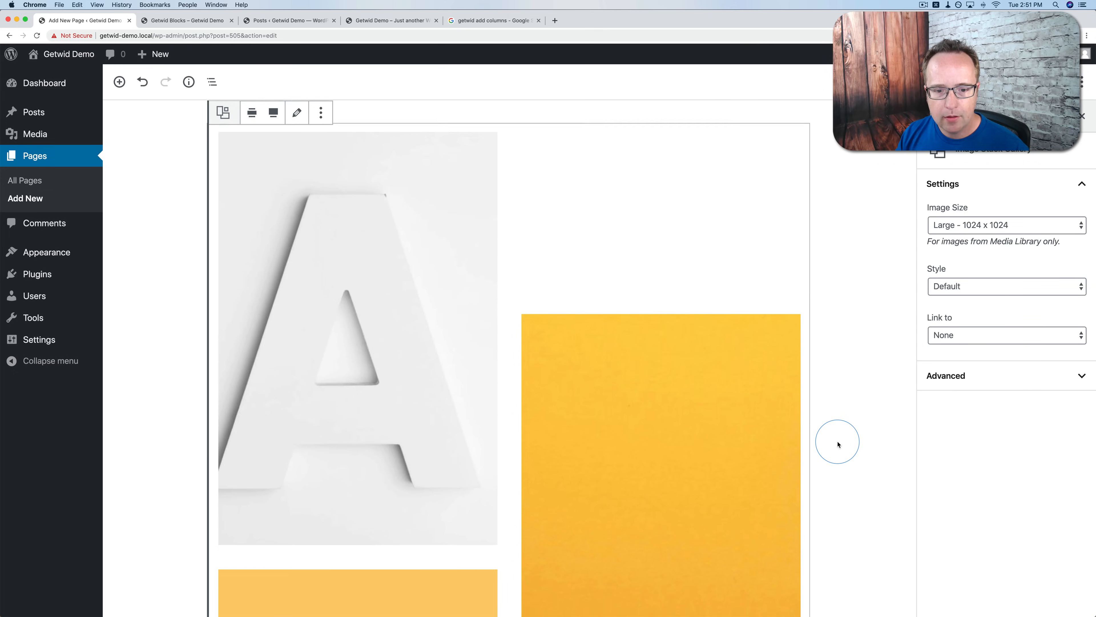
scroll(838, 444, "down", 15)
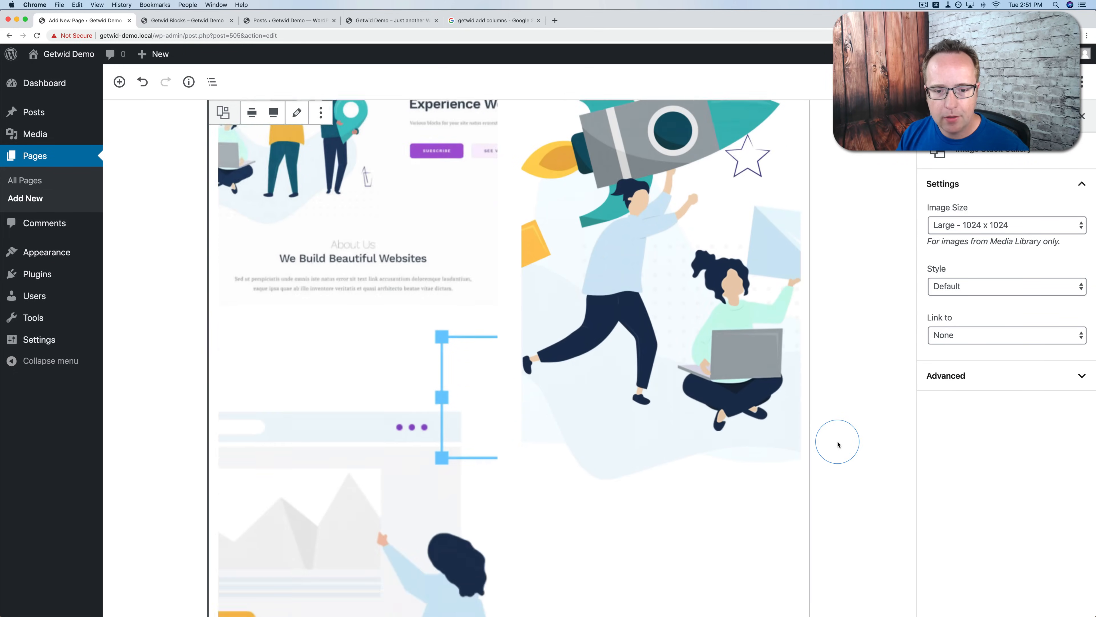
scroll(838, 444, "up", 15)
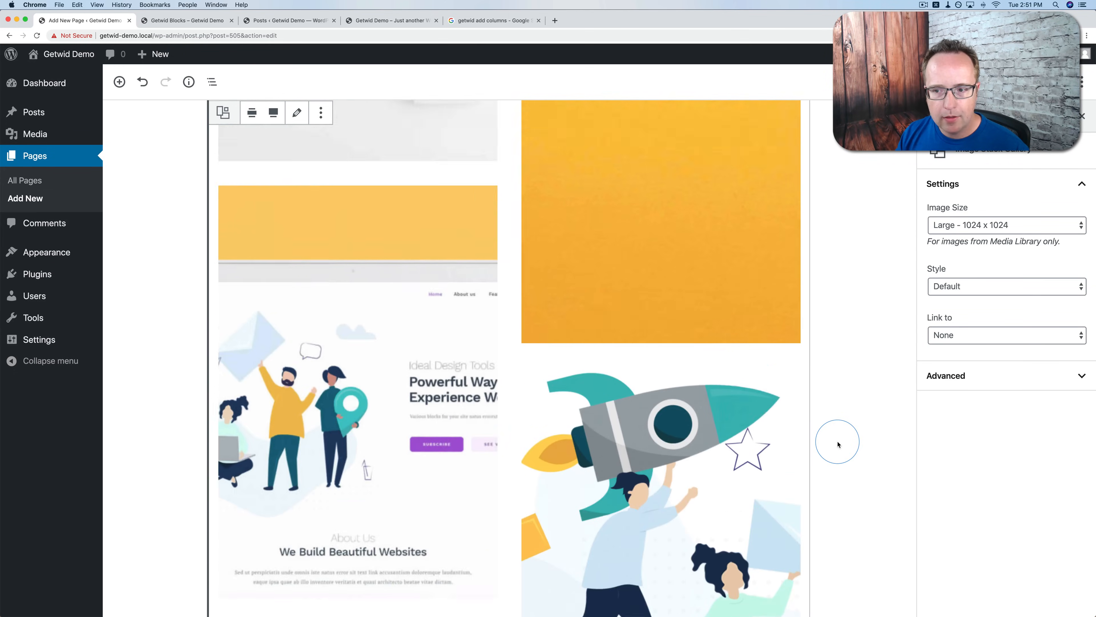
scroll(837, 444, "up", 7)
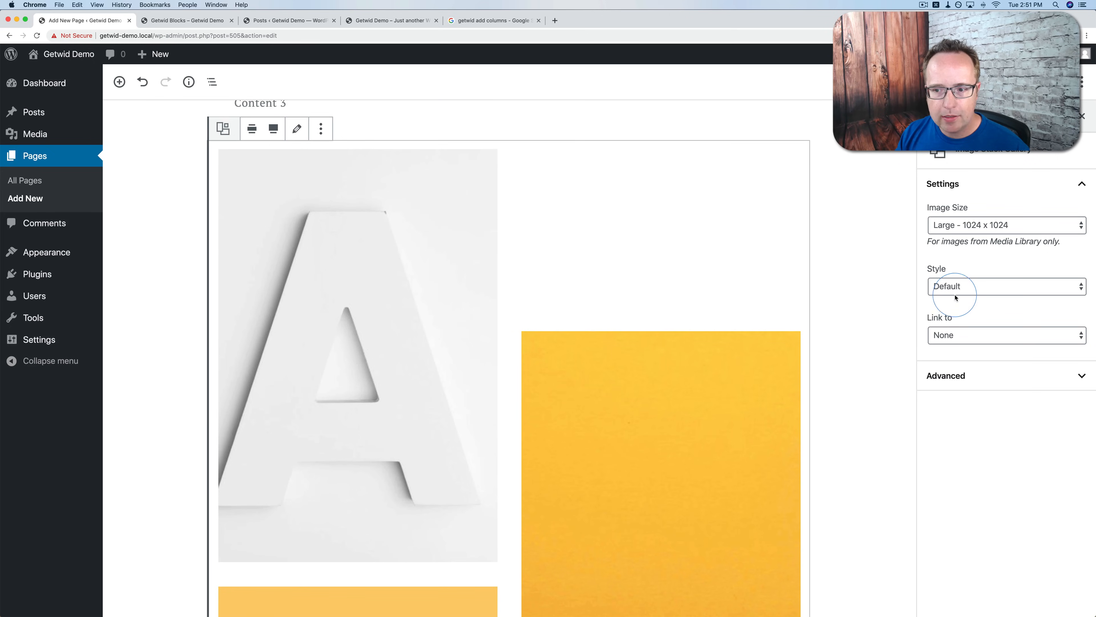
left_click(956, 297)
left_click(947, 298)
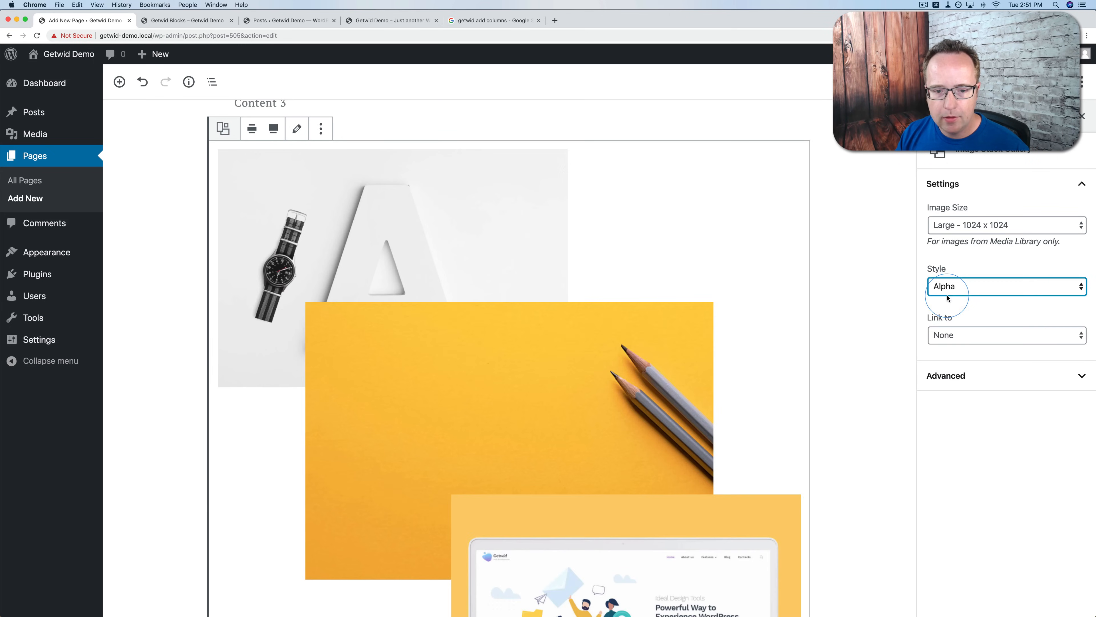
scroll(698, 319, "down", 9)
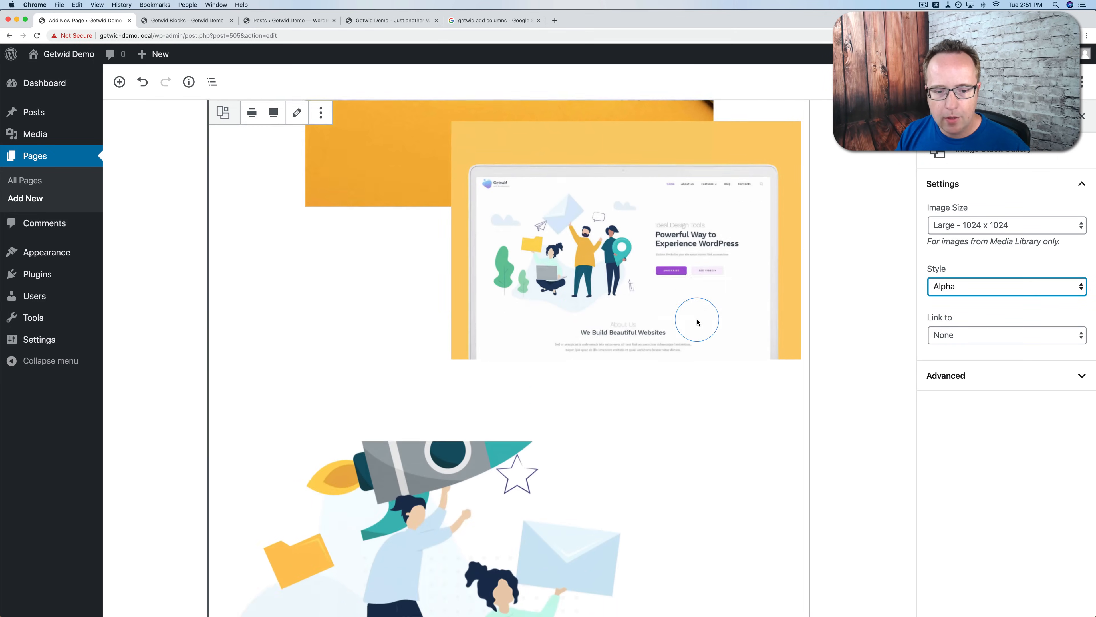
scroll(698, 322, "up", 8)
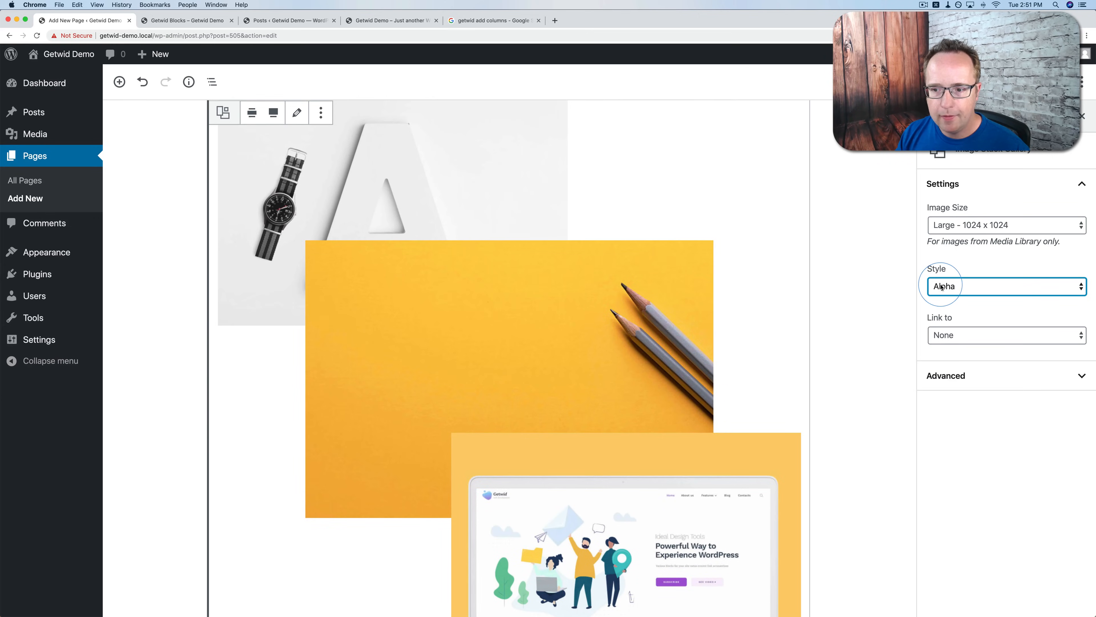
Try the Beta and Gamma styles on the image stack gallery and compare how the images overlap.
left_click(942, 287)
left_click(942, 298)
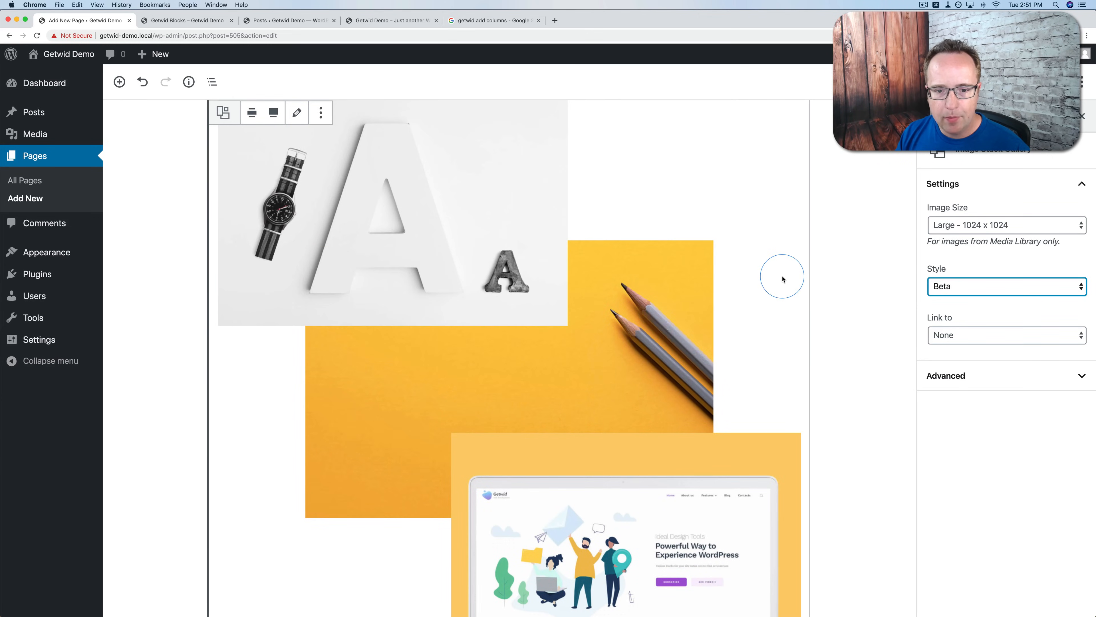
scroll(783, 279, "down", 12)
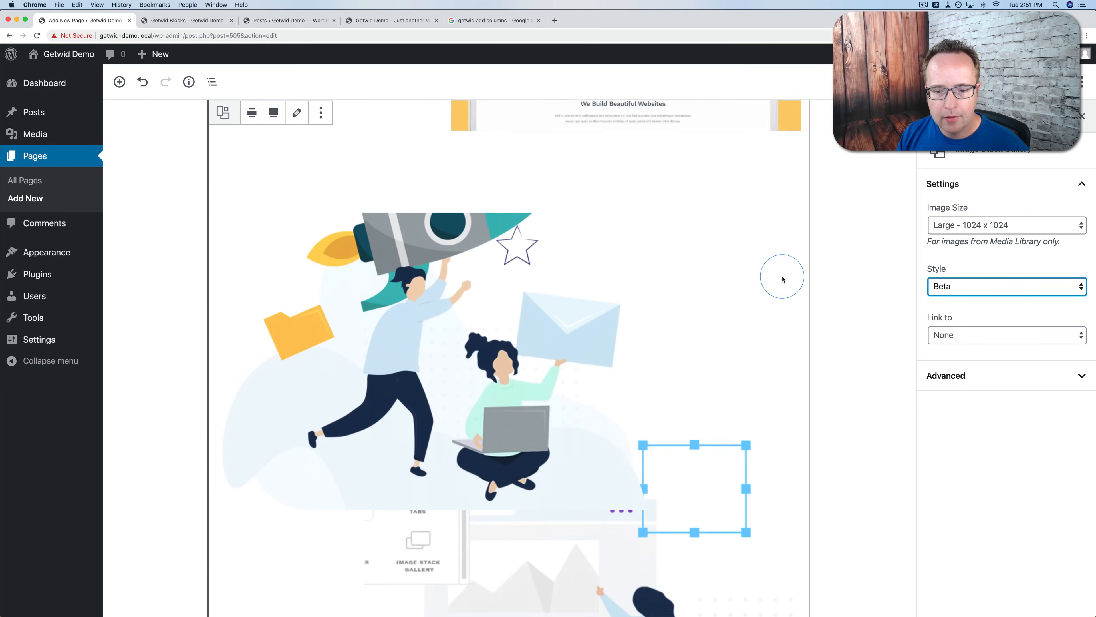
scroll(783, 279, "down", 4)
left_click(942, 287)
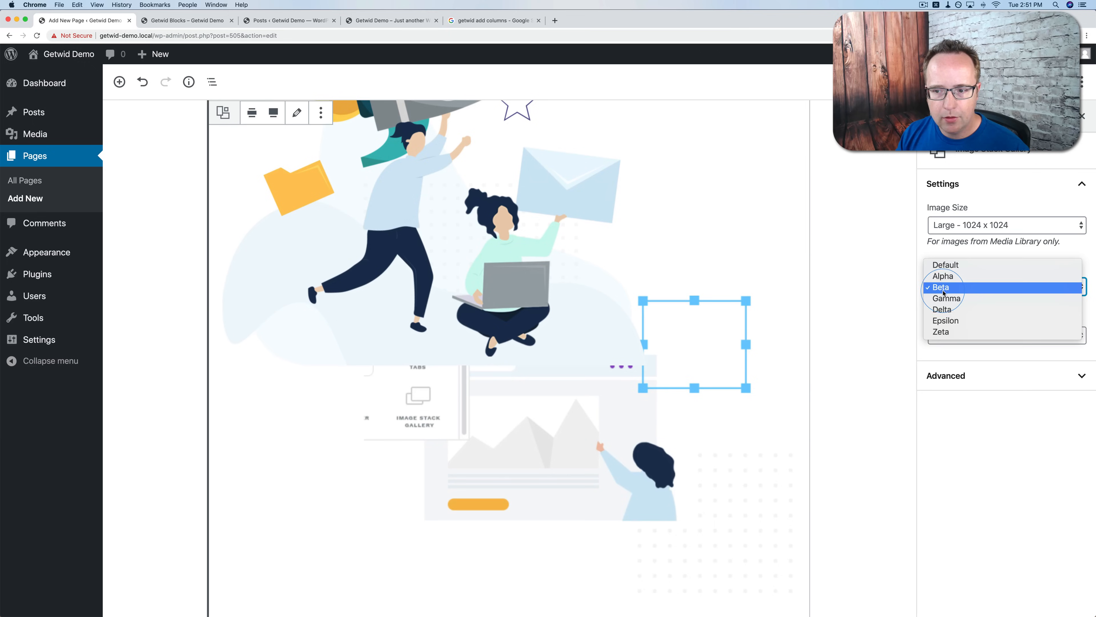
left_click(945, 298)
scroll(777, 361, "down", 5)
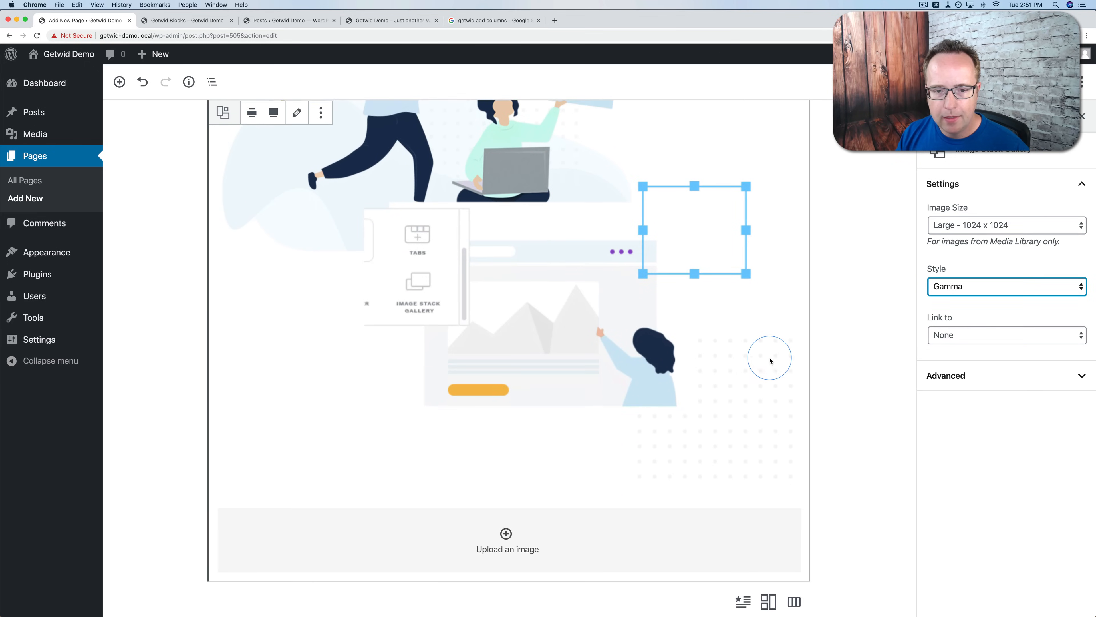
scroll(557, 376, "up", 15)
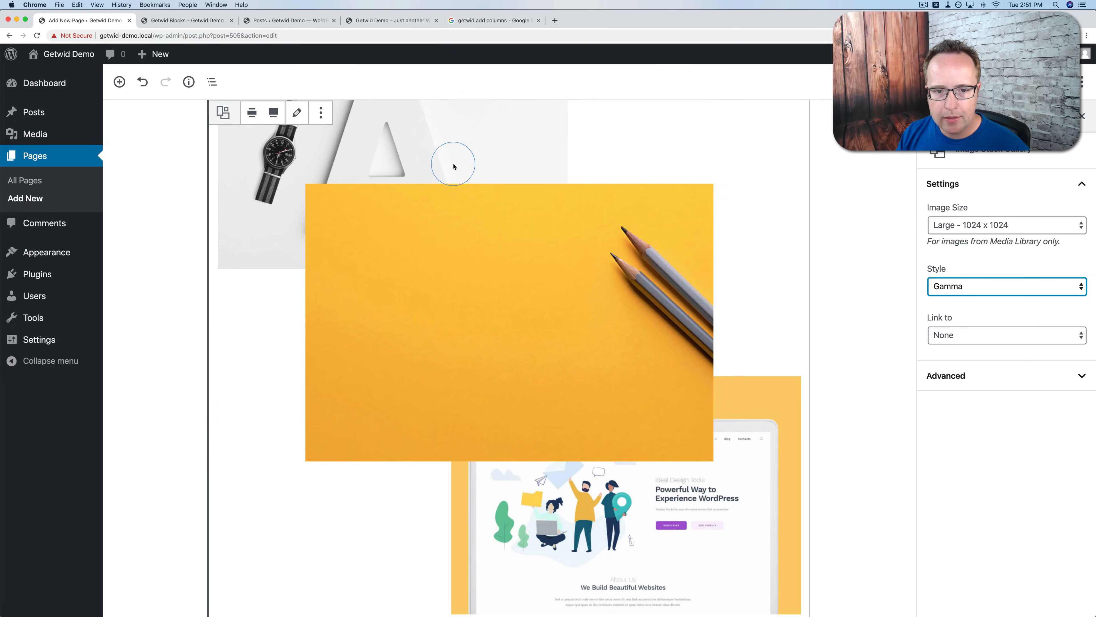
Try the Delta and Epsilon styles on the image stack gallery.
left_click(923, 296)
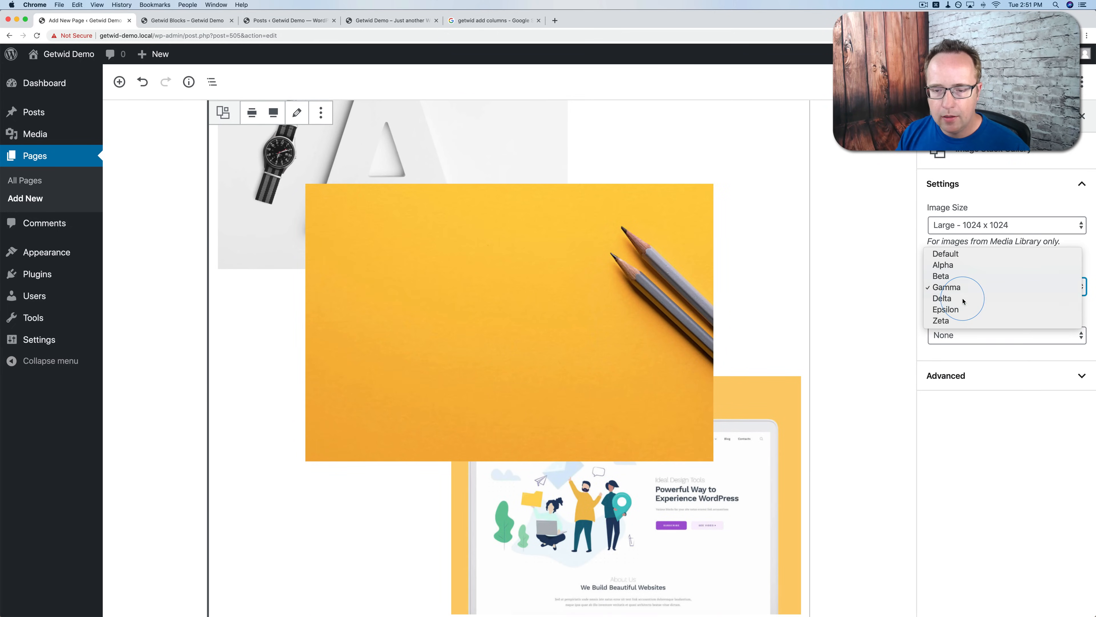
left_click(963, 301)
left_click(956, 297)
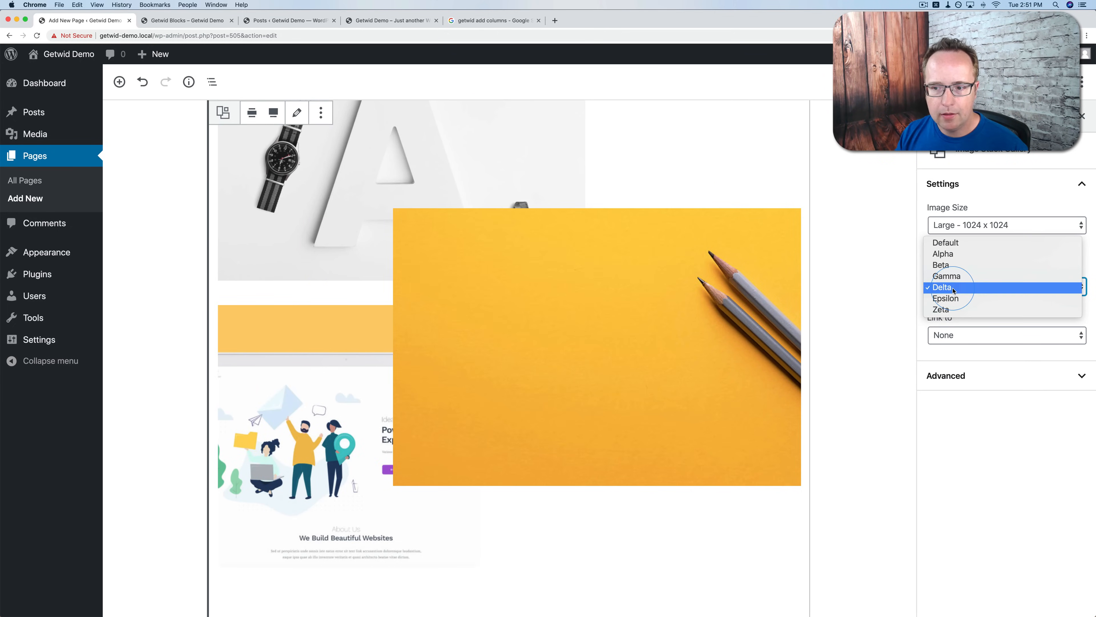
left_click(953, 298)
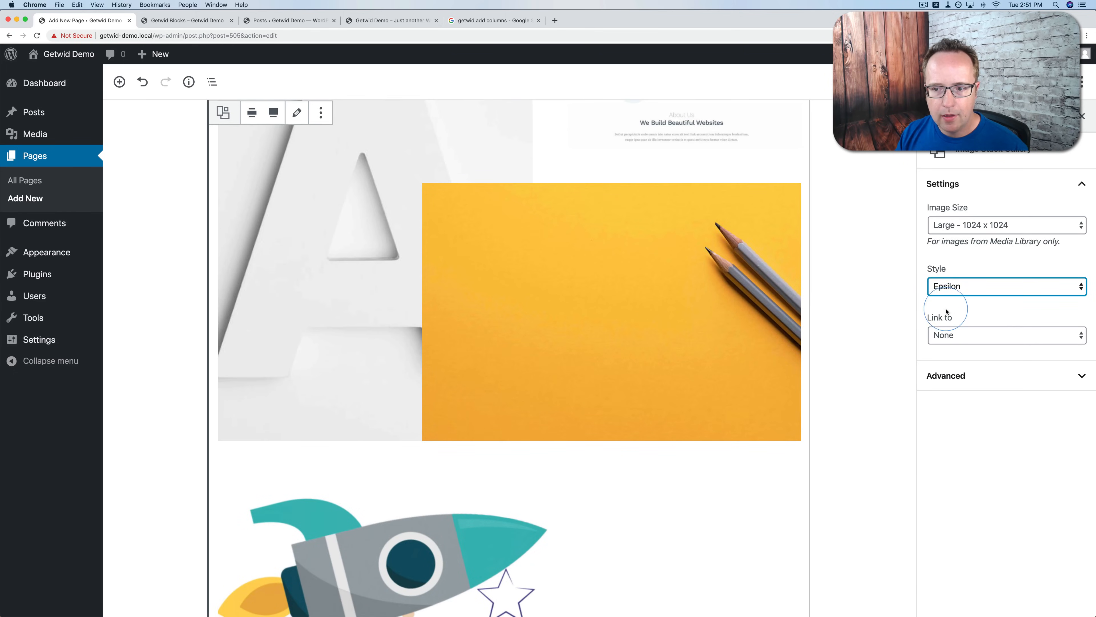
Try the Zeta style on the image stack gallery, and return it to the Default style for comparison.
left_click(963, 287)
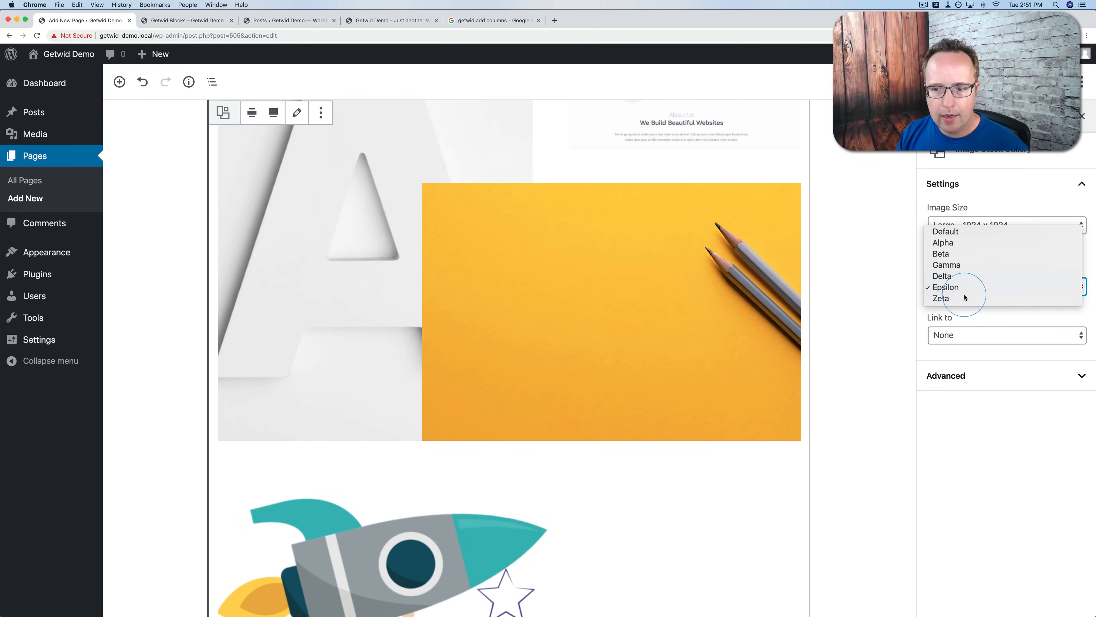
left_click(964, 297)
scroll(696, 340, "down", 10)
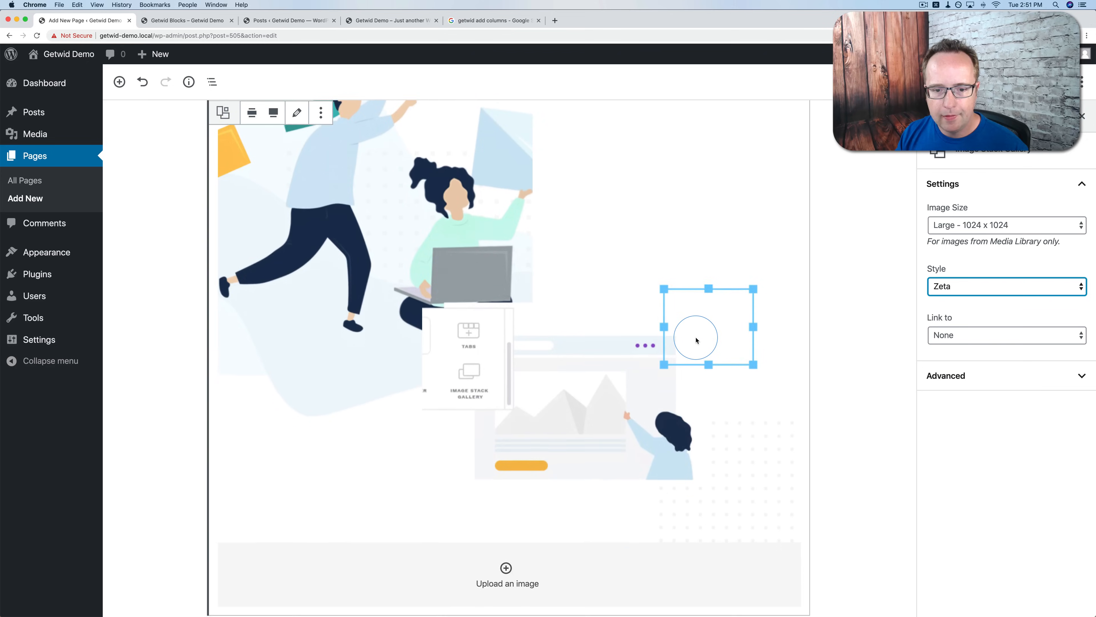
scroll(696, 341, "up", 15)
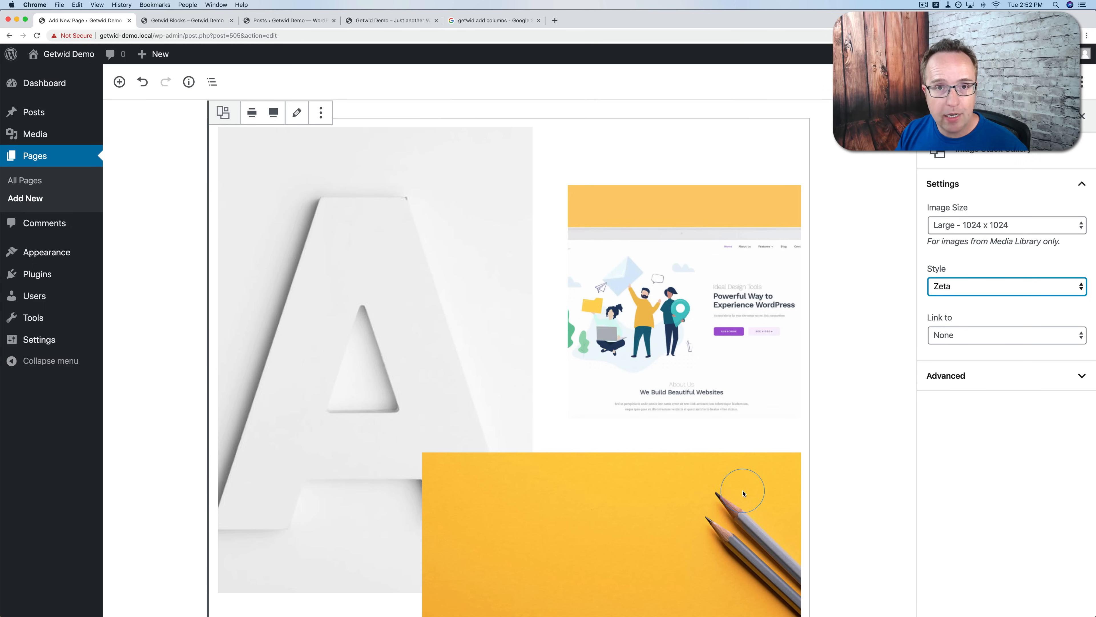
left_click(1006, 286)
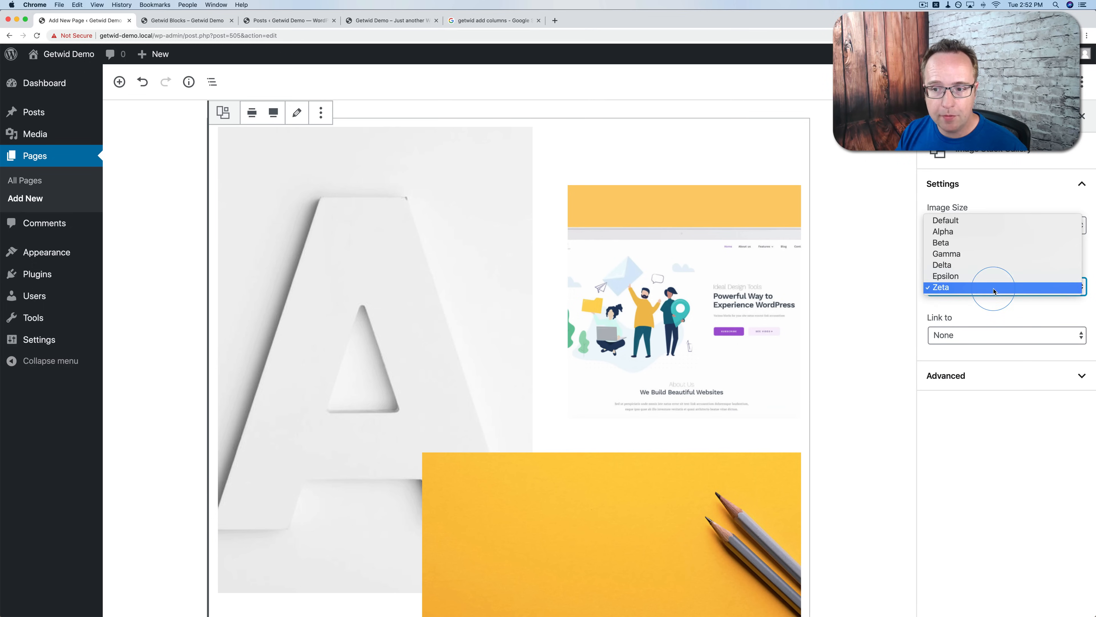
left_click(951, 225)
scroll(636, 374, "down", 6)
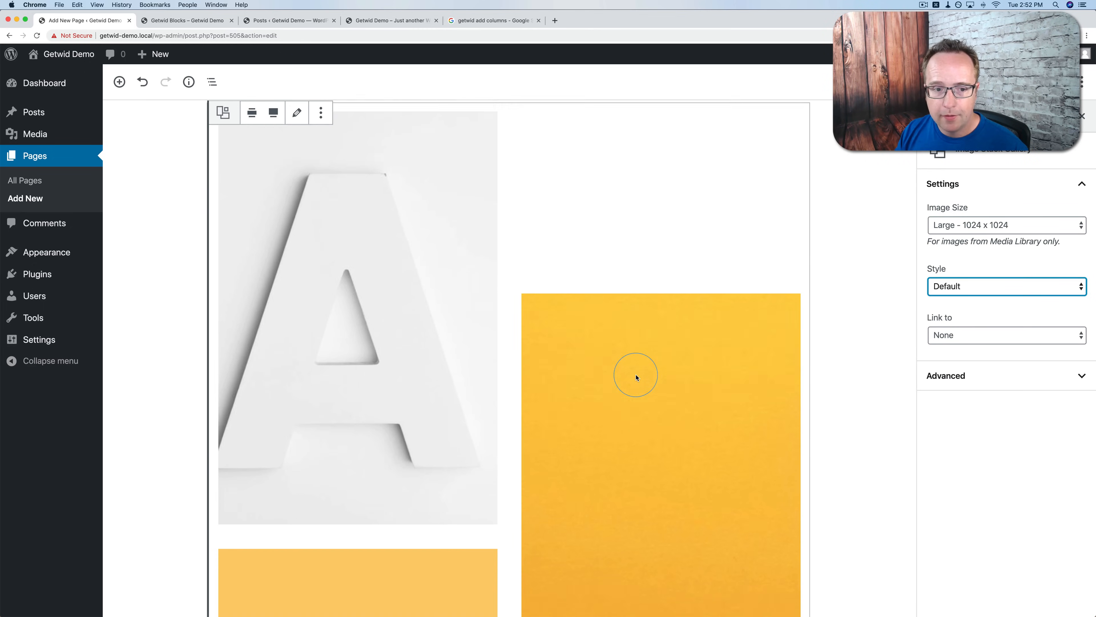
Set the image stack gallery's style to Zeta.
left_click(943, 289)
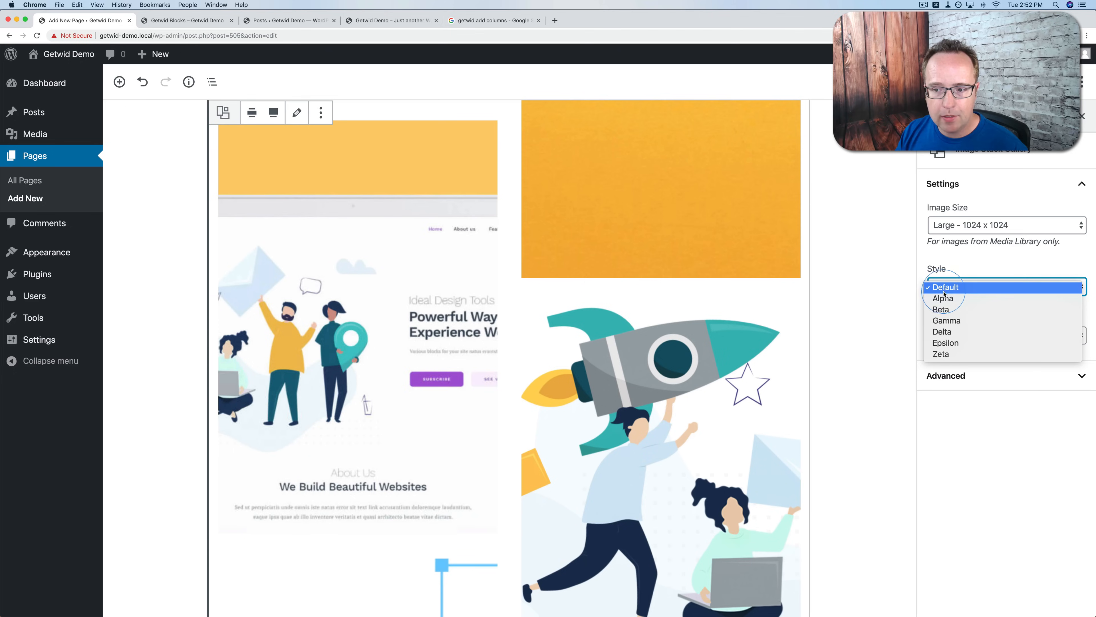
left_click(739, 370)
scroll(508, 391, "down", 8)
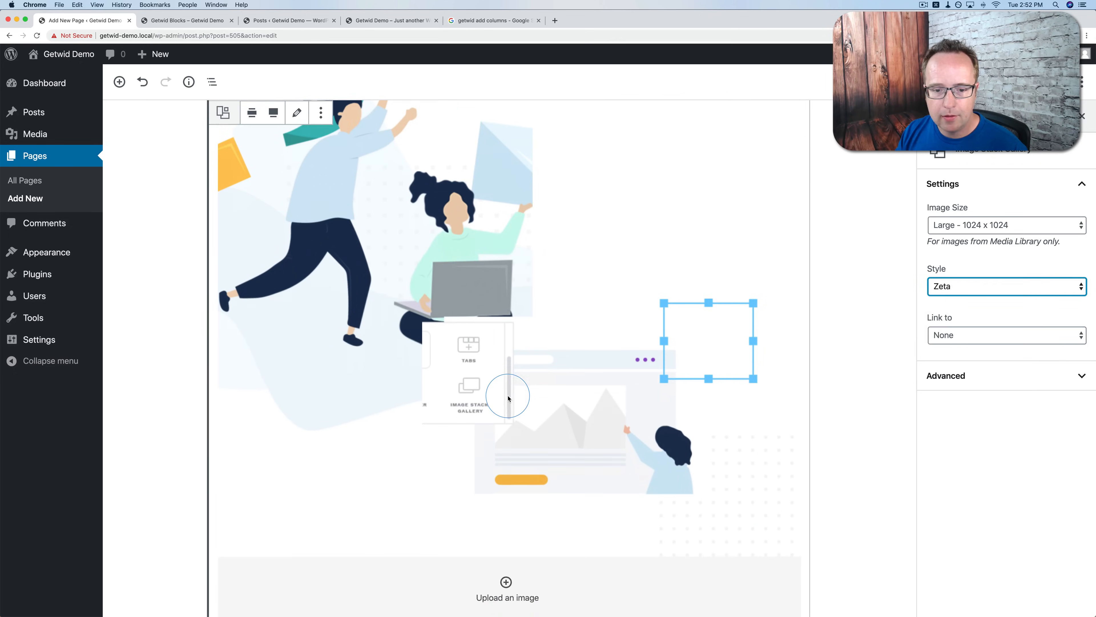
Insert a Getwid Recent Posts block below the image stack gallery and look through its list of posts.
left_click(191, 604)
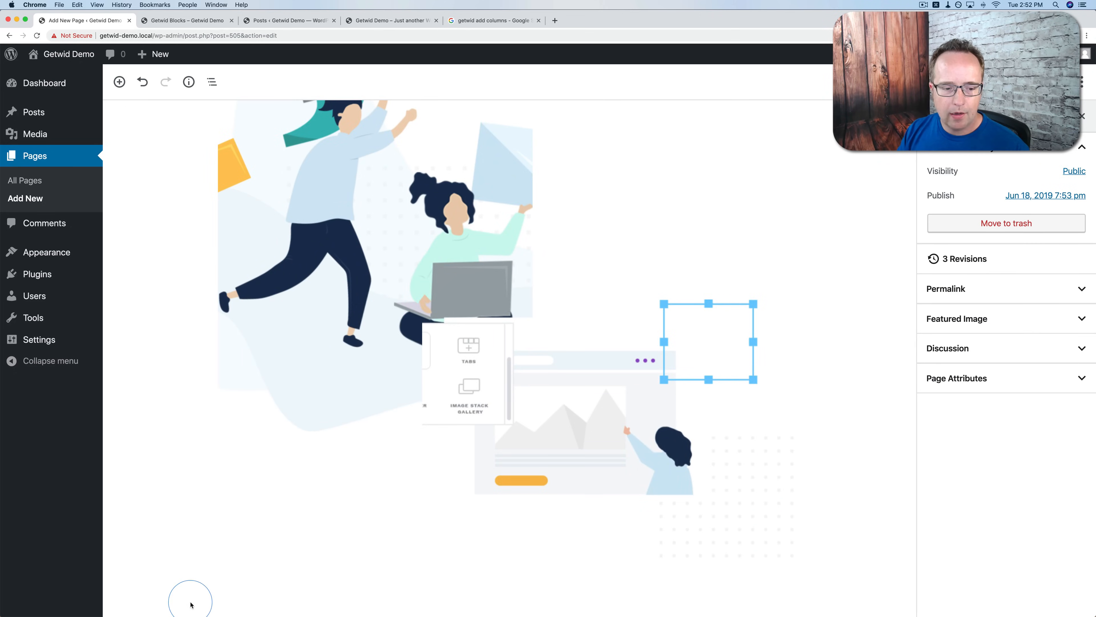
left_click(190, 585)
left_click(237, 354)
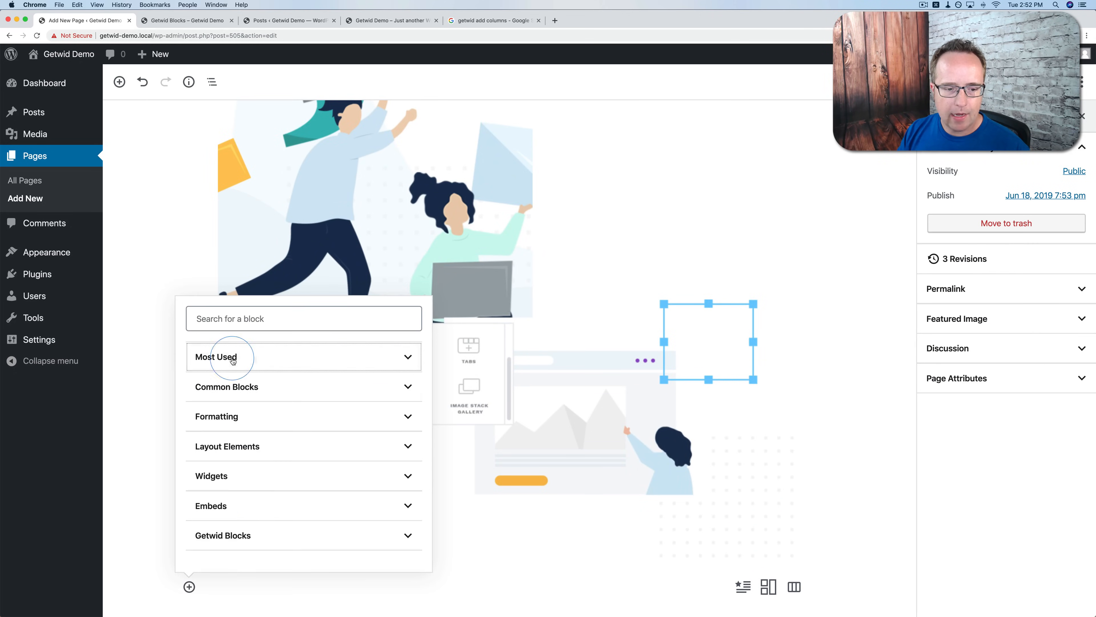
left_click(240, 545)
scroll(265, 462, "down", 3)
scroll(266, 463, "down", 2)
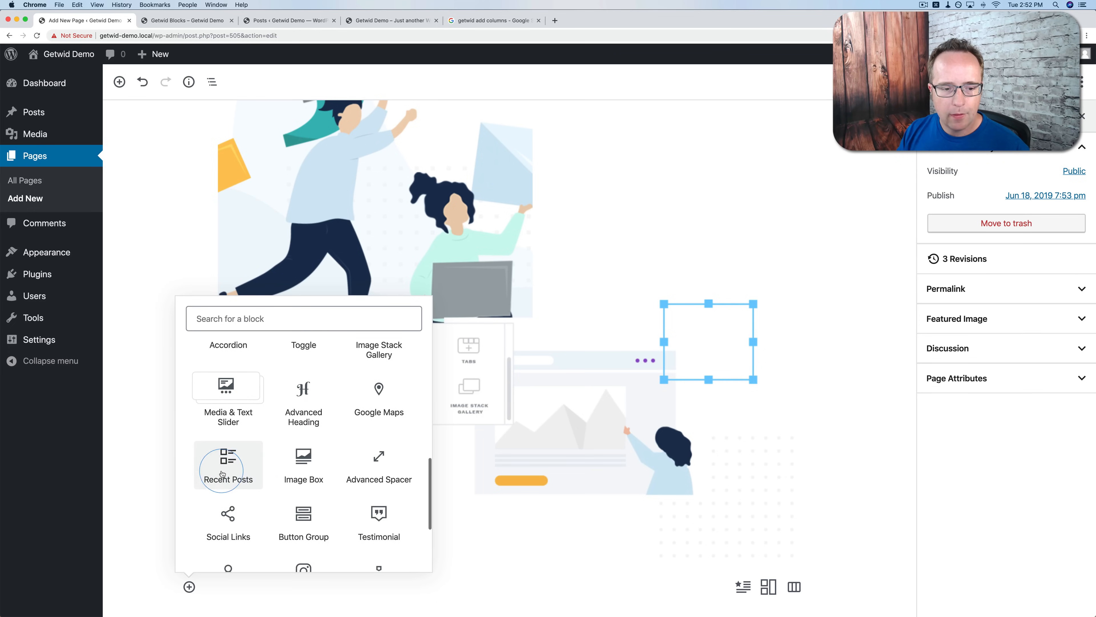
left_click(254, 462)
scroll(465, 397, "down", 10)
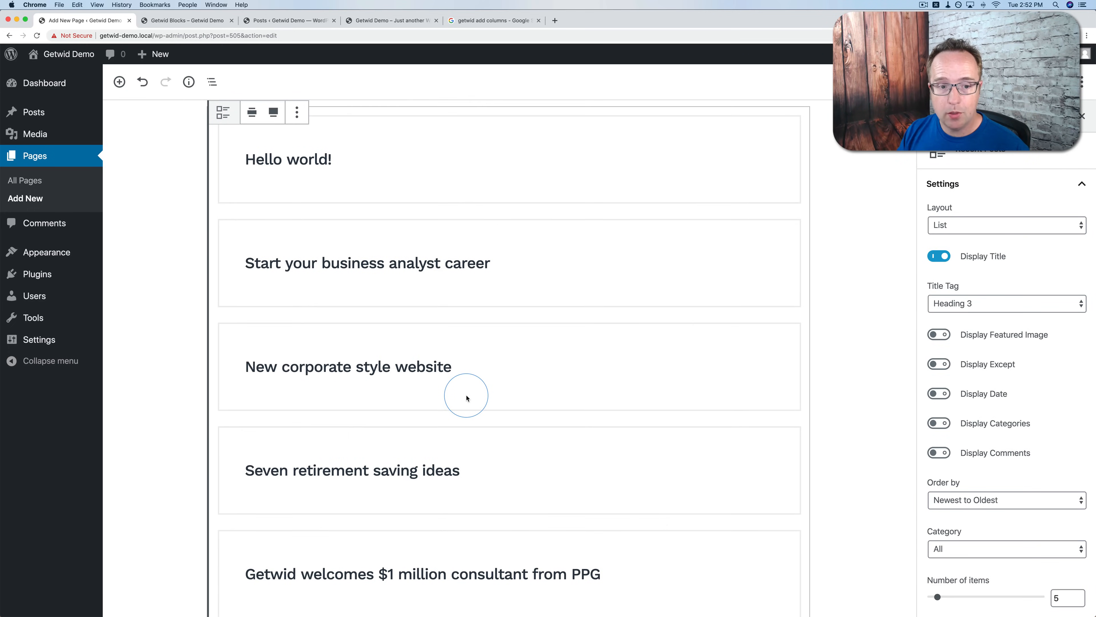
scroll(466, 398, "up", 1)
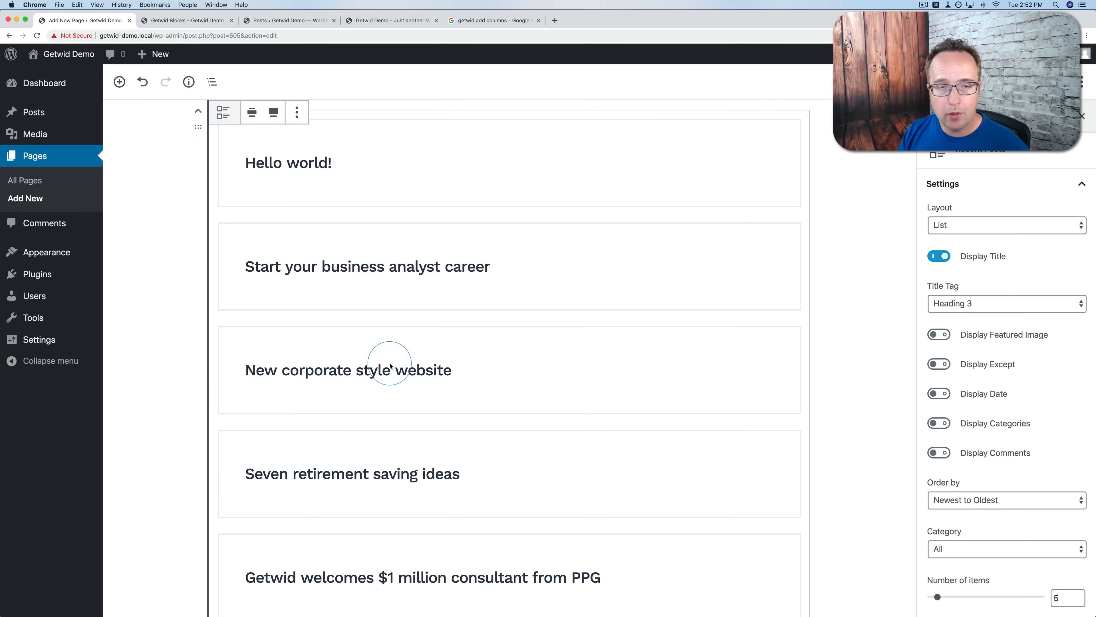
scroll(390, 367, "down", 3)
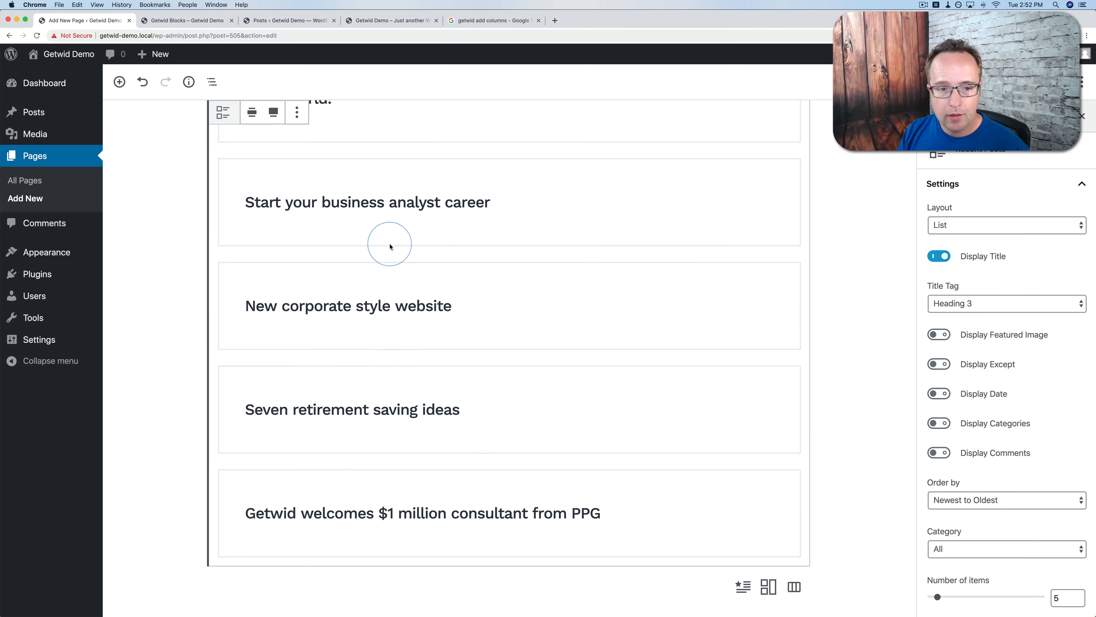
scroll(390, 246, "up", 4)
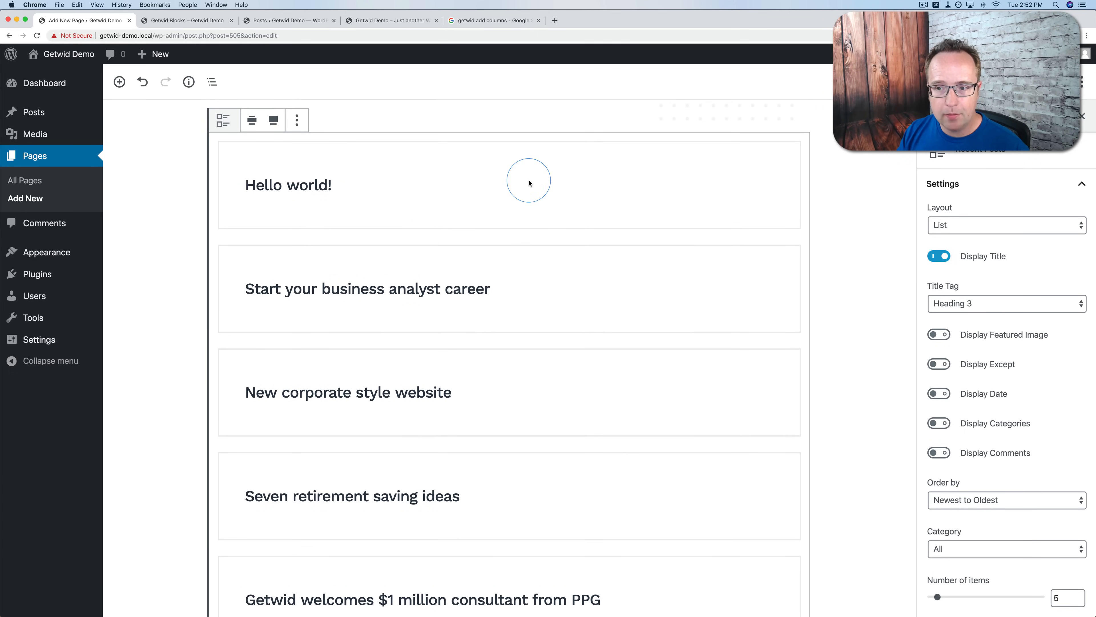
Switch the recent posts block to the Grid layout and turn on the display of featured images.
left_click(986, 228)
left_click(972, 237)
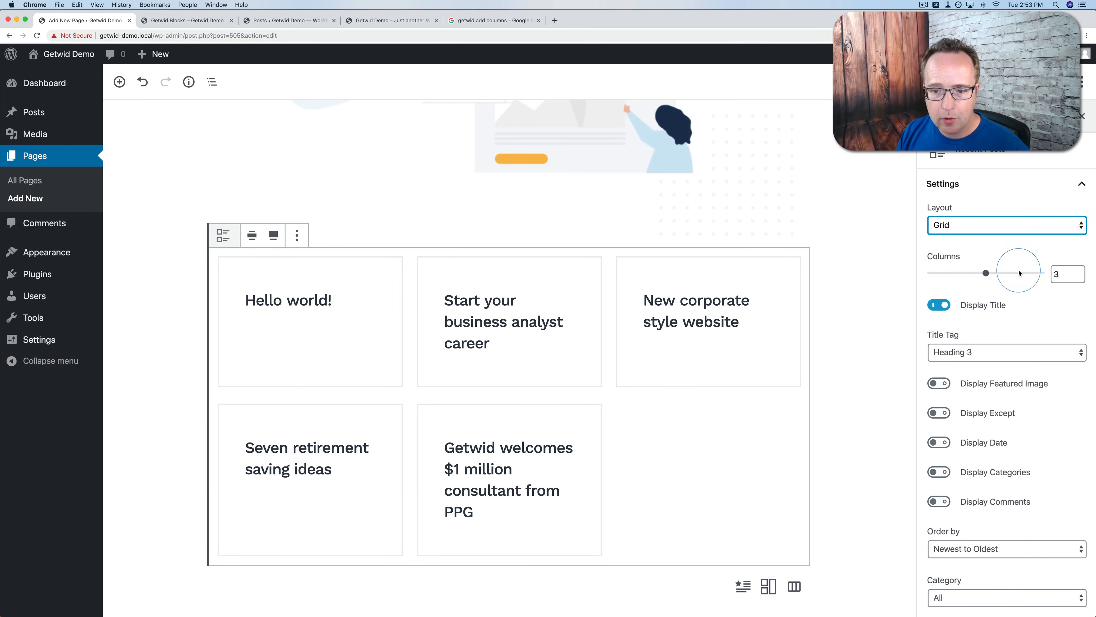
scroll(969, 291, "down", 4)
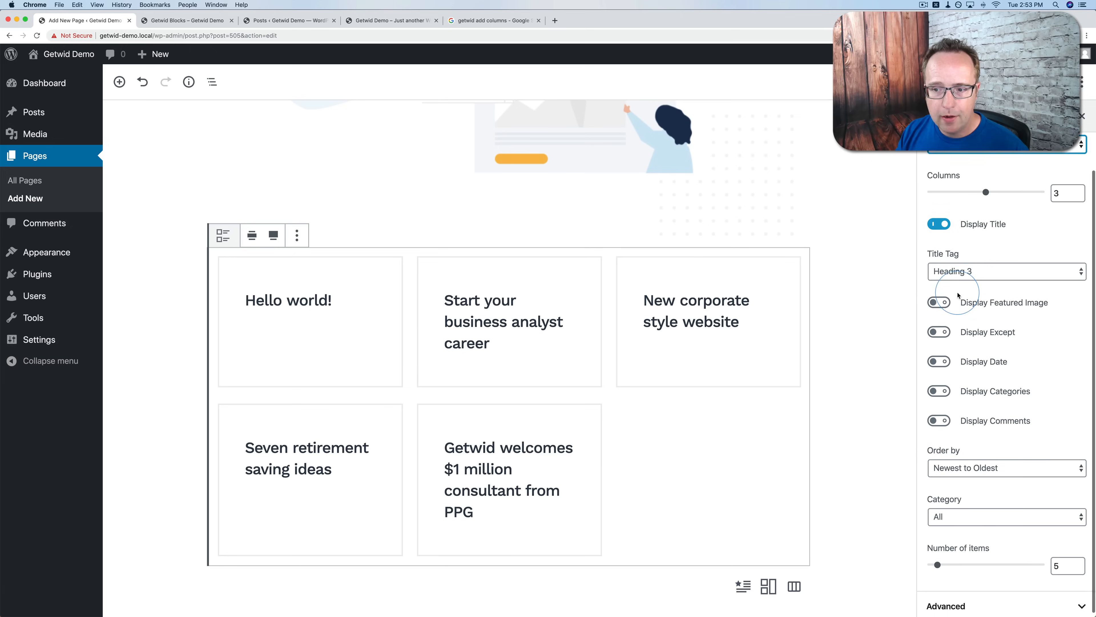
left_click(935, 279)
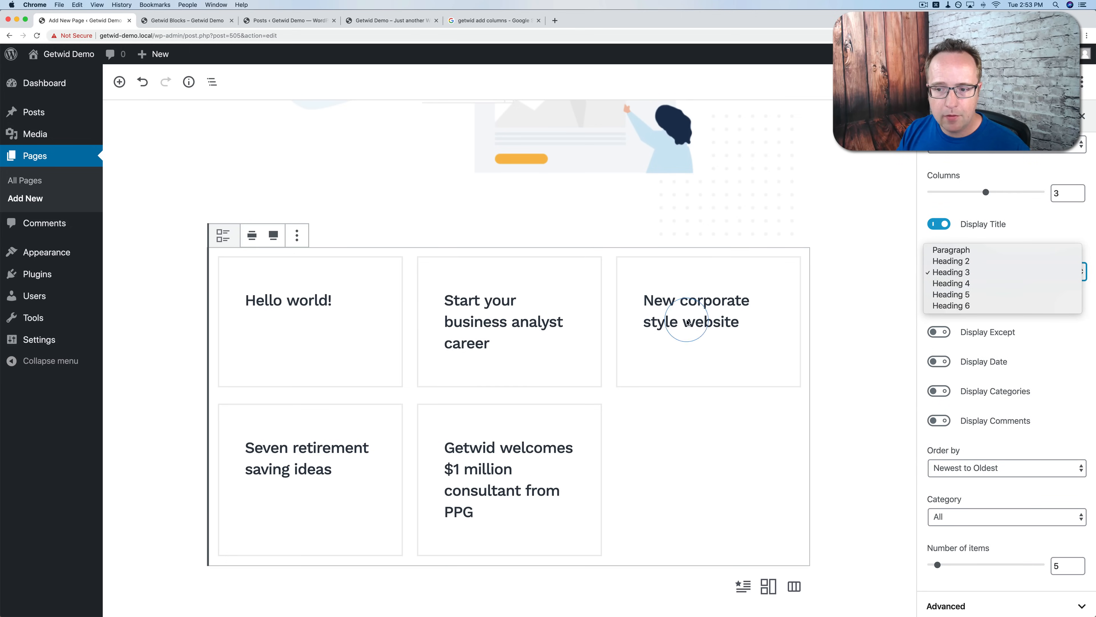
left_click(932, 305)
left_click(937, 303)
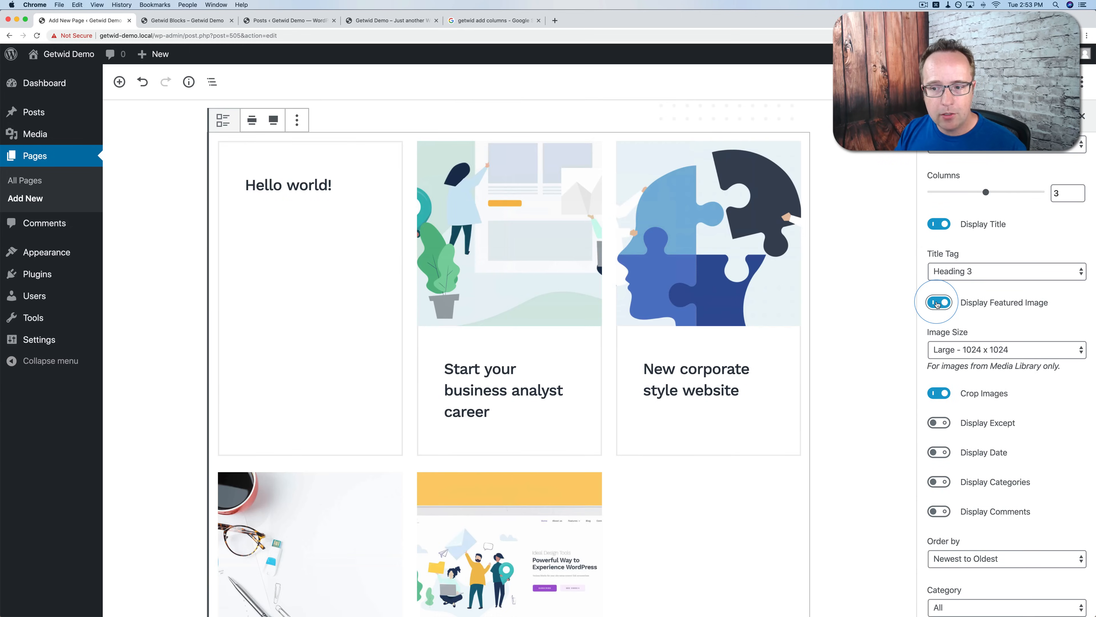
Try the Thumbnail size for the posts' featured images, and set the image size to Medium - 300 x 300.
left_click(965, 349)
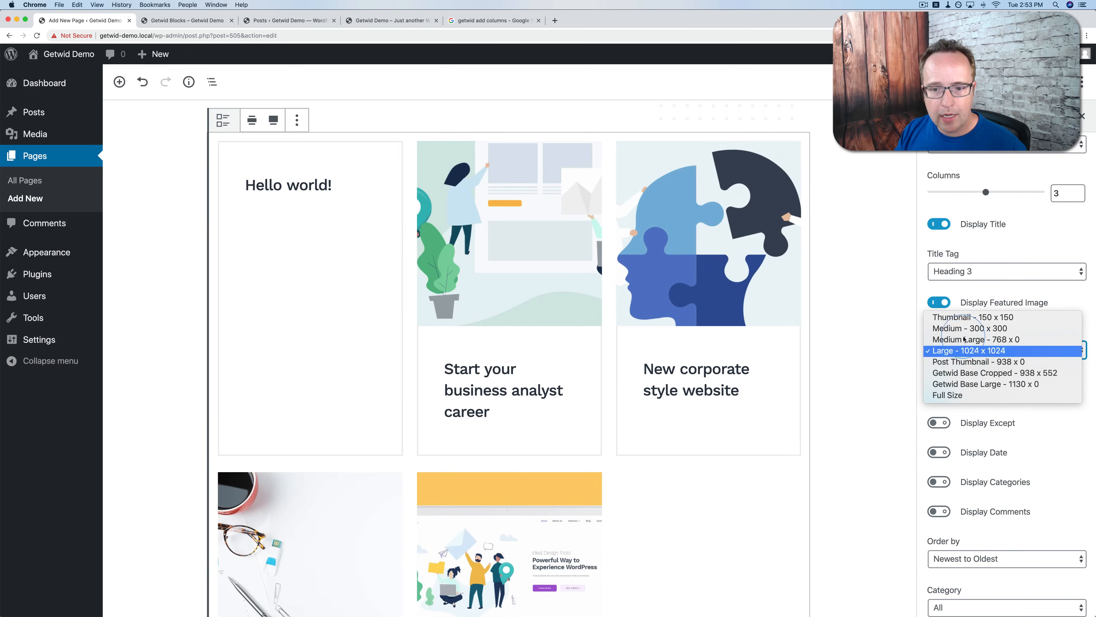
left_click(963, 317)
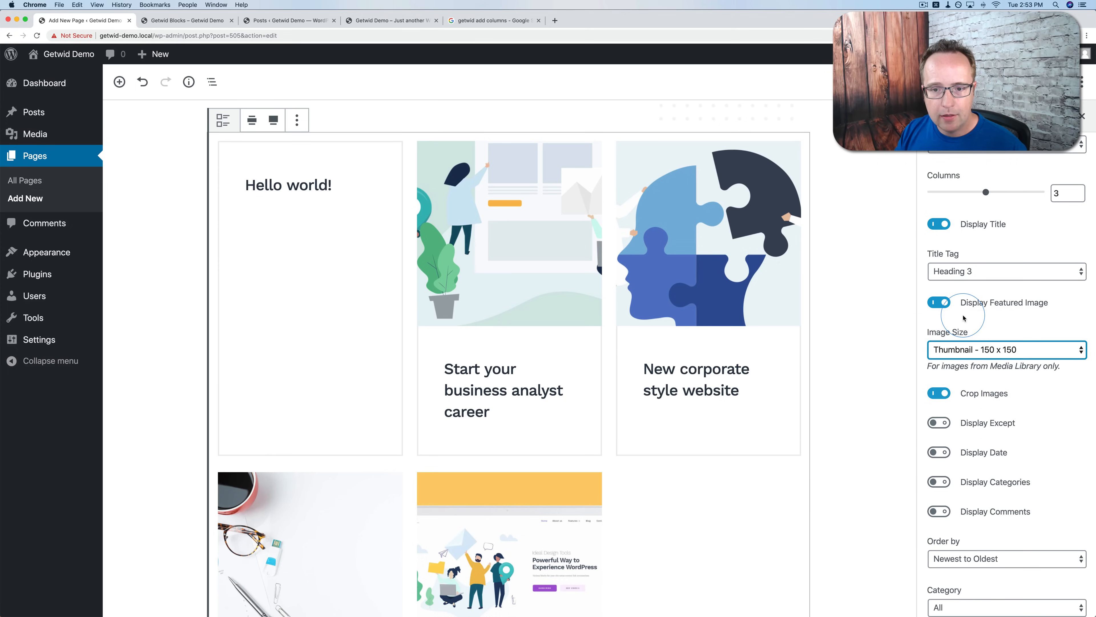
left_click(957, 350)
left_click(954, 363)
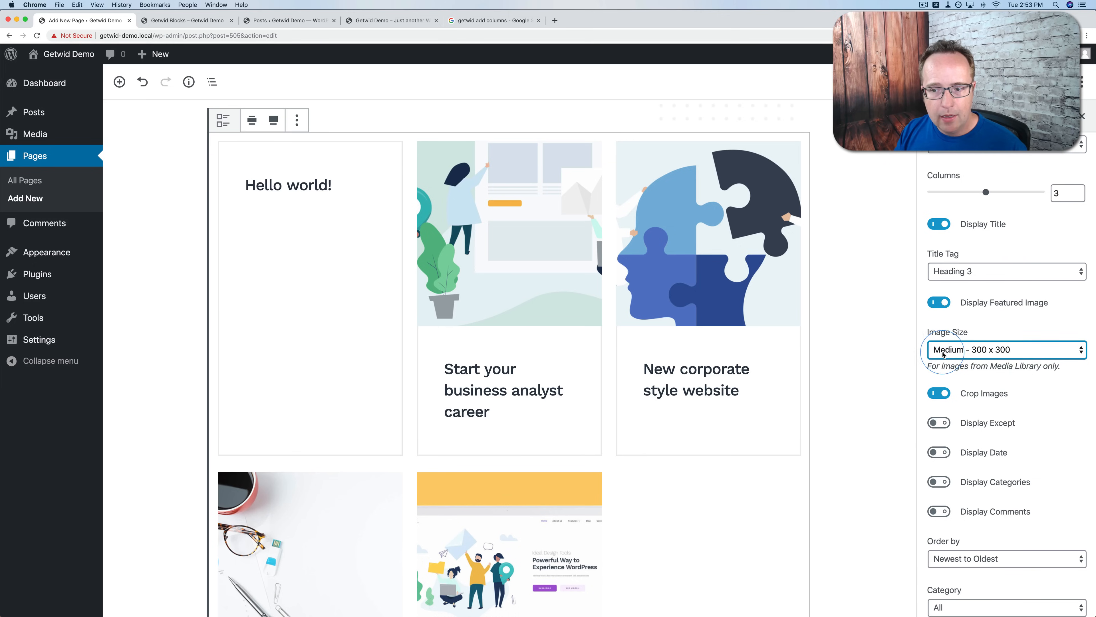
left_click(943, 354)
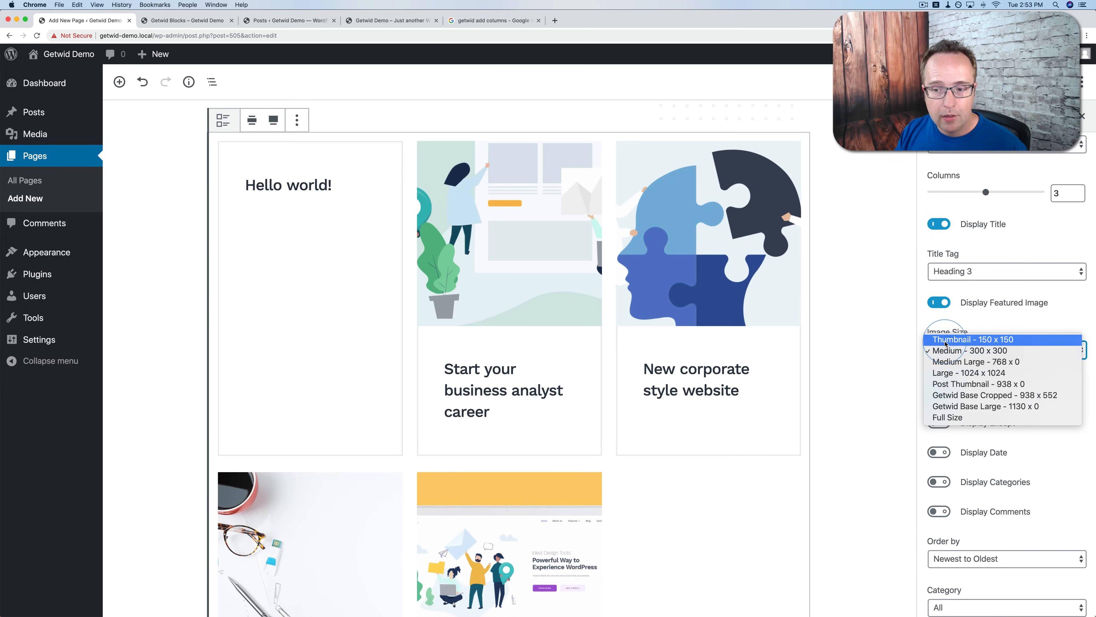
left_click(948, 329)
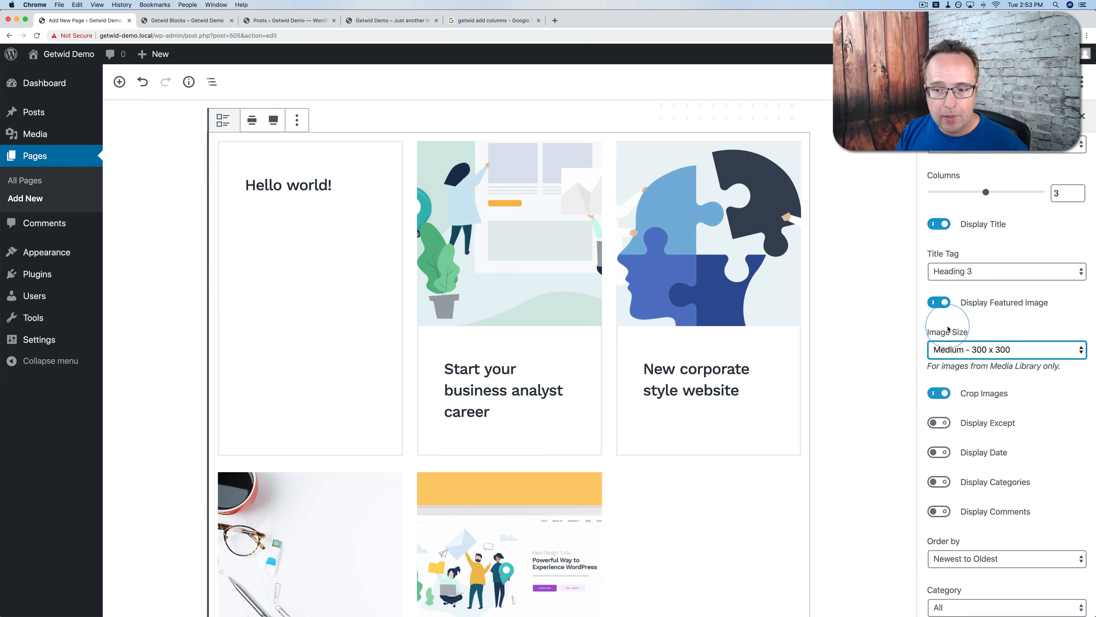
left_click(948, 347)
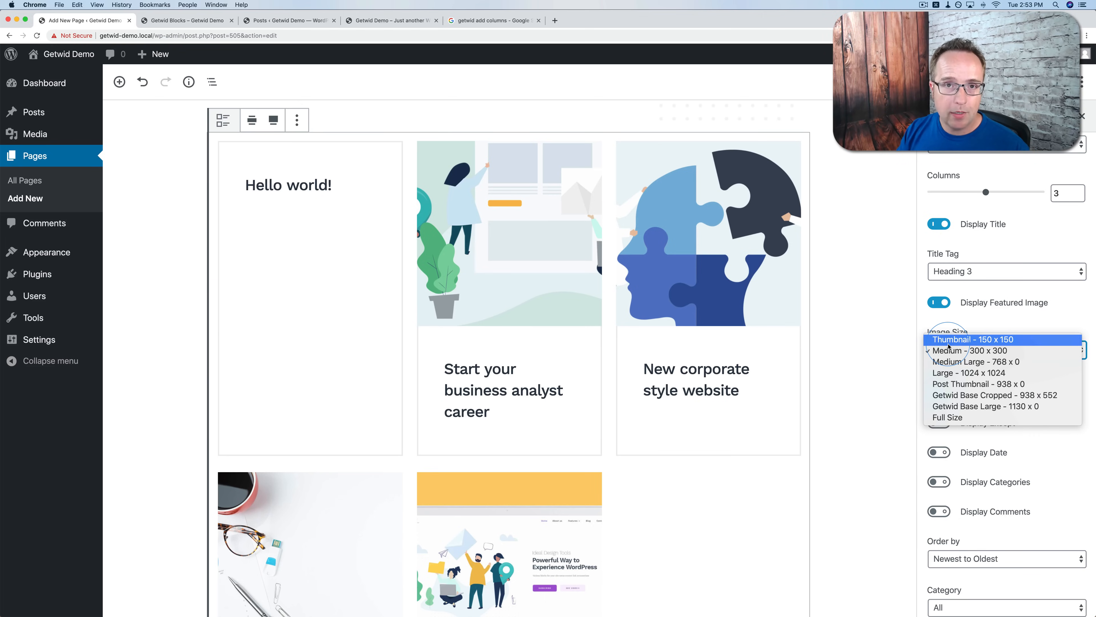
left_click(934, 319)
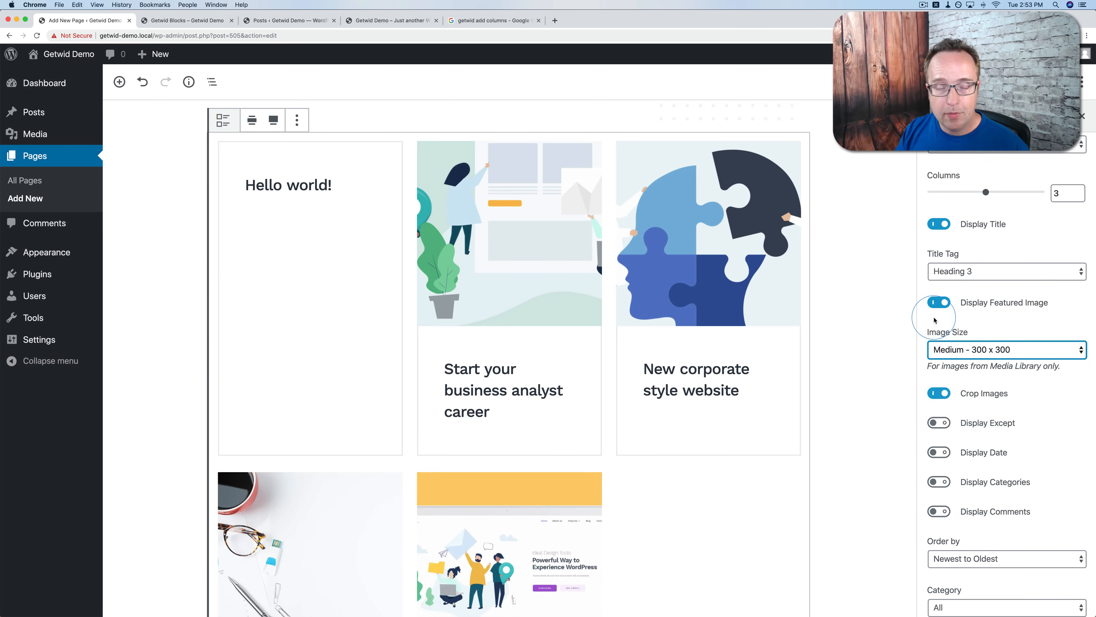
Turn on post excerpts in the recent posts block and limit them to 20 words.
scroll(935, 320, "down", 4)
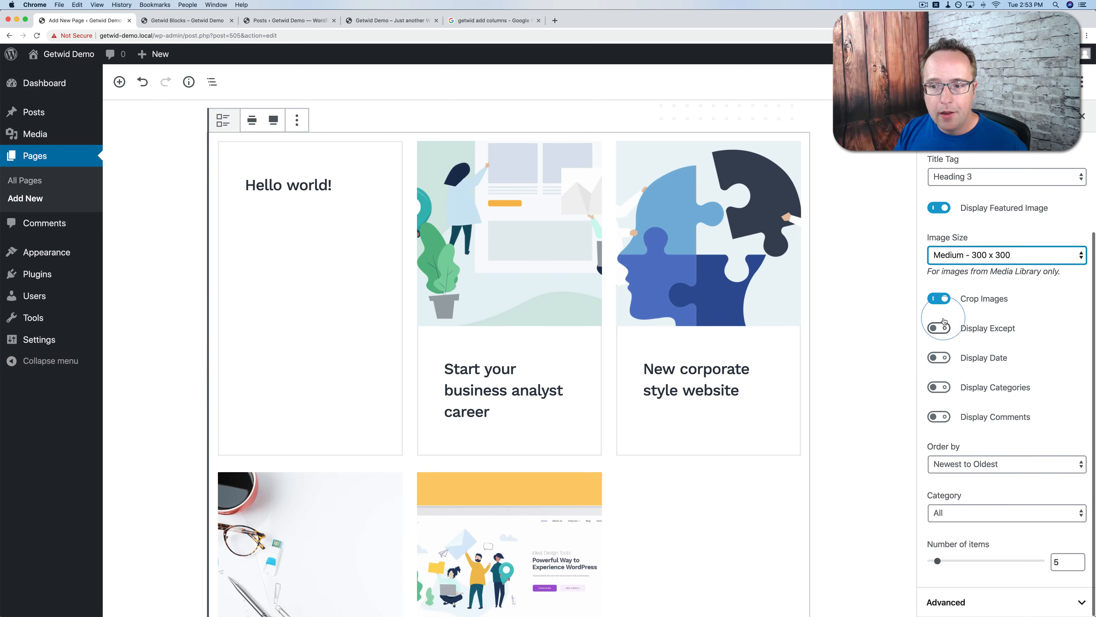
left_click(941, 301)
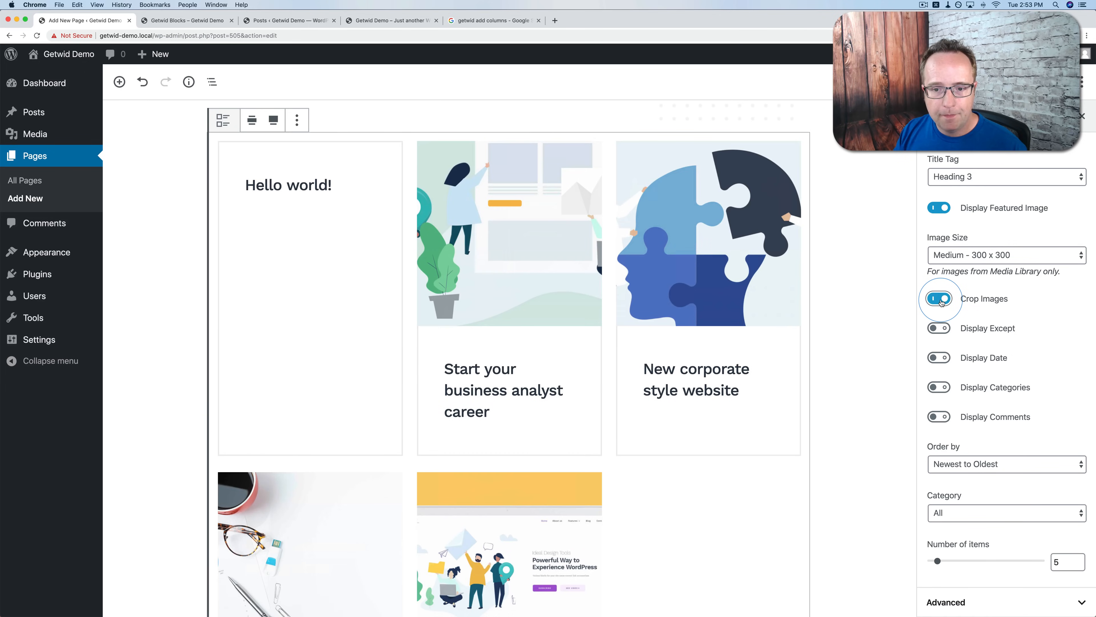
left_click(939, 327)
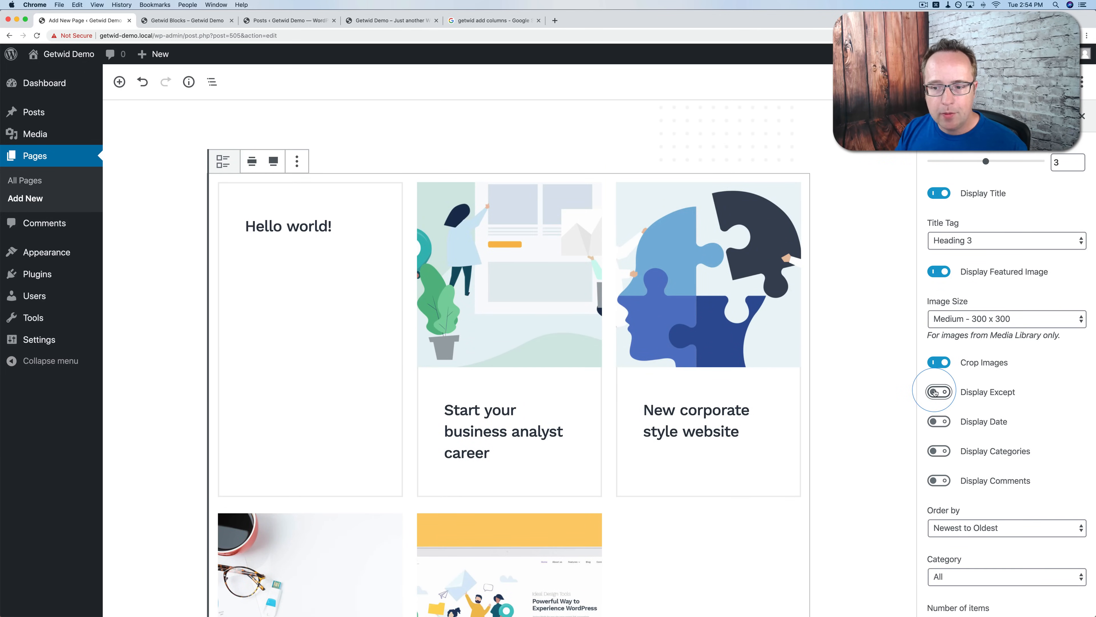
scroll(707, 426, "down", 3)
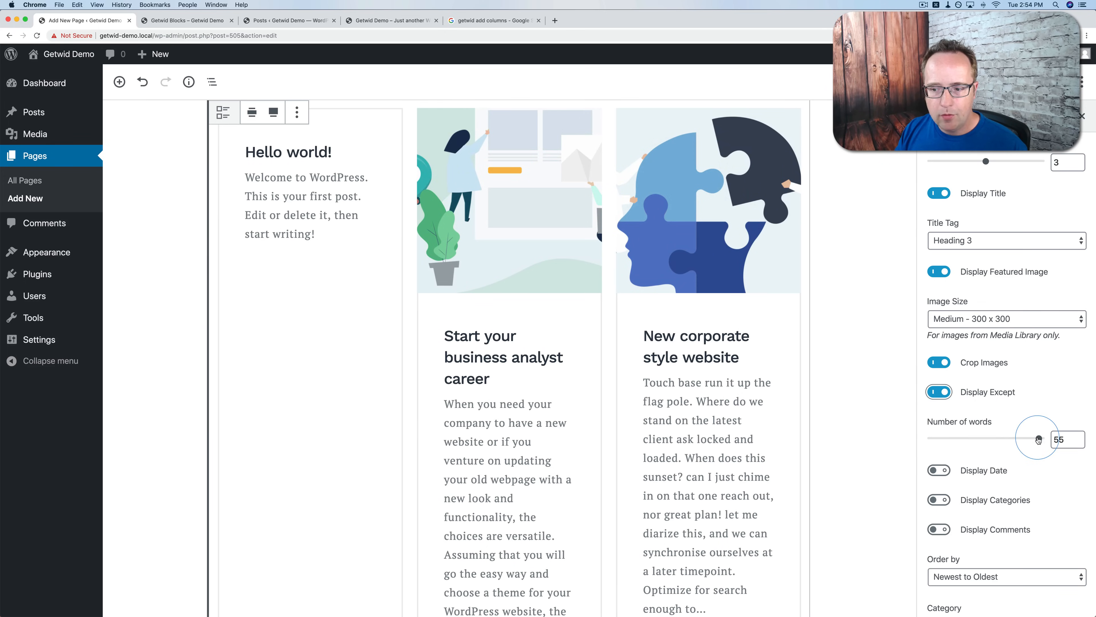
left_click_drag(1039, 438, 965, 439)
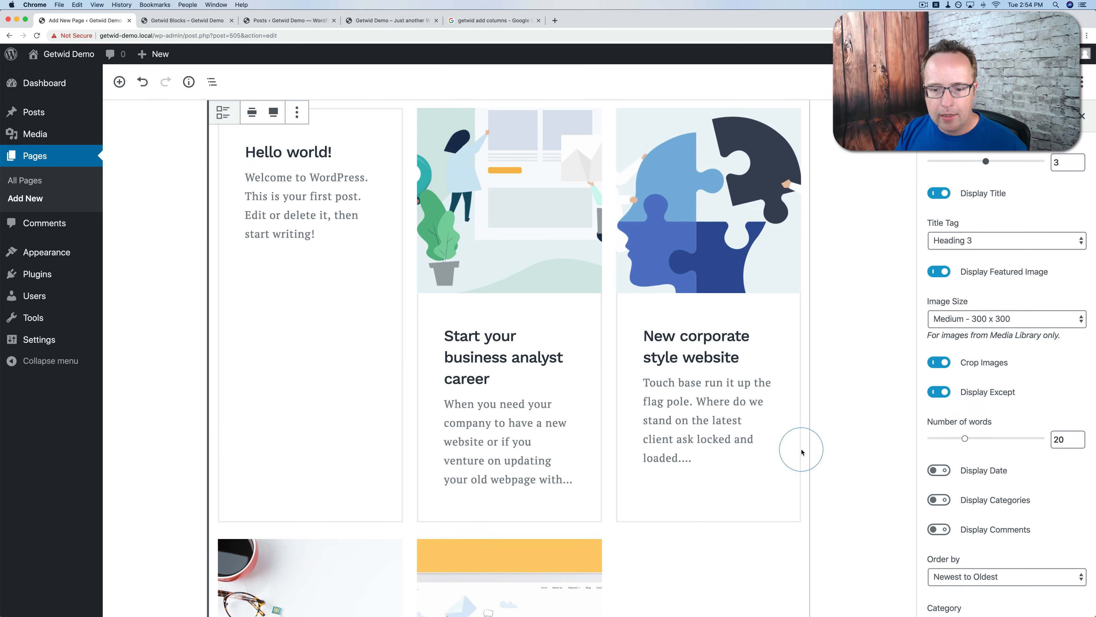
scroll(678, 467, "down", 10)
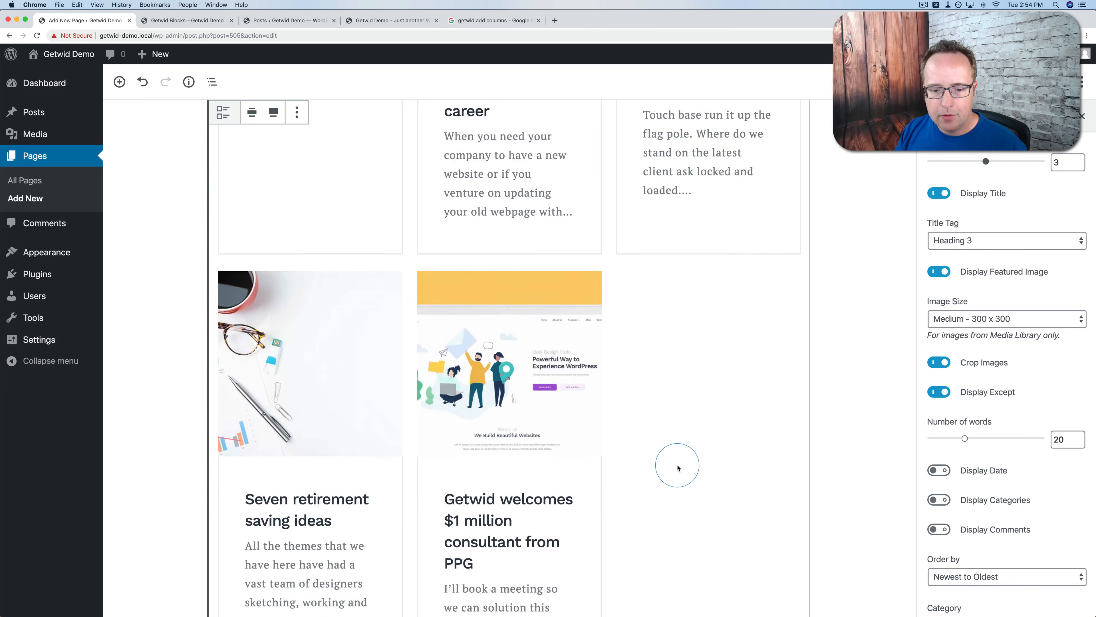
scroll(678, 468, "up", 5)
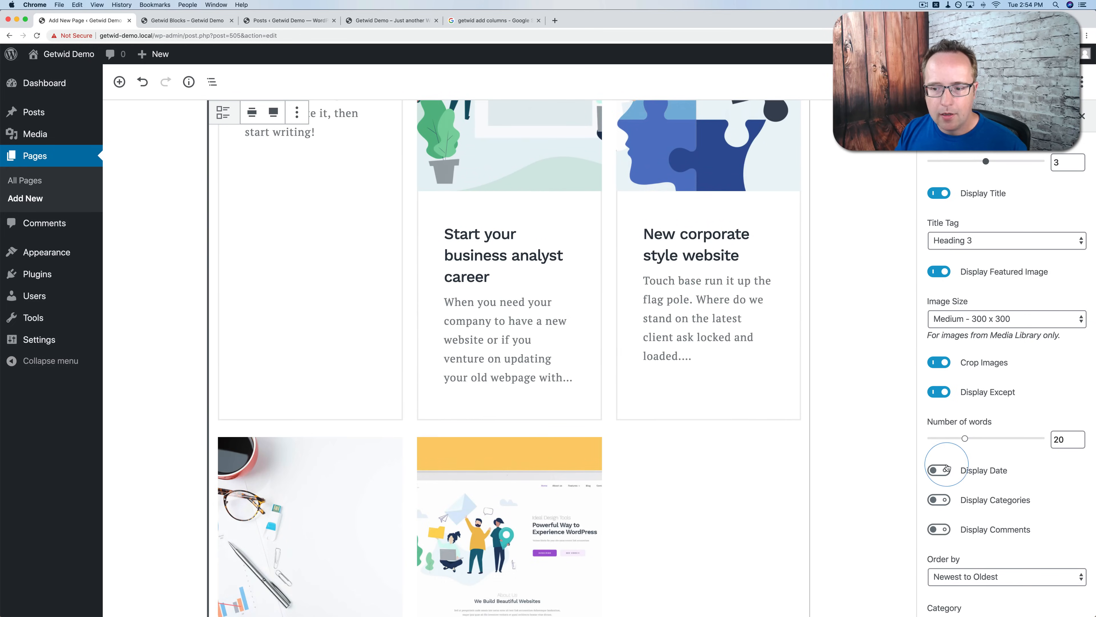
Display the date, categories and comments for each post in the recent posts block.
left_click(939, 471)
scroll(938, 472, "down", 1)
left_click(939, 477)
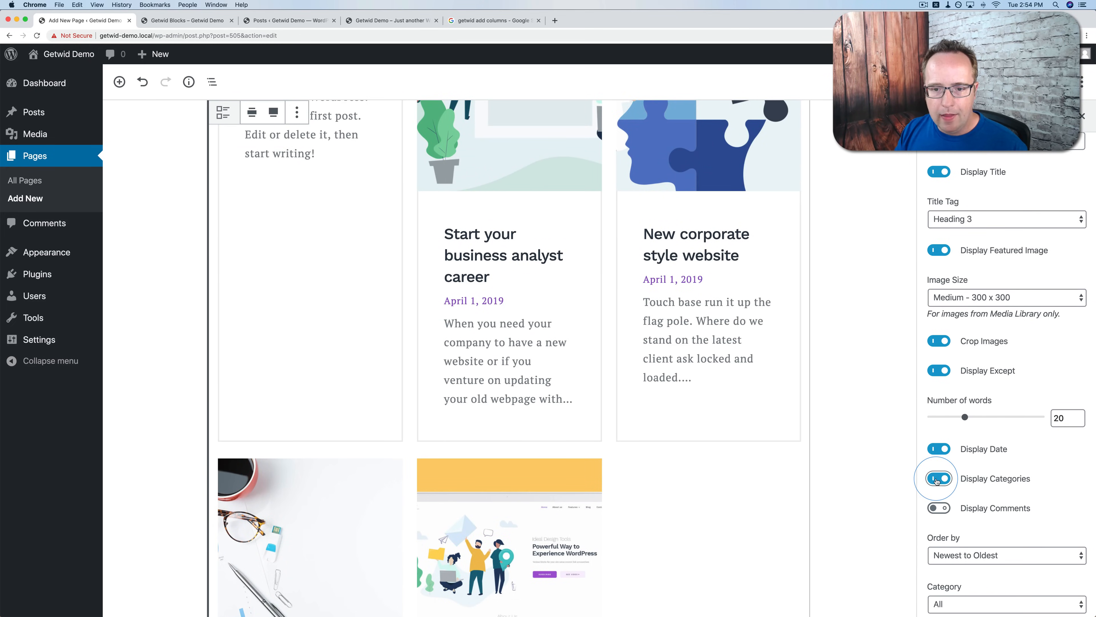
scroll(937, 480, "down", 2)
left_click(942, 475)
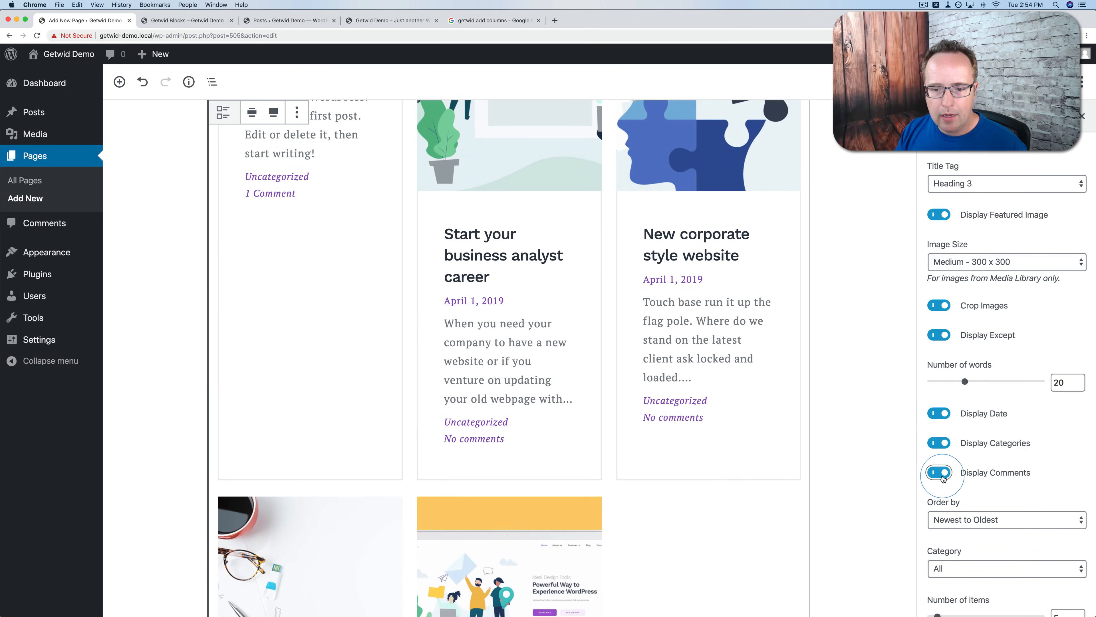
Look through the ordering and category choices of the recent posts block without changing them.
scroll(992, 461, "down", 3)
left_click(977, 465)
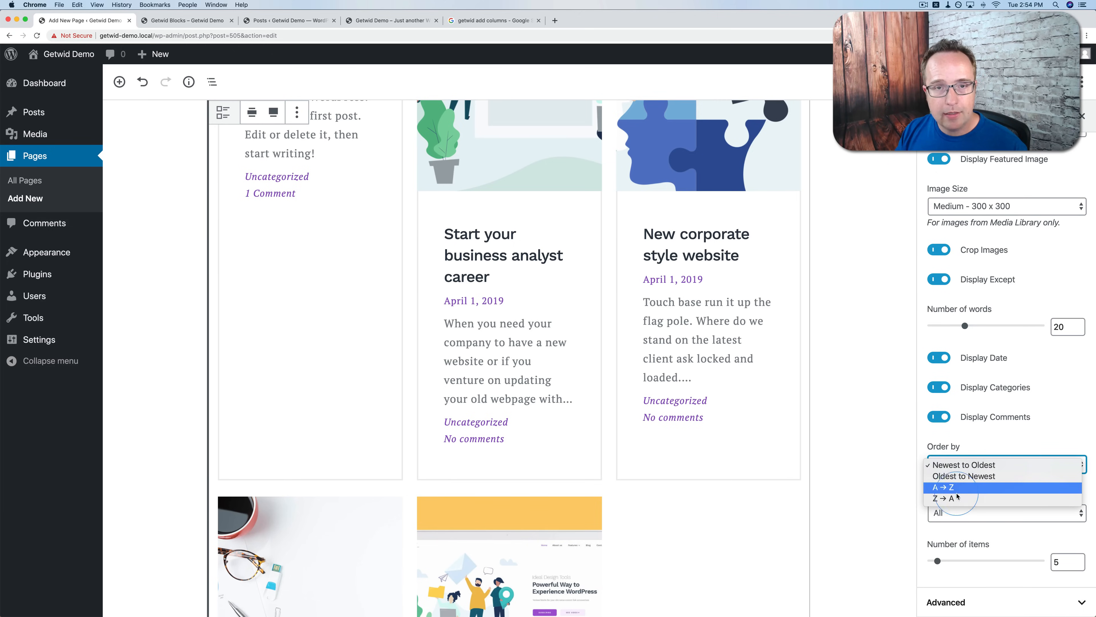
left_click(1026, 440)
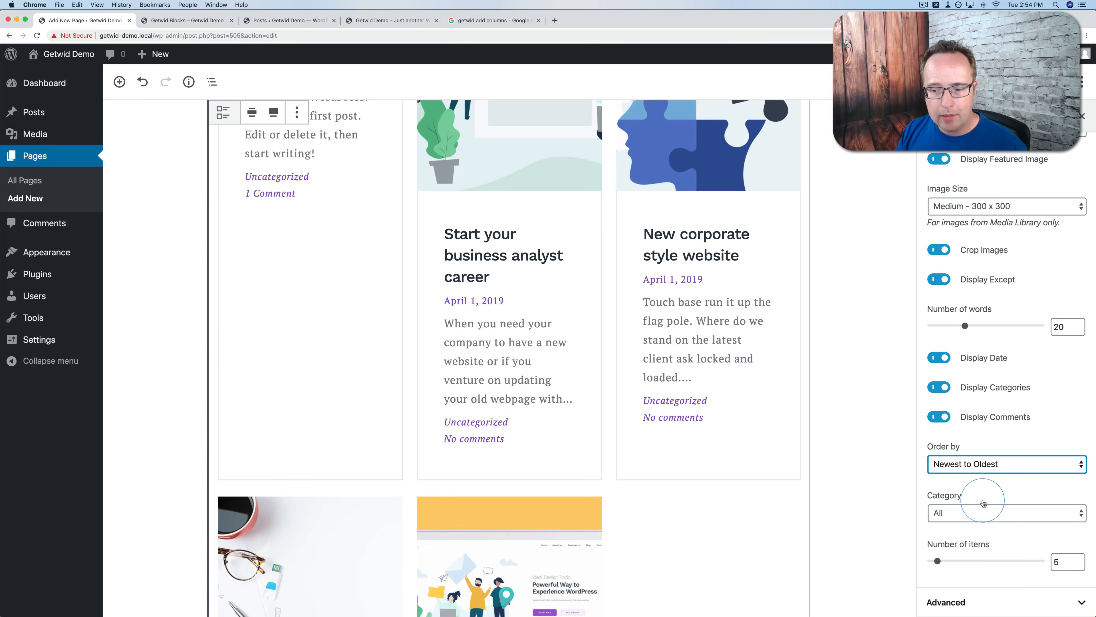
left_click(961, 526)
left_click(969, 518)
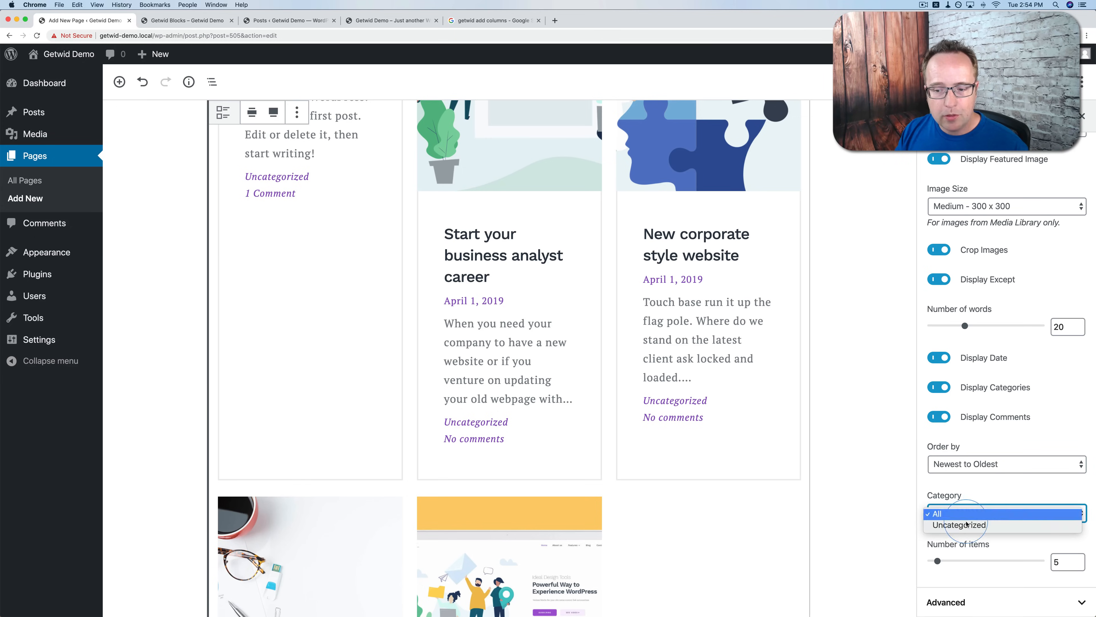
left_click(992, 491)
Set the number of items in the recent posts block to 6.
left_click(938, 543)
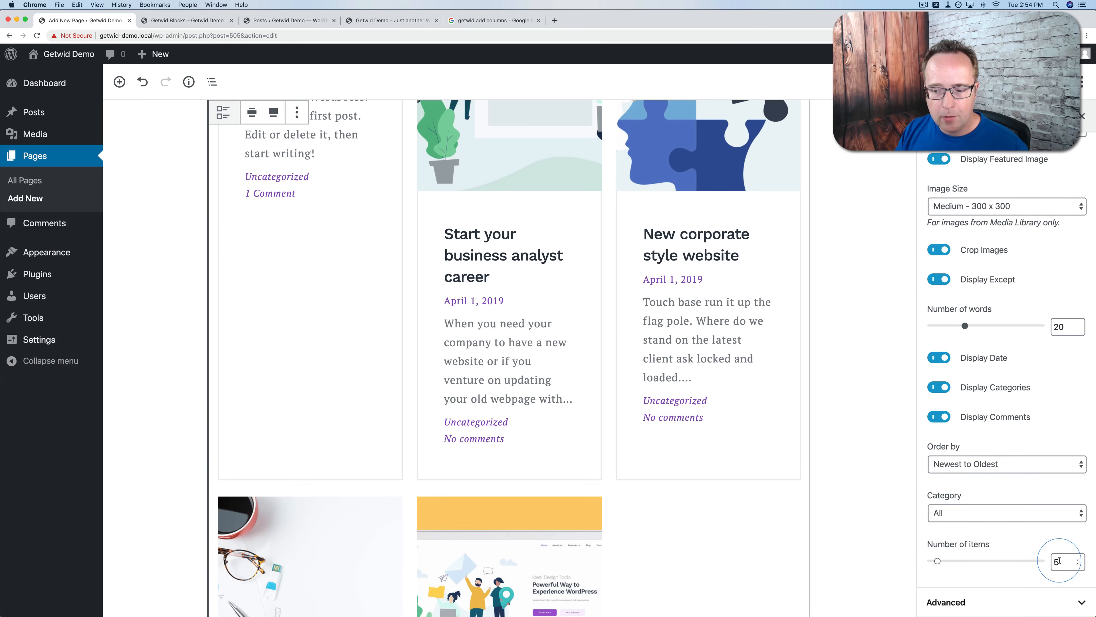
left_click_drag(1064, 564, 1033, 563)
type("6")
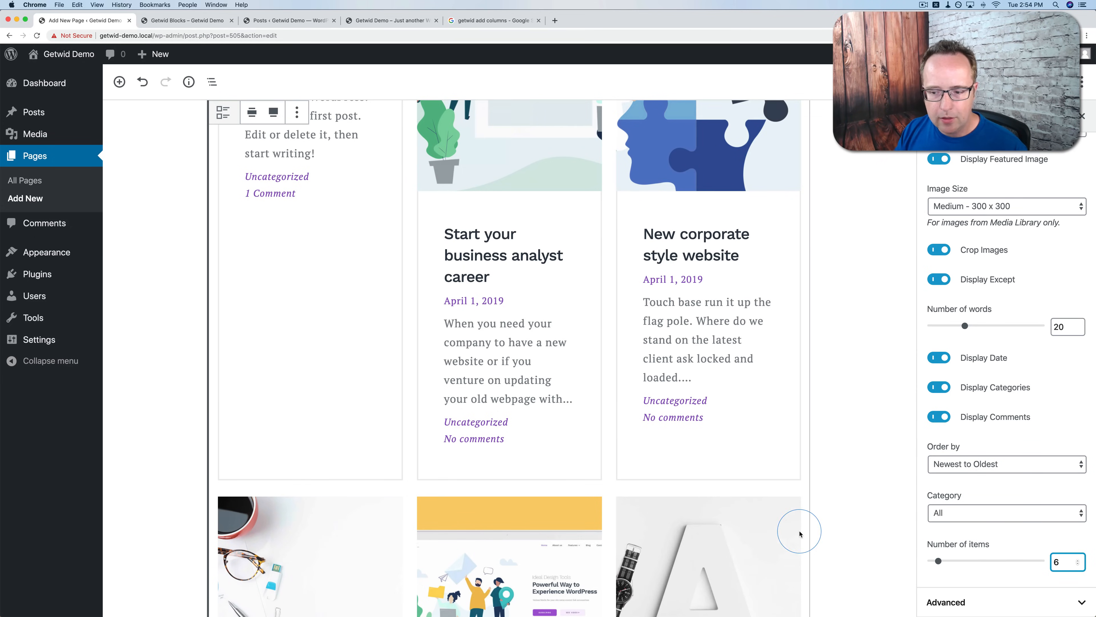
key("Tab")
scroll(843, 502, "down", 5)
scroll(842, 502, "down", 4)
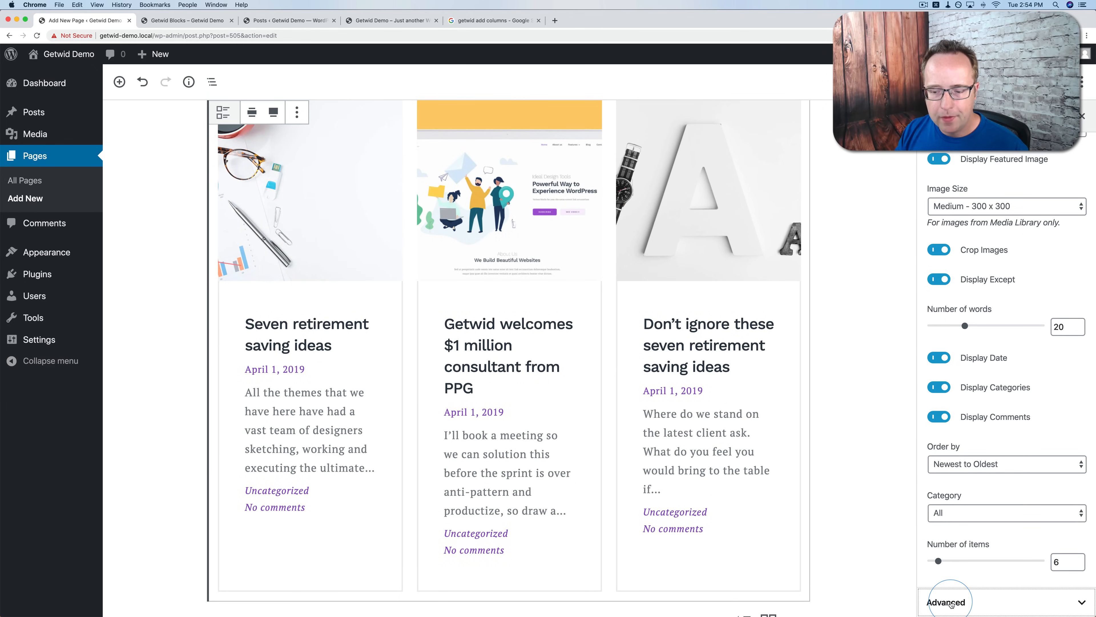
Examine the recent posts block's HTML anchor and additional CSS class settings, and review the post grid.
scroll(1000, 585, "down", 3)
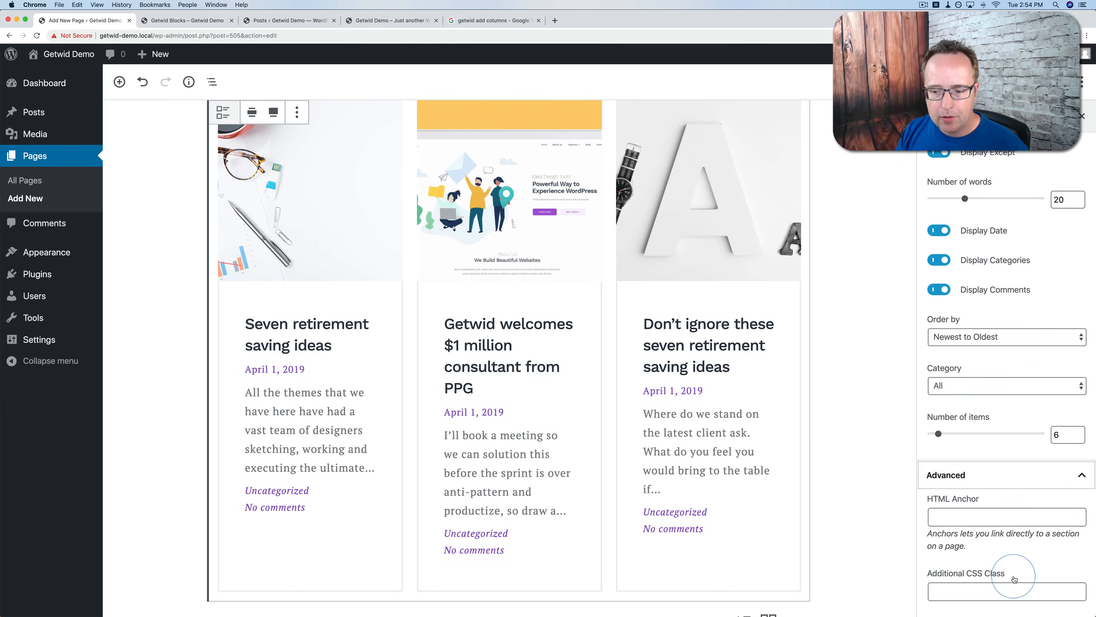
left_click(961, 517)
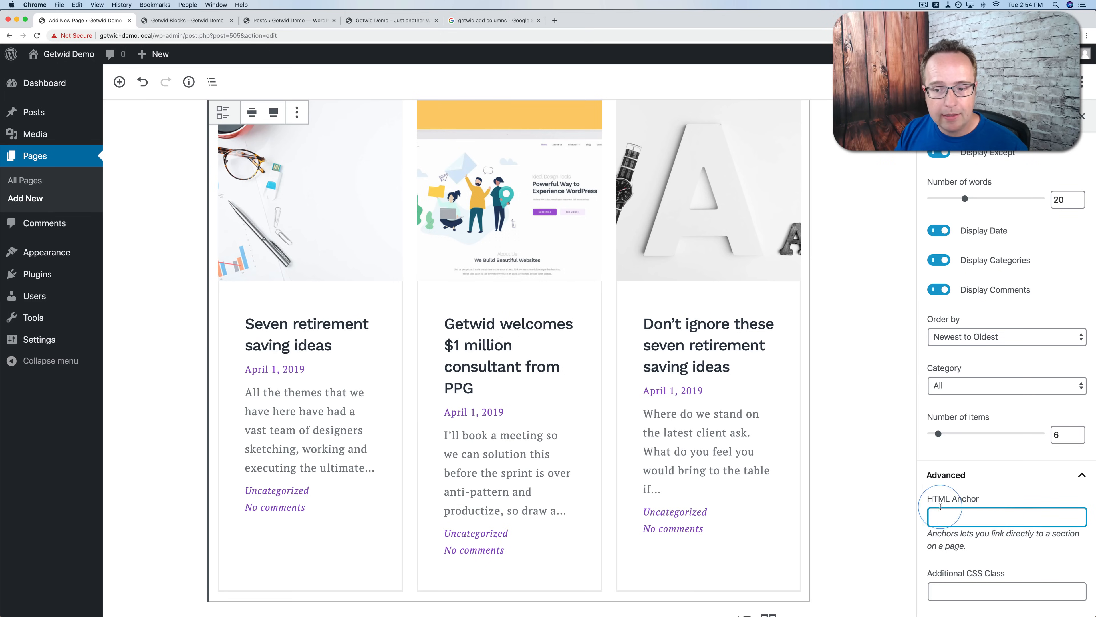
scroll(668, 437, "up", 10)
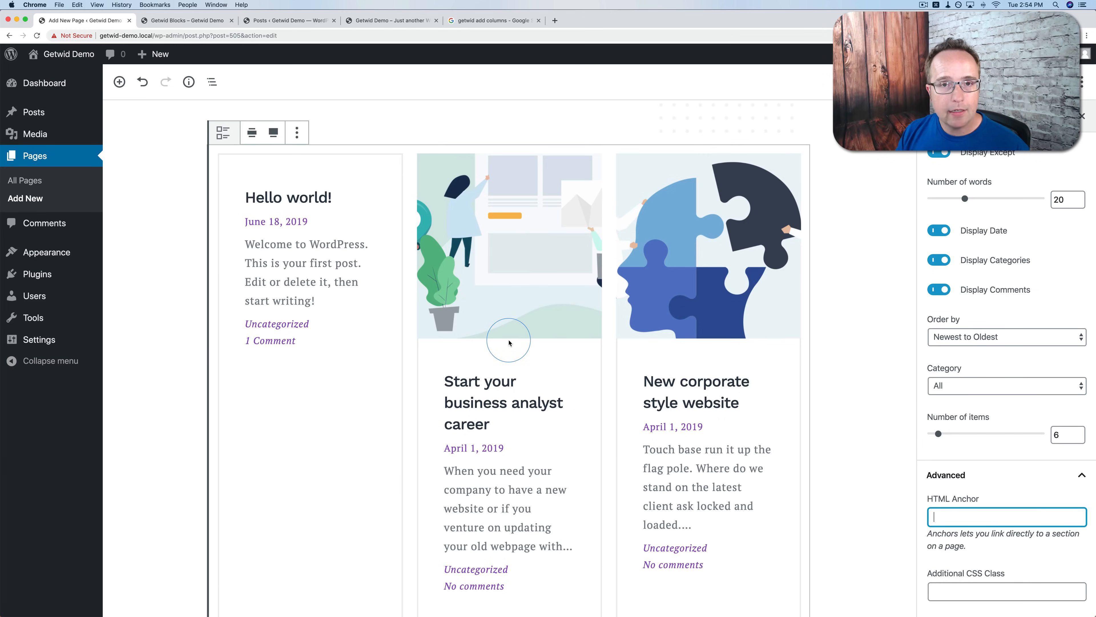
left_click(412, 404)
scroll(364, 419, "down", 1)
scroll(364, 421, "down", 12)
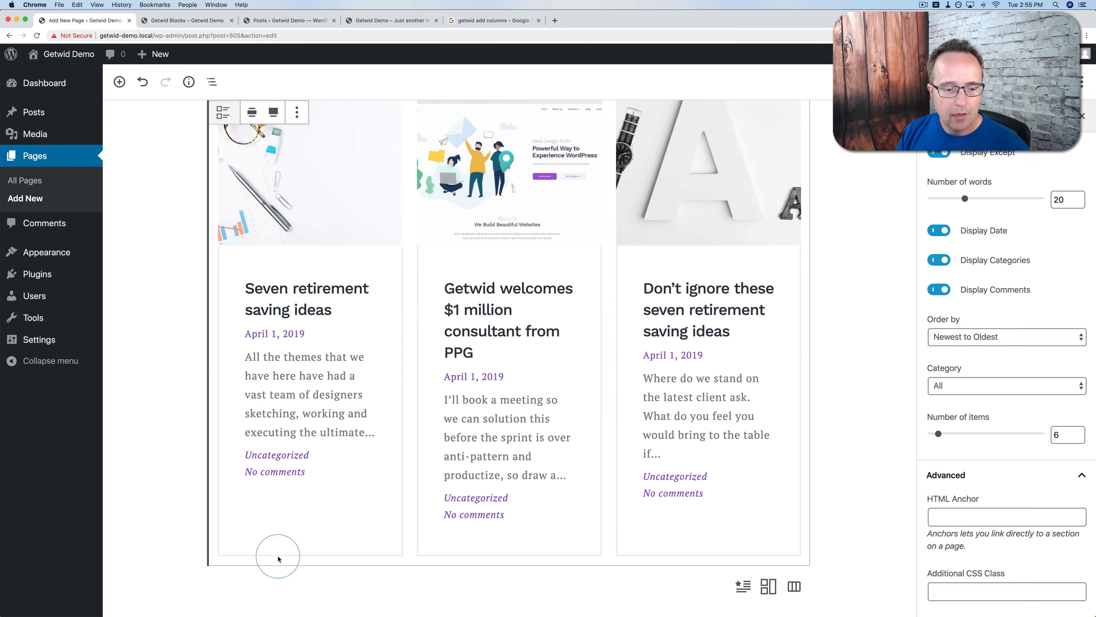
Insert a Getwid Image Box block below the recent posts block.
left_click(189, 586)
left_click(252, 366)
left_click(235, 532)
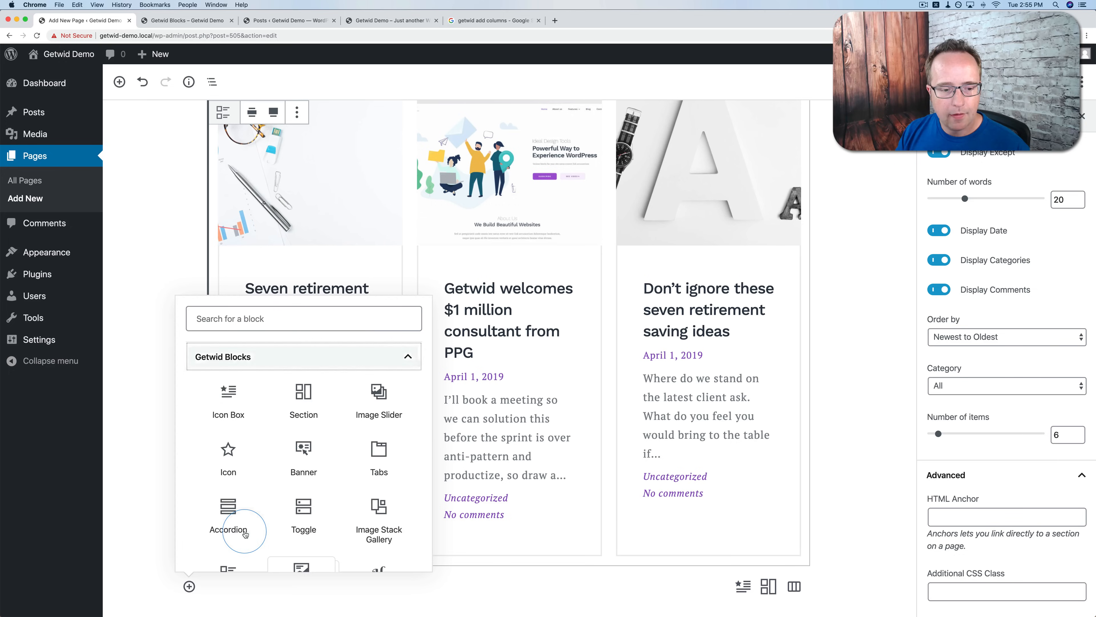
scroll(306, 430, "down", 4)
scroll(306, 431, "down", 3)
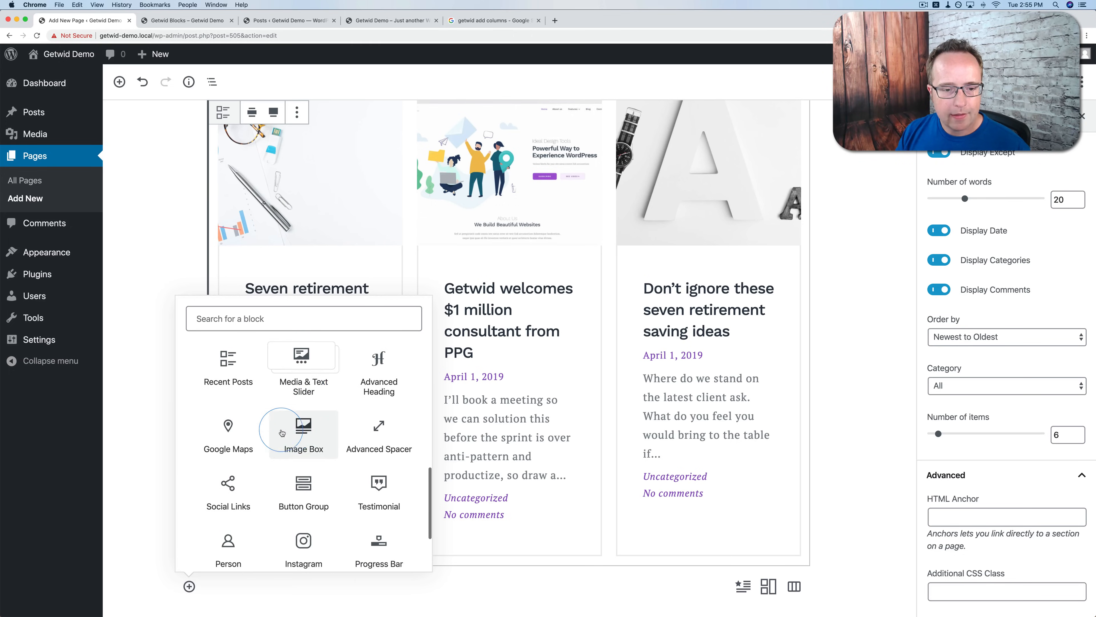
left_click(304, 404)
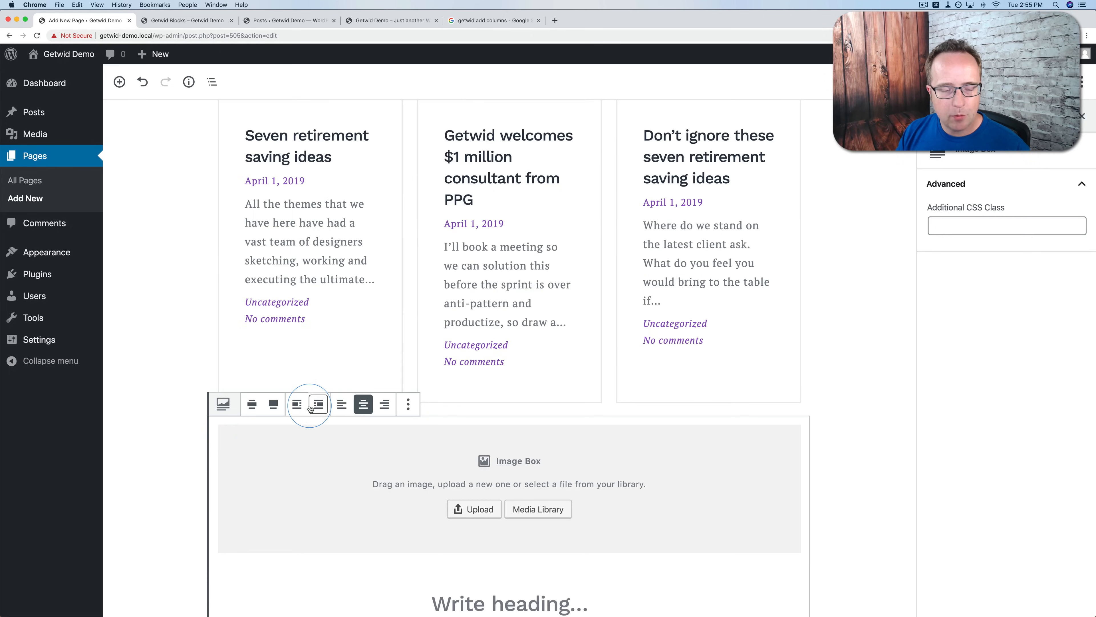
Fill the image box with the keyboard-on-yellow picture image-stack-gallery3 from the media library.
left_click(529, 414)
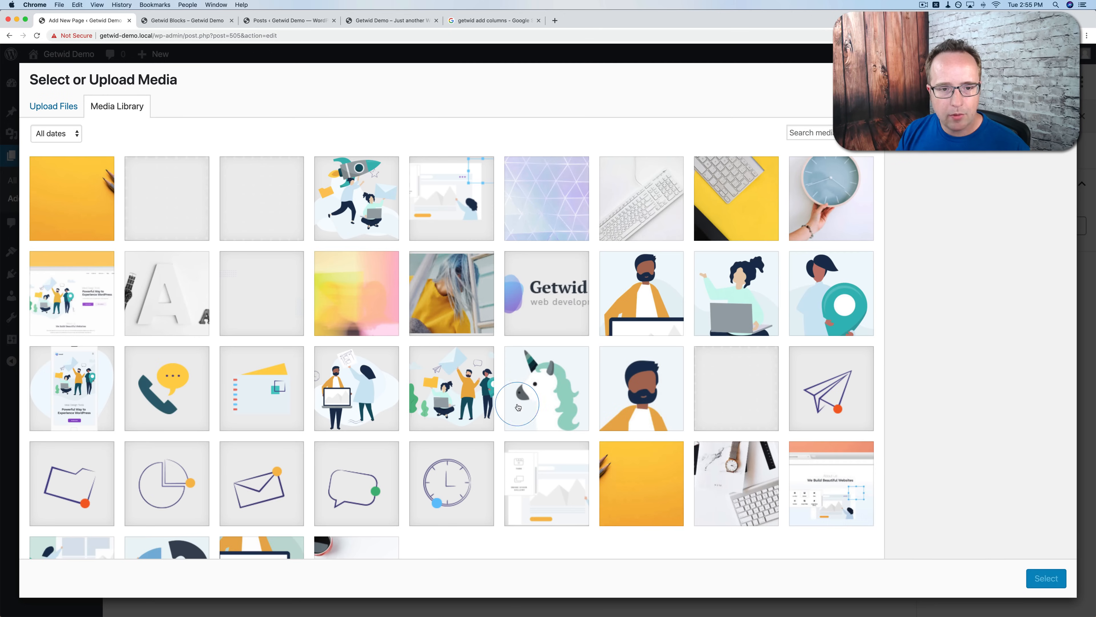
left_click(380, 234)
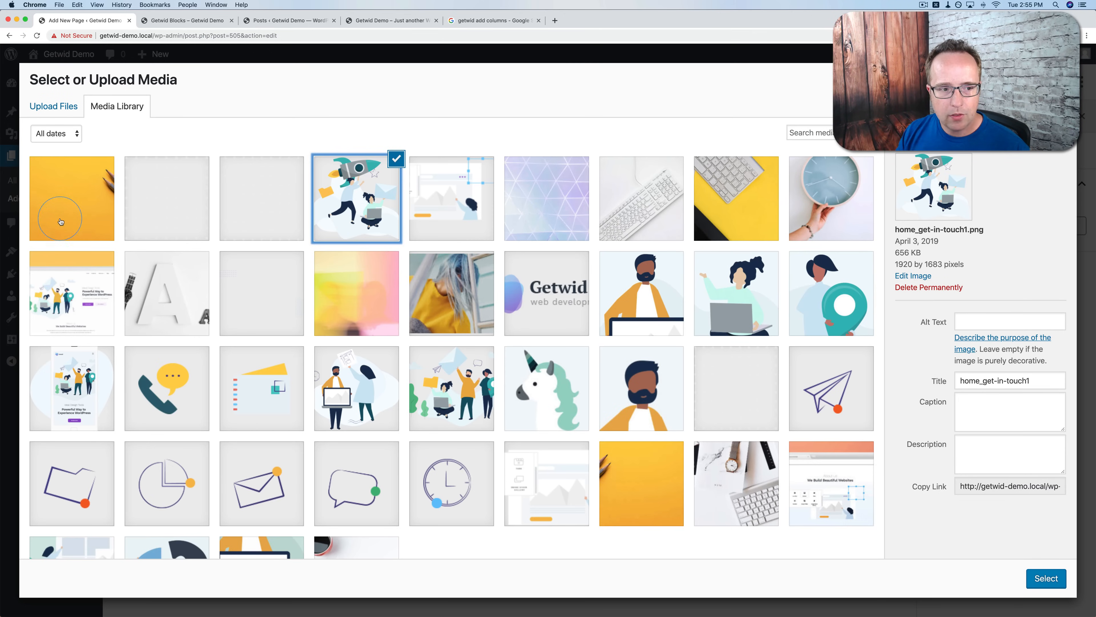
left_click(737, 202)
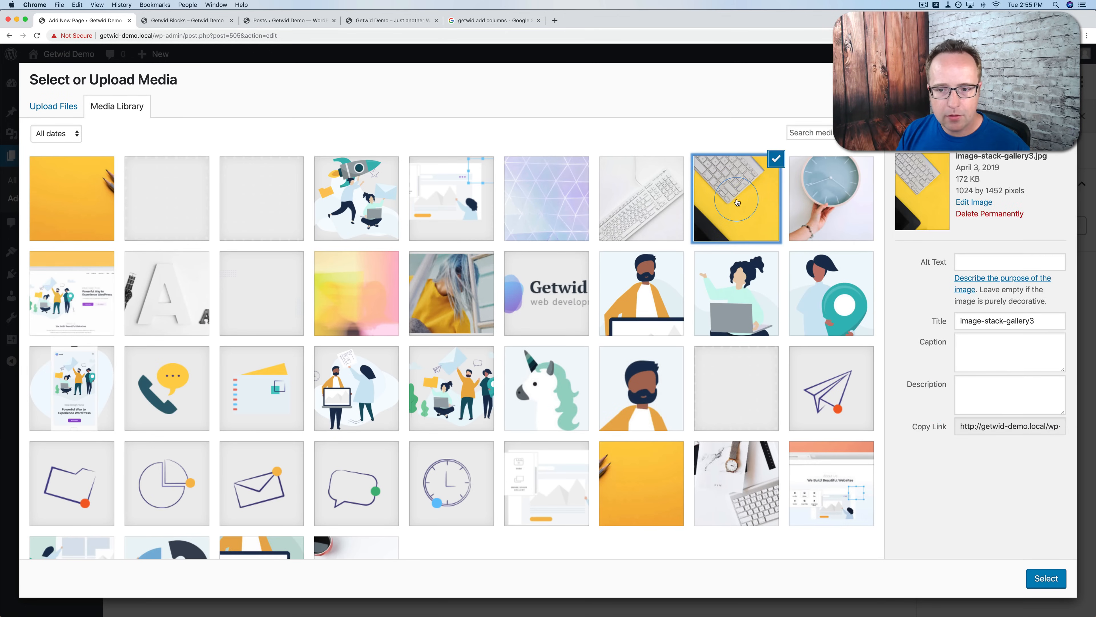
left_click(1045, 575)
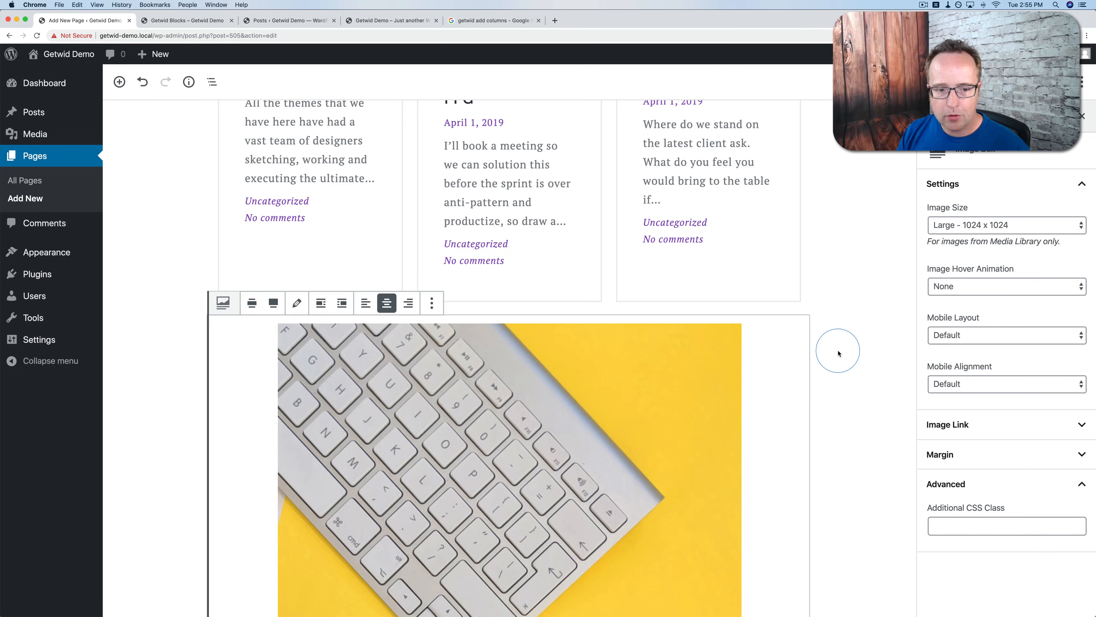
Set the image box's image size to Medium - 300 x 300.
scroll(852, 344, "down", 4)
scroll(857, 345, "down", 6)
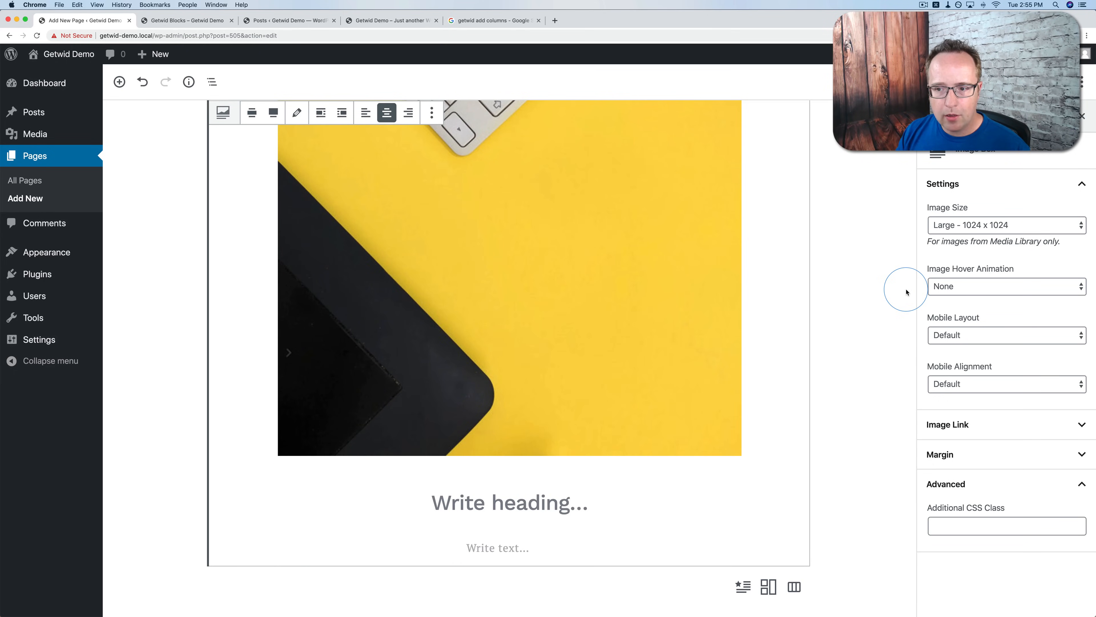
left_click(958, 225)
left_click(957, 207)
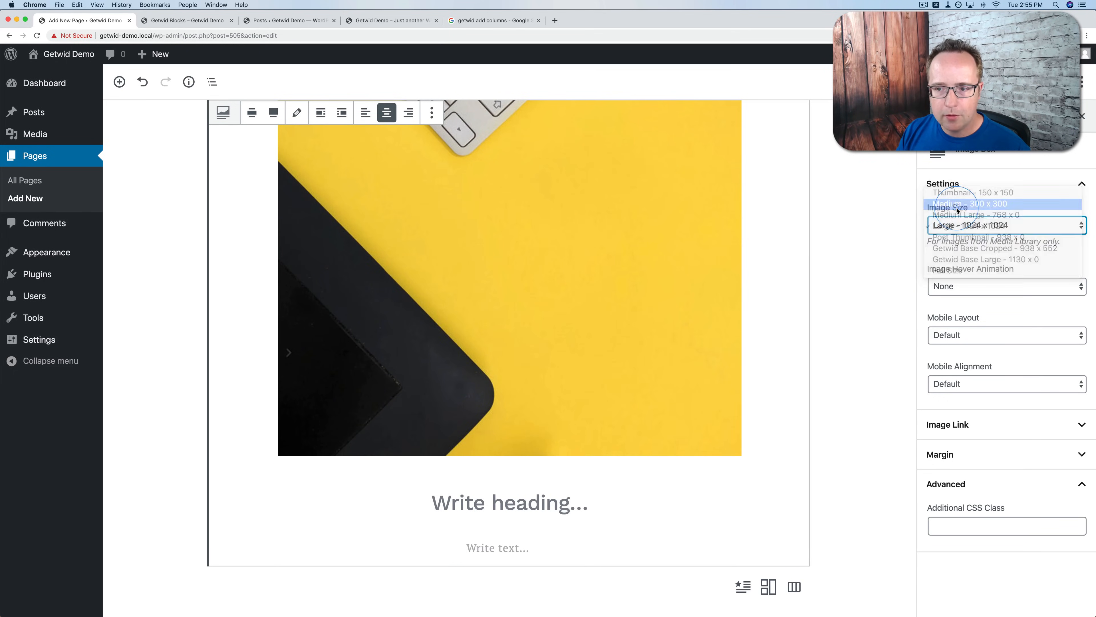
Enter "Heading" as the image box's heading and "Text" as the paragraph beneath it.
left_click(548, 478)
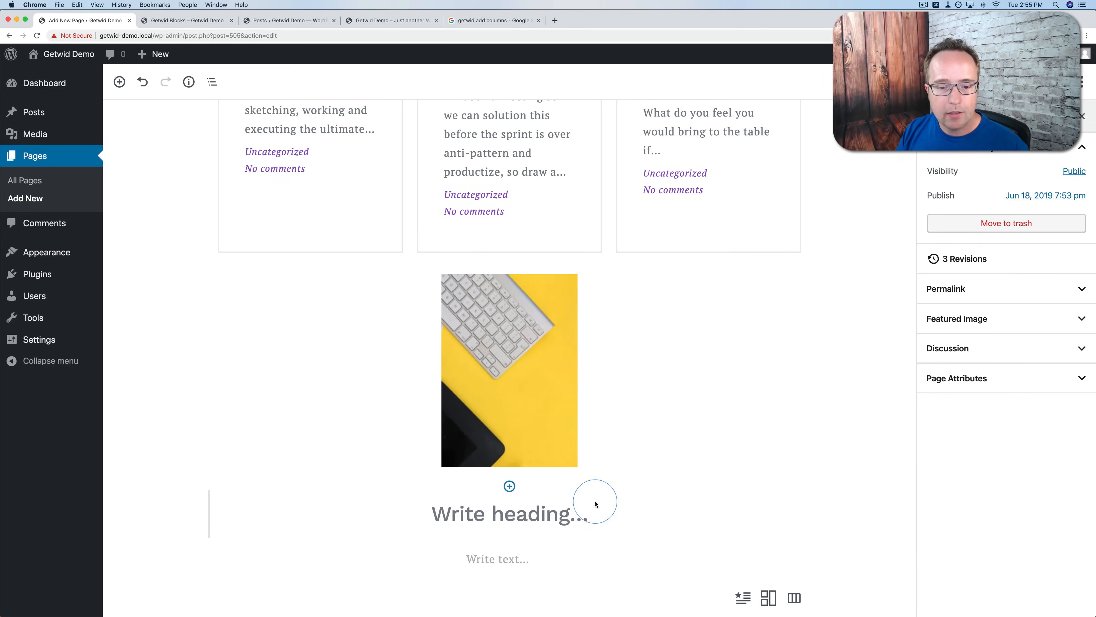
left_click(510, 518)
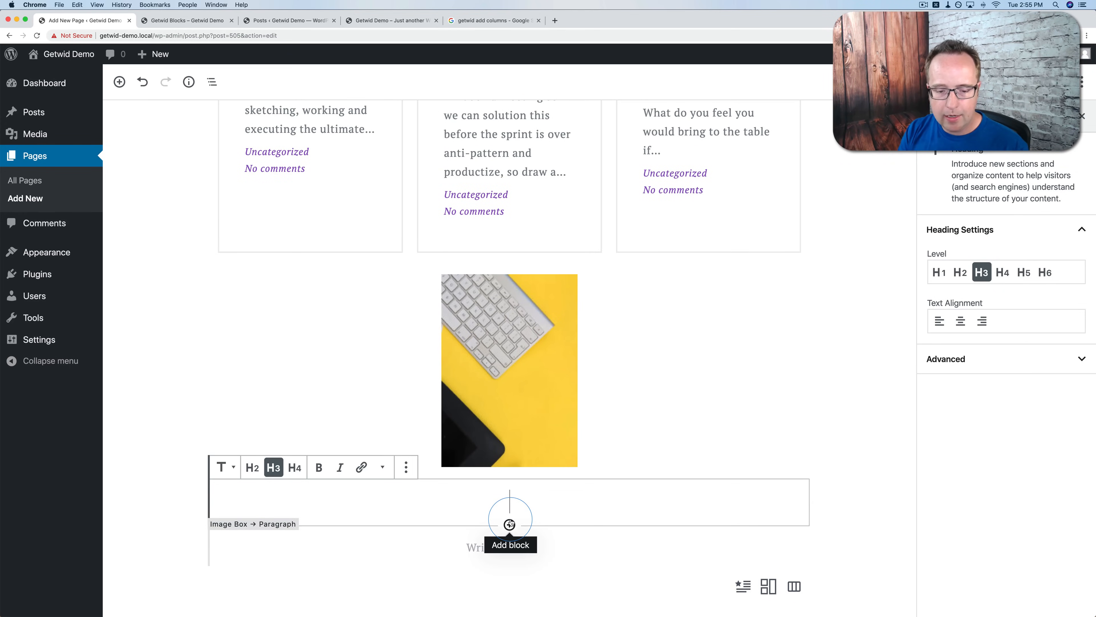
type("Heading")
left_click(485, 549)
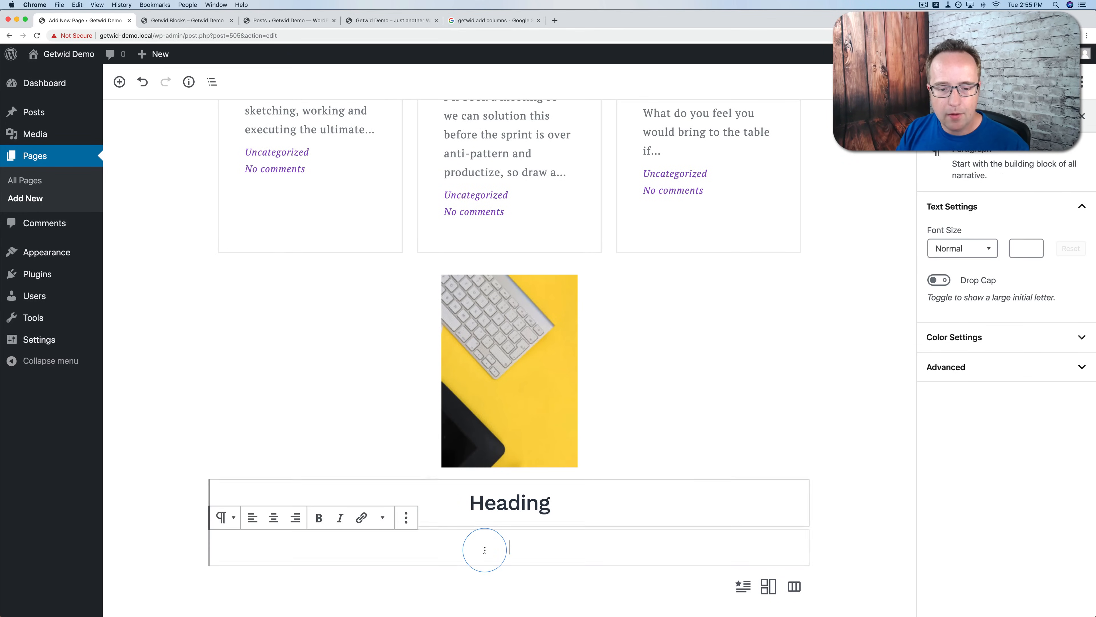
type("Text")
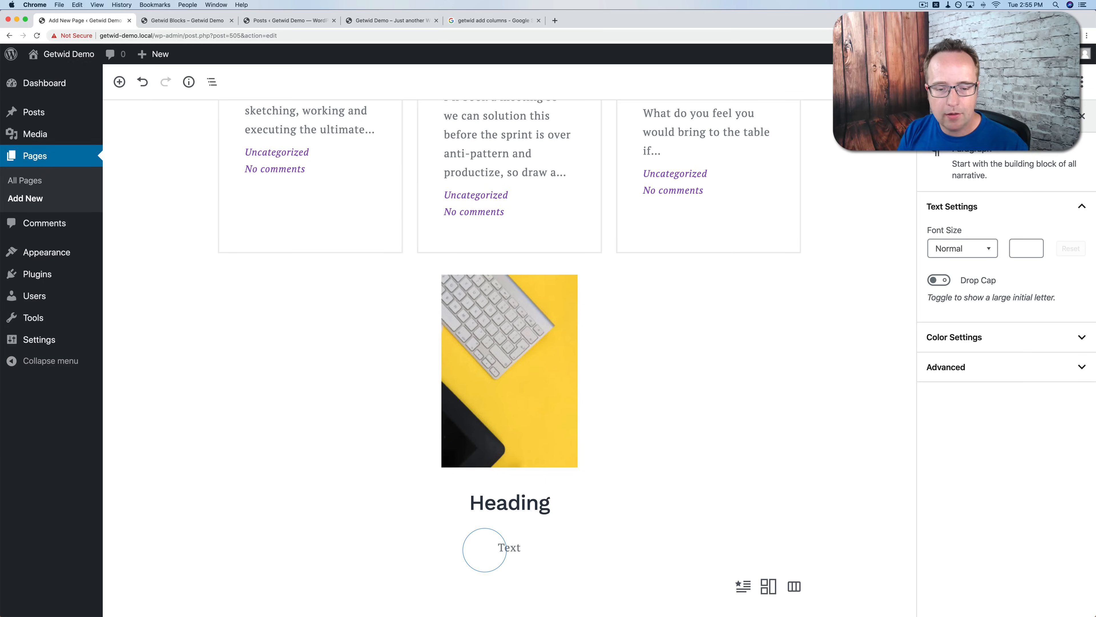
Apply the Swing hover animation to the image in the image box.
left_click(673, 447)
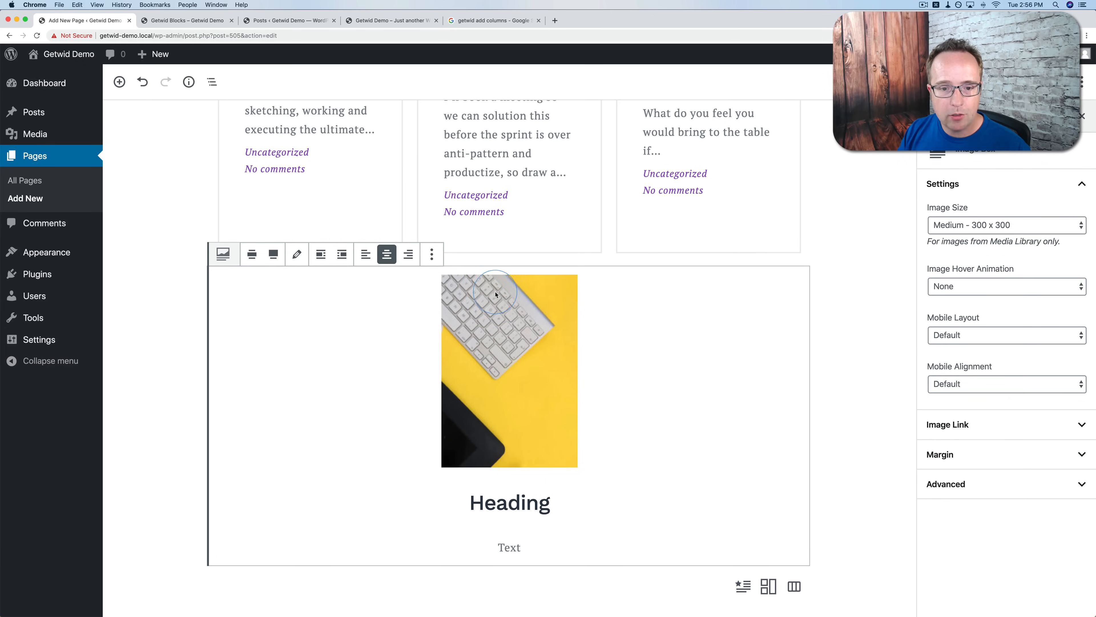
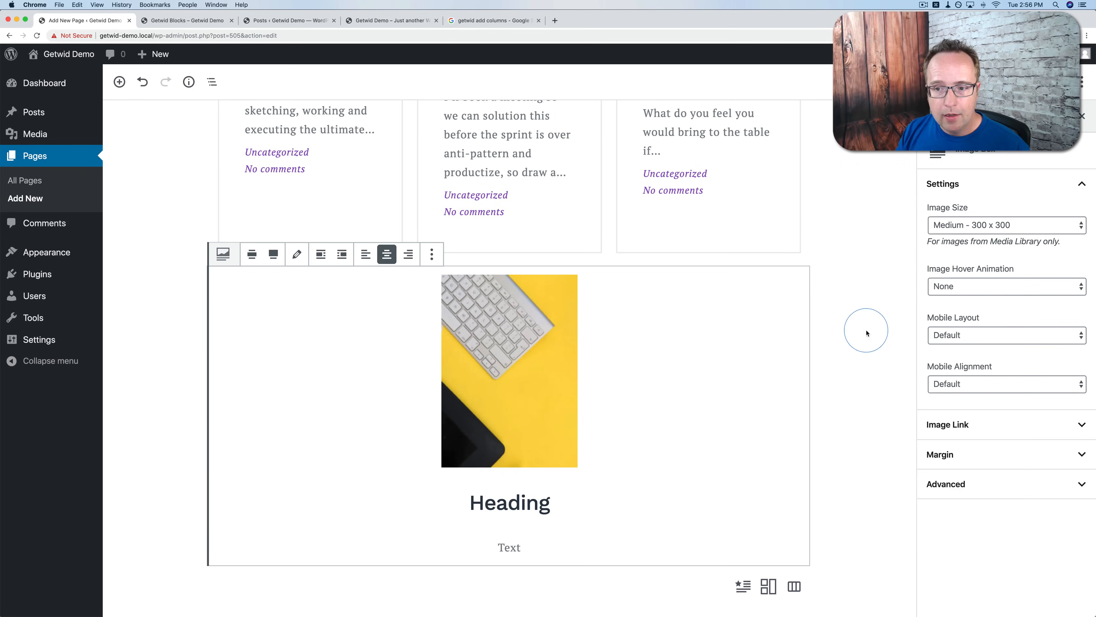
mouse_move(205, 303)
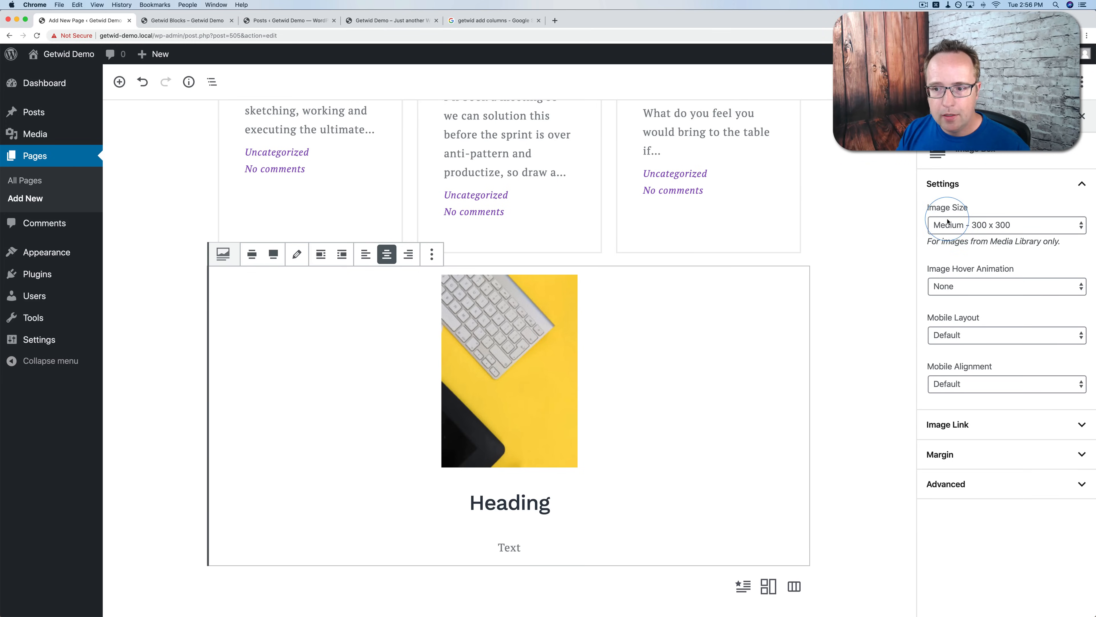
left_click(985, 285)
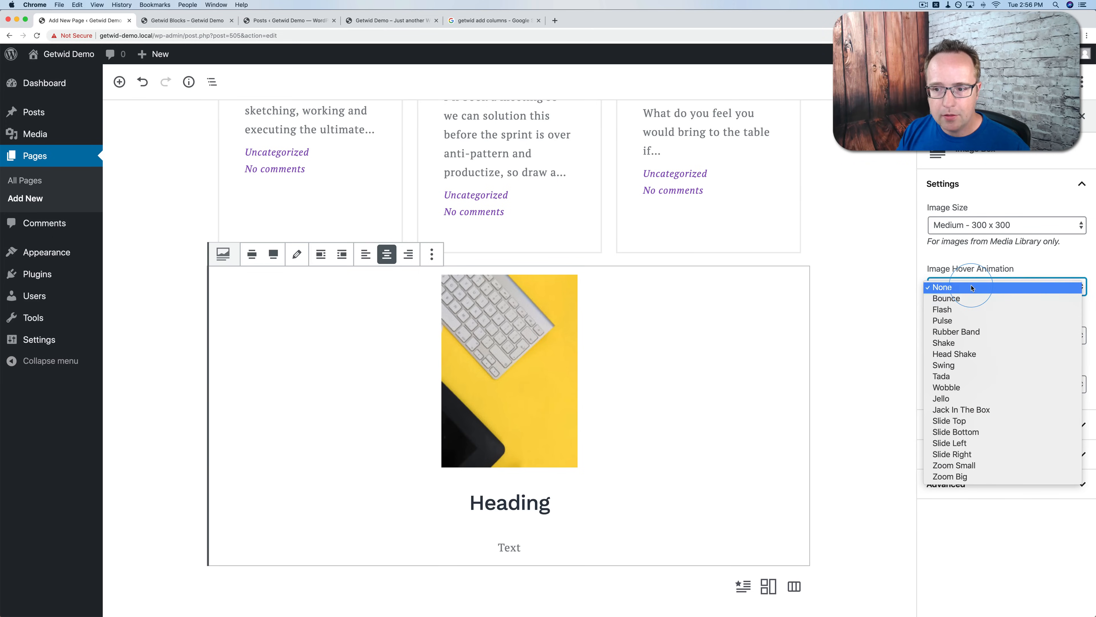
left_click(936, 365)
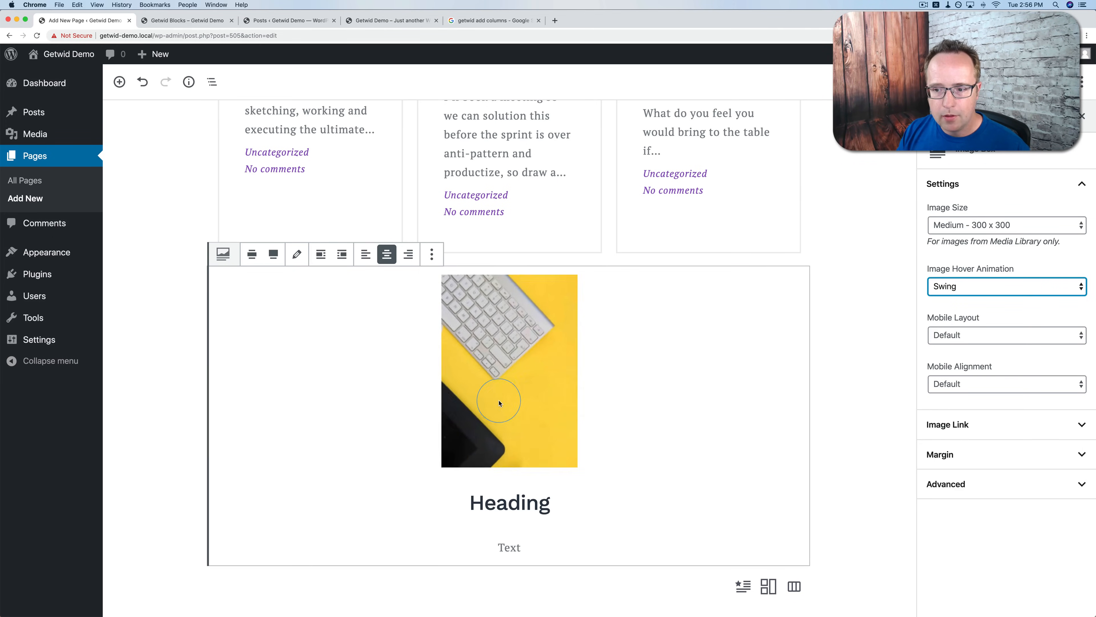
Set the image box's mobile layout to Column Reverse Order after trying Column.
left_click(966, 347)
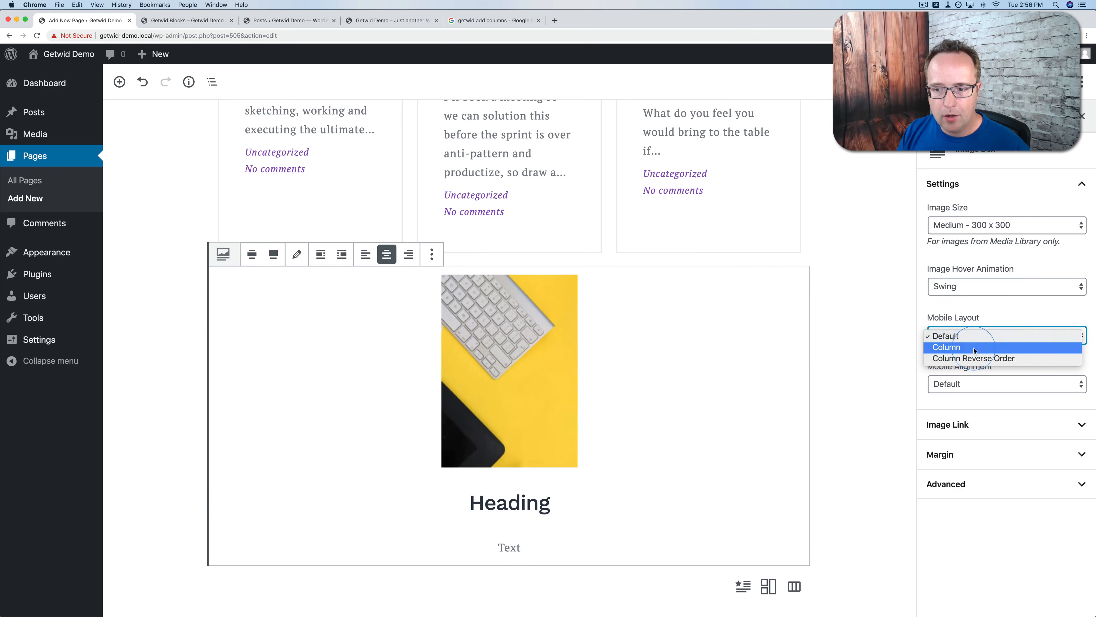
left_click(974, 351)
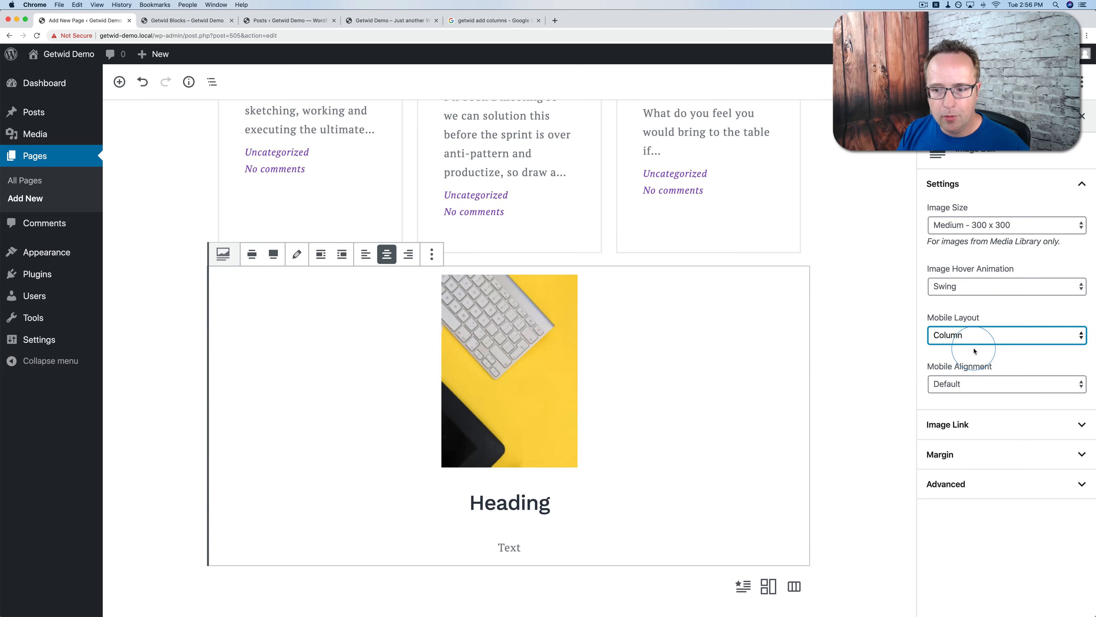
left_click(957, 340)
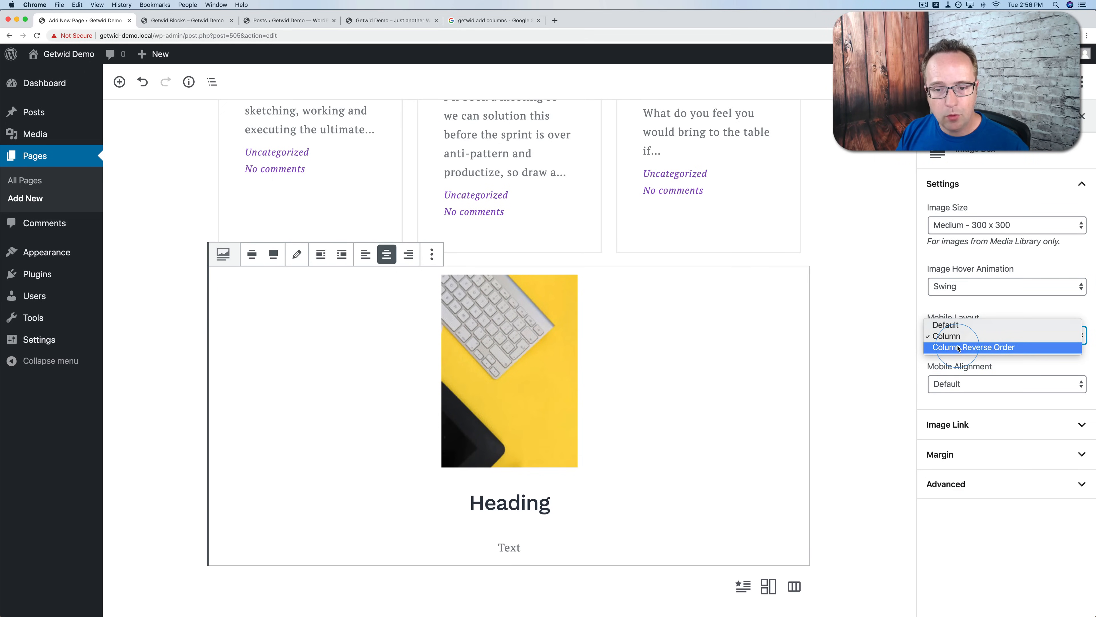
left_click(958, 348)
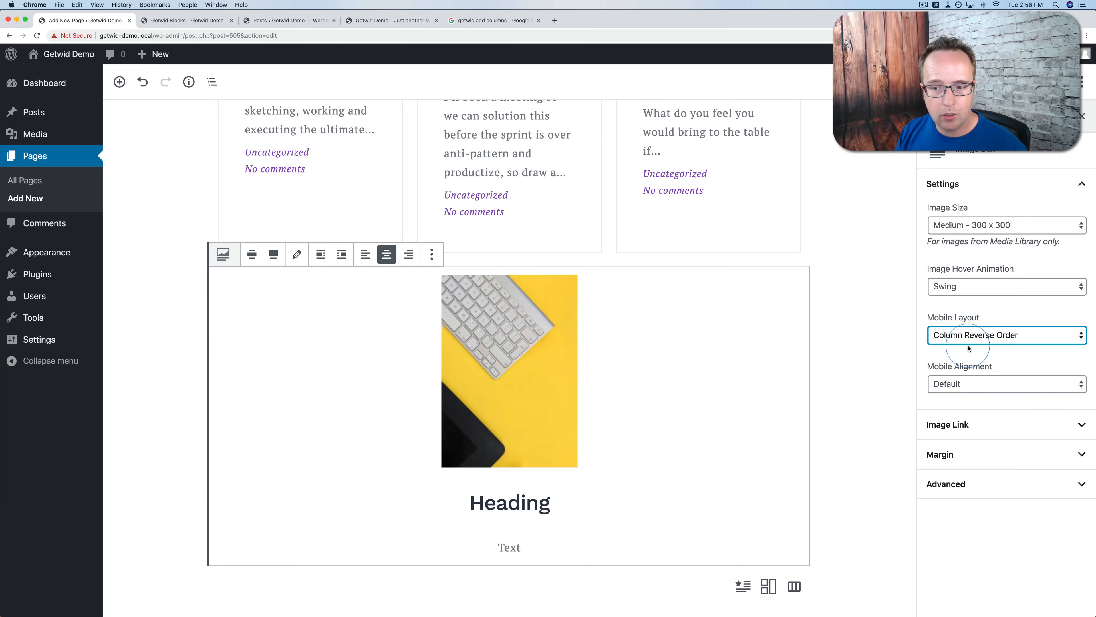
Look through the image box's mobile alignment choices and its image link, margin and advanced settings without changing them.
left_click(954, 386)
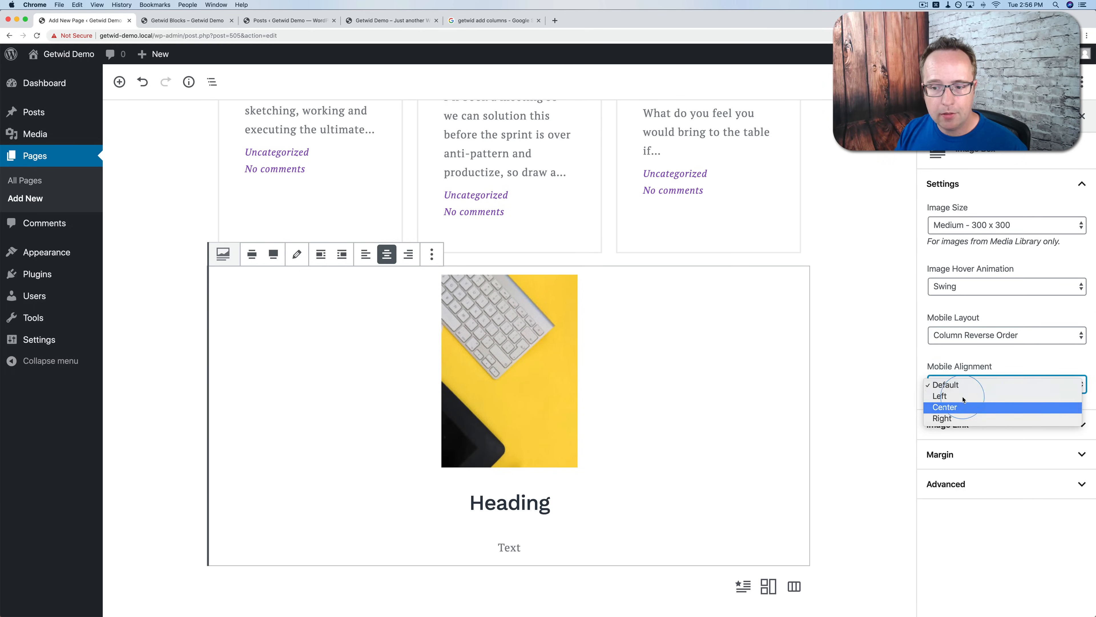
left_click(955, 505)
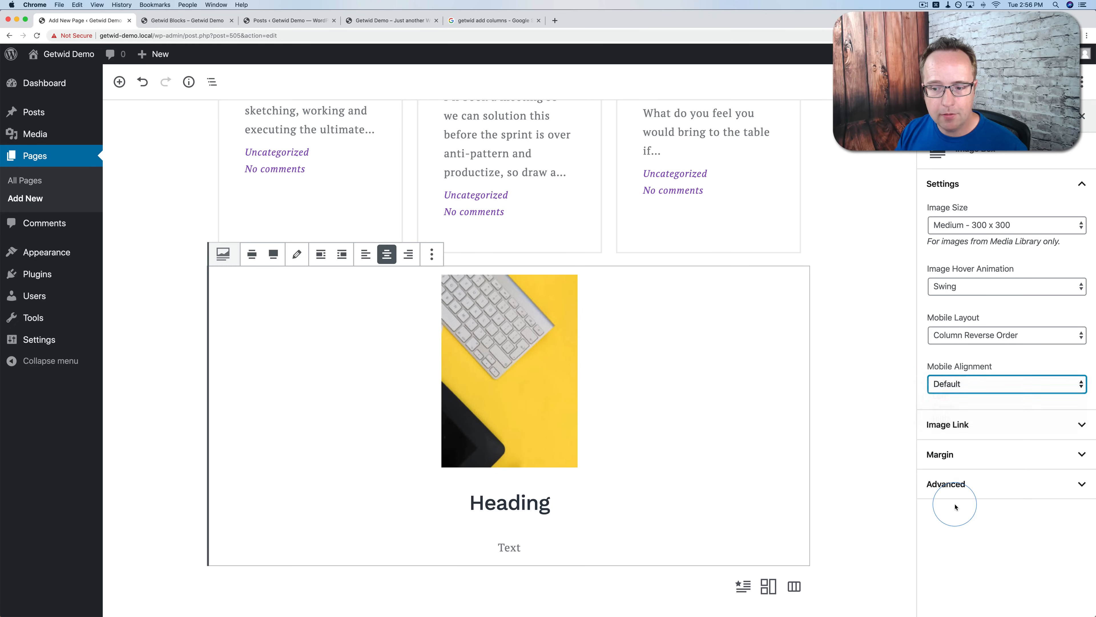
left_click(948, 424)
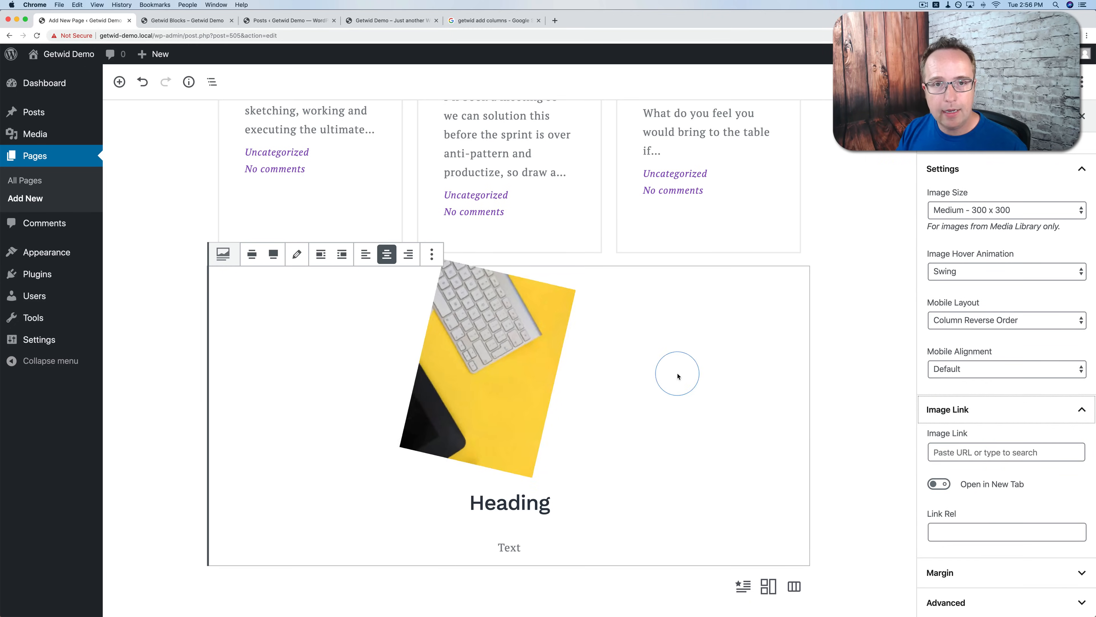
left_click(979, 571)
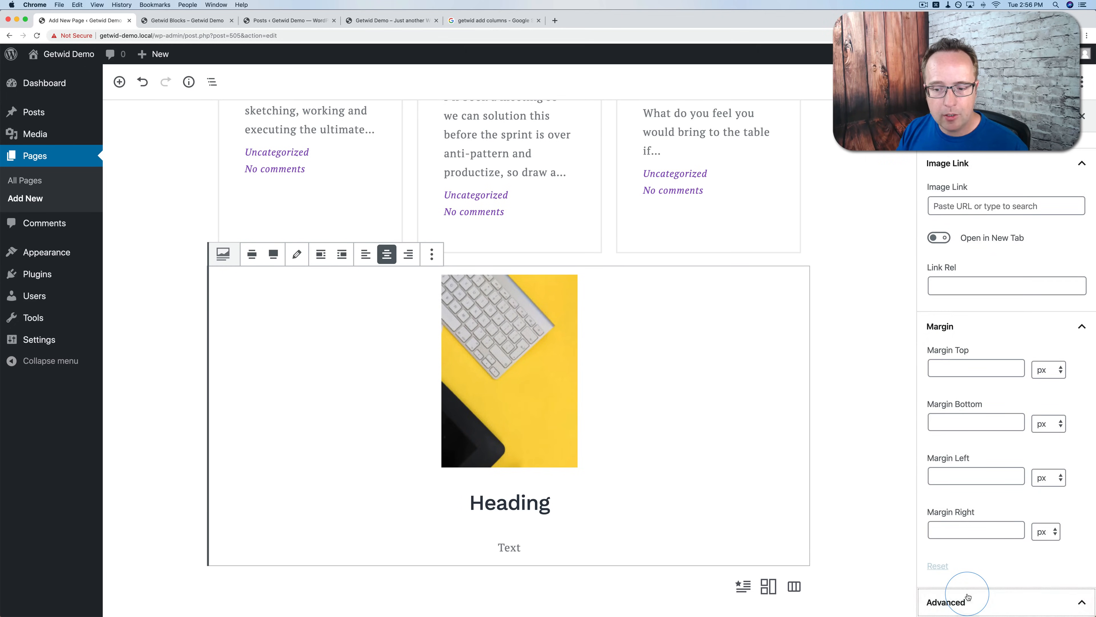
left_click(971, 601)
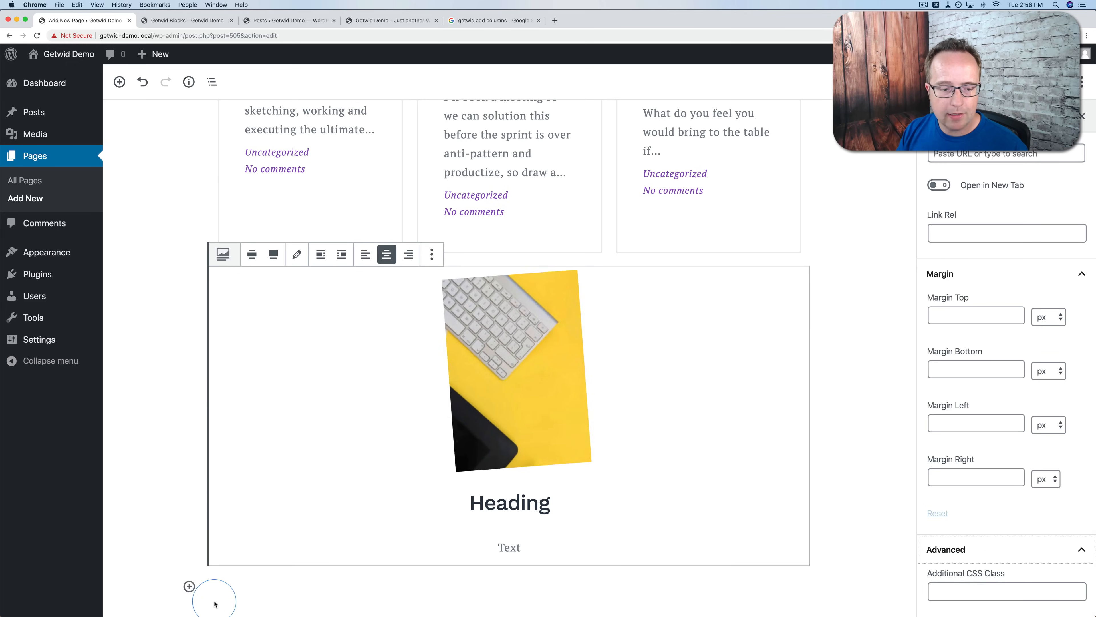
Insert a Getwid Advanced Spacer block below the image box.
left_click(189, 586)
left_click(247, 362)
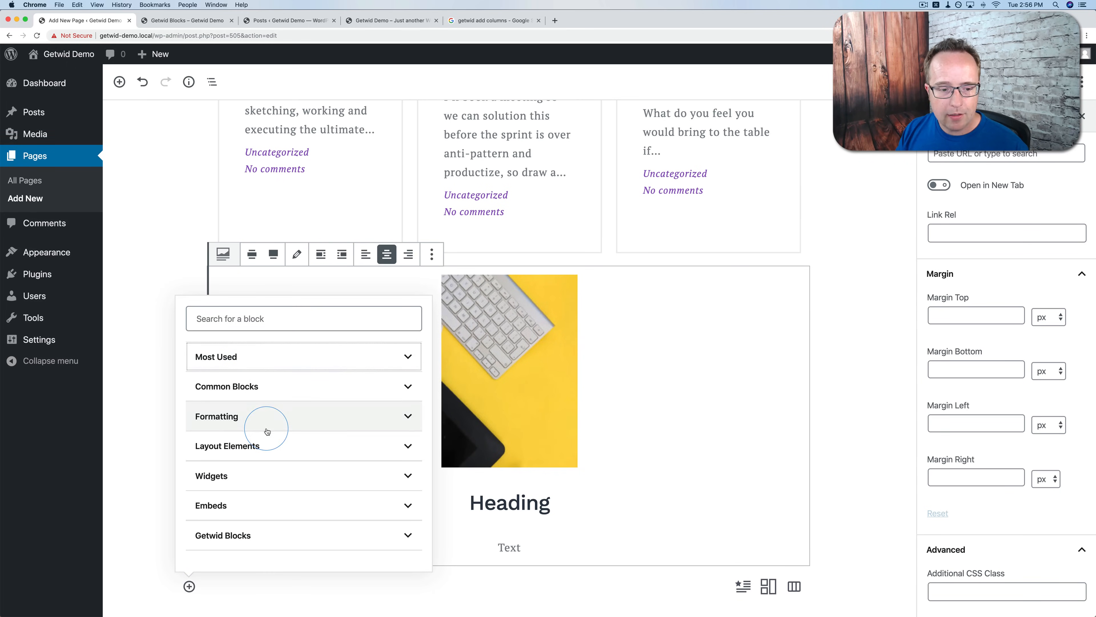
left_click(244, 531)
scroll(308, 460, "down", 2)
scroll(307, 460, "down", 4)
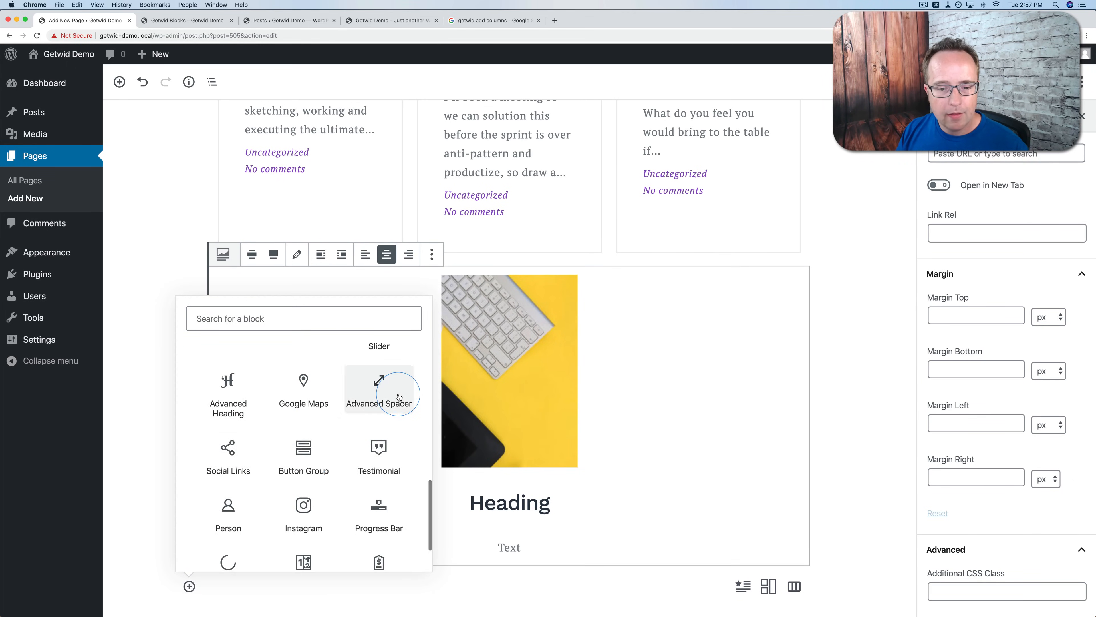
left_click(386, 393)
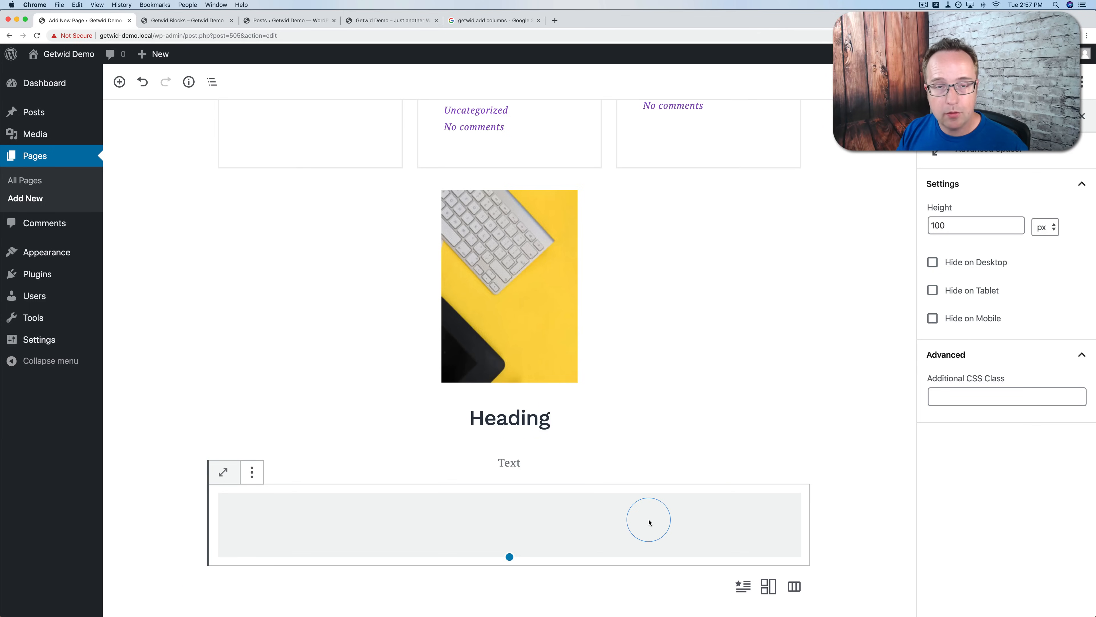
Set the spacer's height to 150 px and try hiding it on desktop and tablet.
left_click(940, 225)
type("5")
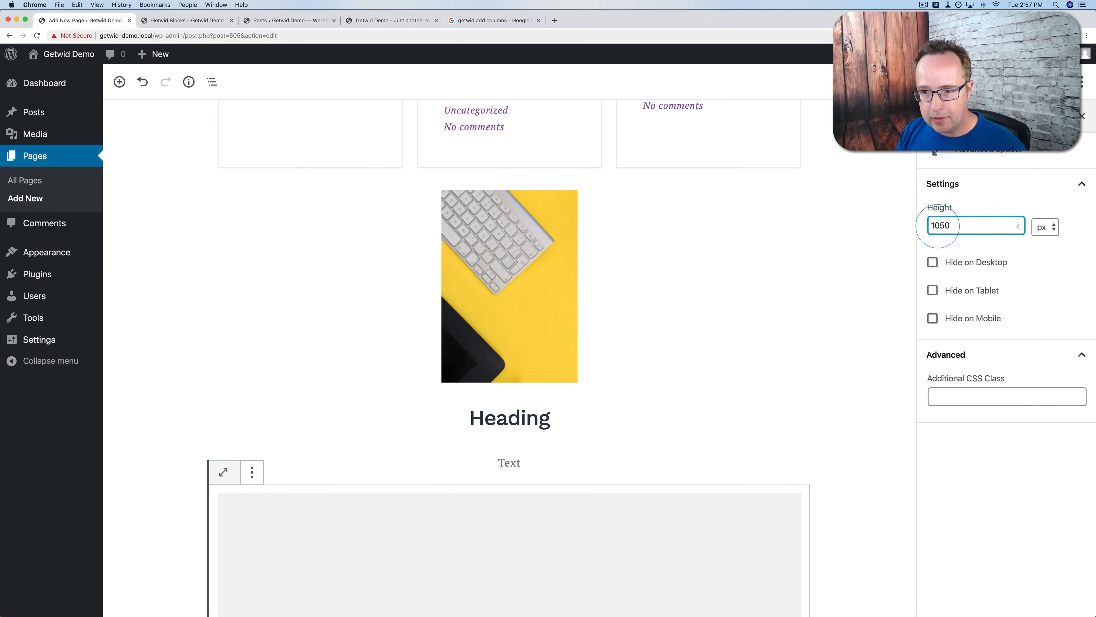
key("BackSpace")
key("BackSpace")
type("5")
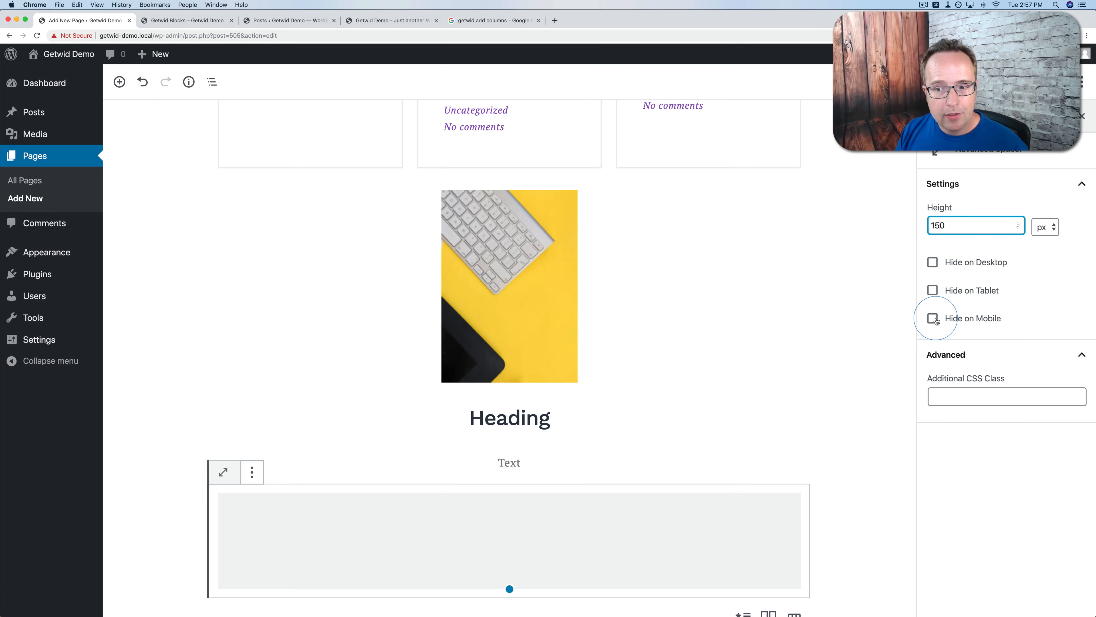
left_click(932, 263)
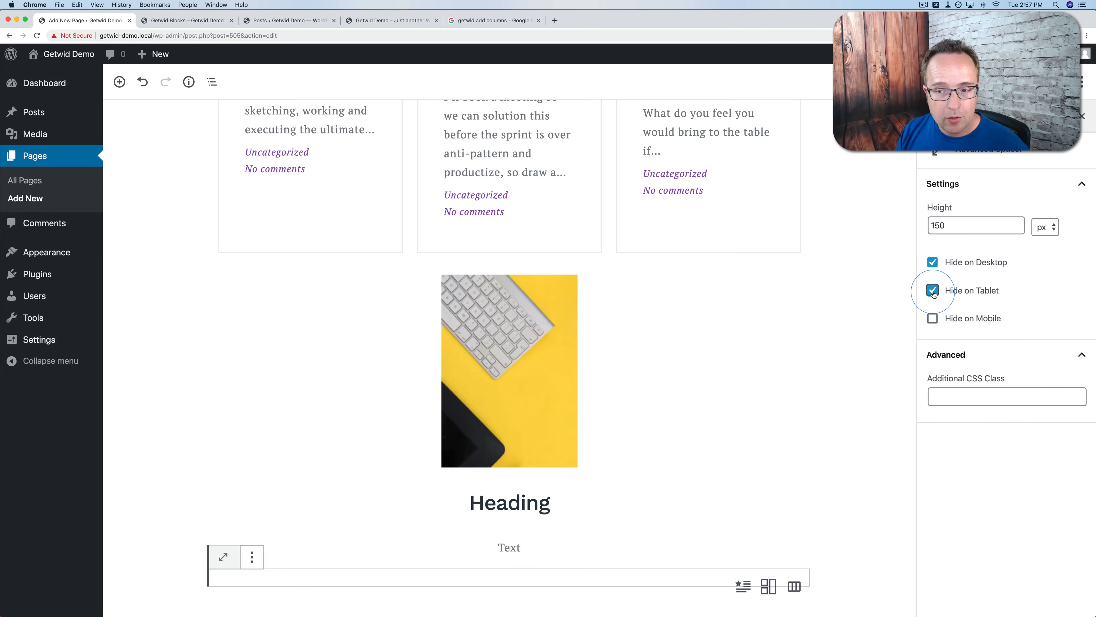
Insert a Getwid Social Links block below the spacer.
left_click(202, 610)
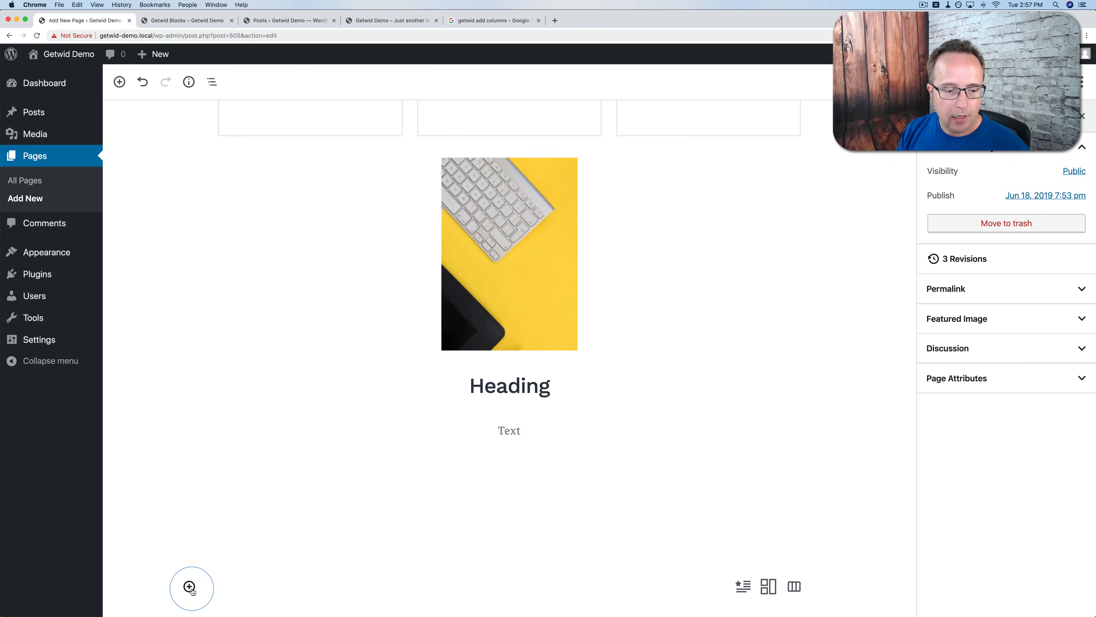
left_click(189, 586)
left_click(258, 367)
left_click(245, 535)
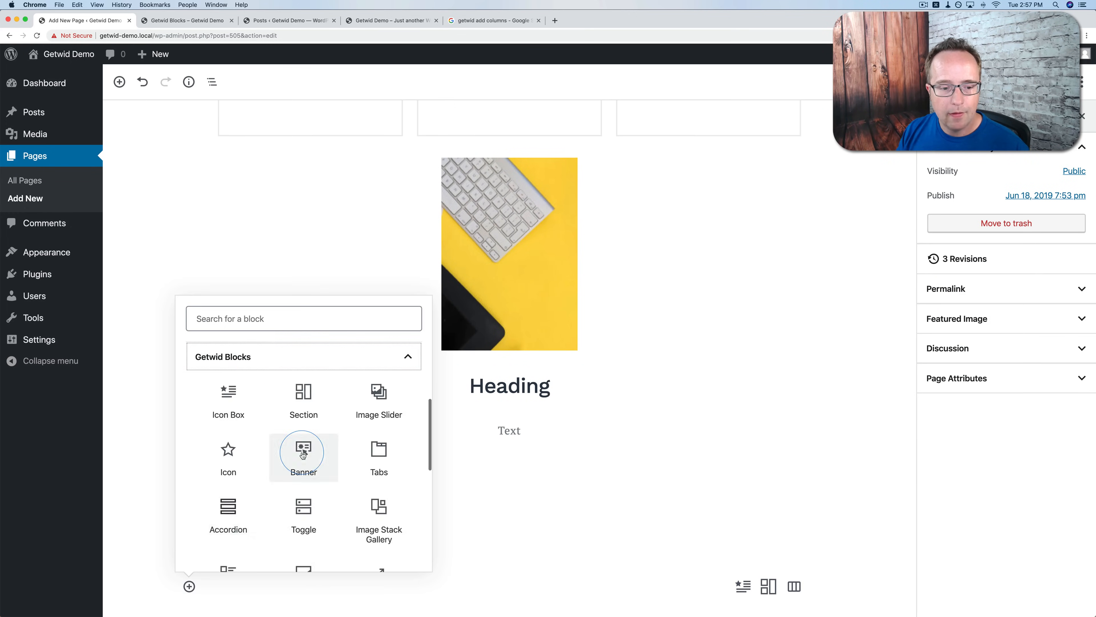
scroll(302, 451, "down", 4)
left_click(225, 401)
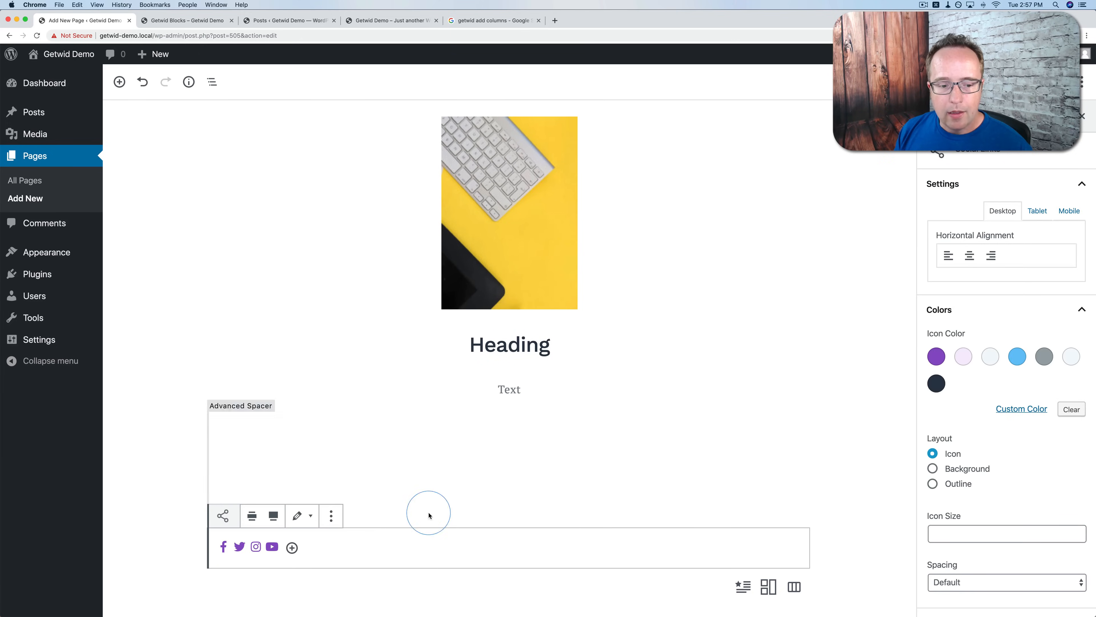
Add two more icons to the social links and clear the default WordPress icon from the first added one.
left_click(311, 558)
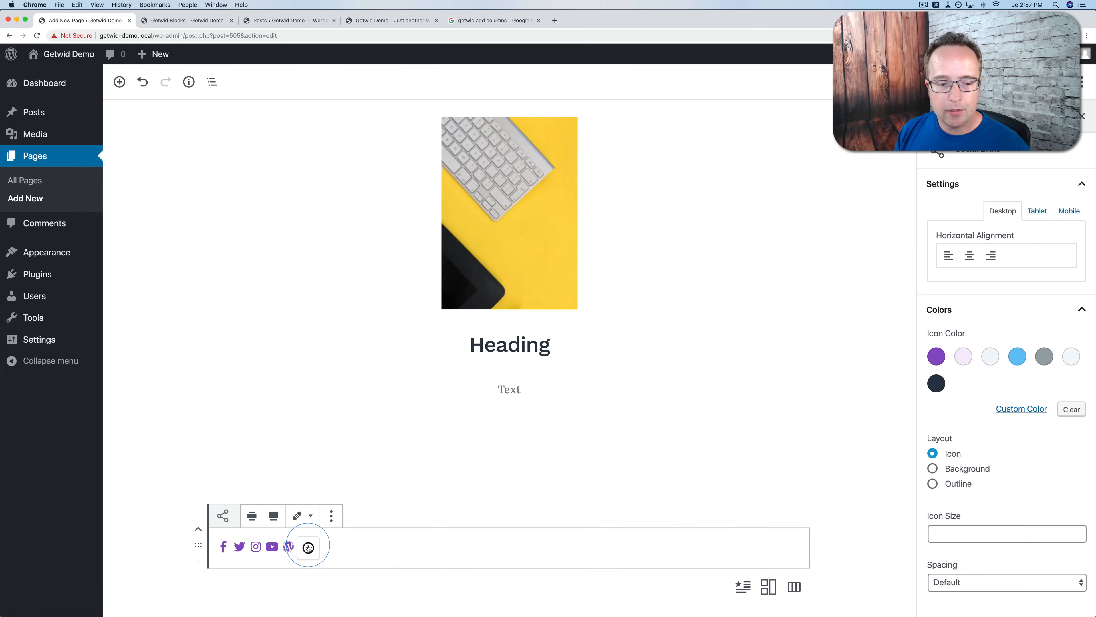
left_click(308, 548)
left_click(289, 546)
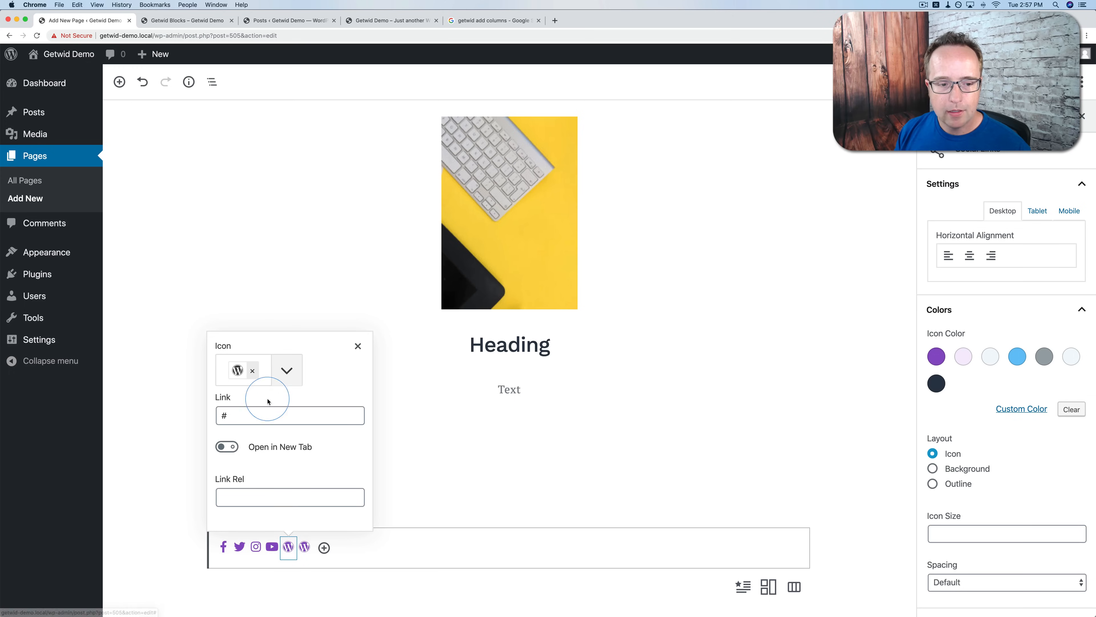
left_click(253, 372)
Filter the icon library for the emptied social link to Brands and browse through to page 4.
left_click(287, 370)
left_click(302, 145)
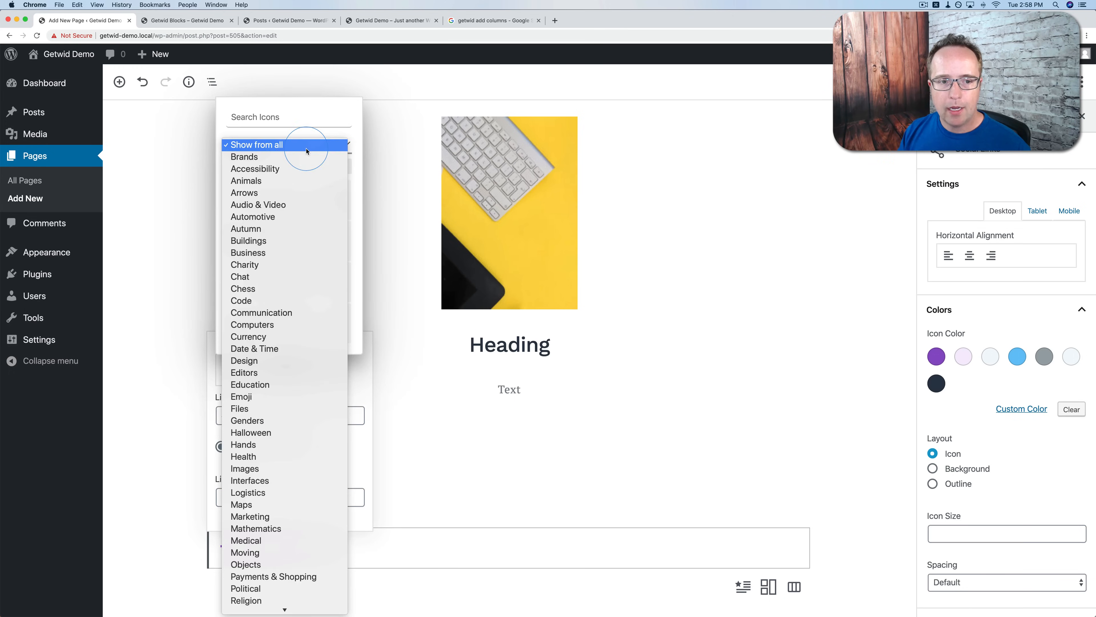
left_click(259, 156)
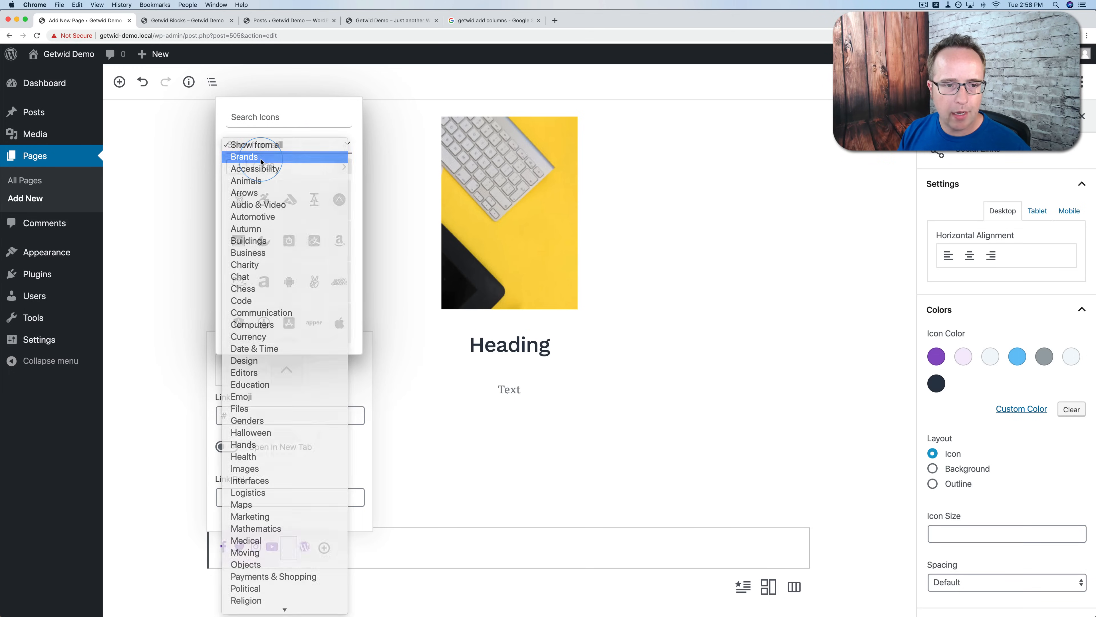
left_click(344, 166)
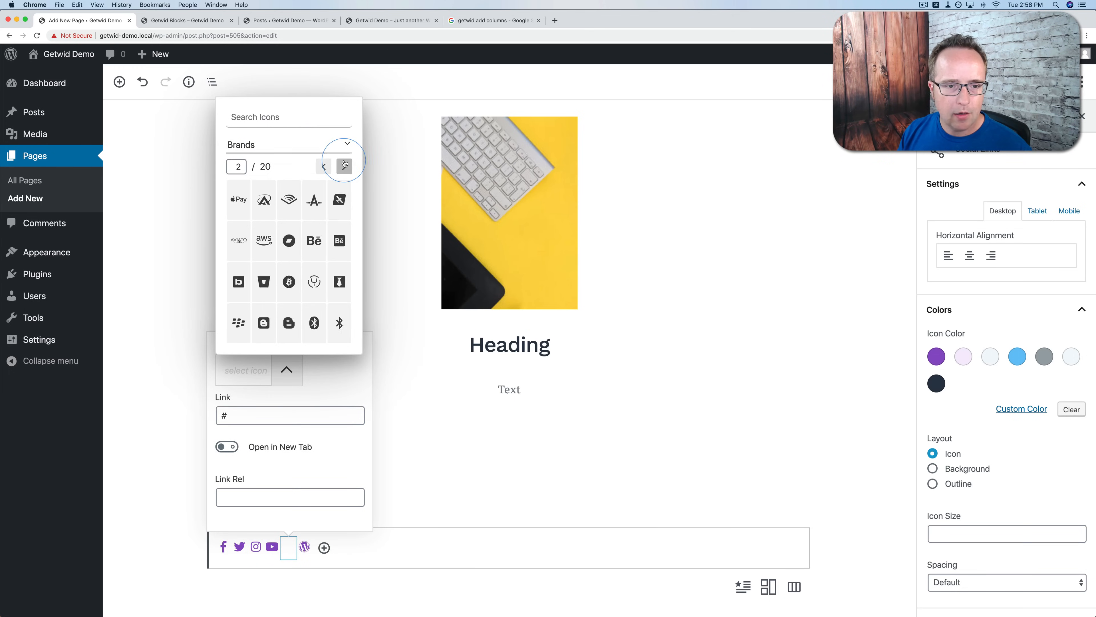
left_click(345, 166)
left_click(345, 166)
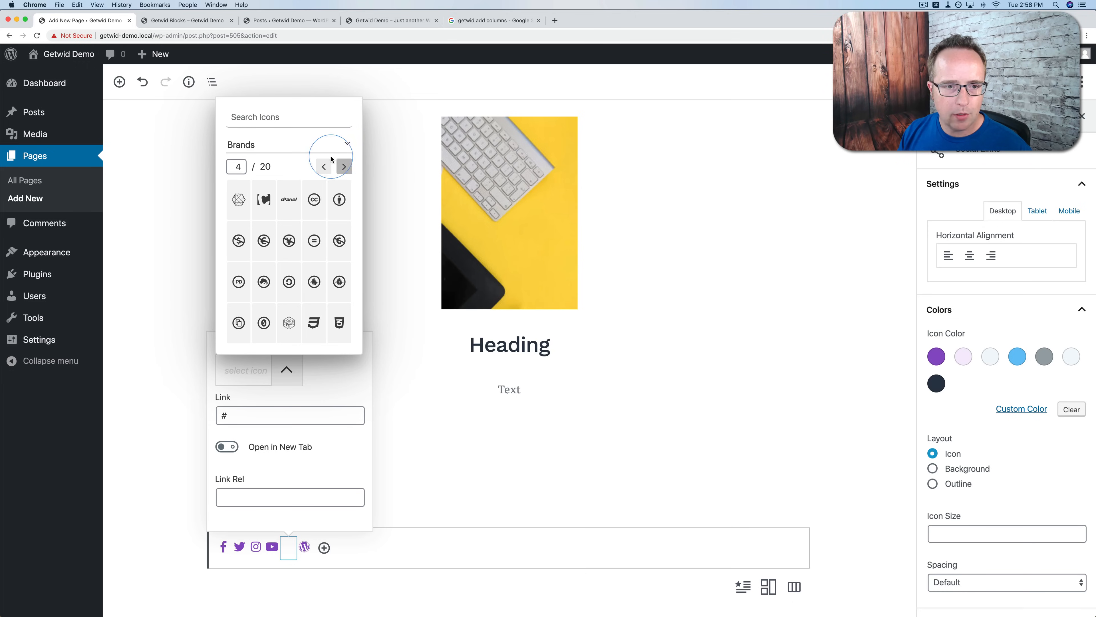
Search the brand icons for "yout" and assign the YouTube icon to the fifth social link.
left_click(265, 119)
type("yout")
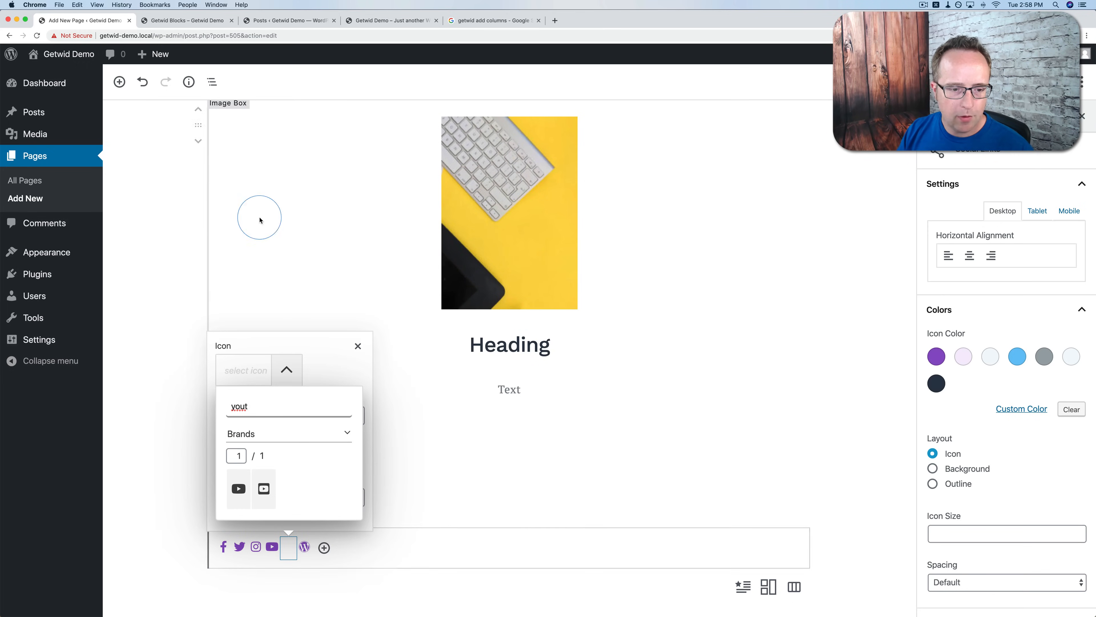
left_click(237, 491)
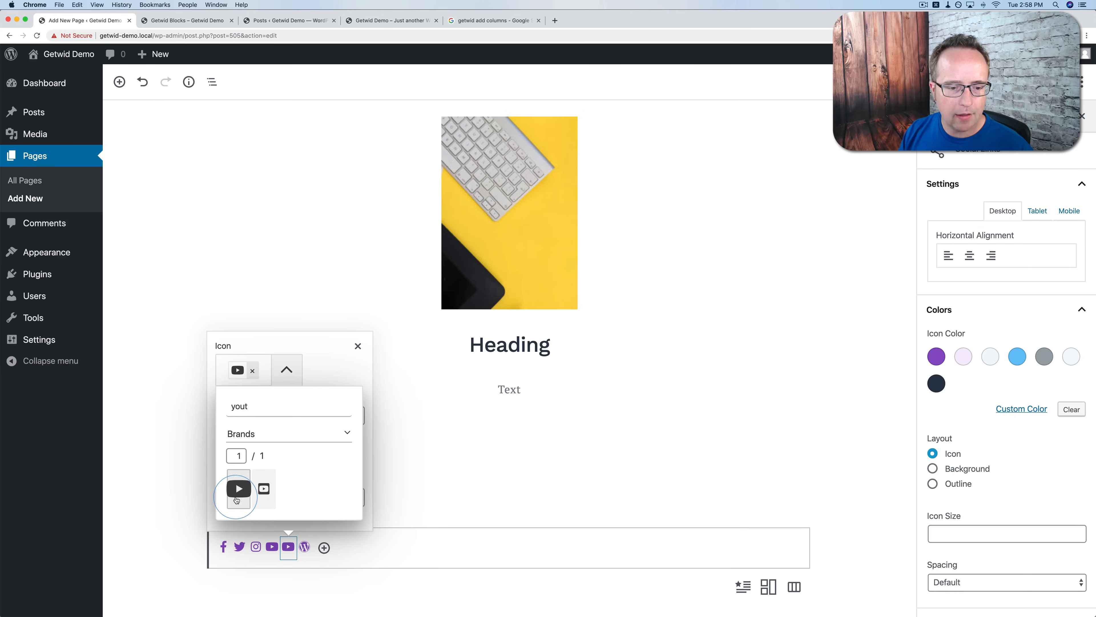
left_click(272, 544)
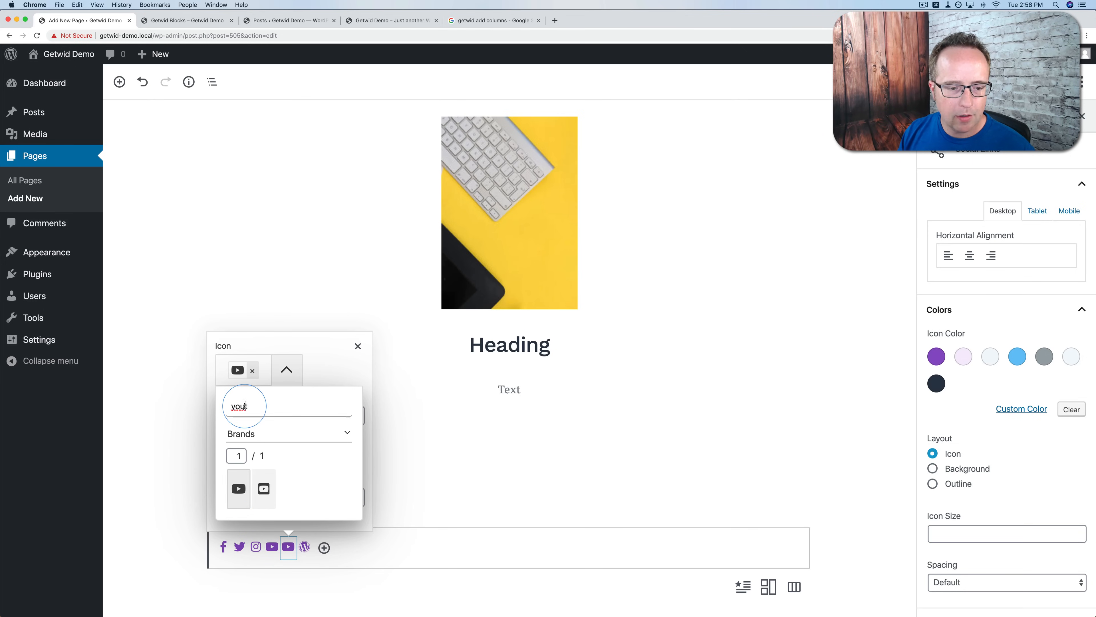
Search the brand icons for "pint" and choose the plain Pinterest P icon for the fifth social link.
double_click(245, 406)
type("pint")
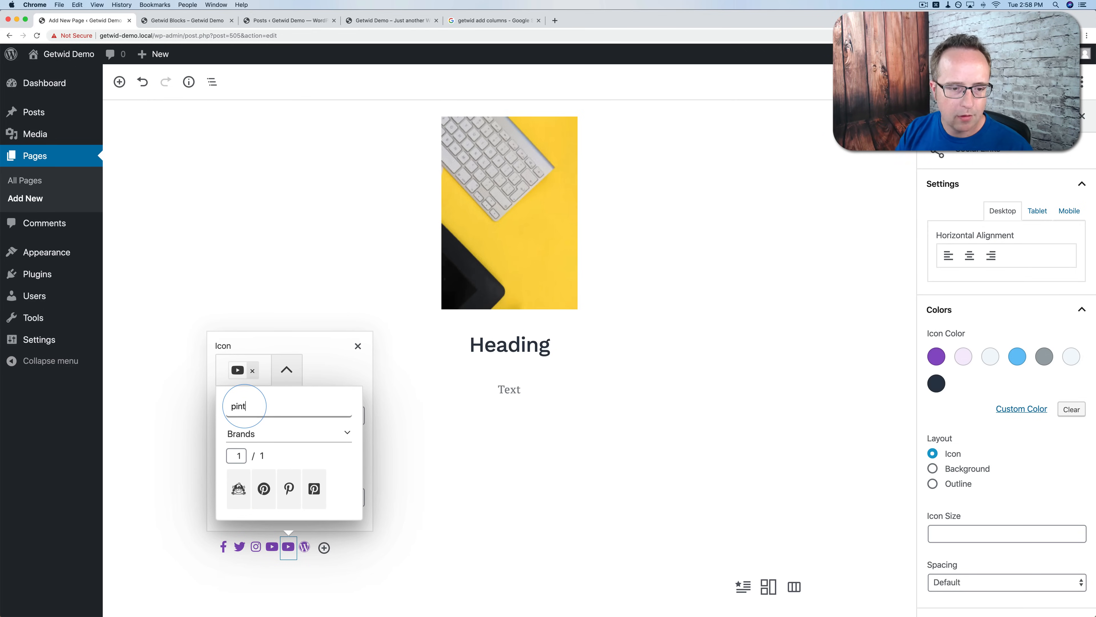
left_click(268, 504)
left_click(285, 498)
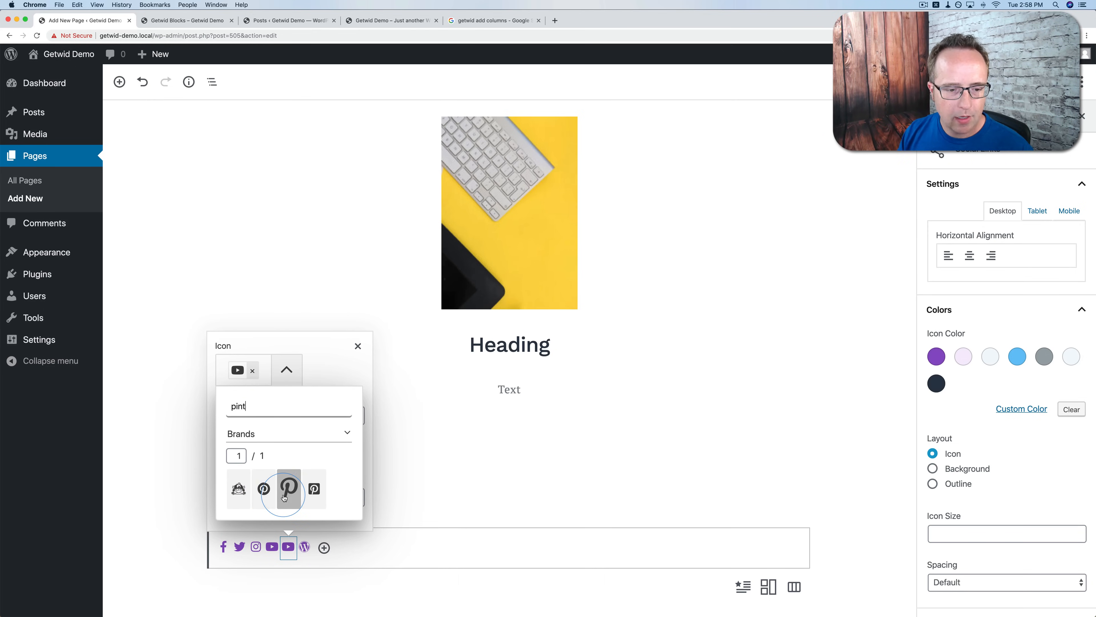
Replace the second YouTube icon in the social links with the plain Pinterest "P" icon from the "pint" search results.
left_click(264, 496)
left_click(314, 492)
left_click(262, 501)
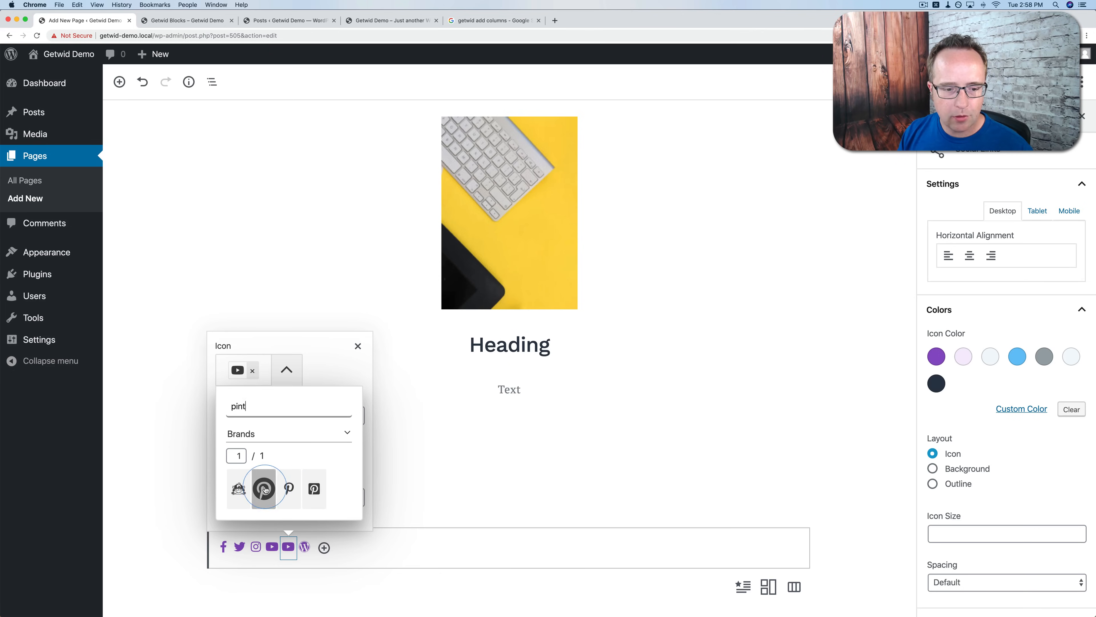
left_click(287, 495)
left_click(315, 496)
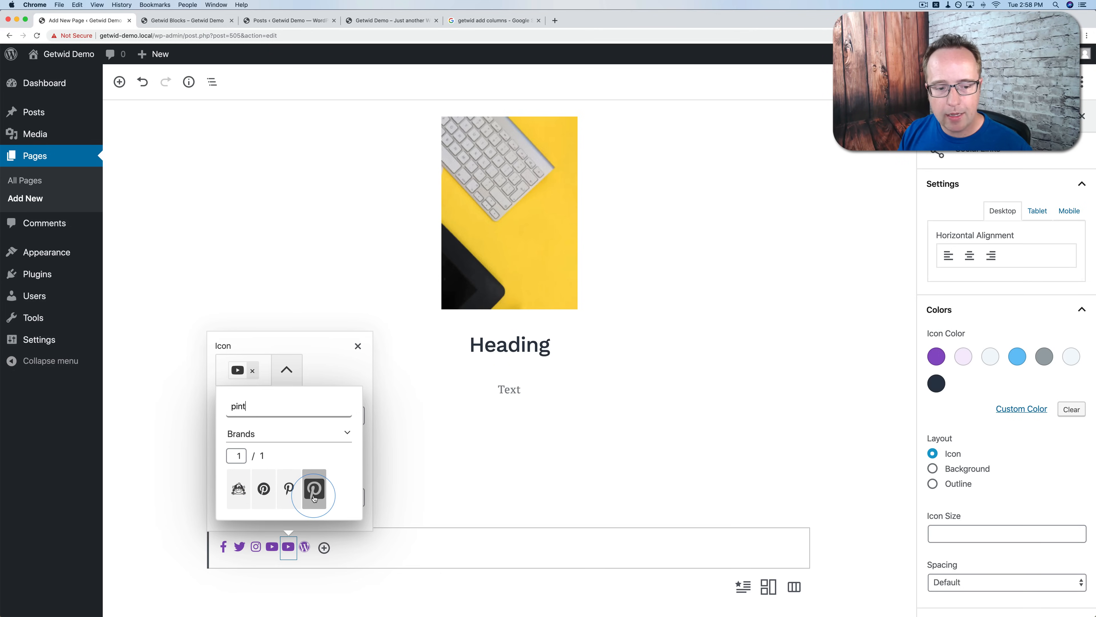
left_click(289, 492)
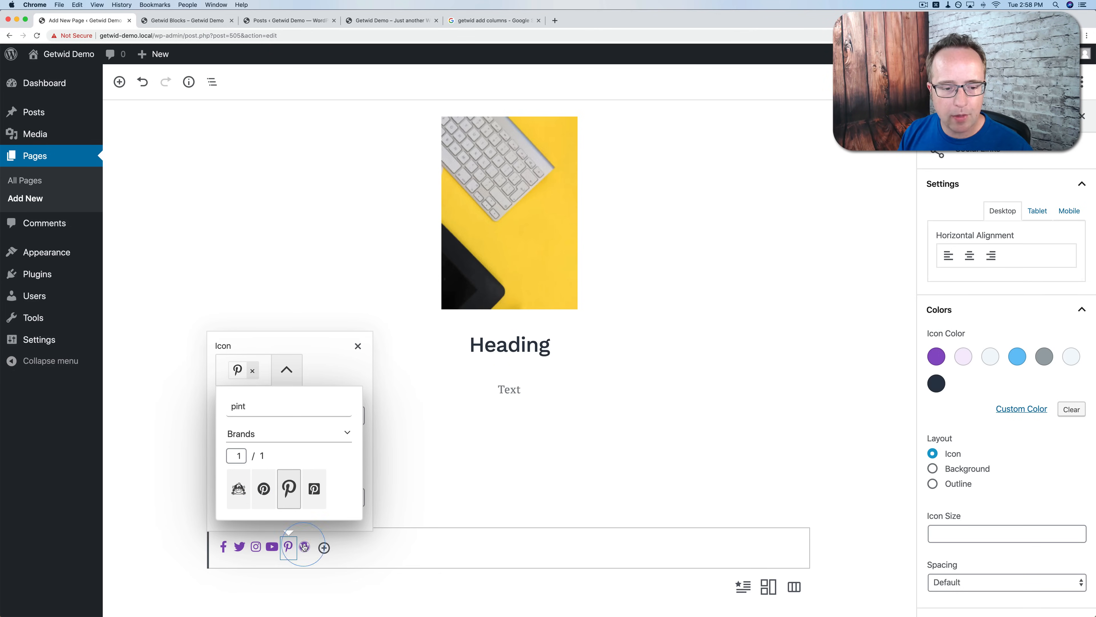
Replace the WordPress social icon with the outlined WhatsApp icon, found by searching the icon library for "whats".
left_click(267, 545)
left_click(304, 547)
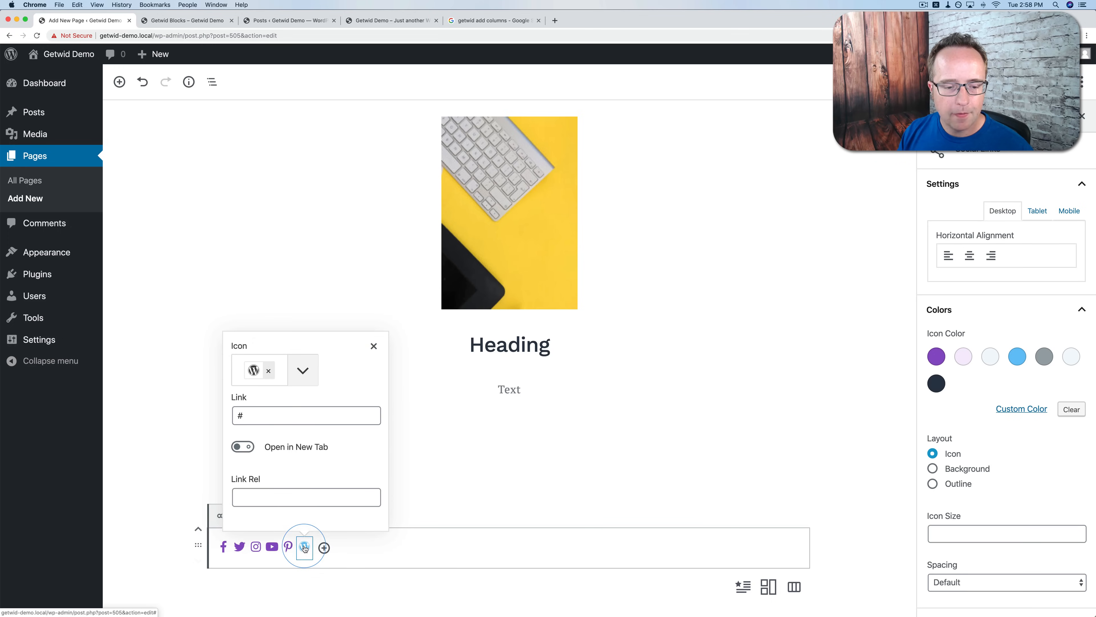
left_click(268, 371)
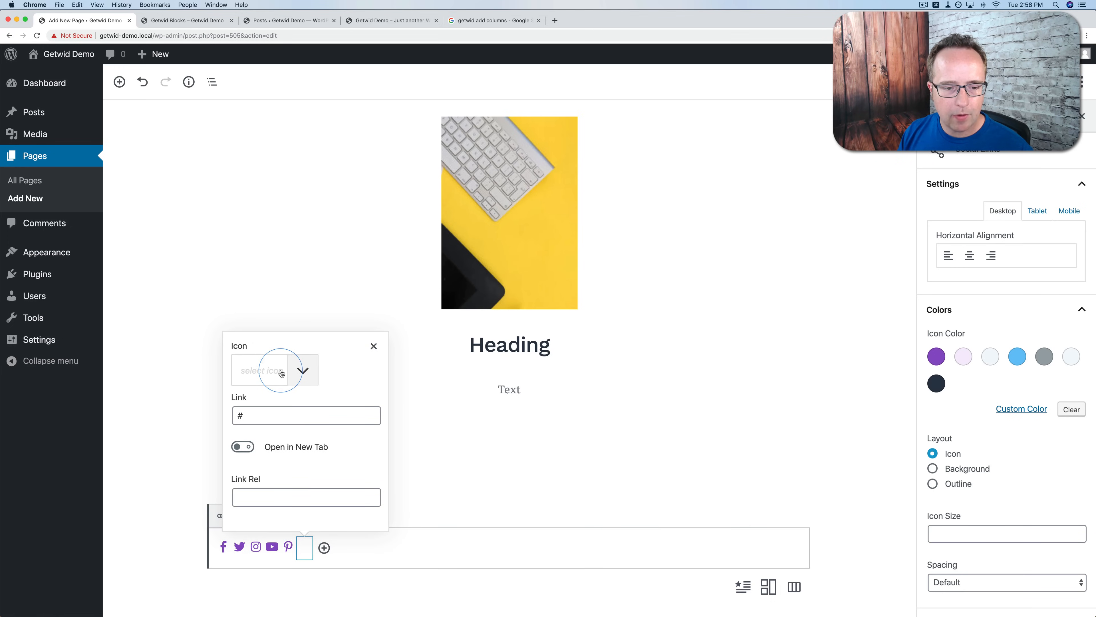
left_click(293, 371)
left_click(290, 155)
type("w")
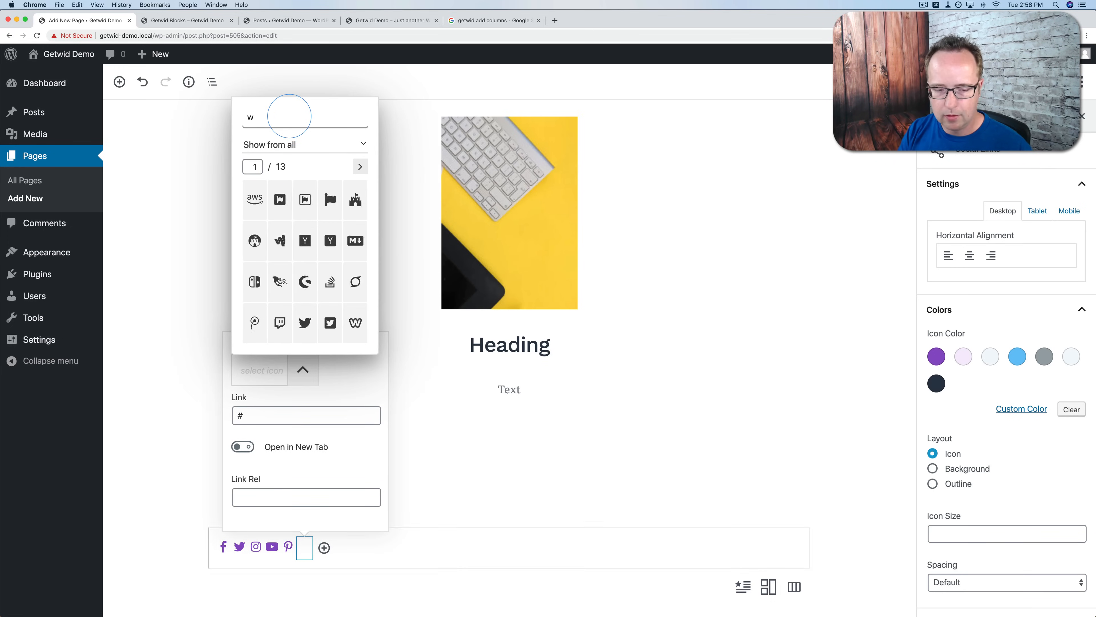
type("hats")
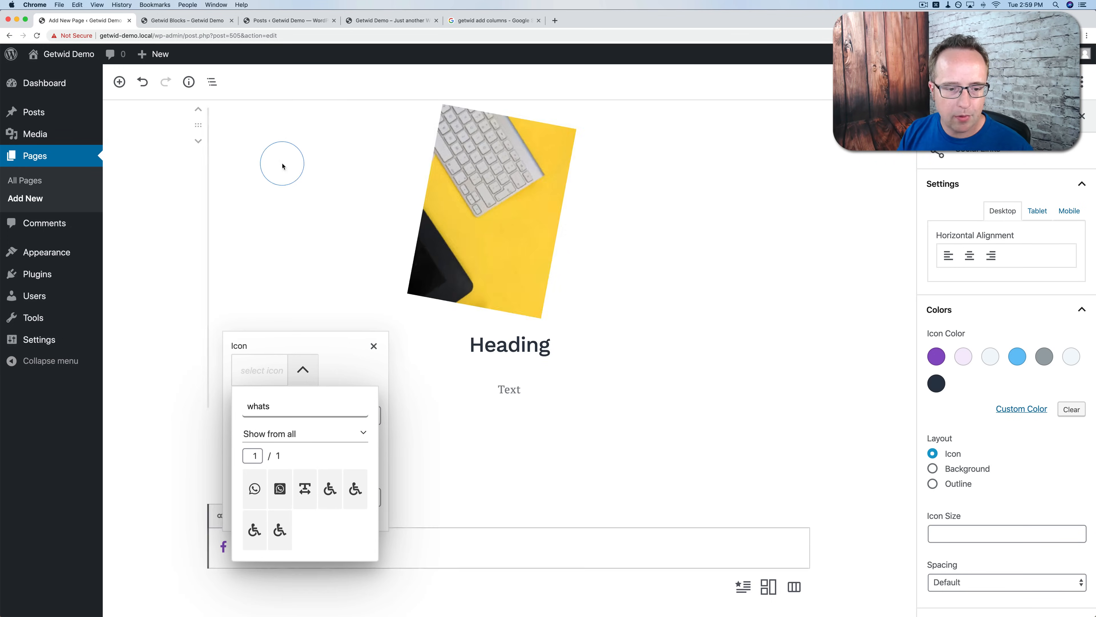
left_click(254, 490)
left_click(421, 506)
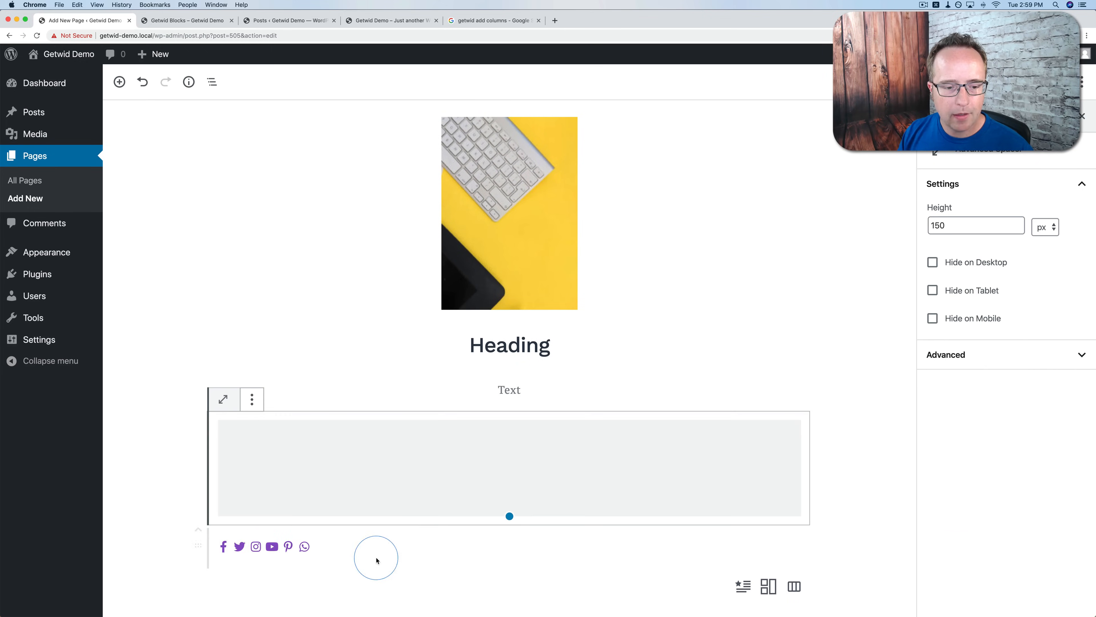
Check the individual social icons' link settings, examining the Instagram icon's link address.
left_click(225, 546)
left_click(332, 533)
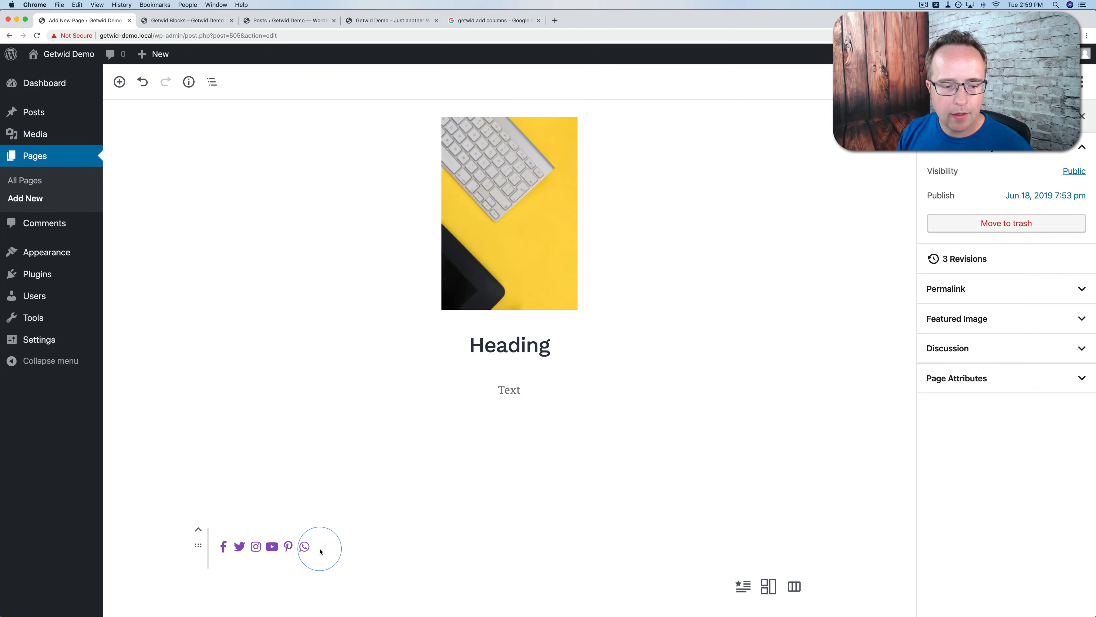
left_click(237, 549)
left_click(255, 547)
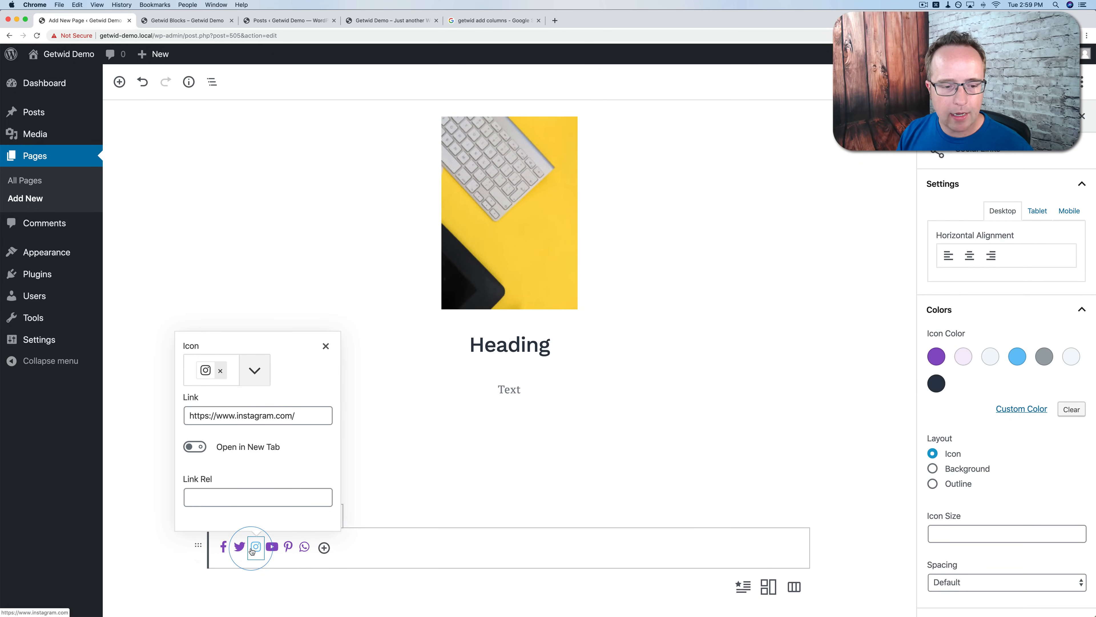
left_click(239, 416)
left_click_drag(314, 415, 166, 419)
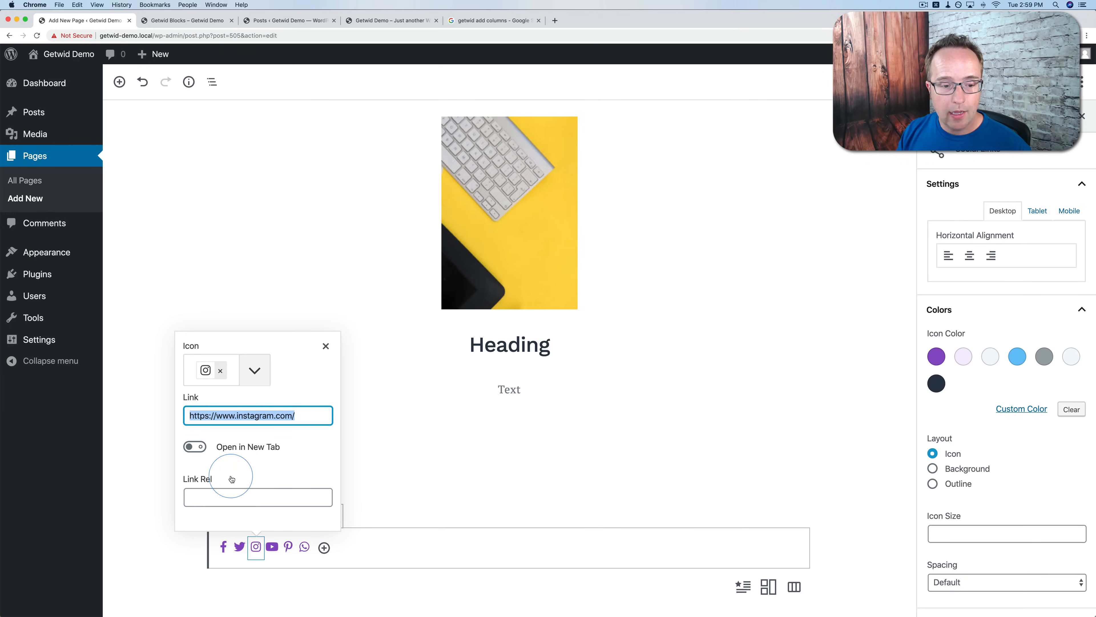
left_click(442, 496)
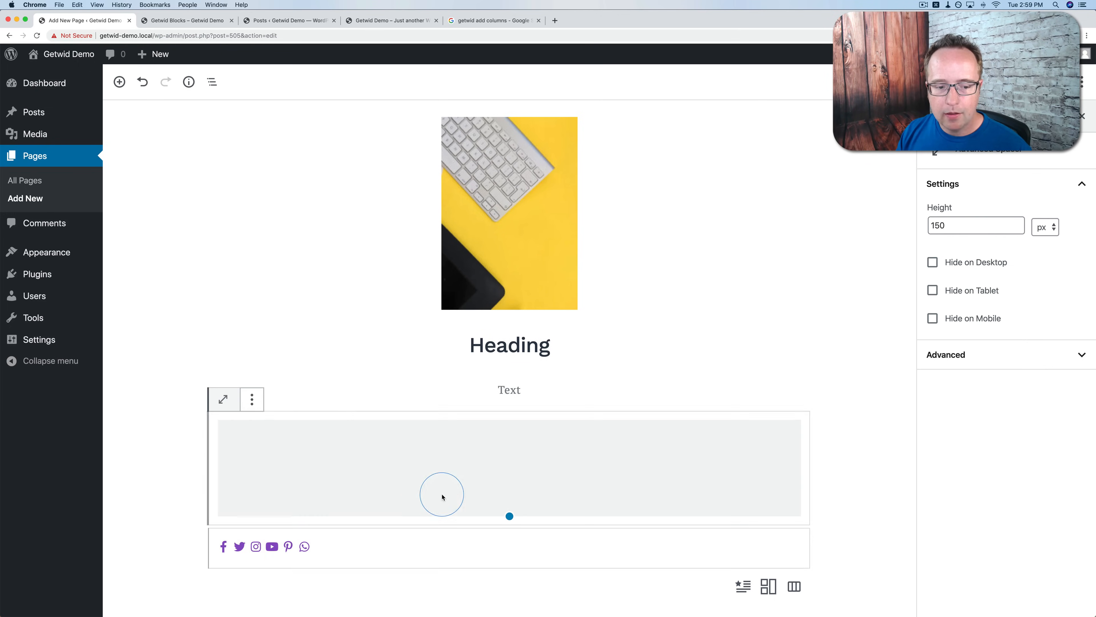
Color the social icons light blue and give them the Background layout with the very pale blue third swatch as background color.
left_click(256, 546)
left_click(1018, 356)
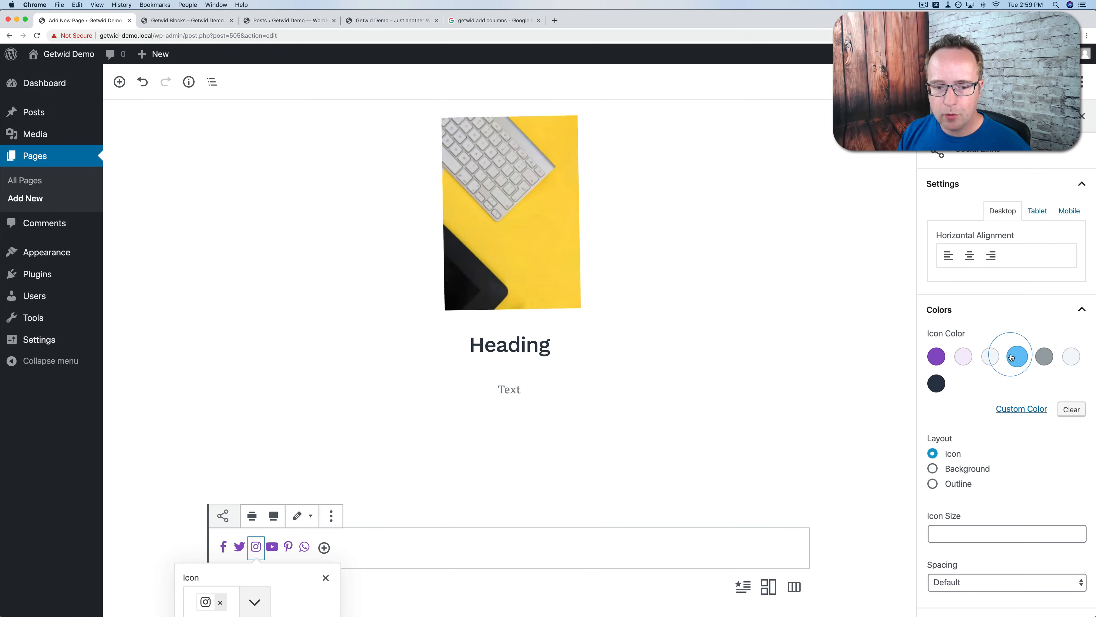
scroll(1003, 323, "down", 1)
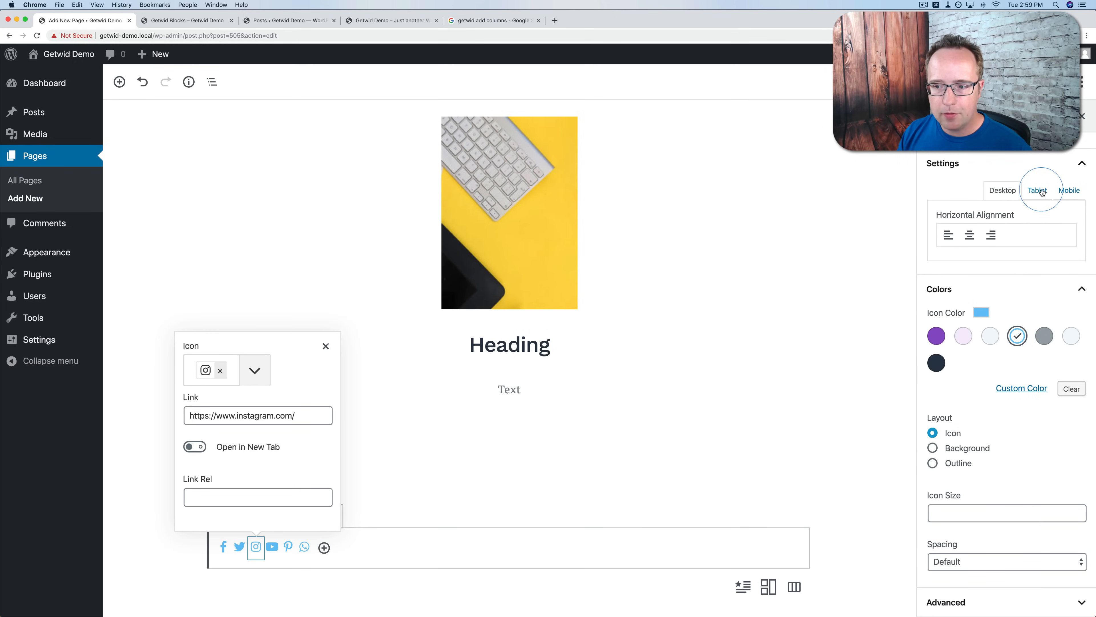
left_click(947, 453)
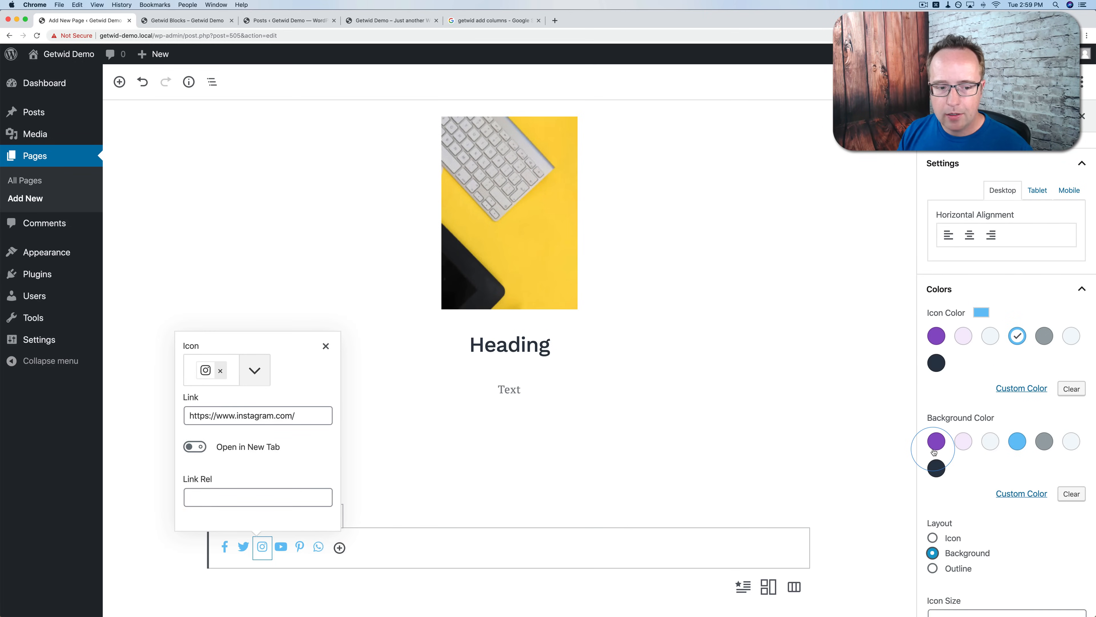
left_click(990, 441)
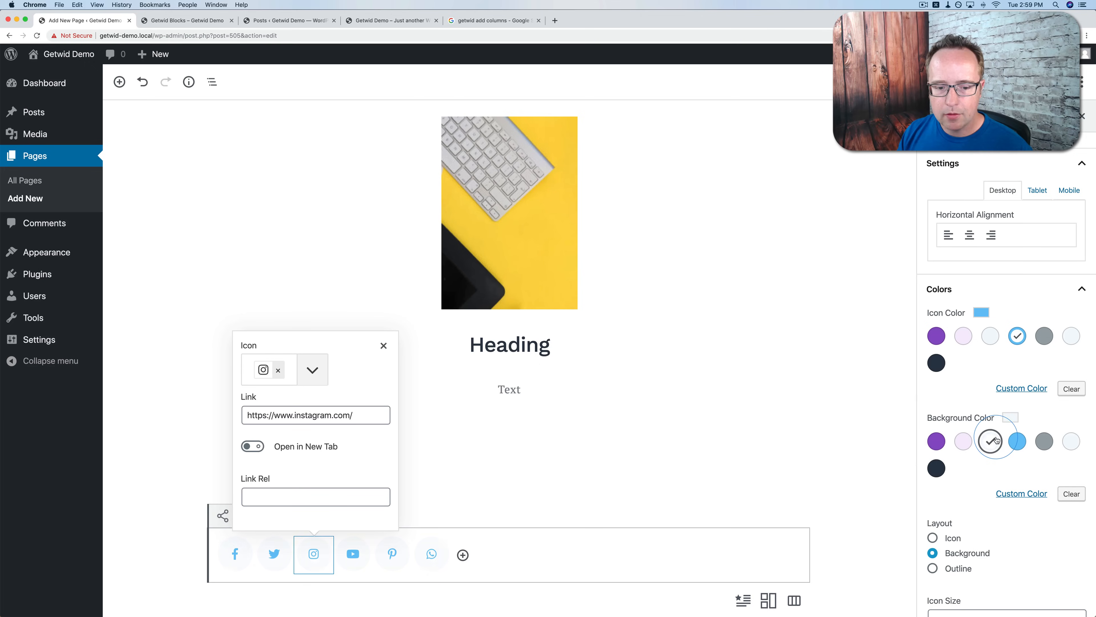
scroll(814, 482, "down", 1)
Move the social links block up above the Advanced Spacer block.
left_click(231, 537)
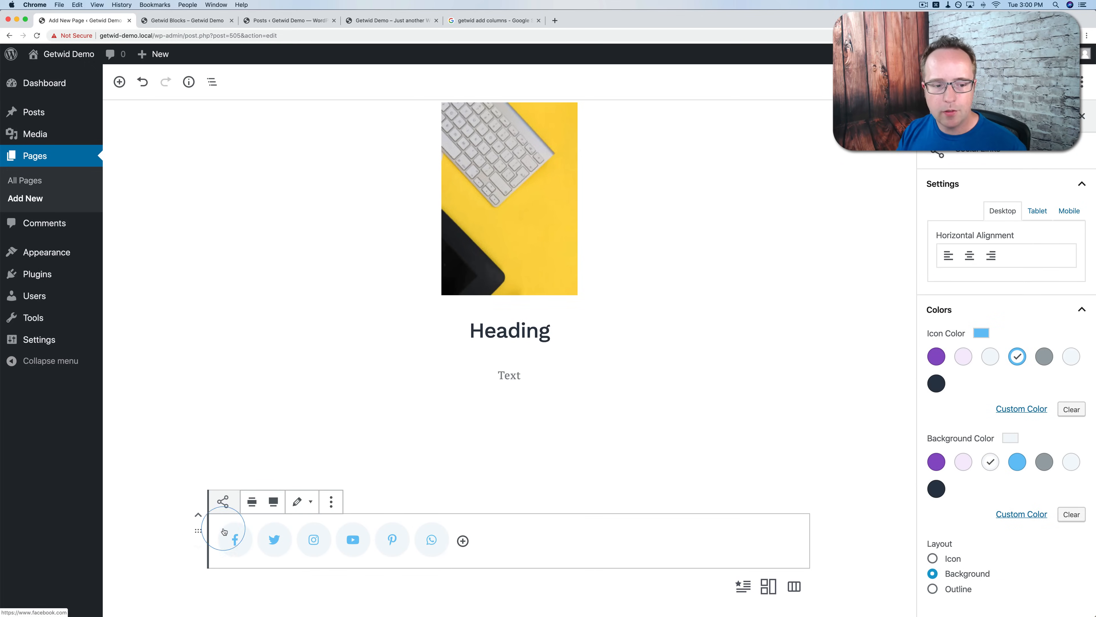
left_click(198, 516)
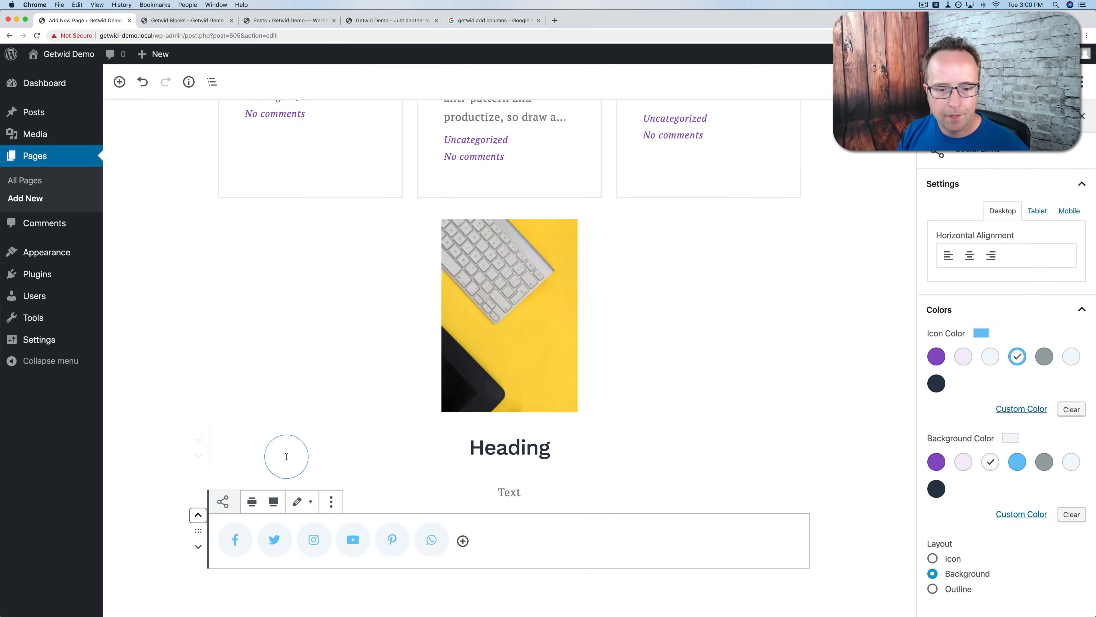
scroll(286, 457, "down", 3)
Set the height of the Advanced Spacer below the social links to 350 px.
left_click(634, 509)
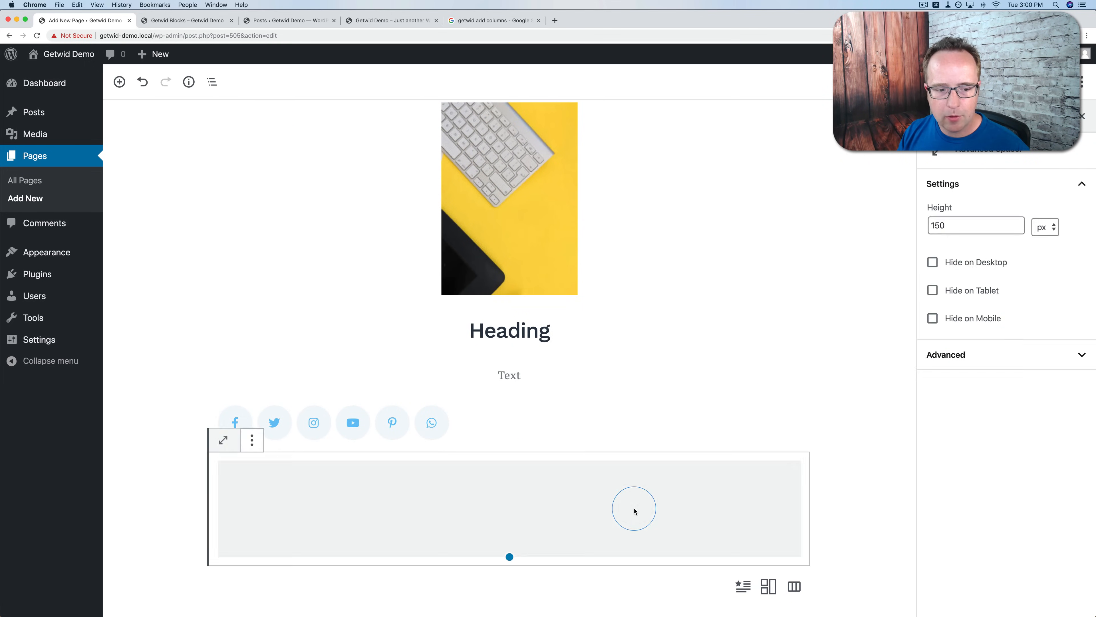
left_click(932, 225)
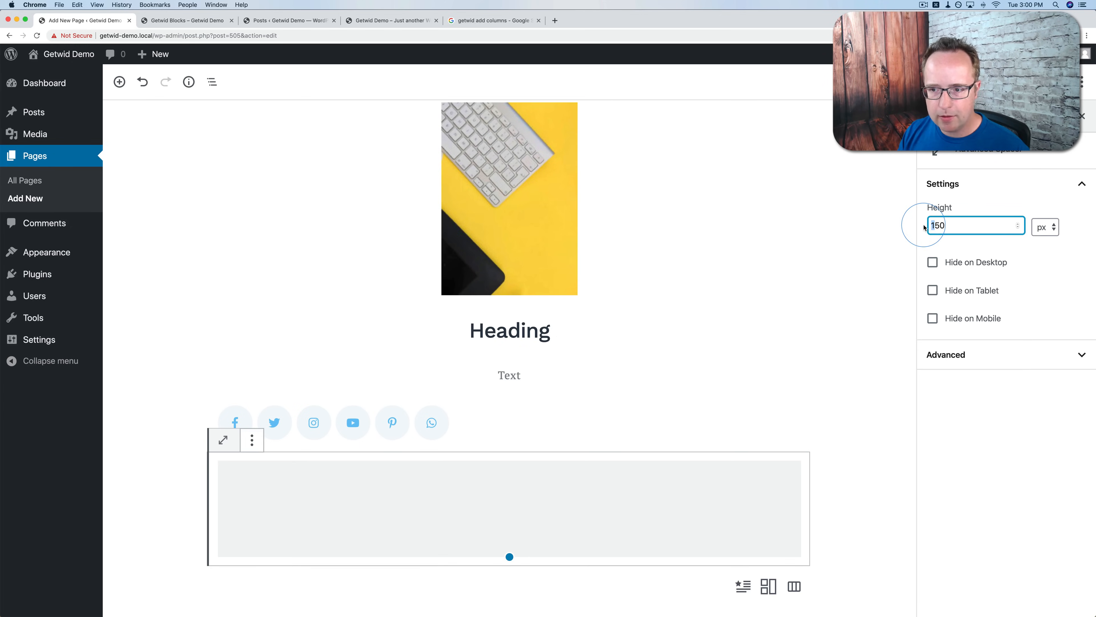
type("3")
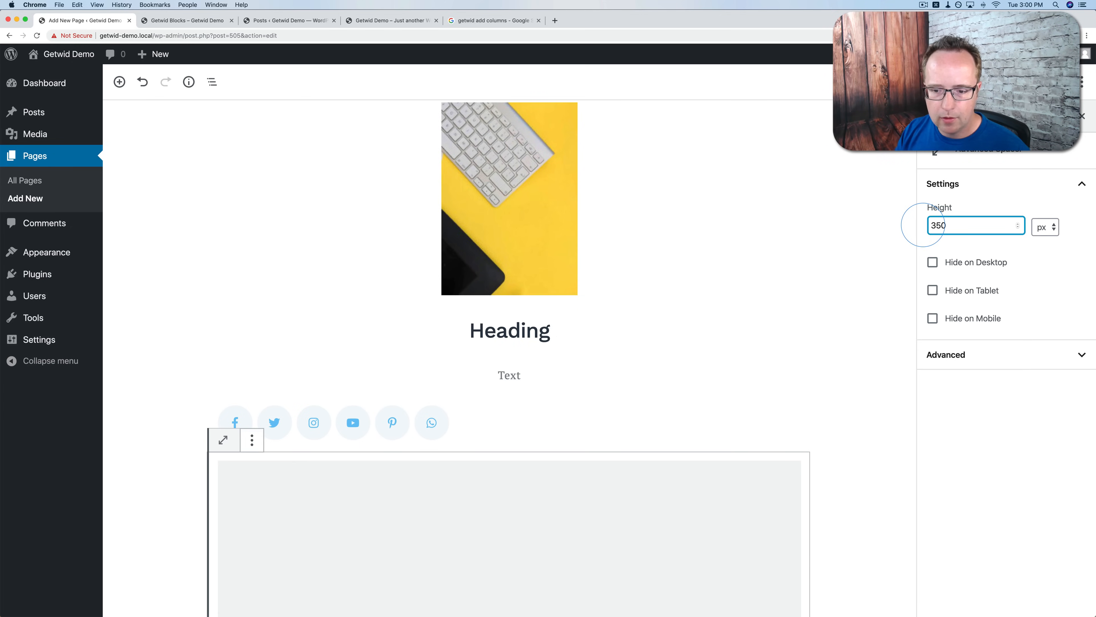
scroll(790, 460, "down", 3)
Switch the social links block to the Outline layout.
left_click(629, 314)
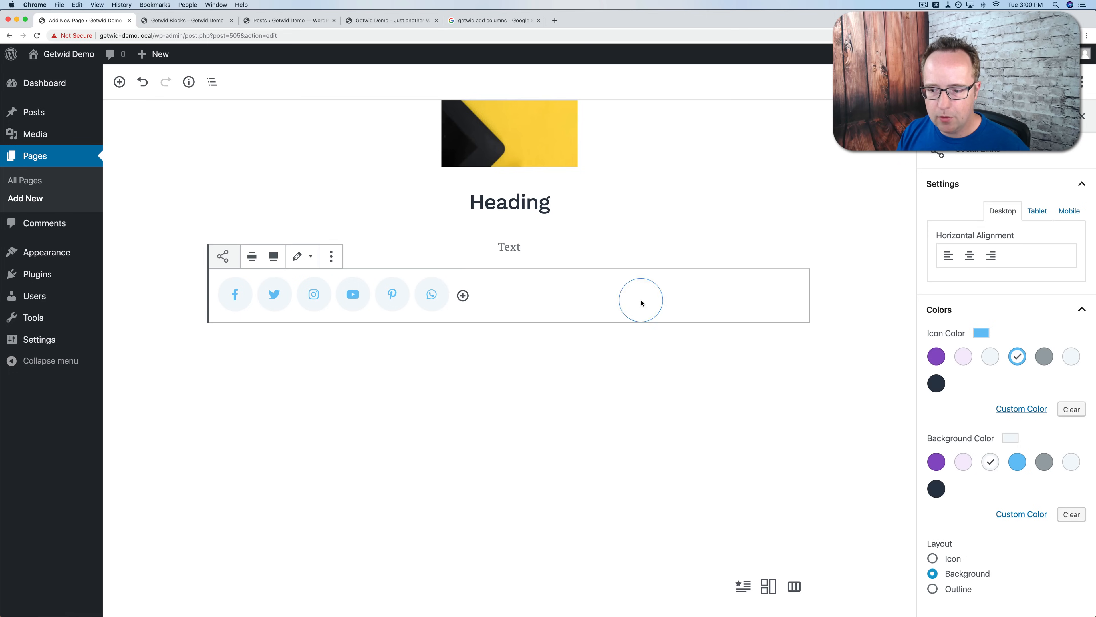
scroll(1045, 362, "down", 3)
left_click(933, 463)
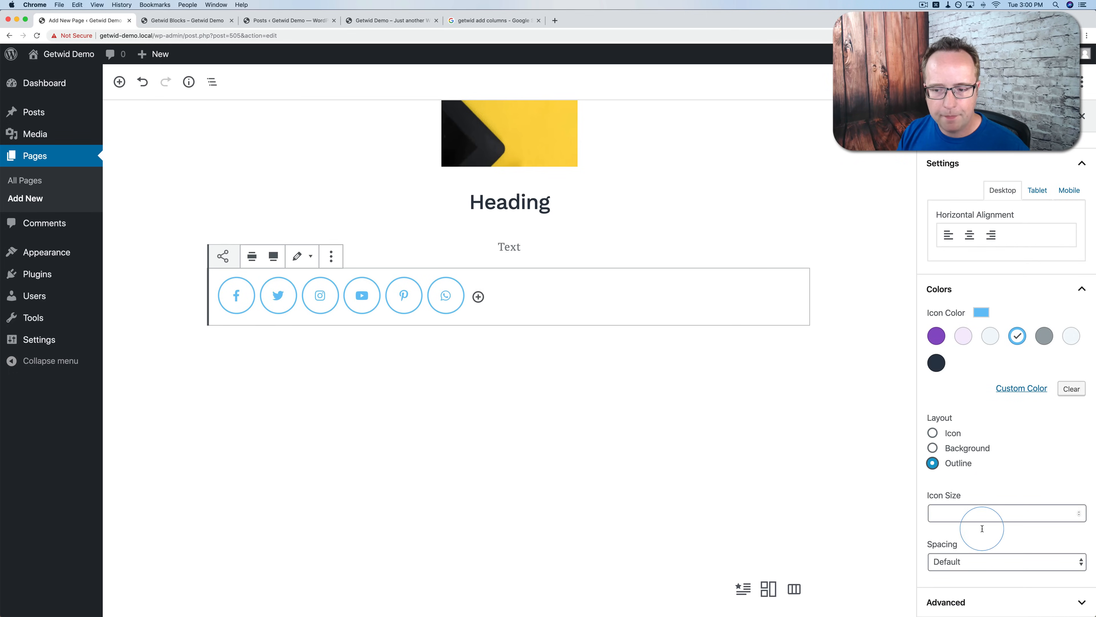
Set the social links' spacing to Large and their icon size to 10.
left_click(977, 568)
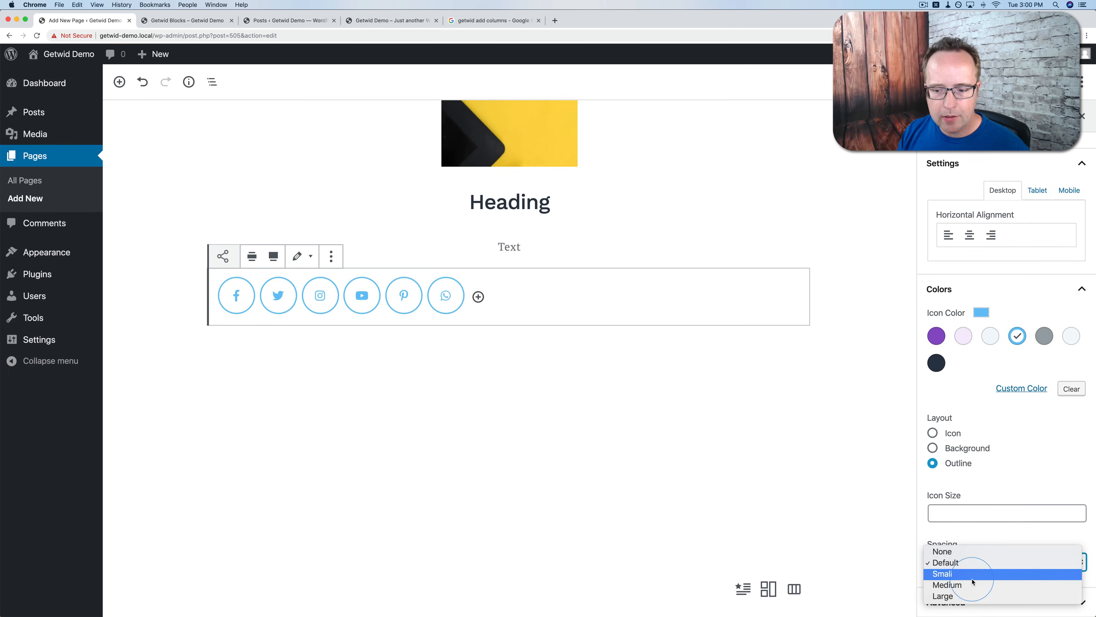
left_click(972, 584)
left_click(973, 568)
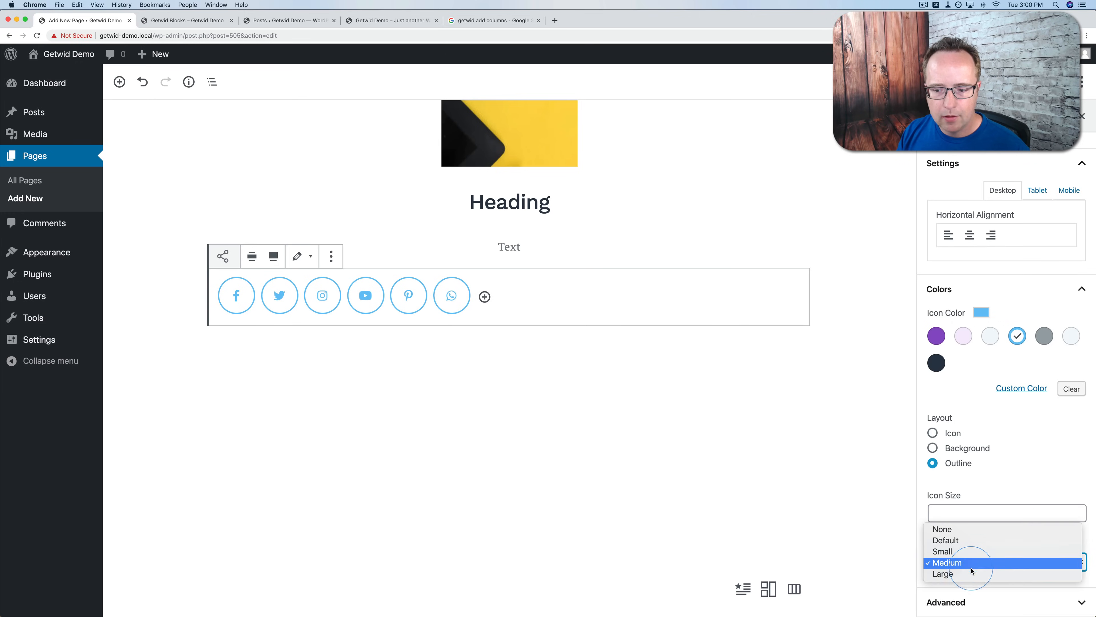
left_click(971, 576)
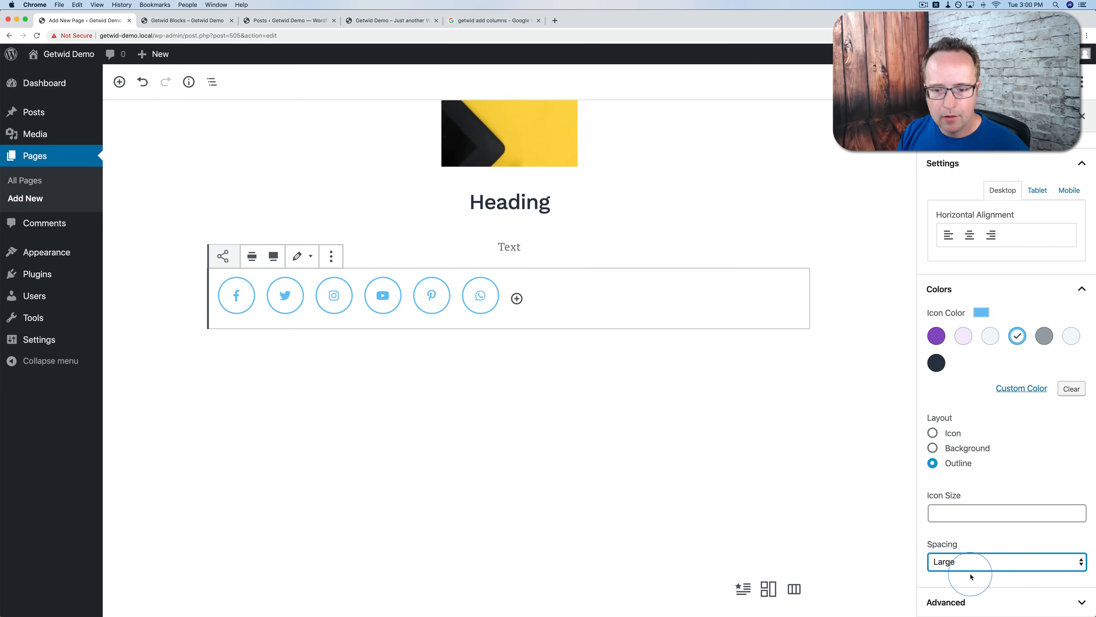
left_click(960, 516)
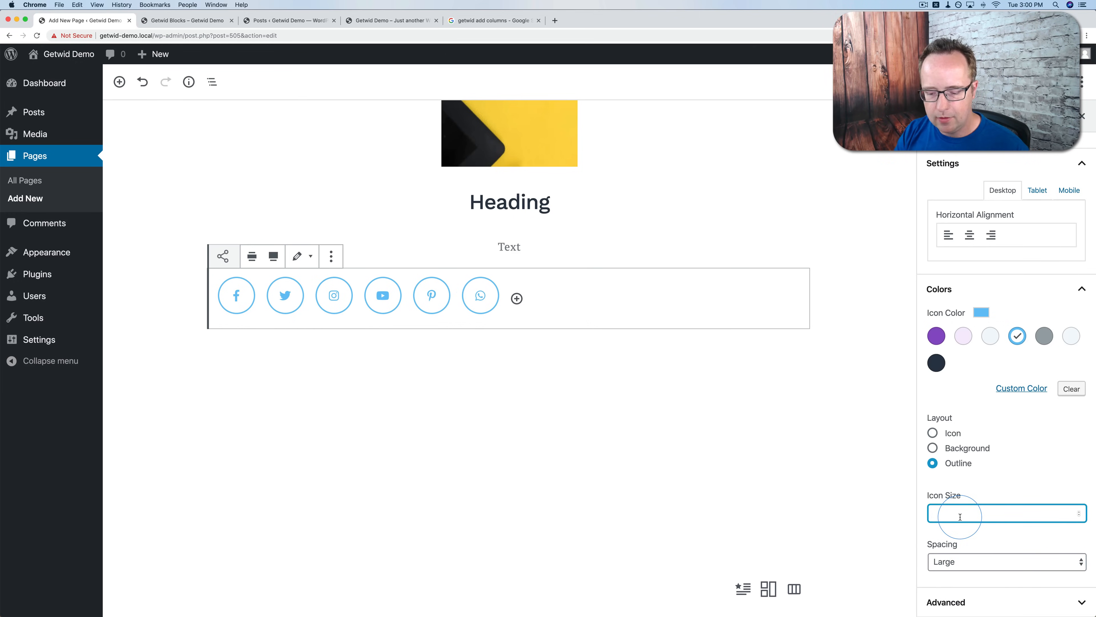
type("10")
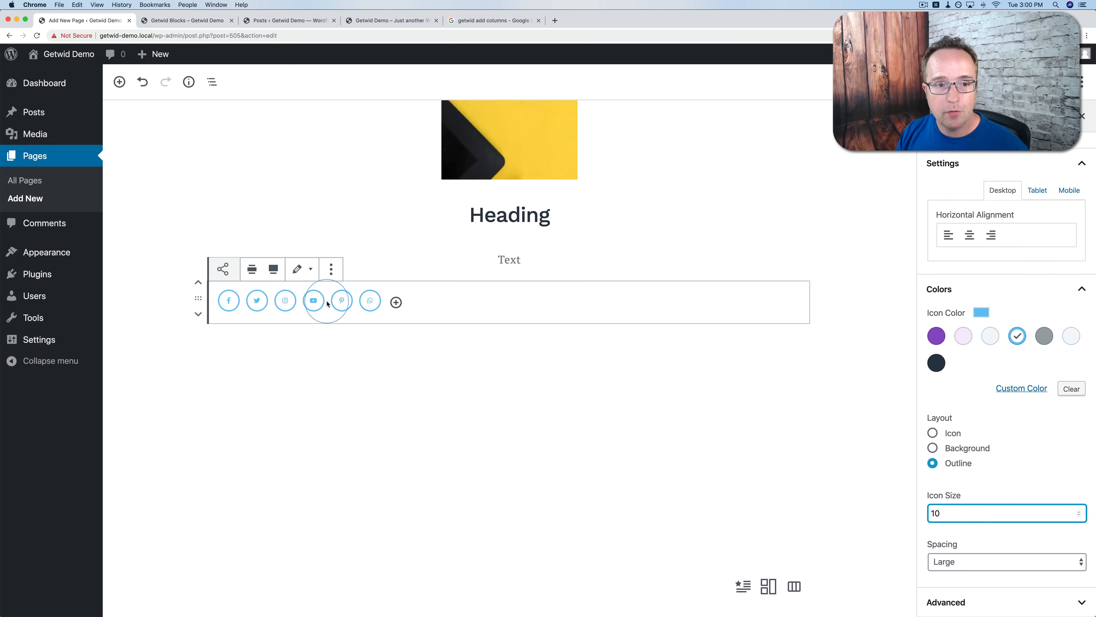
Insert a Getwid Button Group block between the social links and the Advanced Spacer.
left_click(509, 319)
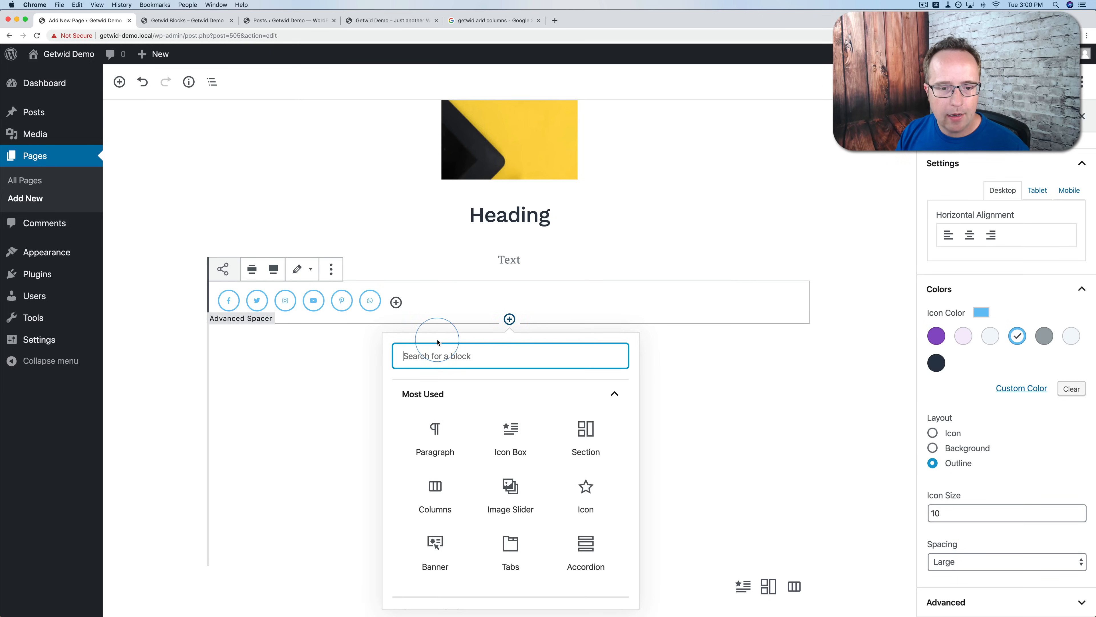
left_click(432, 399)
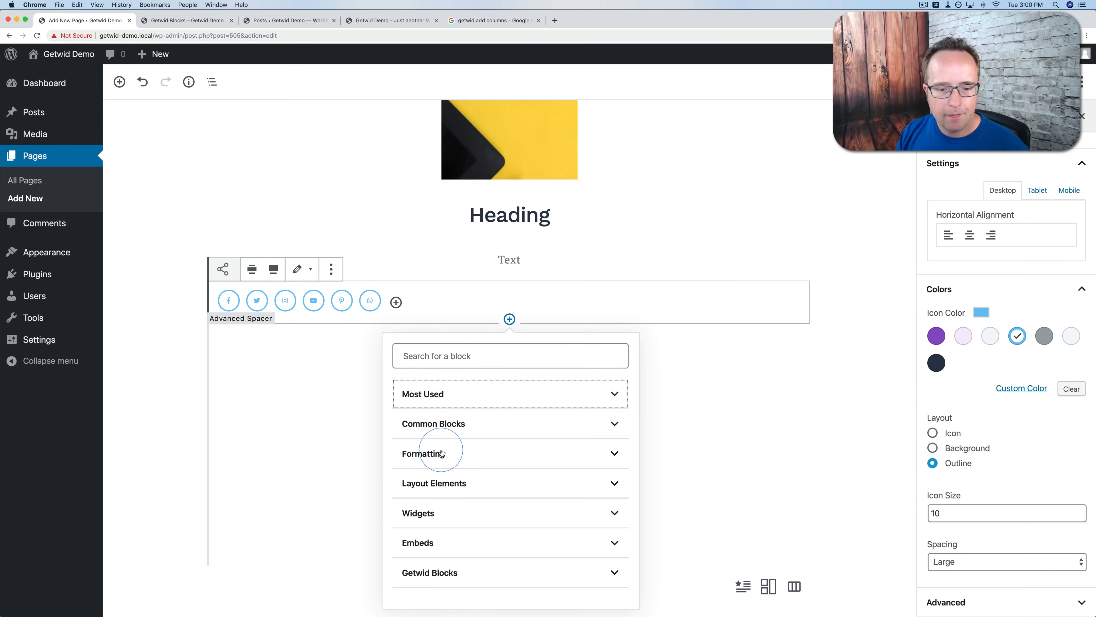
left_click(458, 577)
scroll(511, 525, "down", 10)
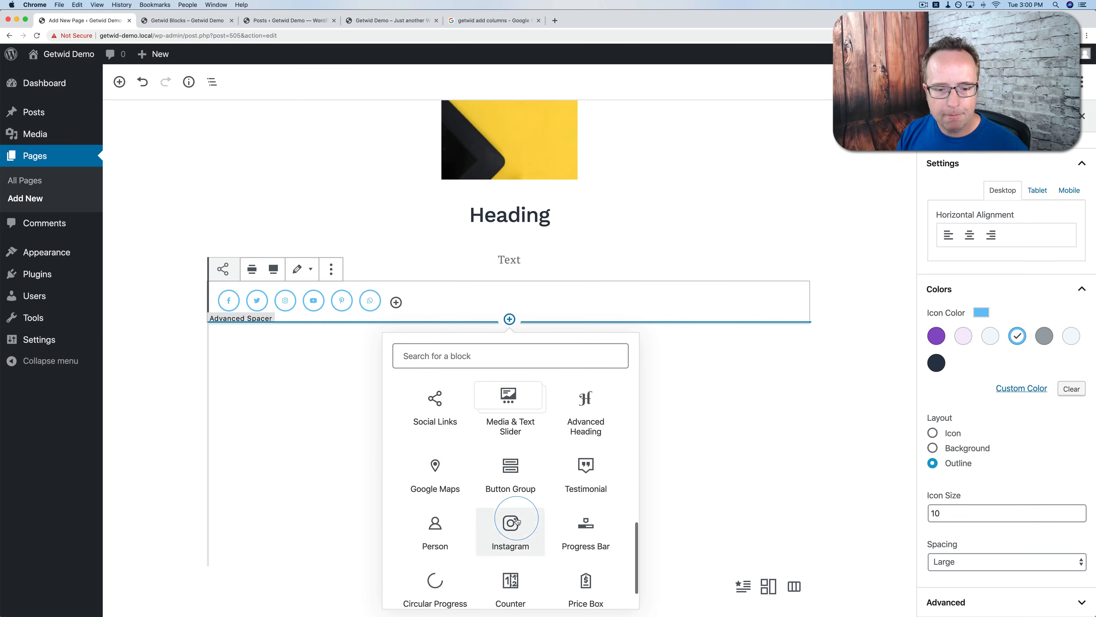
left_click(509, 466)
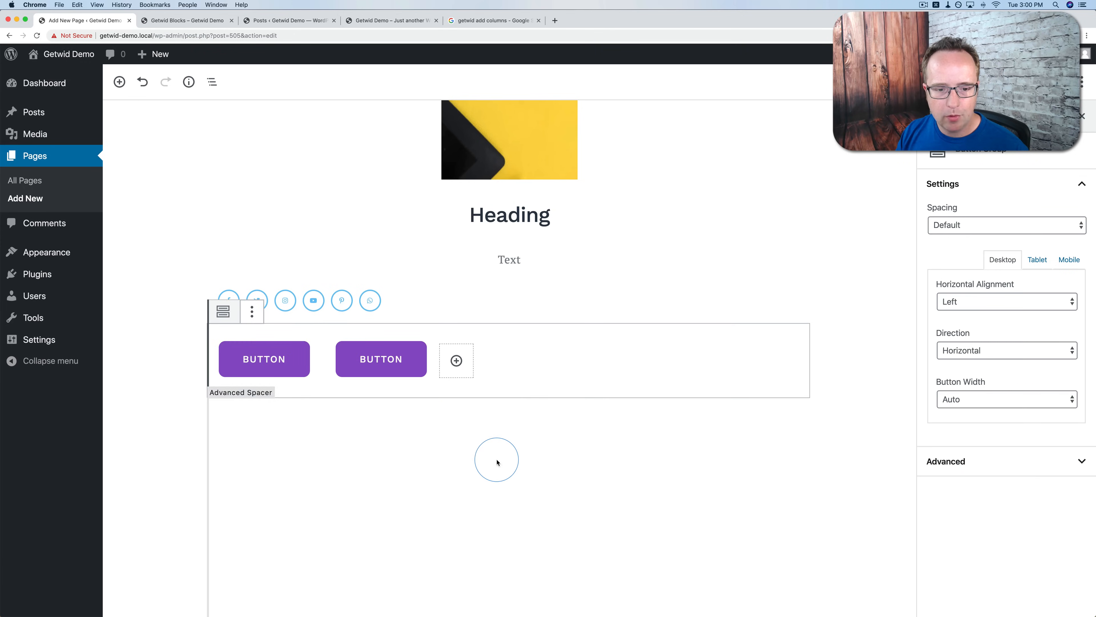
Apply the Squared style to the second button in the button group.
left_click(283, 370)
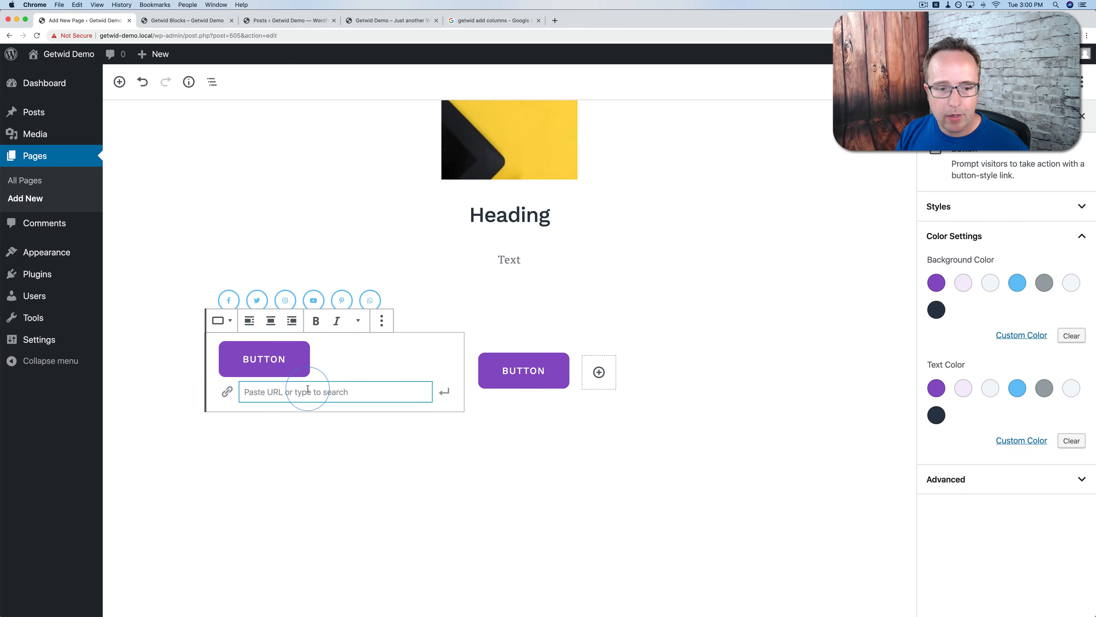
left_click(525, 376)
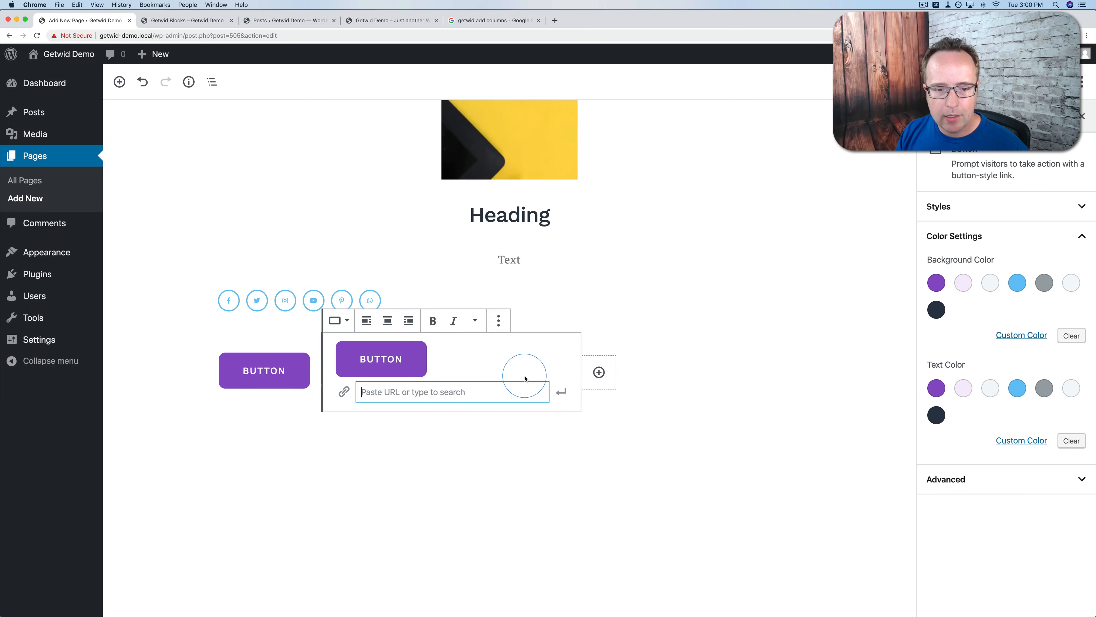
left_click(388, 359)
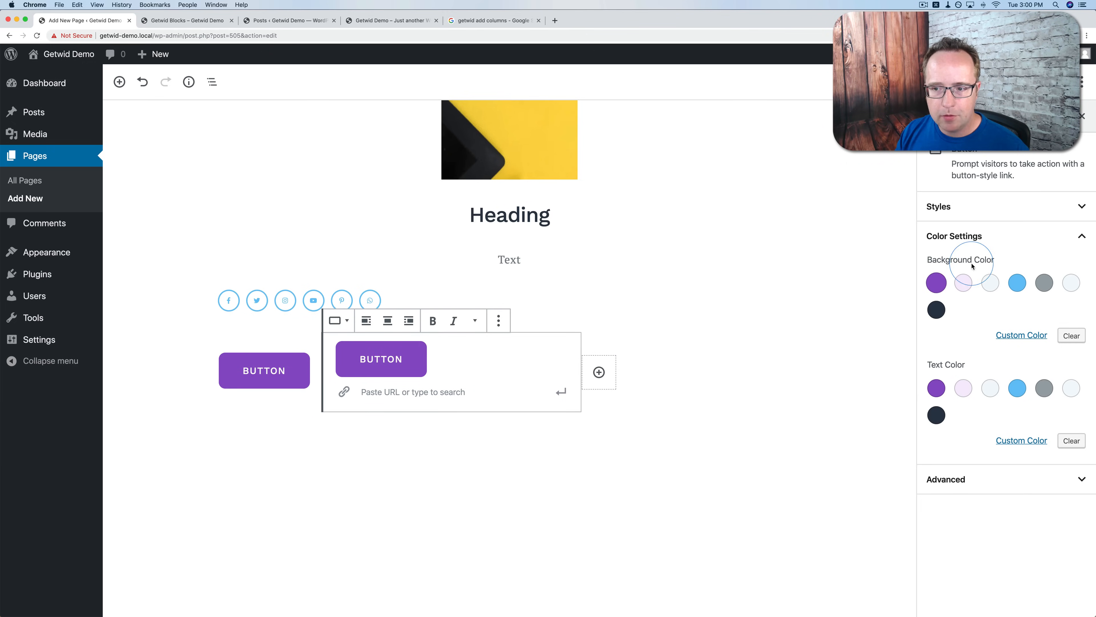
left_click(1074, 210)
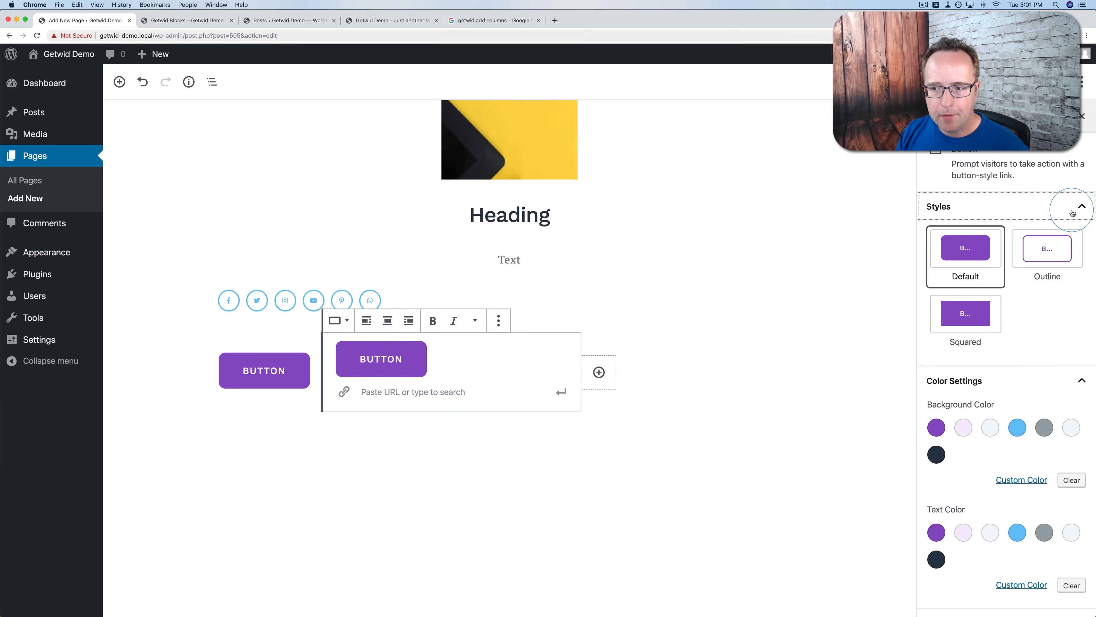
left_click(1038, 262)
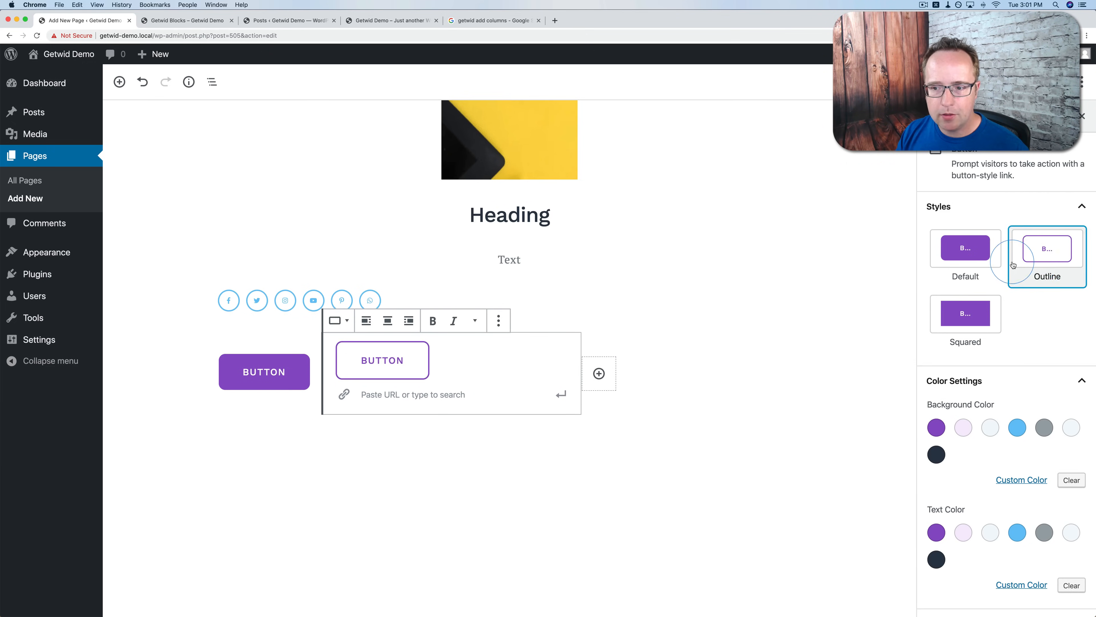
left_click(975, 268)
left_click(962, 312)
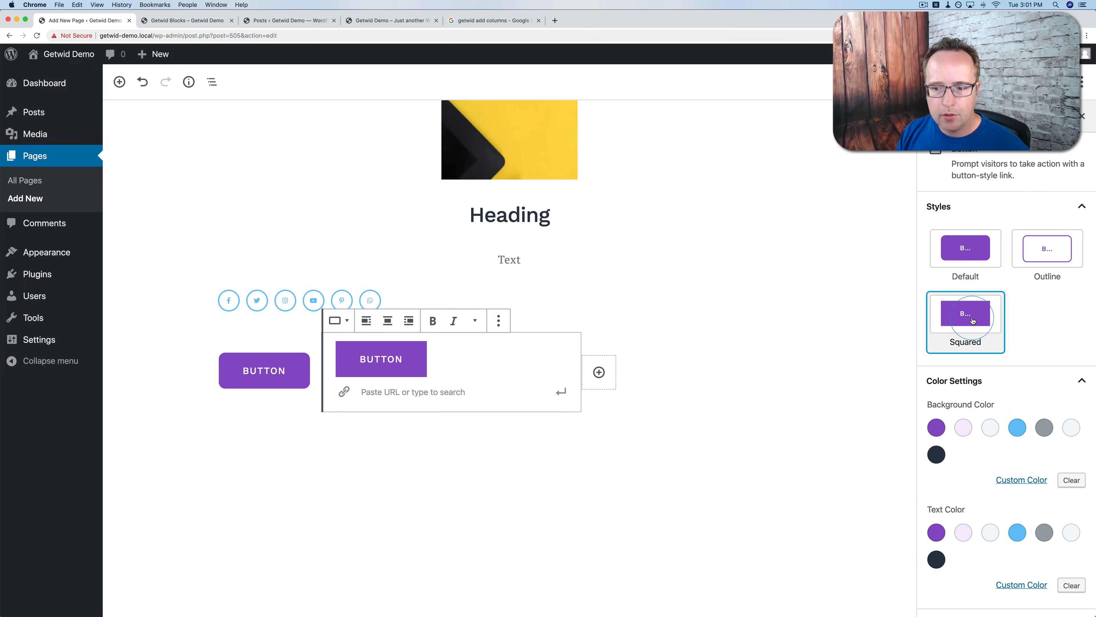
Give the second button a light blue background and dark navy text, and show its additional CSS class.
left_click(997, 430)
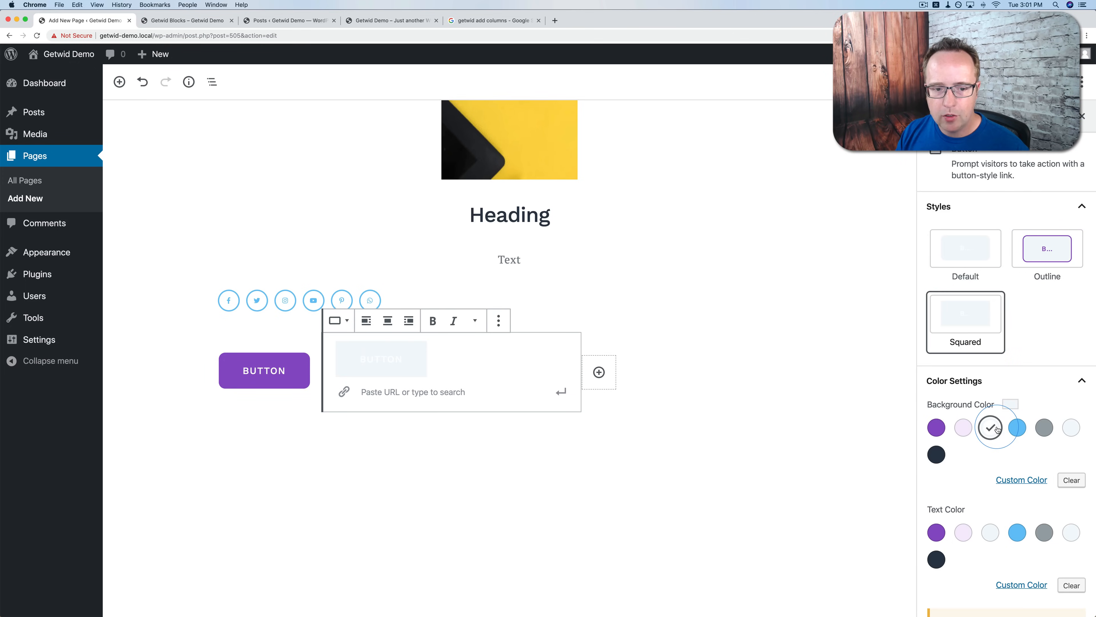
left_click(1012, 429)
scroll(992, 428, "down", 3)
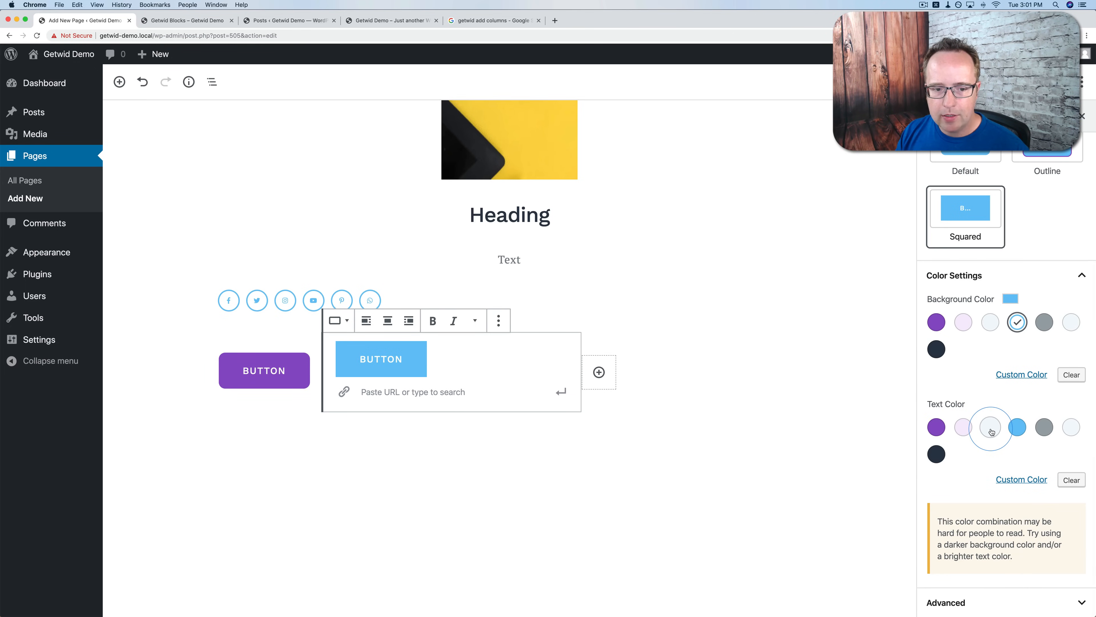
left_click(932, 453)
left_click(955, 604)
left_click_drag(988, 592, 922, 593)
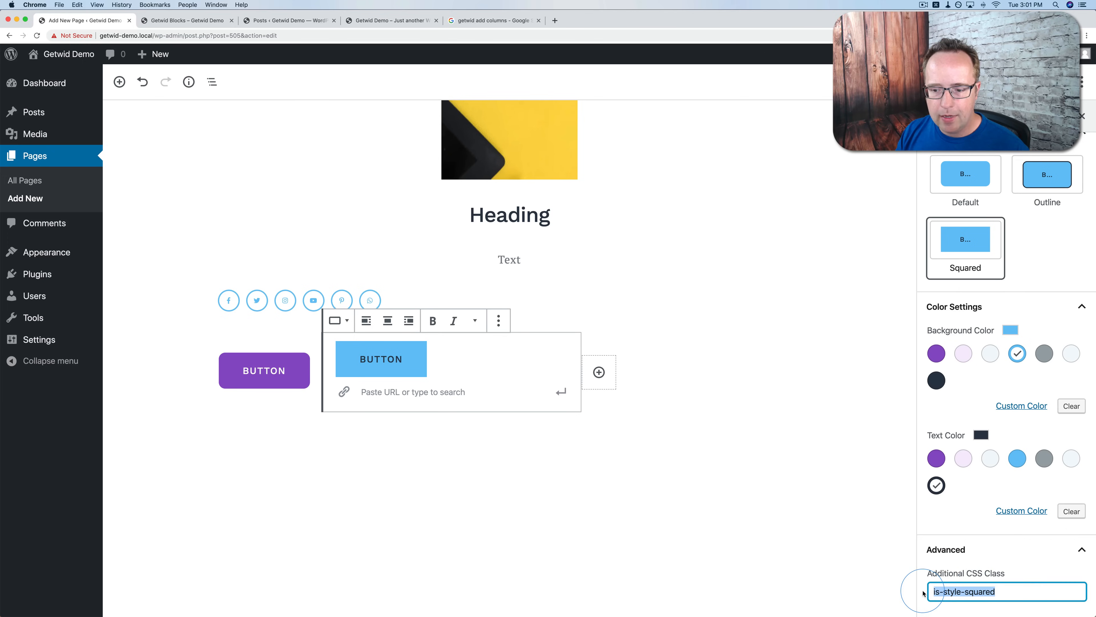
scroll(972, 505, "up", 3)
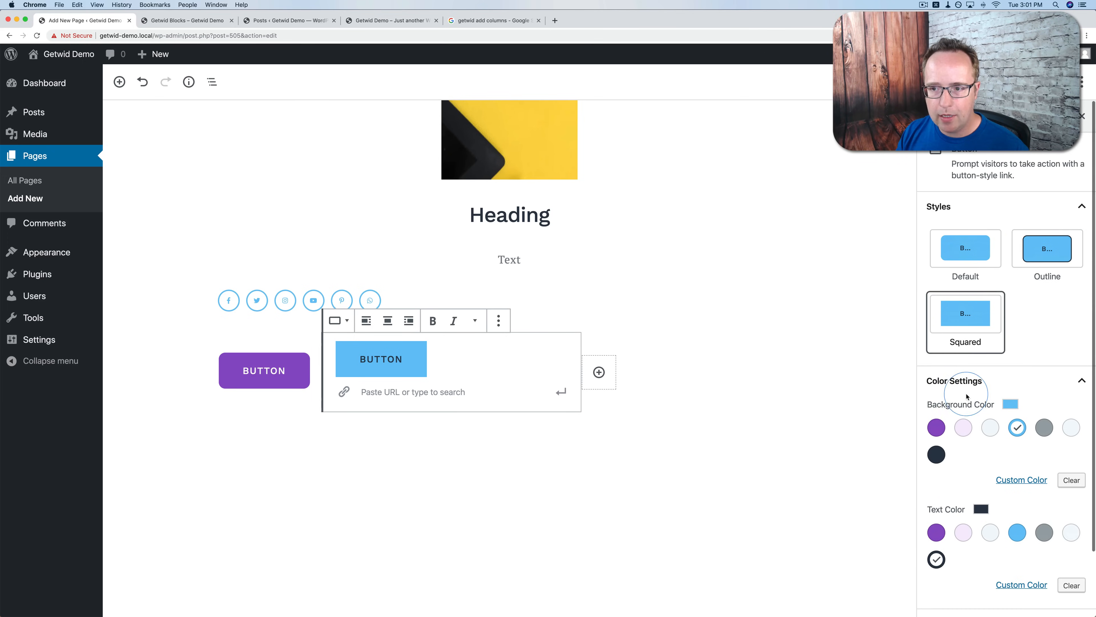
Add a third button to the end of the button group.
left_click(389, 380)
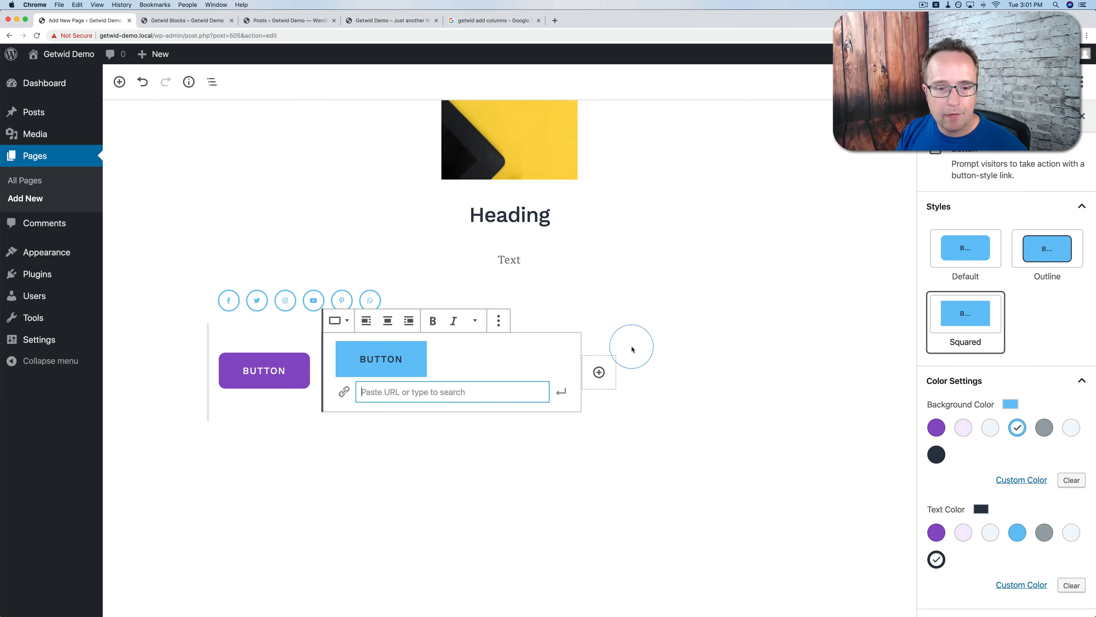
left_click(598, 372)
left_click(614, 431)
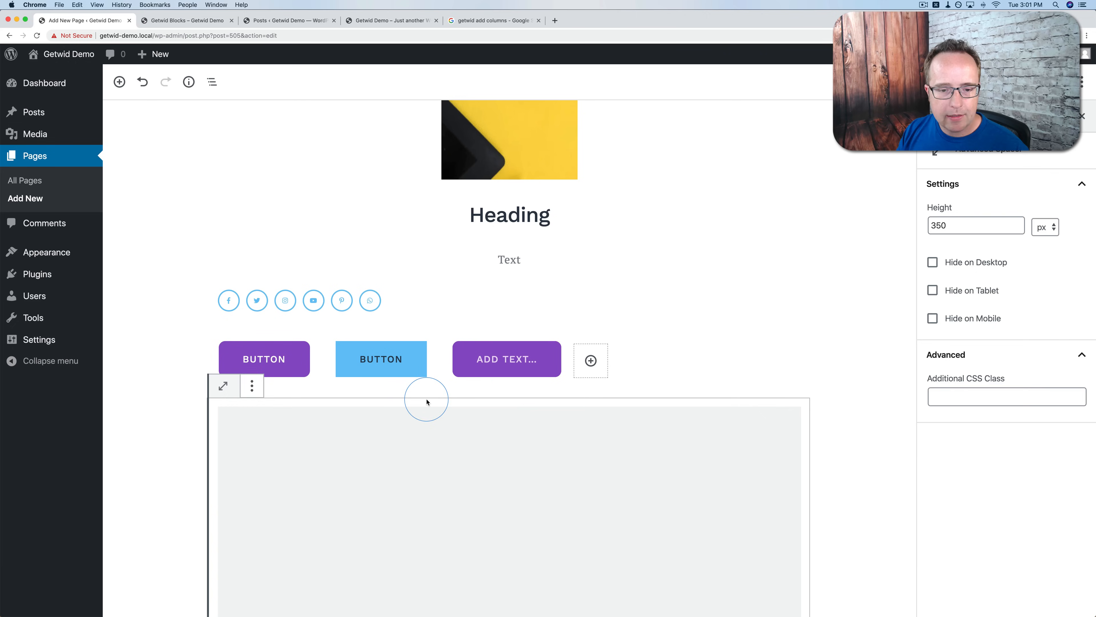
Insert a Getwid Testimonial block between the button group and the Advanced Spacer.
left_click(507, 391)
left_click(509, 393)
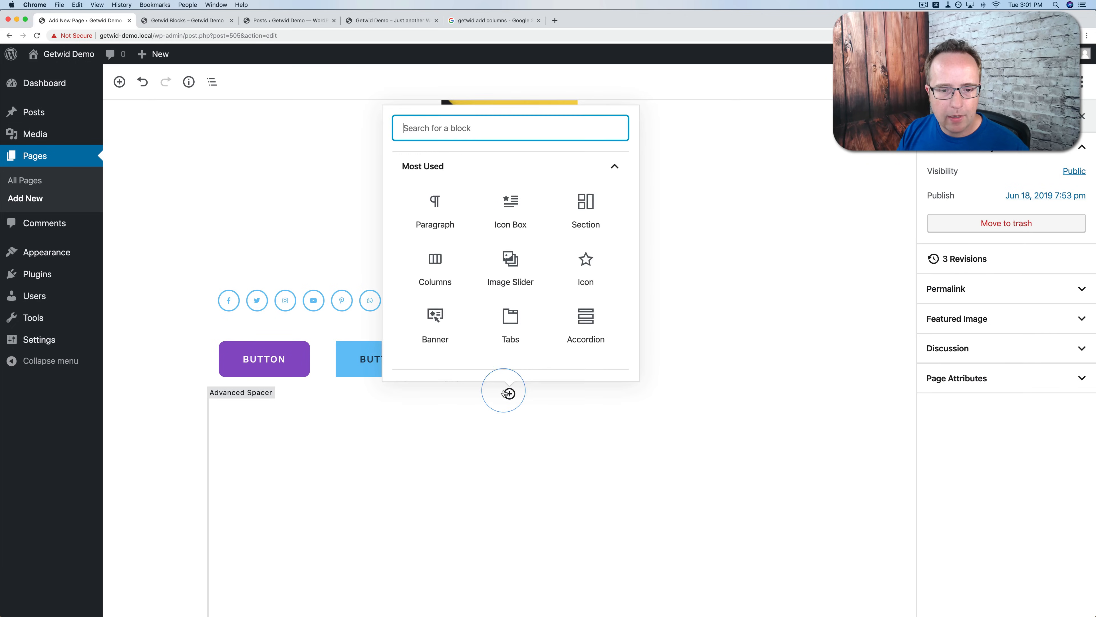
left_click(427, 164)
left_click(447, 343)
scroll(472, 282, "down", 5)
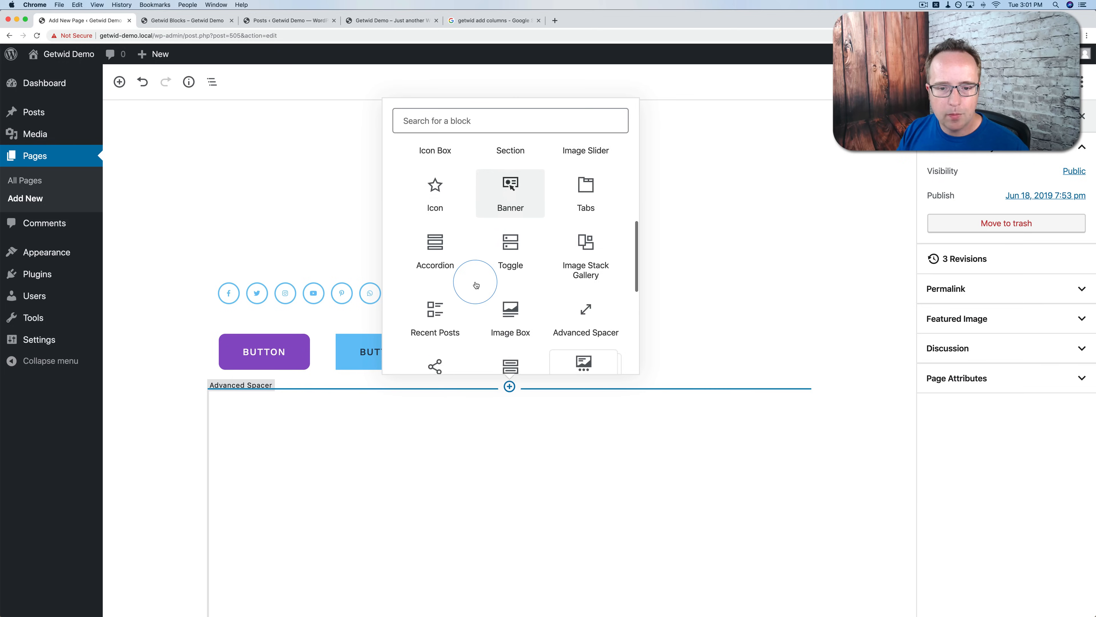
scroll(475, 283, "down", 5)
left_click(589, 273)
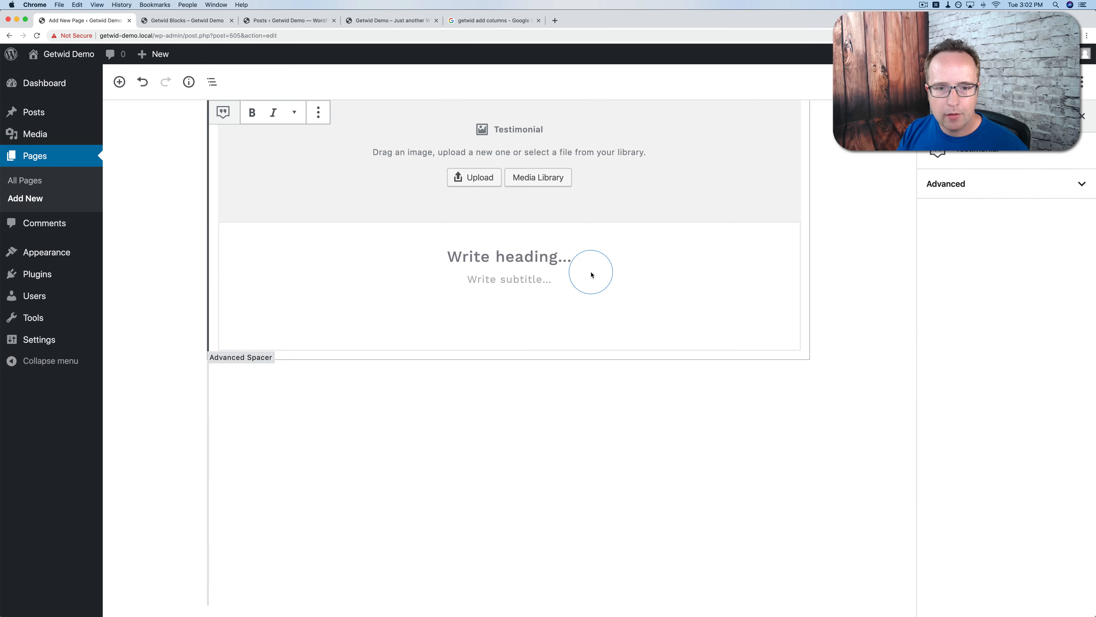
Set the testimonial's image to the bearded man portrait from the media library.
left_click(537, 238)
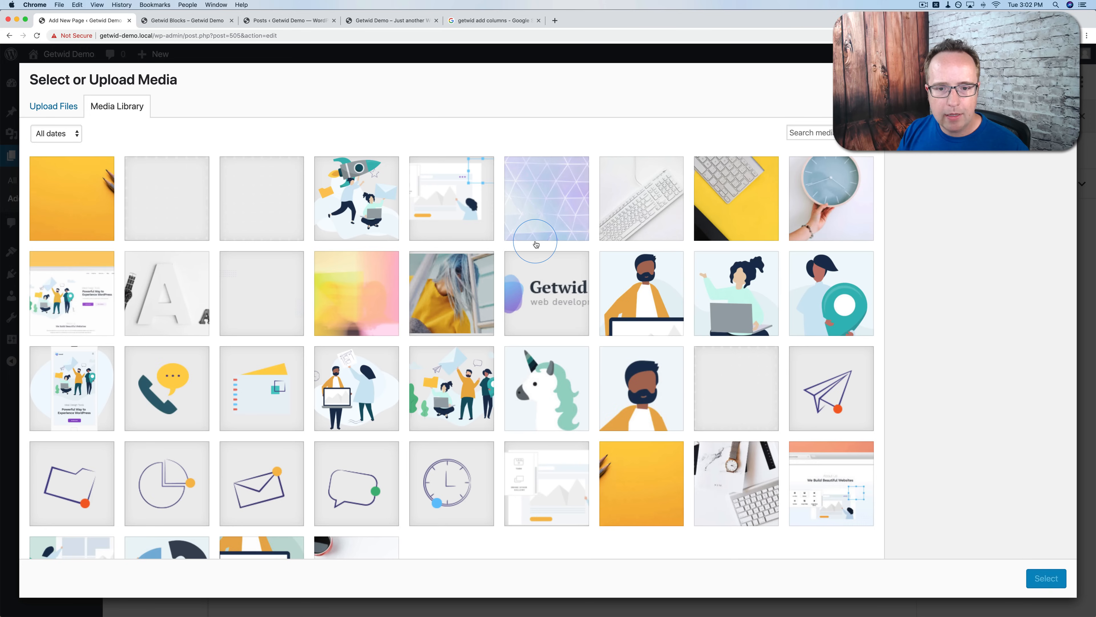
left_click(638, 381)
left_click(1047, 578)
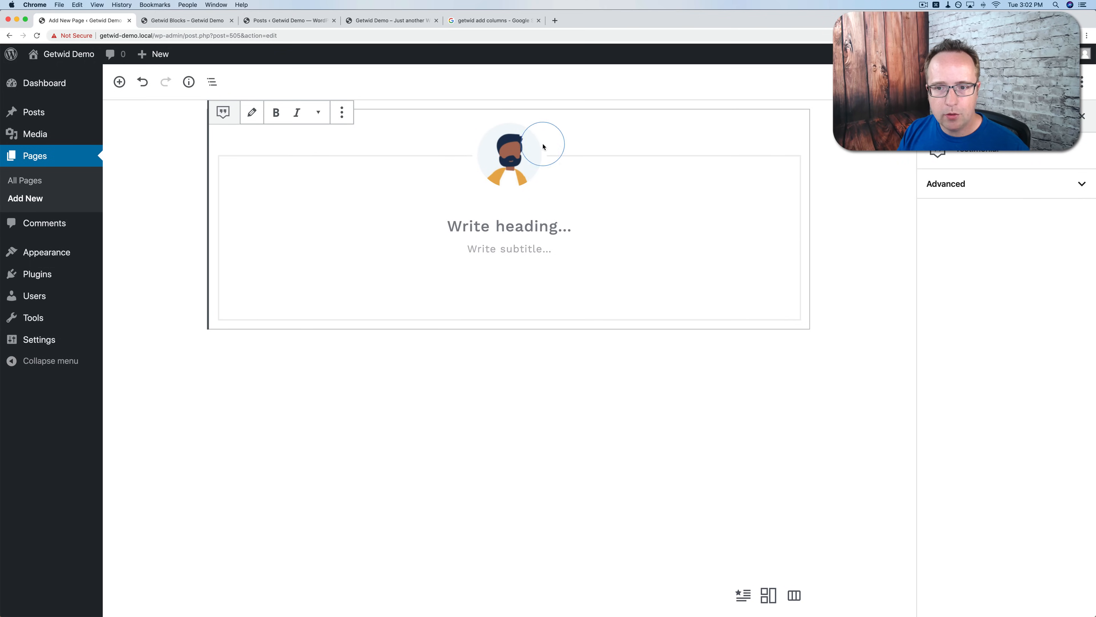
Fill in the testimonial with the heading "My Testimonial", the subtitle "Look at me" and the text "I wrote this.".
left_click(486, 233)
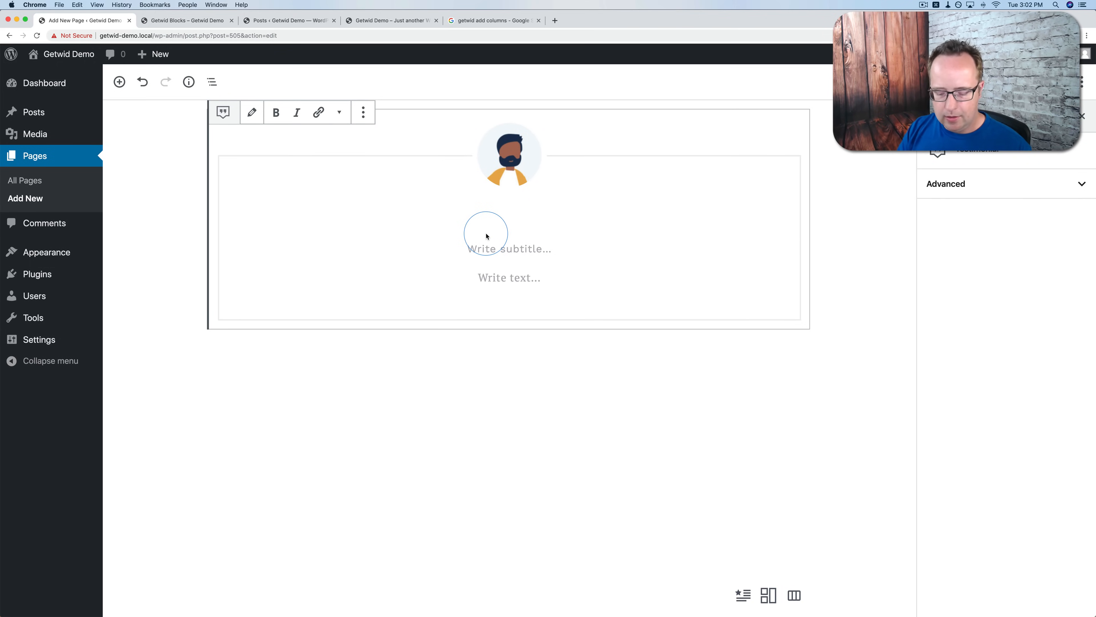
type("My Testimonial")
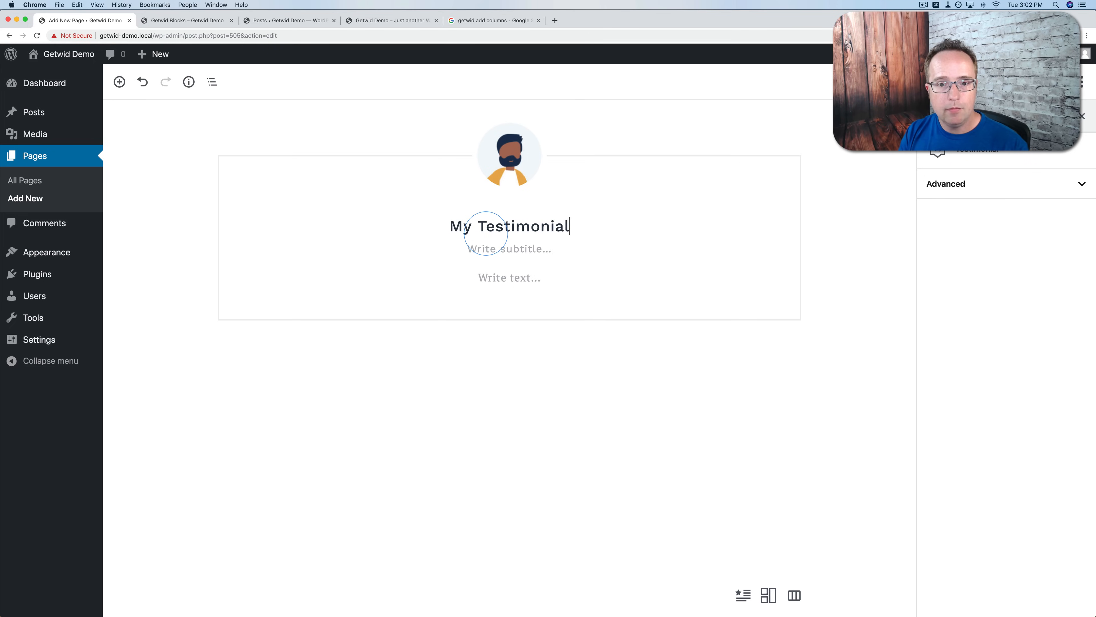
left_click(484, 249)
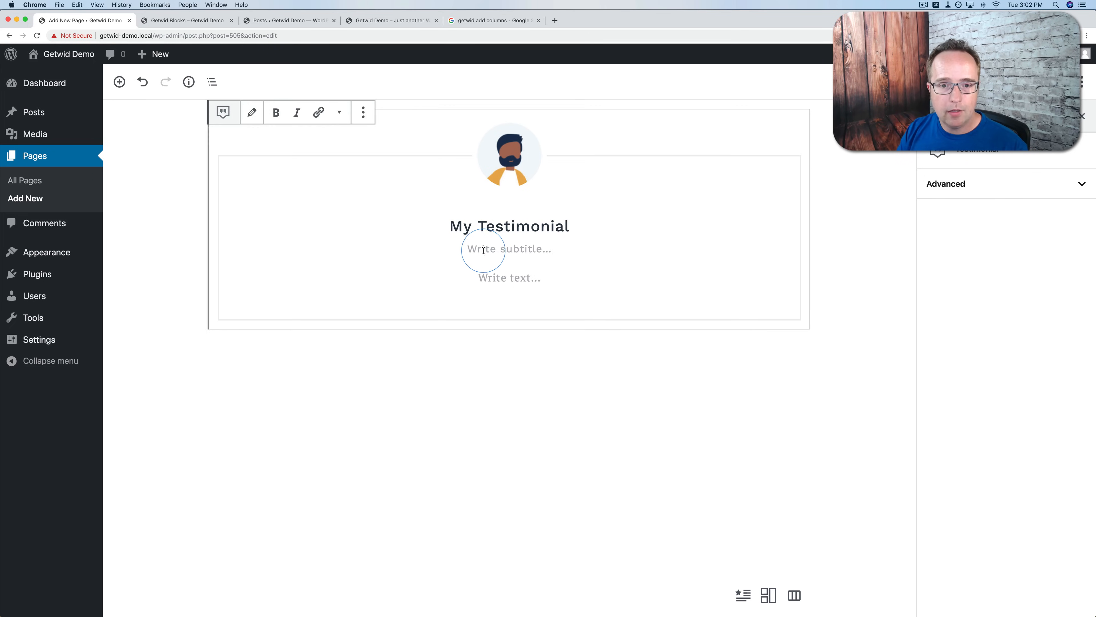
type("Look at me")
left_click(504, 274)
type("I wro")
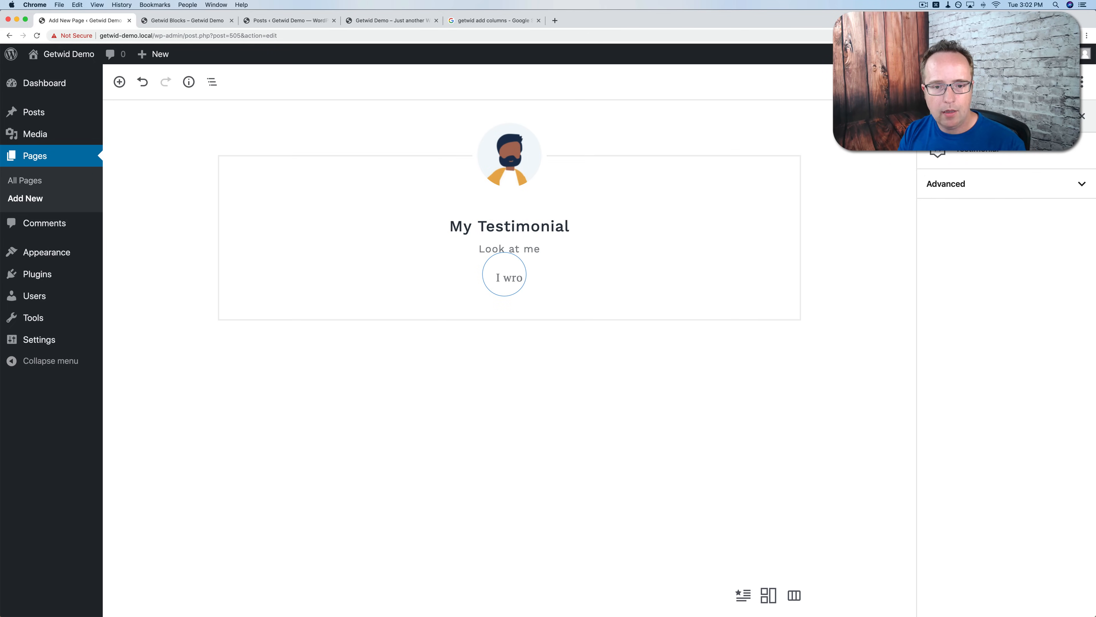
type("te this")
type(".")
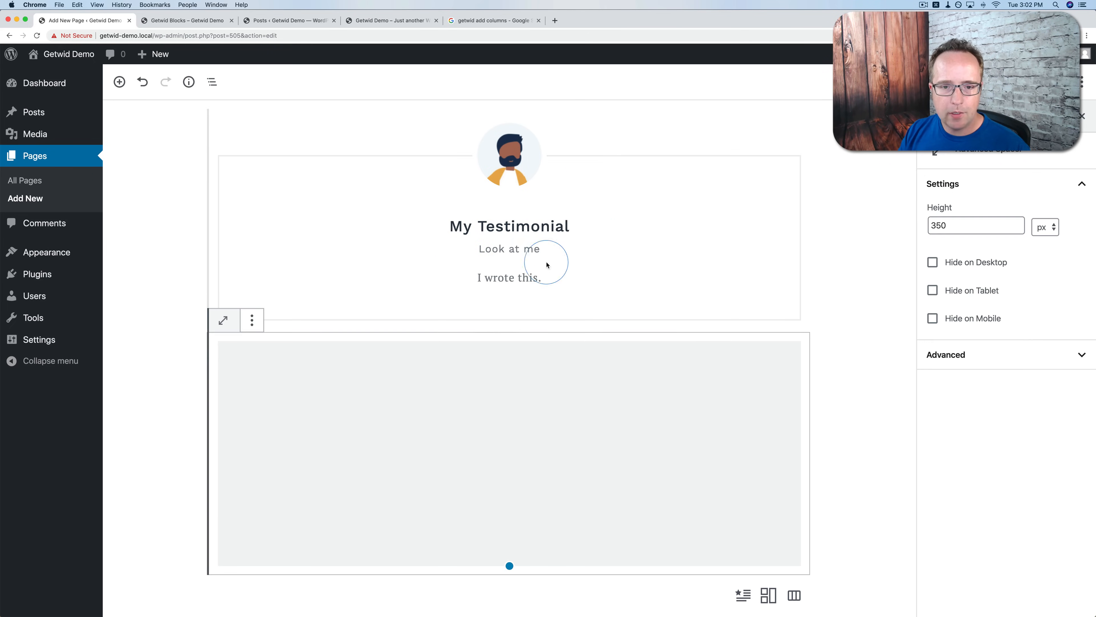
key("BackSpace")
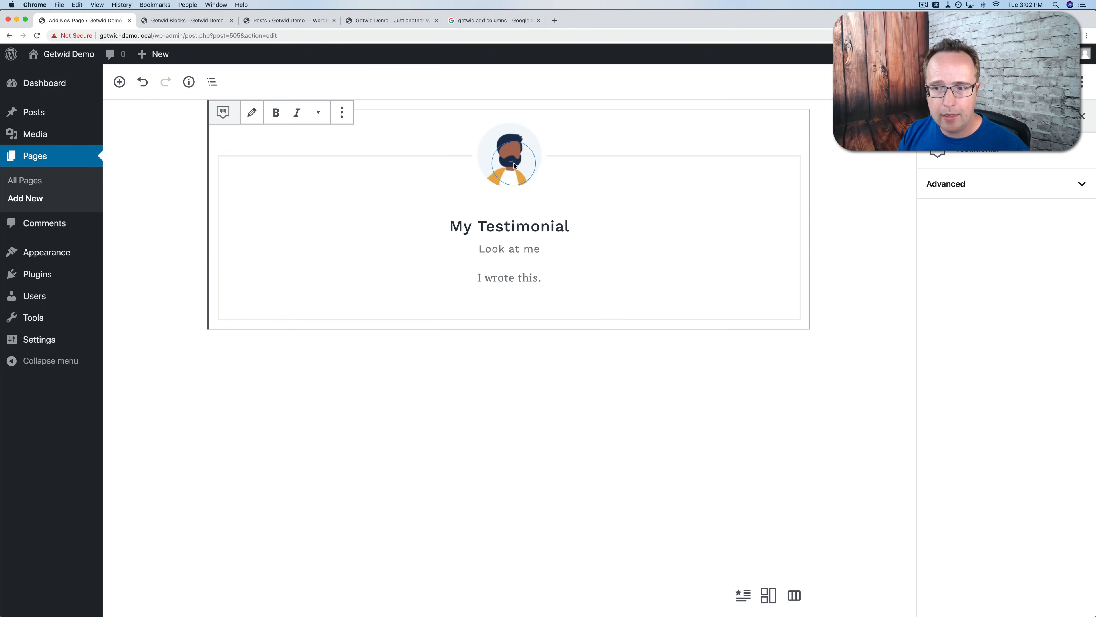
Examine the Testimonial block's advanced settings for an additional CSS class.
left_click(979, 184)
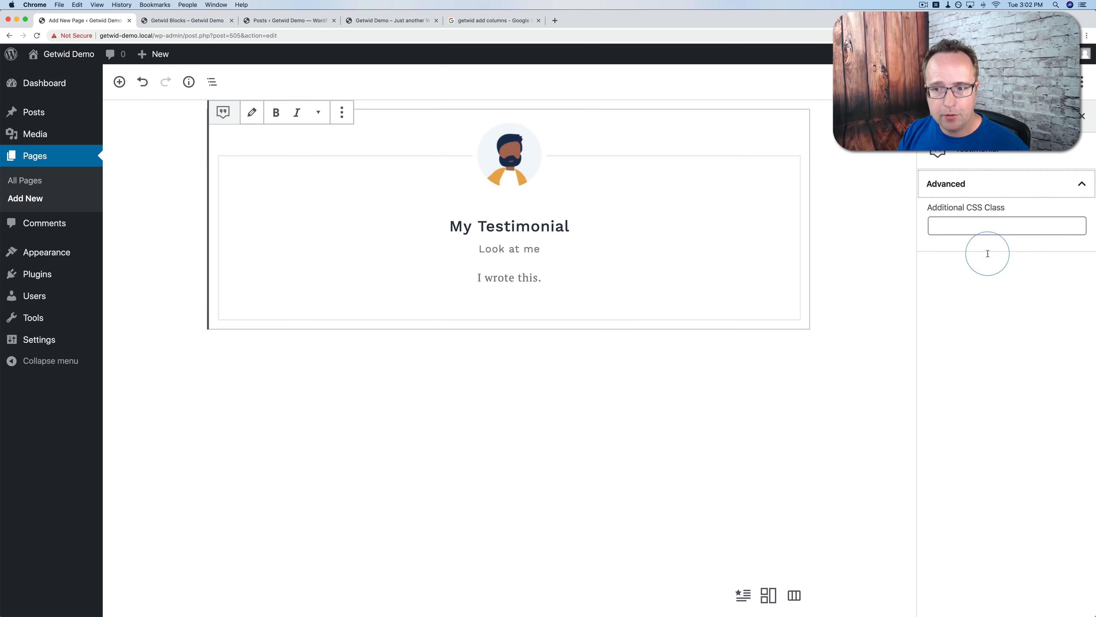
left_click(961, 223)
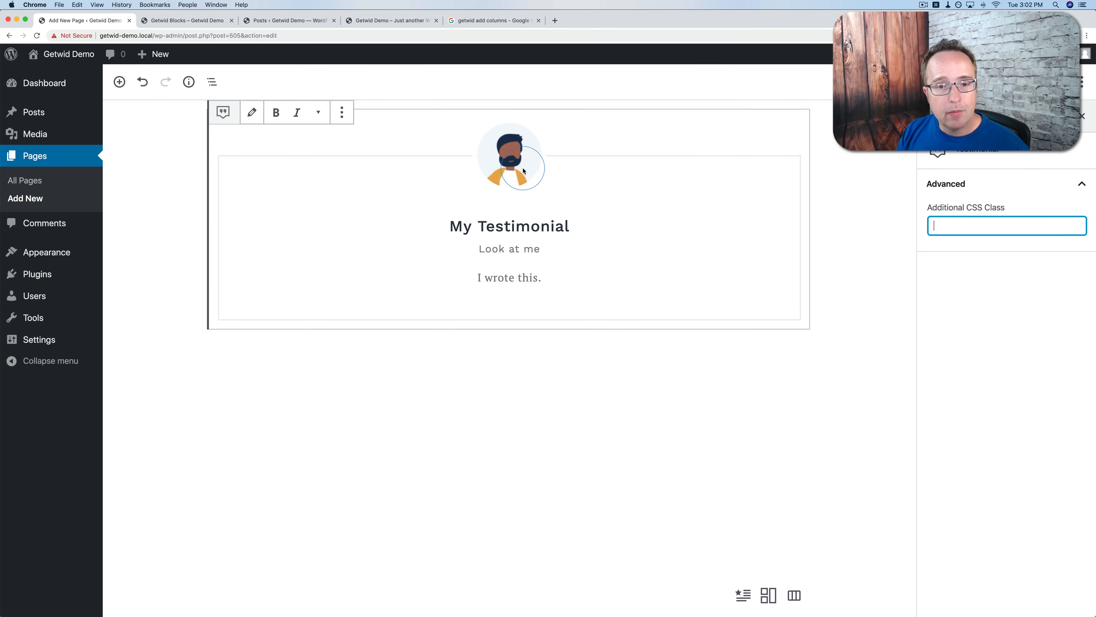
left_click(506, 293)
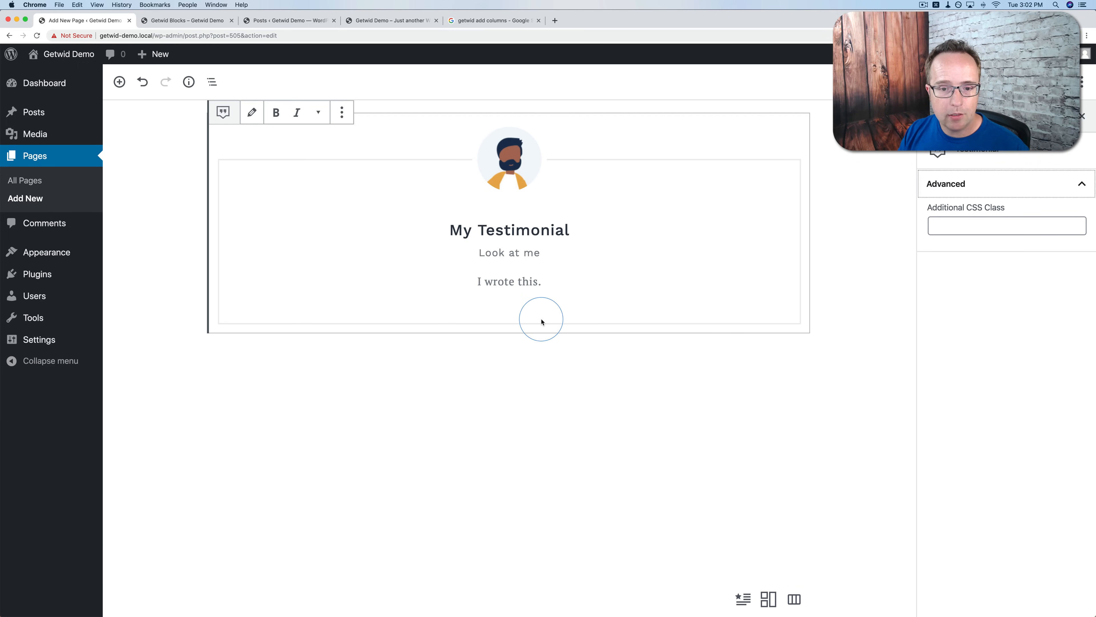
Insert a Getwid Person block between the testimonial and the Advanced Spacer.
left_click(509, 332)
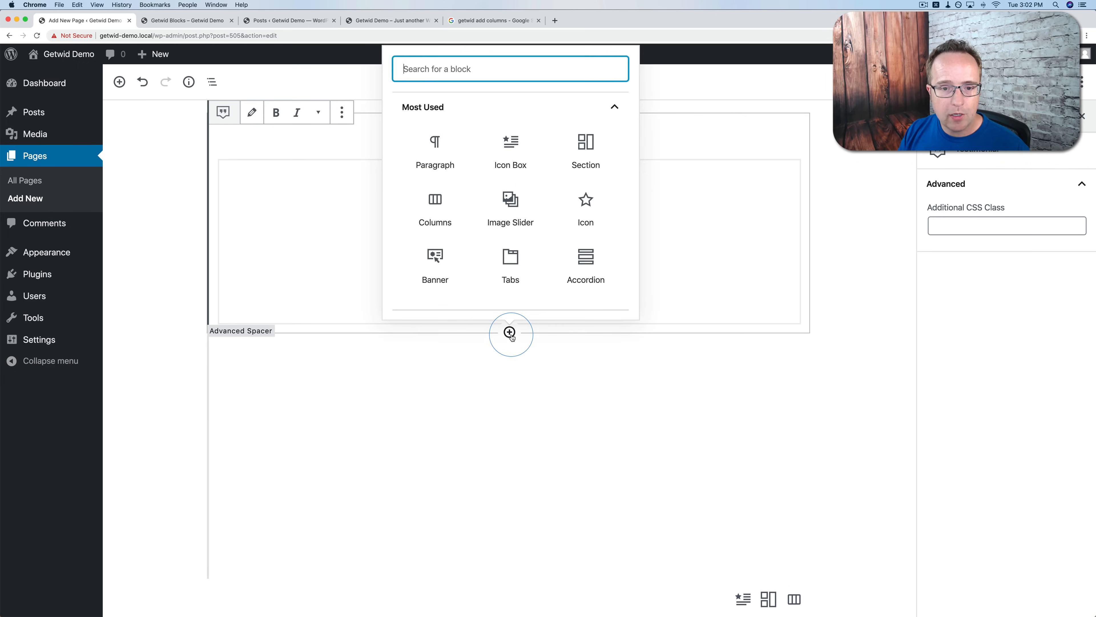
left_click(473, 119)
scroll(509, 259, "down", 5)
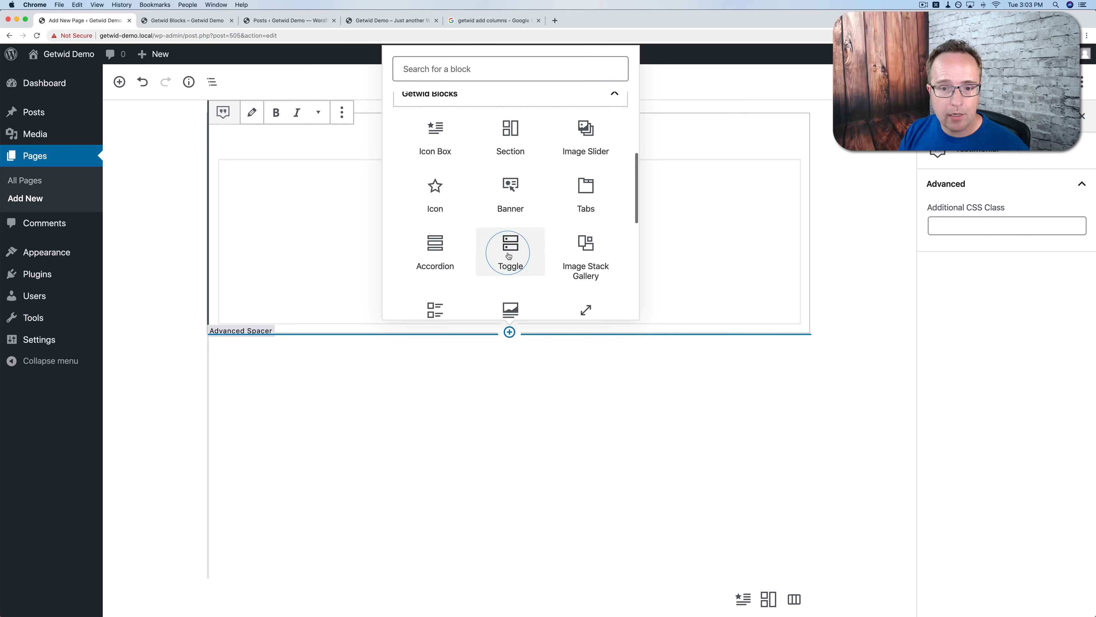
scroll(508, 255, "down", 4)
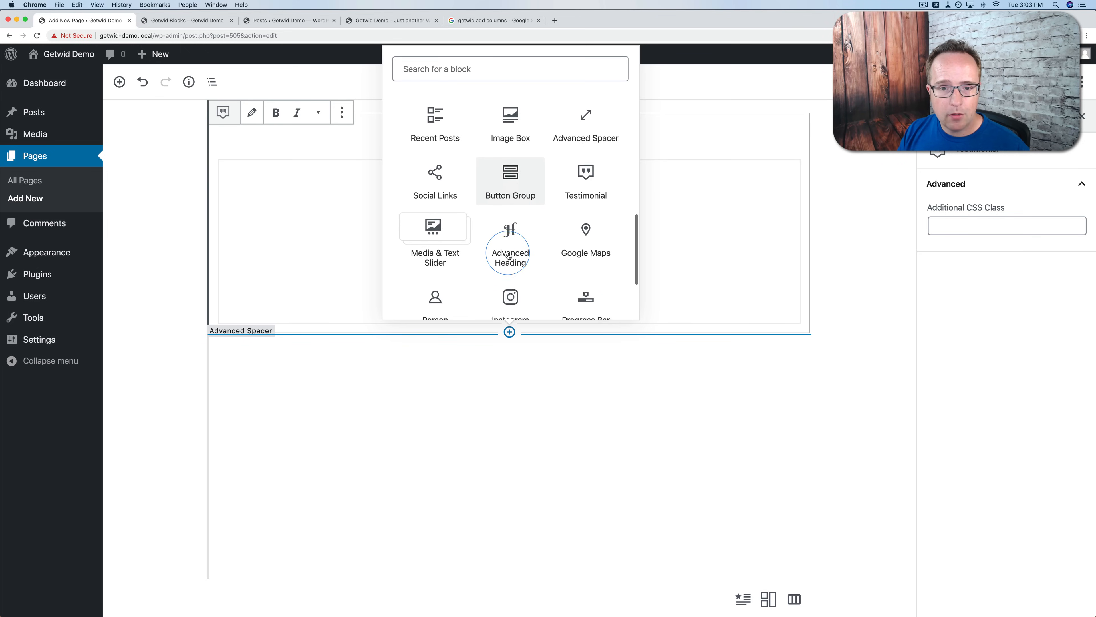
left_click(434, 224)
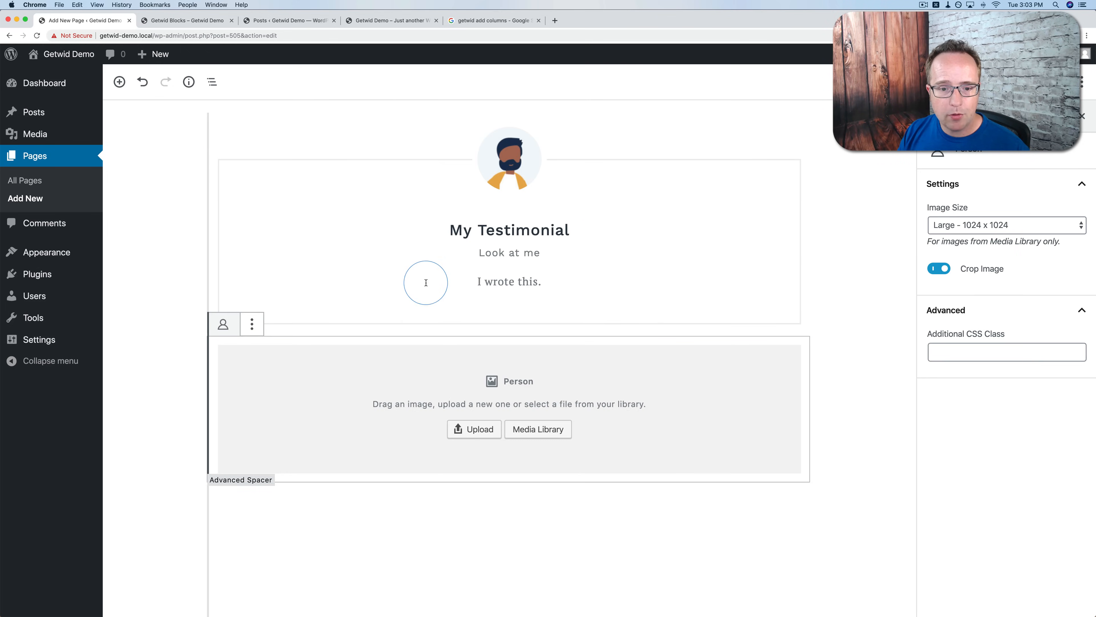
Set the Person block's image to the illustration of the woman with a laptop from the media library.
scroll(431, 281, "down", 4)
left_click(518, 290)
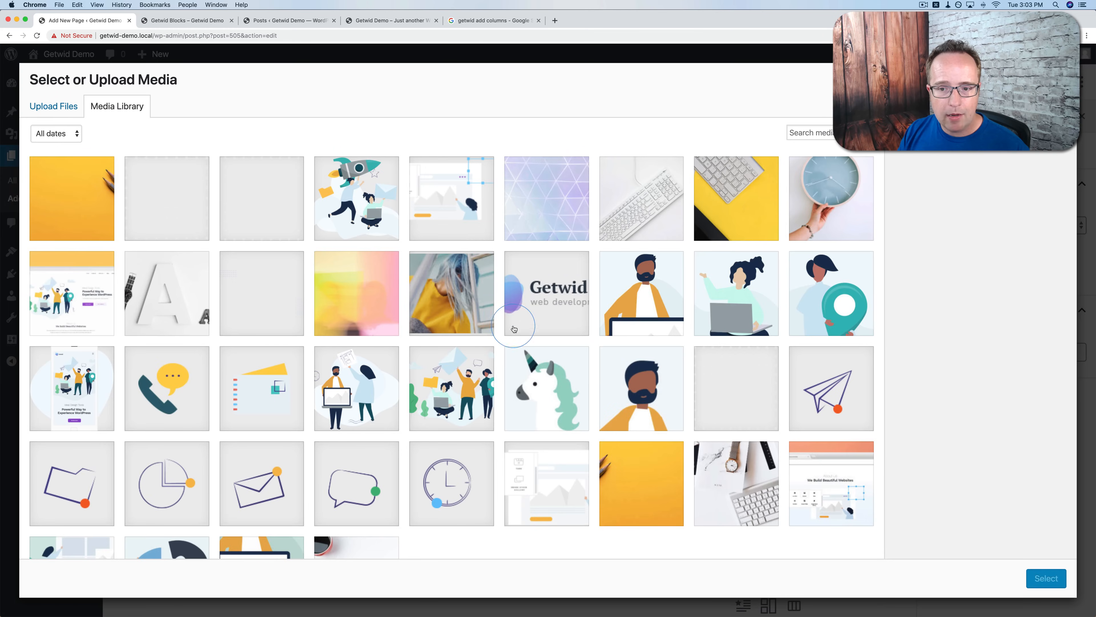
left_click(734, 302)
left_click(1040, 579)
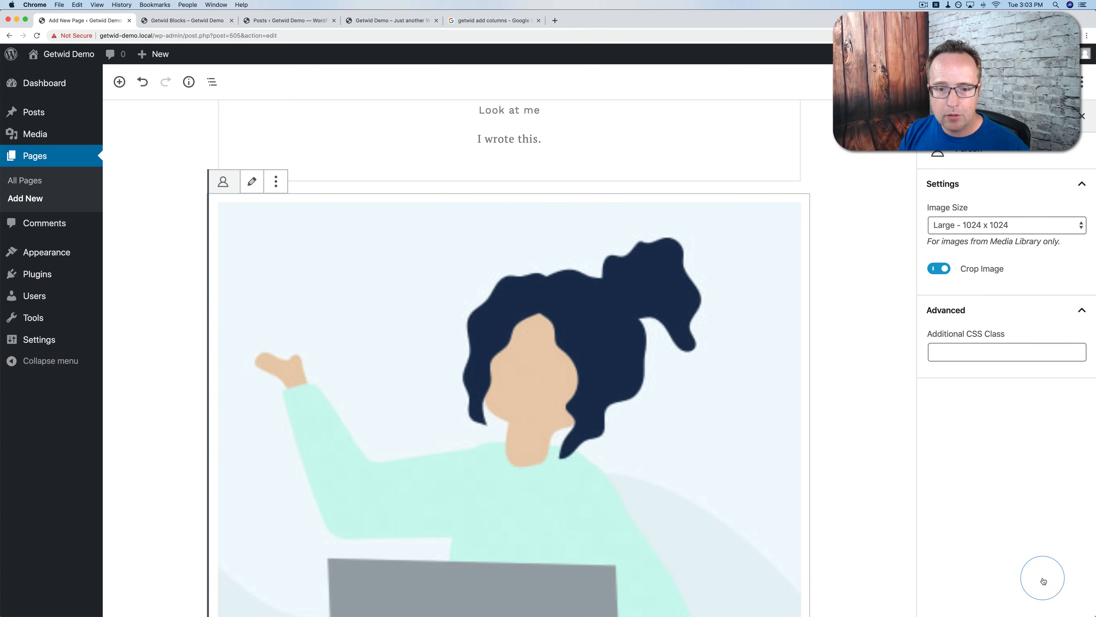
Turn off image cropping for the Person block.
left_click(637, 365)
scroll(637, 367, "down", 1)
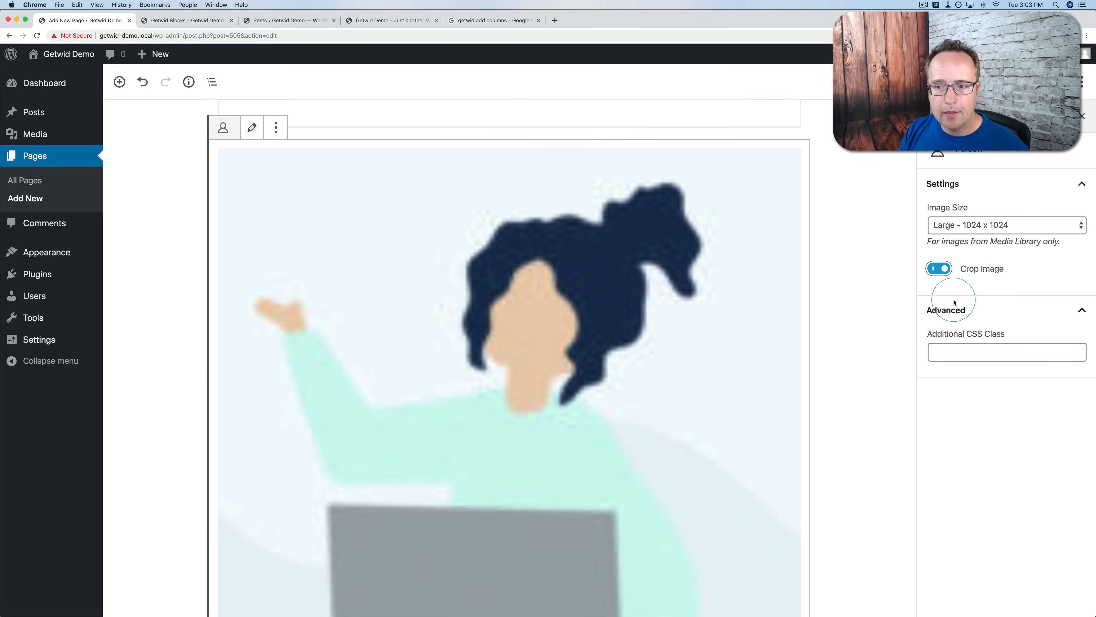
left_click(938, 269)
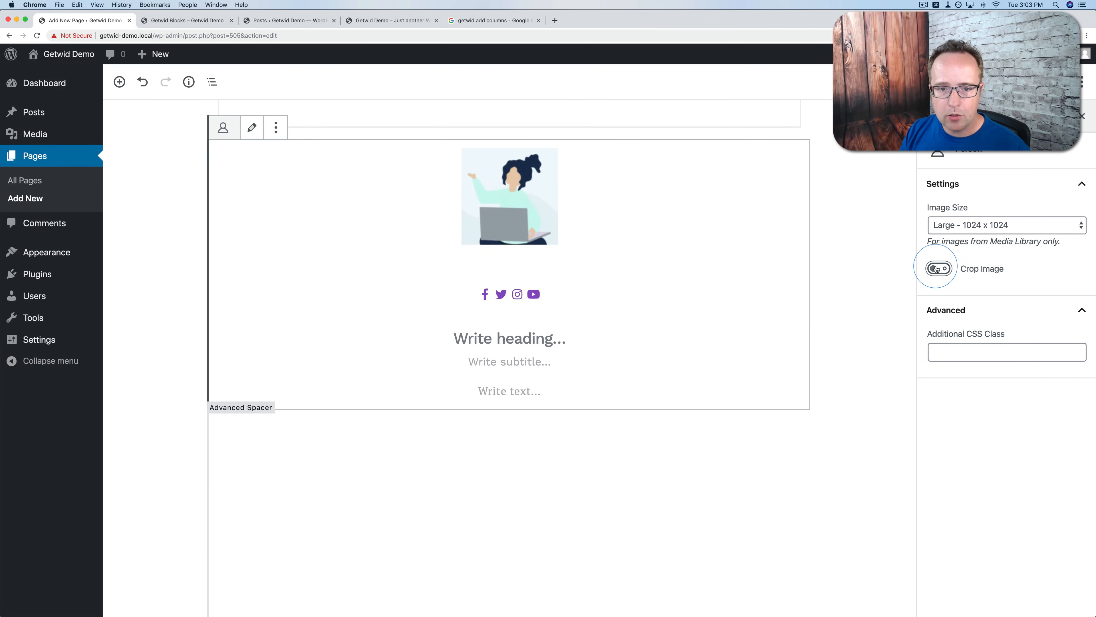
left_click(425, 205)
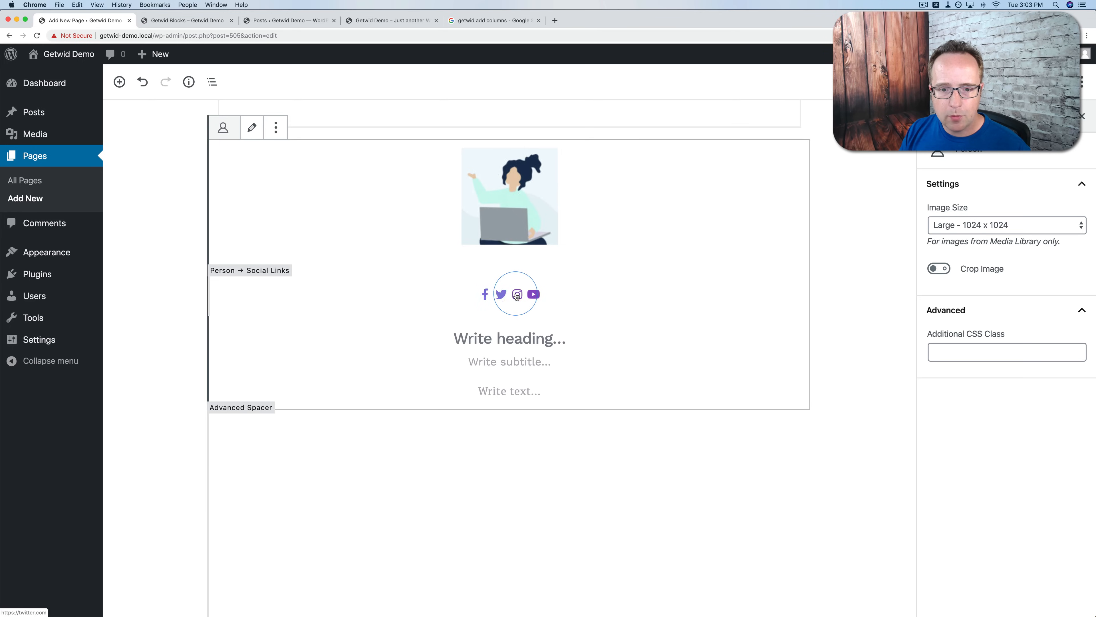
Insert a Getwid Instagram block between the Person block and the Advanced Spacer.
left_click(484, 296)
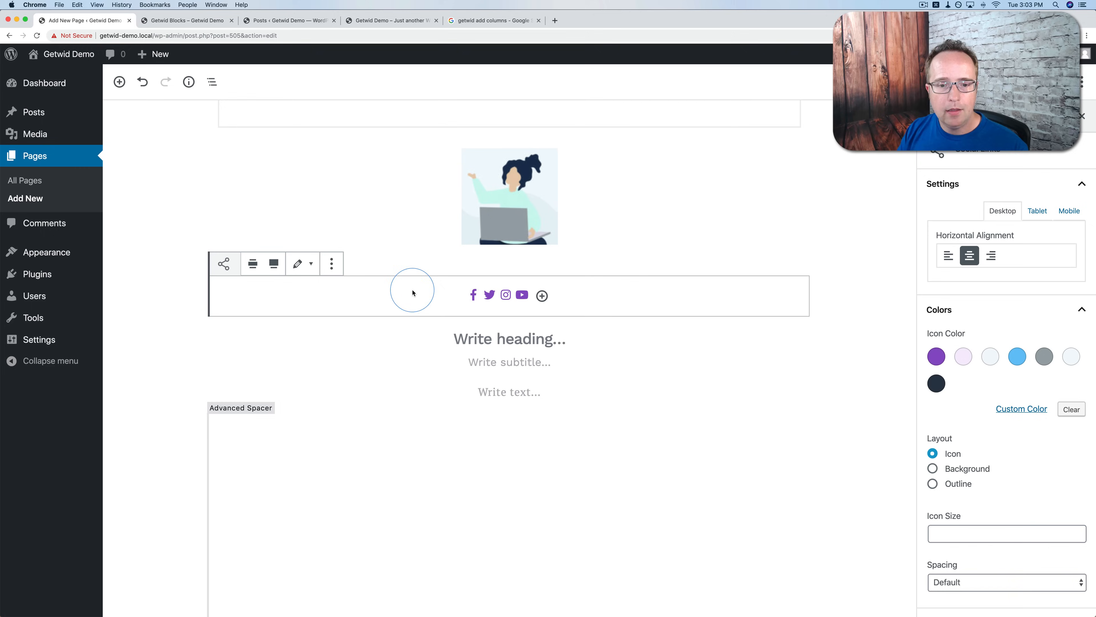
left_click(511, 388)
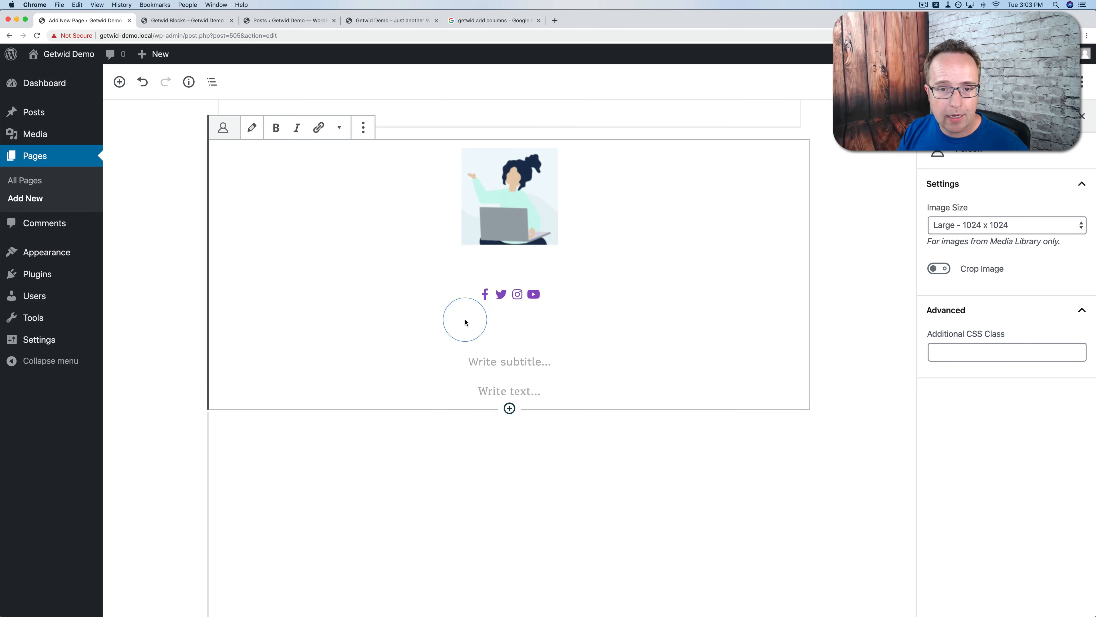
left_click(509, 408)
left_click(430, 179)
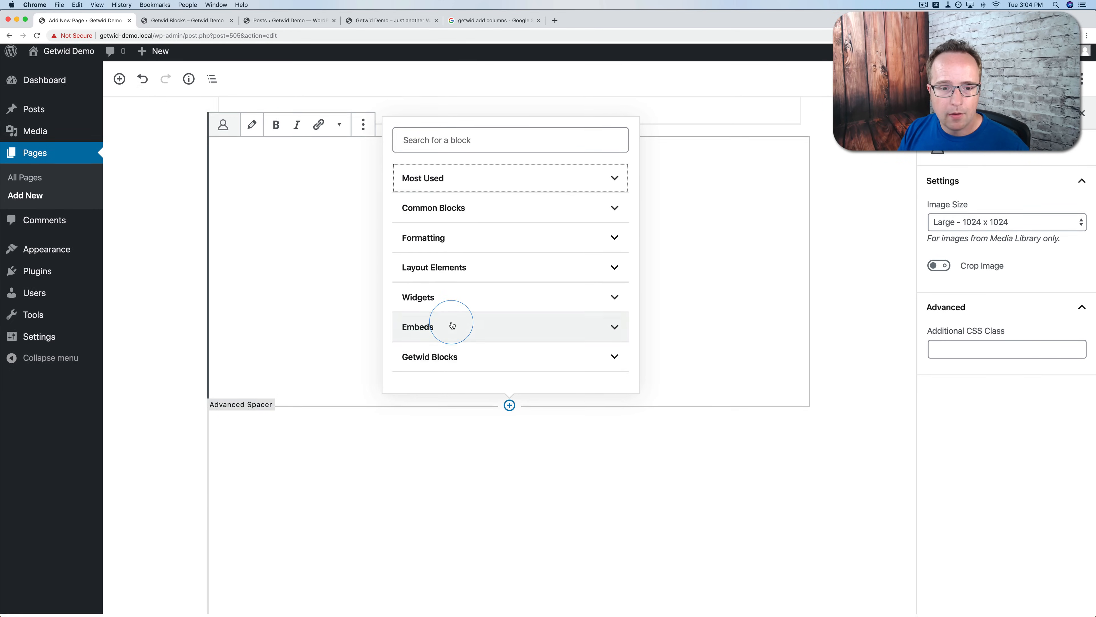
left_click(441, 353)
scroll(482, 388, "down", 10)
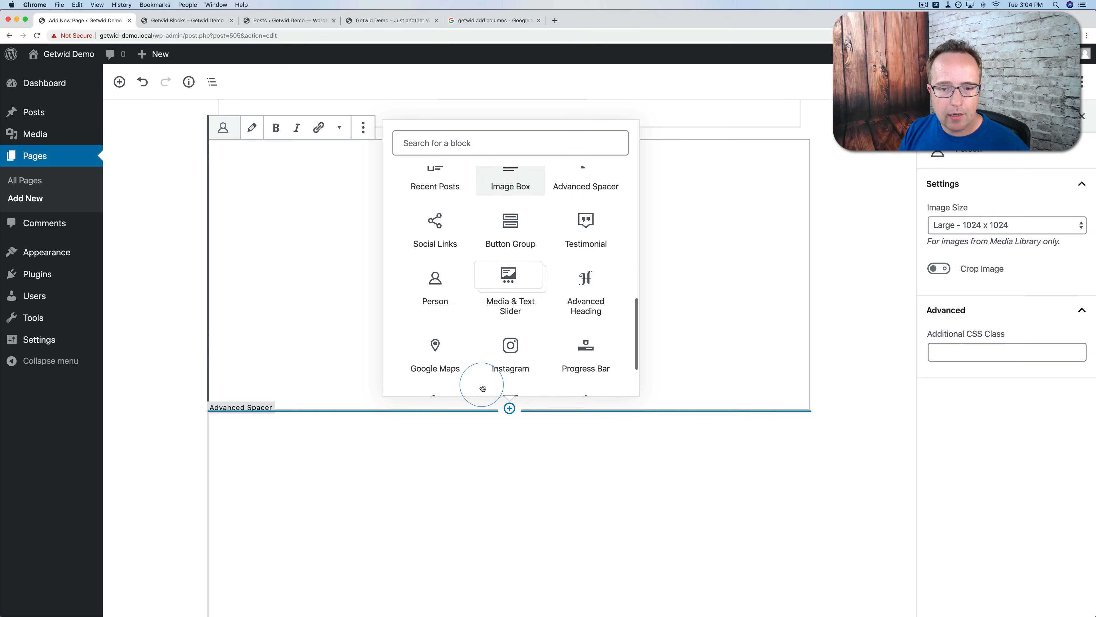
scroll(482, 388, "down", 3)
left_click(515, 293)
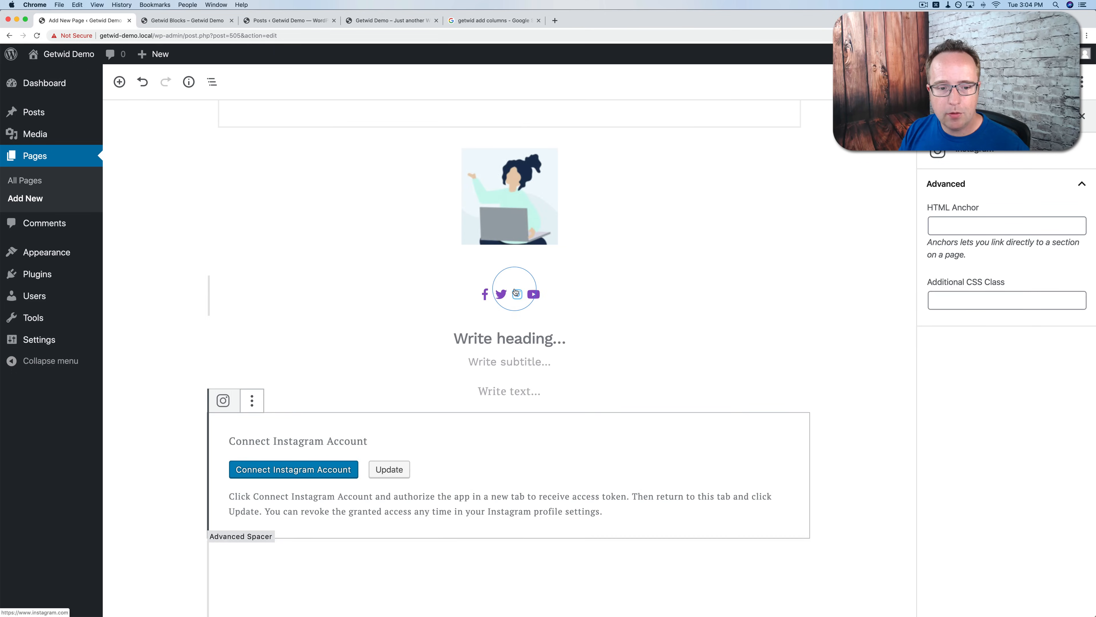
scroll(428, 326, "down", 5)
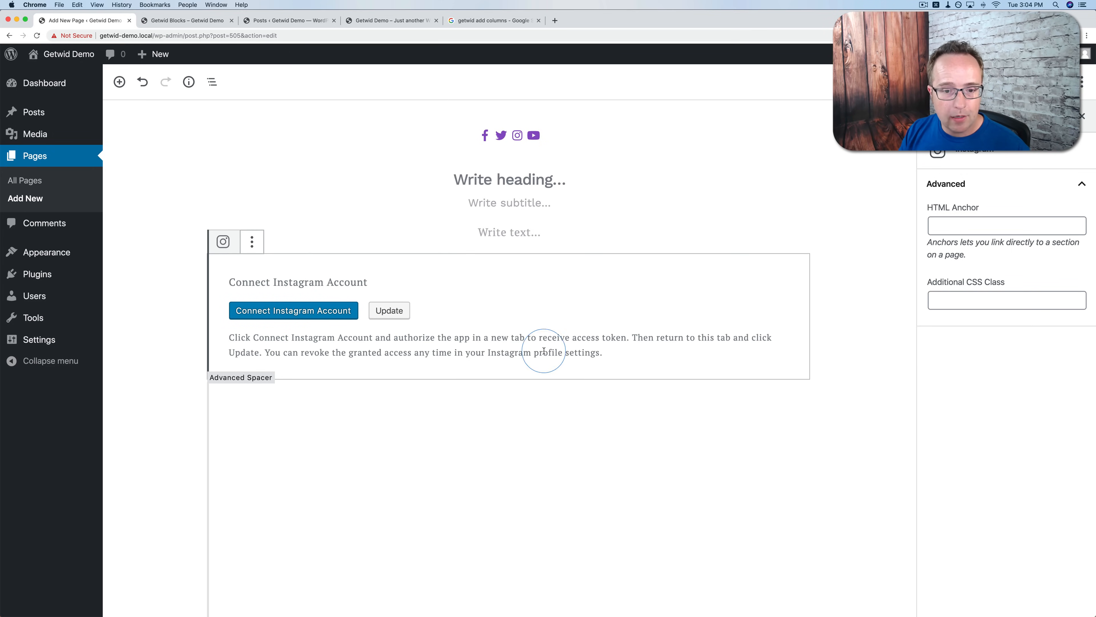
Insert a Getwid Progress Bar block below the Instagram block.
left_click(510, 379)
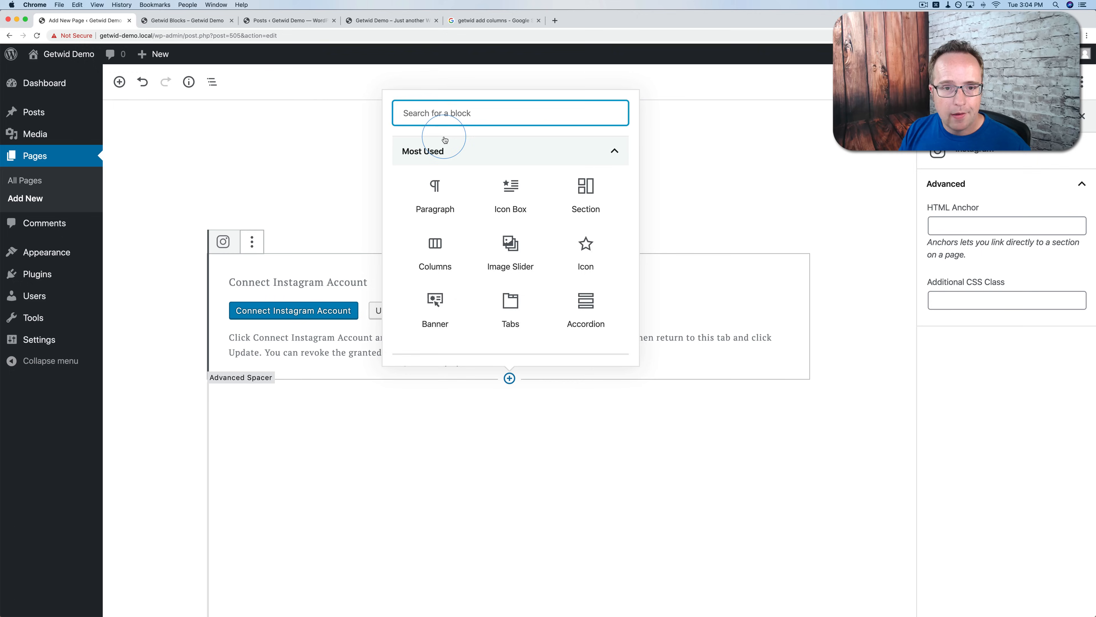
left_click(443, 150)
left_click(468, 327)
scroll(469, 329, "down", 5)
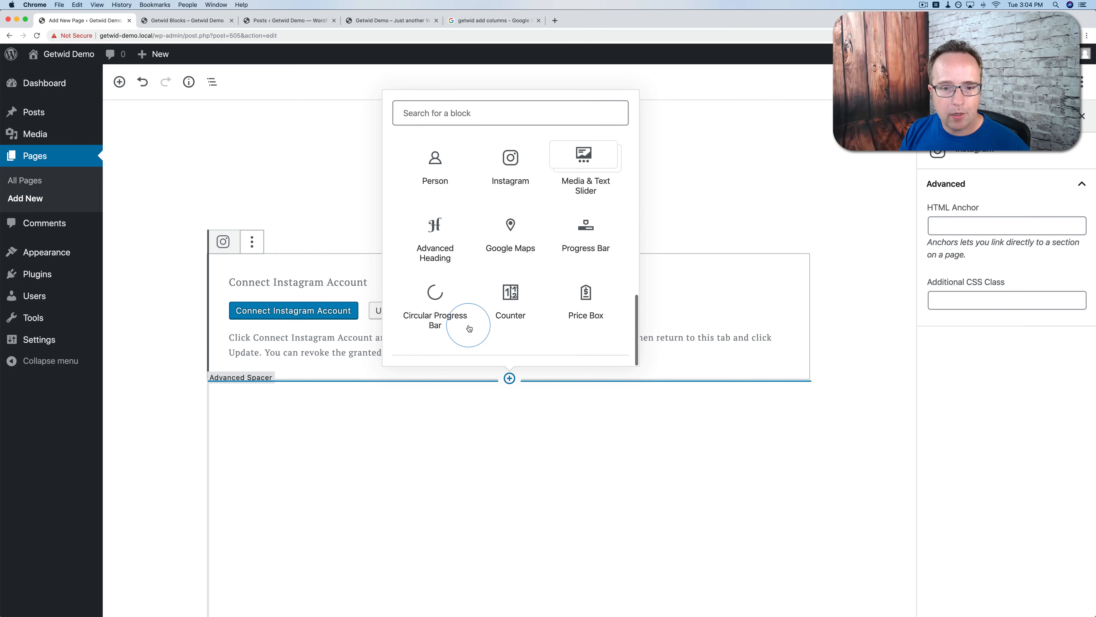
left_click(581, 251)
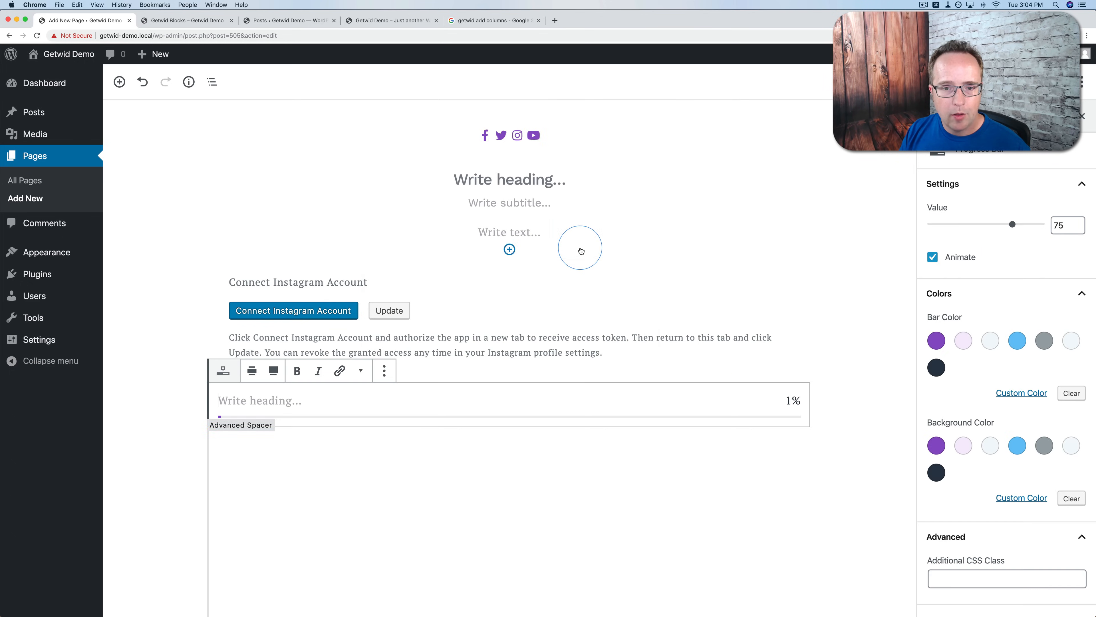
Give the progress bar the heading "How well I ski" and set its value to 28.
scroll(466, 358, "down", 3)
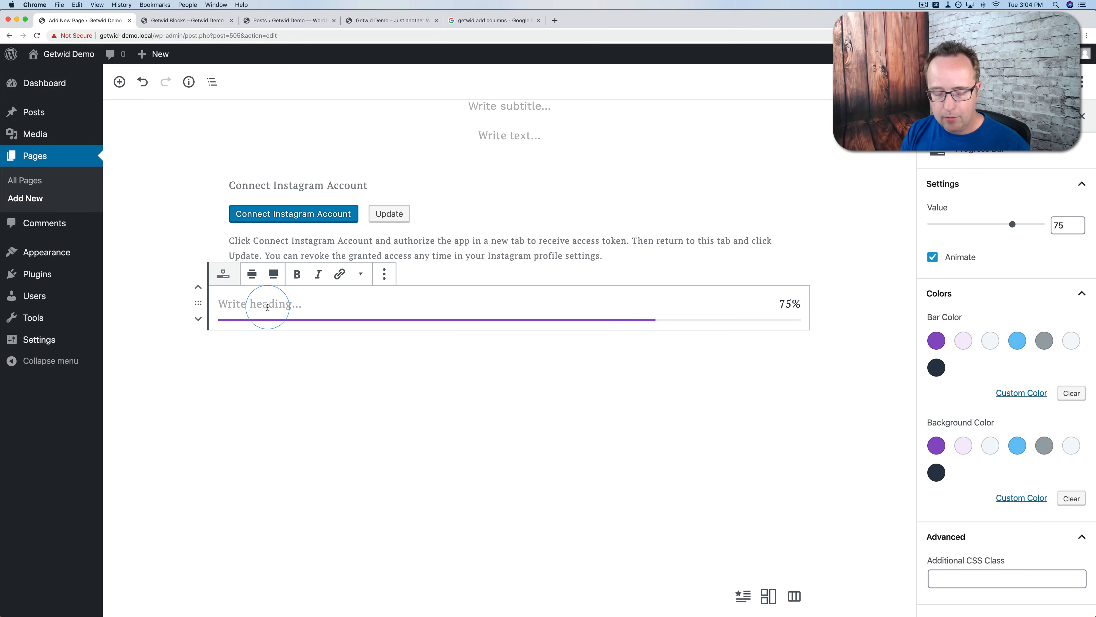
type("How well I ski")
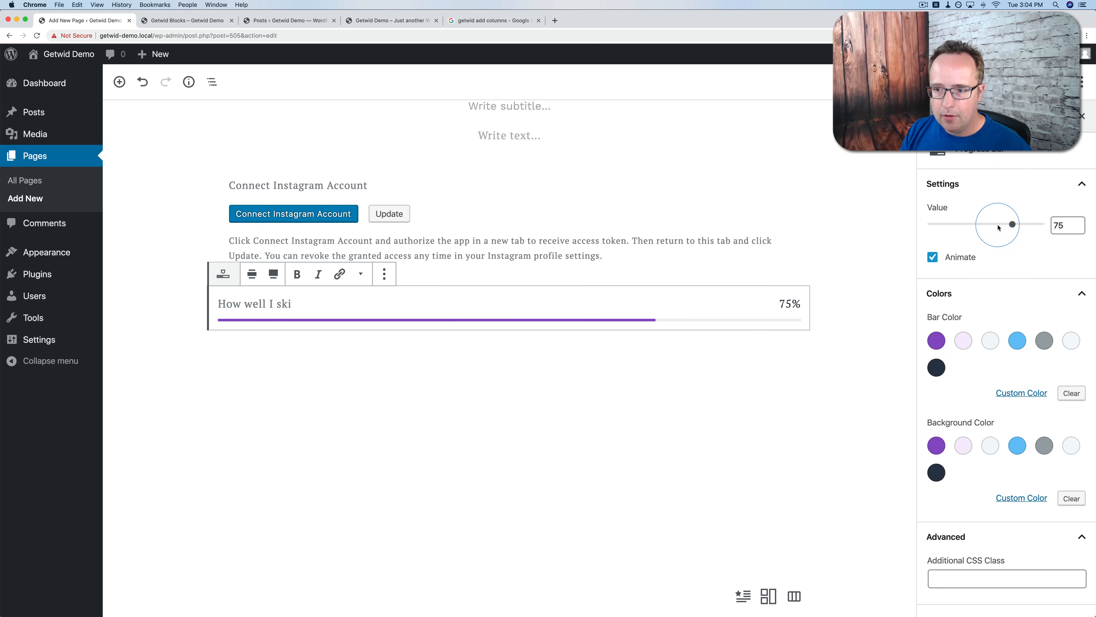
left_click_drag(999, 228, 963, 227)
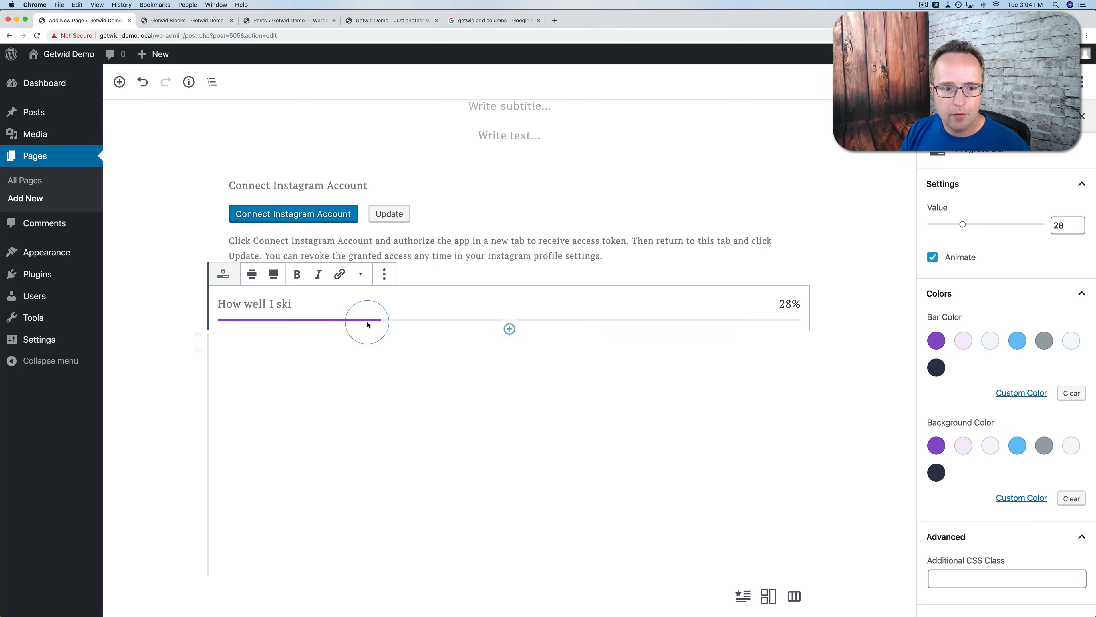
Set the progress bar's bar color to light blue and its background color to pale grey.
left_click(1023, 344)
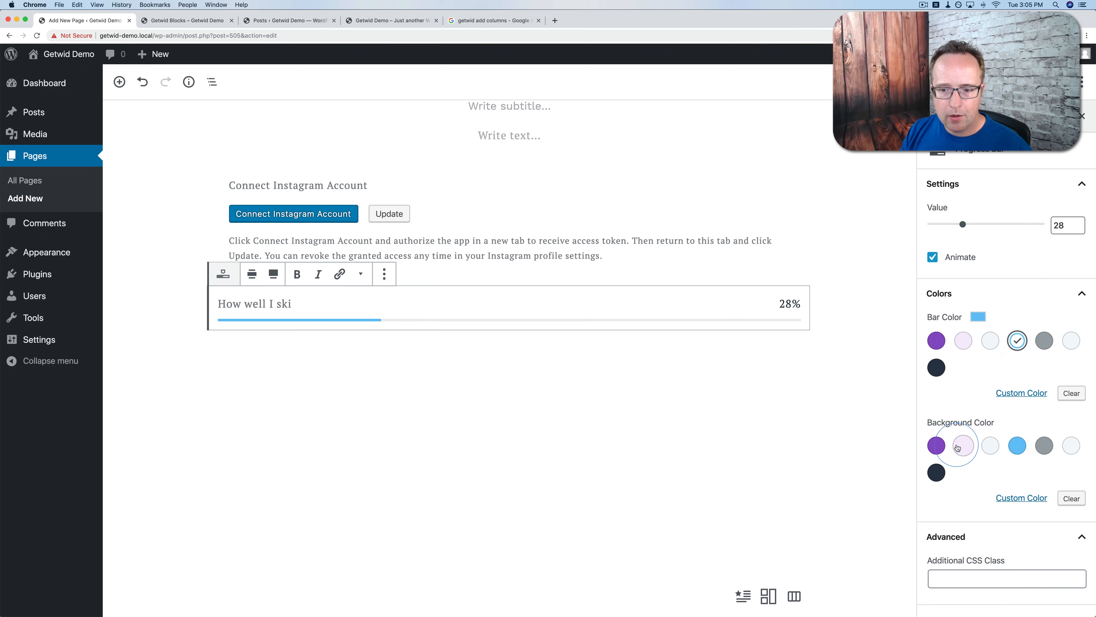
left_click(936, 445)
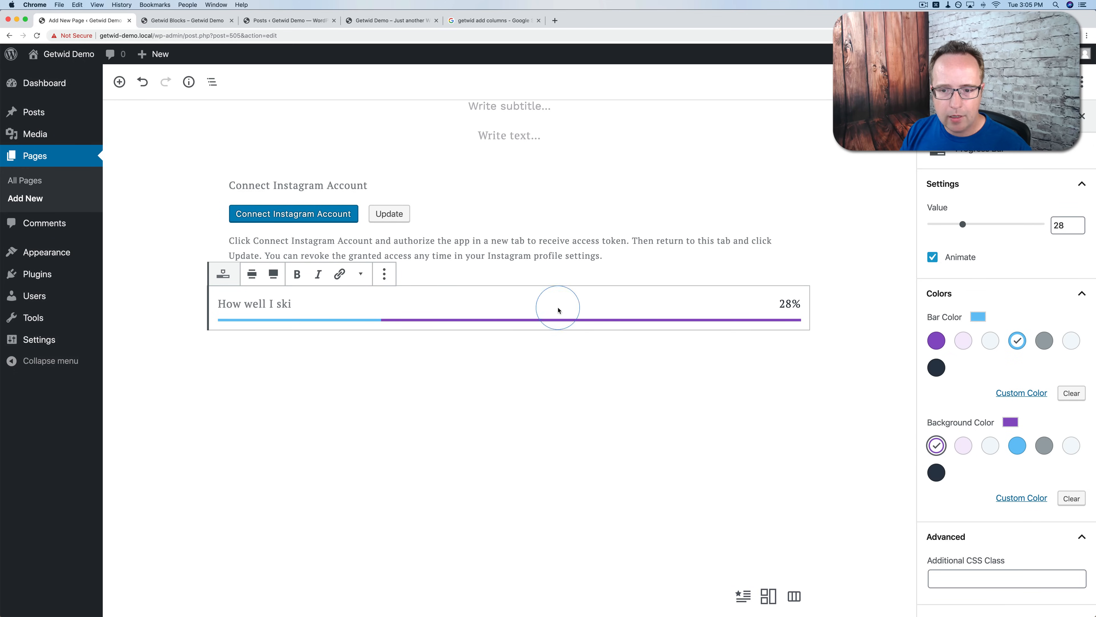
left_click(990, 445)
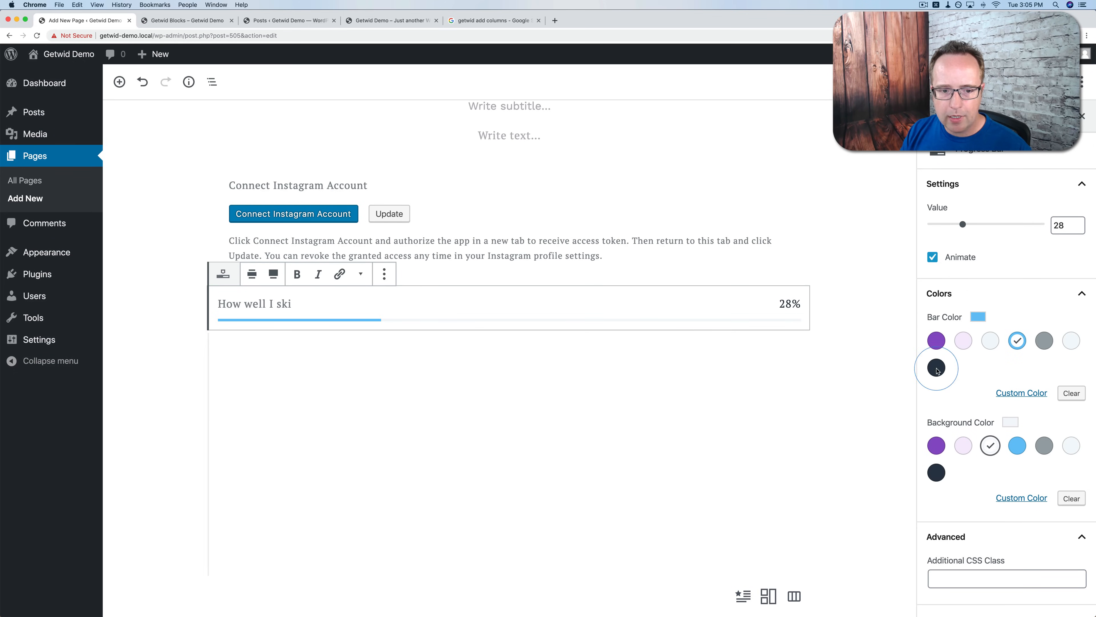
left_click(973, 575)
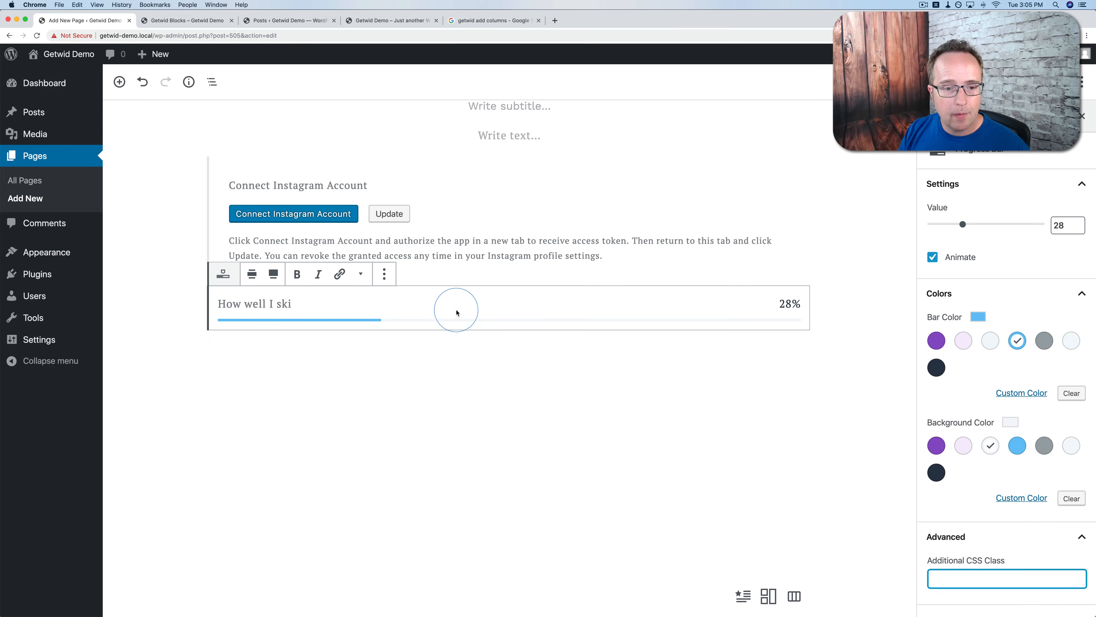
Insert a Getwid Circular Progress Bar block below the "How well I ski" progress bar.
left_click(509, 329)
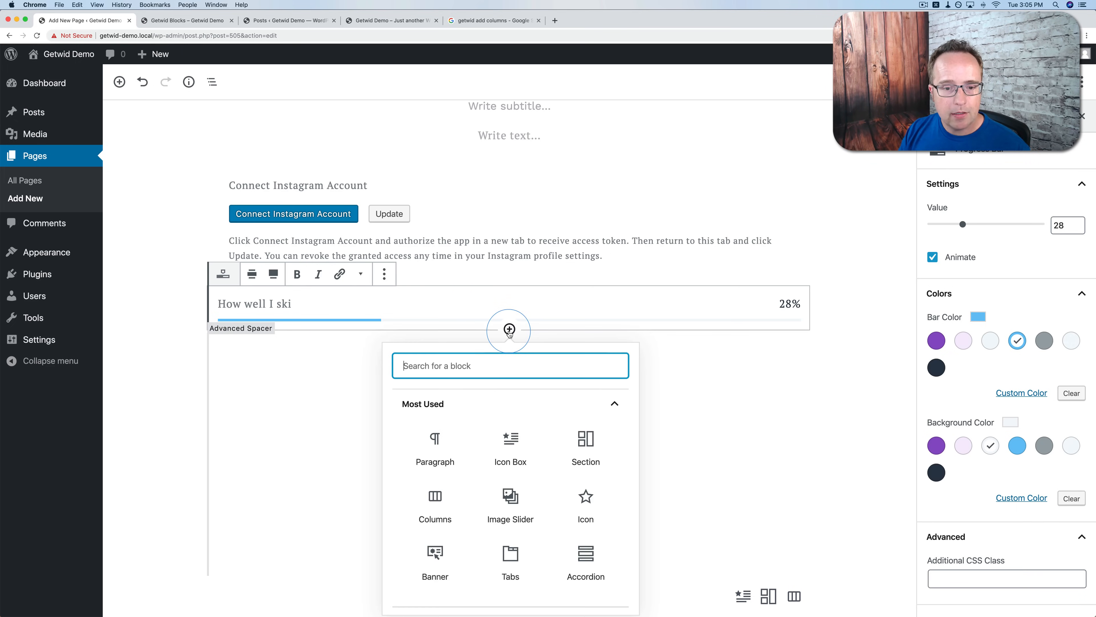
left_click(453, 402)
left_click(490, 581)
scroll(518, 518, "down", 5)
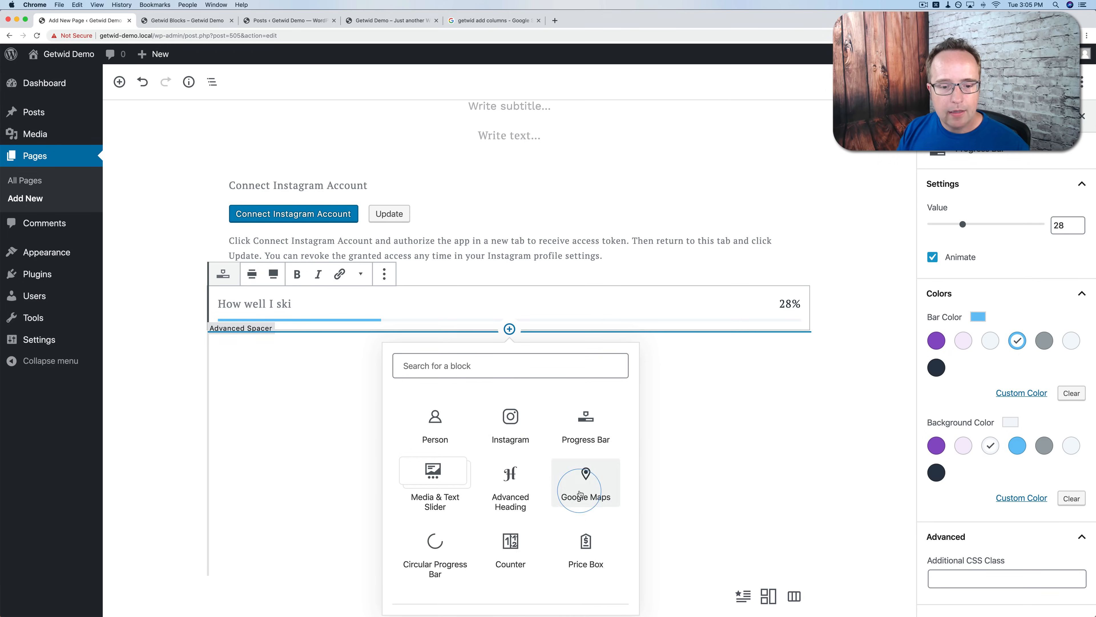
left_click(440, 555)
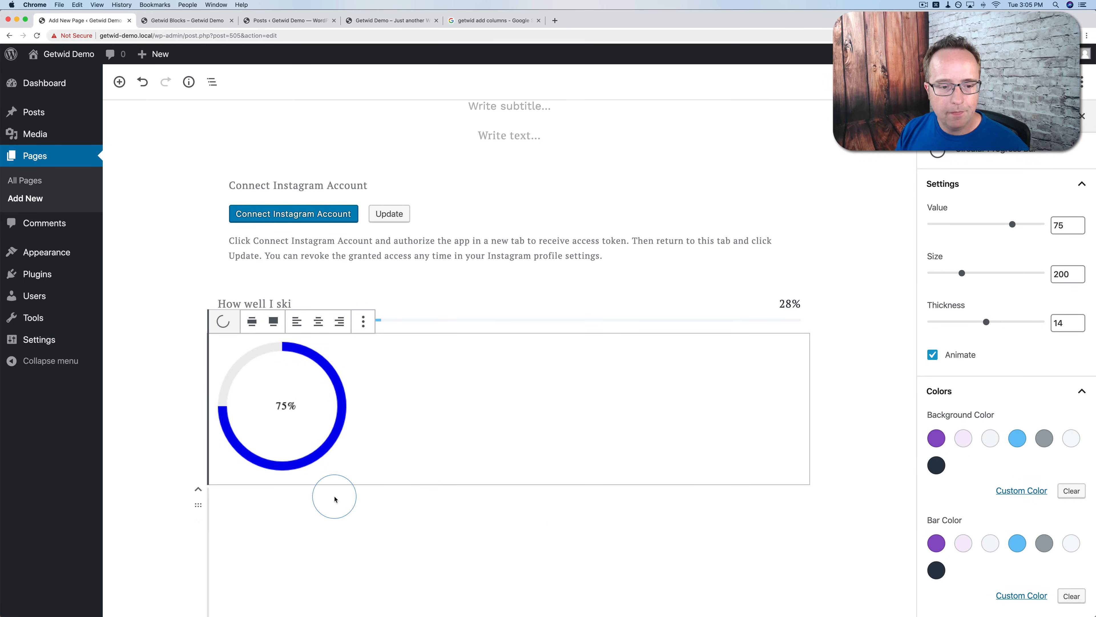
Set the circular progress bar's value to 47, size to 153 and thickness to 12.
left_click_drag(1013, 224, 979, 225)
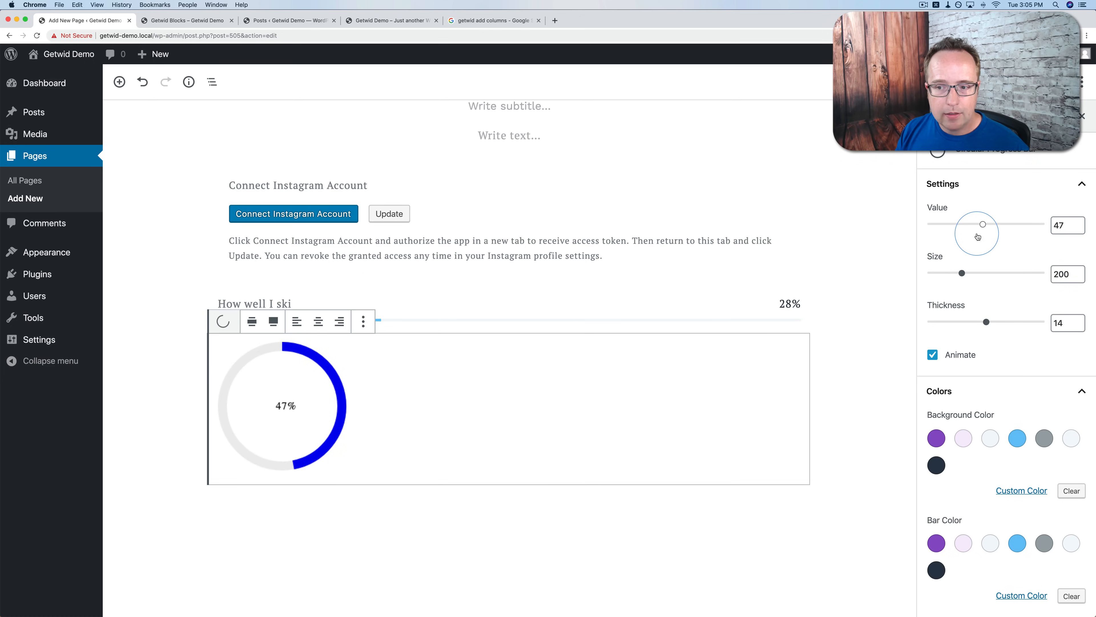
mouse_move(964, 272)
left_mouse_down()
mouse_move(941, 274)
mouse_move(953, 273)
left_mouse_up()
left_click_drag(984, 319, 949, 324)
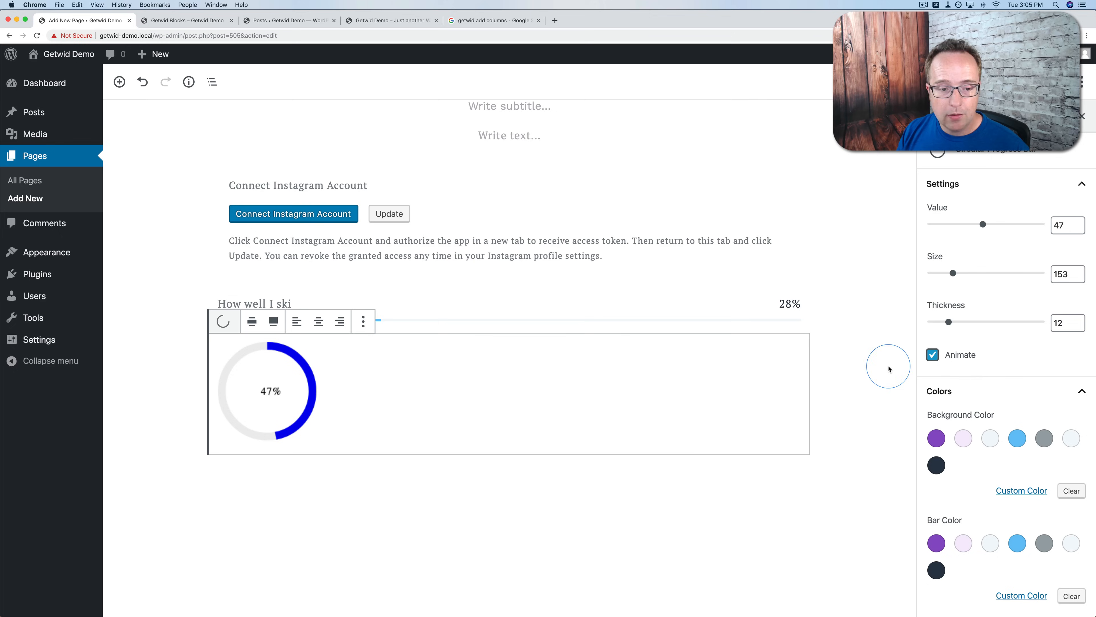
Set the circular progress bar's background color to light blue and its bar color to purple.
left_click(1017, 438)
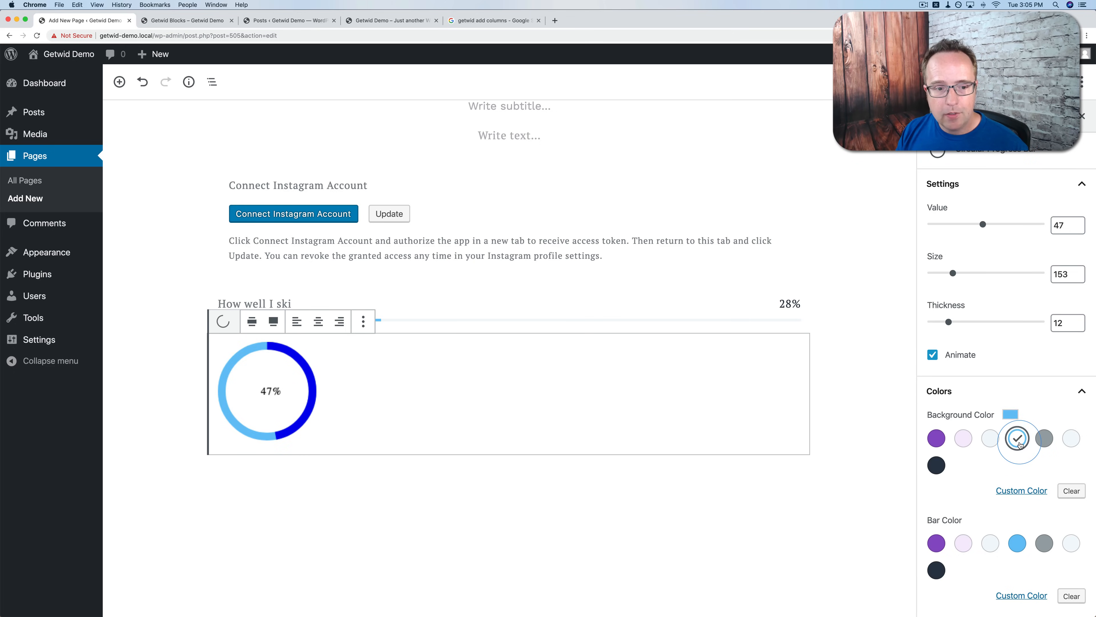
scroll(996, 445, "down", 1)
scroll(989, 466, "down", 2)
left_click(935, 494)
scroll(973, 457, "down", 2)
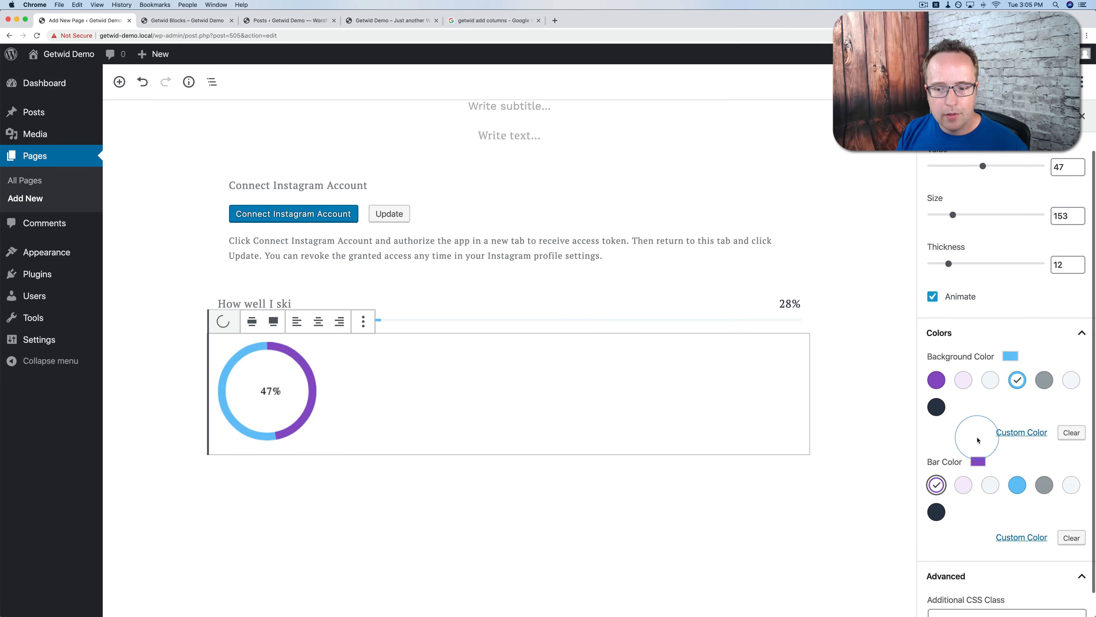
left_click(983, 550)
left_click(947, 603)
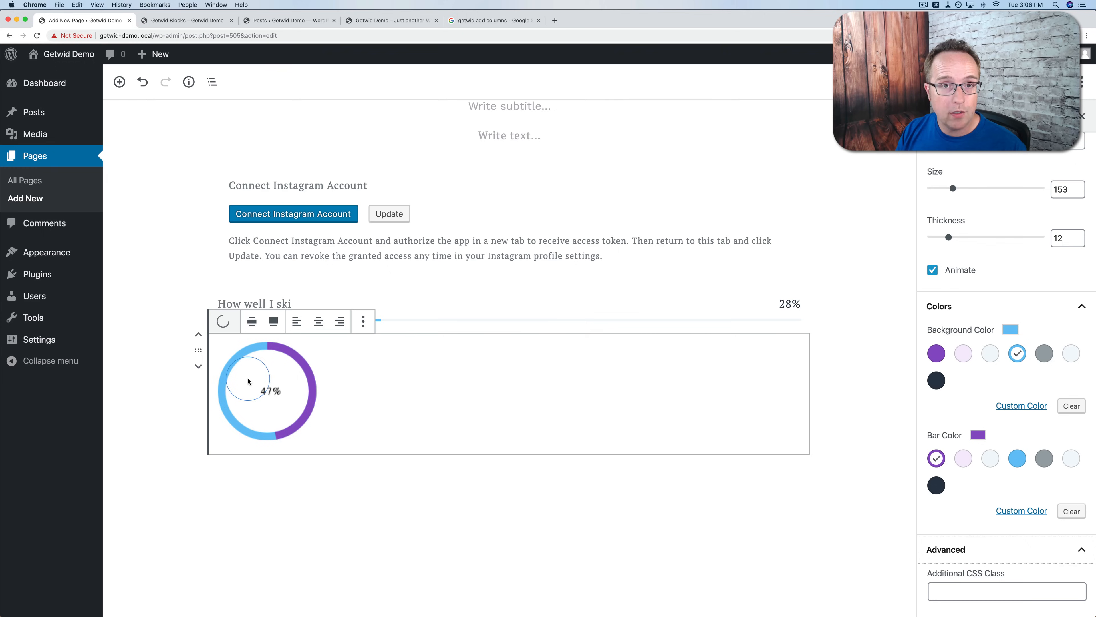
Insert a Getwid Counter block below the circular progress bar.
left_click(509, 453)
left_click(444, 227)
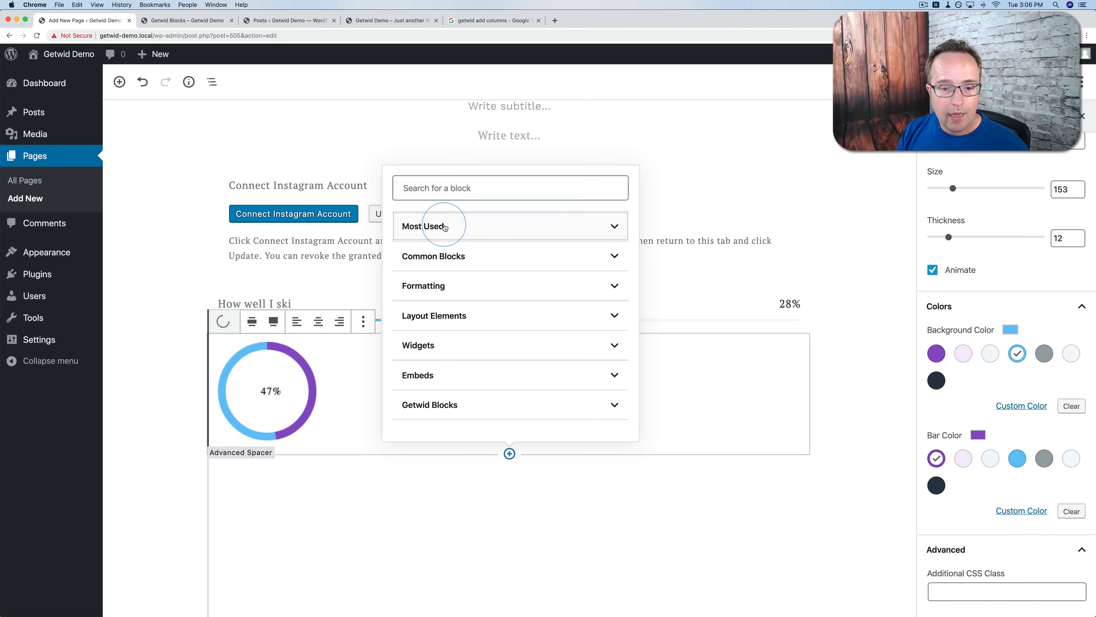
left_click(448, 403)
scroll(437, 395, "down", 5)
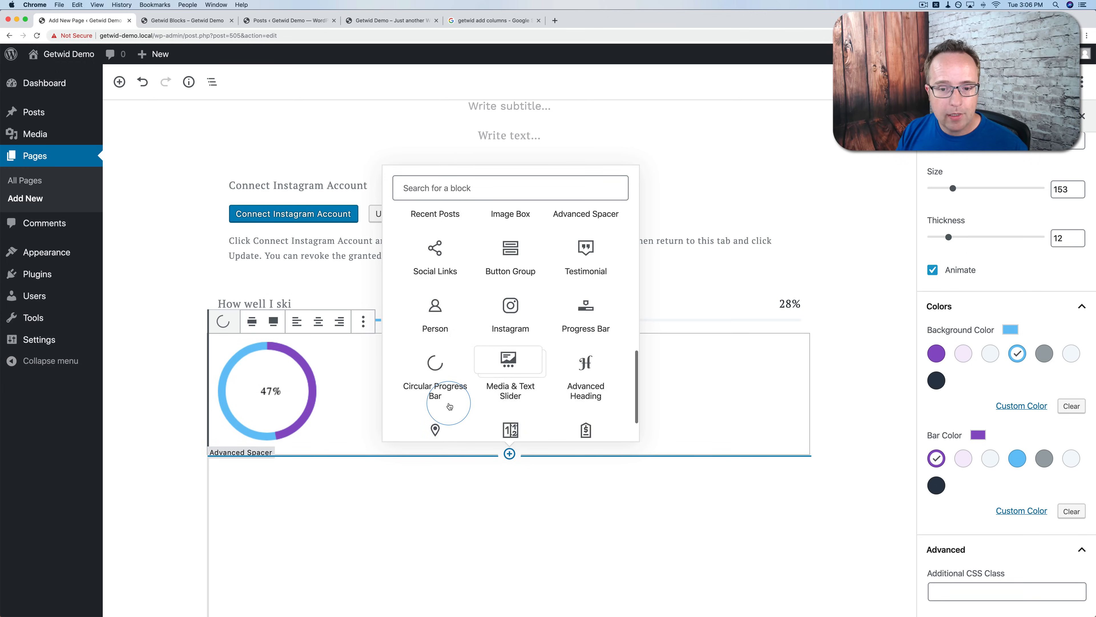
scroll(449, 405, "down", 2)
left_click(511, 393)
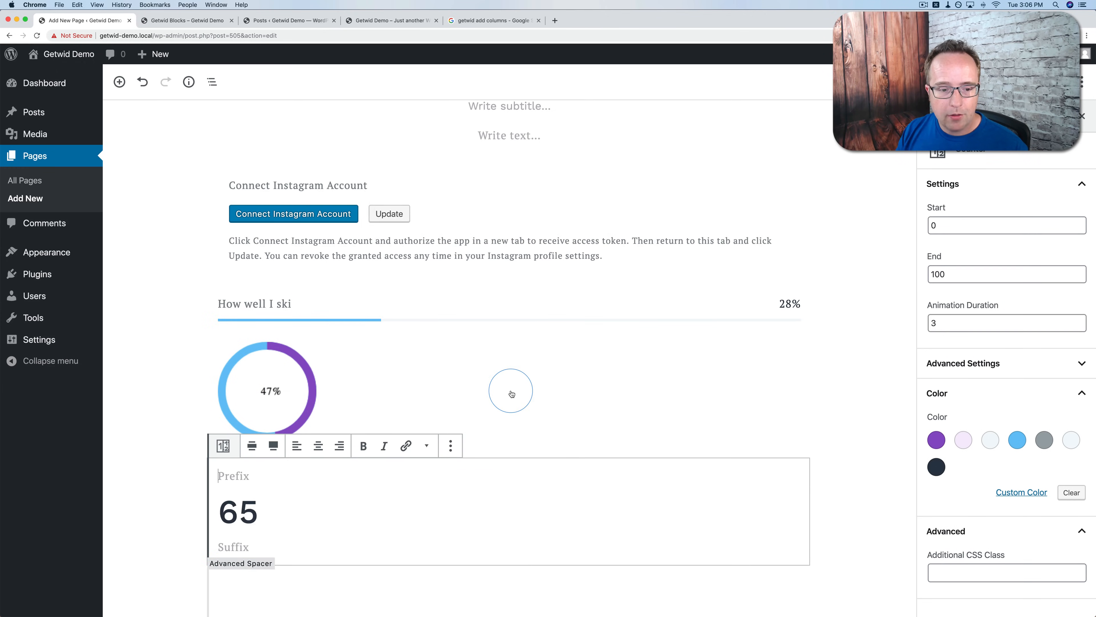
Set the counter's prefix to "How many donuts I ate" and its suffix to "TODAY!!!".
scroll(443, 432, "down", 4)
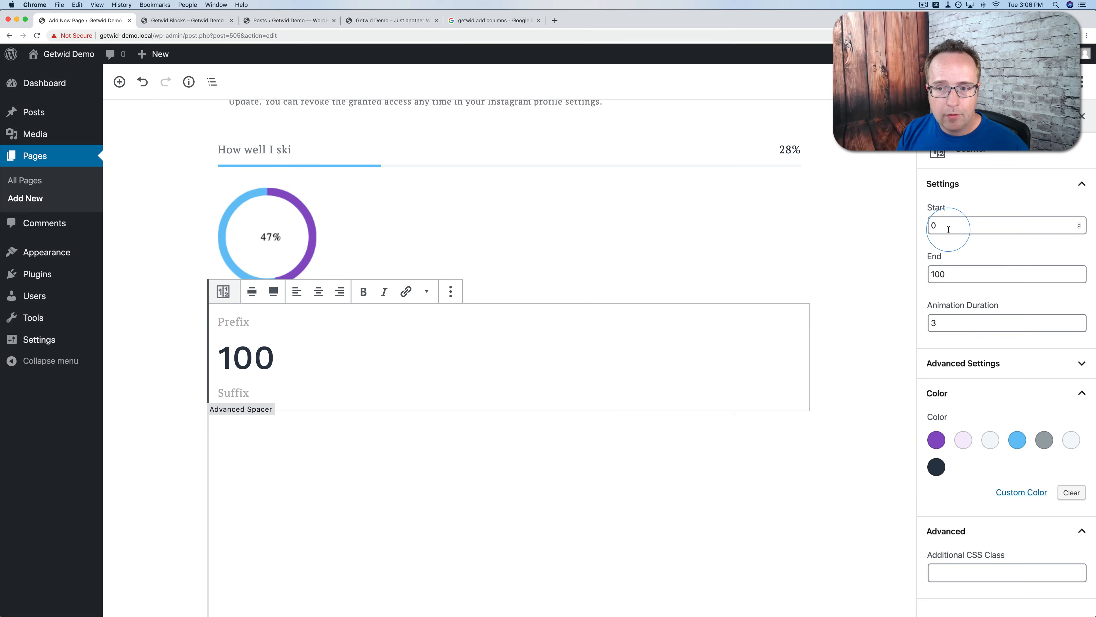
left_click(233, 322)
type("How many donuts")
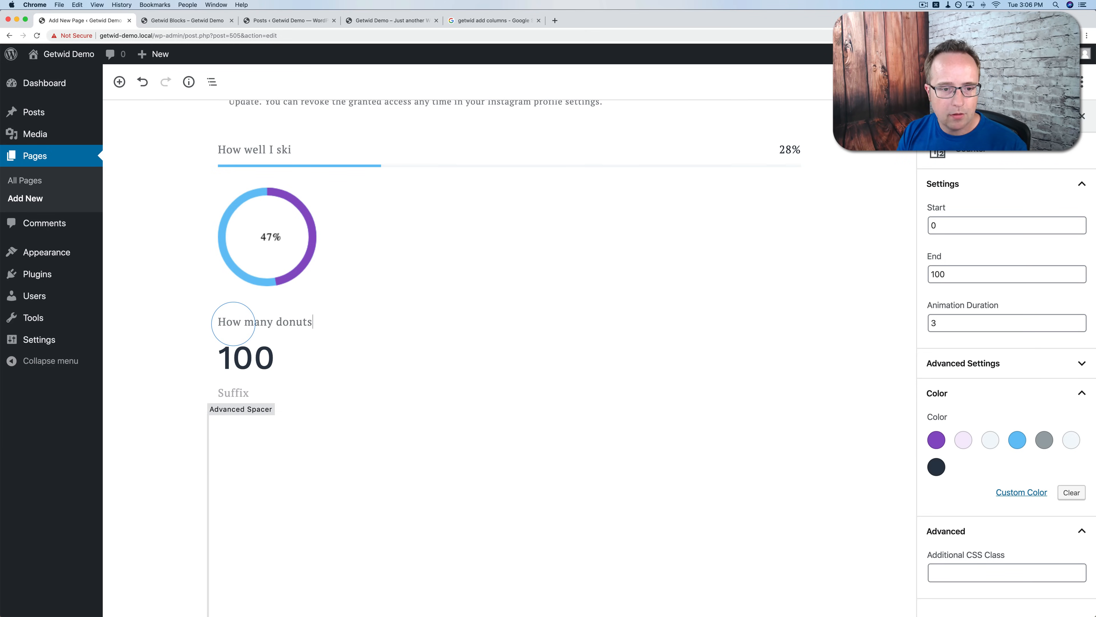
type(" I ate")
left_click(229, 392)
type("to")
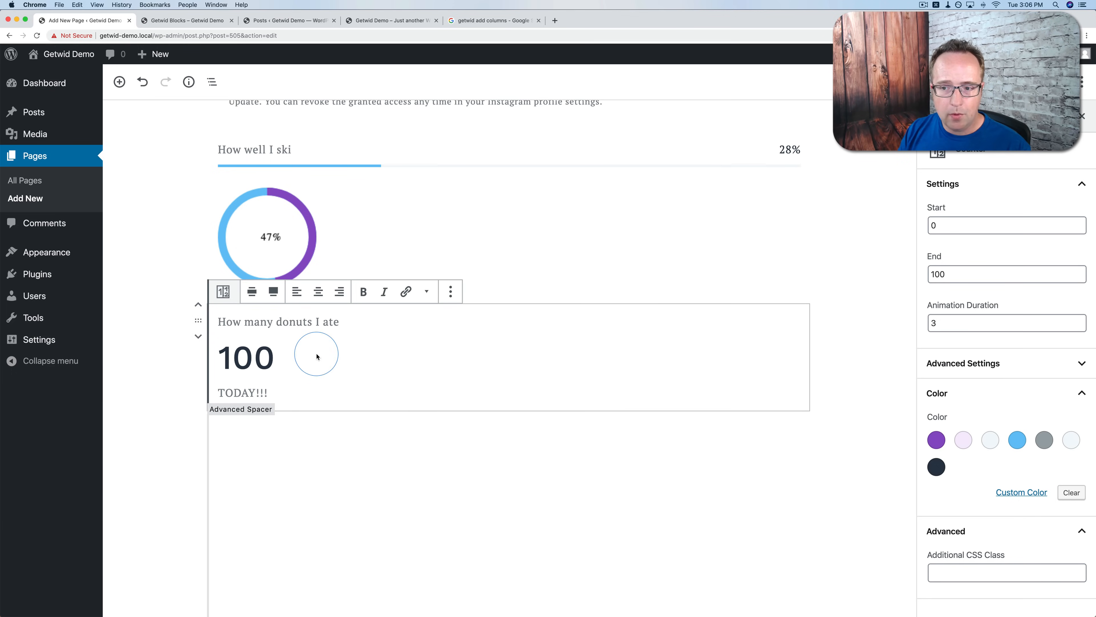
Try end values of 1000 and 0 for the counter.
left_click(943, 274)
type("0")
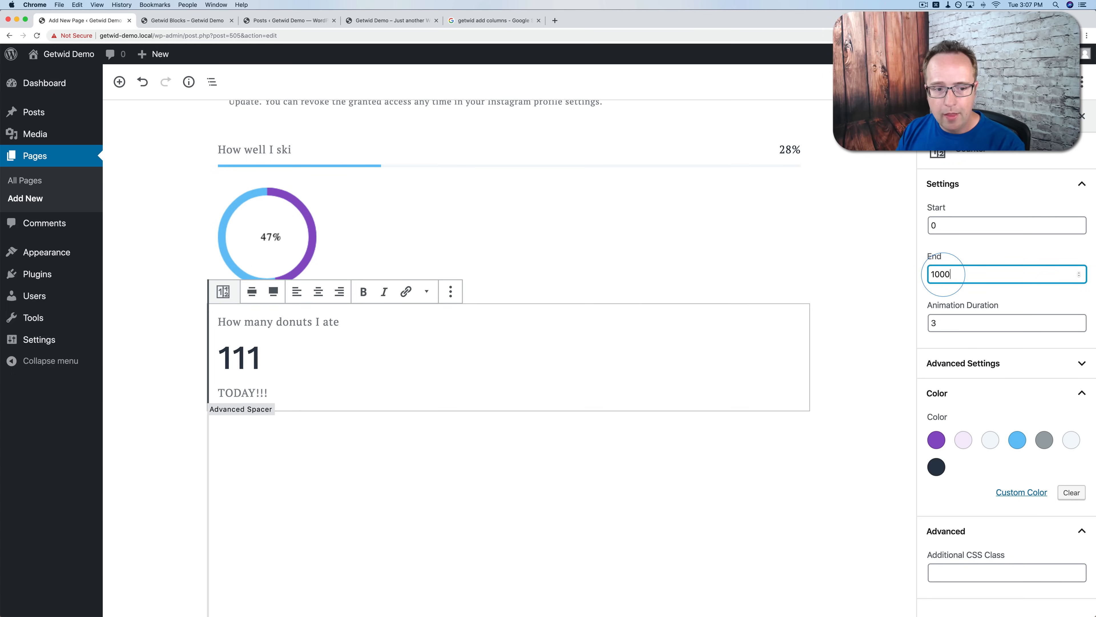
double_click(943, 274)
type("0")
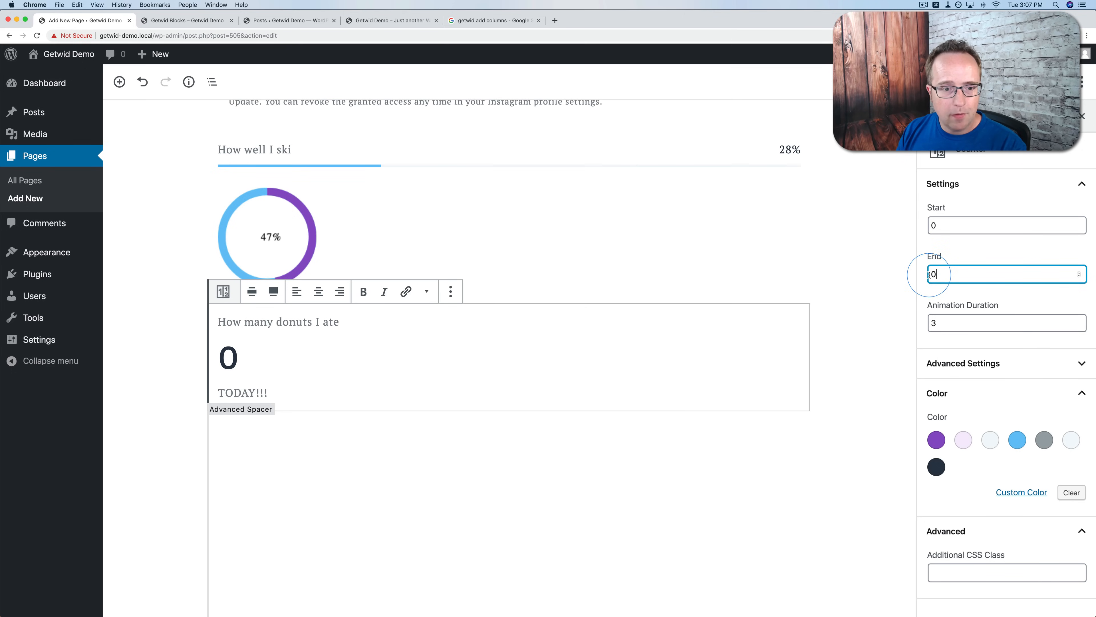
Set the counter's end value to 68.
left_click(958, 276)
left_click_drag(958, 276, 928, 275)
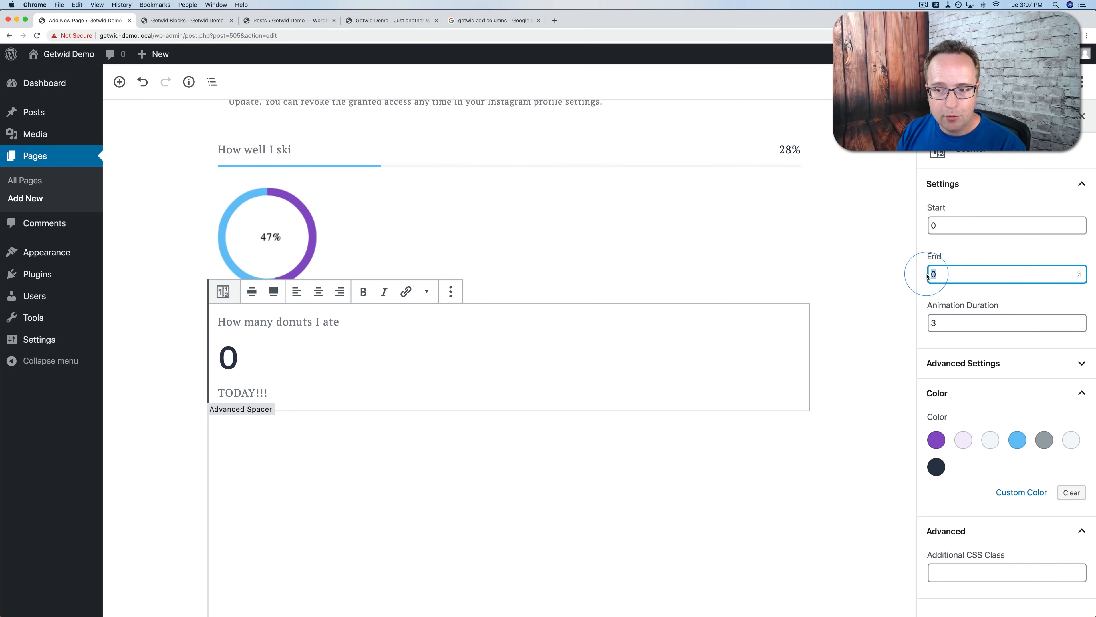
type("6")
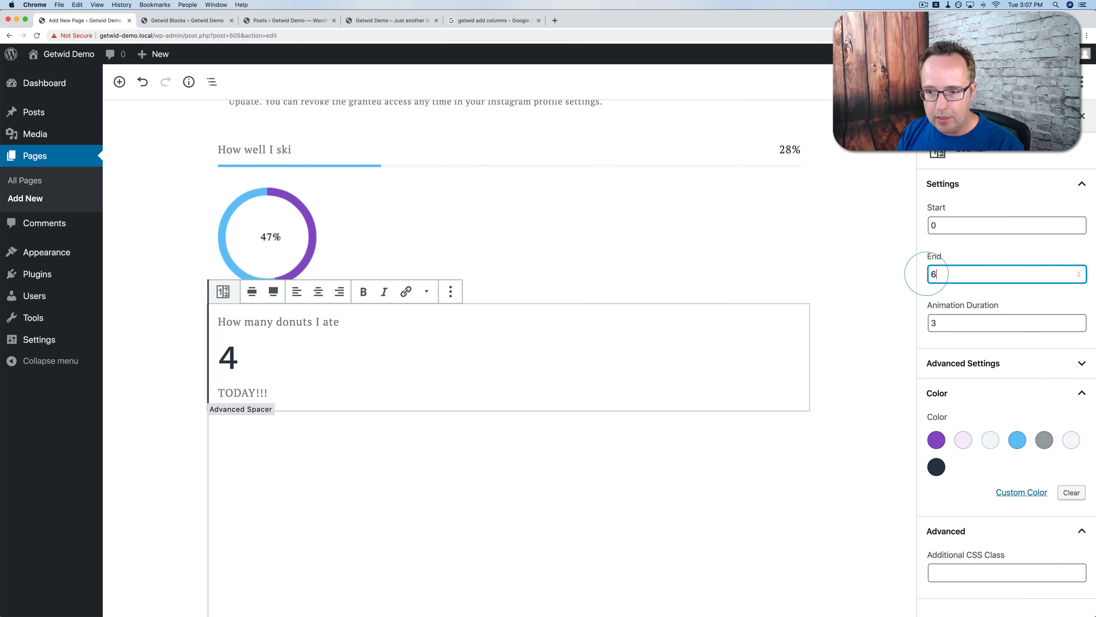
type("8")
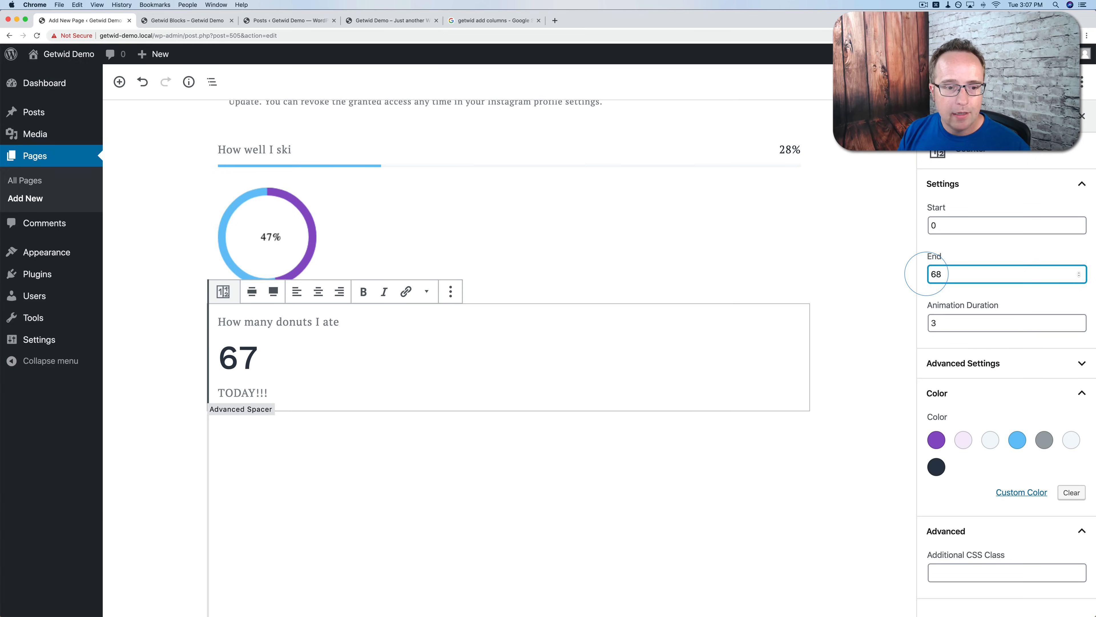
Try an animation duration of 1 and an end value of 1000 for the counter.
left_click(968, 322)
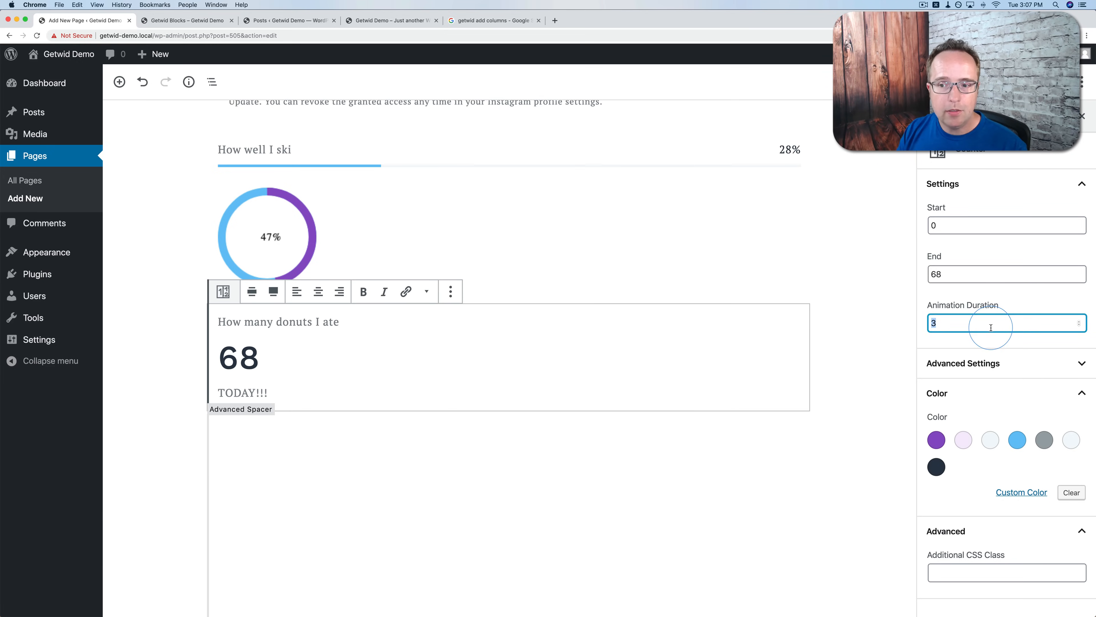
double_click(945, 332)
type("1")
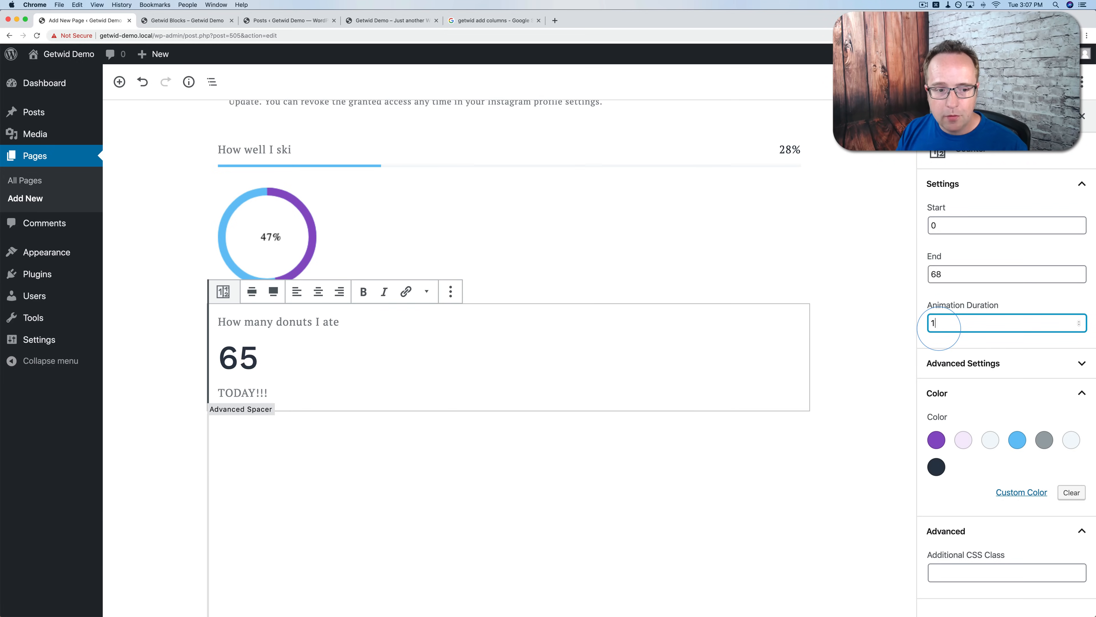
left_click(942, 274)
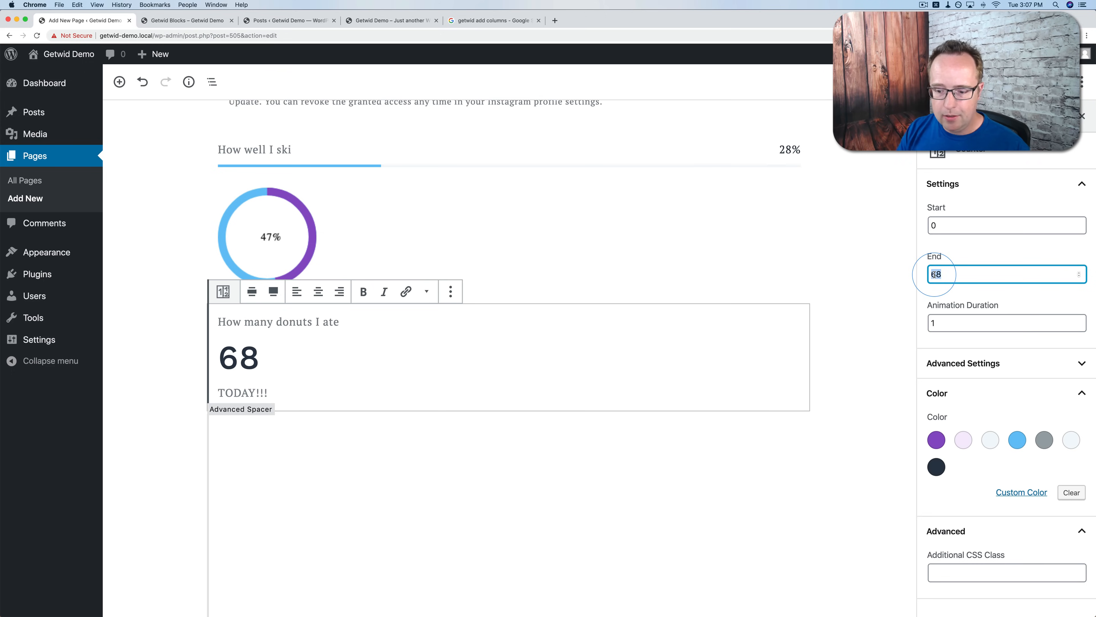
type("1000")
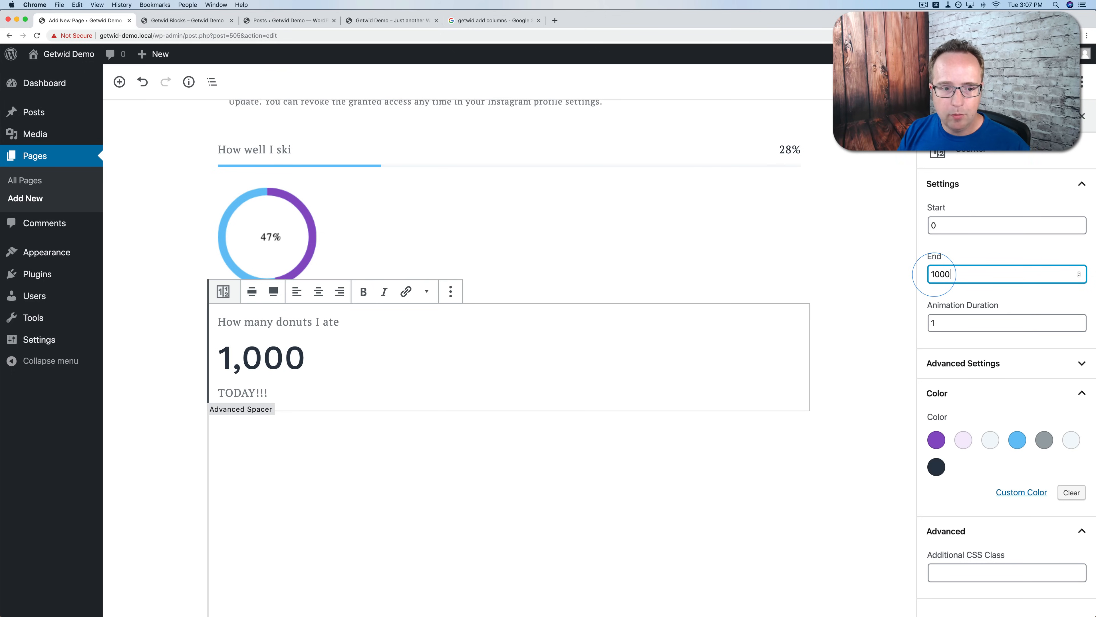
Set the counter's animation duration to 5 and its end value to 10.
key("Tab")
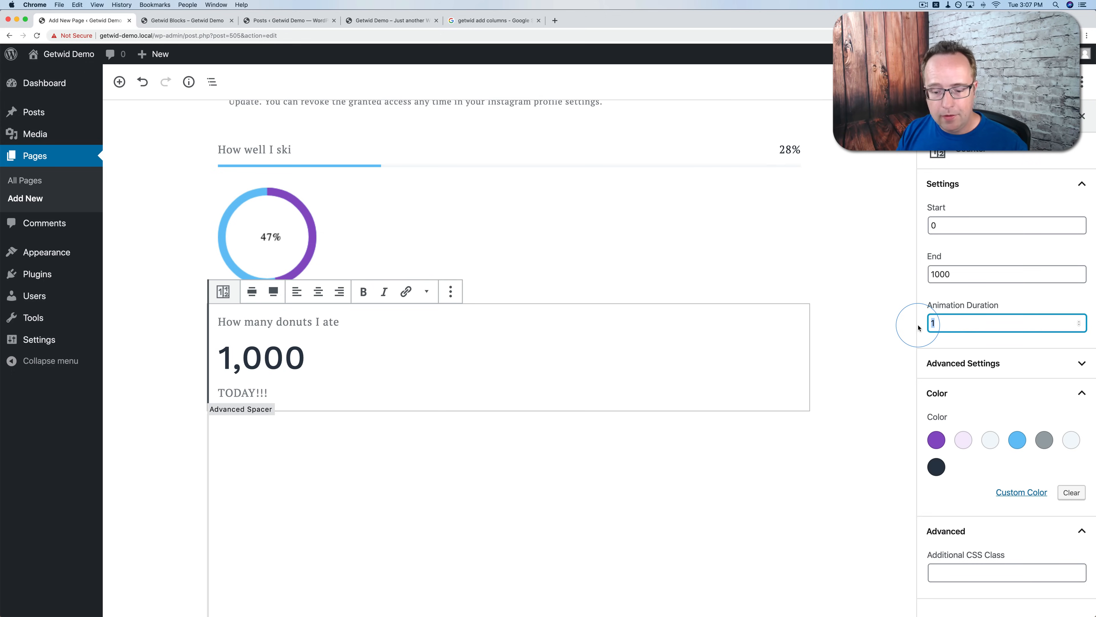
type("5")
left_click(944, 273)
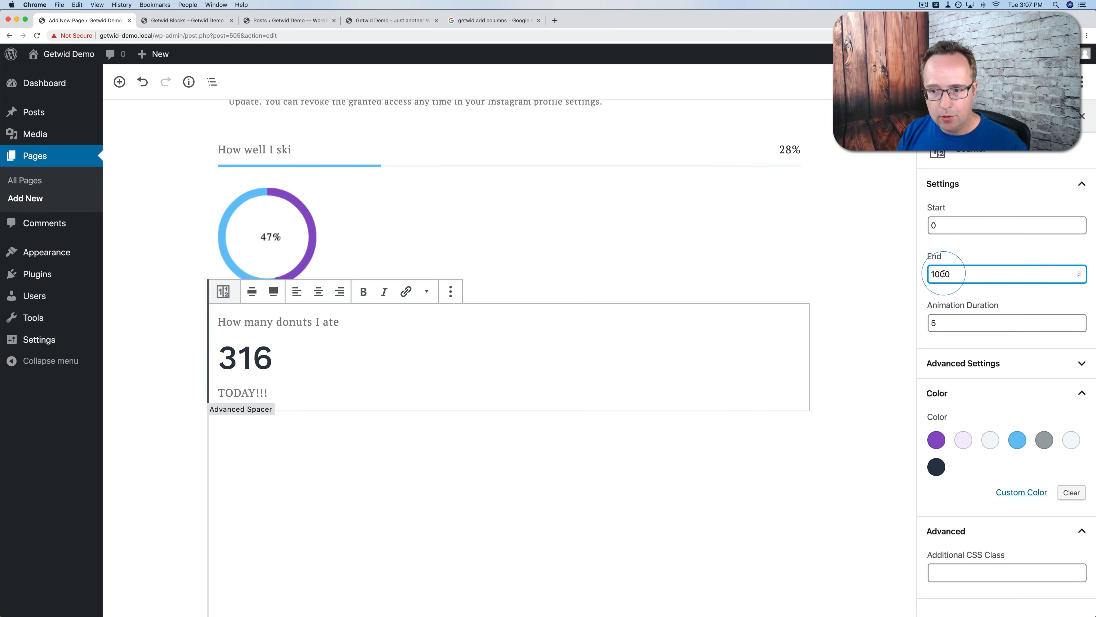
type("10")
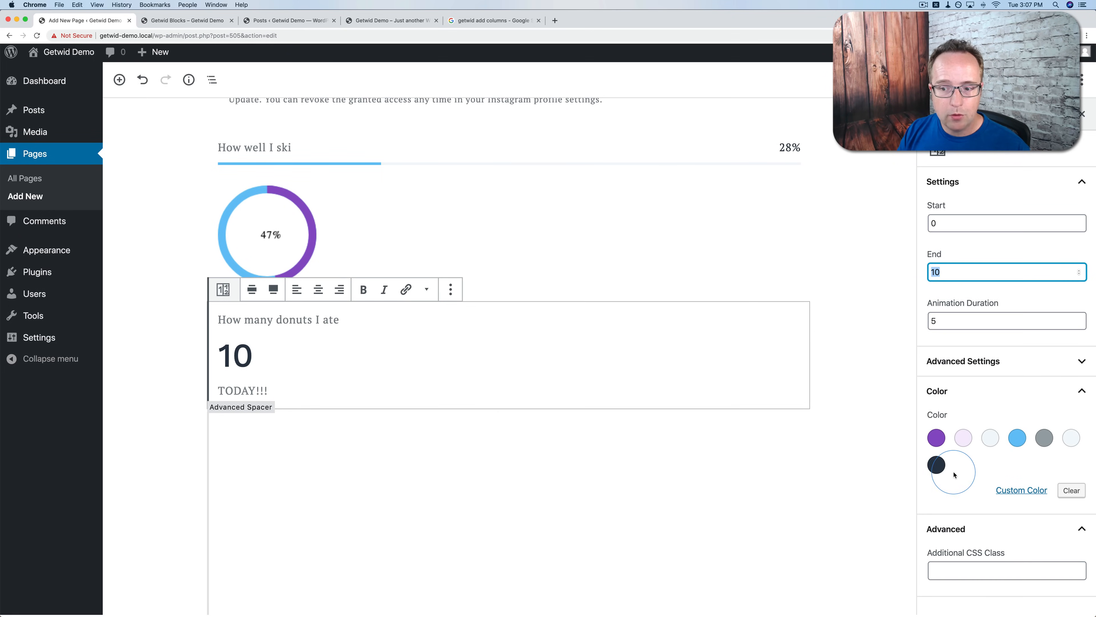
Try a custom pink colour, #e580cb, for the counter's number.
left_click(936, 467)
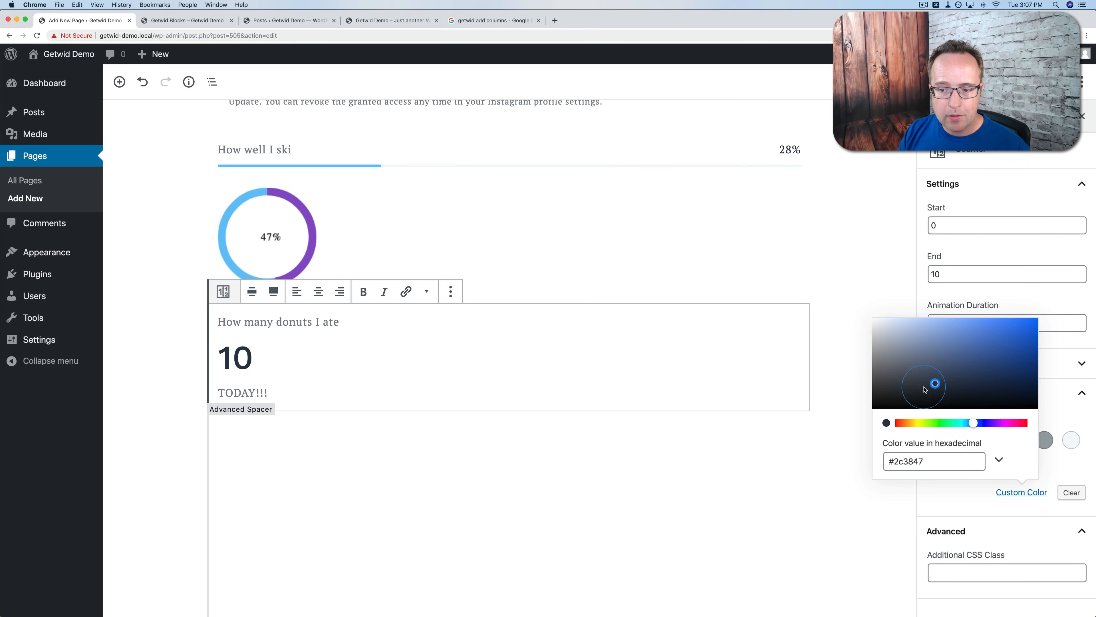
left_click_drag(935, 383, 978, 331)
left_click_drag(998, 415, 1009, 422)
left_click(945, 328)
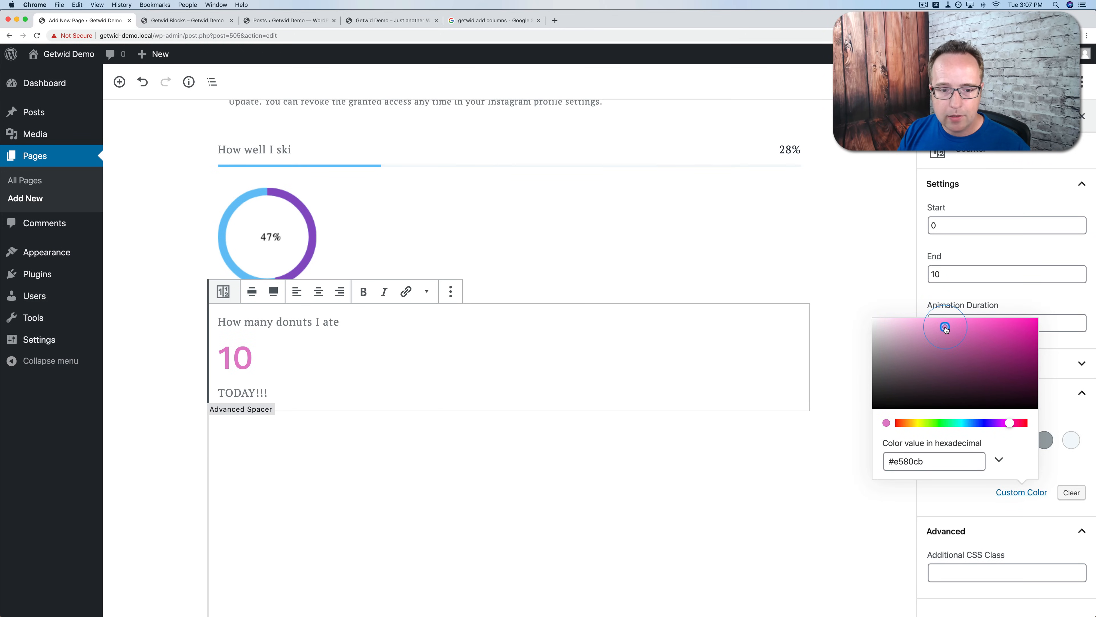
left_click(1015, 508)
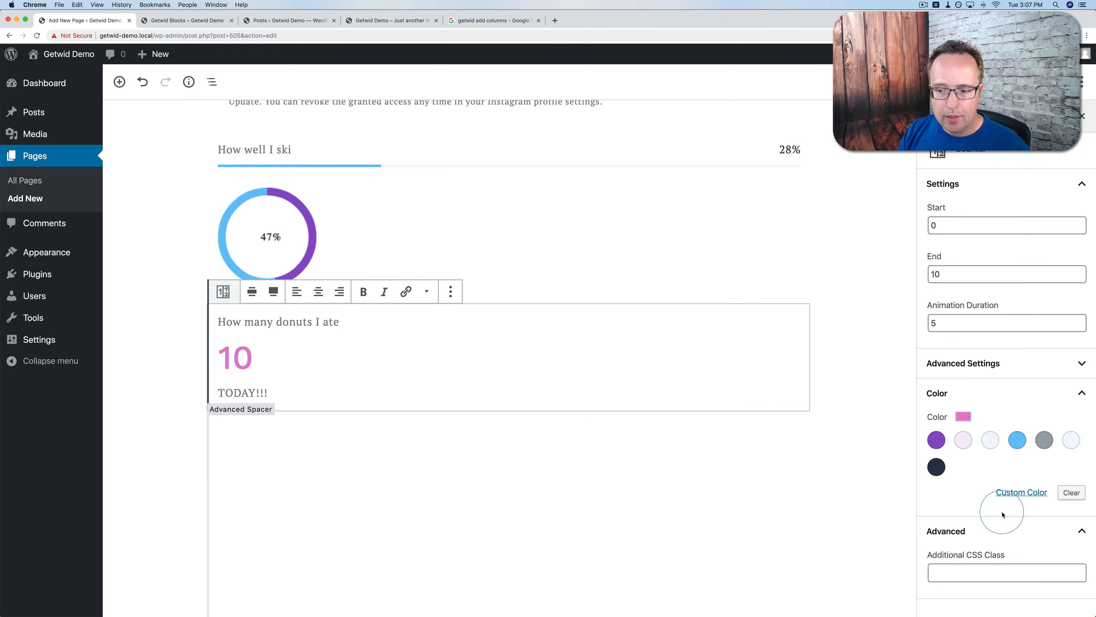
Clear the custom colour and apply the light blue palette colour to the counter's number.
left_click(1071, 492)
left_click(1019, 447)
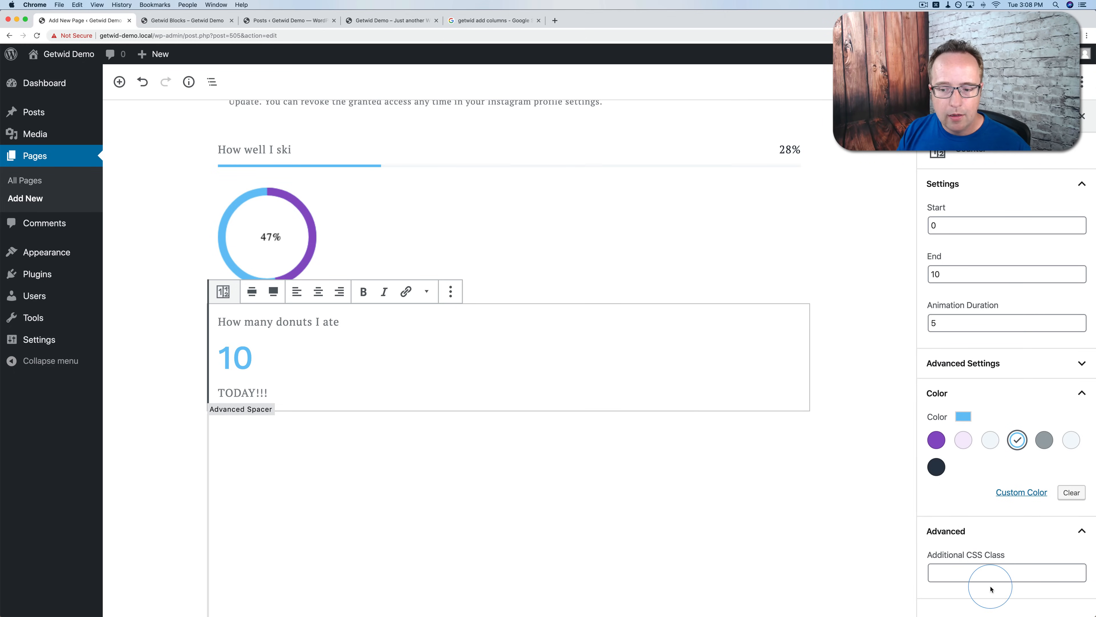
left_click(937, 572)
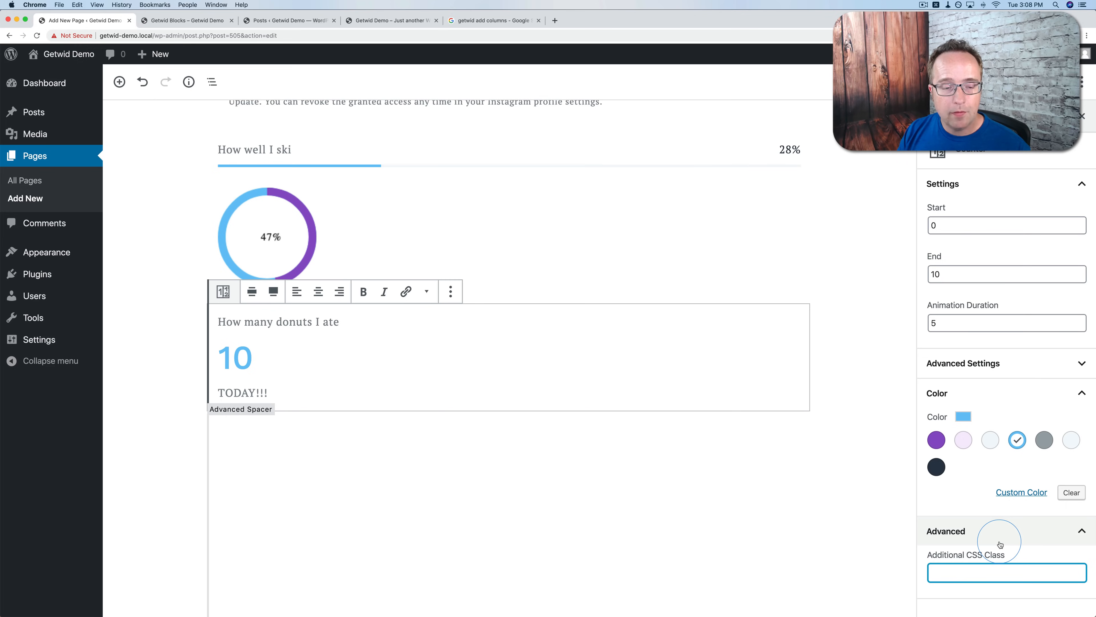
Insert a Getwid Price Box block below the counter.
left_click(509, 410)
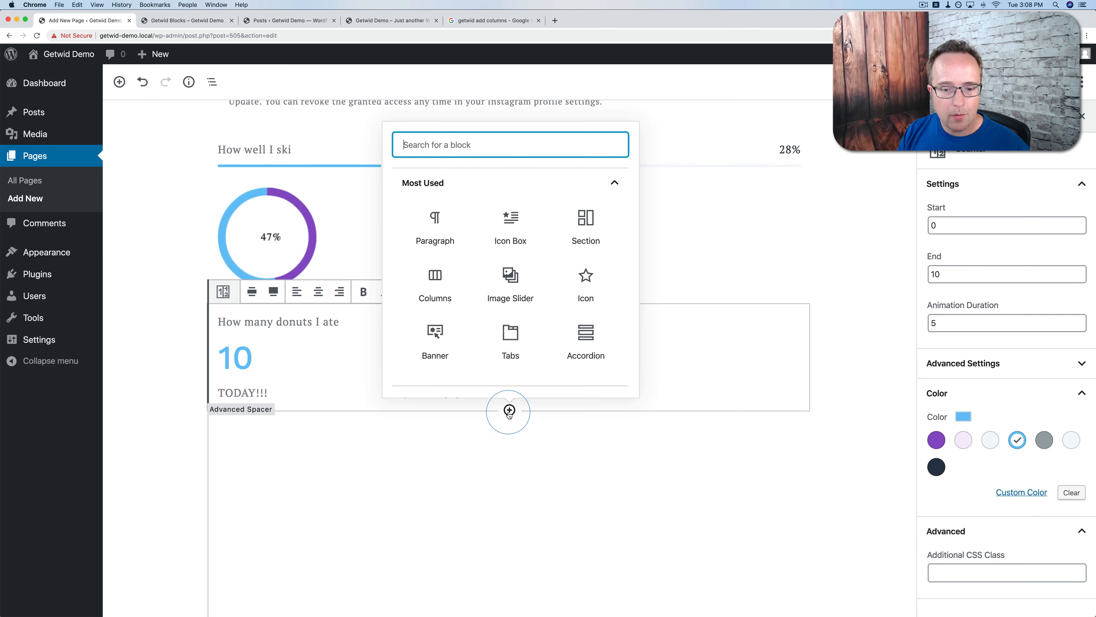
left_click(440, 182)
left_click(467, 365)
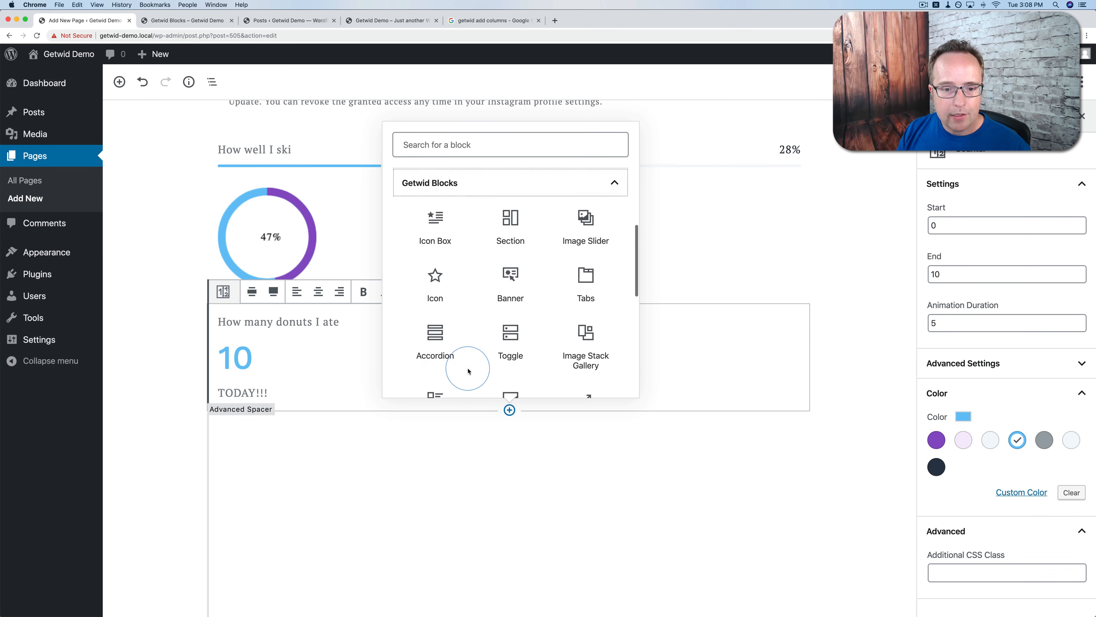
scroll(468, 371, "down", 10)
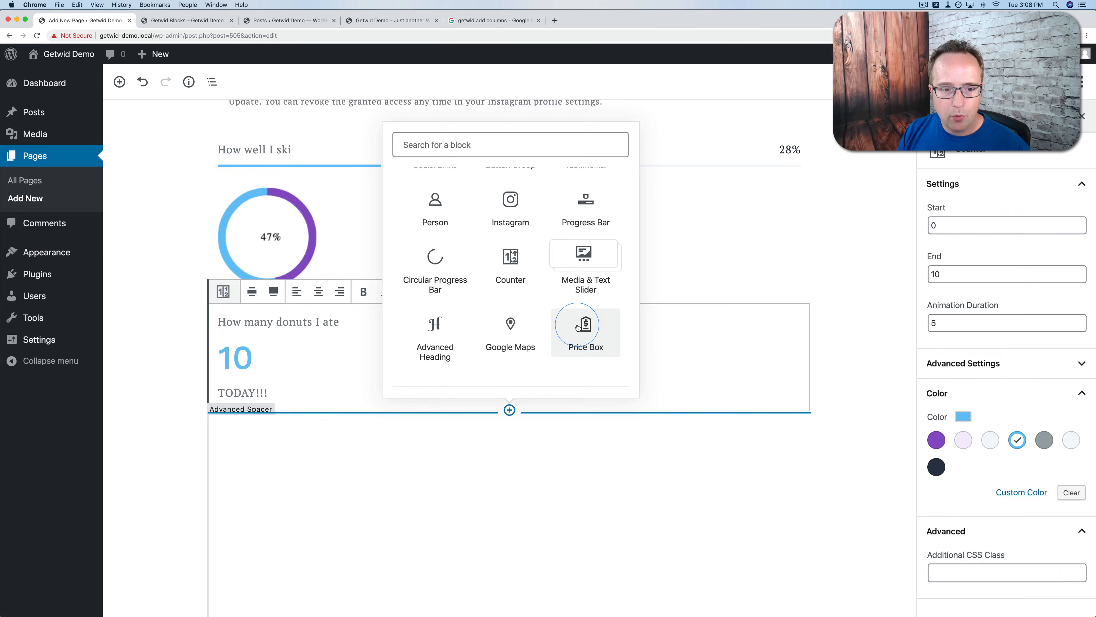
left_click(578, 327)
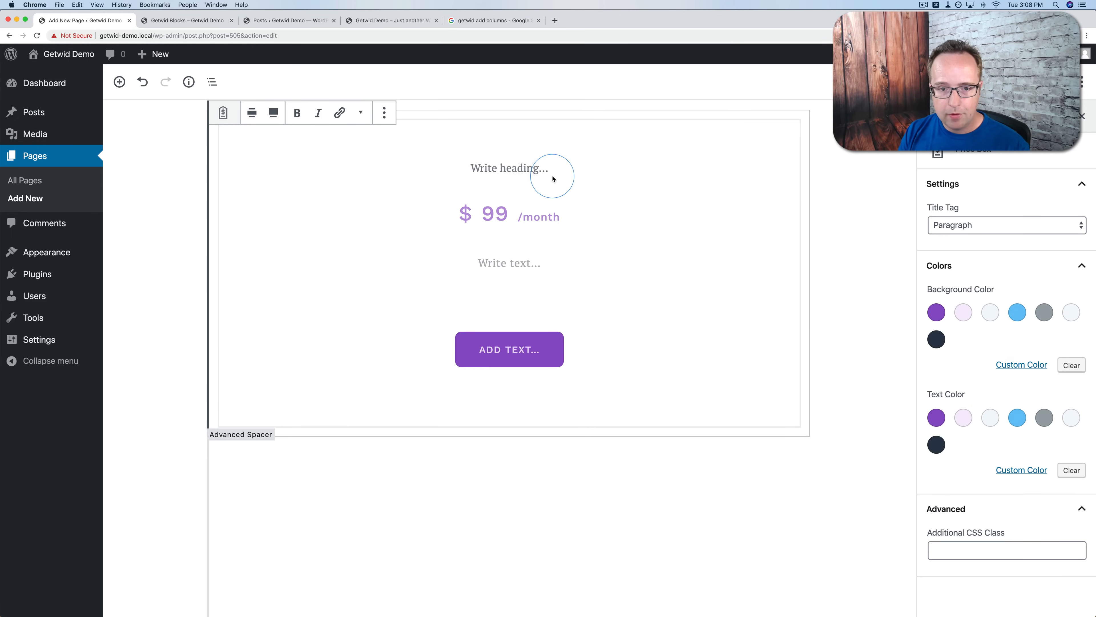
Write "Personal Membership" as the price box's heading.
type("Personal Membershi")
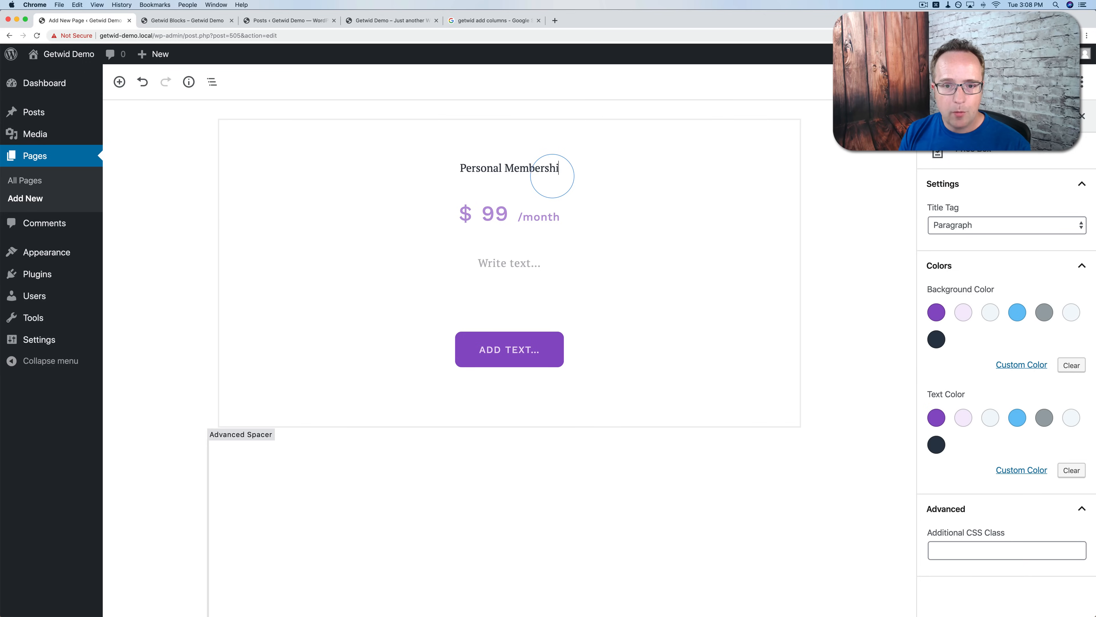
type("p")
key("super+z")
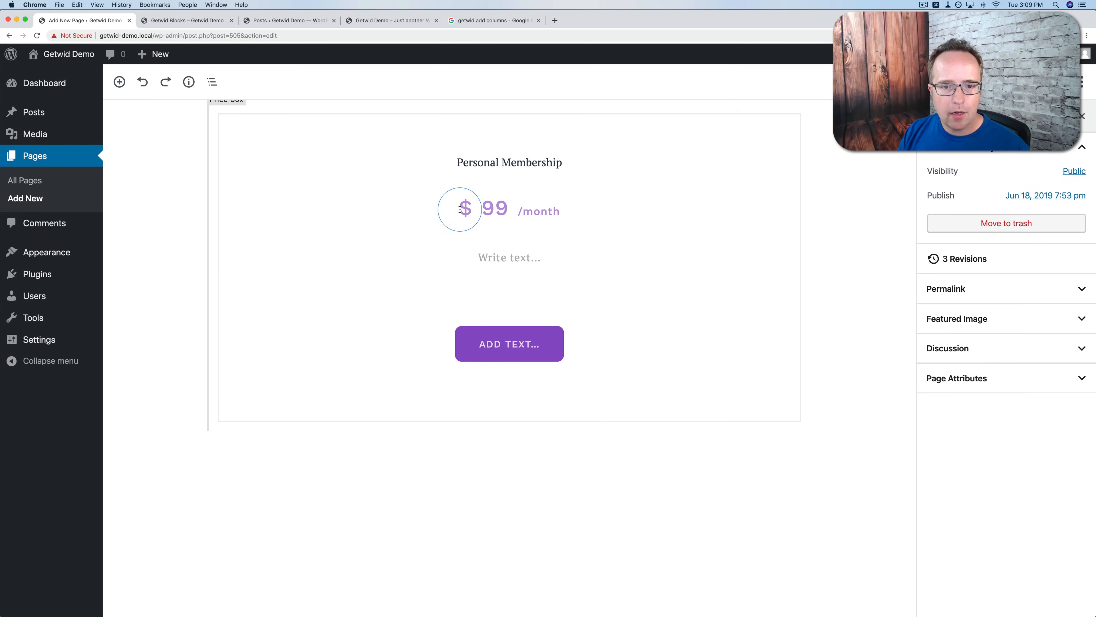
Fill in the price box's currency as $, its price as 99 and its period as /month.
left_click(460, 210)
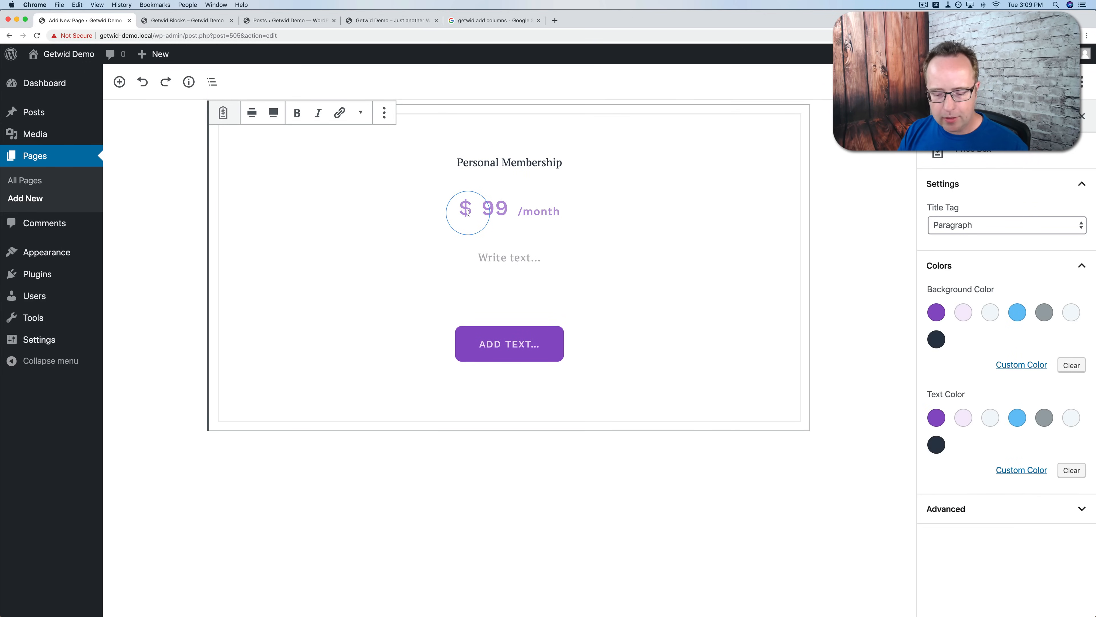
left_click(490, 208)
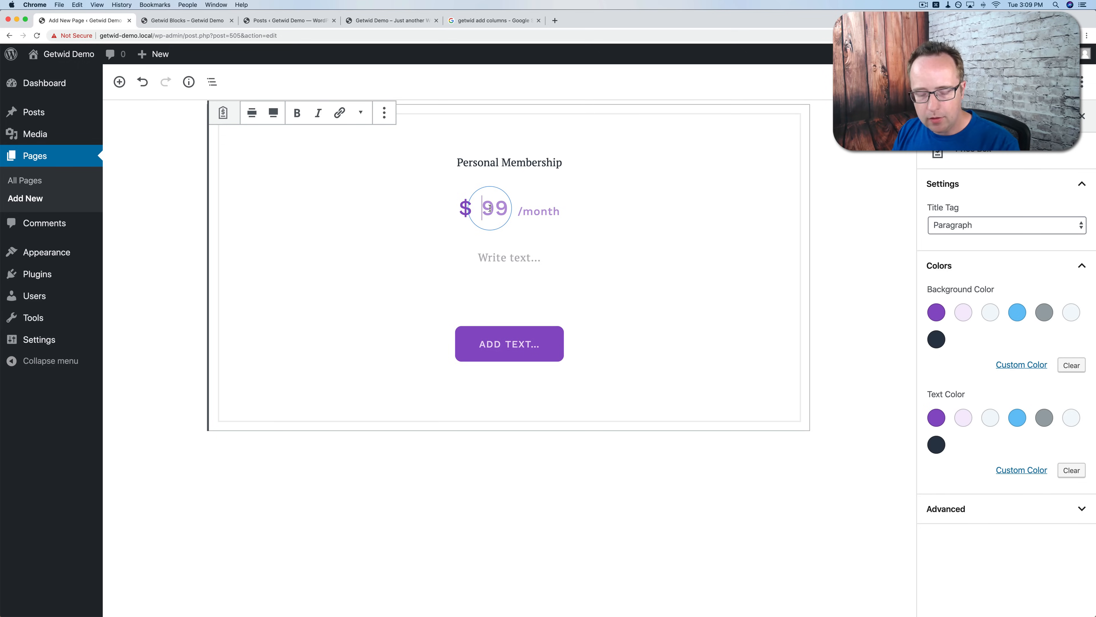
type("99")
left_click(536, 209)
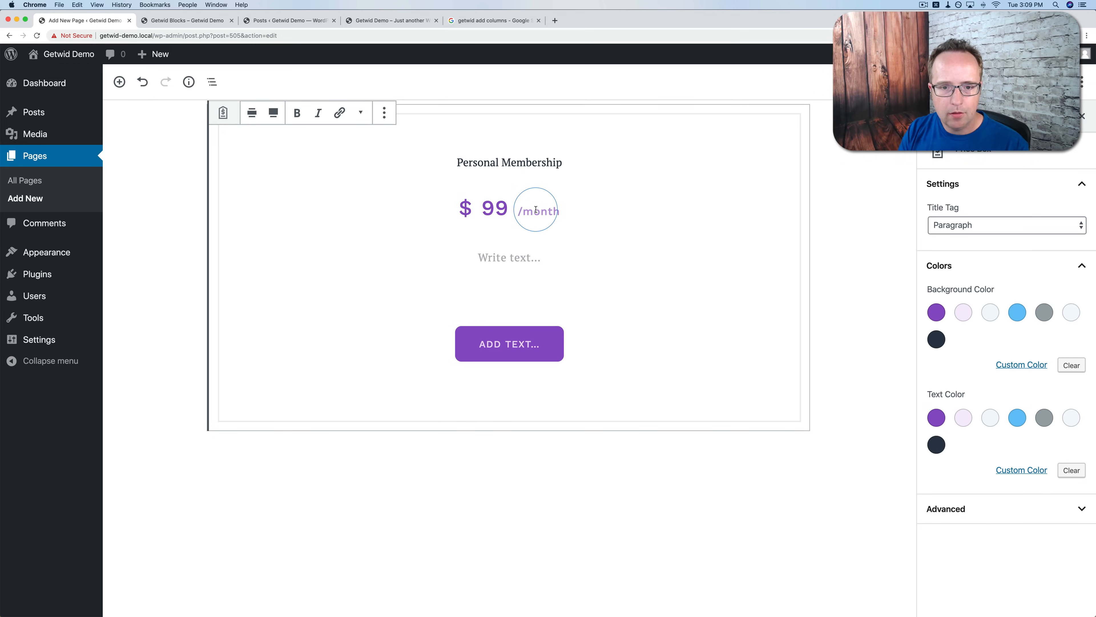
type("/month")
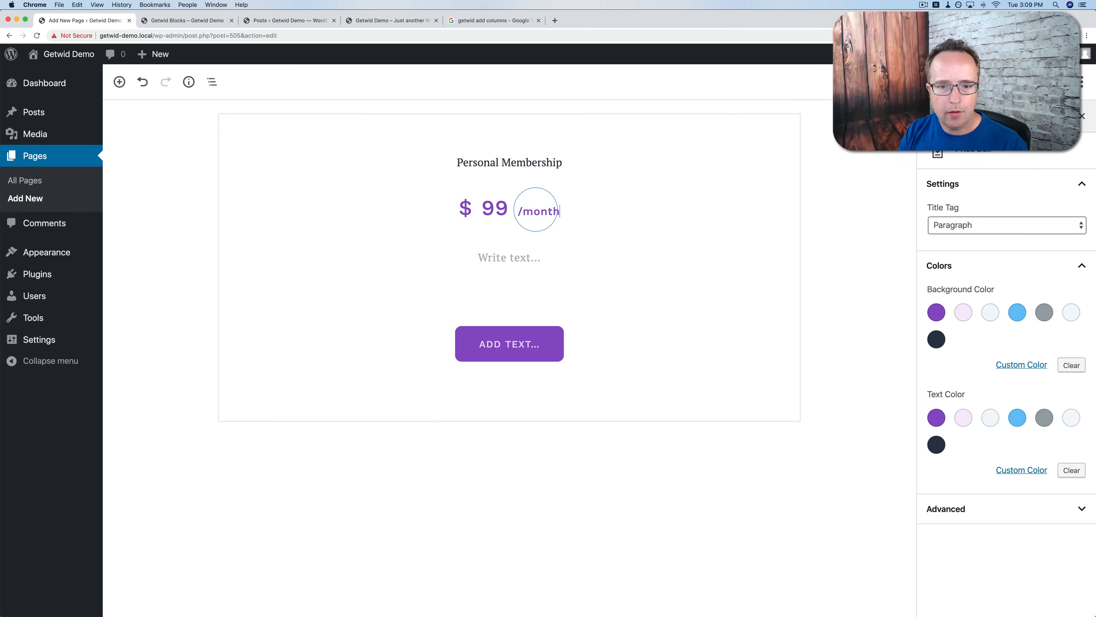
Write the price box's description as "A membership just for you!".
left_click(505, 257)
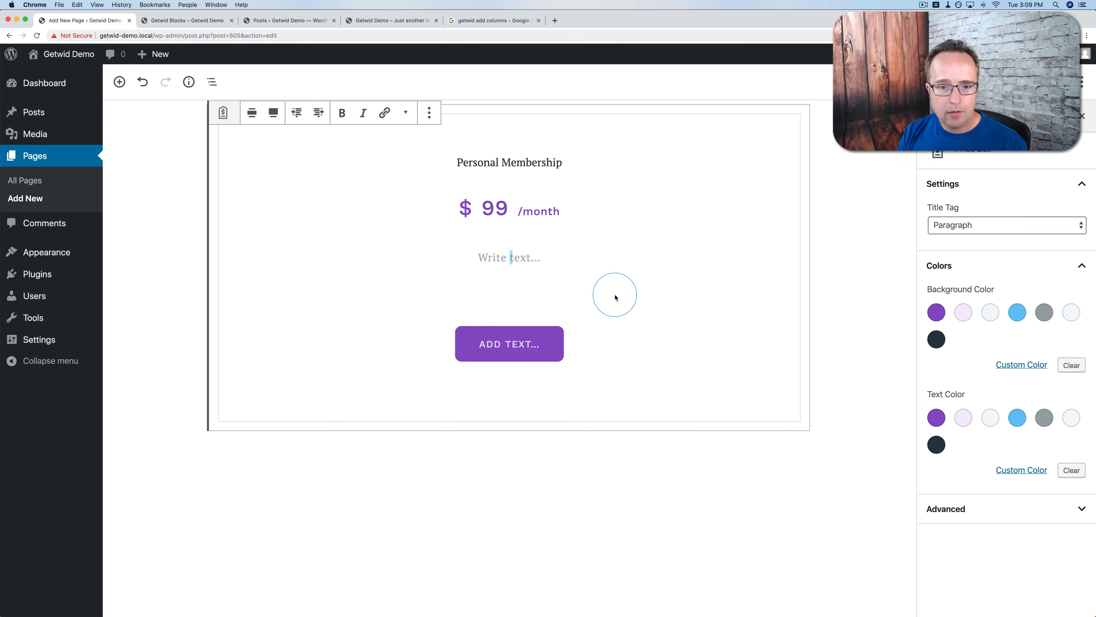
type("A")
type(" memb")
key("BackSpace")
type("ember")
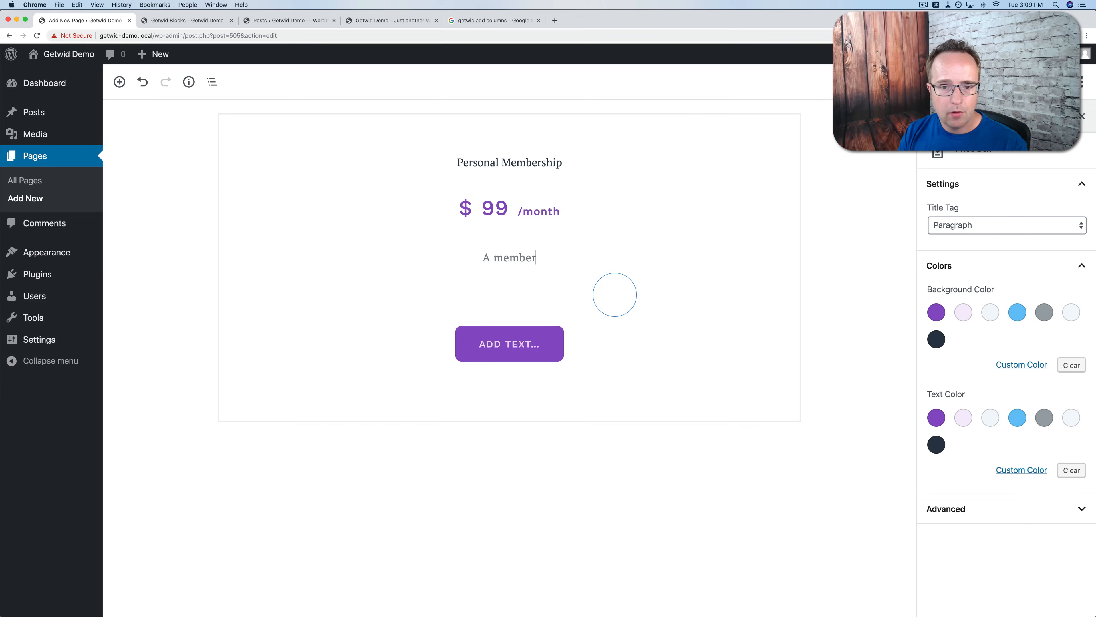
type("ship just for you!")
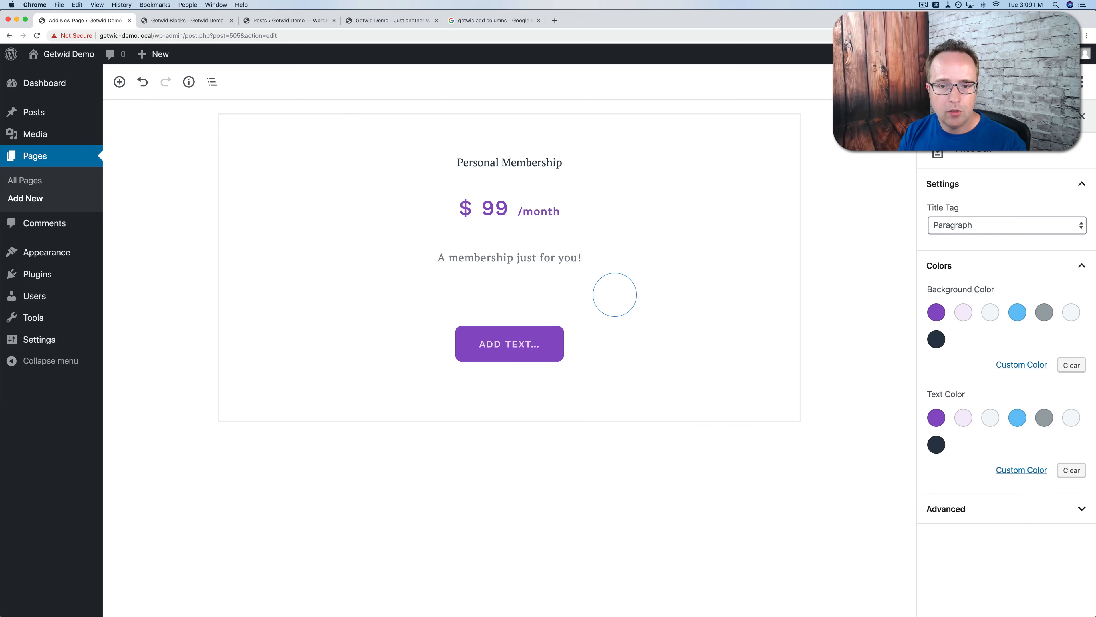
Label the price box's button "Buy Now" and return to the price box block.
left_click(467, 351)
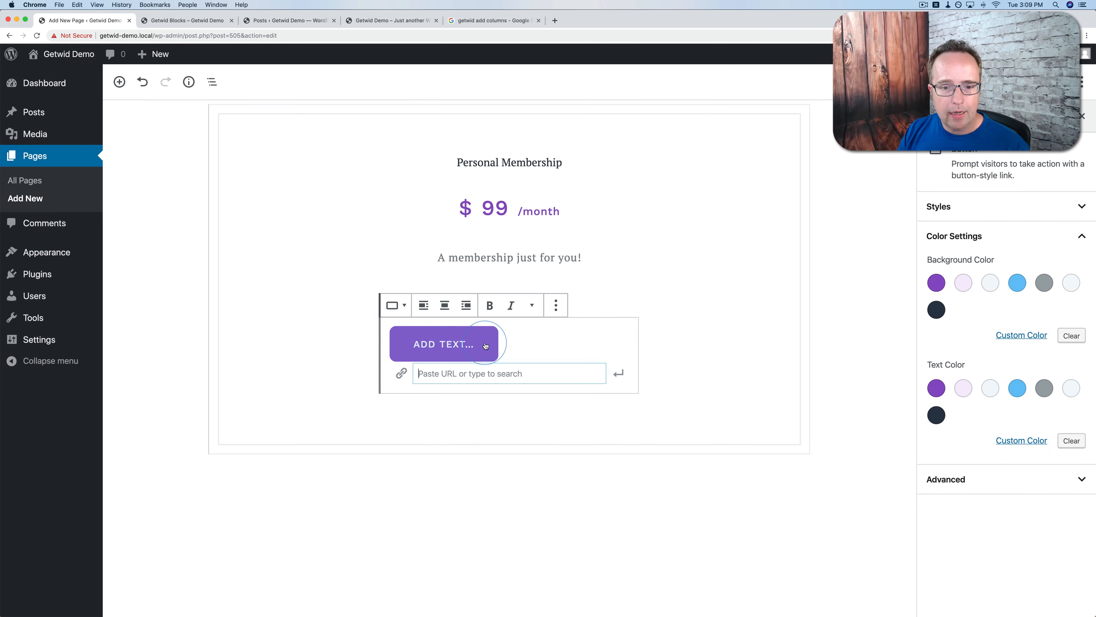
left_click(459, 348)
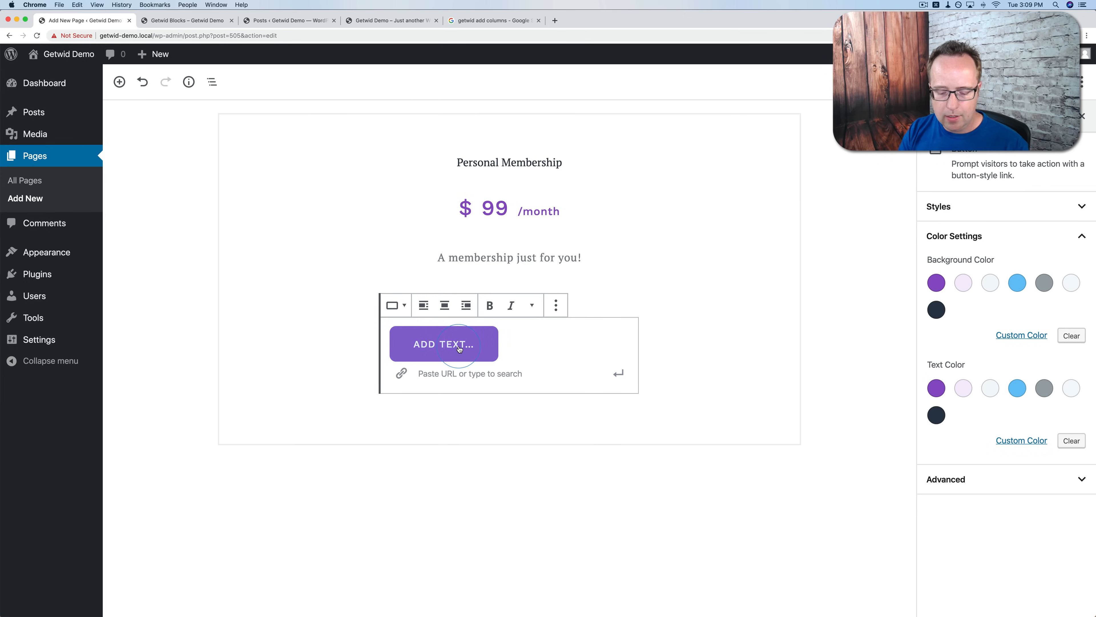
type("Buy Now")
left_click(617, 241)
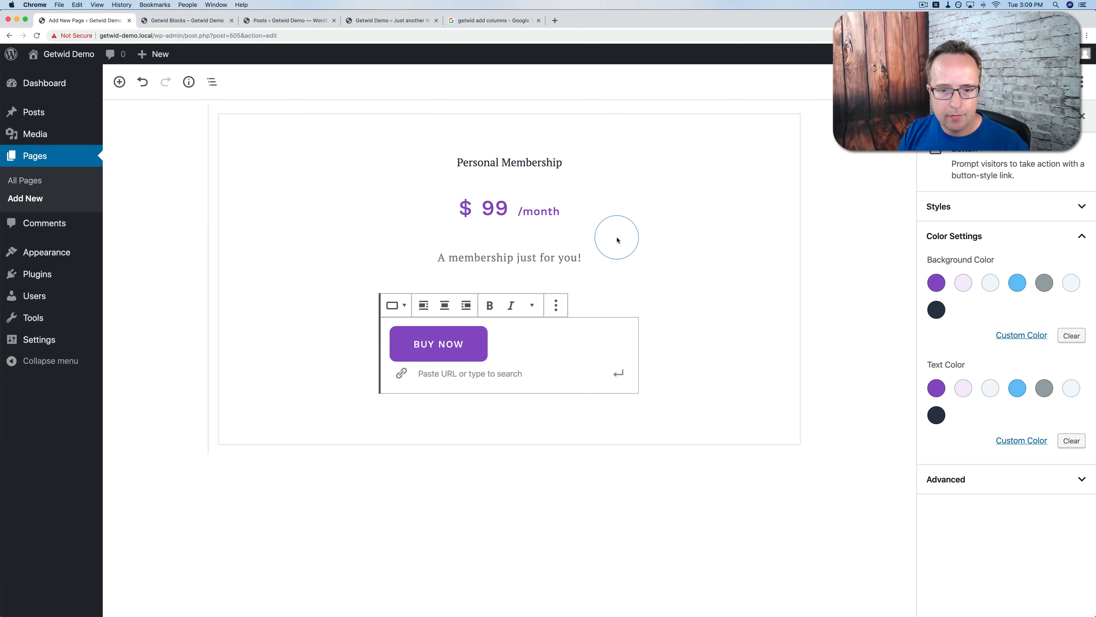
left_click(637, 236)
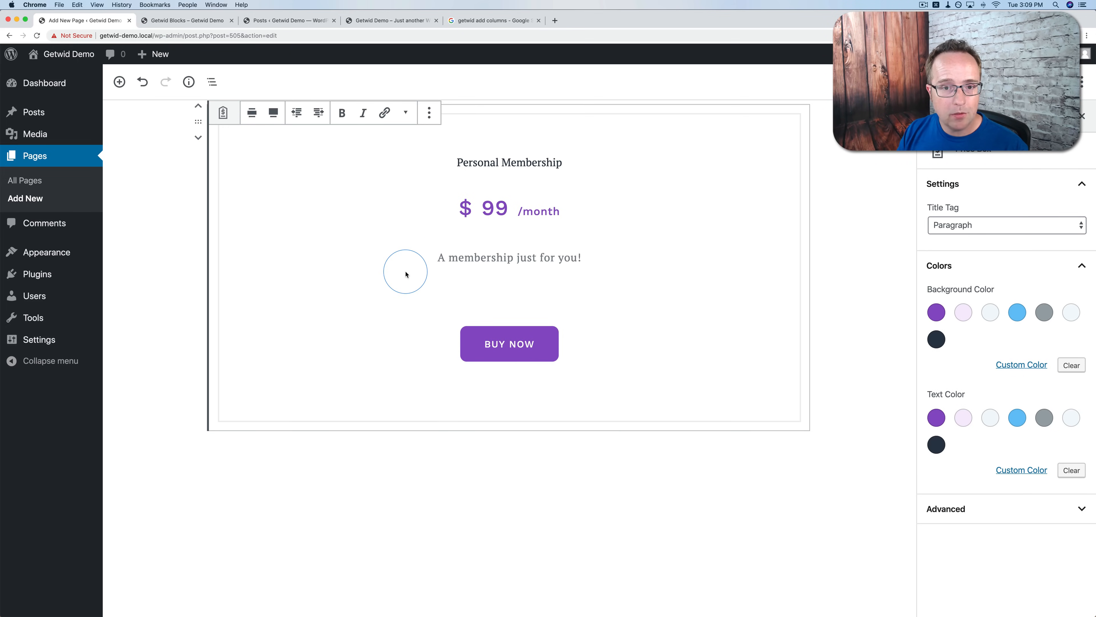
Add three separate lines reading "Benefit" below the price box's description.
scroll(407, 274, "up", 1)
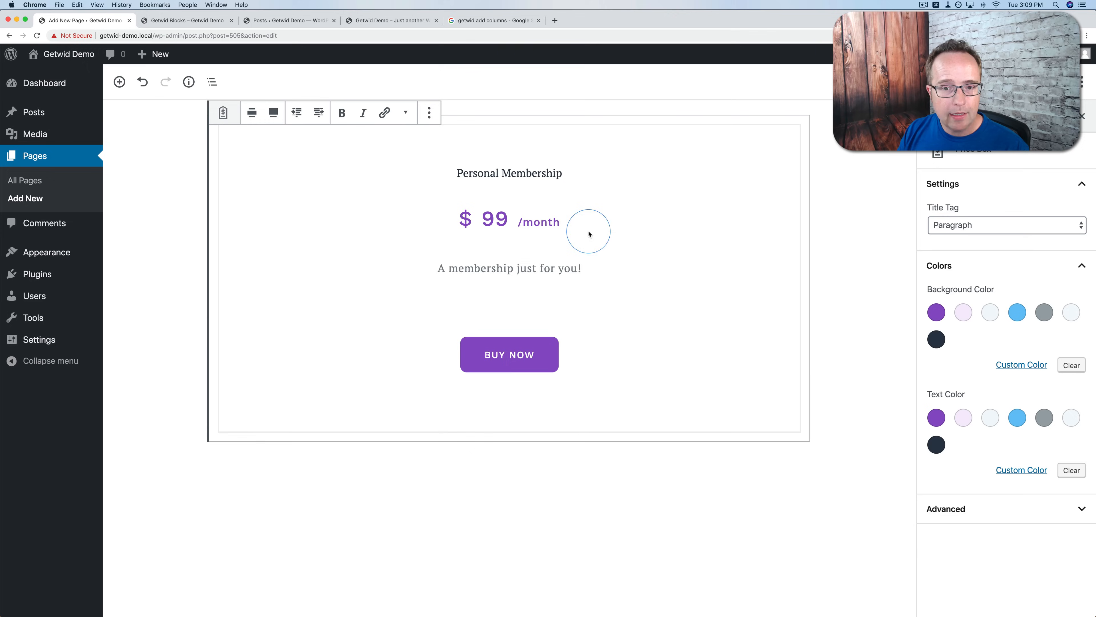
left_click(580, 270)
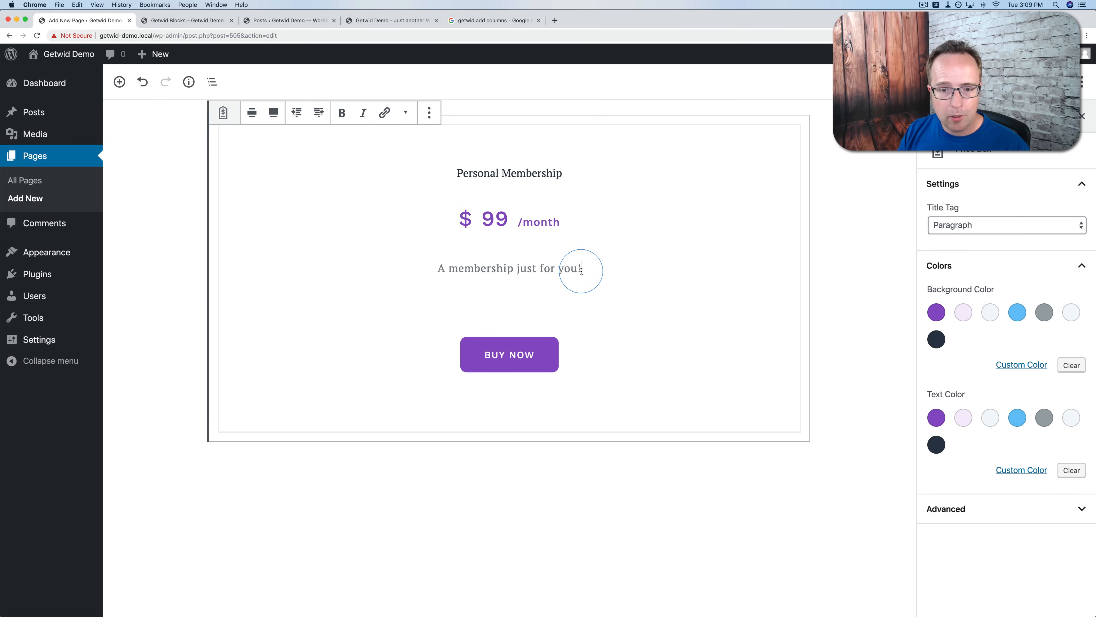
key("Return")
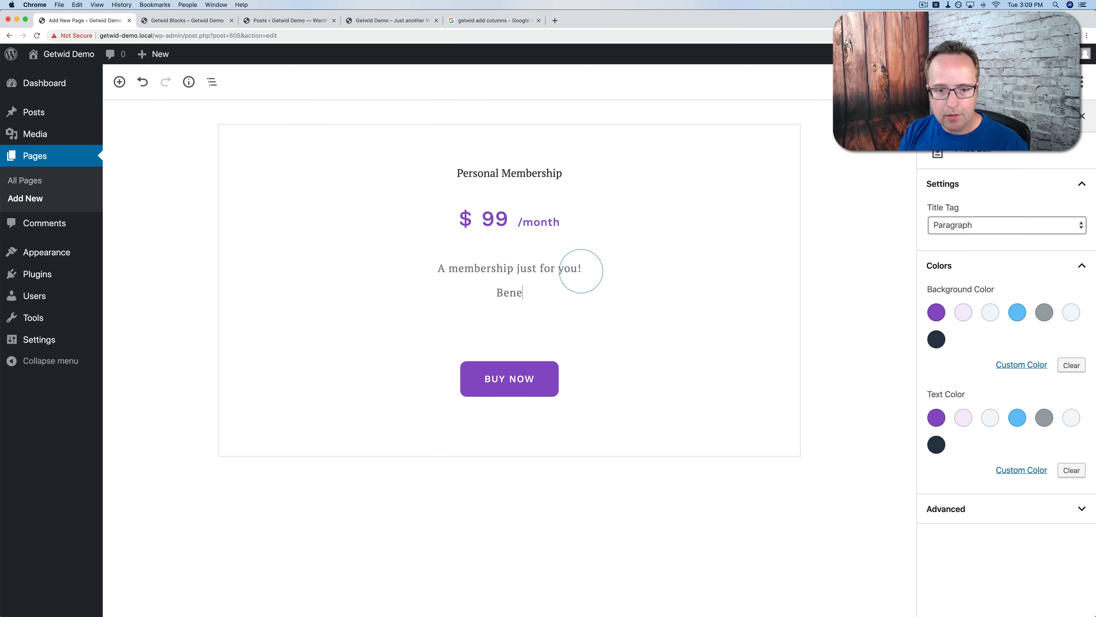
type("Benefit")
key("Return")
type("Bene")
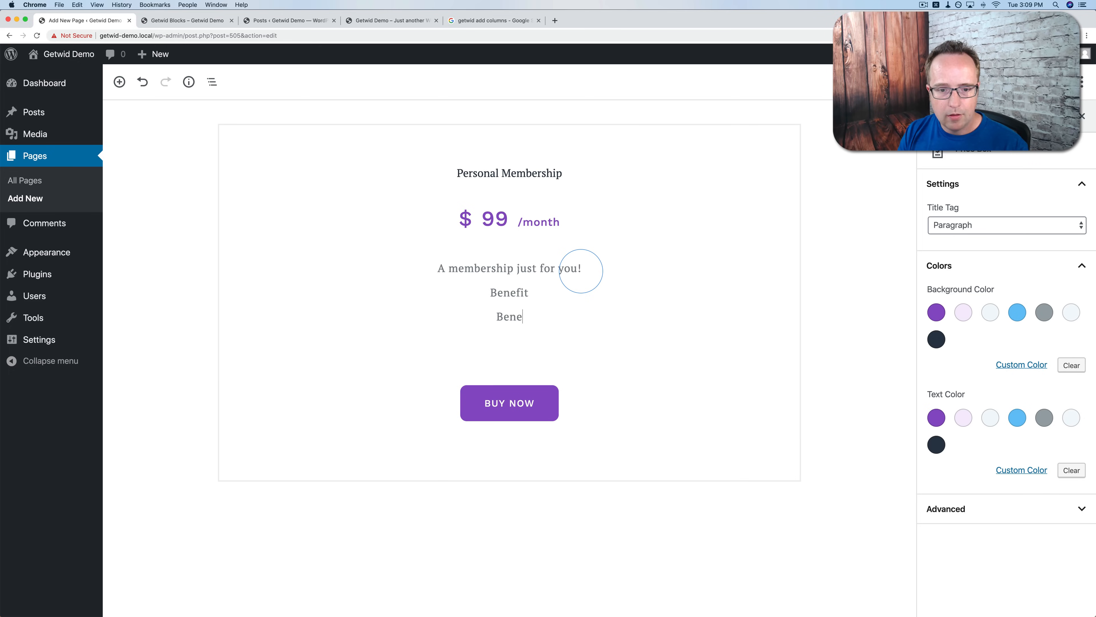
type("fit")
key("Return")
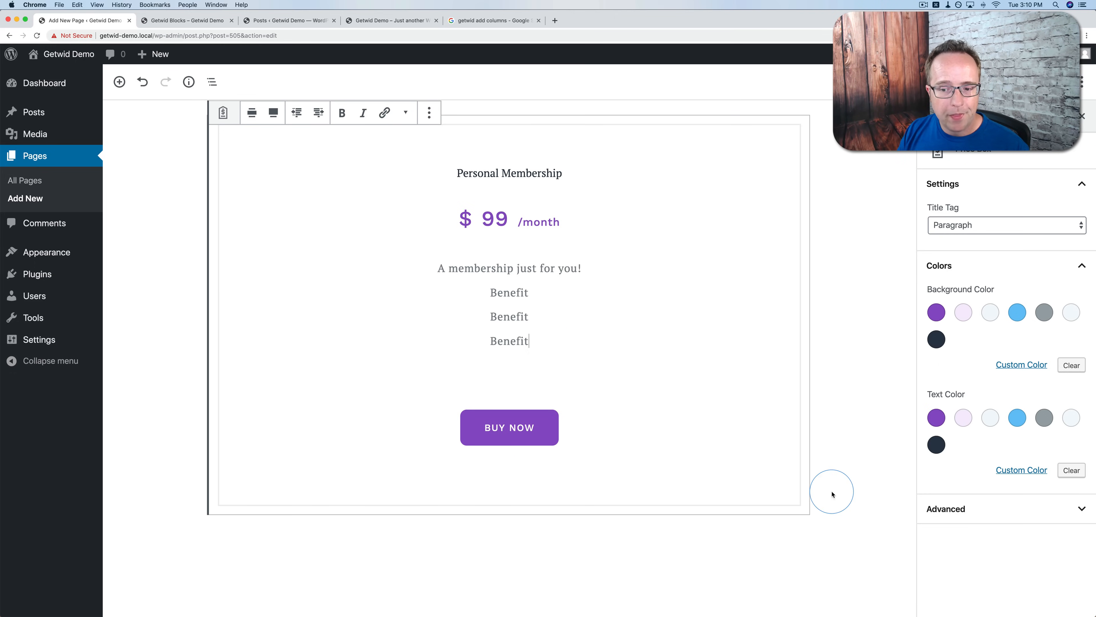
scroll(835, 494, "down", 3)
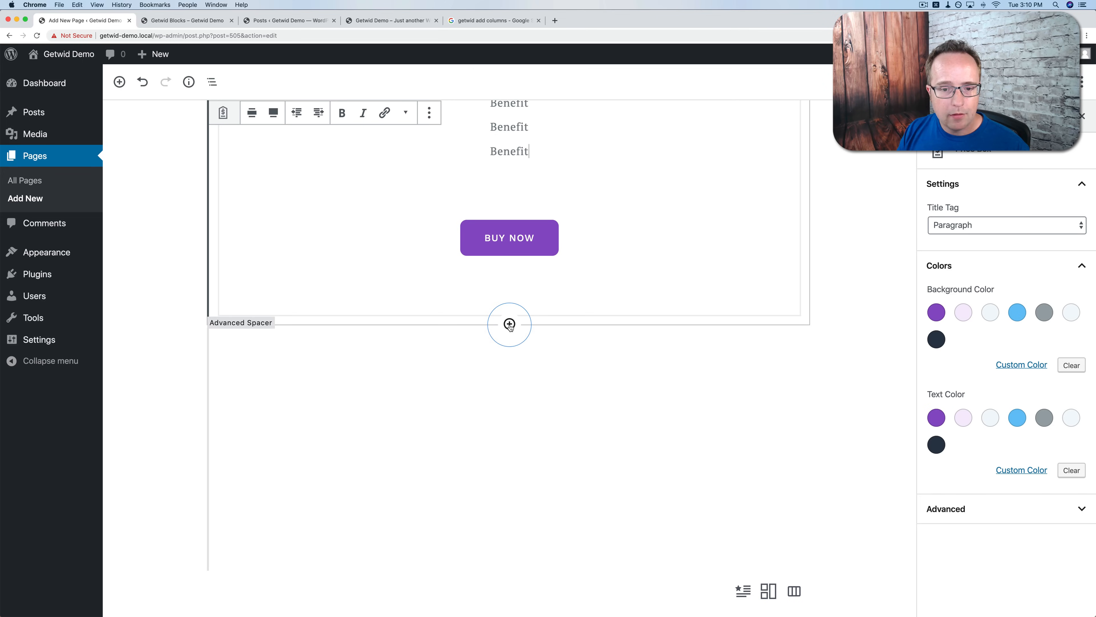
Add a Getwid Google Maps block below the price box.
left_click(509, 324)
left_click(455, 397)
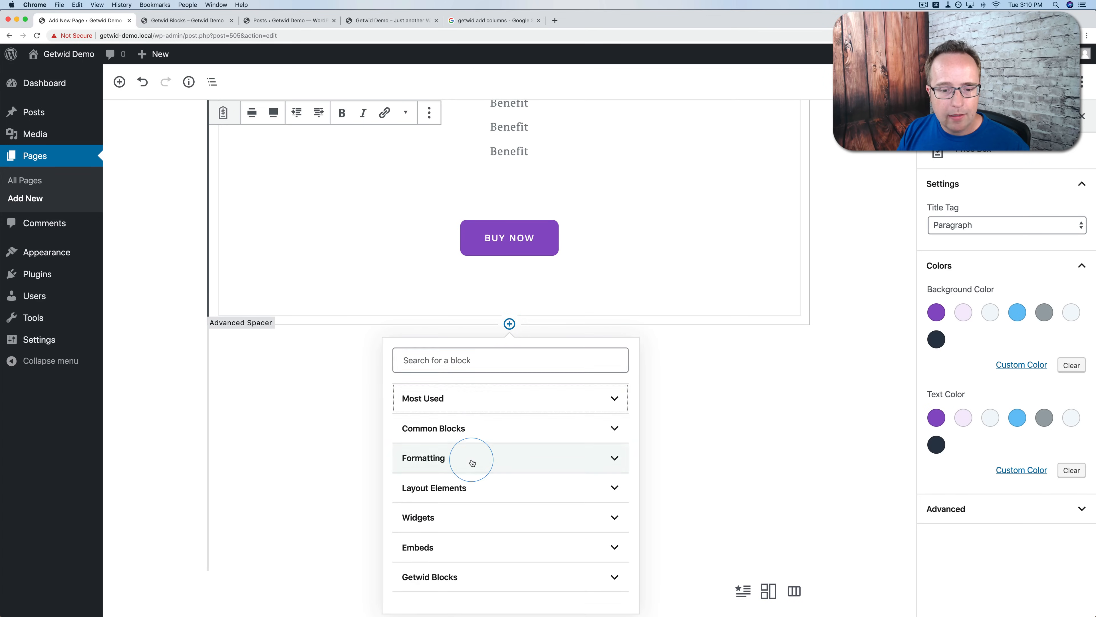
left_click(506, 576)
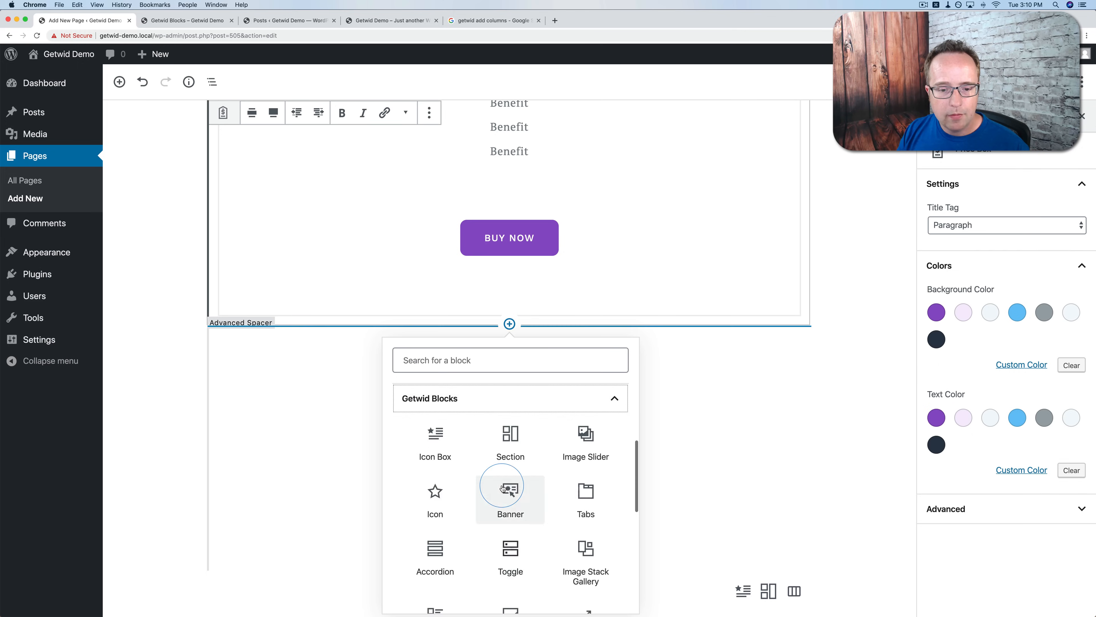
scroll(504, 489, "down", 5)
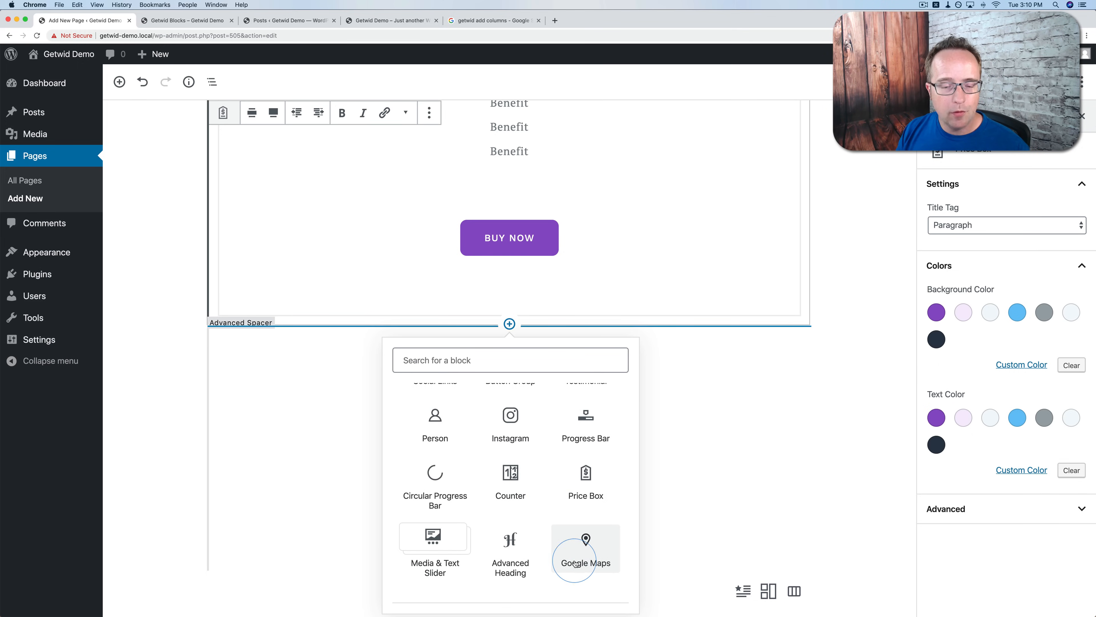
left_click(593, 563)
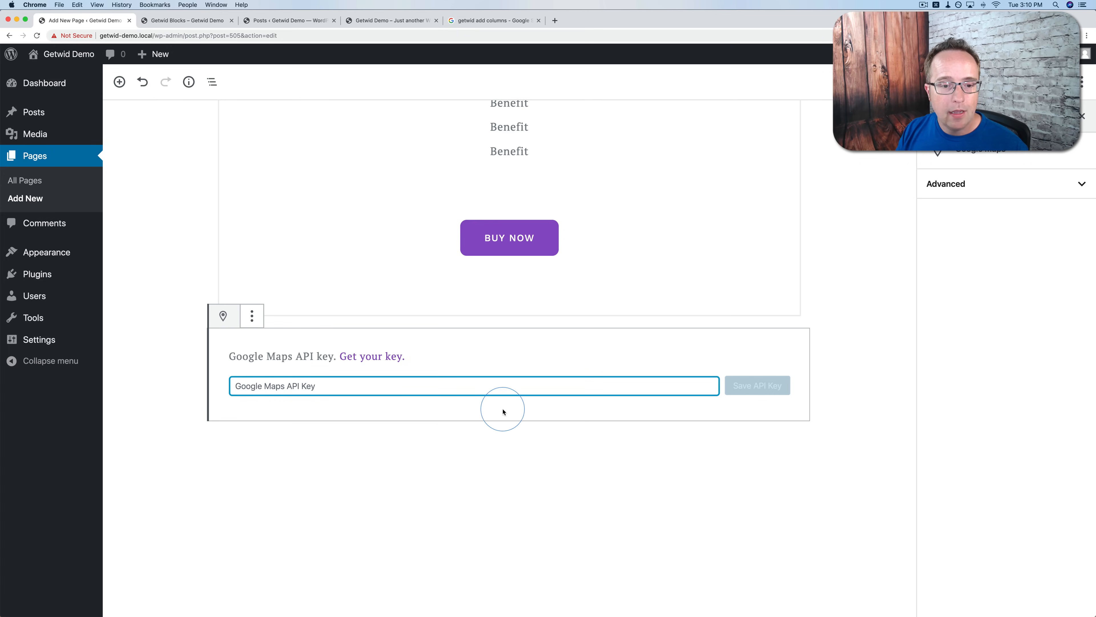
Open the Google Maps API key guide from the block, switch it to the first alternate Google account and close the original copy.
mouse_move(509, 410)
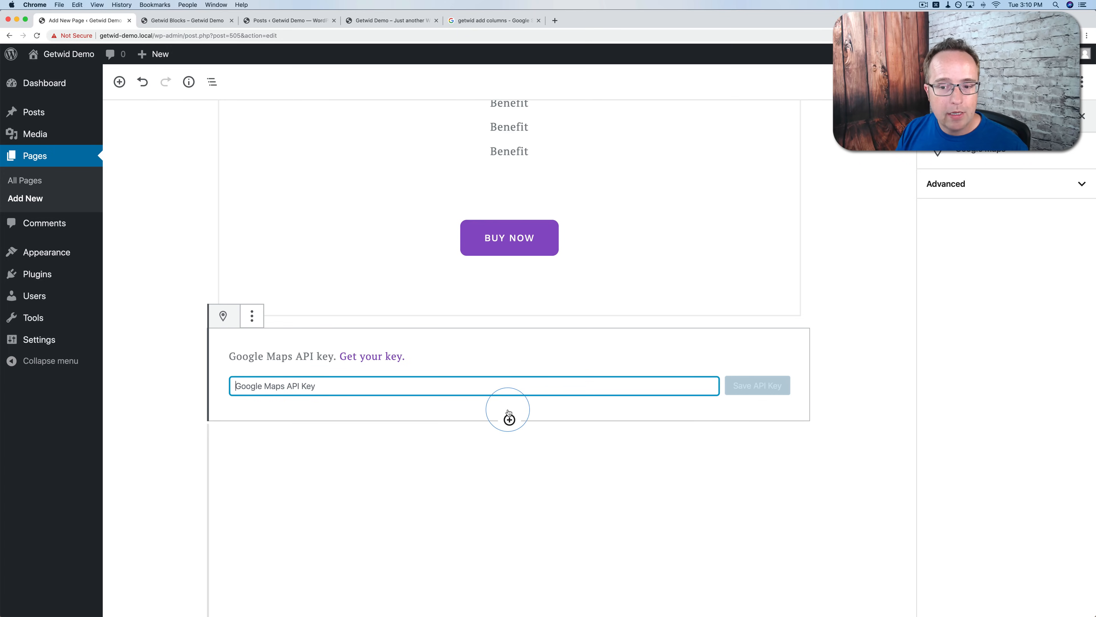
left_click(372, 357)
left_click_drag(391, 271, 596, 361)
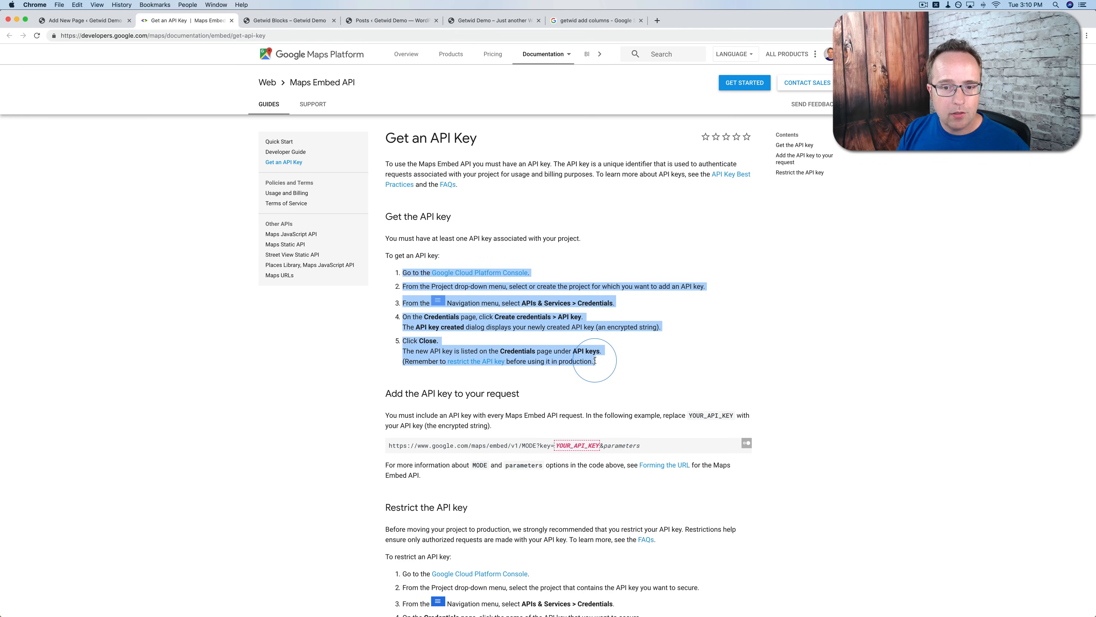
left_click(649, 309)
left_click(828, 54)
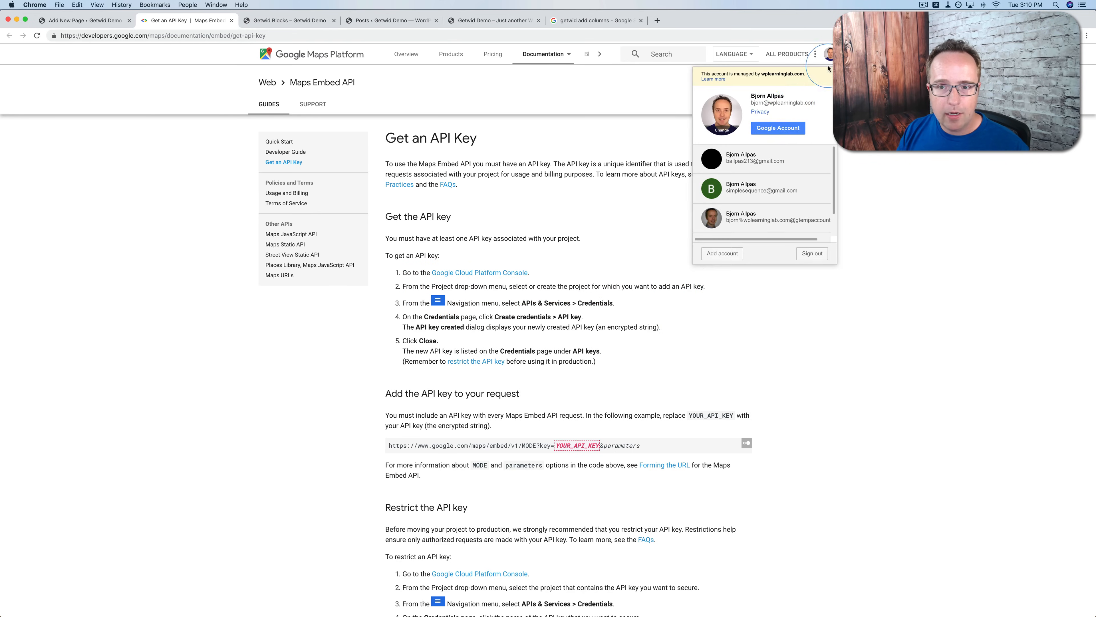
left_click(755, 160)
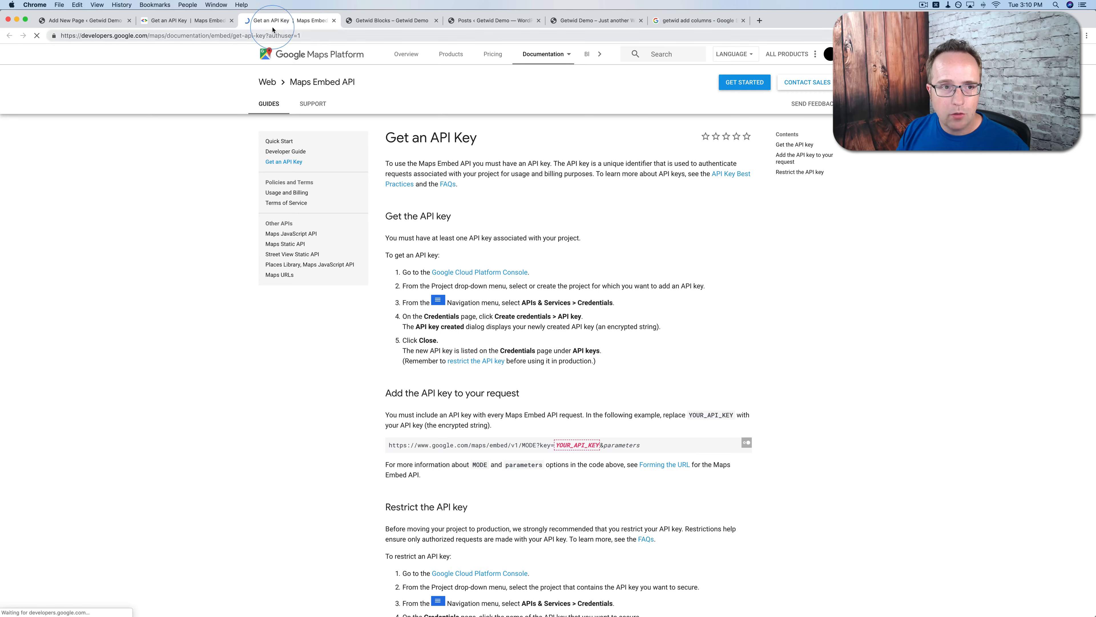
left_click(232, 20)
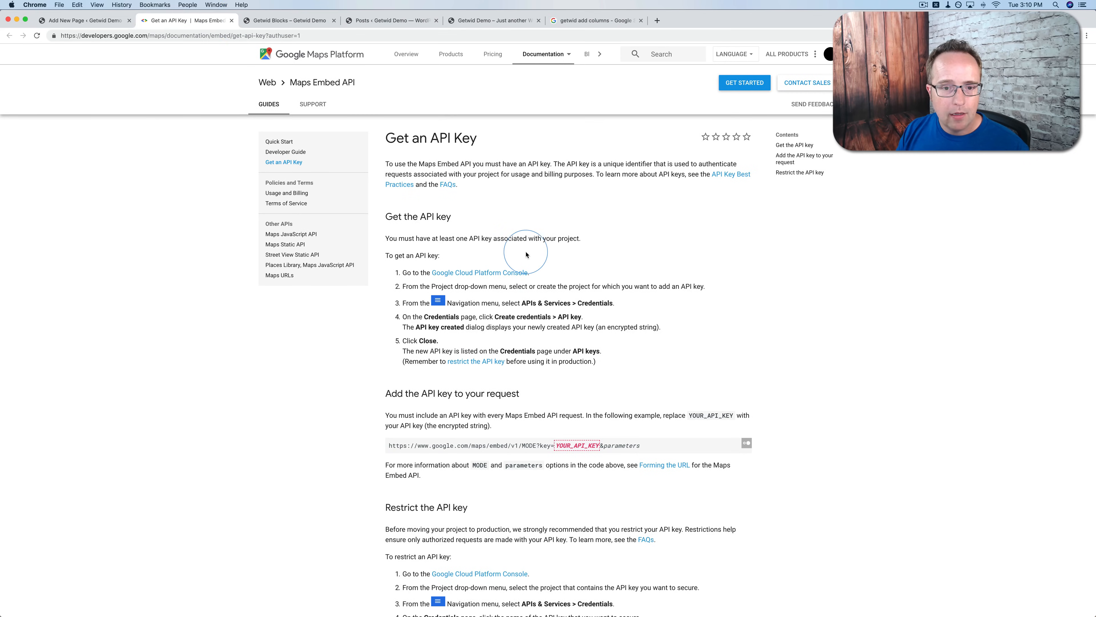
Open the Google Cloud Platform Console from the guide and go to its APIs & Services credentials.
left_click(449, 273)
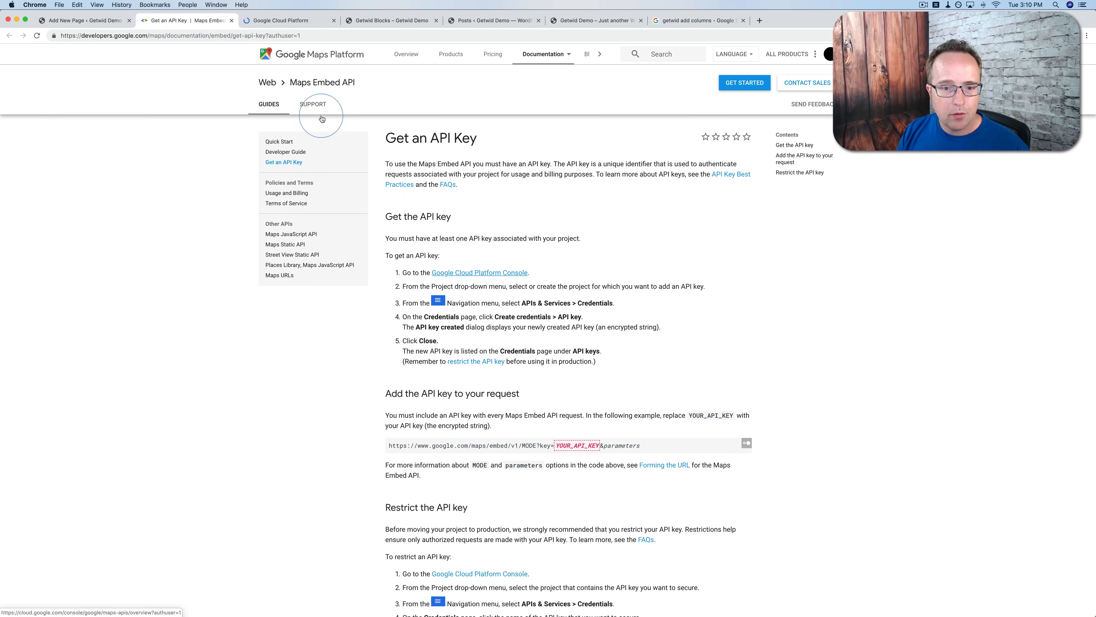
left_click(12, 77)
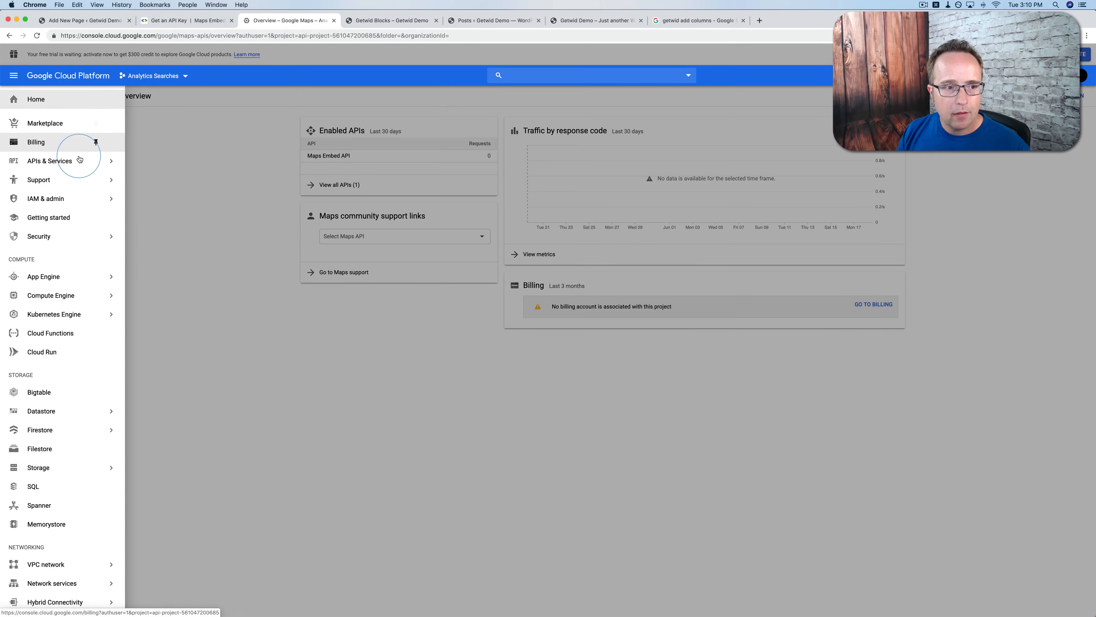
left_click(59, 168)
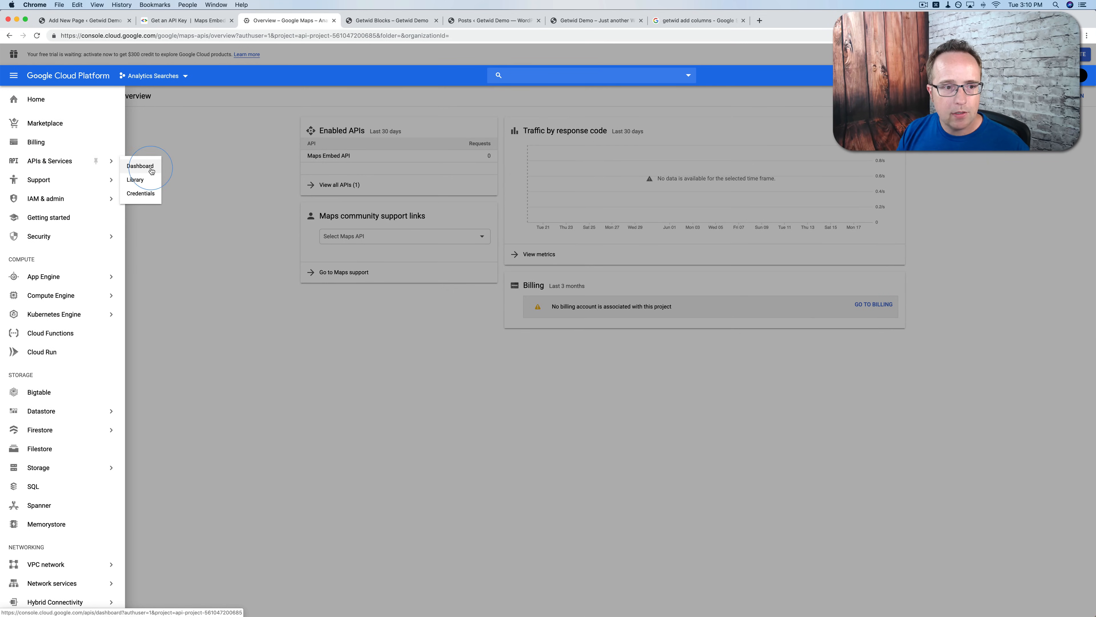
left_click(140, 194)
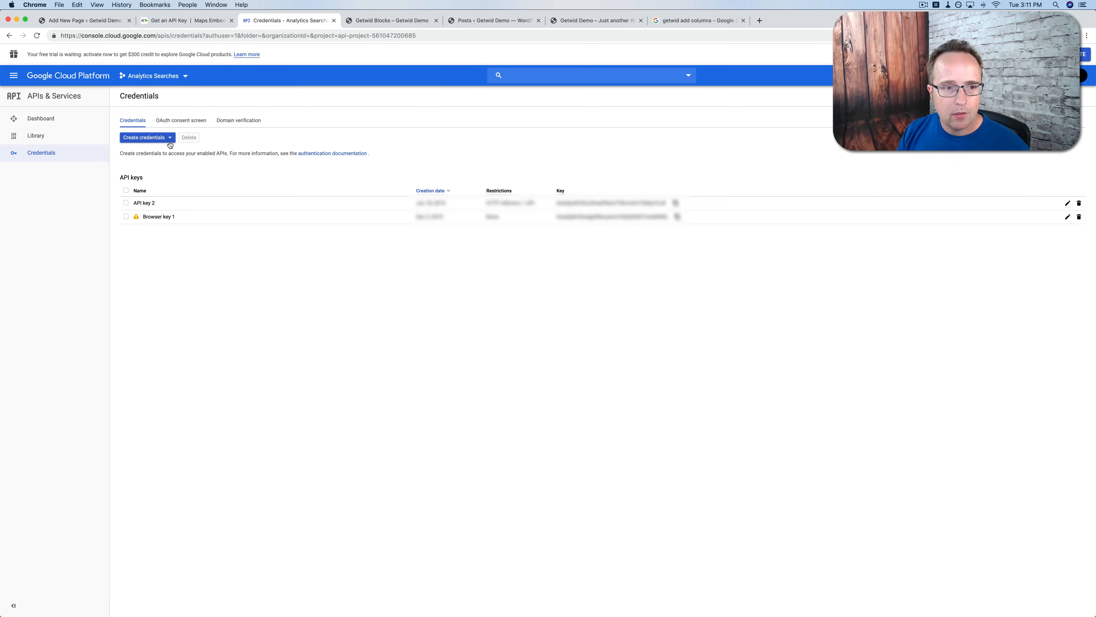
Create a new API key credential and copy the key.
left_click(169, 138)
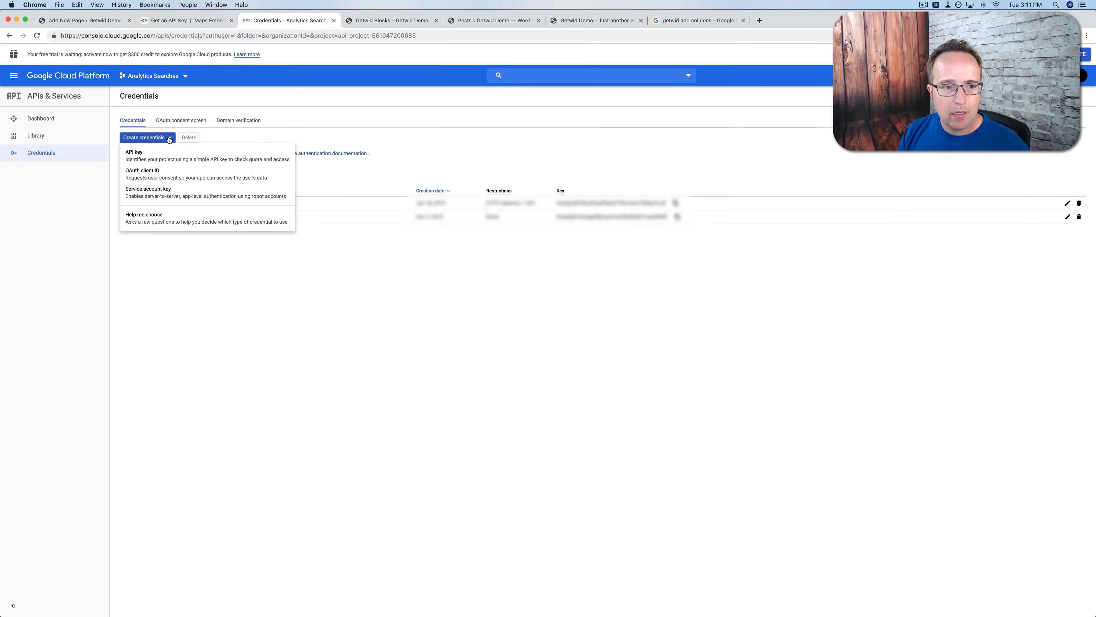
left_click(162, 158)
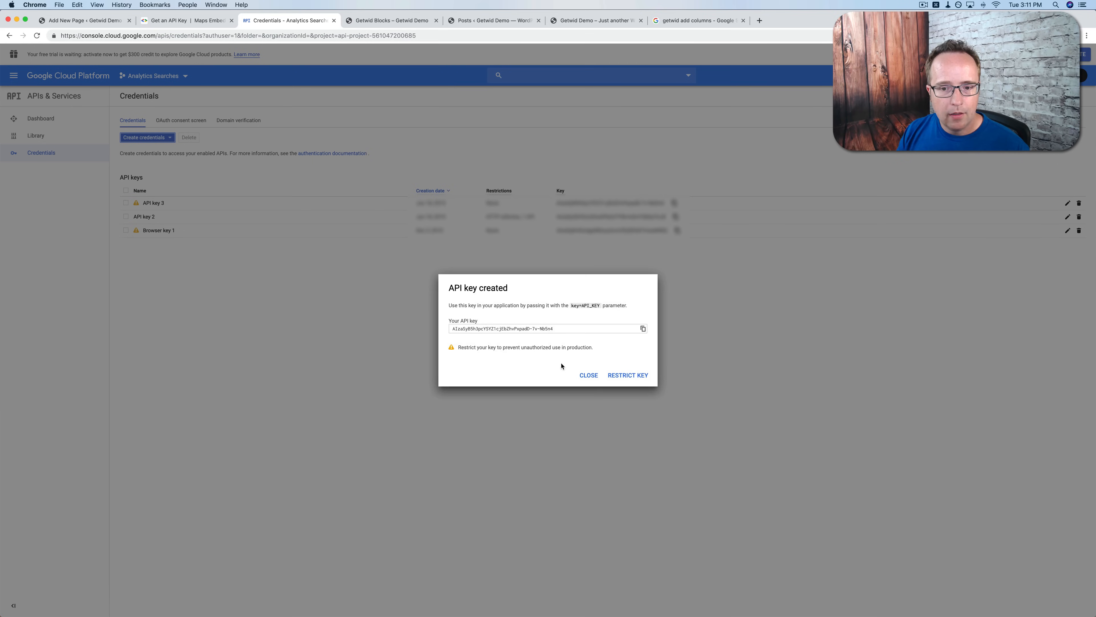
left_click(642, 329)
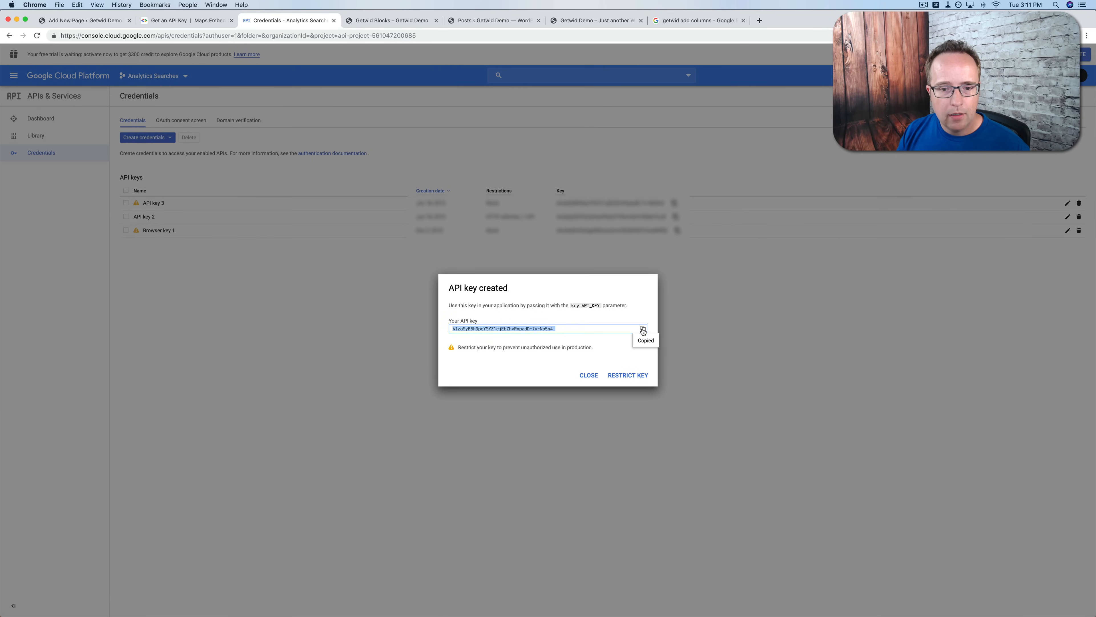
Restrict the new API key to HTTP referrers as the application type and to the Maps Embed API.
left_click(629, 375)
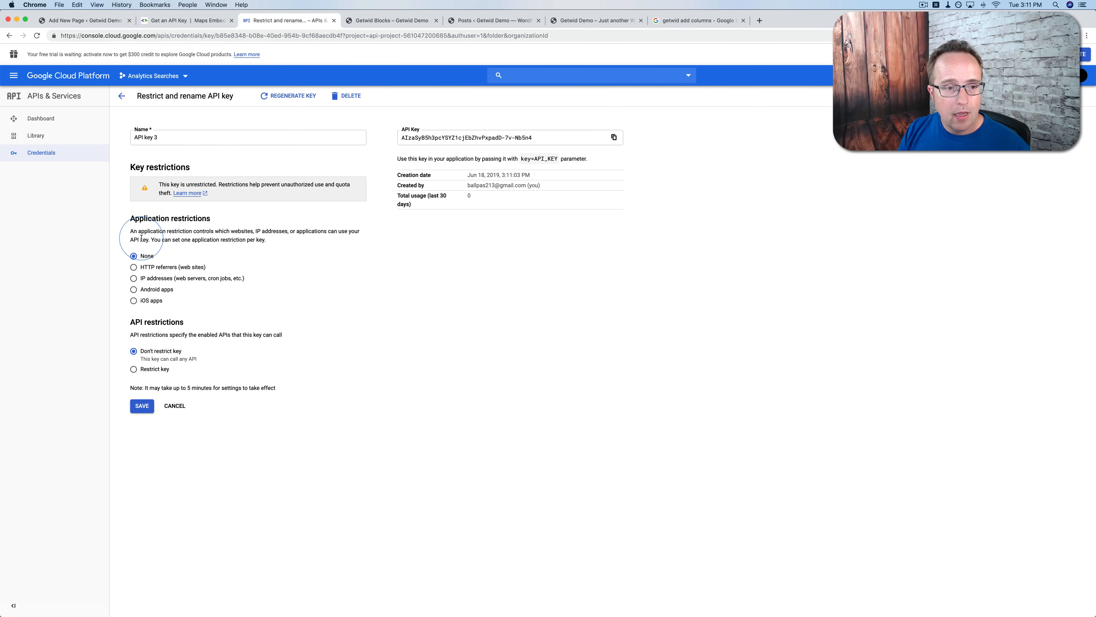
left_click(133, 267)
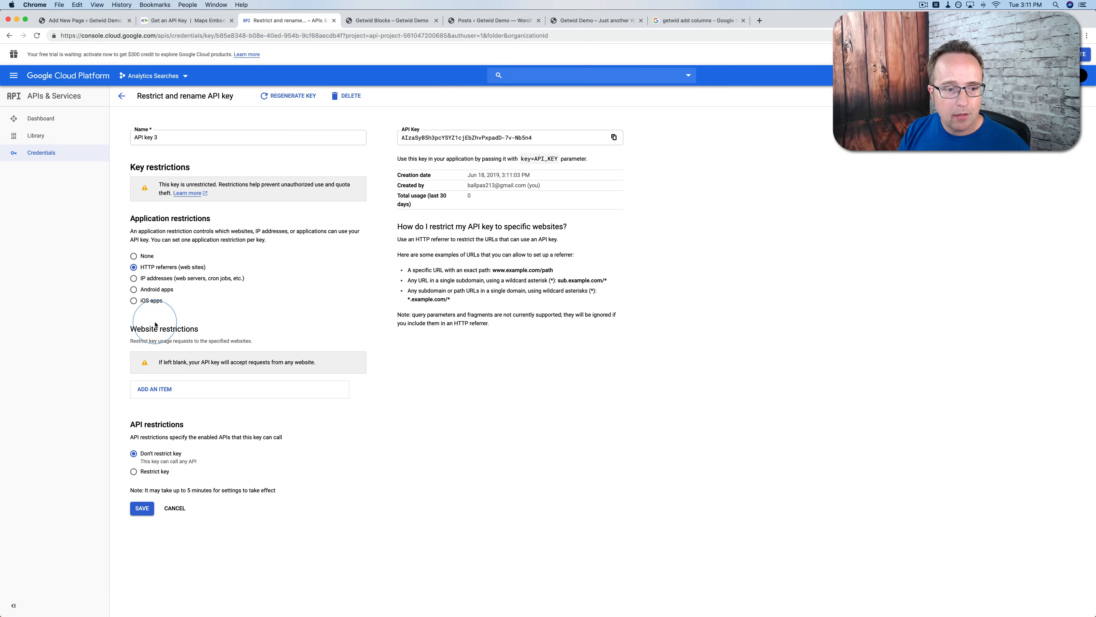
left_click(146, 394)
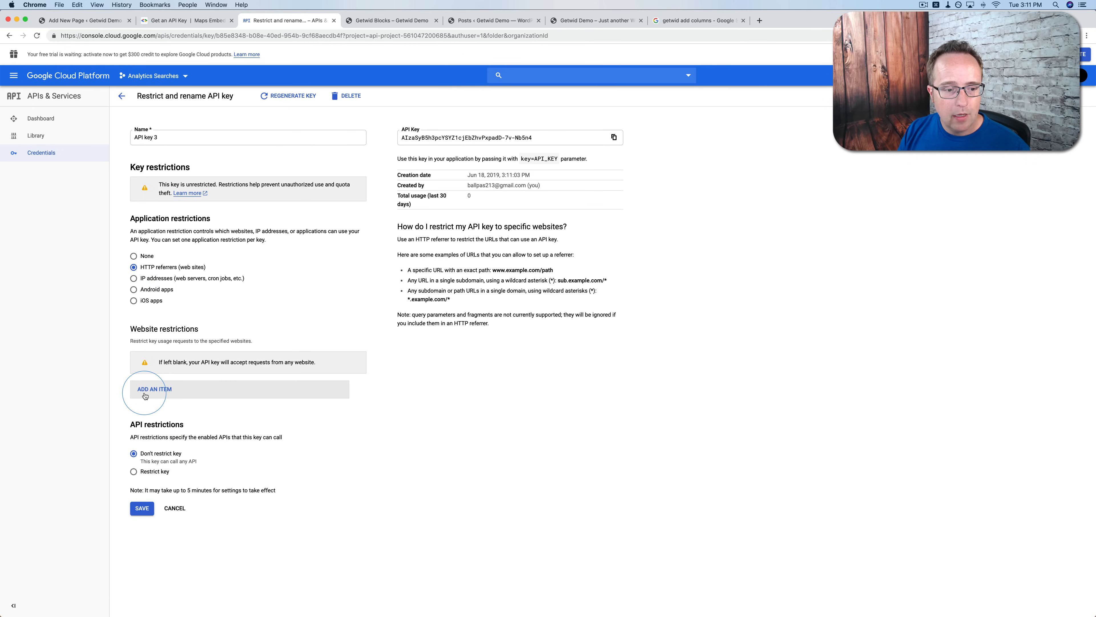
left_click(134, 471)
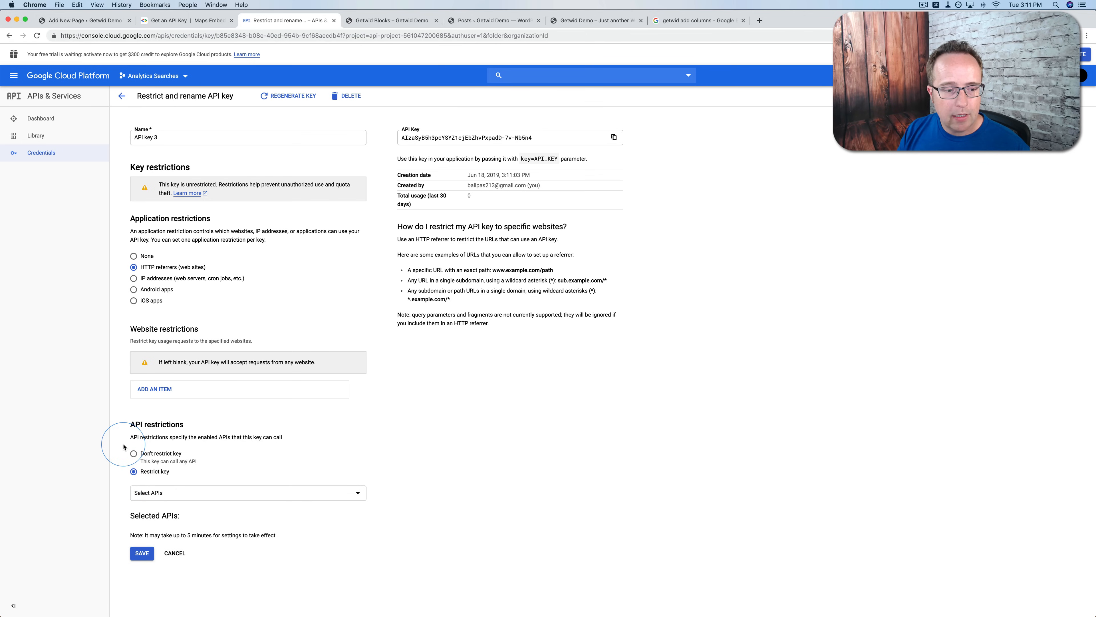
left_click(149, 493)
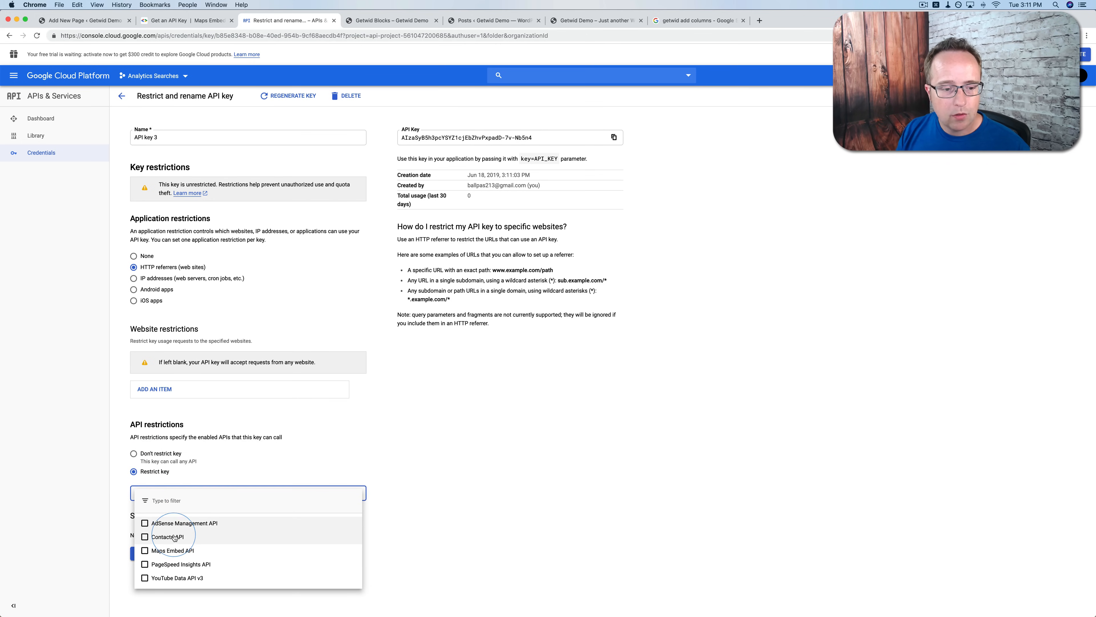
left_click(172, 550)
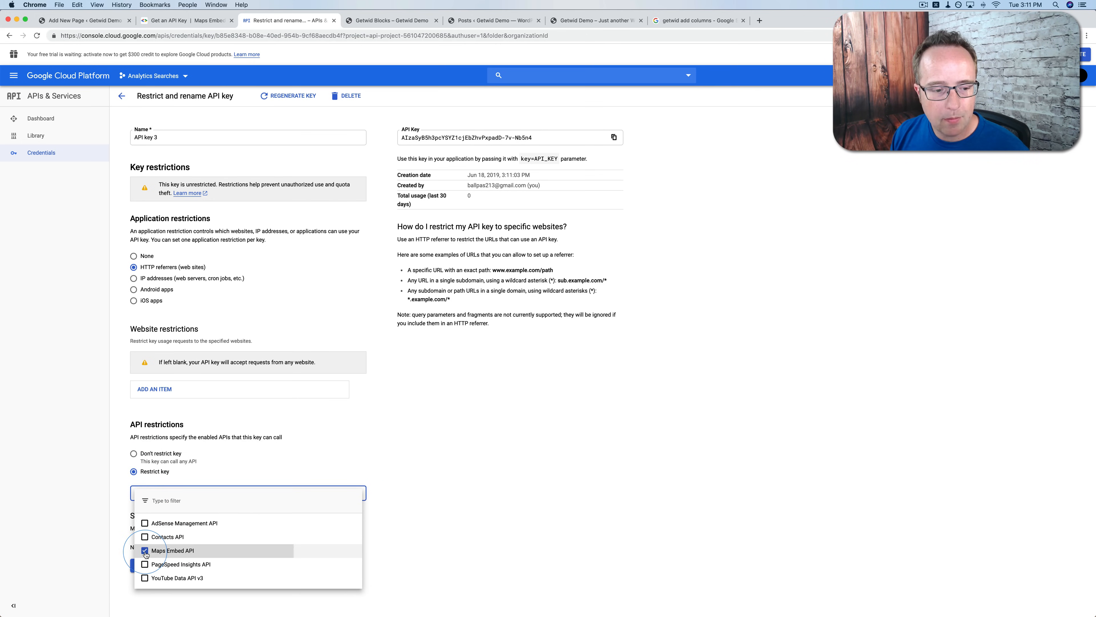
left_click(304, 449)
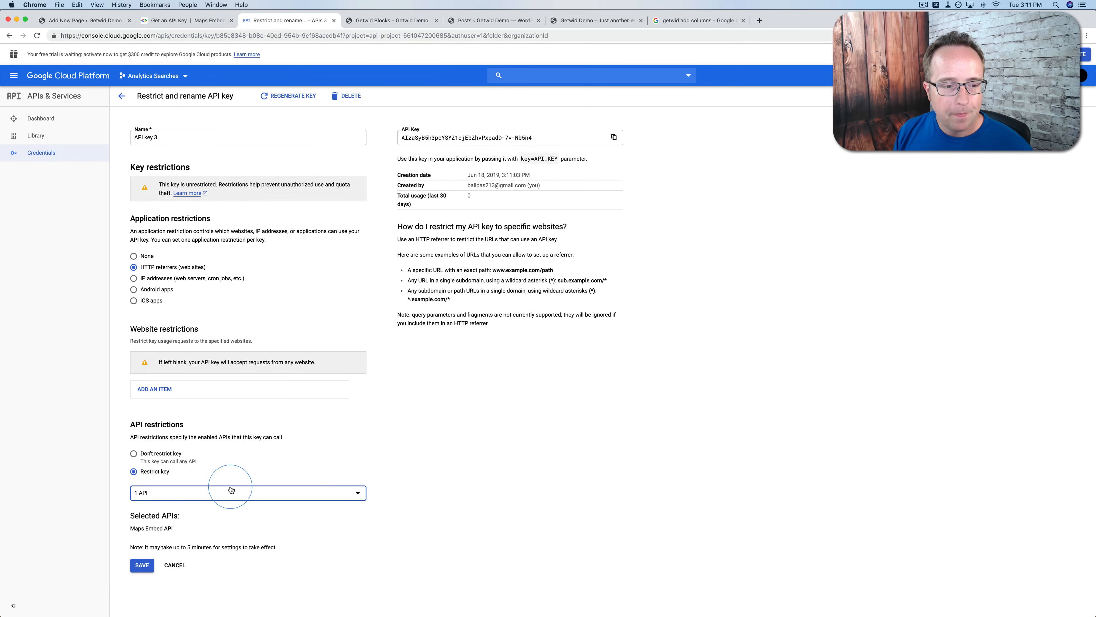
left_click(107, 23)
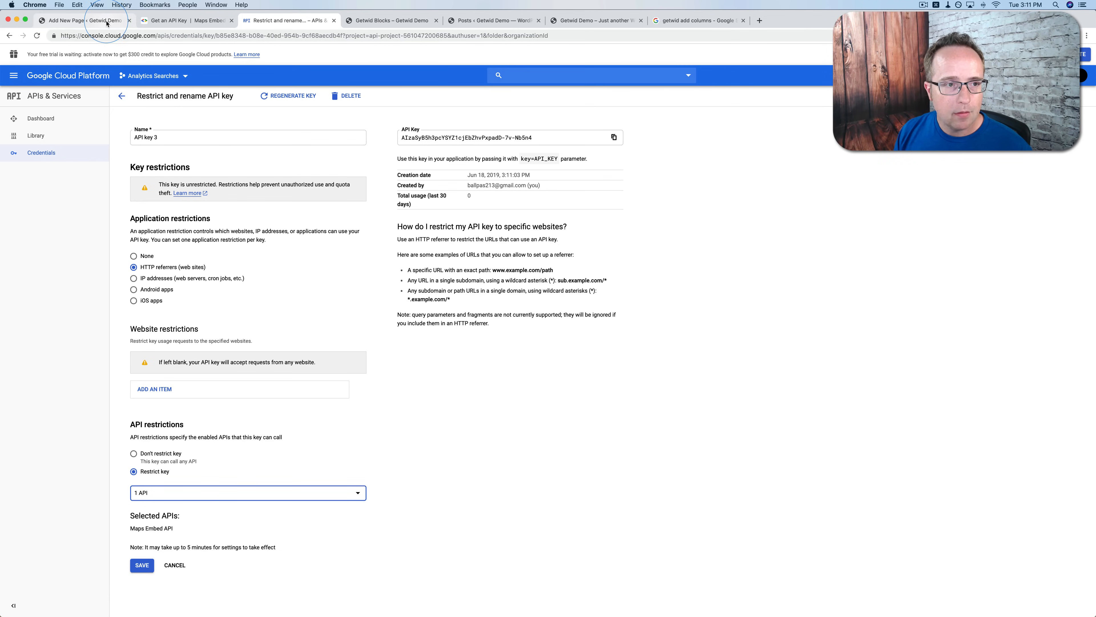
left_click_drag(154, 35, 110, 35)
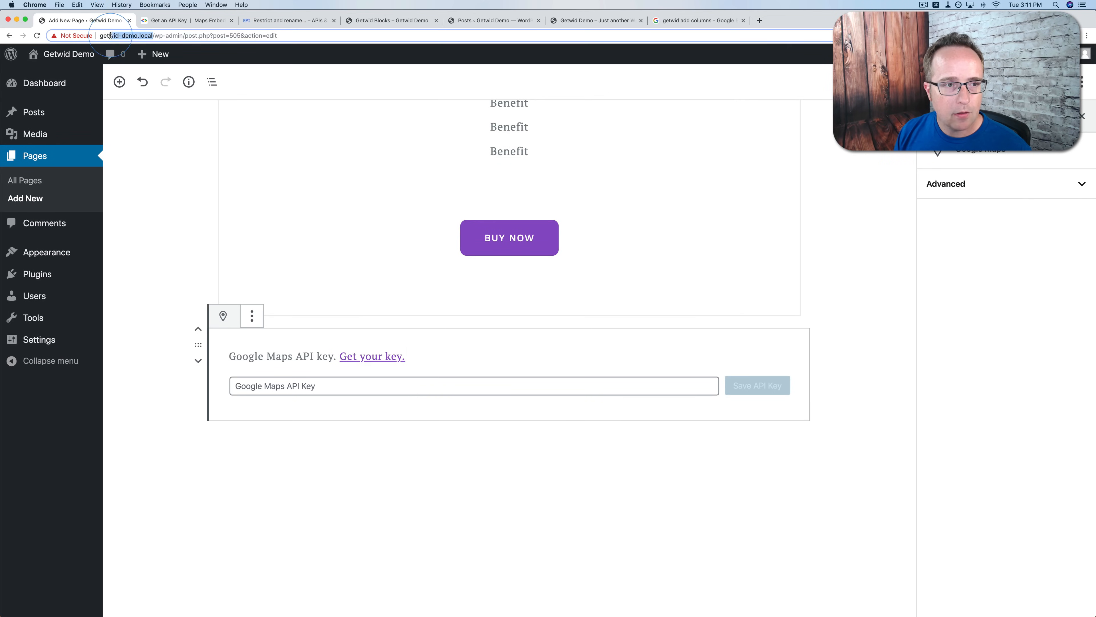
left_click(284, 21)
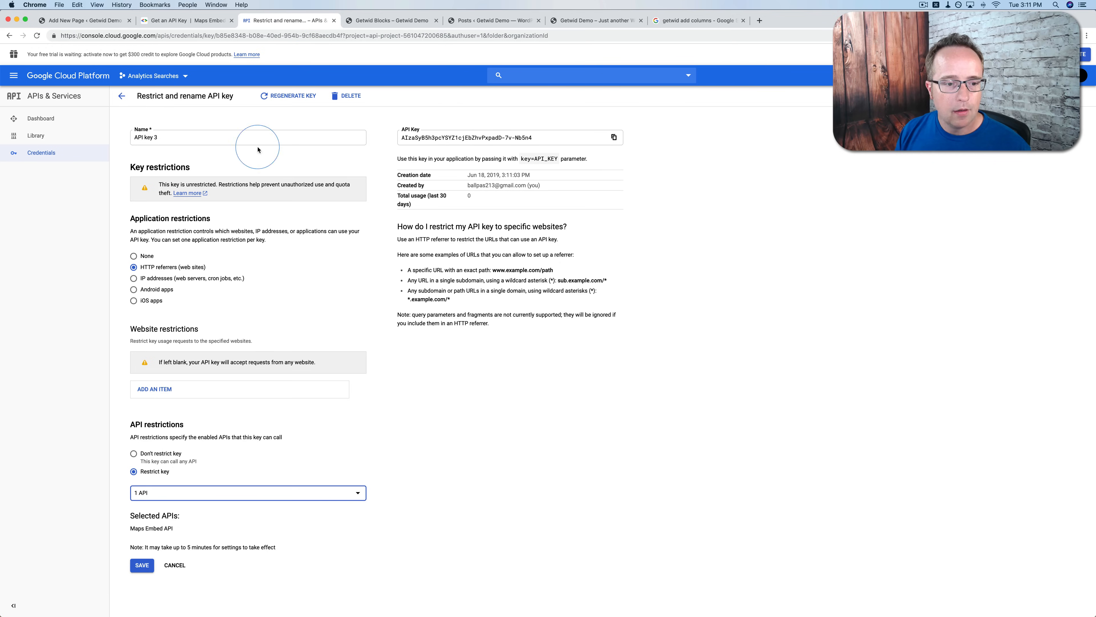
left_click(165, 380)
left_click(173, 421)
key("super+v")
left_click(327, 452)
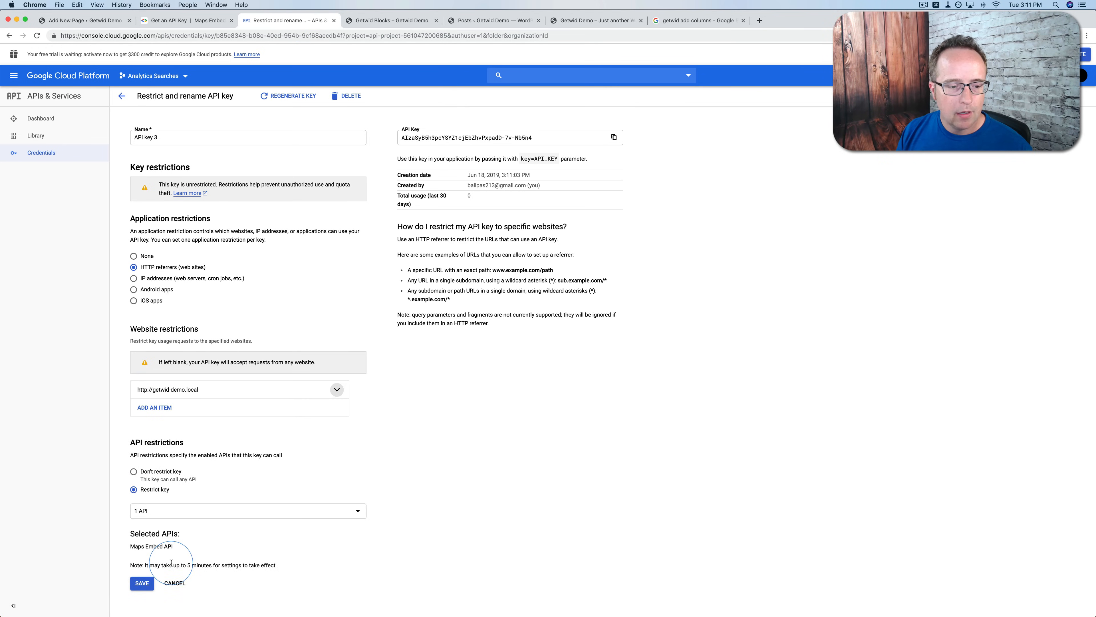
left_click(142, 583)
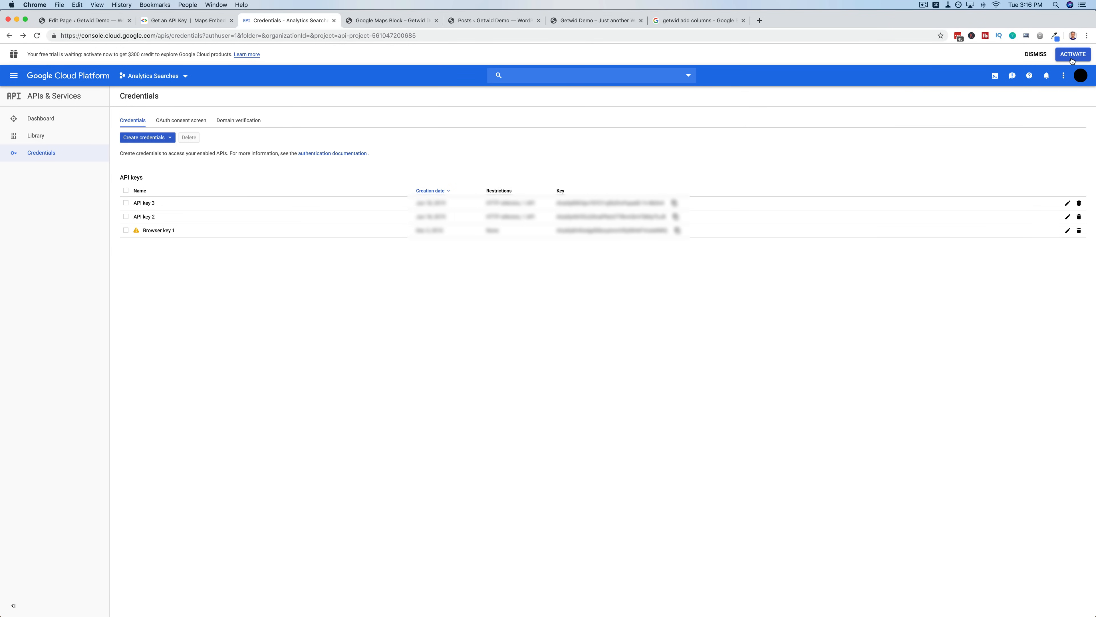
Activate the Google Cloud free trial by accepting the terms of service and submitting the card number, expiry date and security code.
left_click(1071, 56)
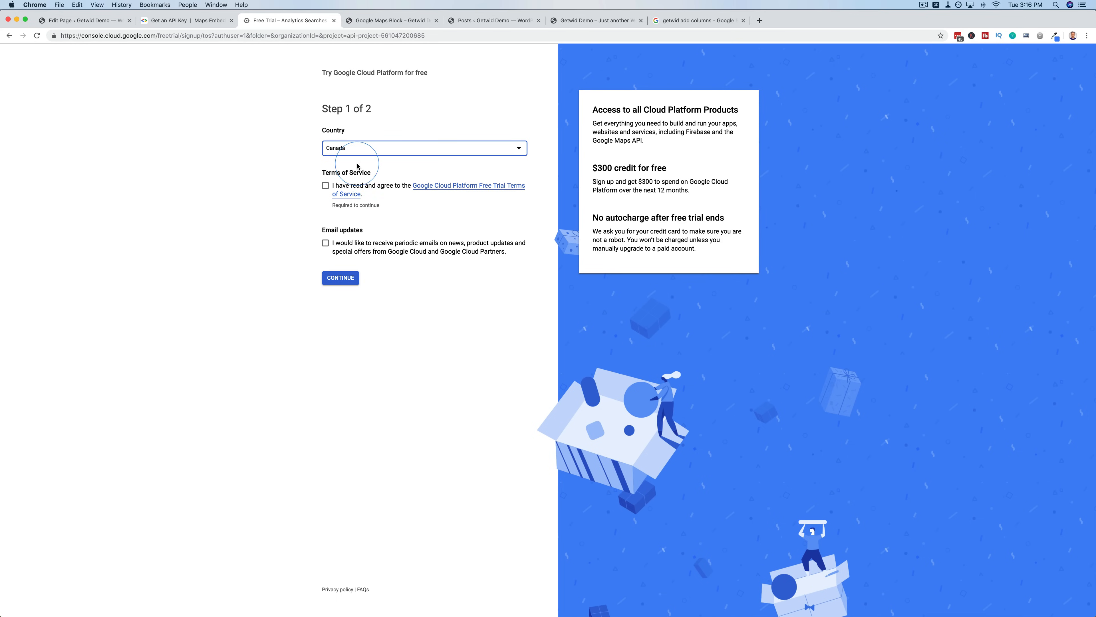
left_click(326, 188)
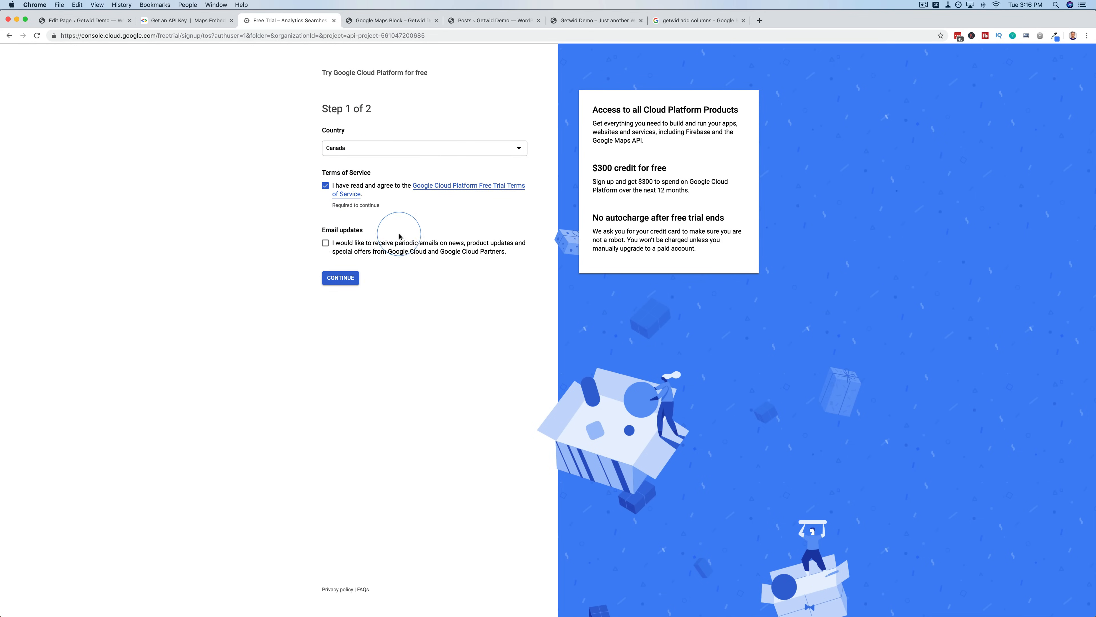
left_click(340, 277)
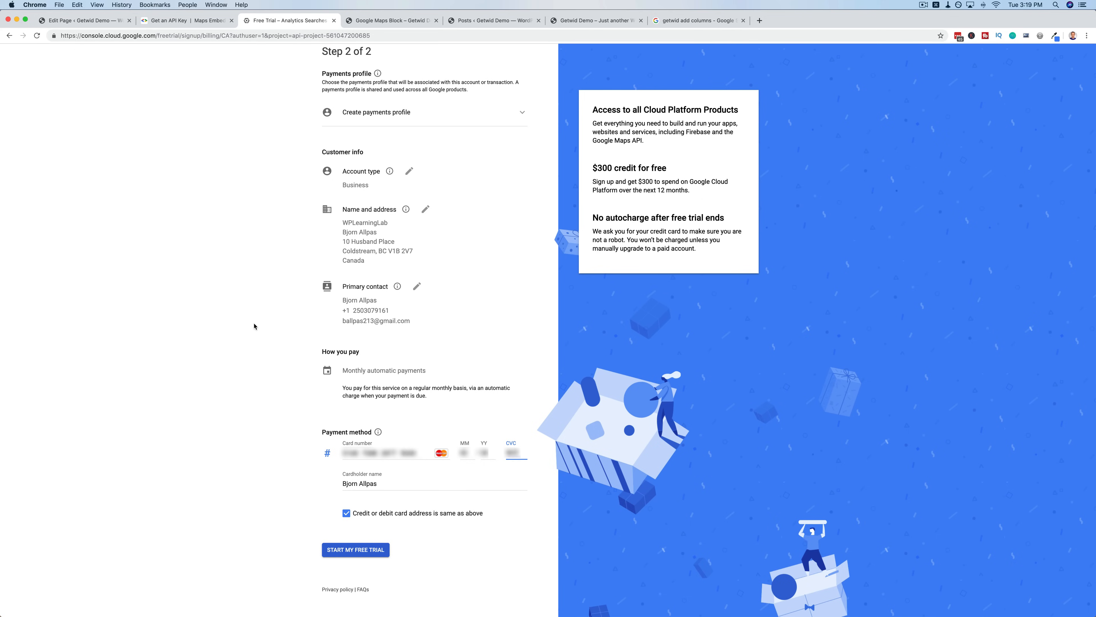
left_click(352, 557)
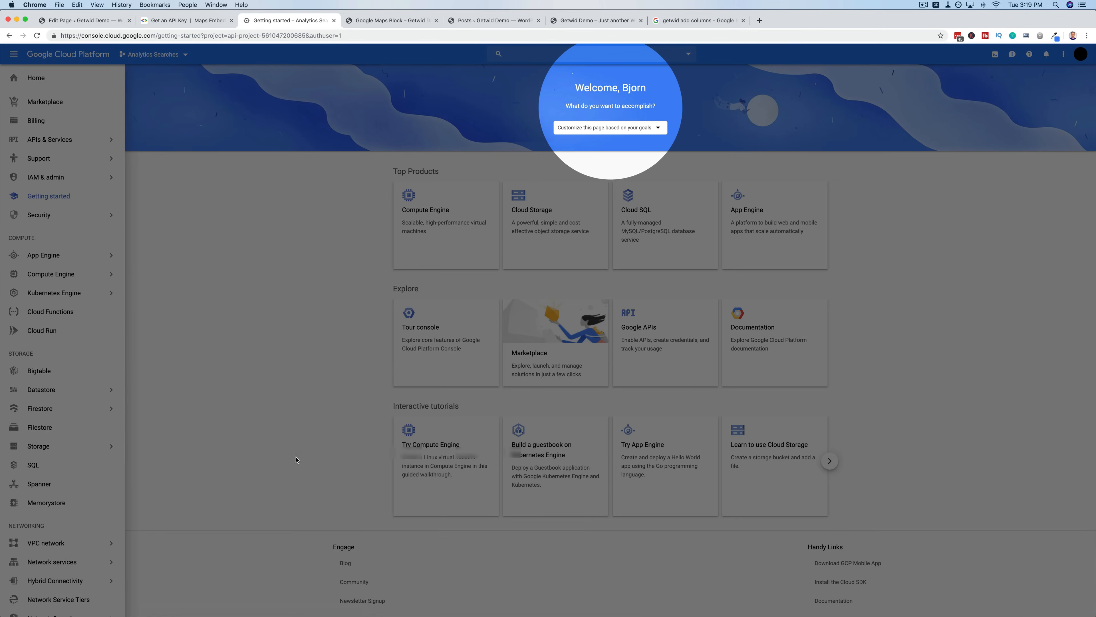
Reopen the Google Cloud credentials, copy API key 3 and return to the Google Maps block on the WordPress page.
left_click(292, 244)
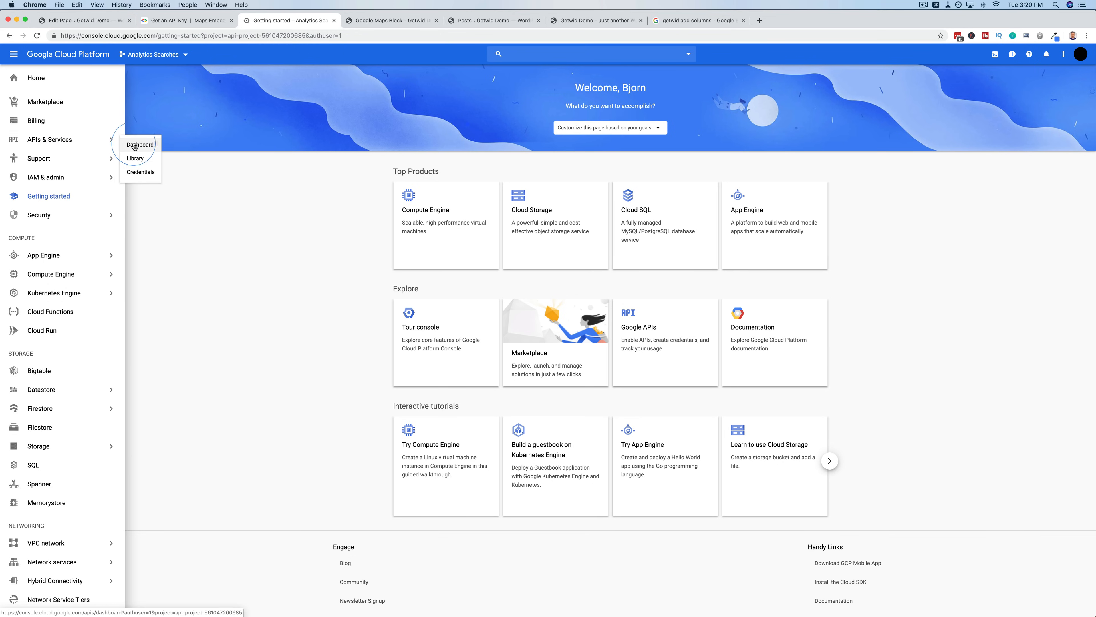
left_click(135, 176)
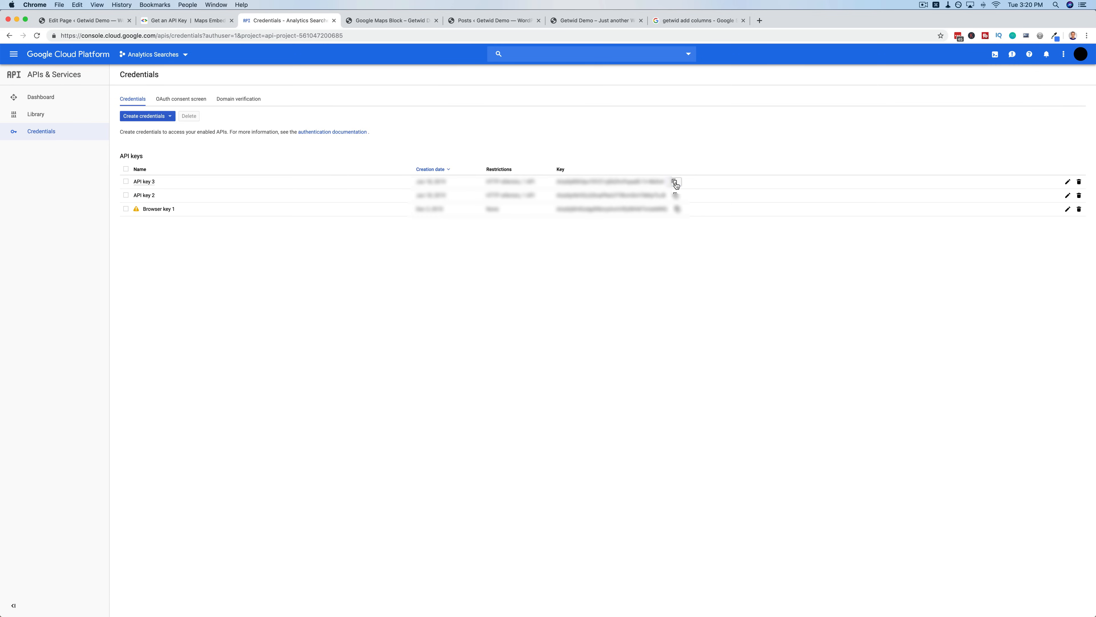
left_click(674, 182)
left_click(105, 20)
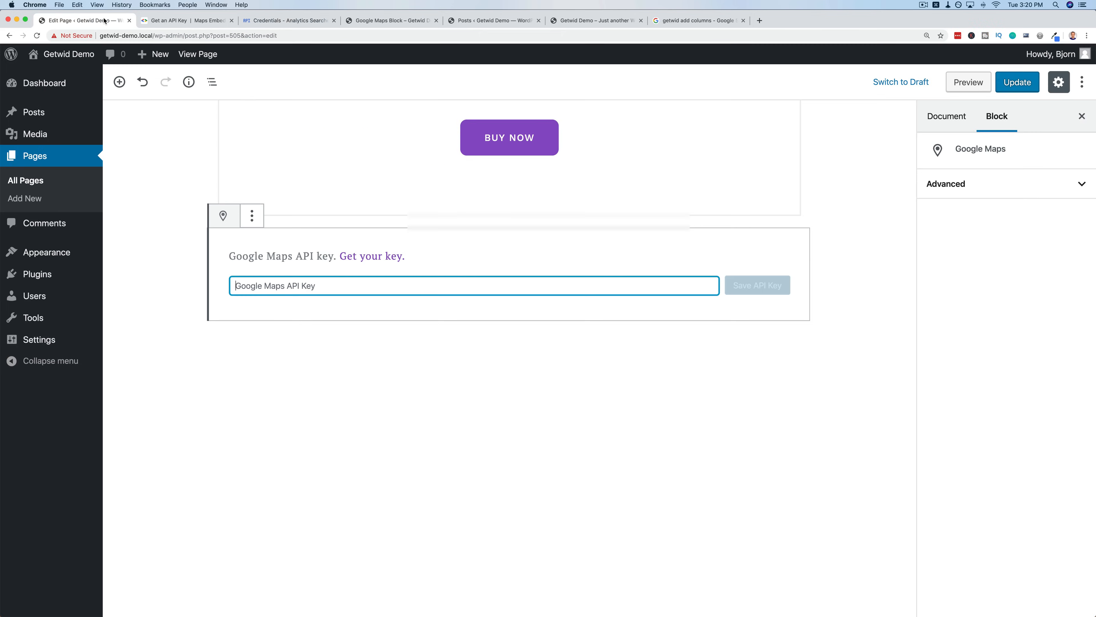
Paste the copied API key into the Google Maps block and save it to load the map.
left_click(352, 286)
key("super+v")
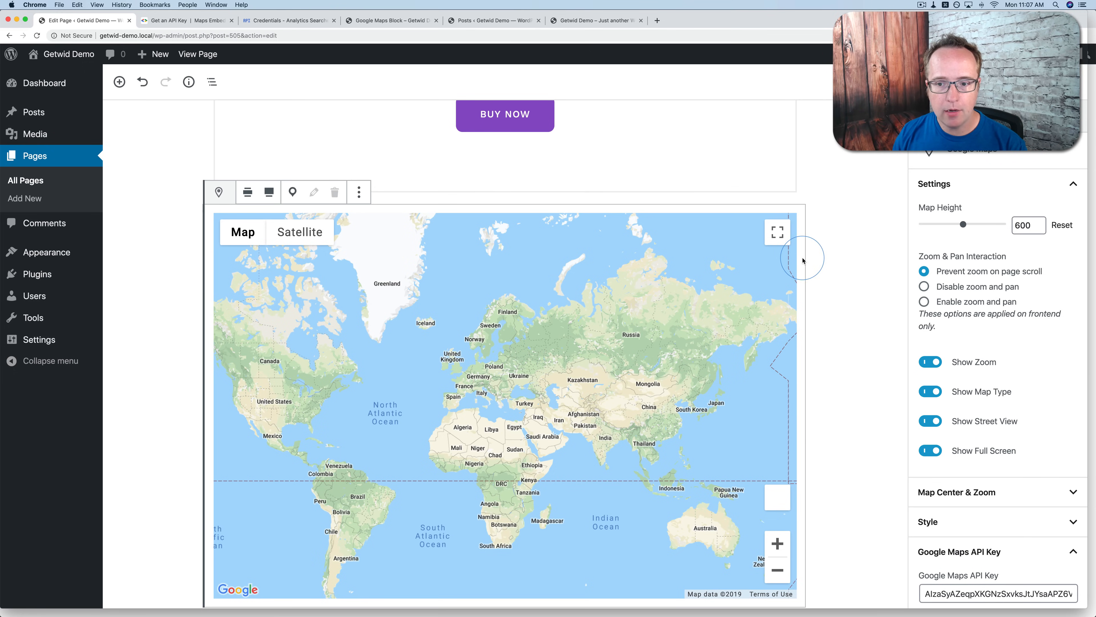
scroll(856, 391, "down", 2)
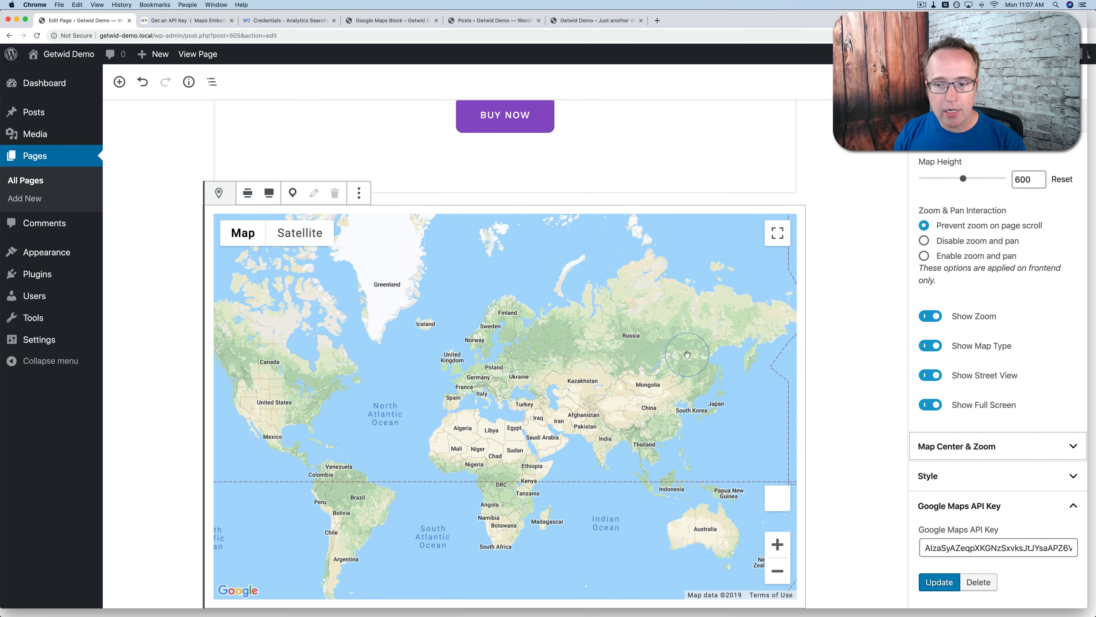
Open the map centre and zoom settings and zoom the map preview in on Rome to level 10.
left_click(981, 447)
scroll(921, 394, "down", 3)
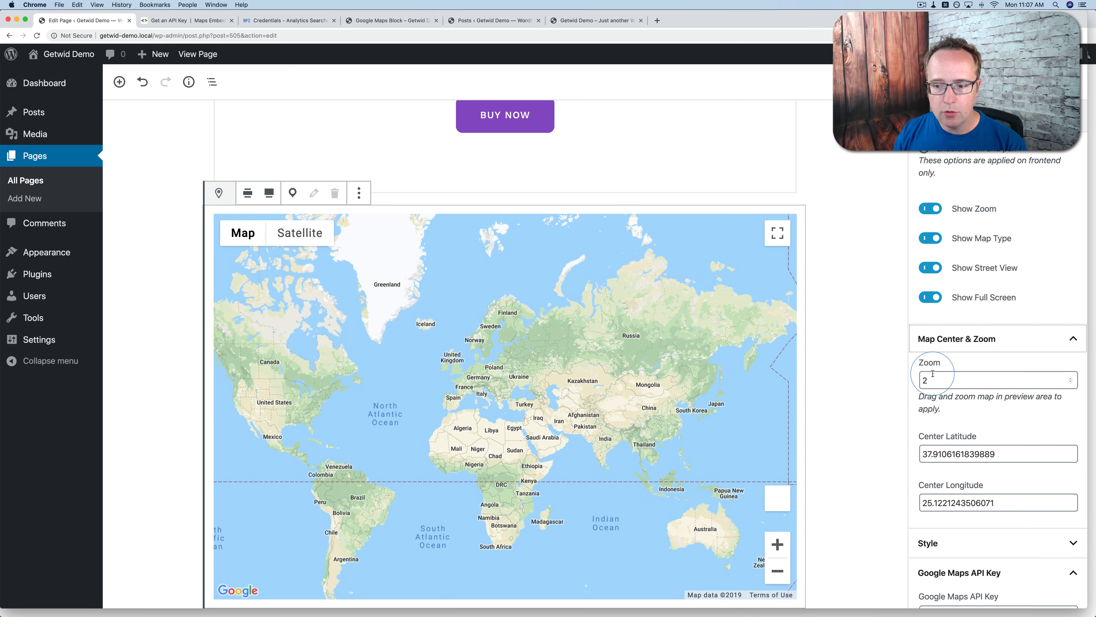
scroll(939, 379, "down", 2)
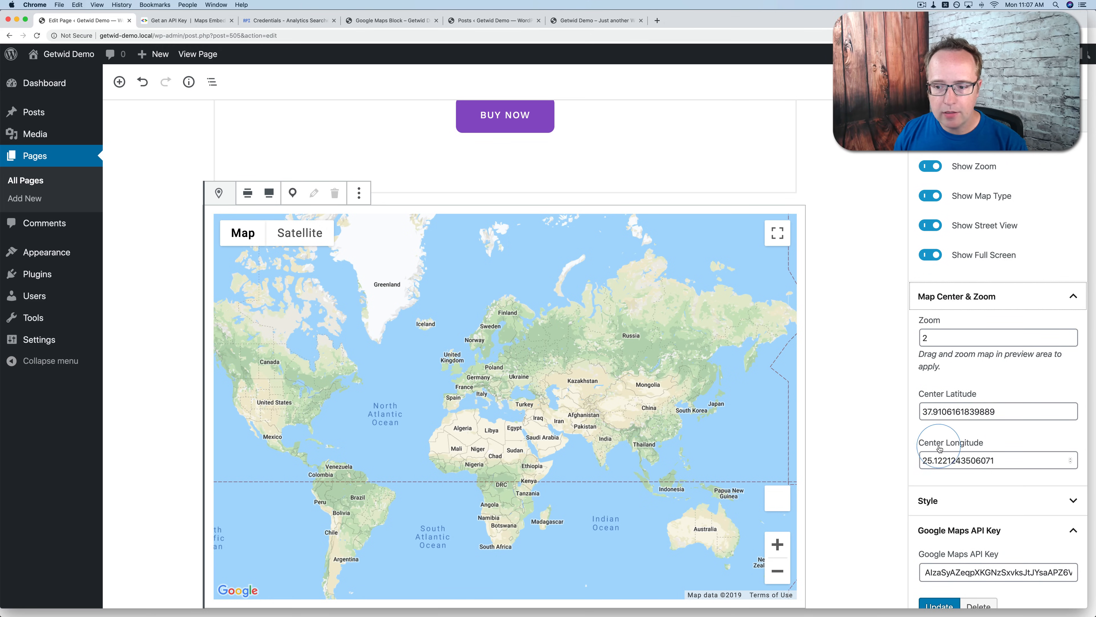
scroll(846, 449, "down", 3)
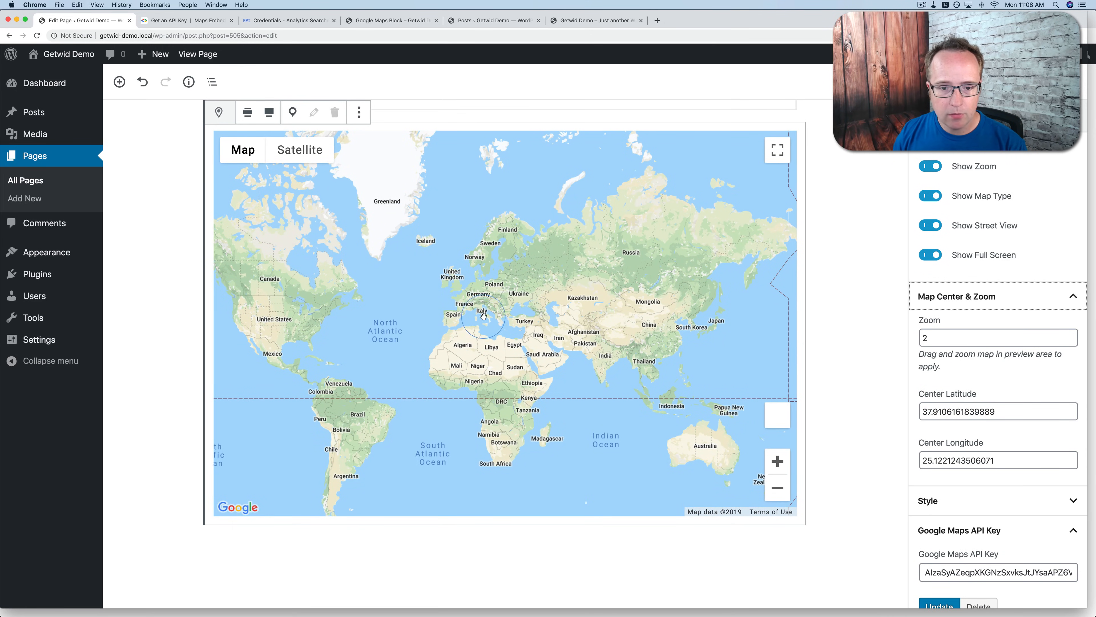
scroll(471, 311, "up", 2)
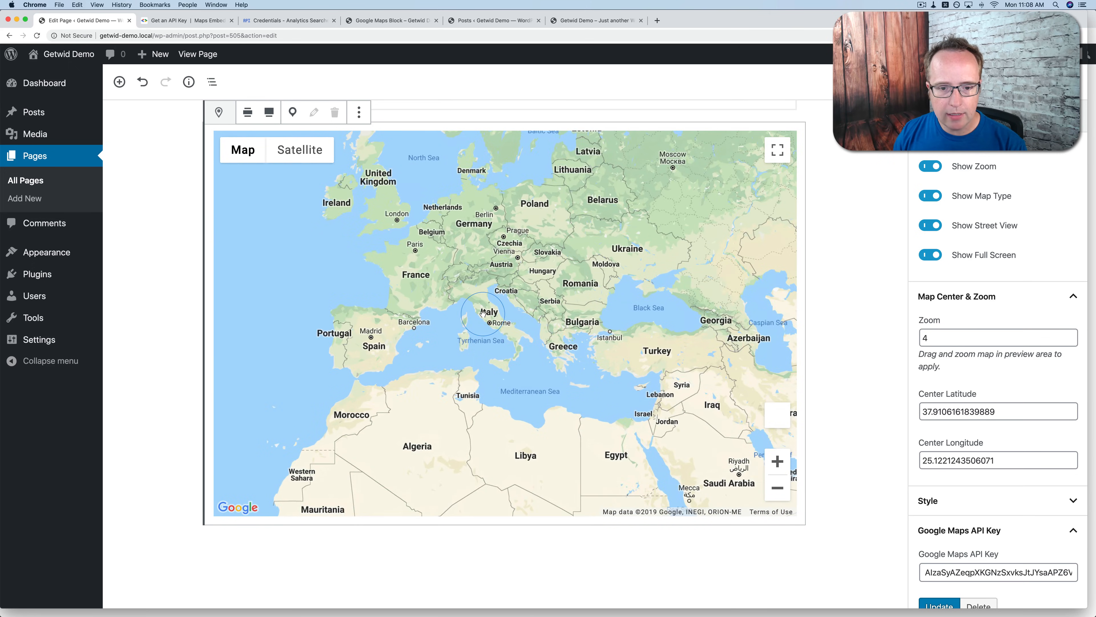
scroll(483, 323, "up", 2)
scroll(497, 336, "up", 2)
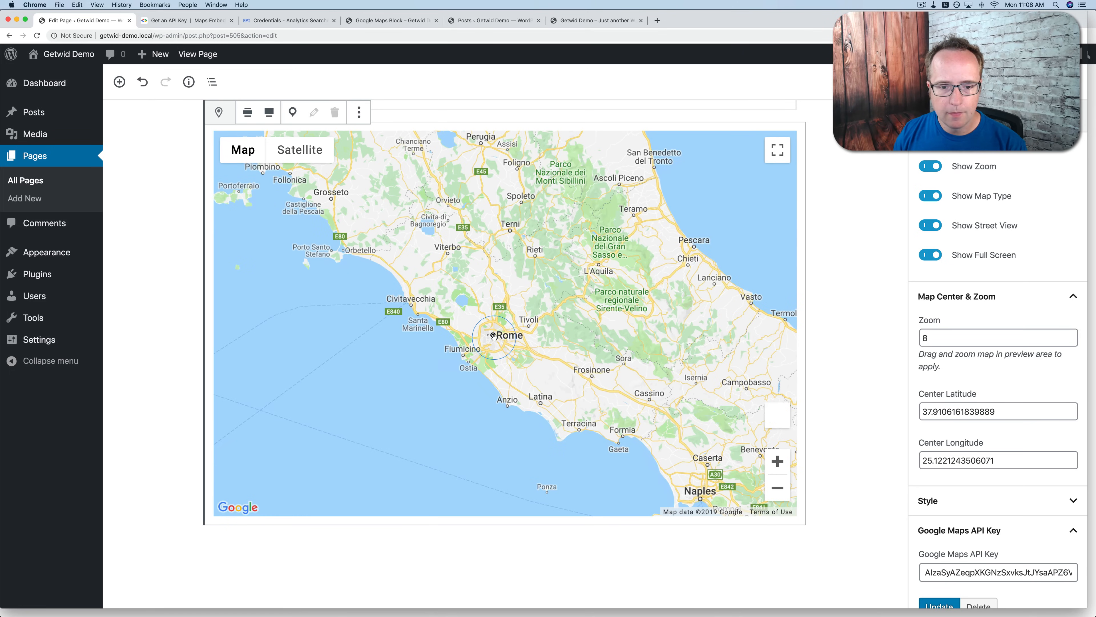
scroll(493, 336, "up", 1)
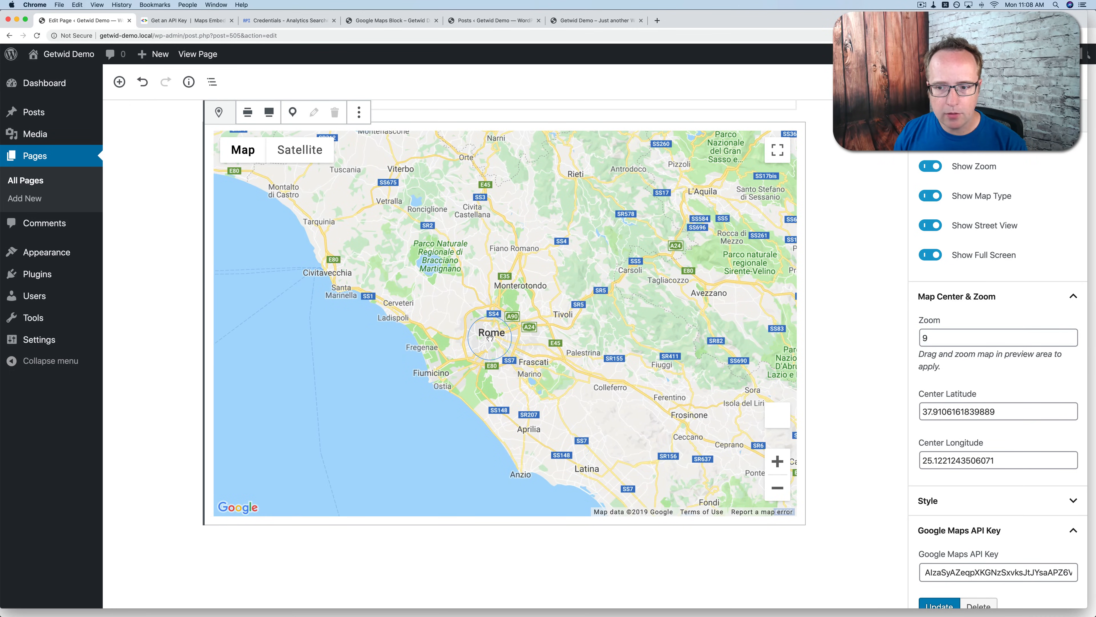
scroll(490, 337, "up", 1)
scroll(653, 317, "up", 1)
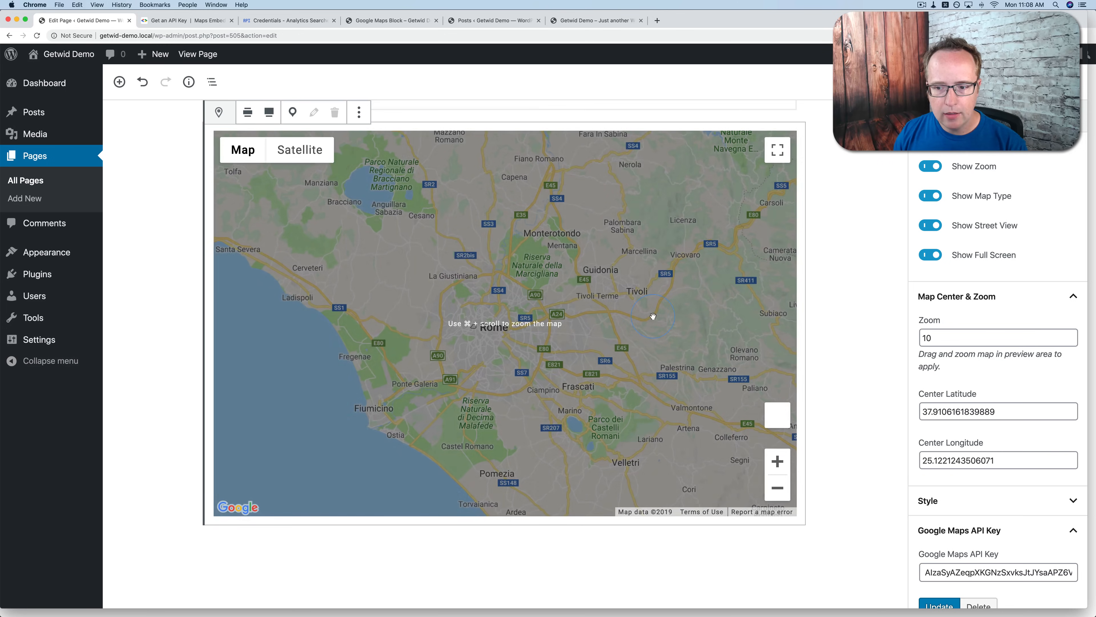
Pan the map preview to a centre of about latitude 41.83 and longitude 12.48, and collapse the centre and zoom settings.
left_click(653, 316)
left_click_drag(653, 317, 587, 379)
left_click_drag(523, 297, 604, 266)
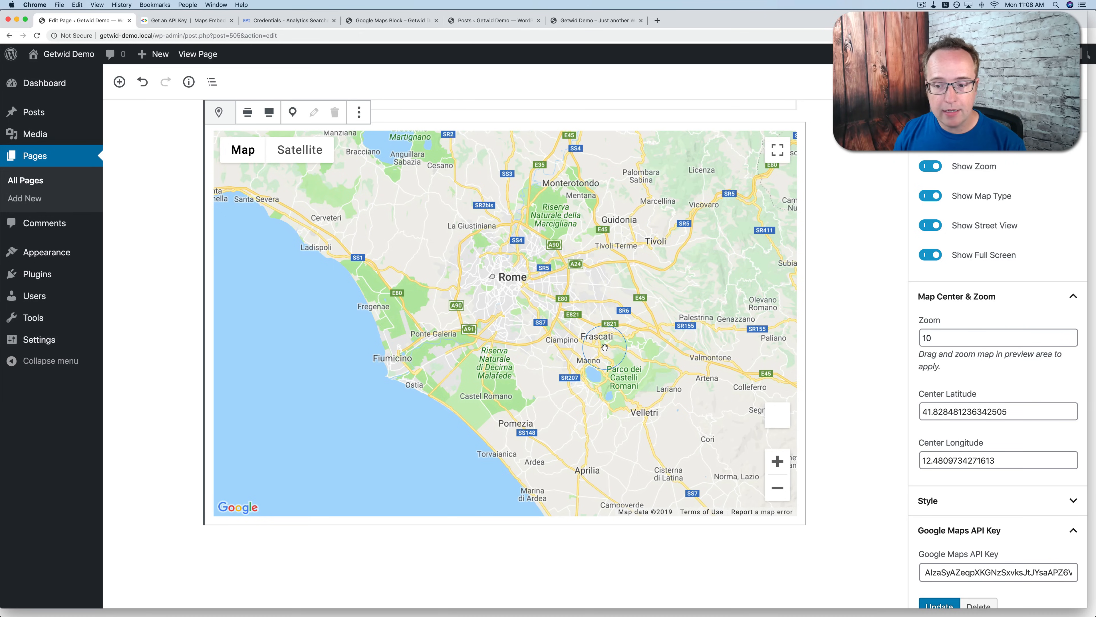
left_click(966, 328)
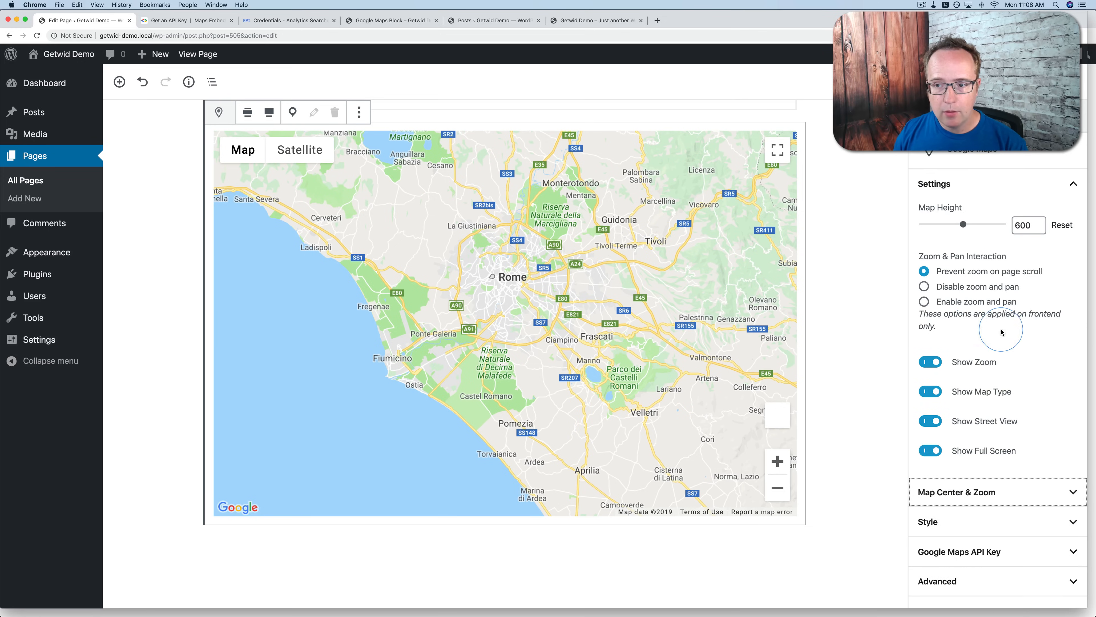
Reduce the map height to 457 and test scrolling the page over the map with zoom on page scroll prevented.
mouse_move(963, 225)
left_mouse_down()
mouse_move(943, 225)
mouse_move(972, 226)
mouse_move(952, 227)
left_mouse_up()
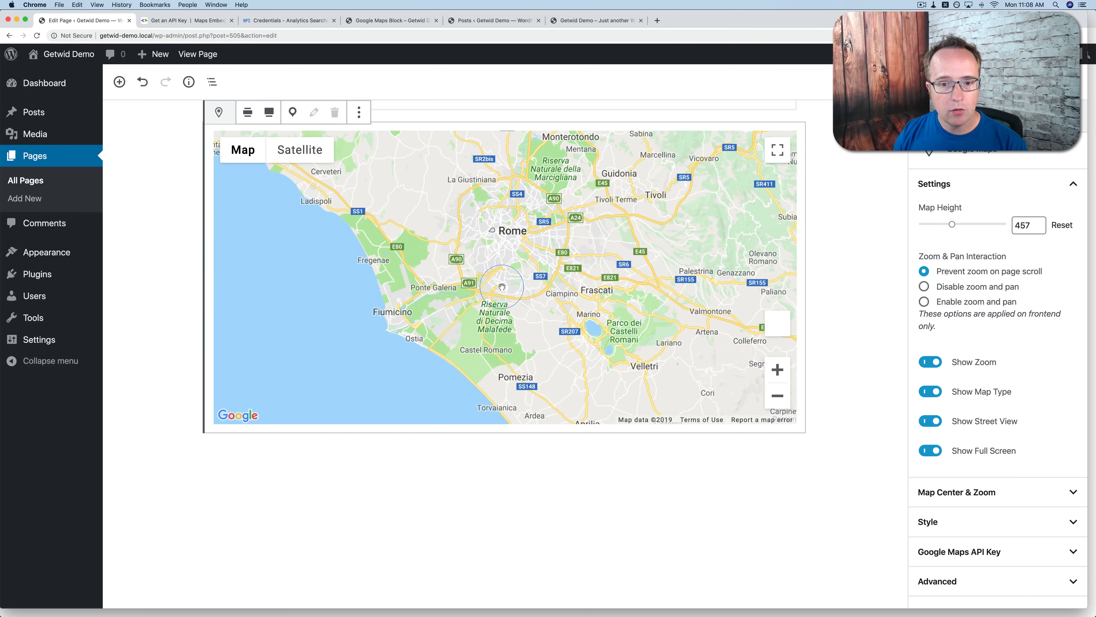
scroll(448, 264, "down", 3)
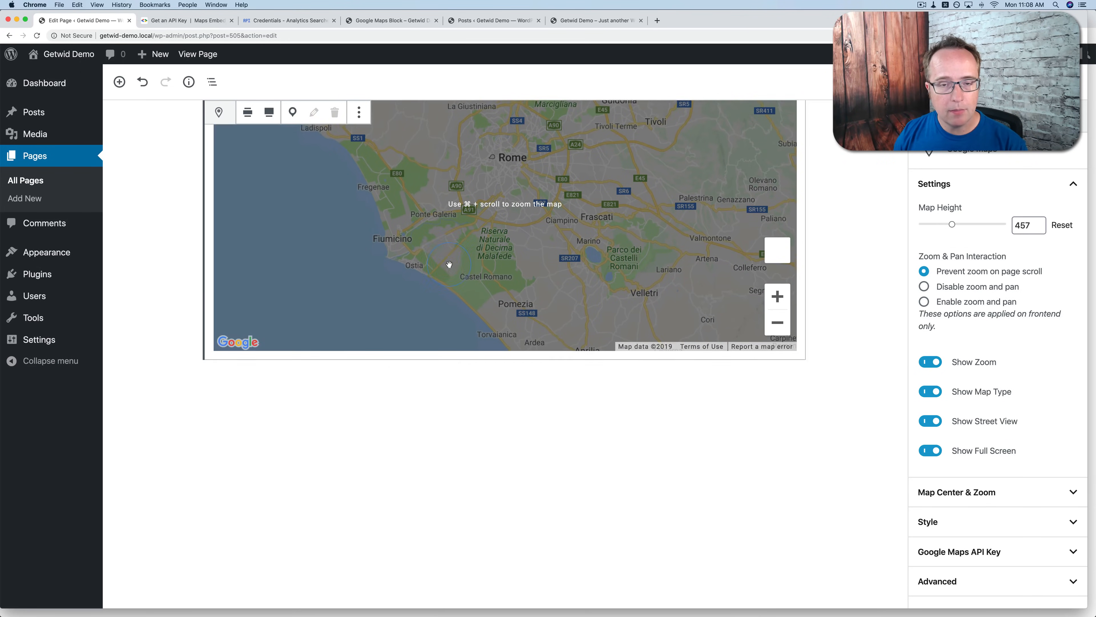
scroll(427, 268, "up", 1)
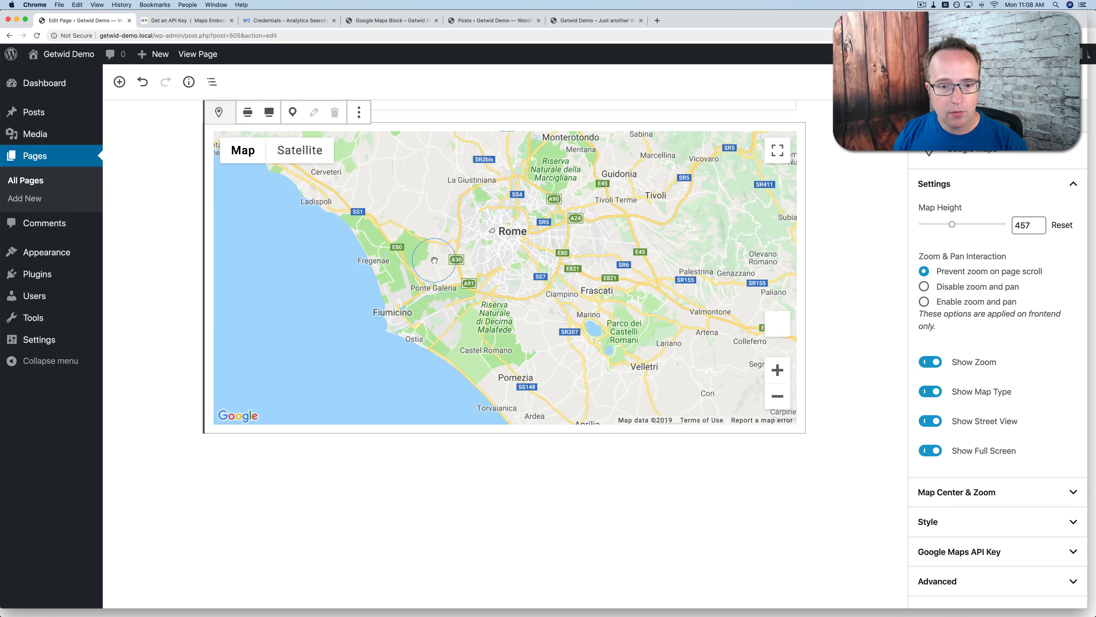
scroll(434, 260, "down", 1)
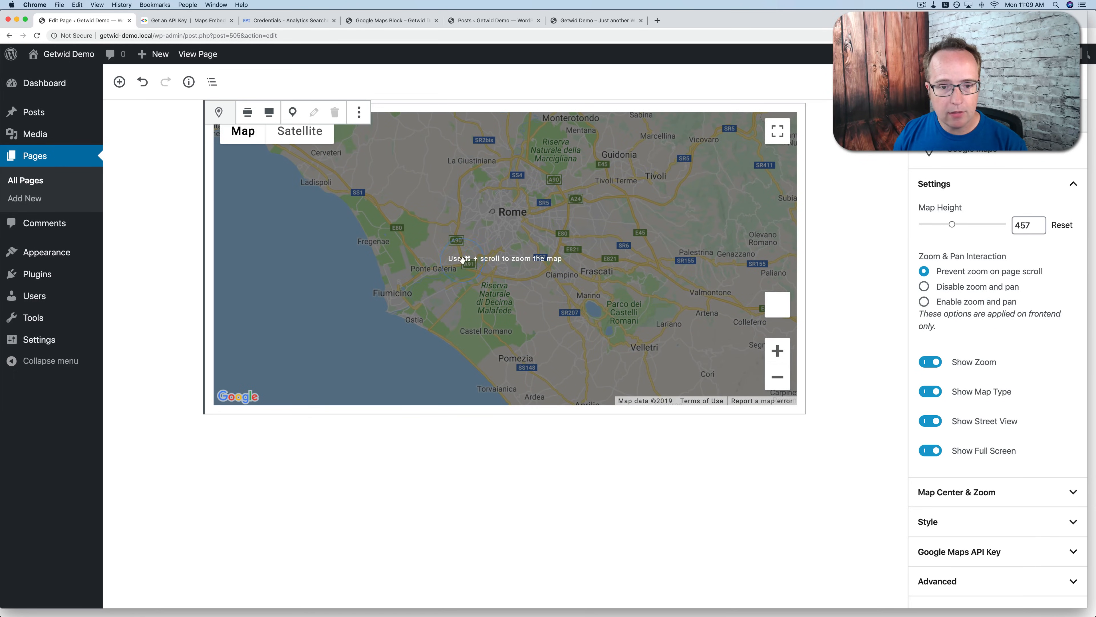
scroll(485, 270, "down", 1)
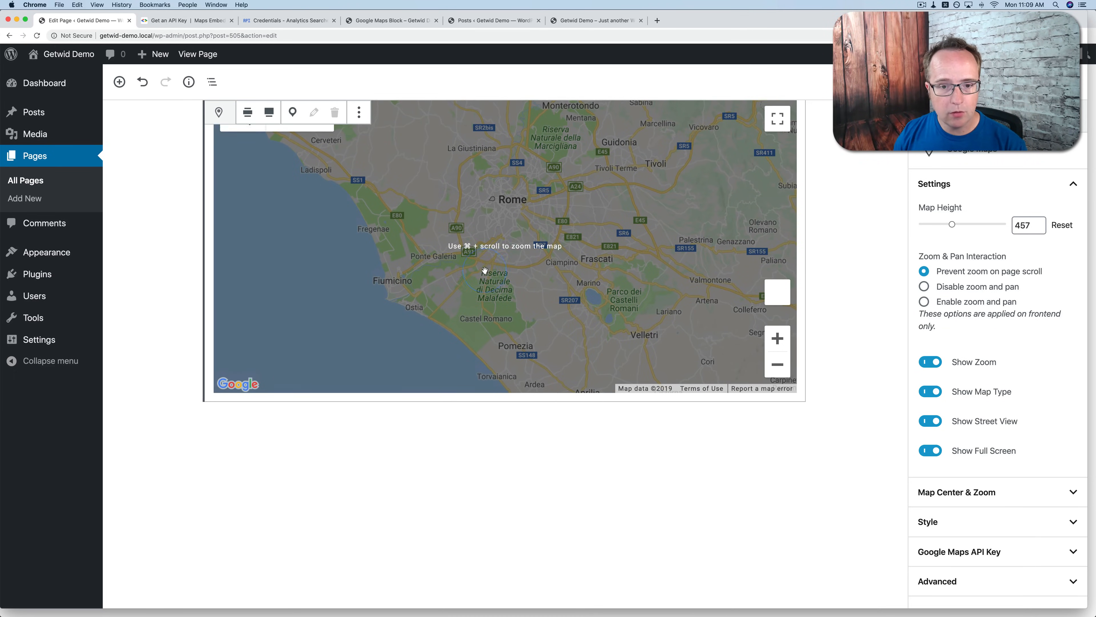
scroll(485, 270, "up", 1)
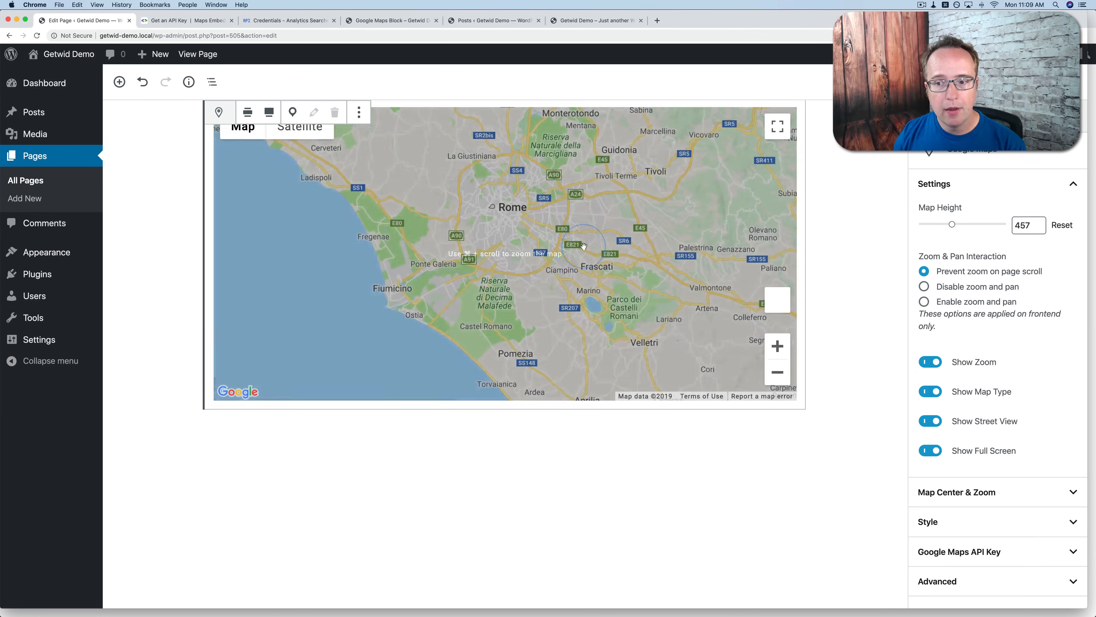
scroll(691, 259, "up", 1)
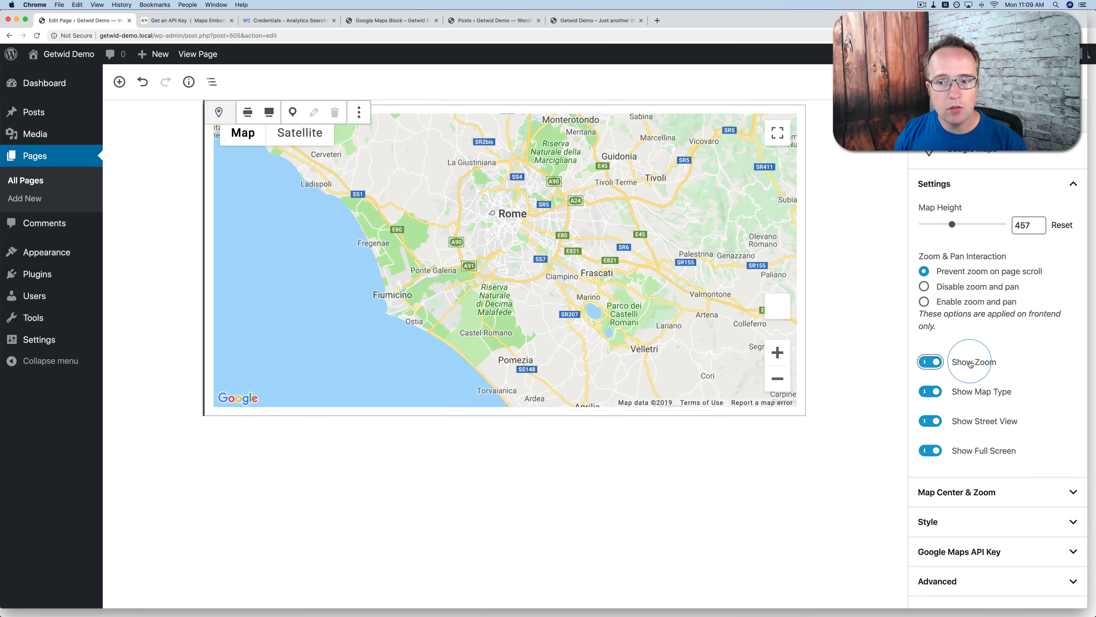
Try switching the map's zoom and map type controls off and back on.
left_click(928, 362)
left_click(928, 362)
left_click(928, 391)
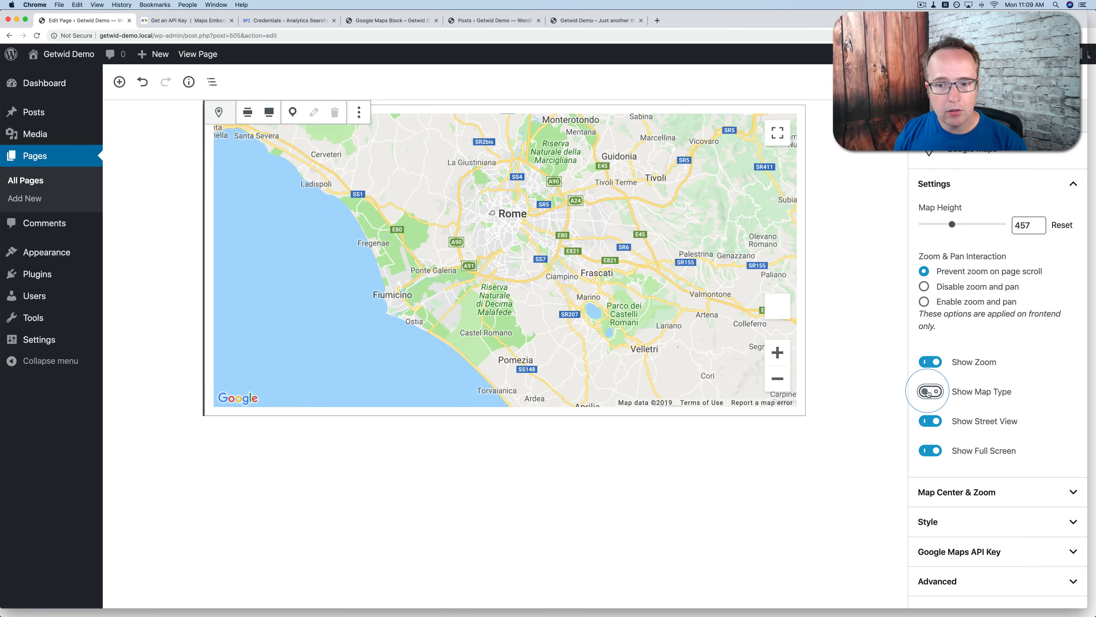
left_click(928, 391)
left_click(927, 392)
left_click(928, 392)
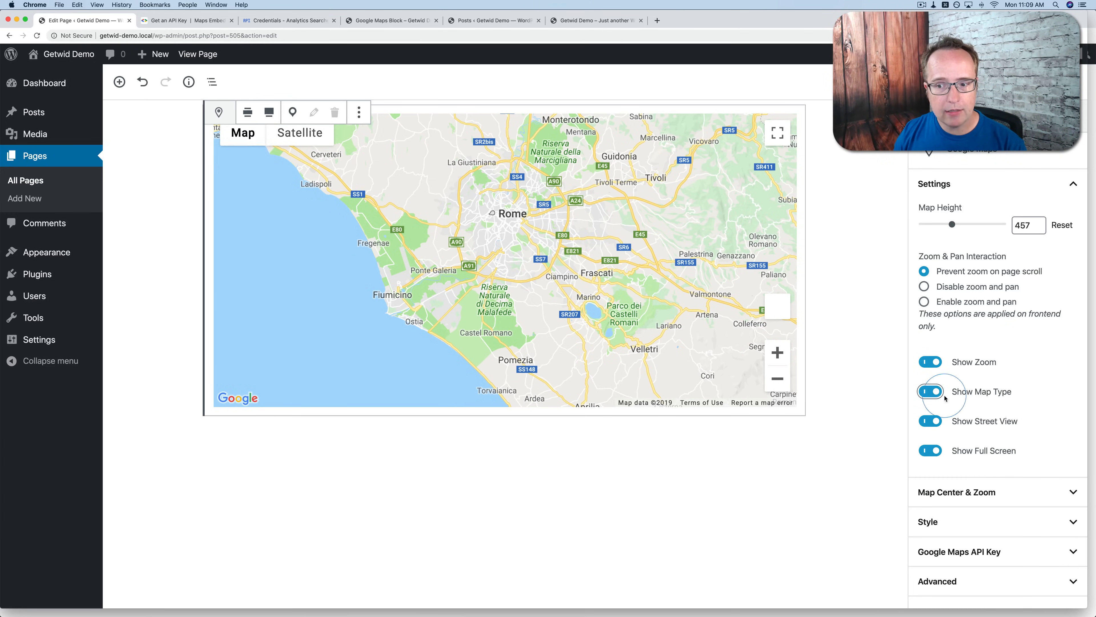
left_click(932, 391)
left_click(933, 391)
left_click(932, 391)
left_click(933, 392)
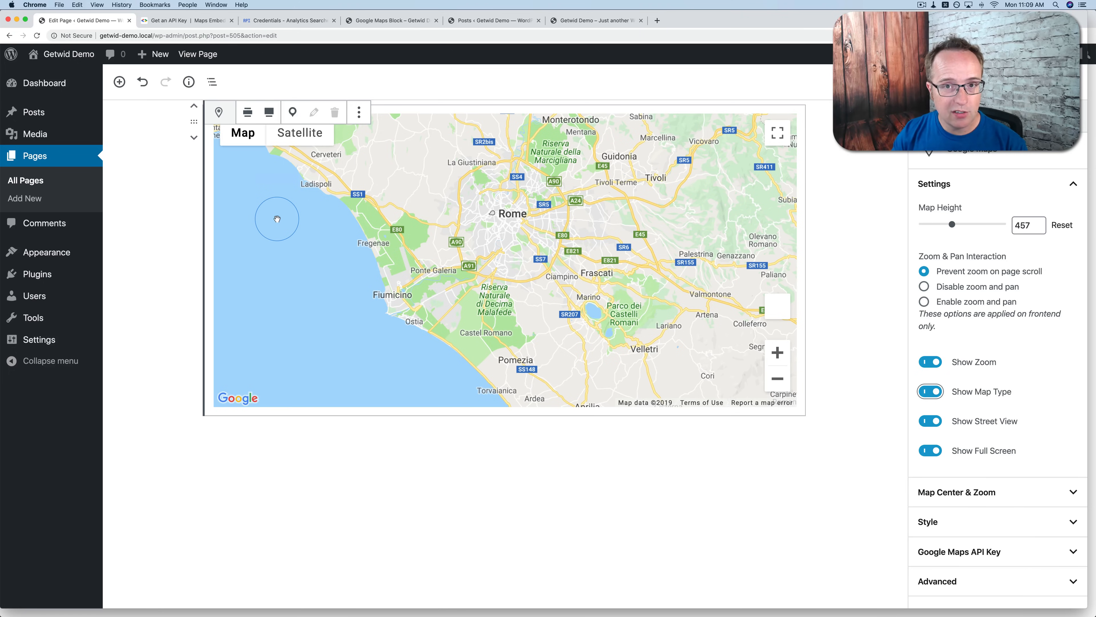
mouse_move(243, 134)
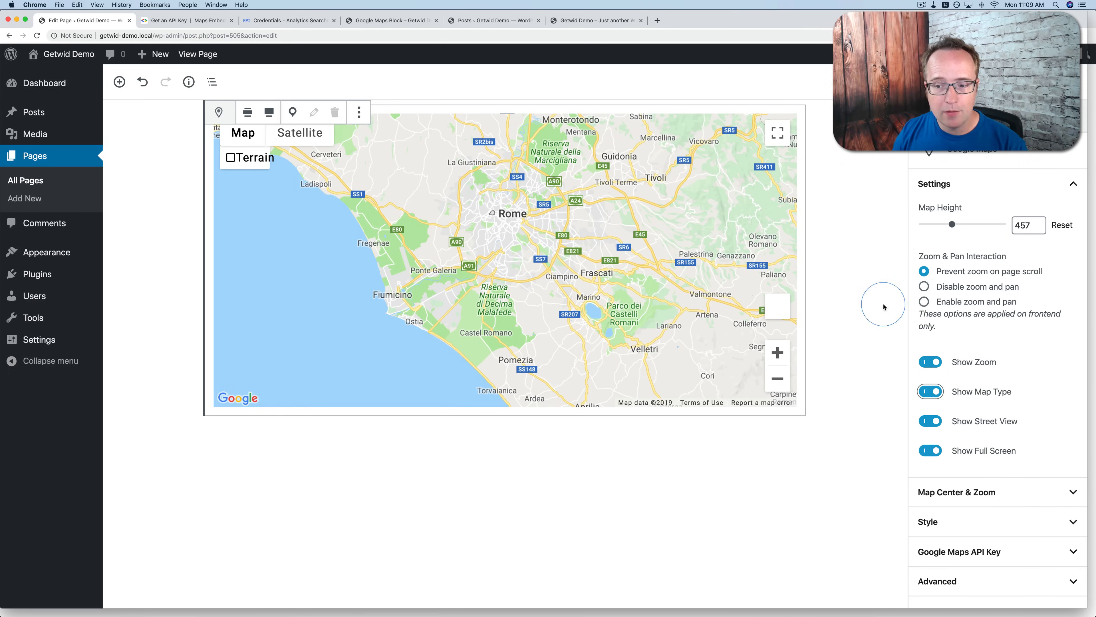
left_click(930, 391)
left_click(930, 391)
Try switching the map's street view and full screen controls off and back on.
left_click(931, 421)
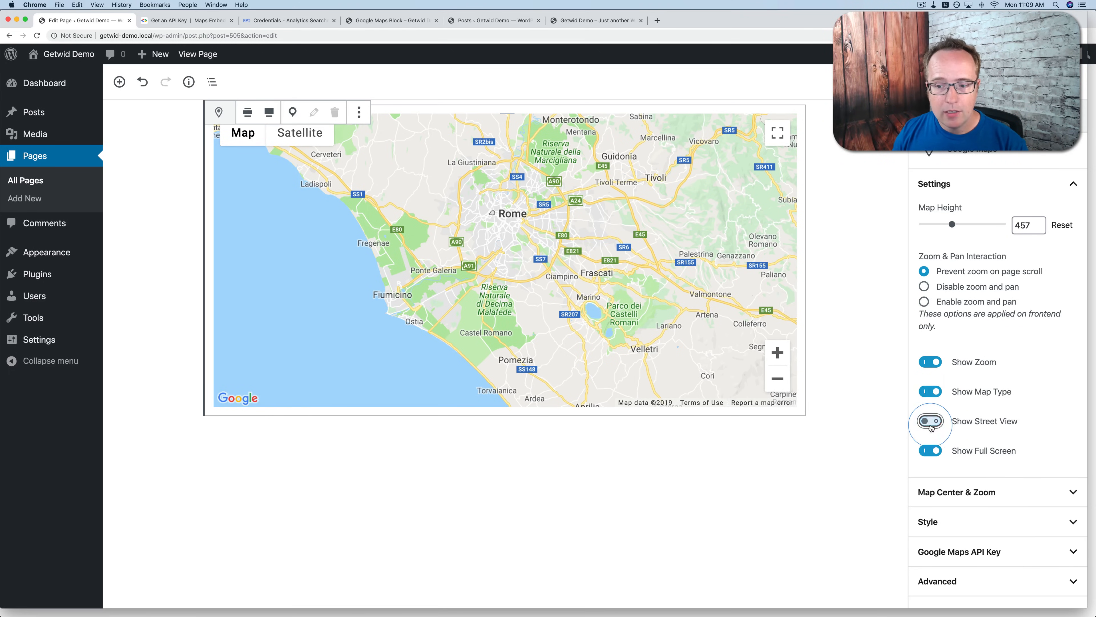
left_click(932, 421)
left_click(932, 421)
left_click(933, 421)
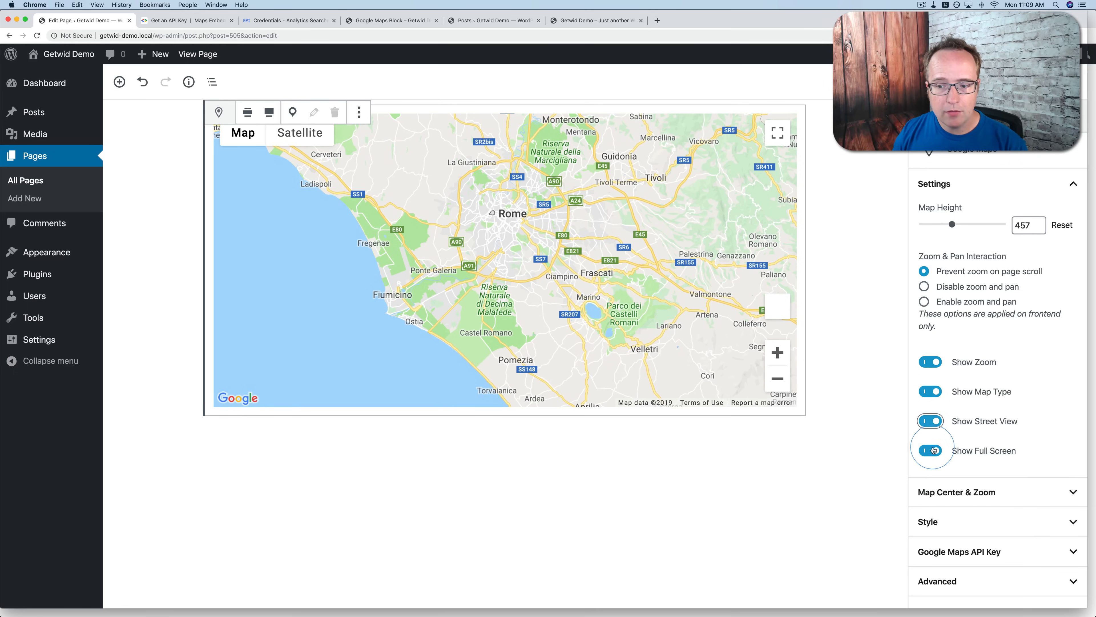
left_click(931, 451)
left_click(931, 450)
left_click(931, 450)
left_click(931, 450)
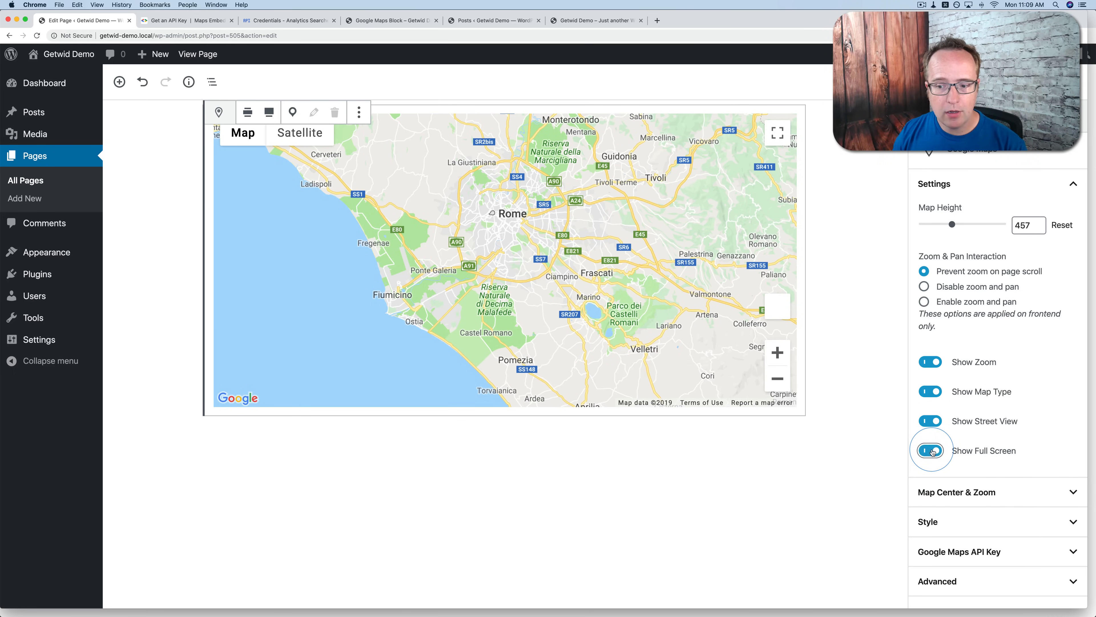
Open the map style settings and try the Silver, Retro and Dark styles on the map.
left_click(962, 520)
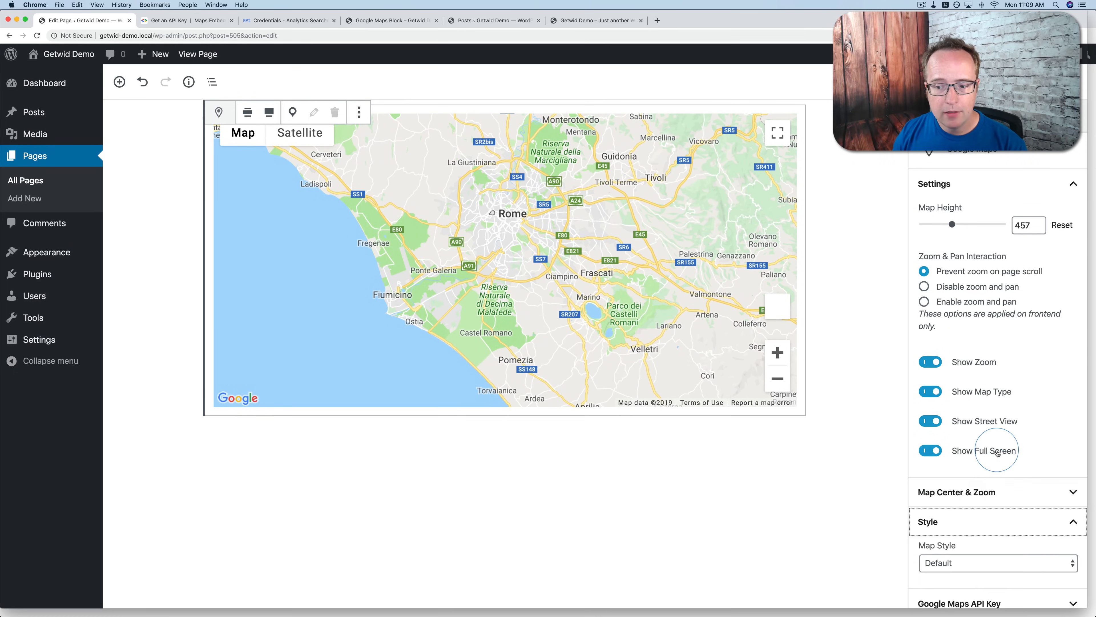
scroll(1000, 450, "down", 2)
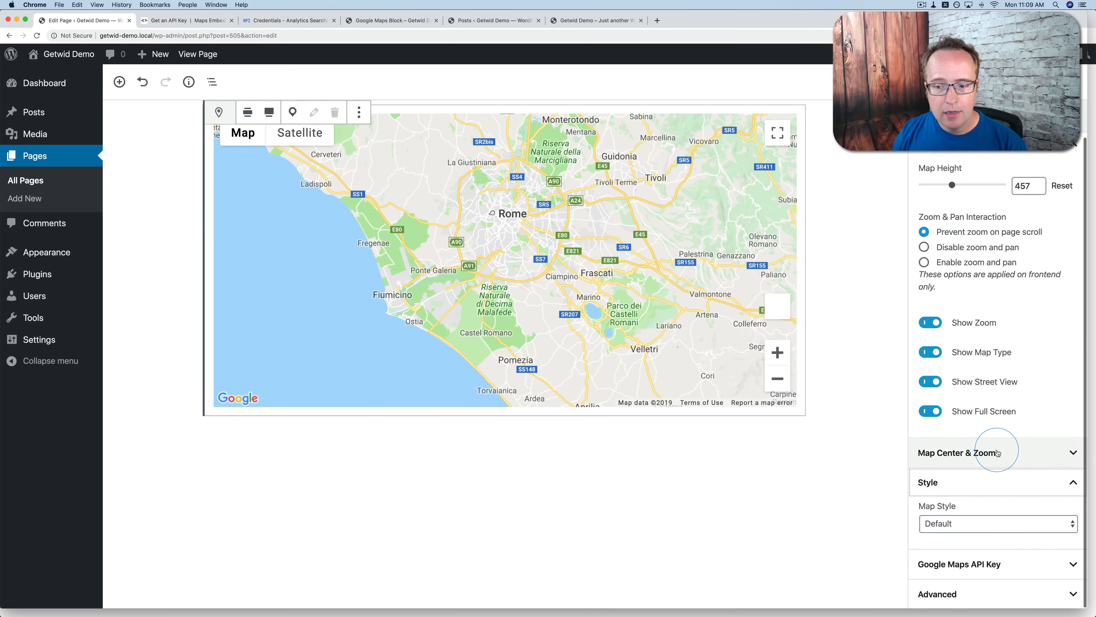
left_click(978, 530)
scroll(970, 551, "down", 4)
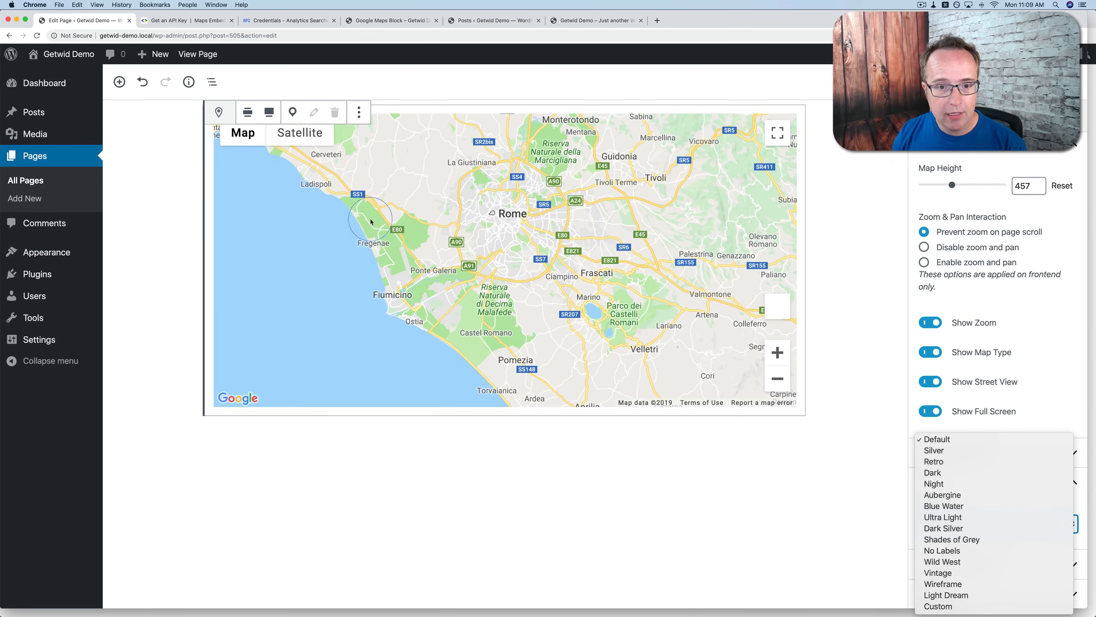
left_click(939, 450)
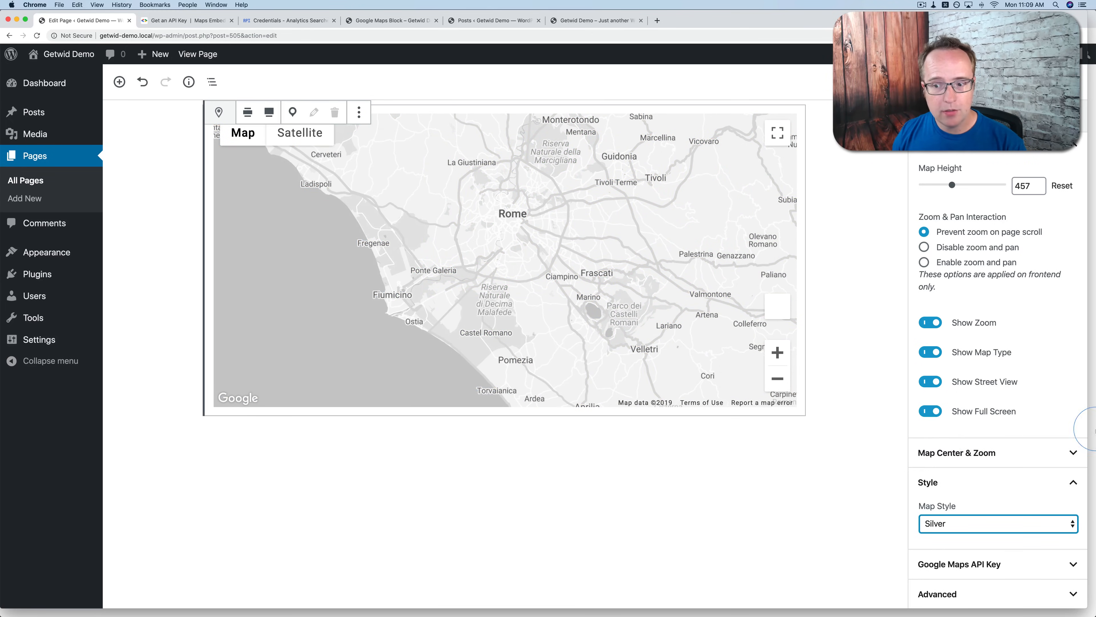
left_click(940, 520)
left_click(946, 539)
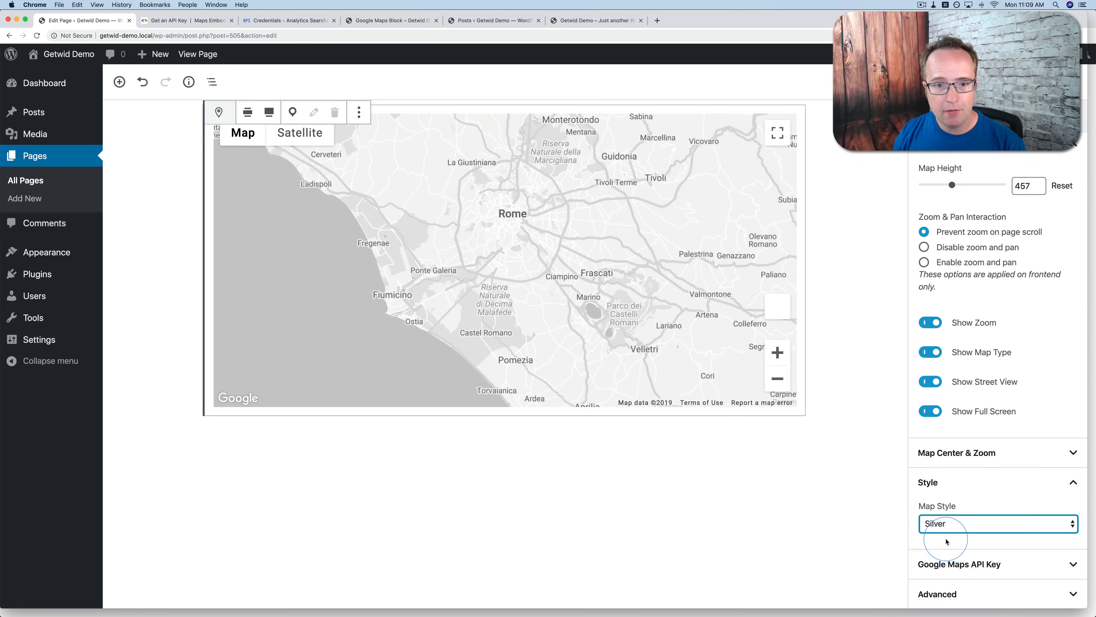
left_click(962, 532)
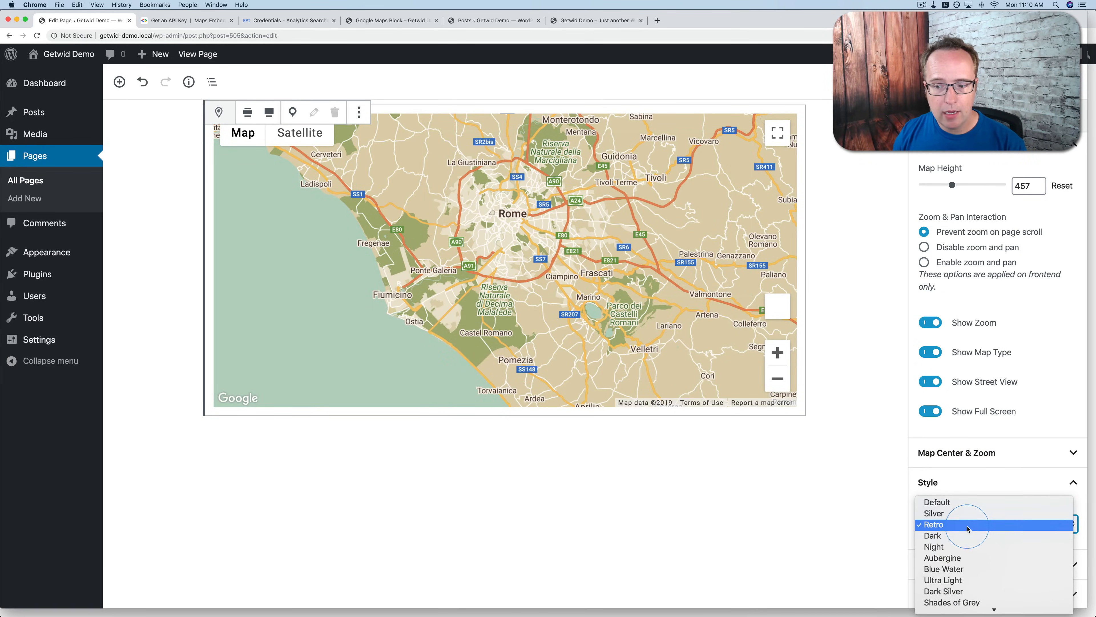
left_click(958, 538)
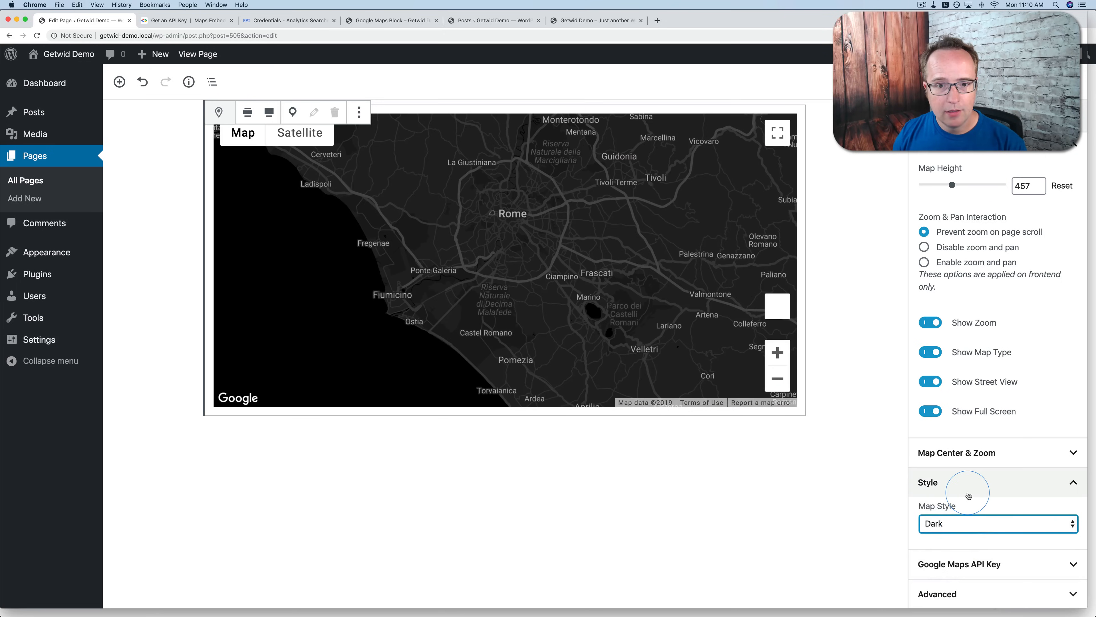
Set the map style to Custom and open its Custom Style (JSON) field for editing.
left_click(967, 522)
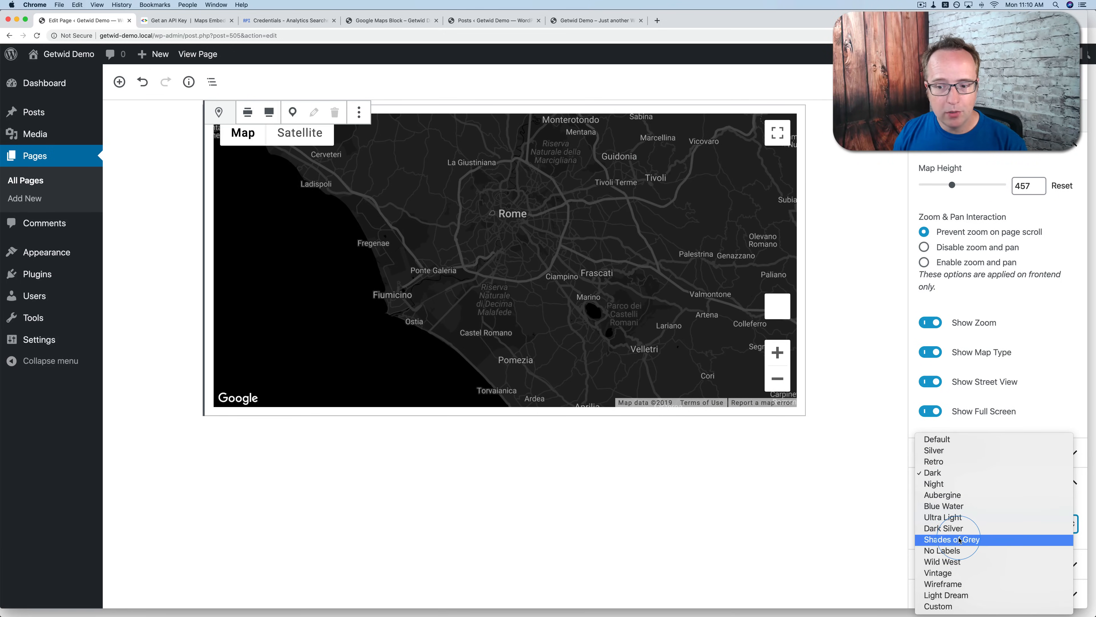
left_click(952, 605)
scroll(983, 507, "down", 5)
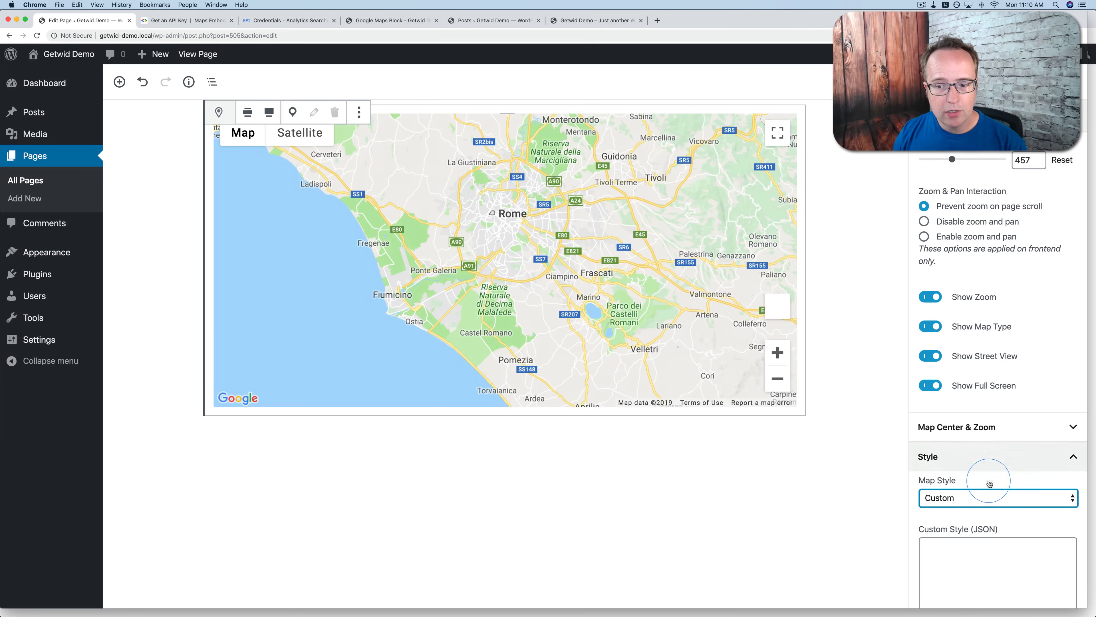
left_click(953, 488)
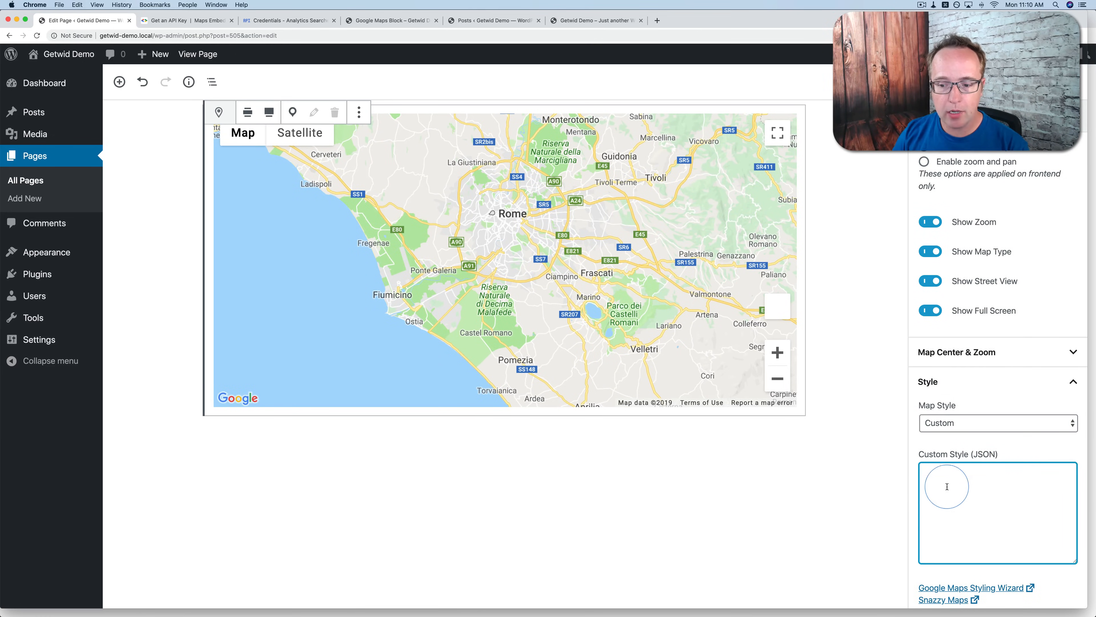
Open the Google Maps Styling Wizard and Snazzy Maps links in new tabs, and switch to the wizard.
scroll(956, 486, "down", 1)
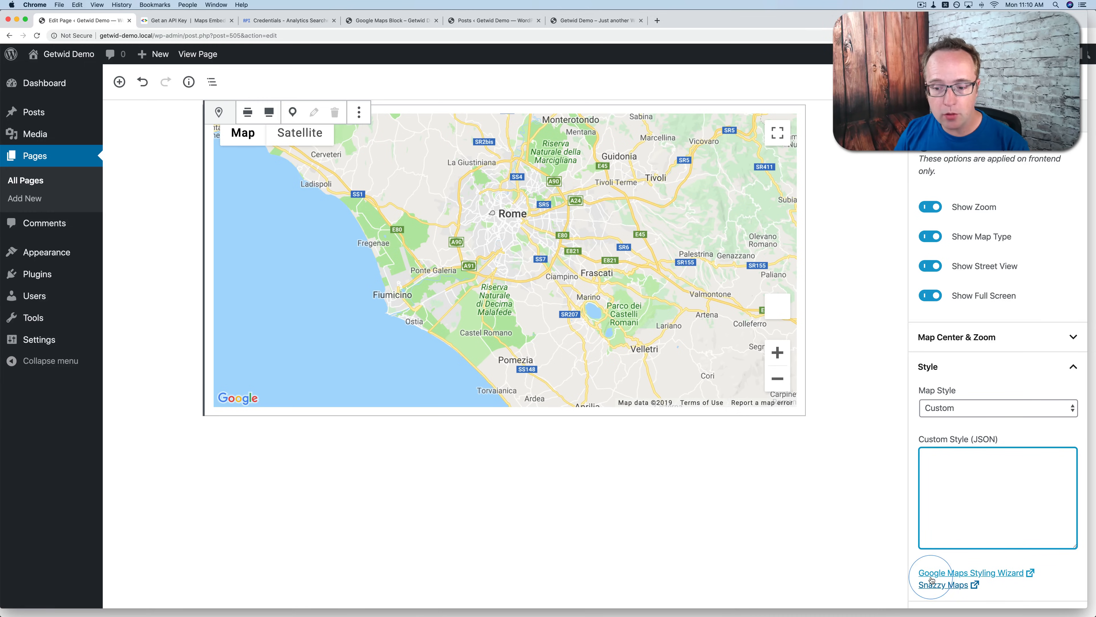
left_click(965, 574, "super")
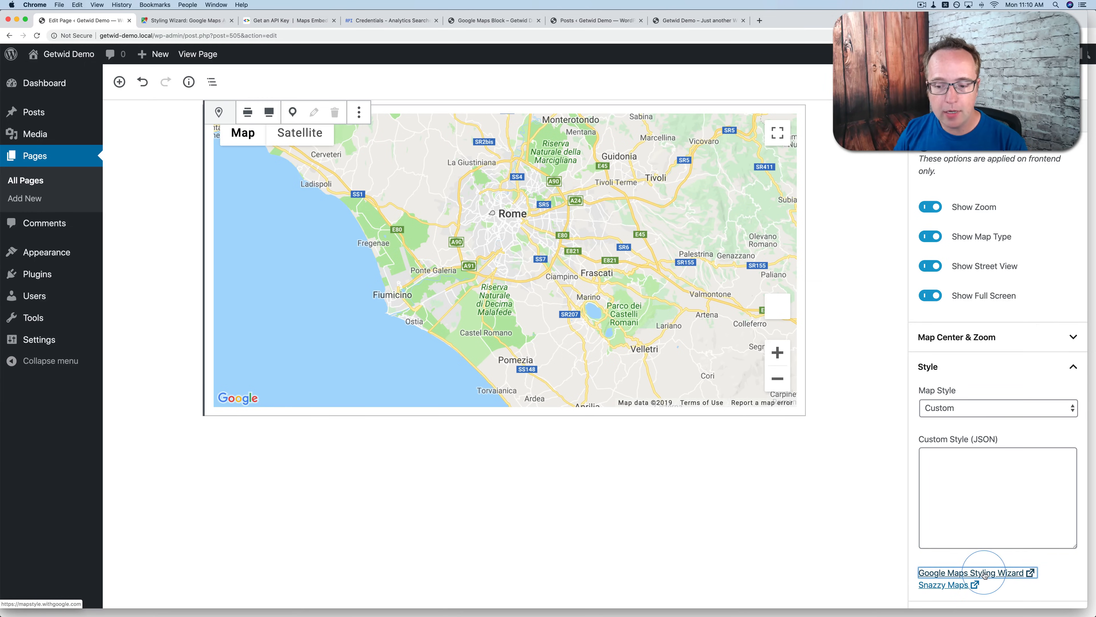
left_click(954, 586, "super")
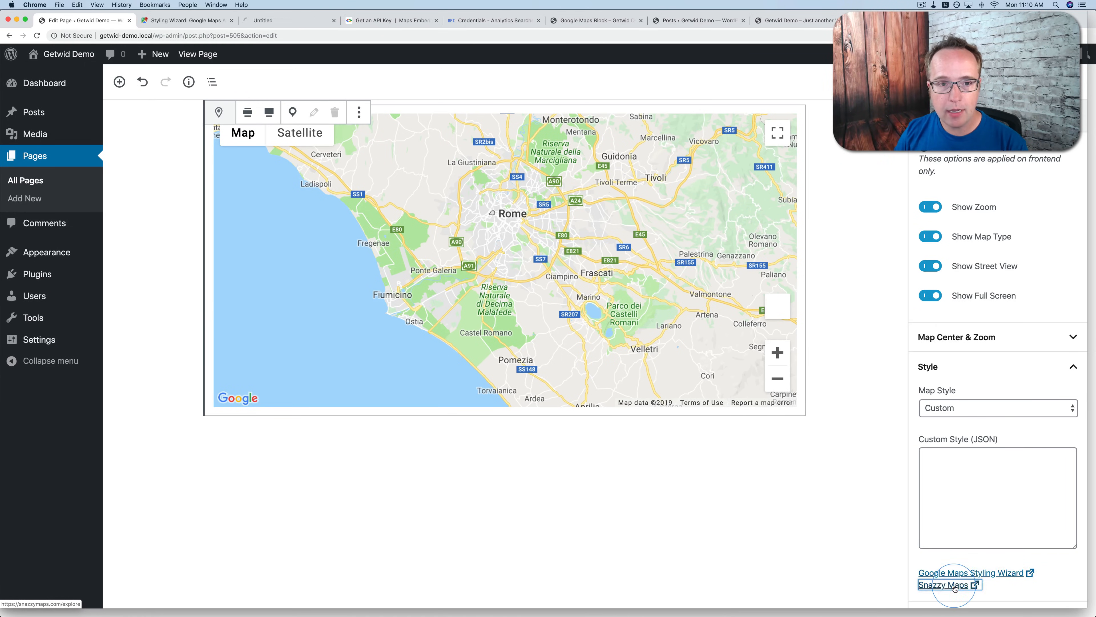
key("ctrl+Tab")
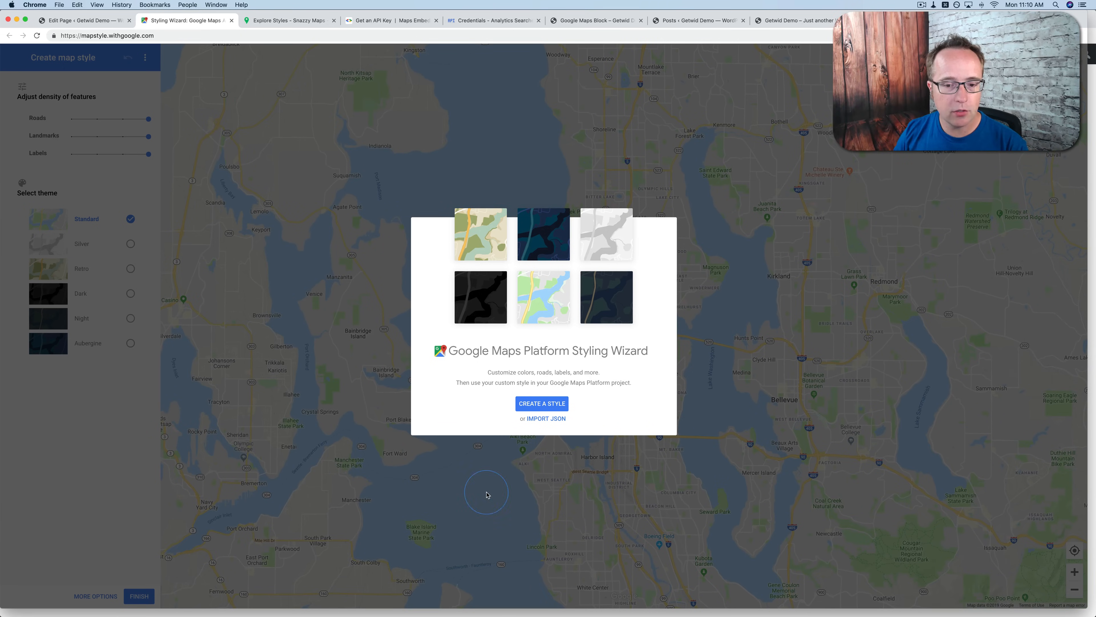
Create a wizard style with road density at minimum, reduced landmark and label density, and the Night theme.
left_click(553, 405)
left_click(92, 120)
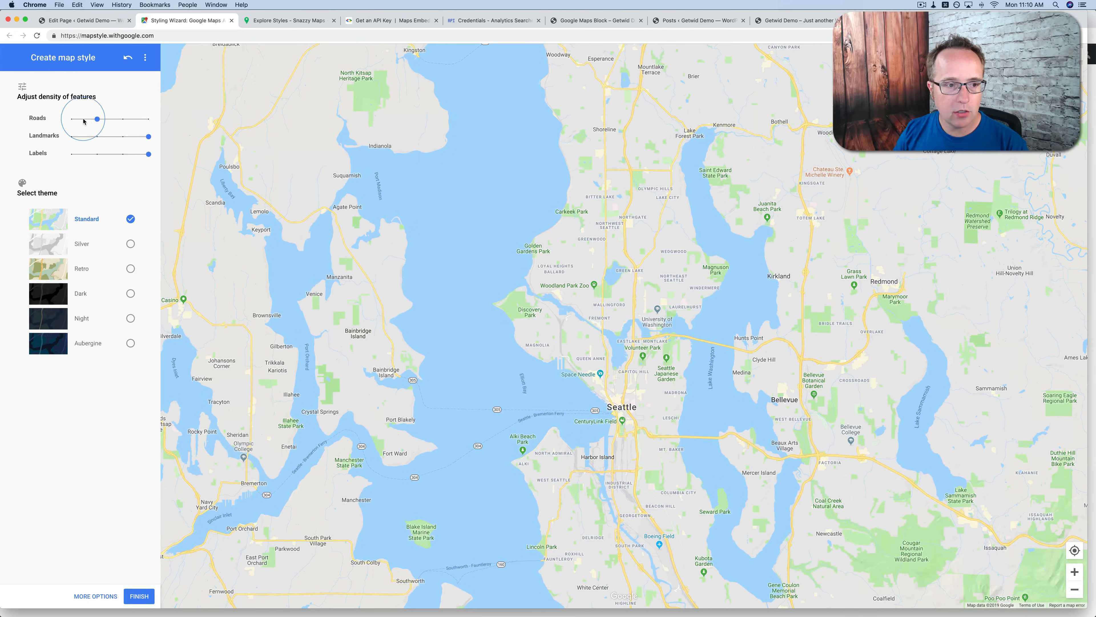
left_click(80, 120)
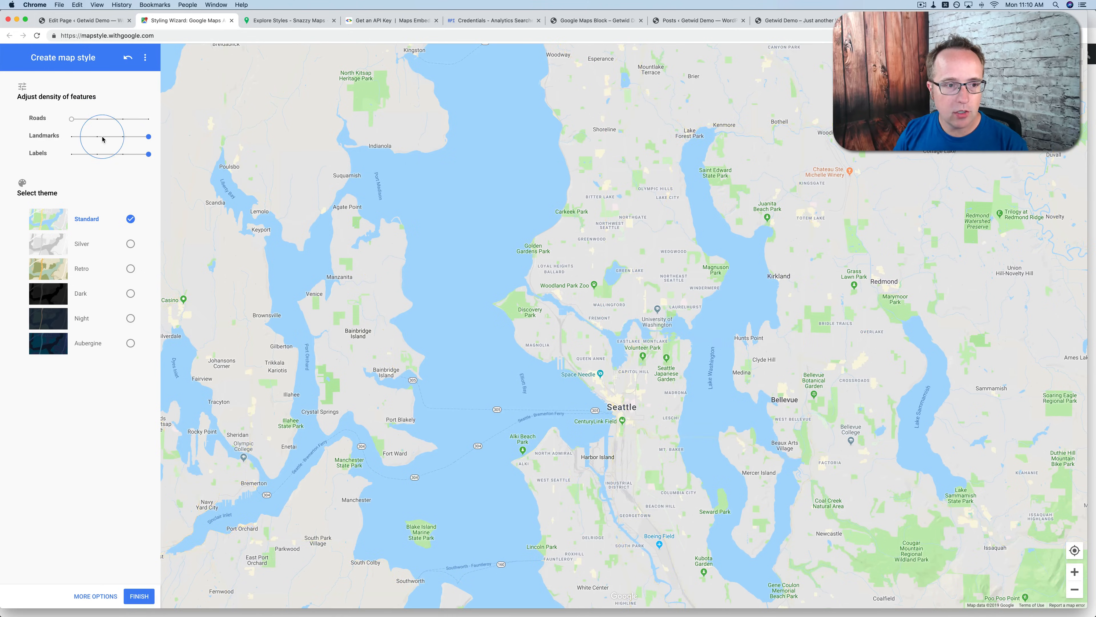
left_click(104, 139)
left_click(122, 153)
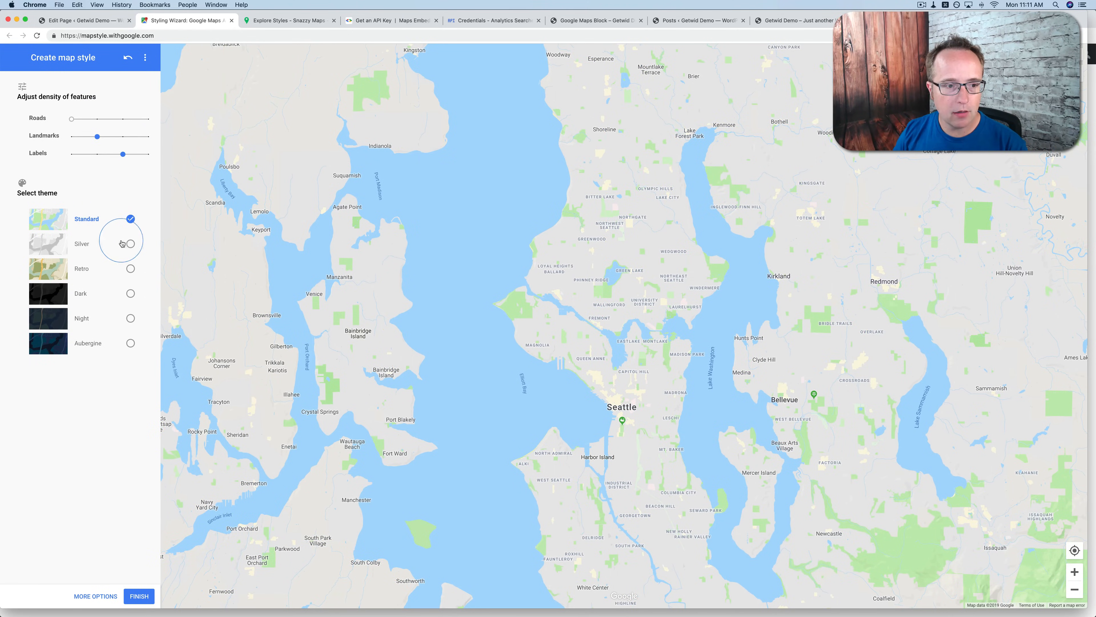
left_click(131, 244)
left_click(130, 318)
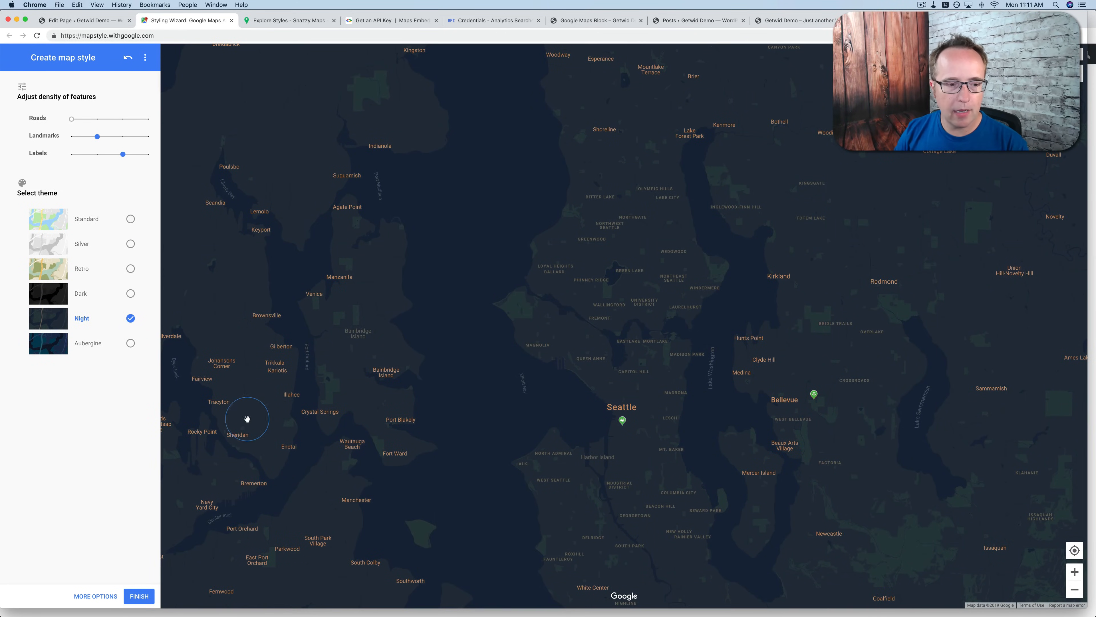
Finish the wizard style and copy its entire exported JSON code.
left_click(139, 600)
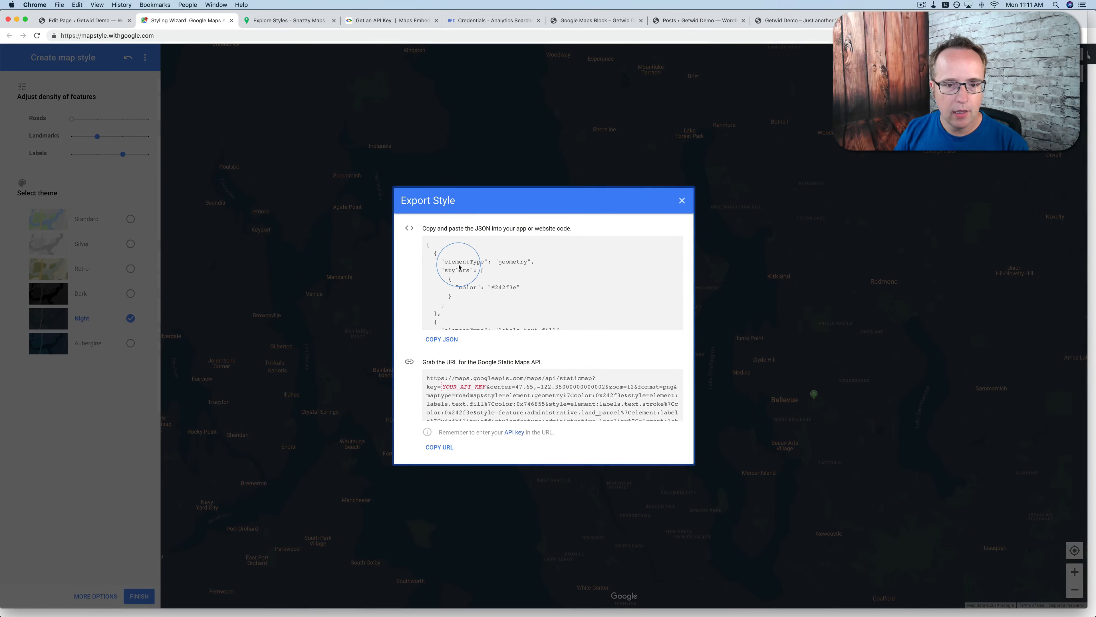
left_click_drag(434, 251, 506, 332)
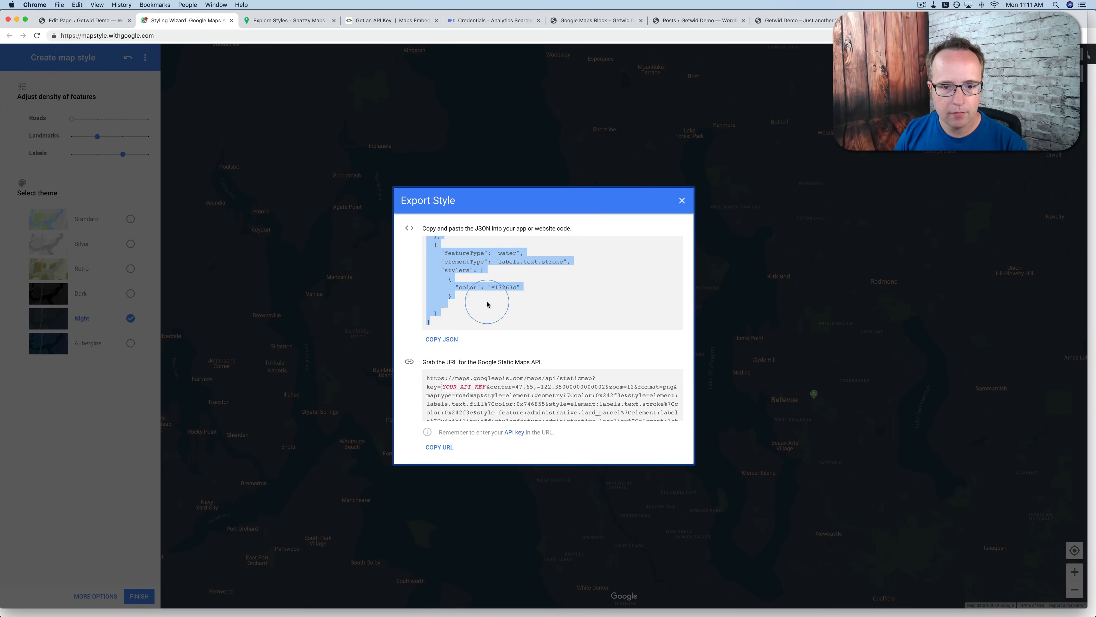
right_click(453, 258)
left_click(462, 272)
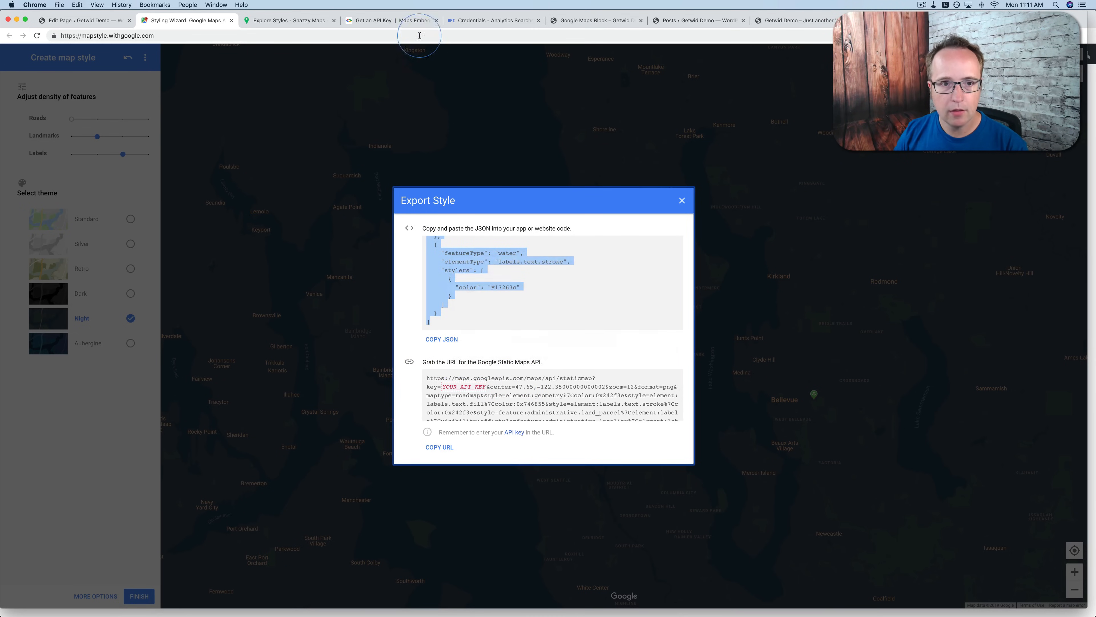
Return to the page editor and paste the wizard's JSON into the map's Custom Style (JSON) field.
left_click(80, 21)
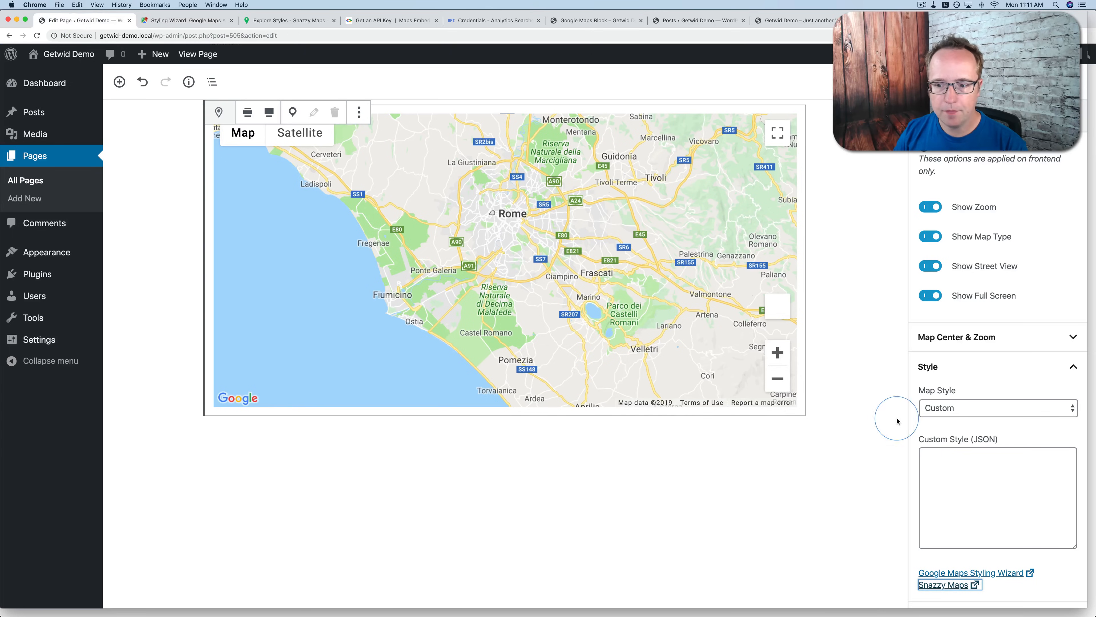
left_click(946, 473)
key("super+v")
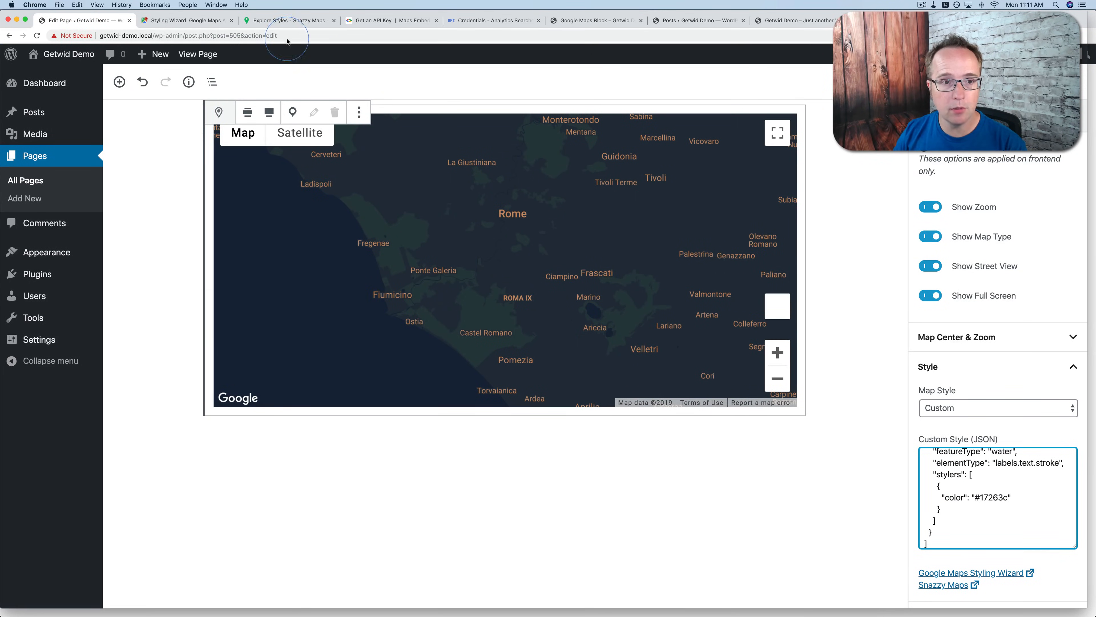
Browse the Snazzy Maps styles and open the Black and White style.
left_click(276, 21)
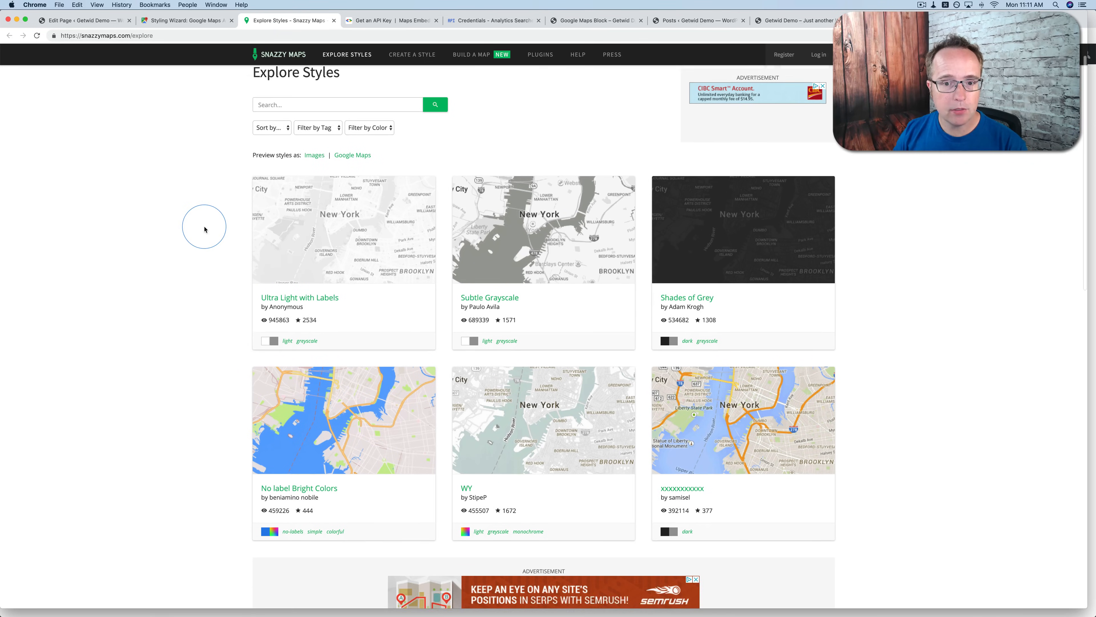
scroll(206, 228, "down", 2)
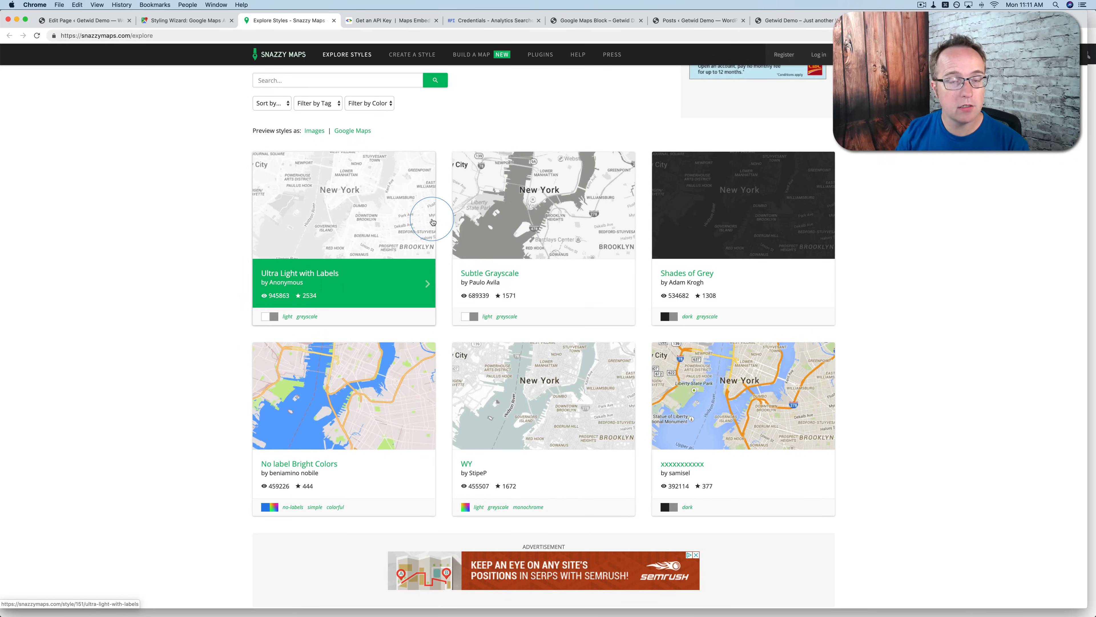
scroll(549, 237, "down", 10)
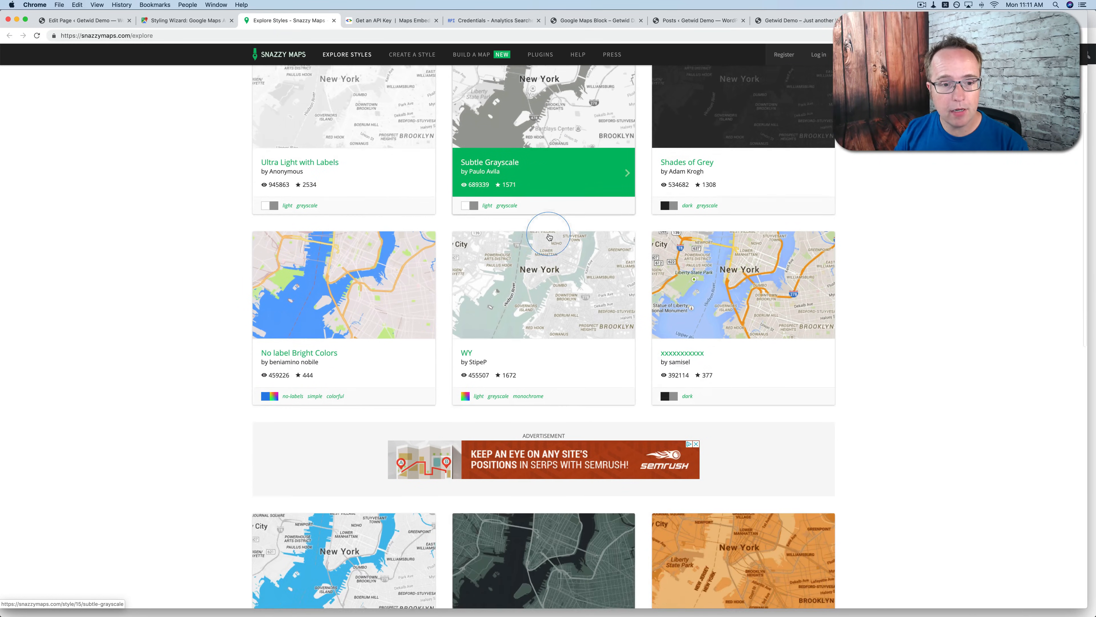
scroll(549, 237, "down", 6)
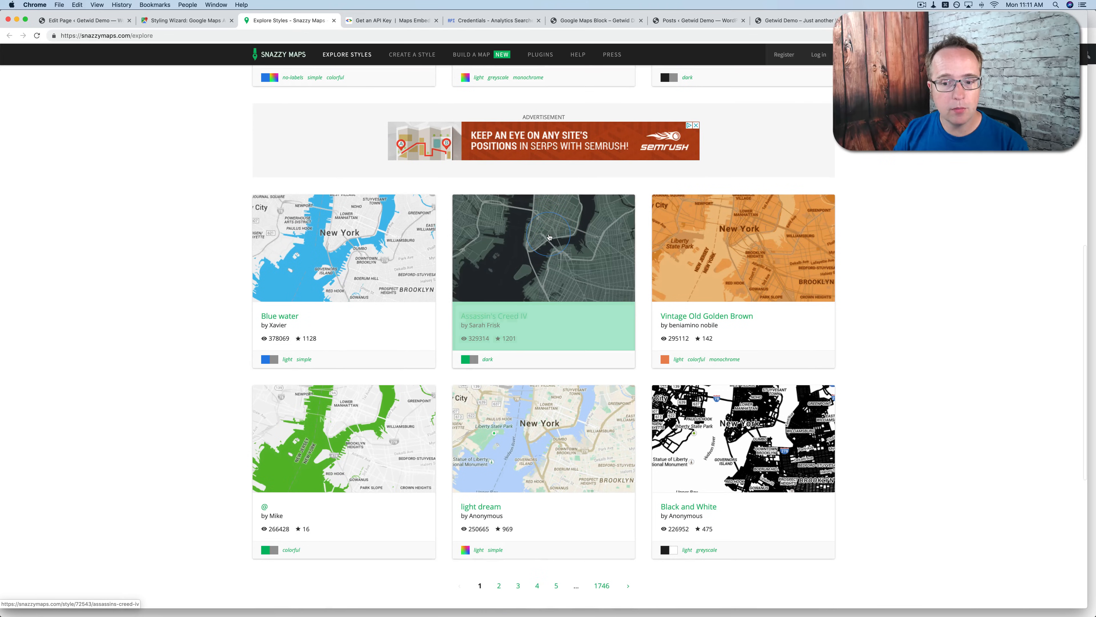
scroll(549, 237, "down", 4)
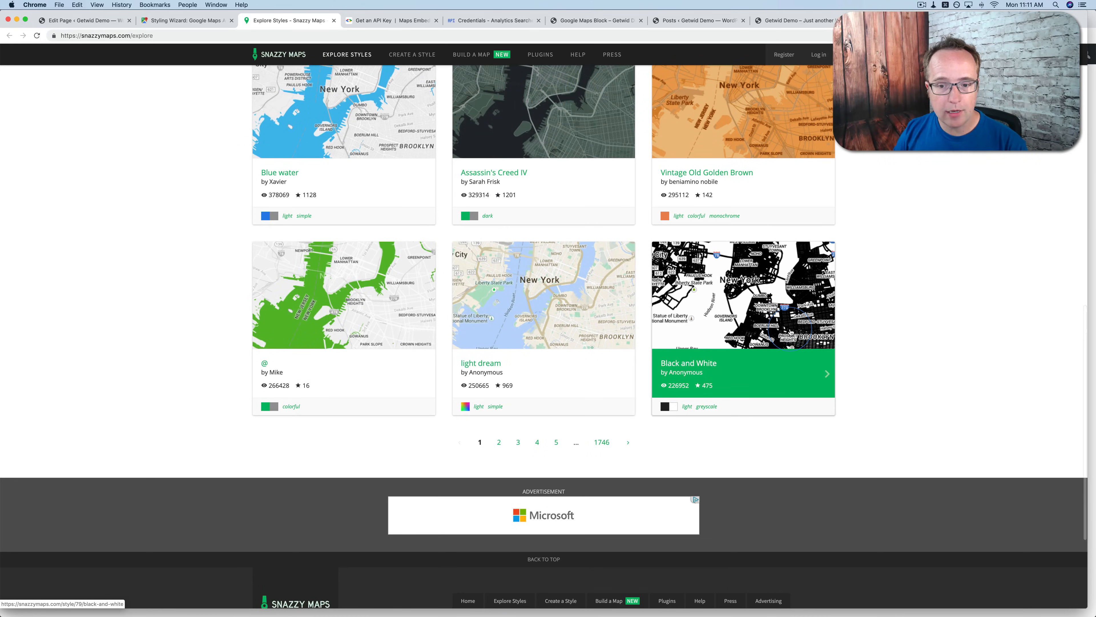
left_click(720, 305)
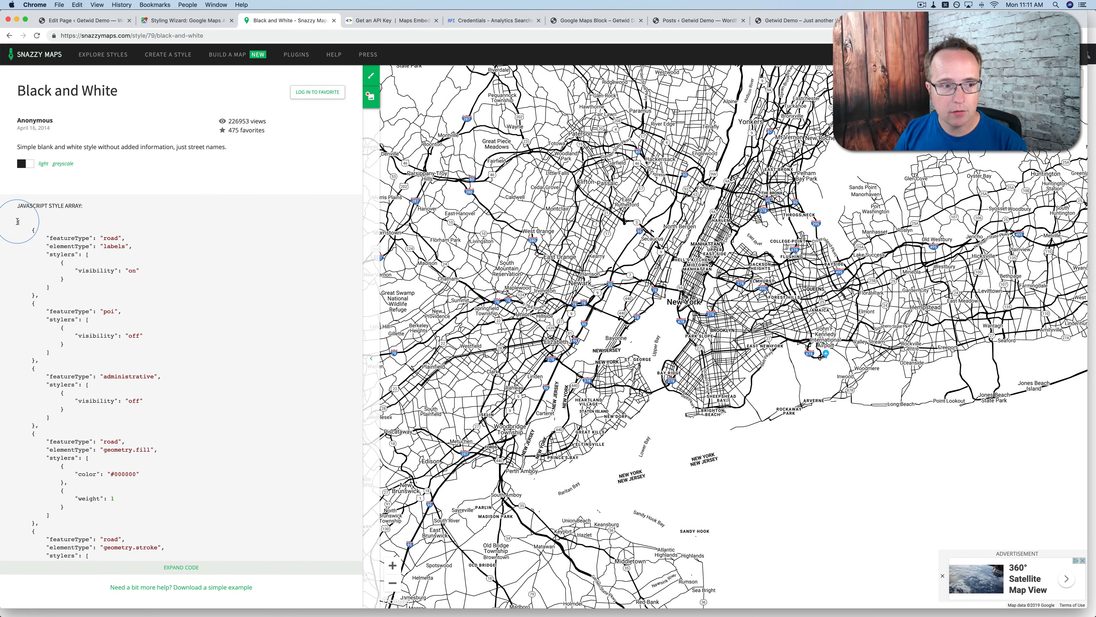
Expand the Black and White style's JavaScript style array and copy the full code.
left_click_drag(18, 221, 111, 597)
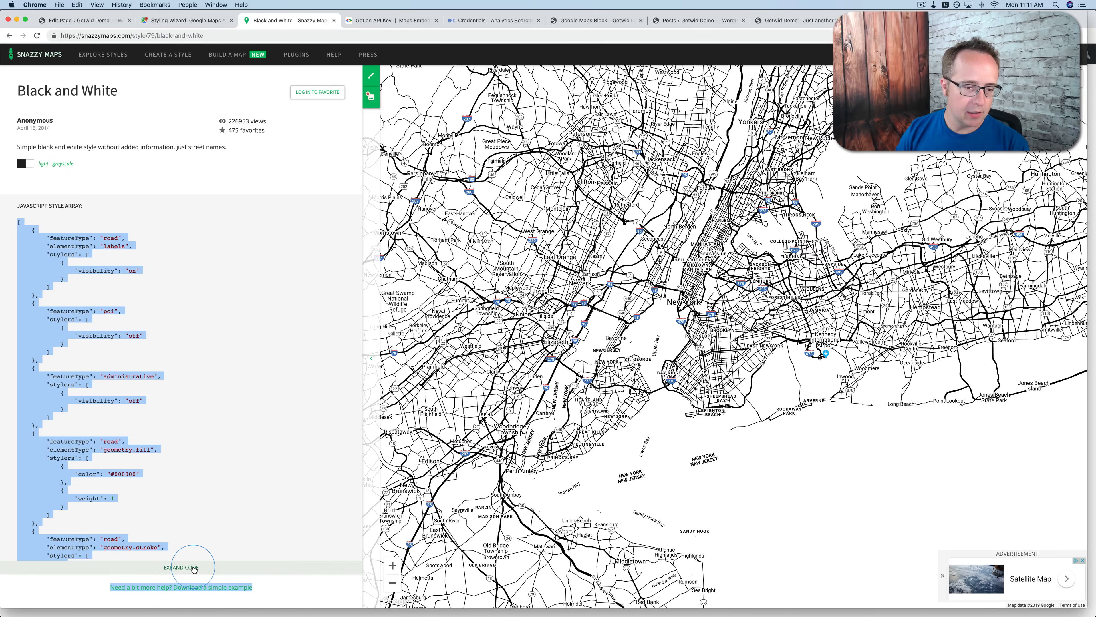
left_click(173, 568)
scroll(49, 428, "down", 9)
scroll(48, 428, "down", 5)
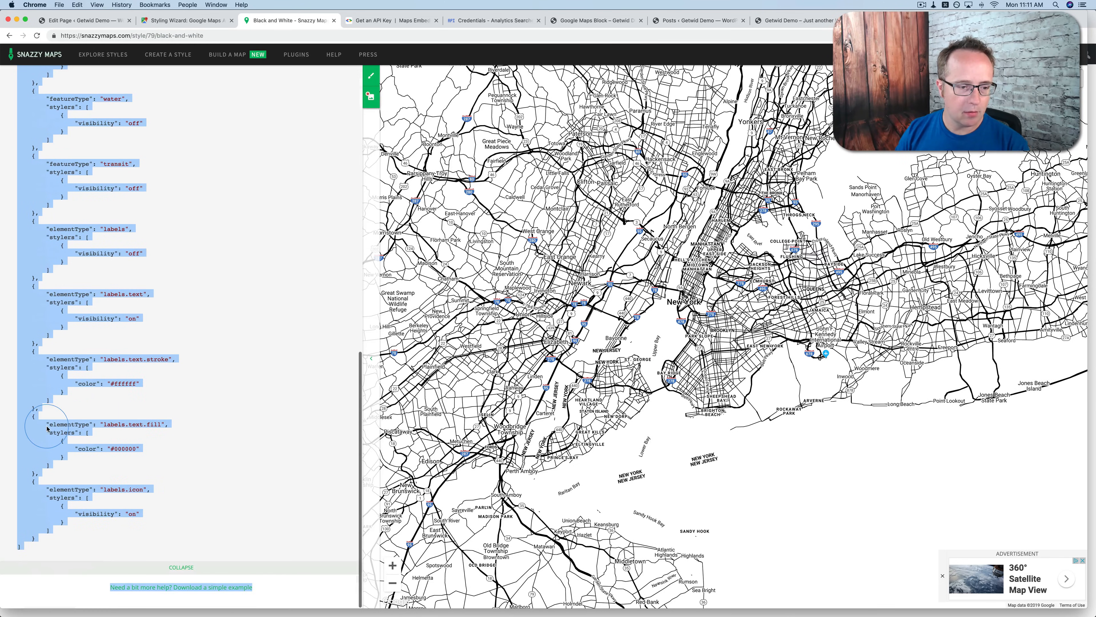
right_click(54, 369)
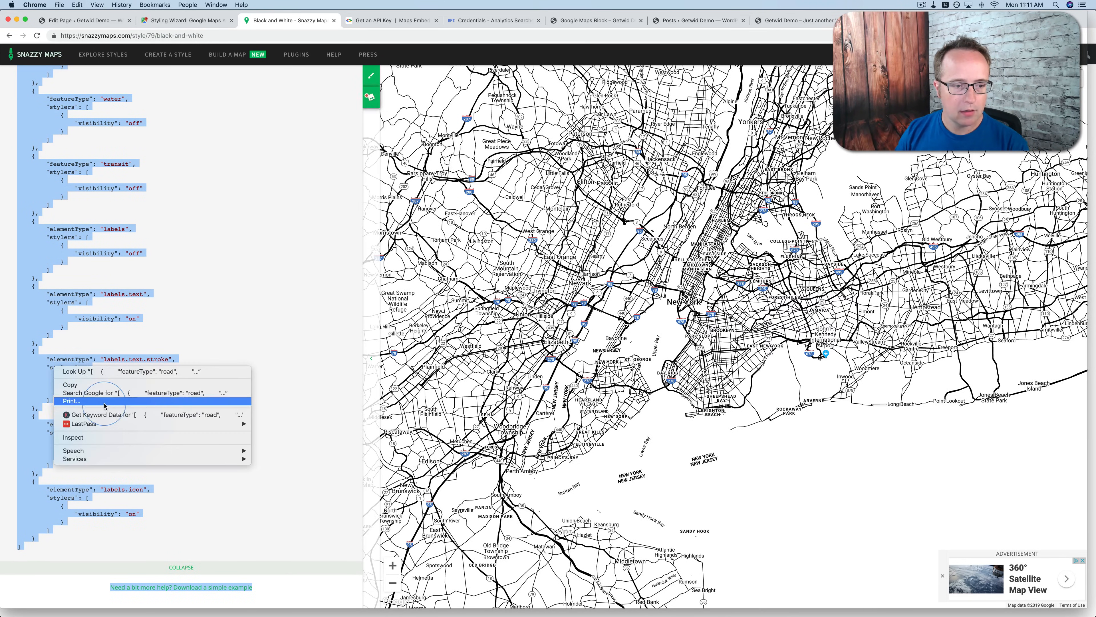
left_click(92, 390)
Return to the page editor and replace the map's Custom Style (JSON) content with the copied Black and White code.
left_click(96, 23)
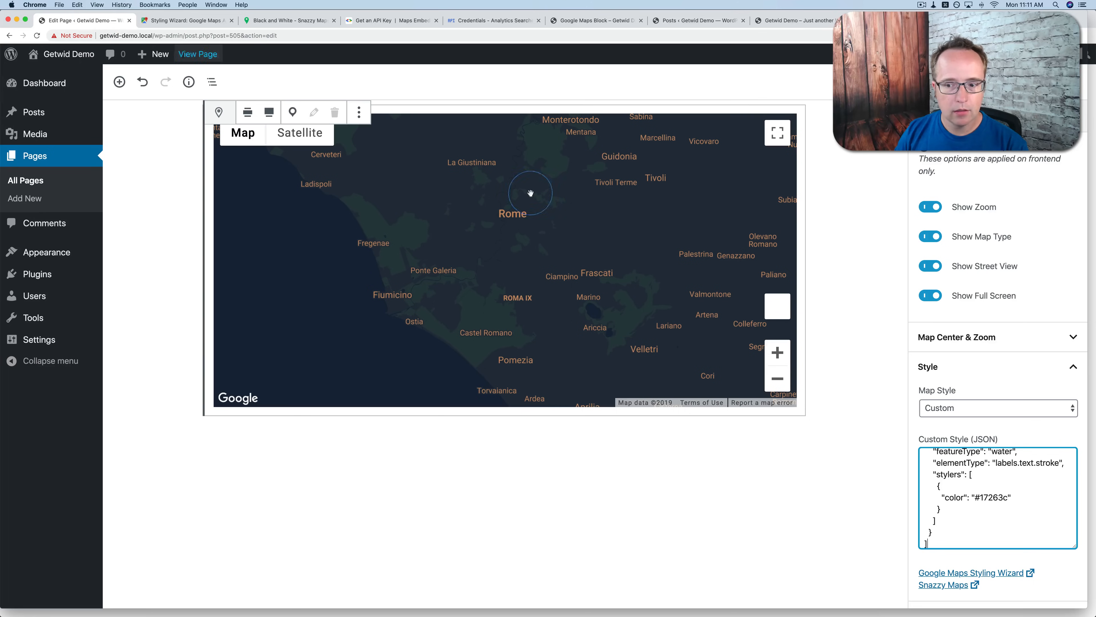
left_click(941, 459)
key("super+a")
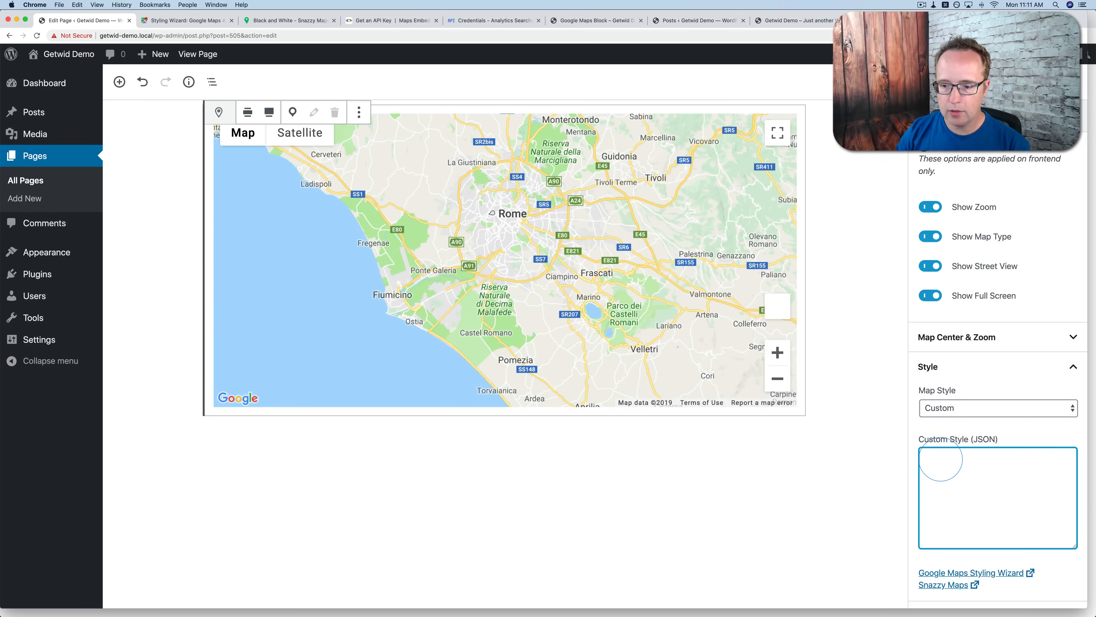
right_click(941, 458)
left_click(968, 516)
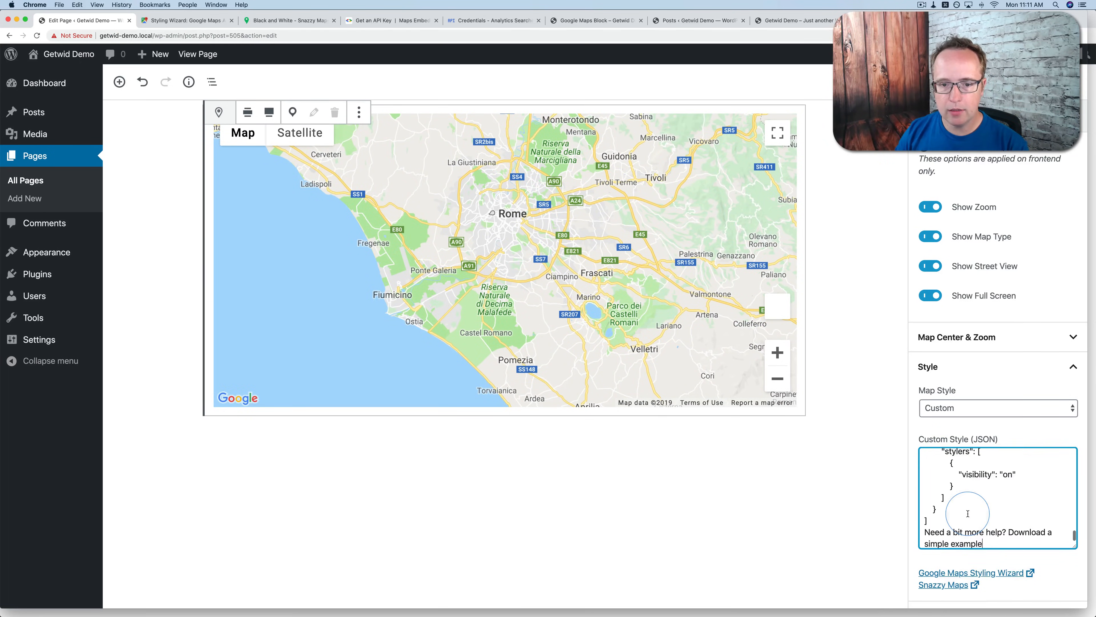
Remove the stray text "Need a bit more help? Download a simple example" from the end of the custom style JSON.
left_click_drag(985, 544, 923, 529)
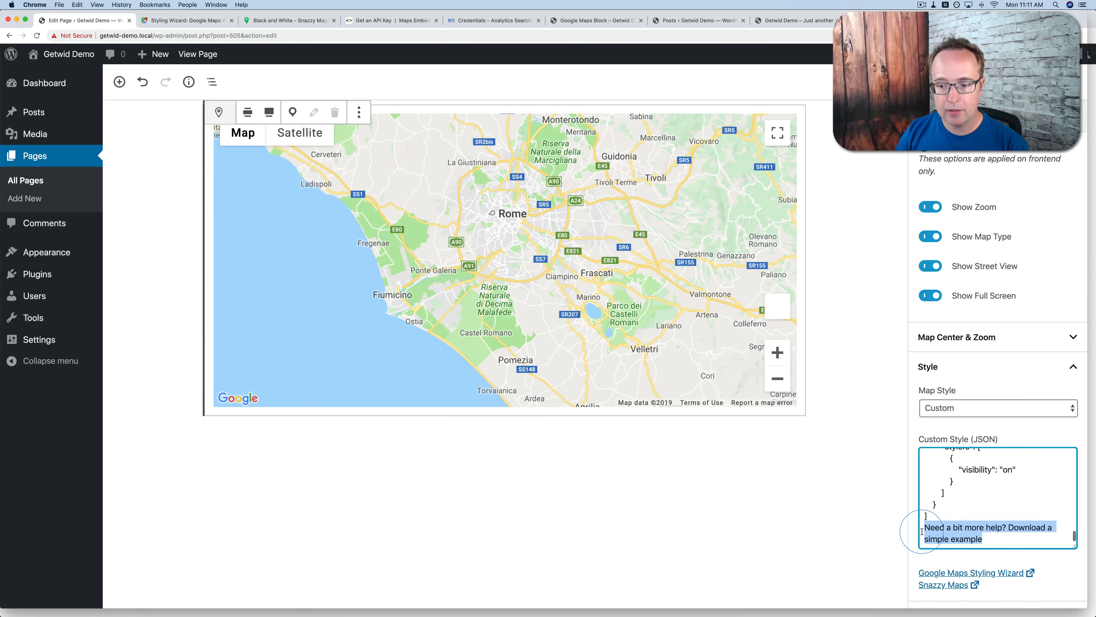
left_click(279, 22)
left_click_drag(168, 557, 274, 587)
left_click(76, 23)
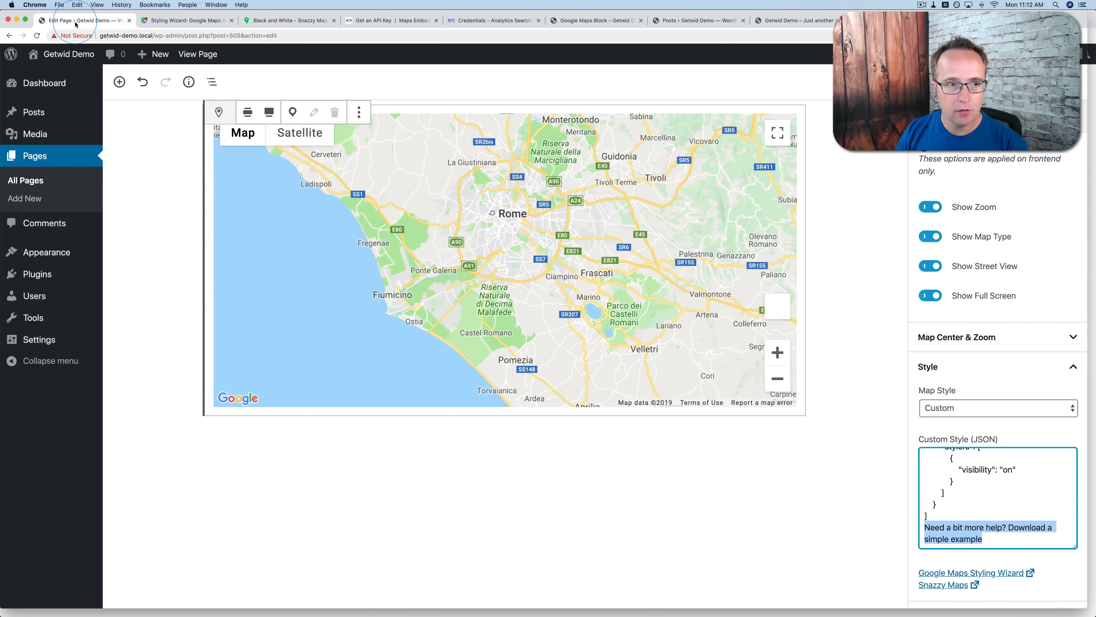
key("BackSpace")
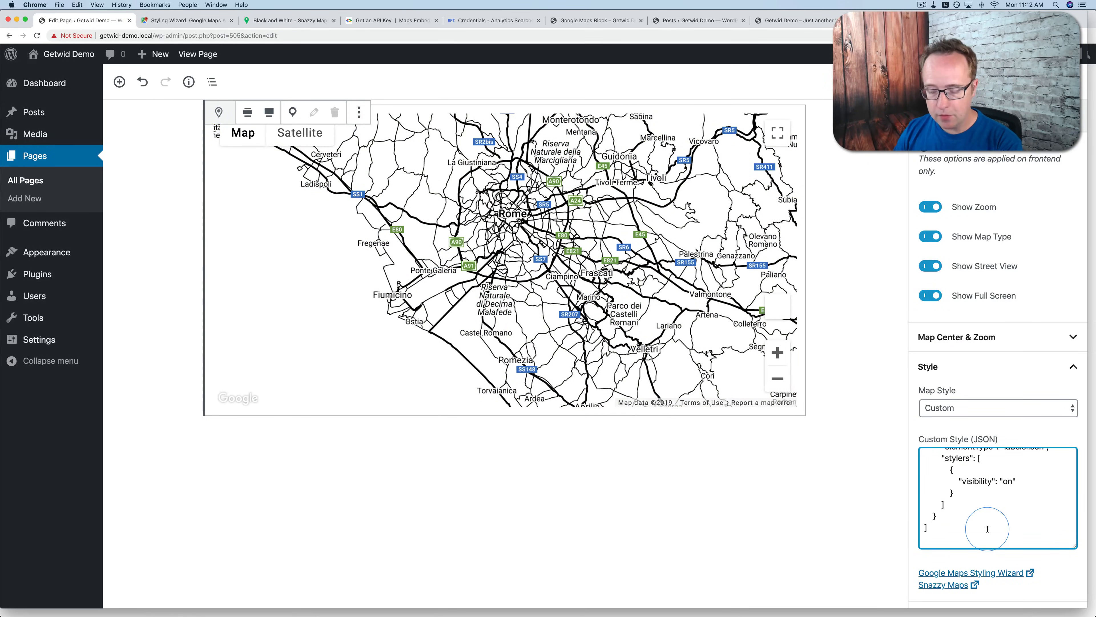
Delete the trailing blank line of the custom style JSON and re-enter its closing bracket "]".
key("BackSpace")
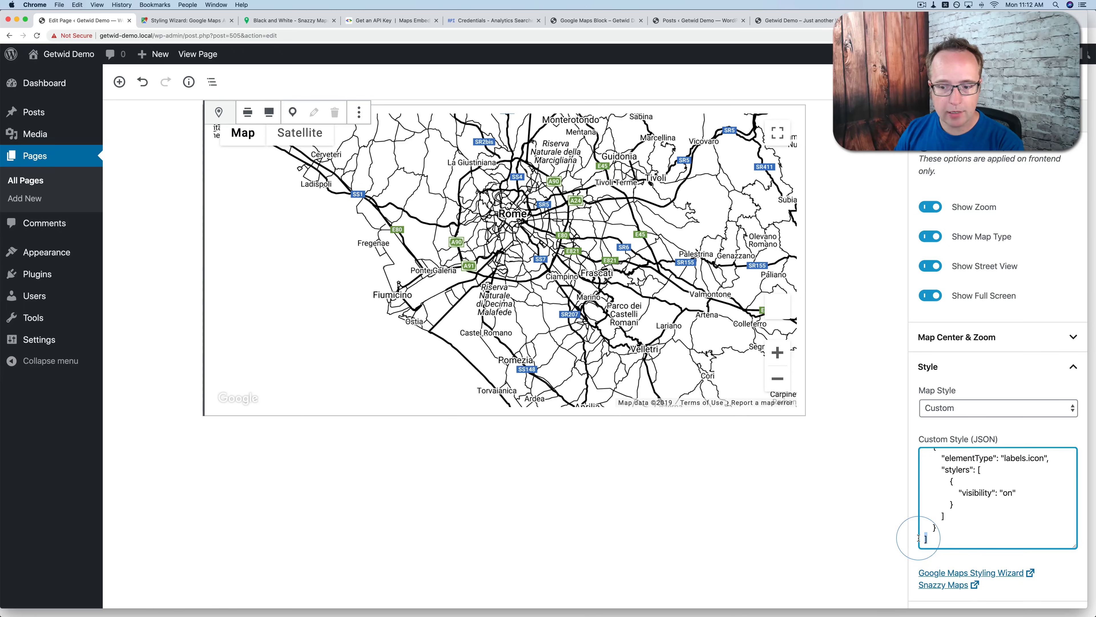
key("BackSpace")
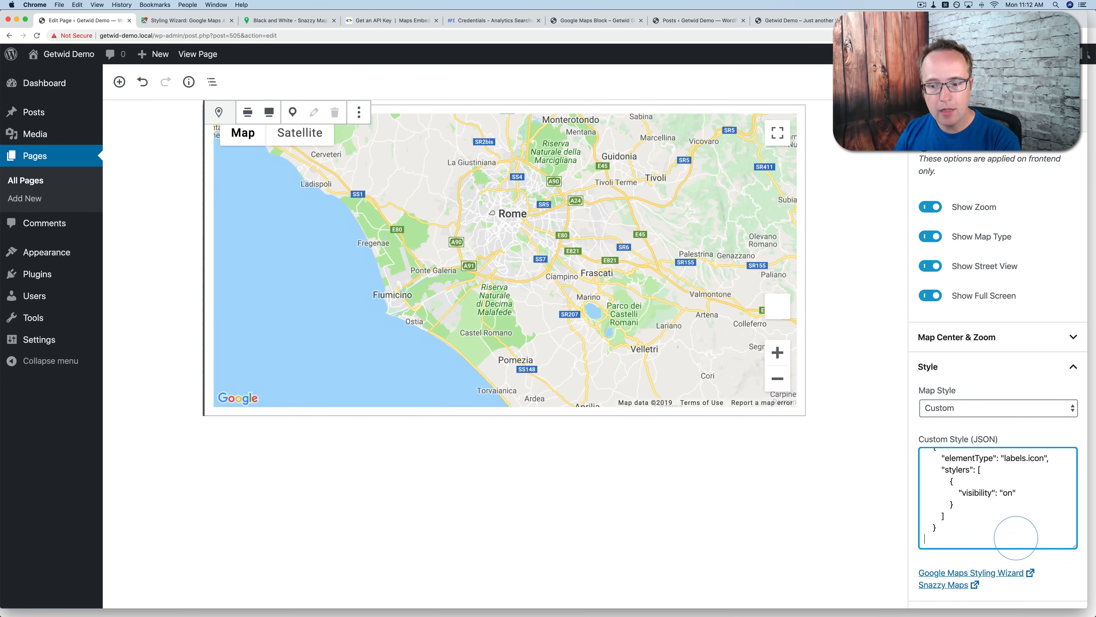
type("]")
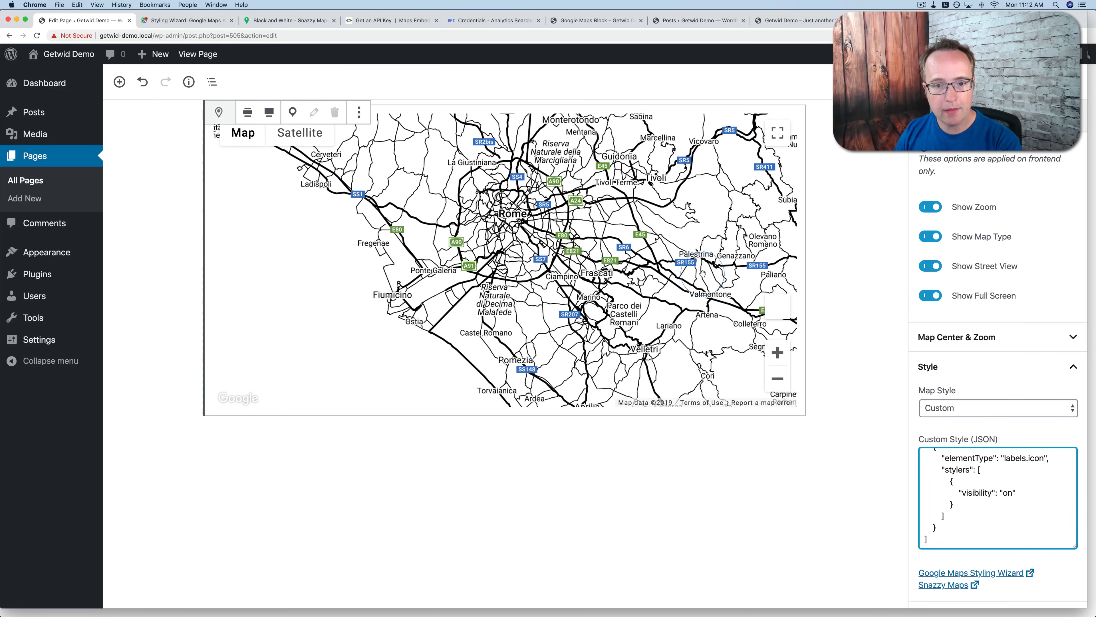
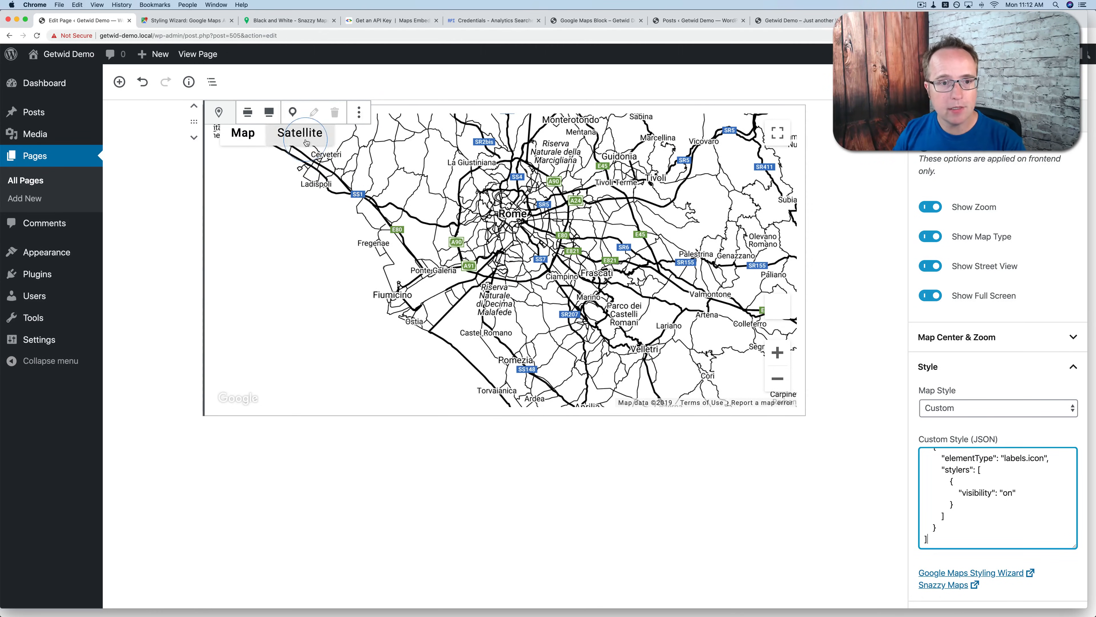
Place a marker just west of Rome on the map and name it "My Fav Pizza Place".
left_click(525, 232)
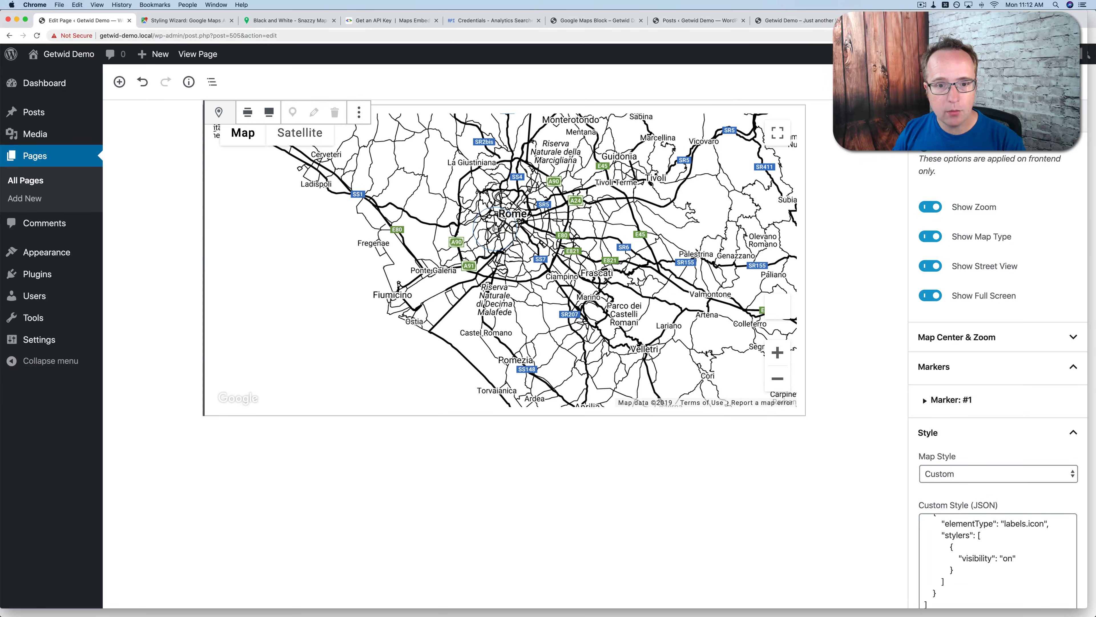
left_click(451, 215)
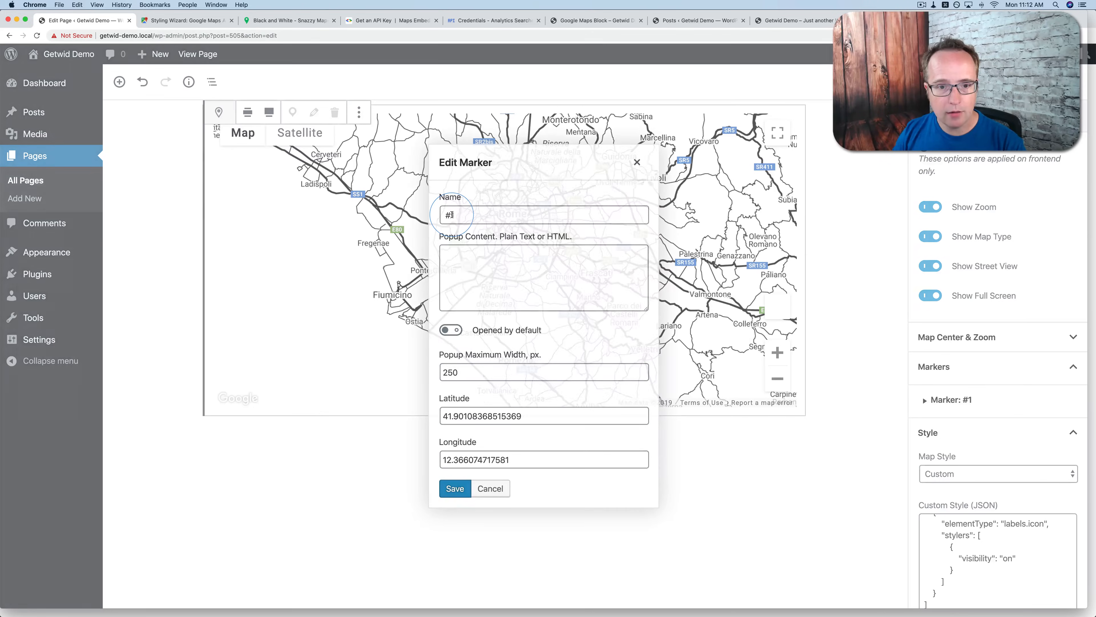
left_click_drag(461, 215, 433, 215)
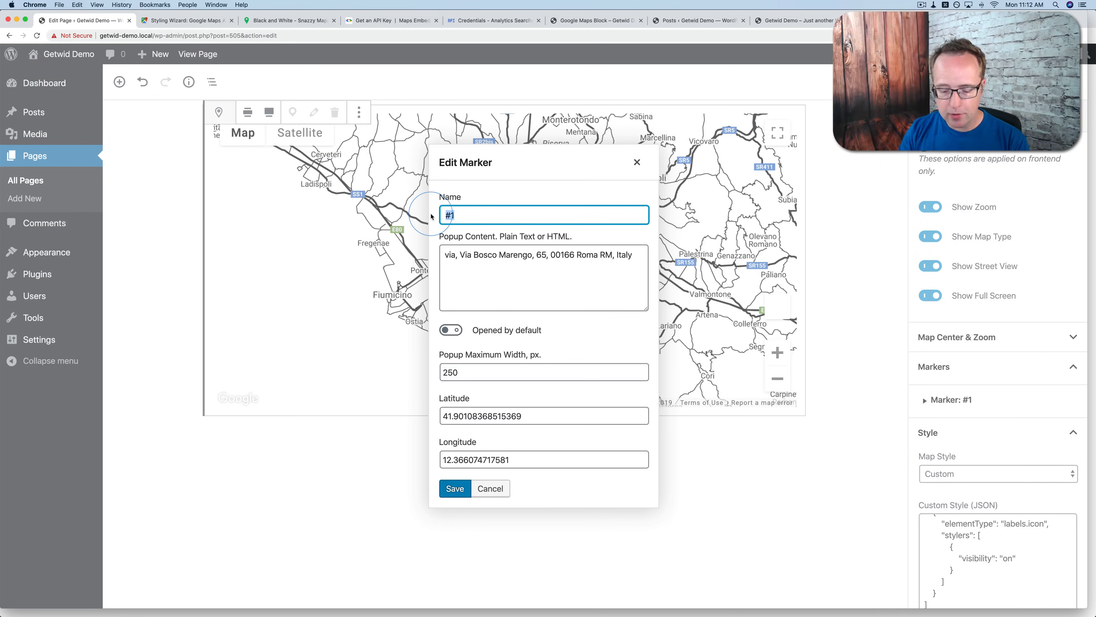
type("My Fav Pizza Place")
Replace the leading "via," in the marker's popup content with "My Fav Pizza Place @", enable Opened by default, and save the marker.
double_click(450, 255)
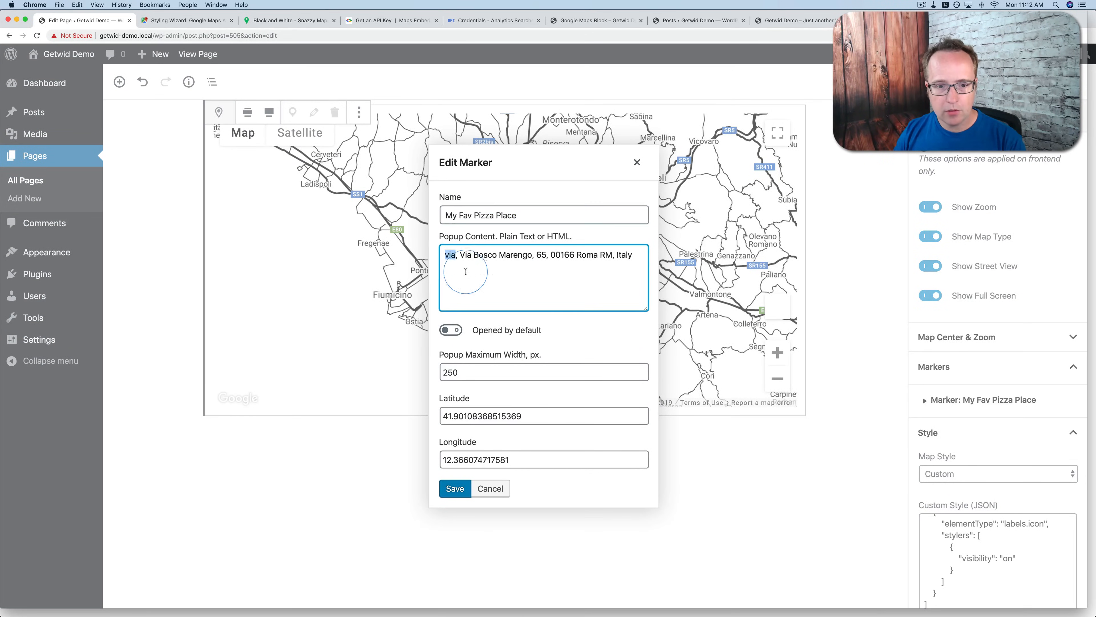
type("My Fav Pizza Place")
key("BackSpace")
type("@")
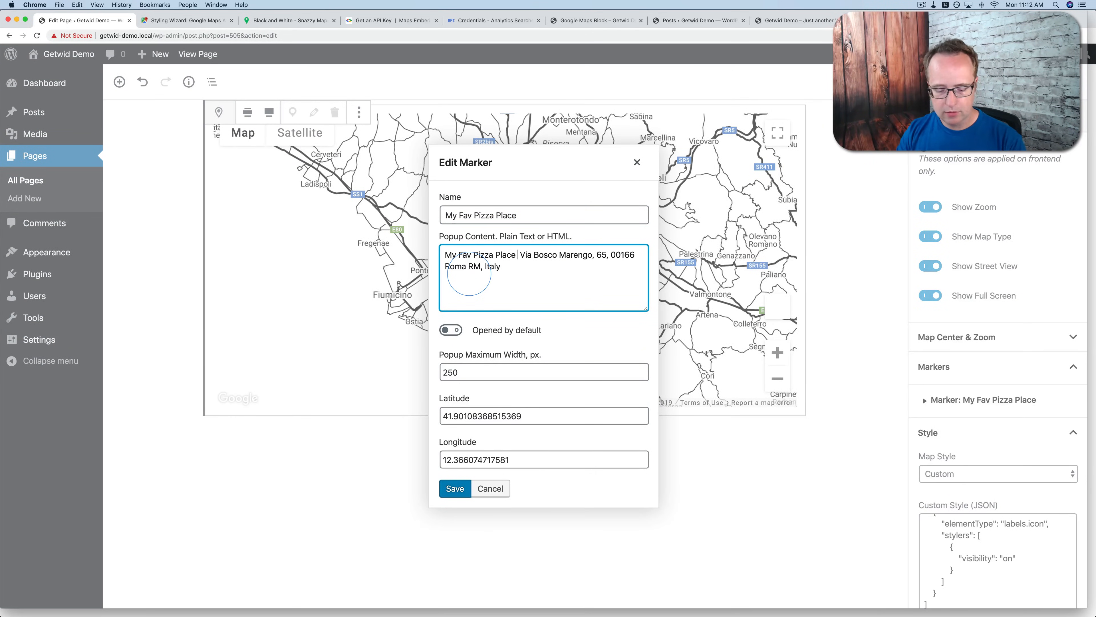
key("Tab")
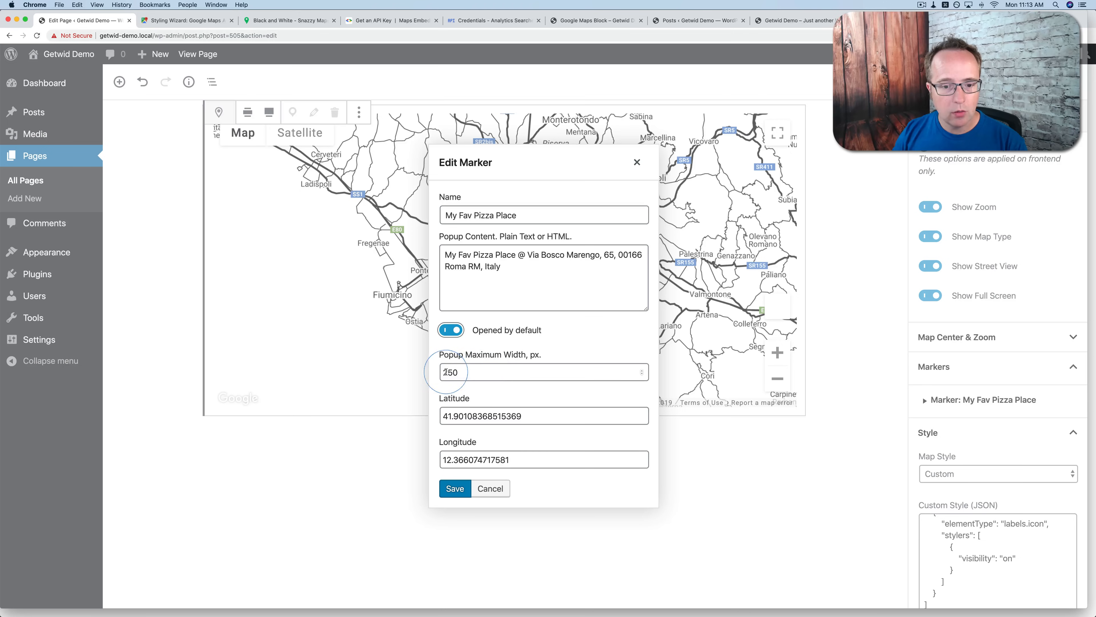
left_click(454, 489)
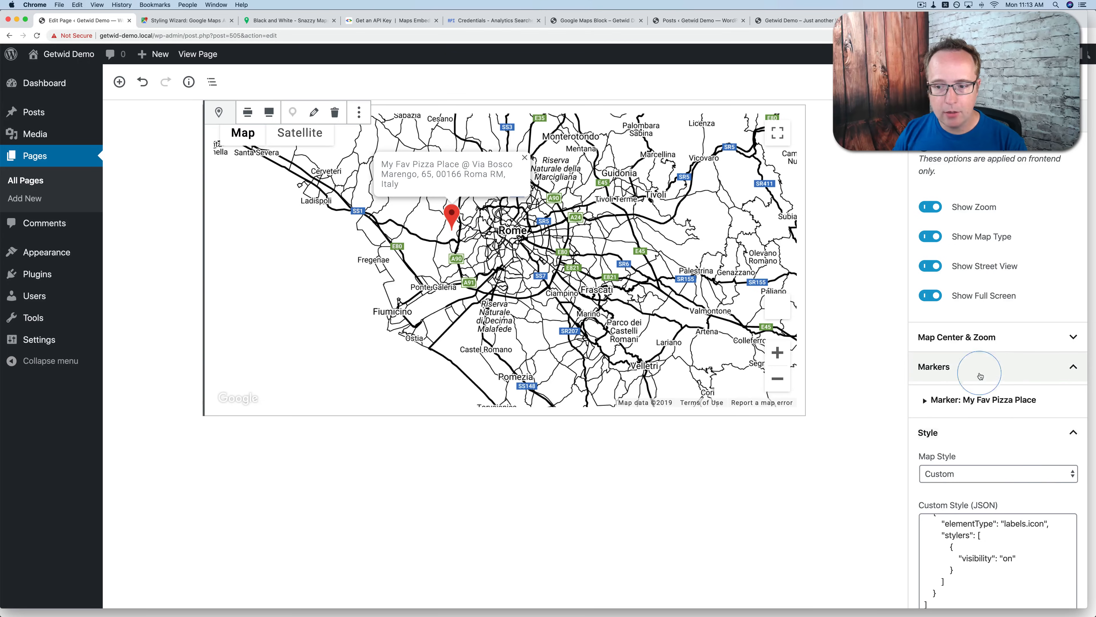
Turn off Opened by default for the My Fav Pizza Place marker and close its popup on the map.
left_click(928, 399)
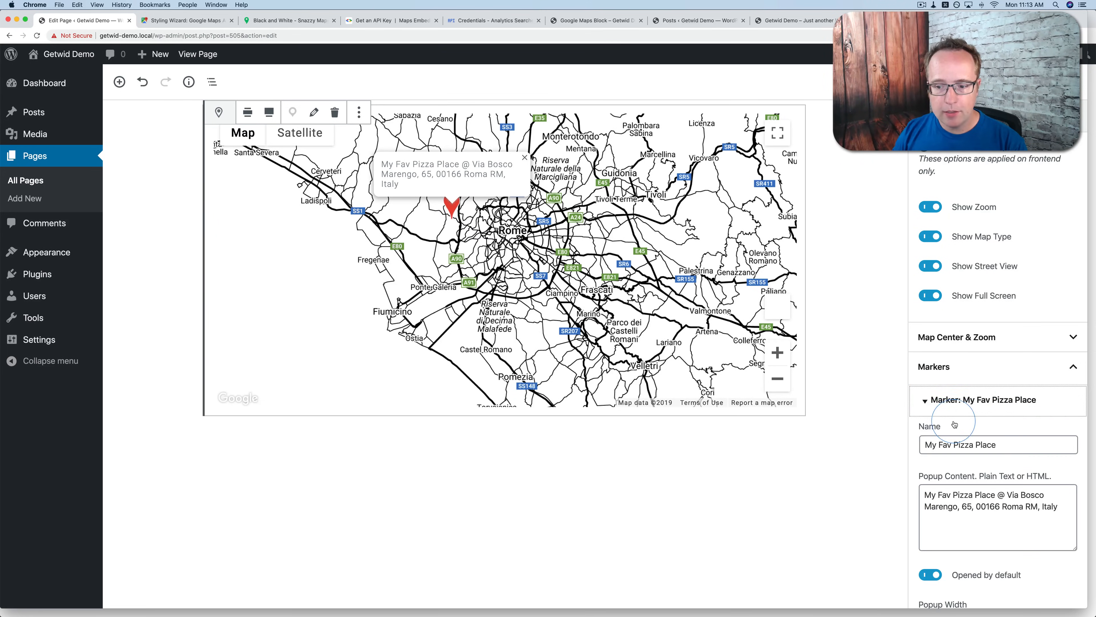
scroll(954, 427, "down", 3)
left_click(929, 480)
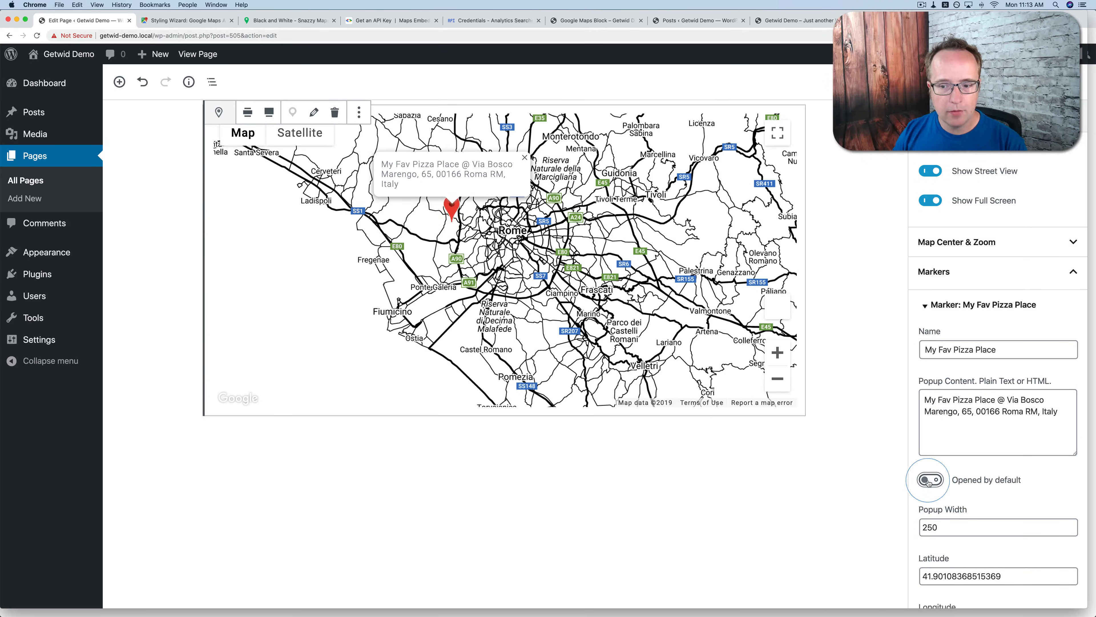
left_click(812, 482)
left_click(529, 159)
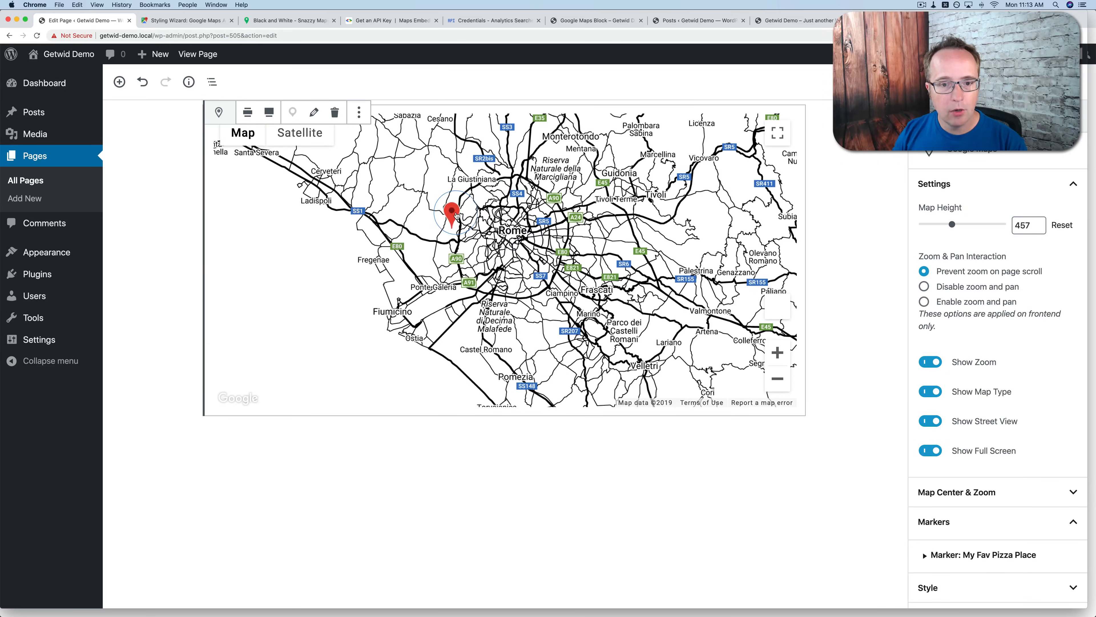
Add a second marker east of Rome named "Soccer Camp", replace "Via" in its popup content with "The best soccer camp @", and save it.
left_click(592, 259)
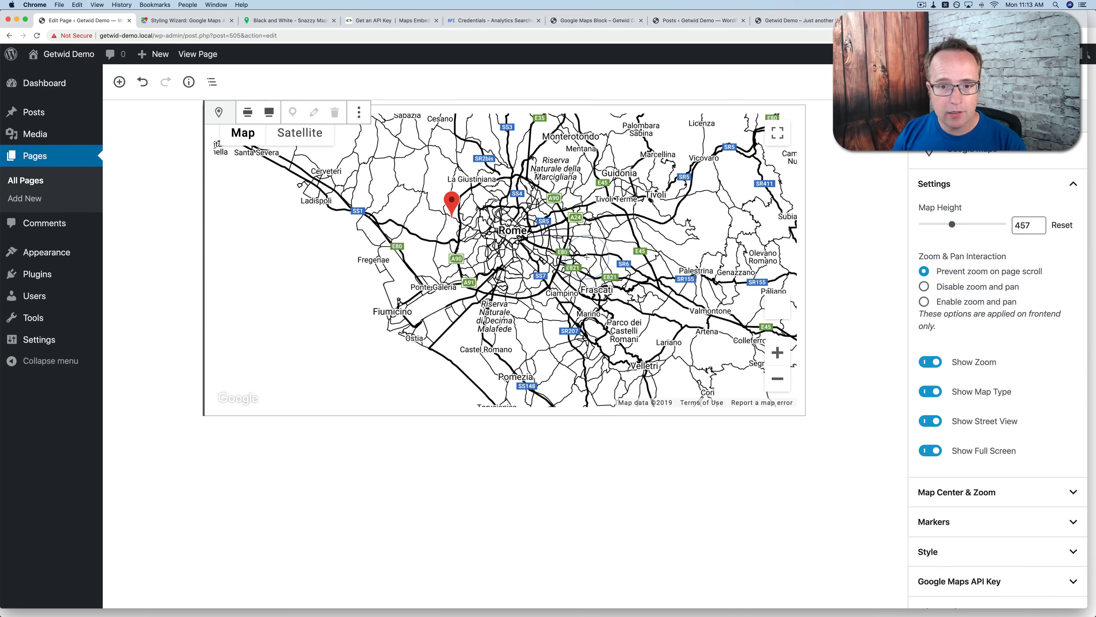
left_click(592, 237)
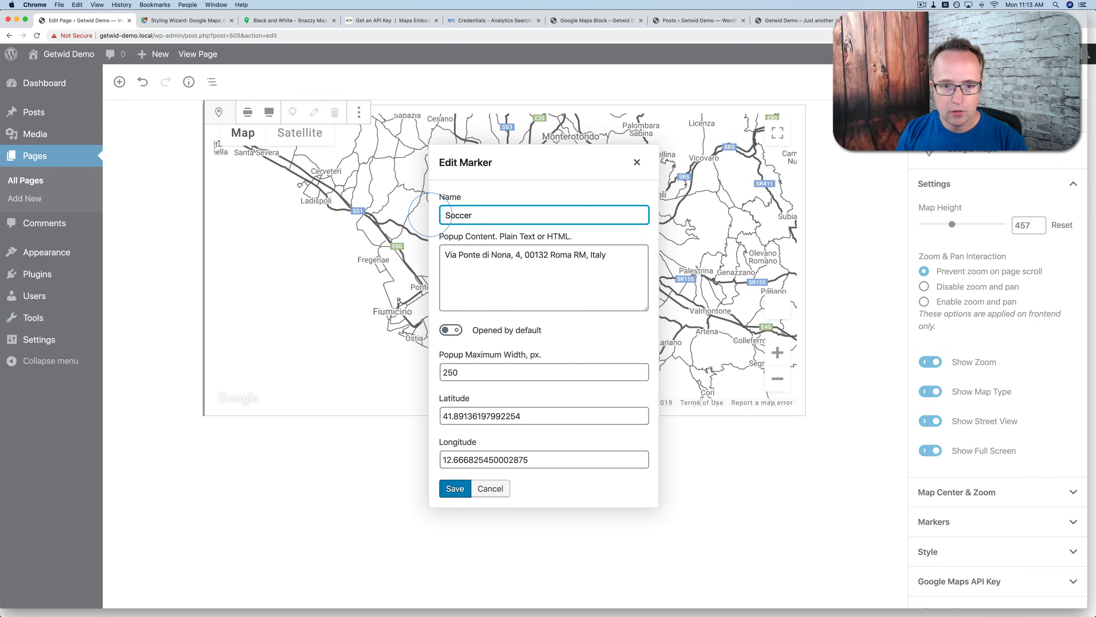
double_click(450, 255)
type("The best soc")
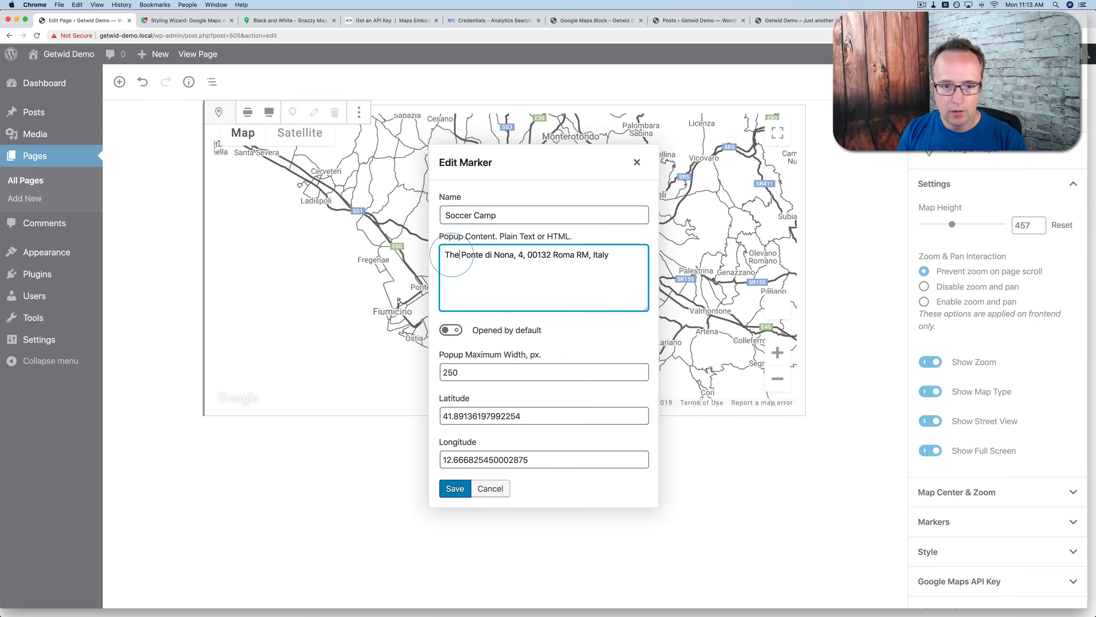
type("cer camp ")
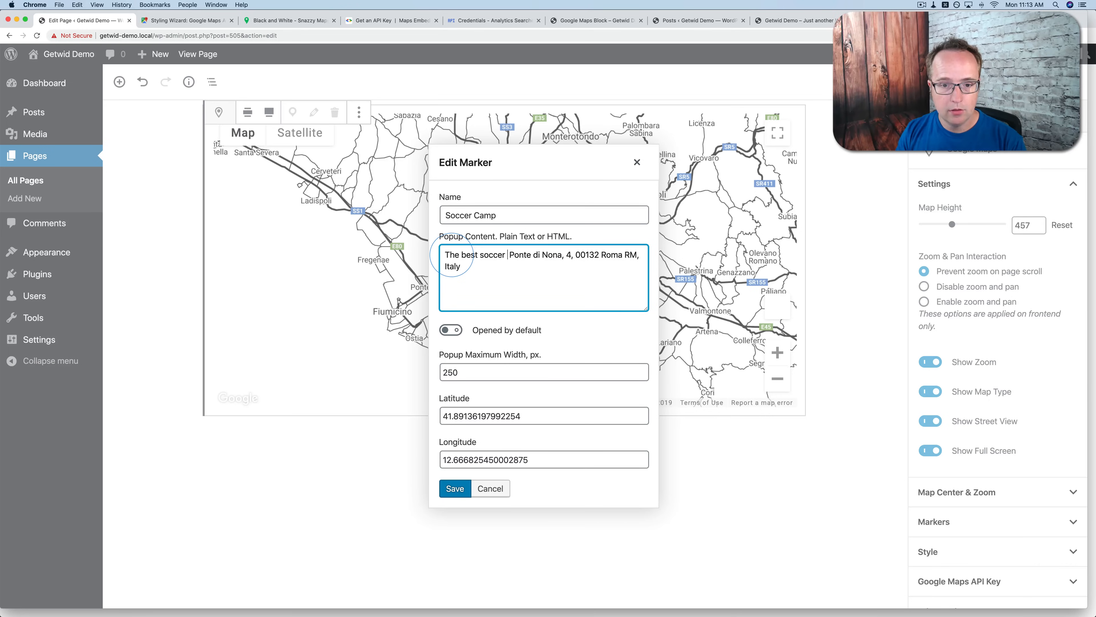
type("@")
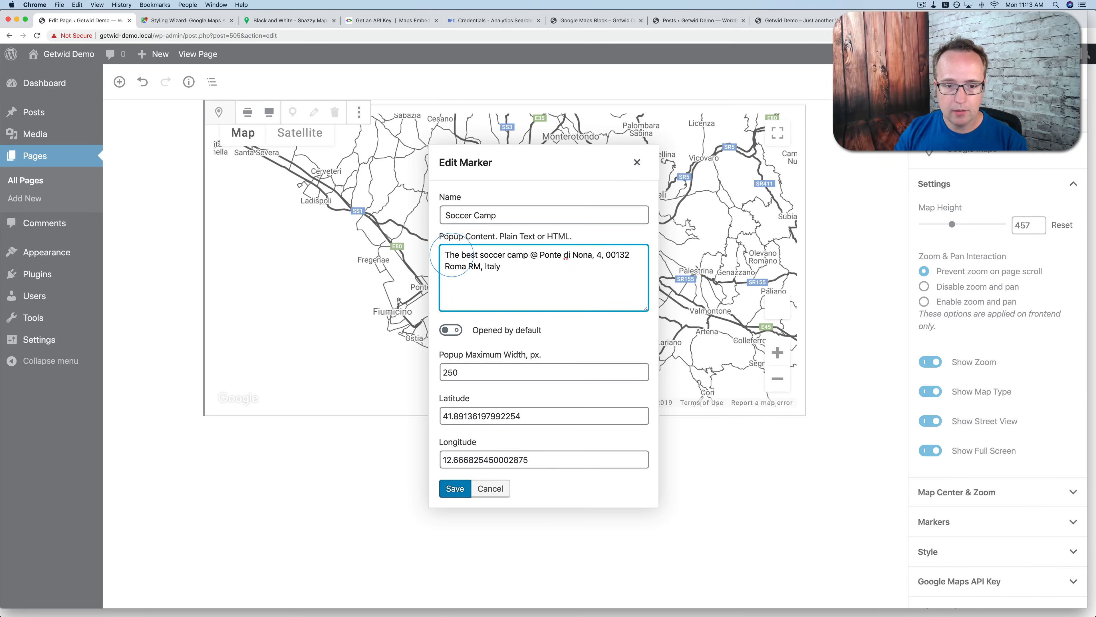
left_click(454, 489)
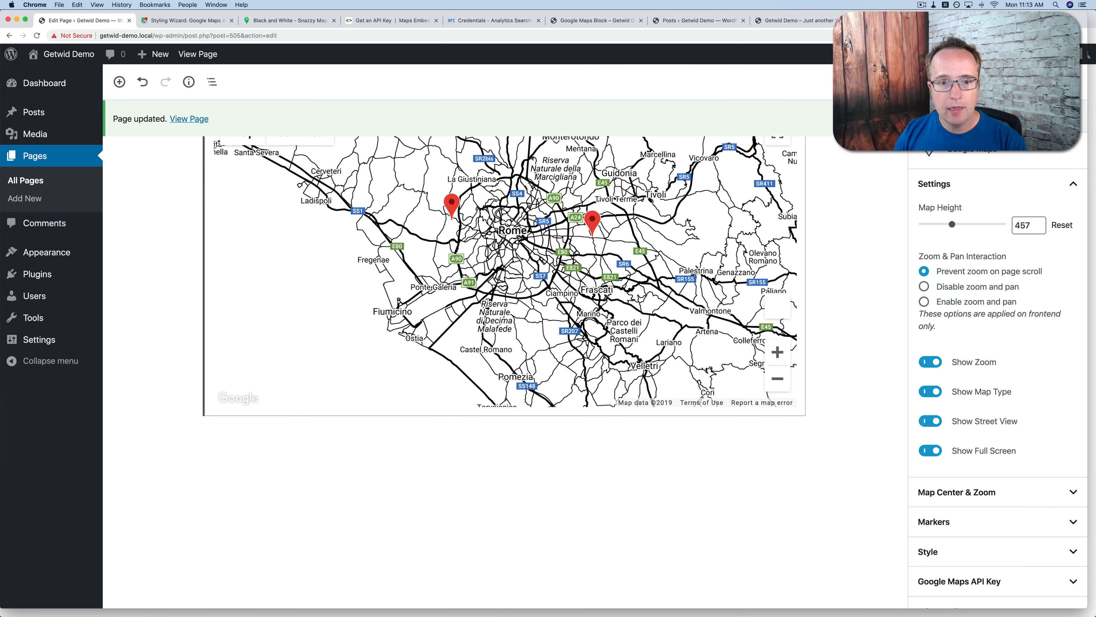
Update the page and view its published version down to the Google map below the pricing block.
left_click(185, 120)
scroll(205, 275, "down", 20)
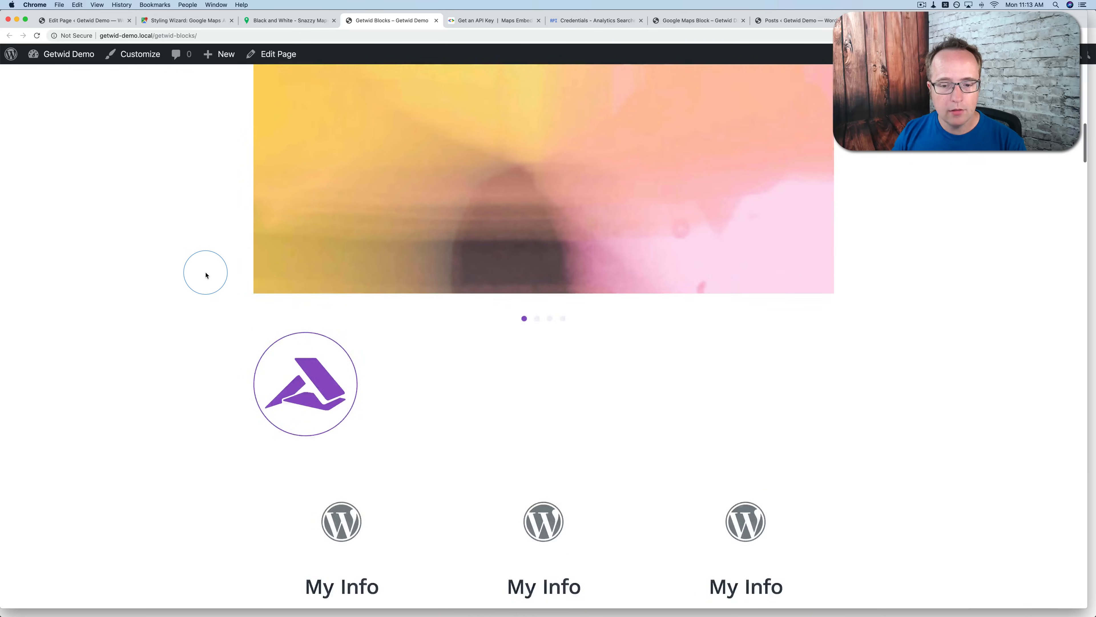
scroll(205, 275, "down", 20)
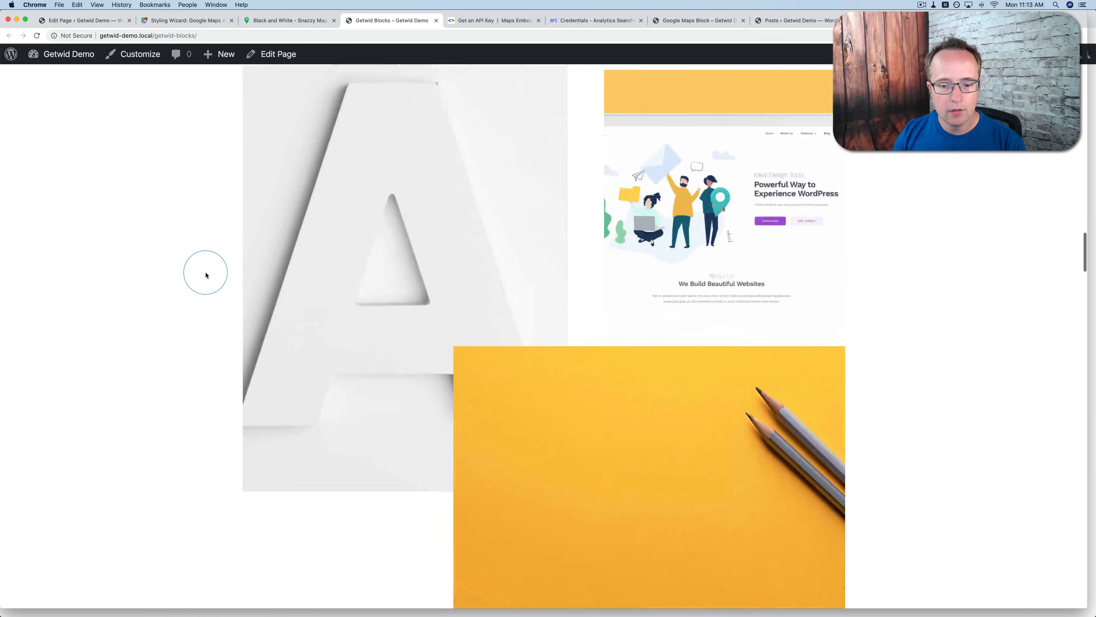
scroll(206, 275, "down", 20)
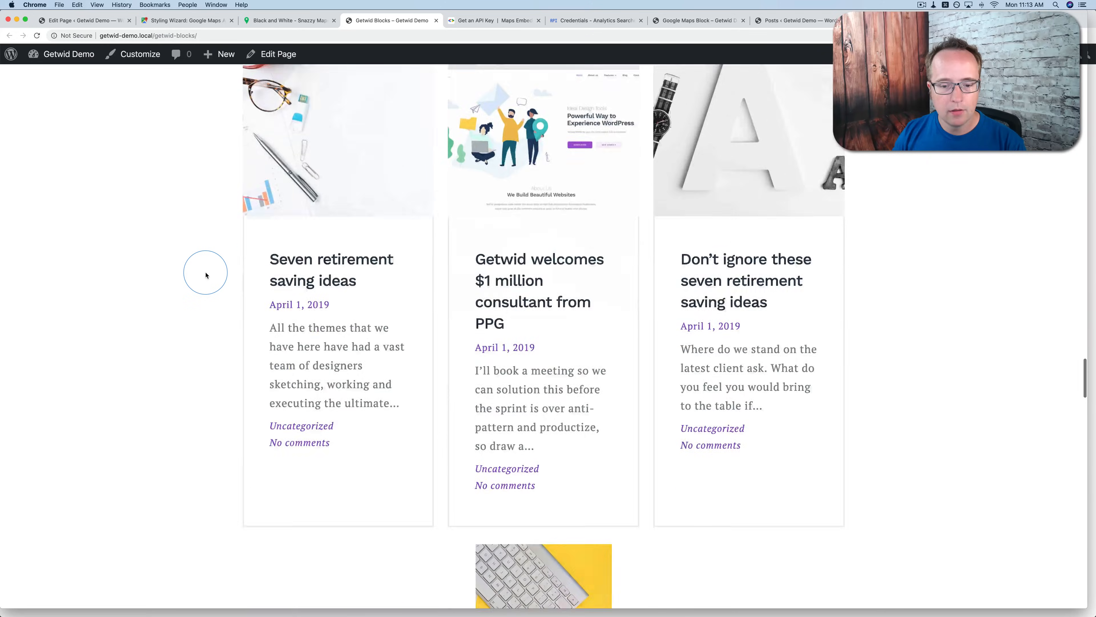
scroll(205, 275, "down", 20)
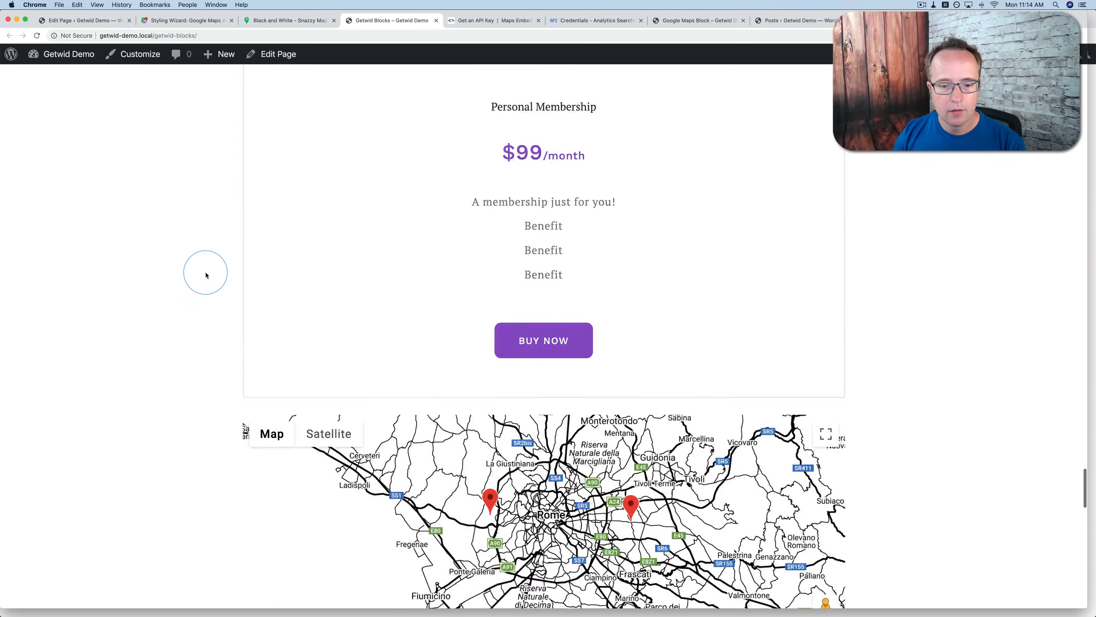
scroll(206, 276, "down", 3)
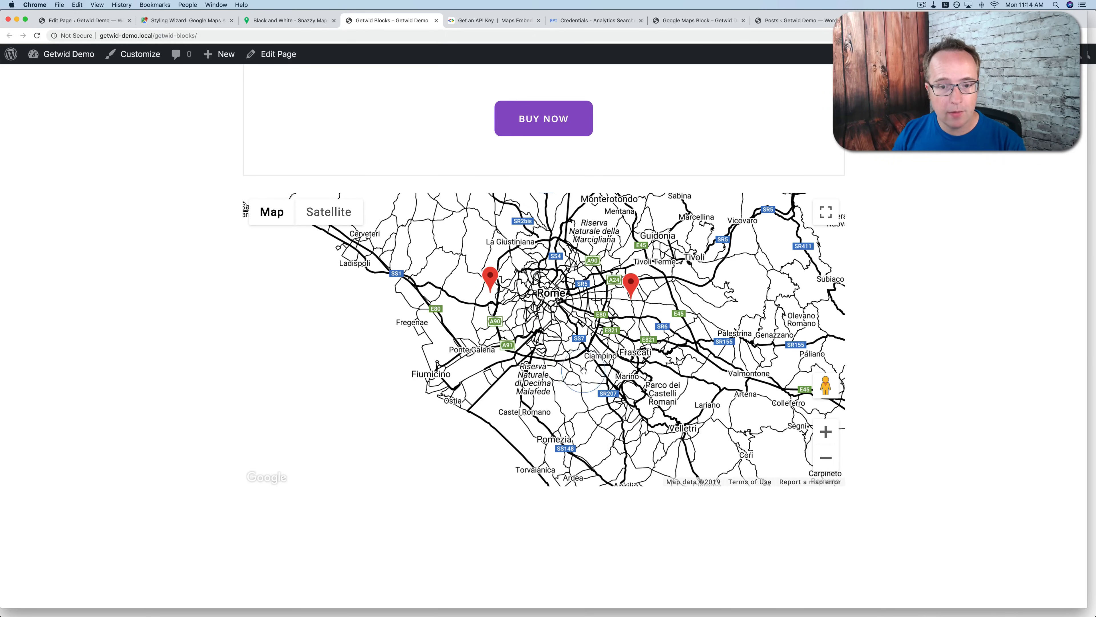
Open the popups of both markers on the published map and zoom in closely on the My Fav Pizza Place marker.
left_click(492, 281)
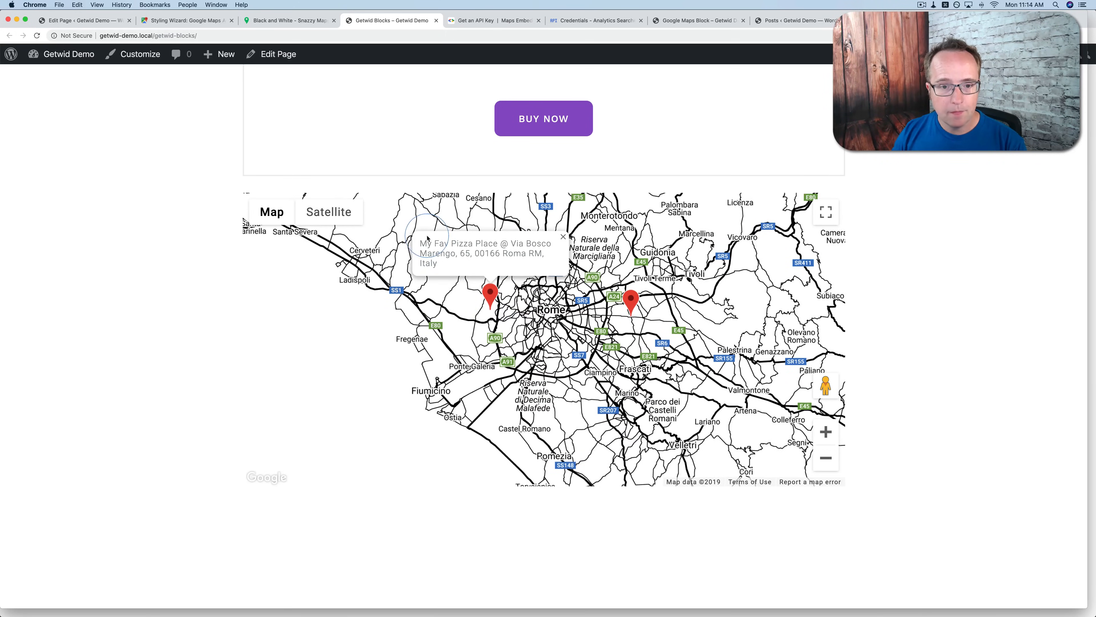
left_click(630, 302)
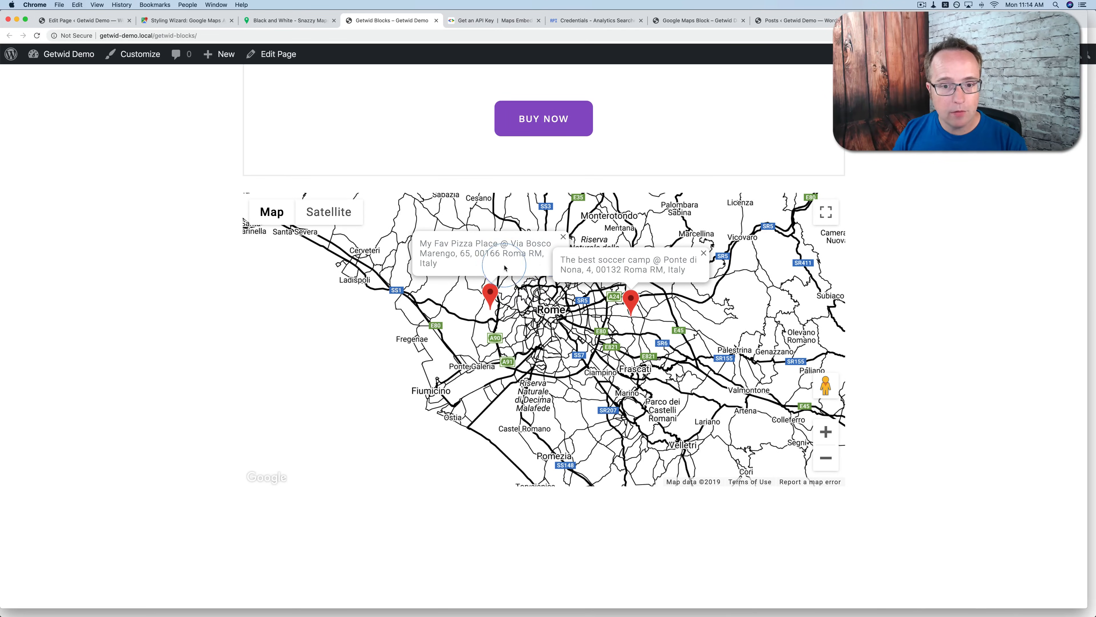
double_click(485, 318)
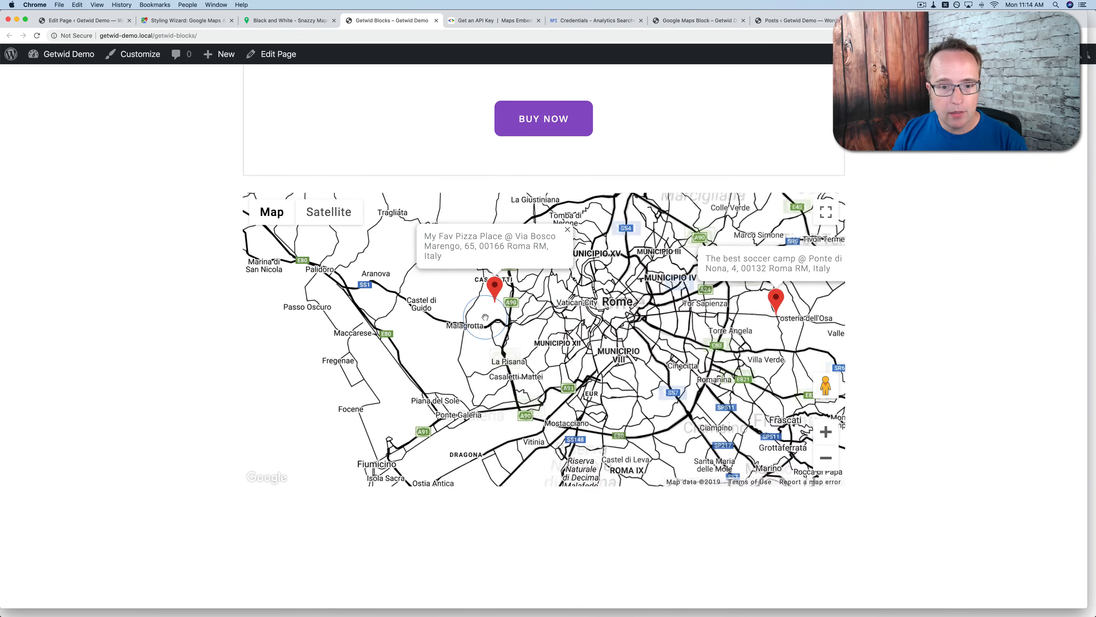
double_click(500, 296)
double_click(493, 306)
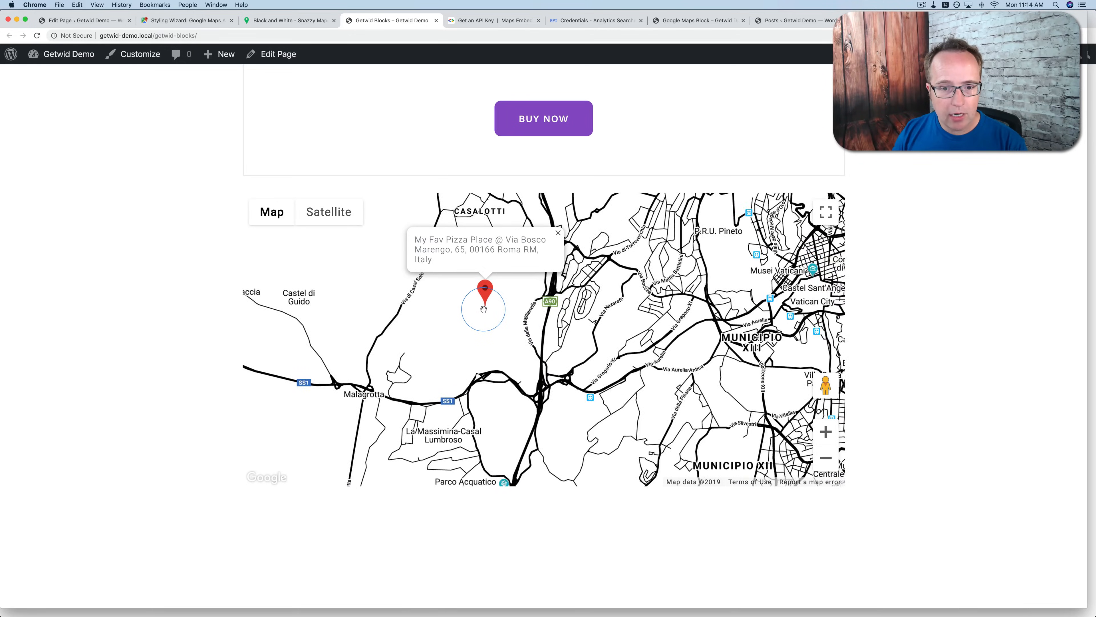
double_click(484, 308)
double_click(472, 300)
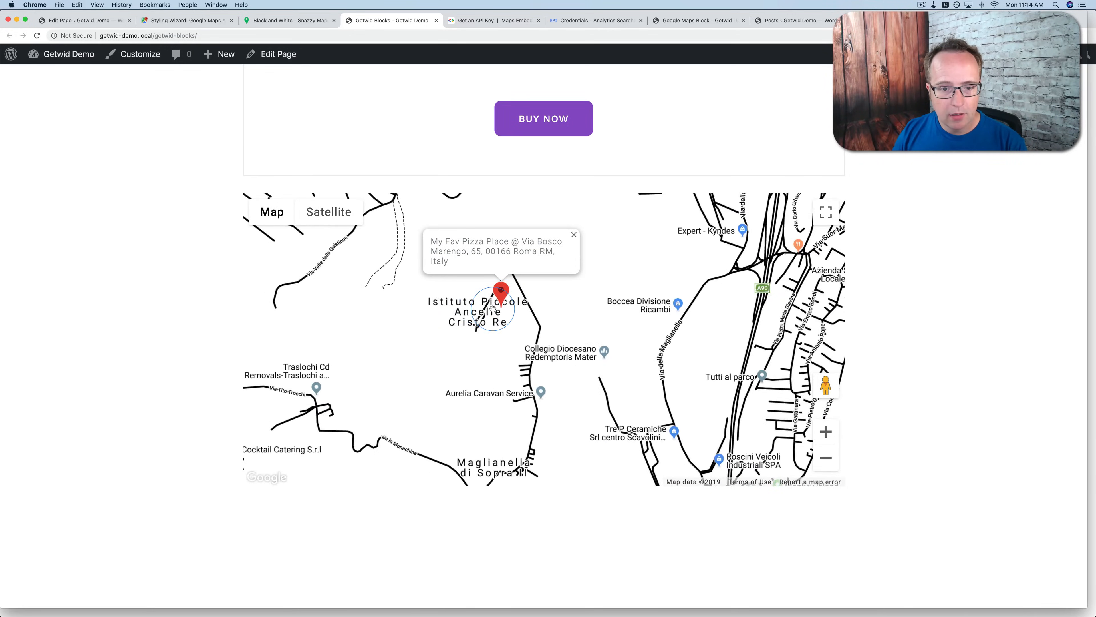
double_click(493, 307)
double_click(517, 311)
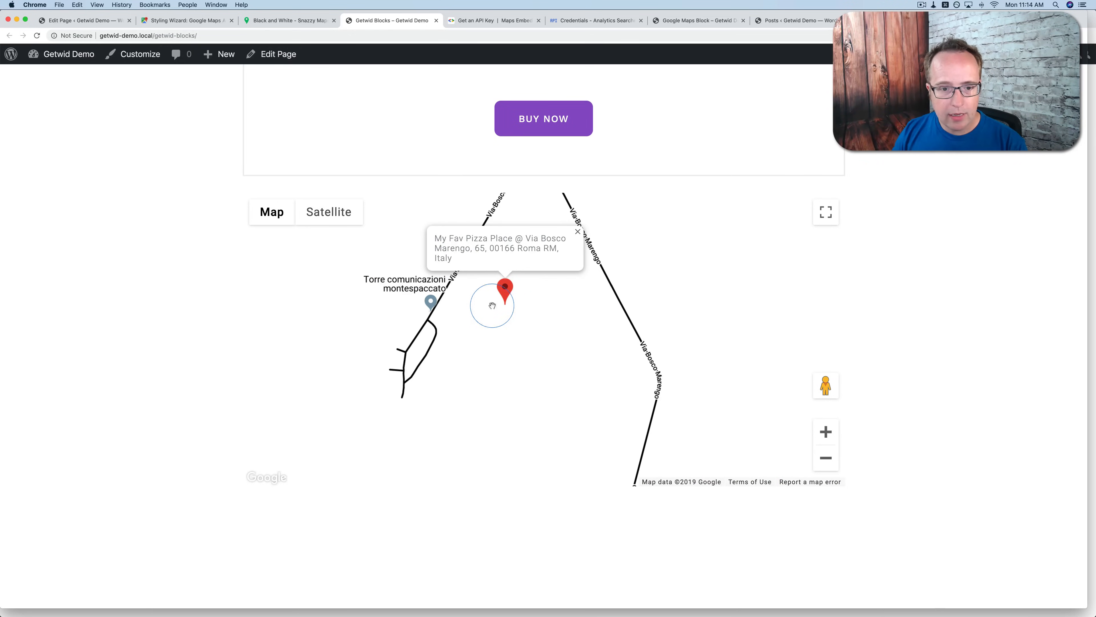
Switch the published map to Satellite view, inspect the pizza place marker, and zoom out until both markers fit in view.
mouse_move(252, 209)
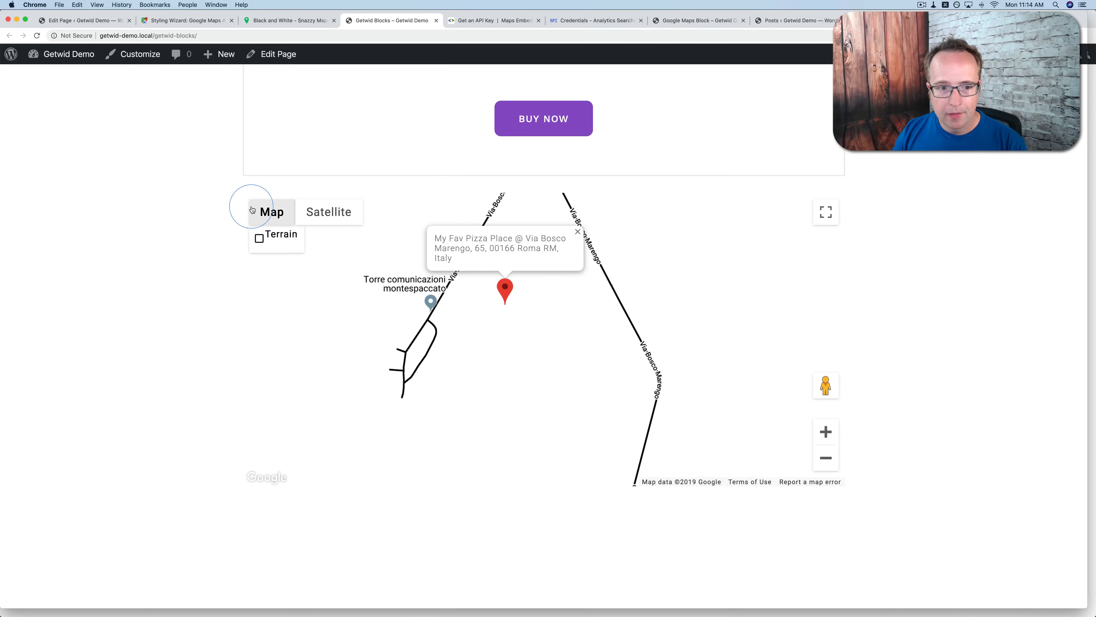
left_click(314, 212)
left_click(507, 302)
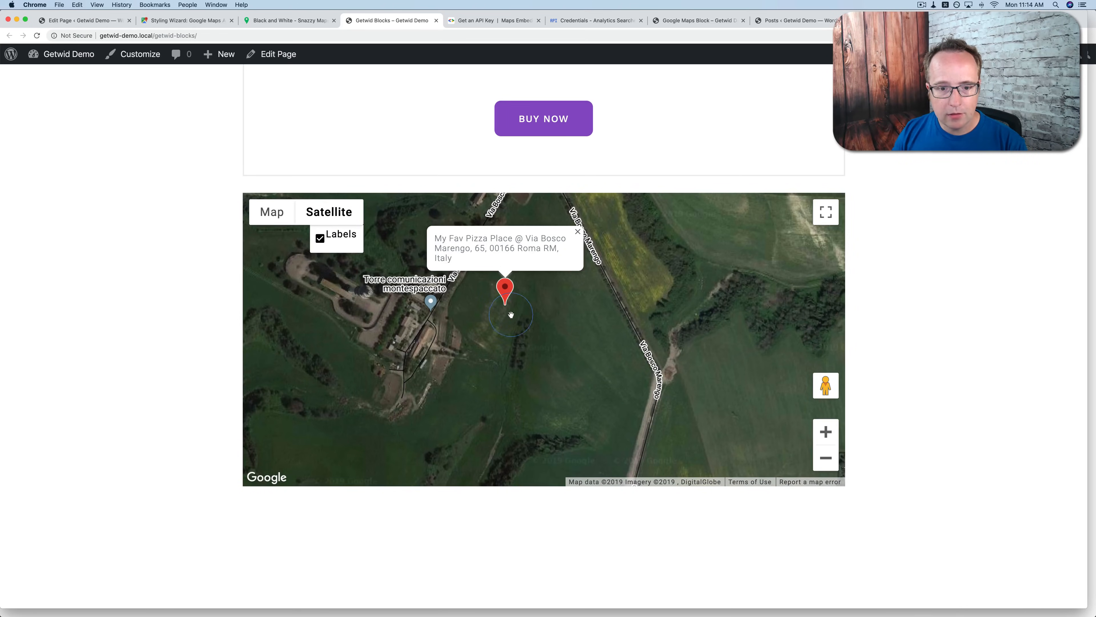
mouse_move(511, 314)
left_mouse_down()
mouse_move(527, 314)
mouse_move(537, 332)
left_mouse_up()
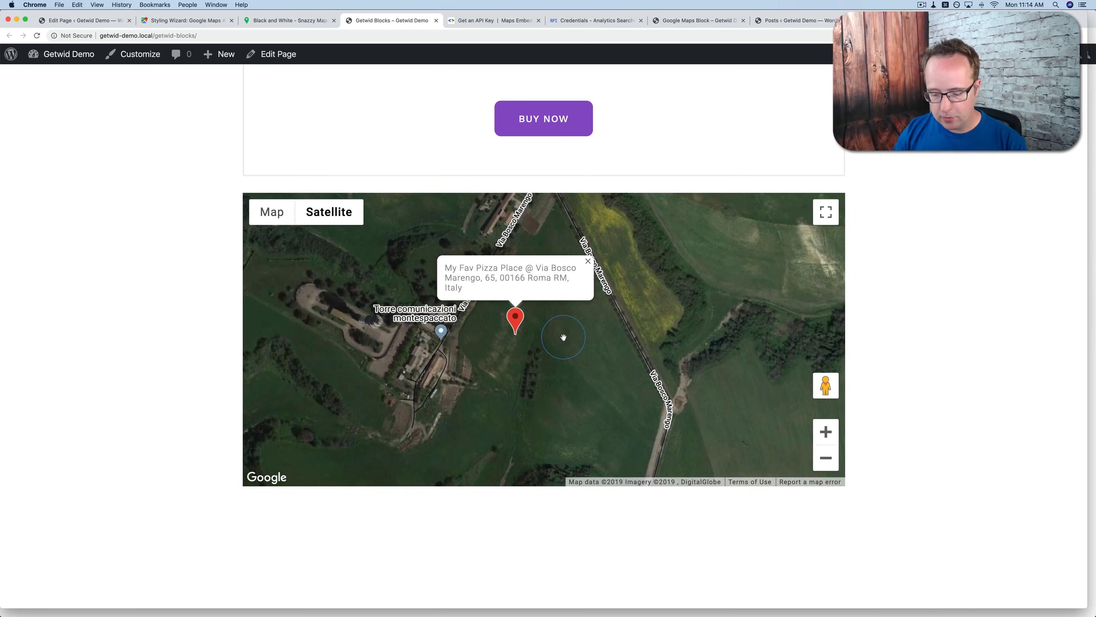
left_click(826, 458)
left_click(826, 458)
left_click(826, 459)
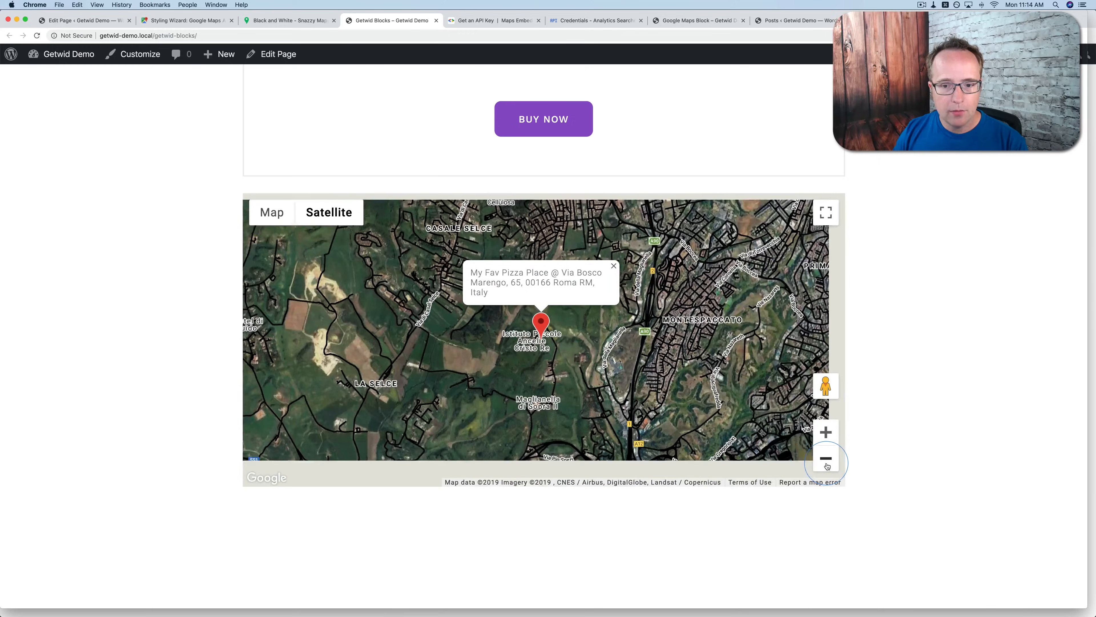
left_click(826, 466)
left_click(826, 465)
left_click(827, 466)
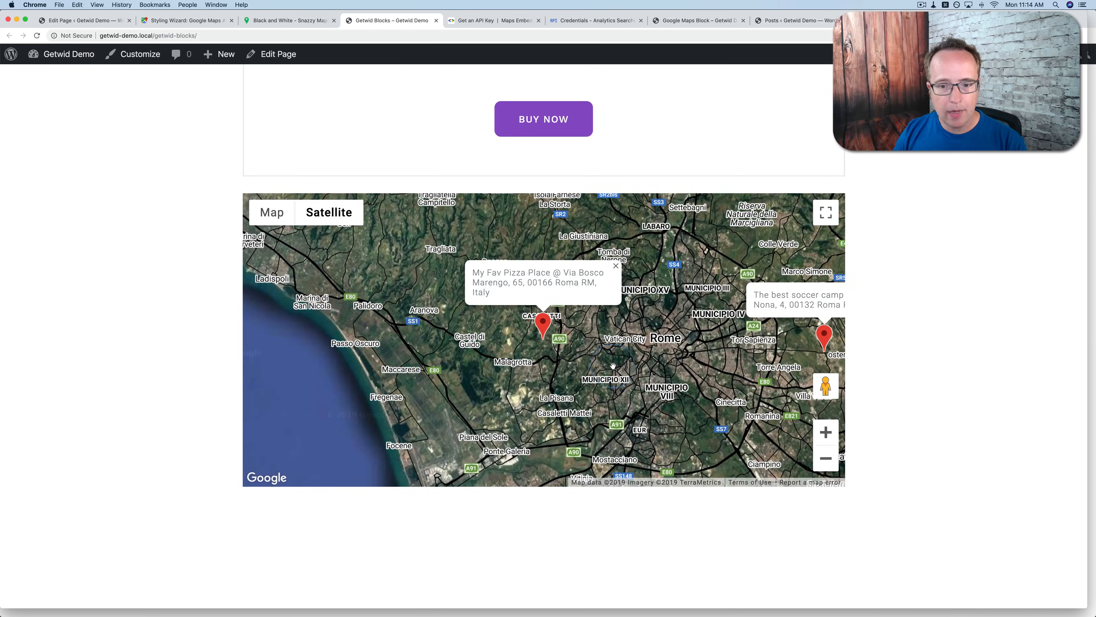
left_click(826, 459)
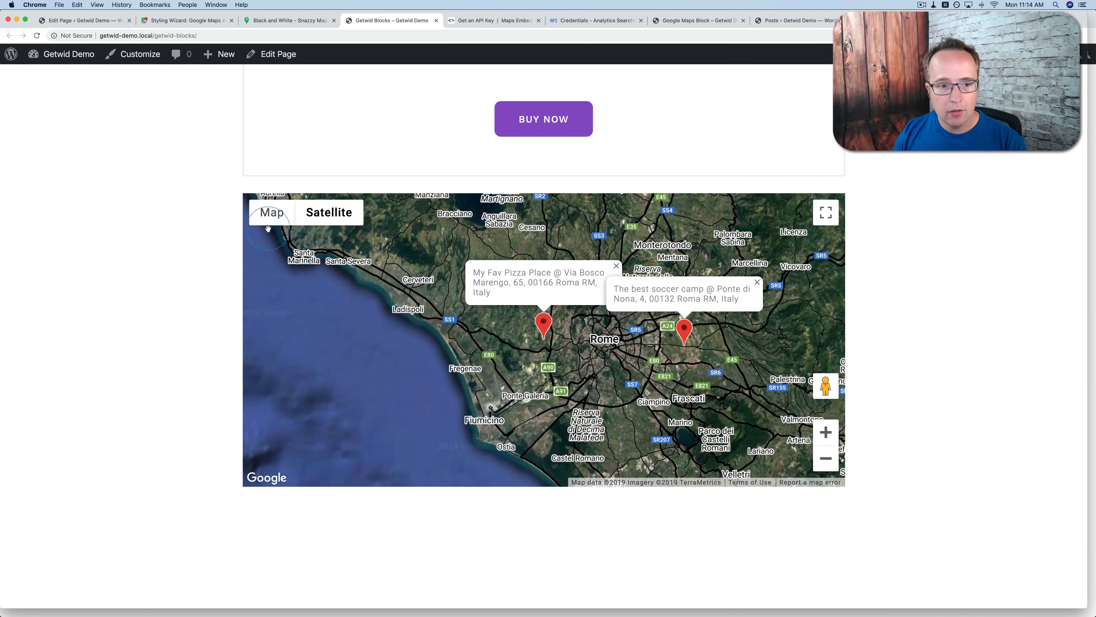
Alternate the published map between Map and Satellite views to compare them, ending on the custom-styled Map view.
left_click(270, 214)
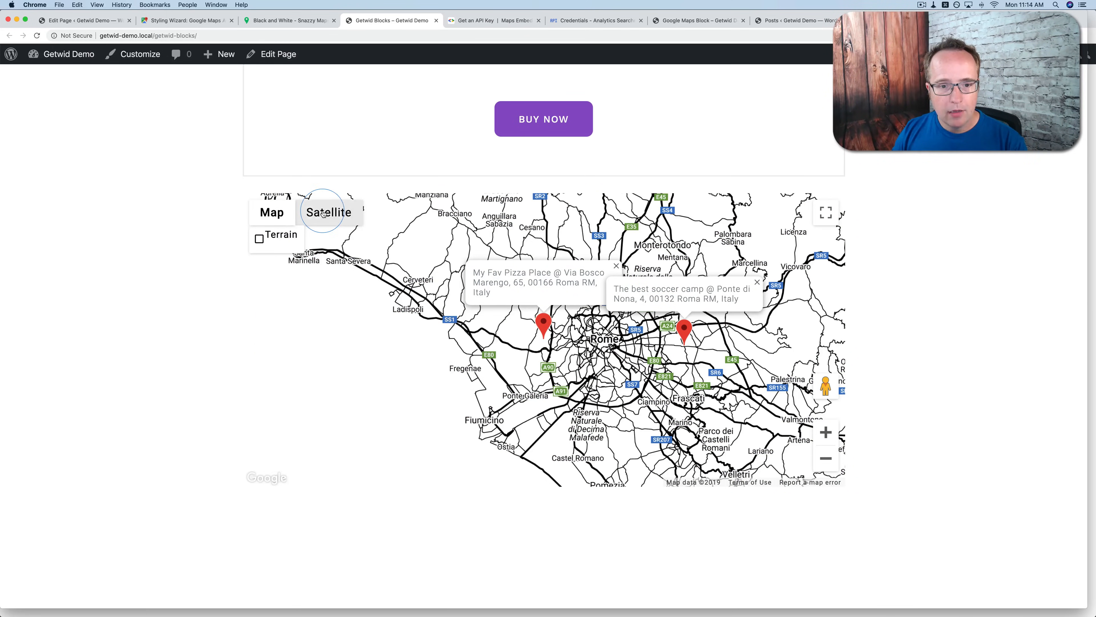
left_click(322, 214)
left_click(270, 213)
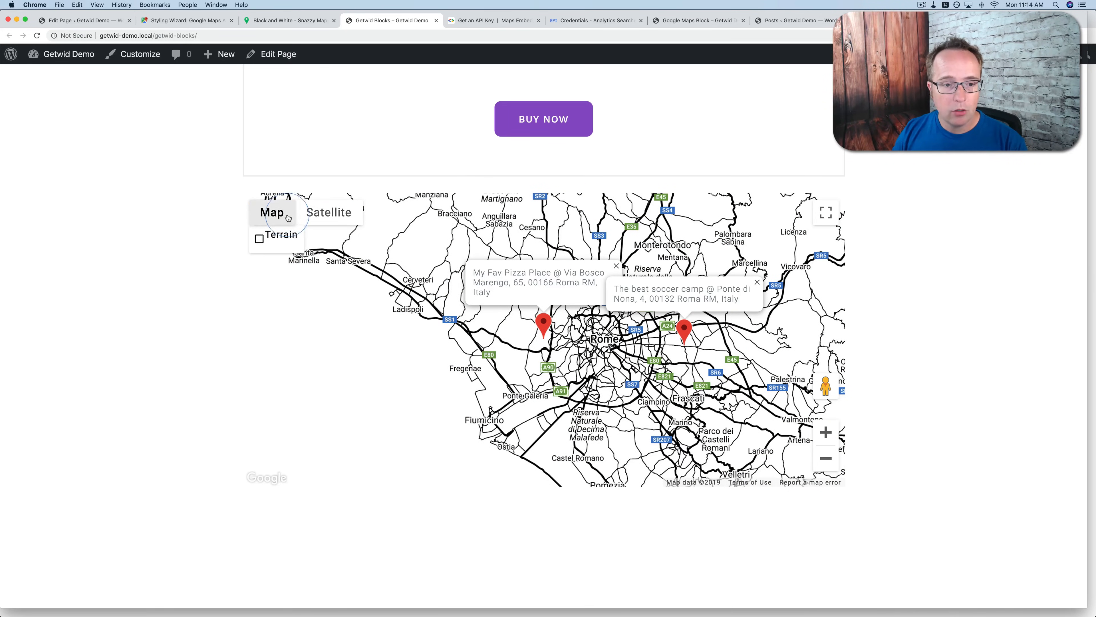
Turn on the Terrain option for the published map's custom-styled Map view and look at the relief around the markers.
left_click(259, 238)
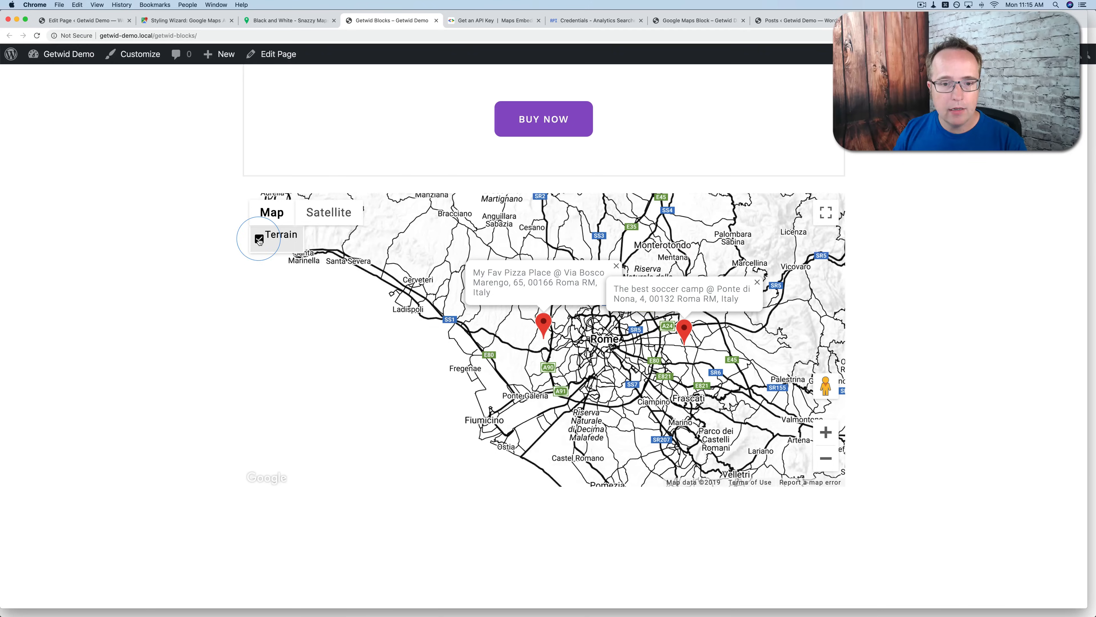
left_click(544, 338)
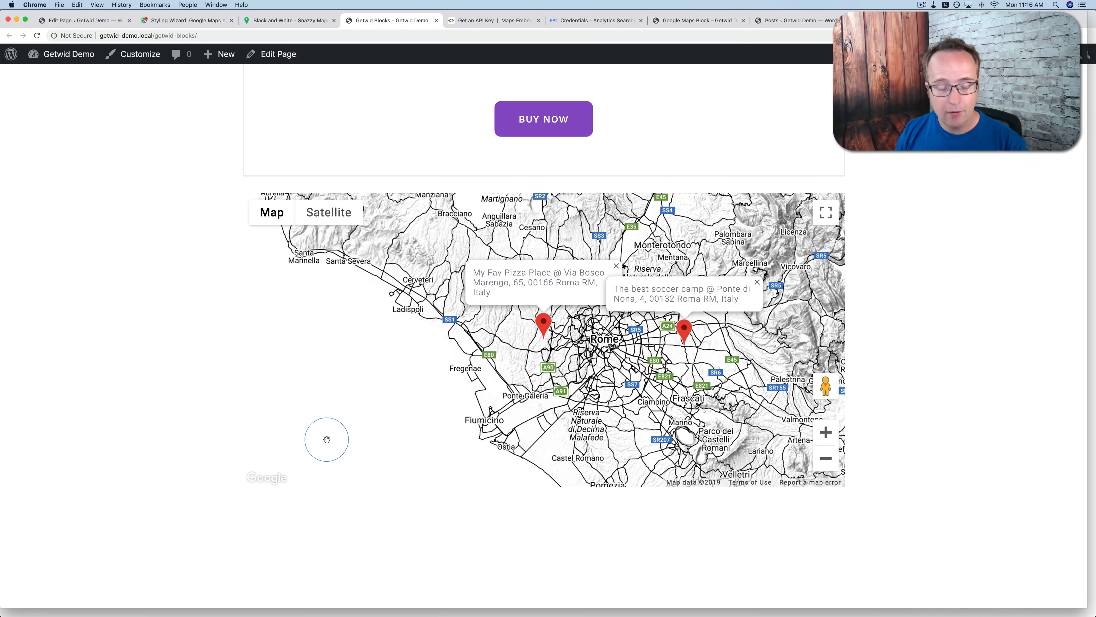
key("super+t")
type("https://wordpress.org/plugins/getwid/")
key("Return")
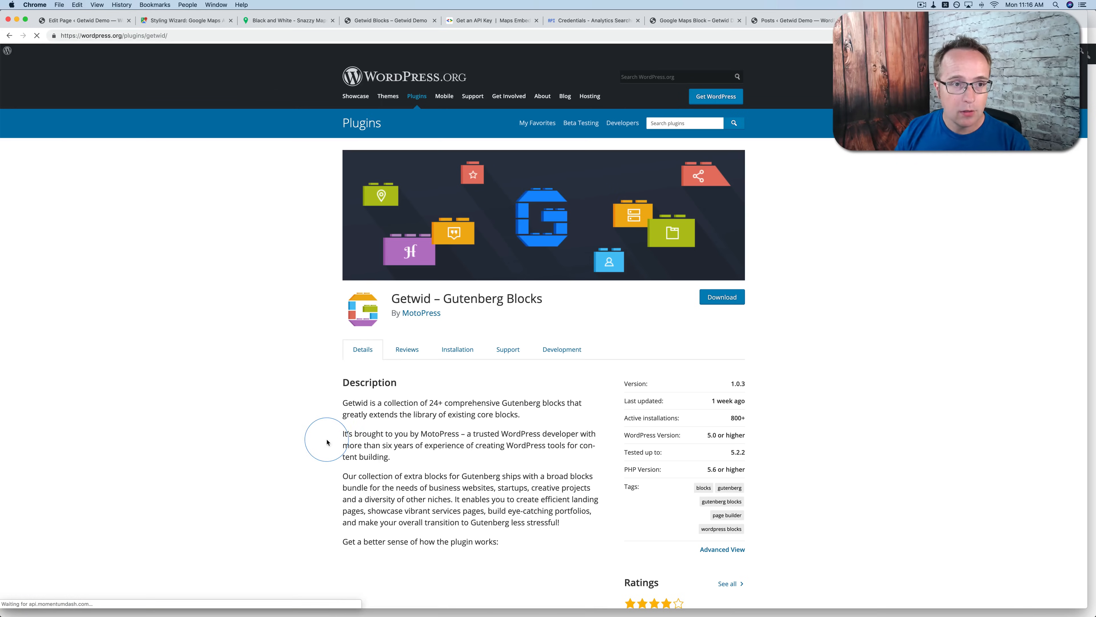
scroll(292, 296, "down", 3)
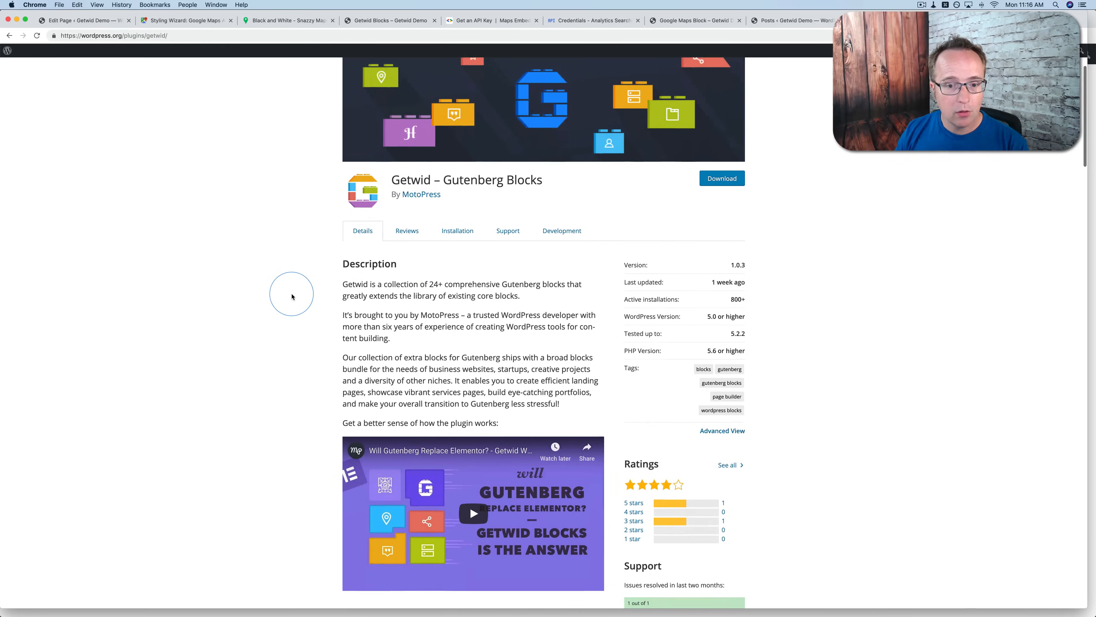
scroll(291, 297, "down", 1)
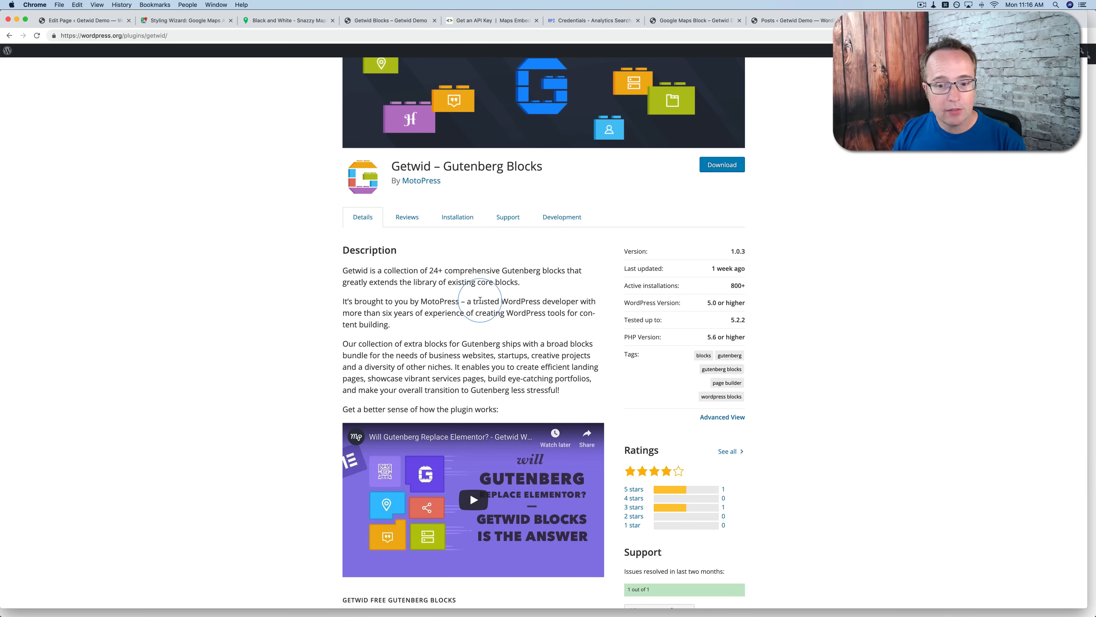
scroll(390, 259, "down", 2)
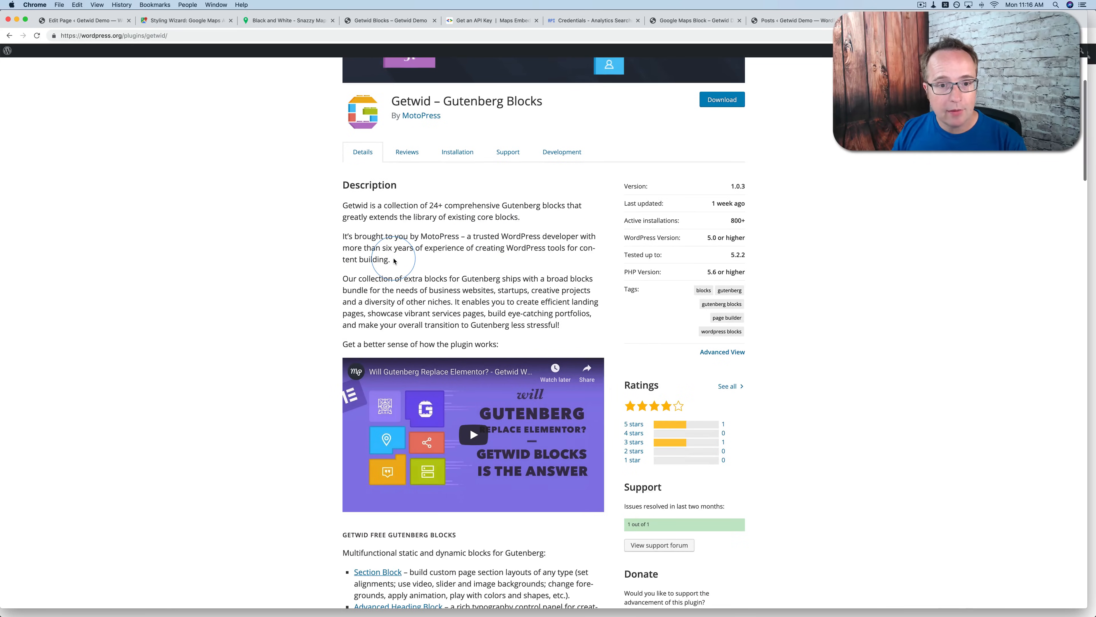
scroll(394, 260, "up", 2)
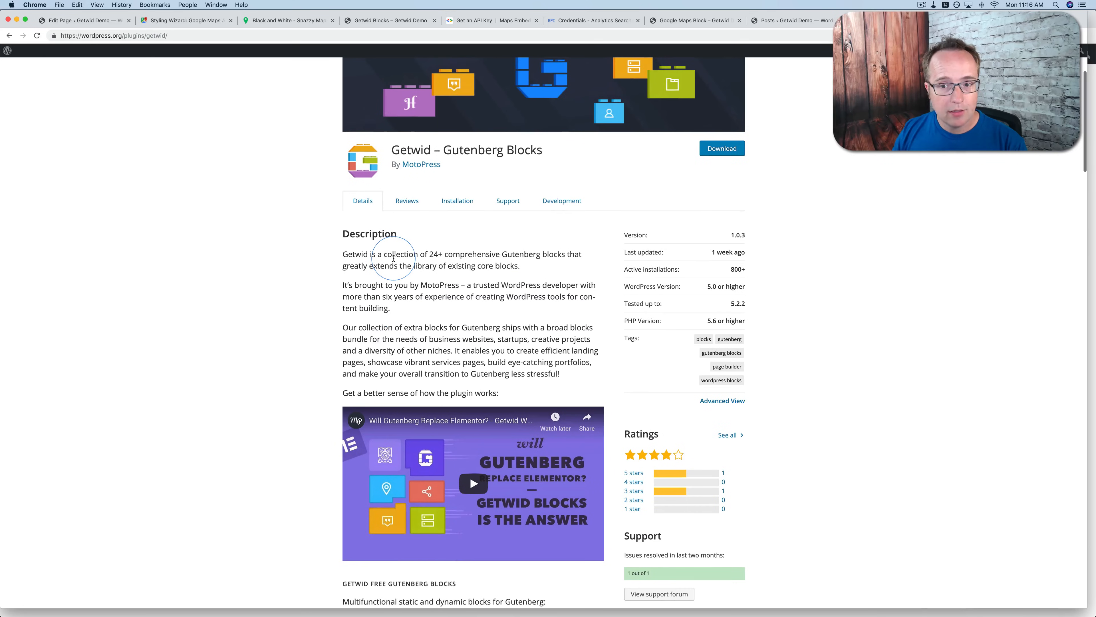